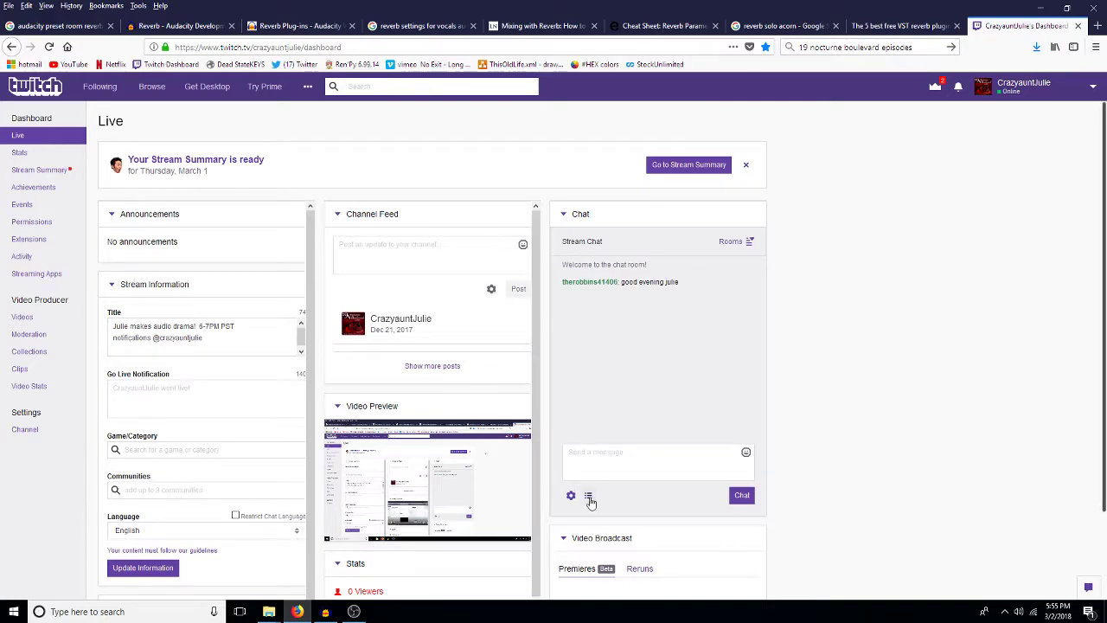
Step: Pop the stream chat out of the dashboard into its own window and move that window off this screen
{"action": "left_click", "coordinate": [571, 495]}
{"action": "left_click", "coordinate": [585, 444]}
{"action": "left_click_drag", "start_coordinate": [117, 38], "coordinate": [0, 87]}
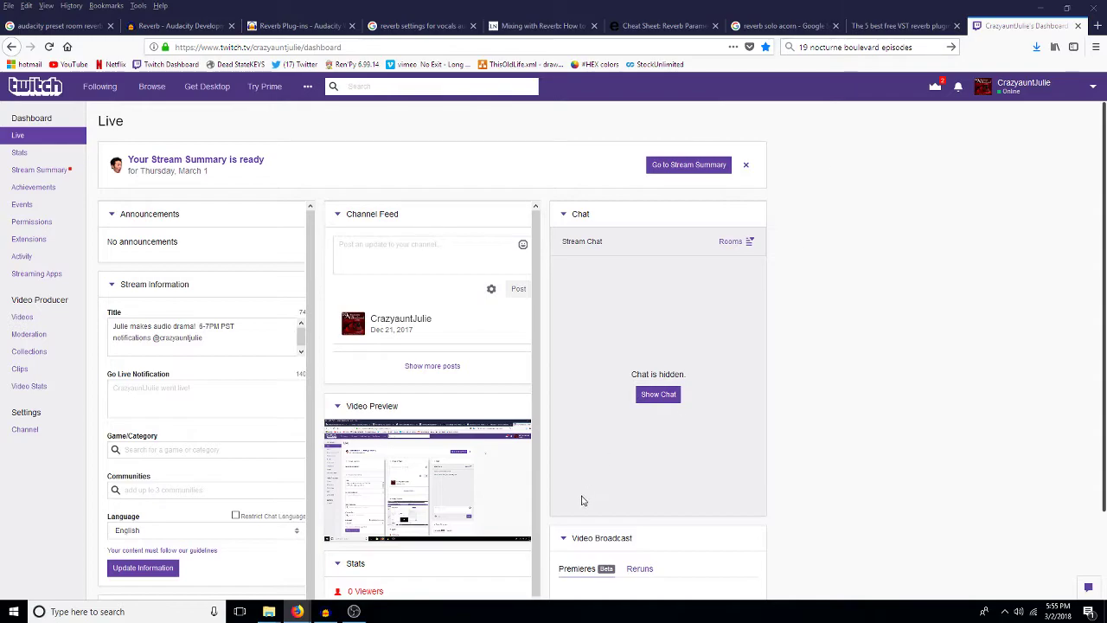
Step: Switch to Audacity and play the footstepsETC project from about 20.7 s
{"action": "left_click", "coordinate": [327, 611]}
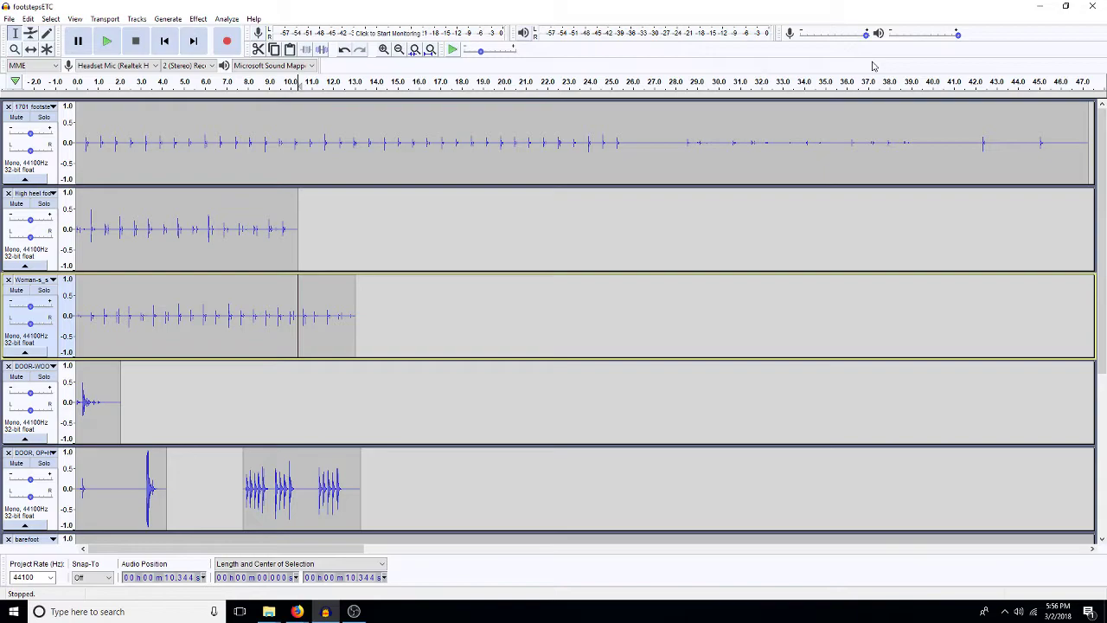
{"action": "left_click", "coordinate": [520, 138]}
{"action": "key", "text": "space"}
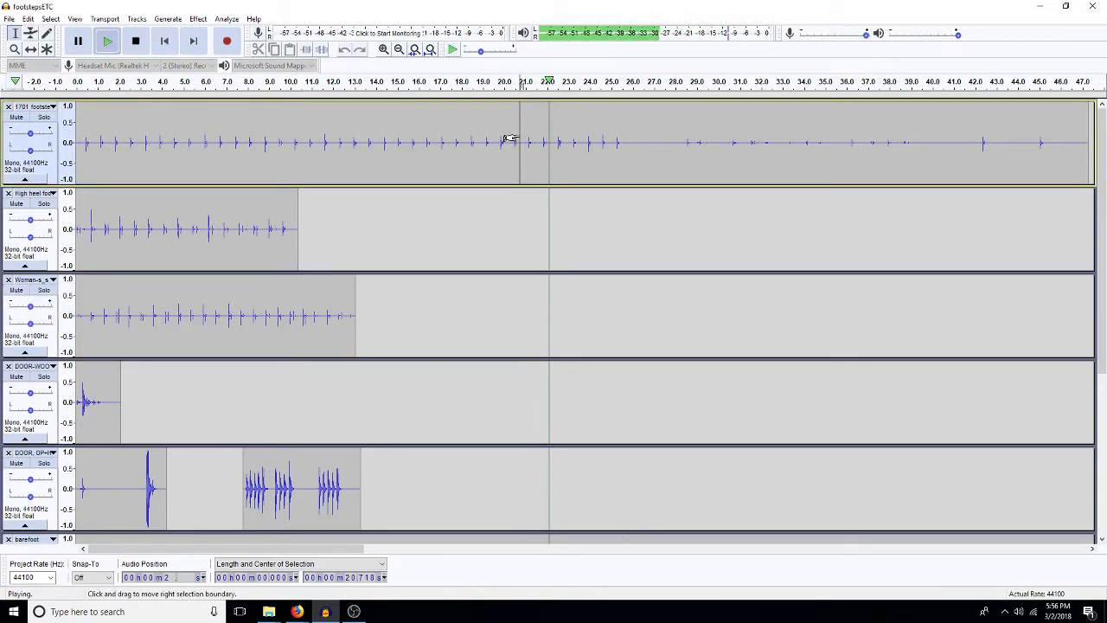
{"action": "key", "text": "space"}
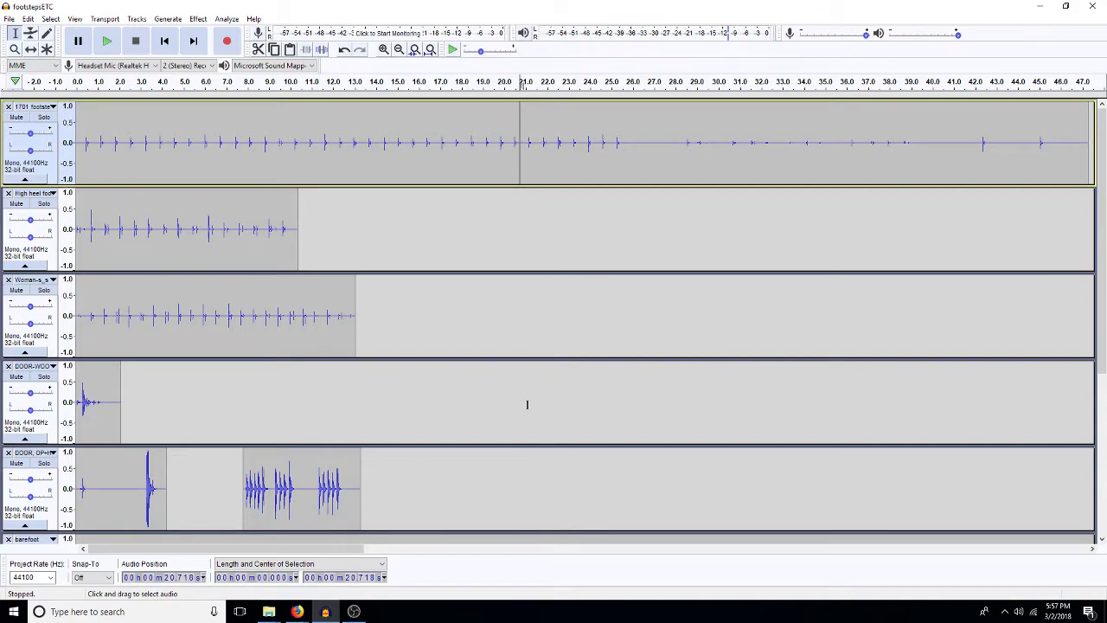
Step: Open the recent project 1_voices.aup from the 1_cogs scene folder of Teeth_episode 7
{"action": "mouse_move", "coordinate": [325, 612]}
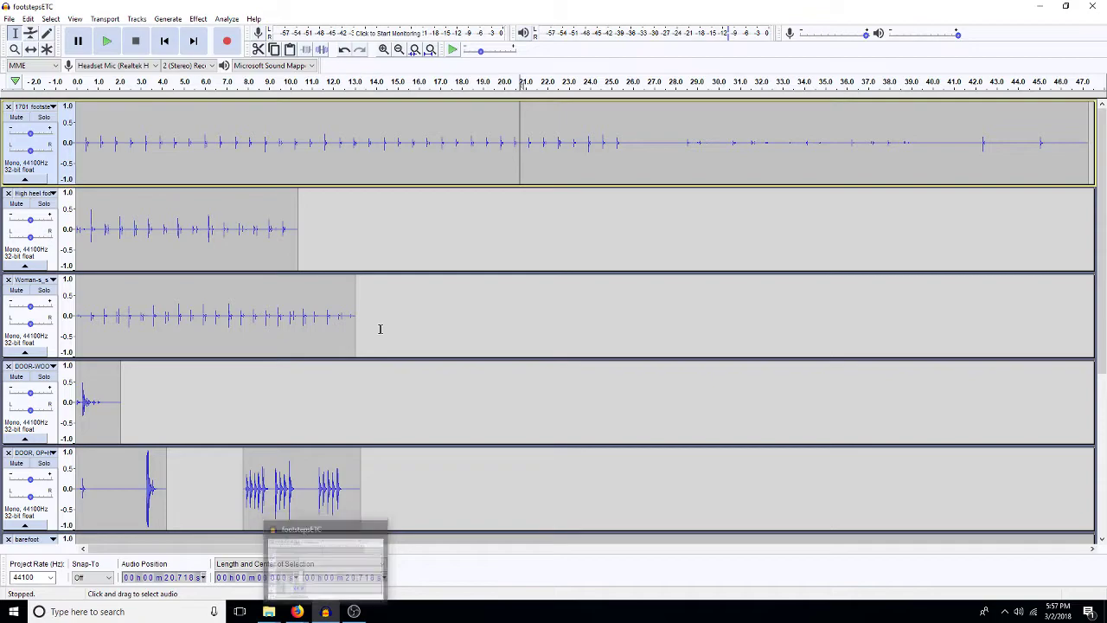
{"action": "left_click", "coordinate": [9, 19]}
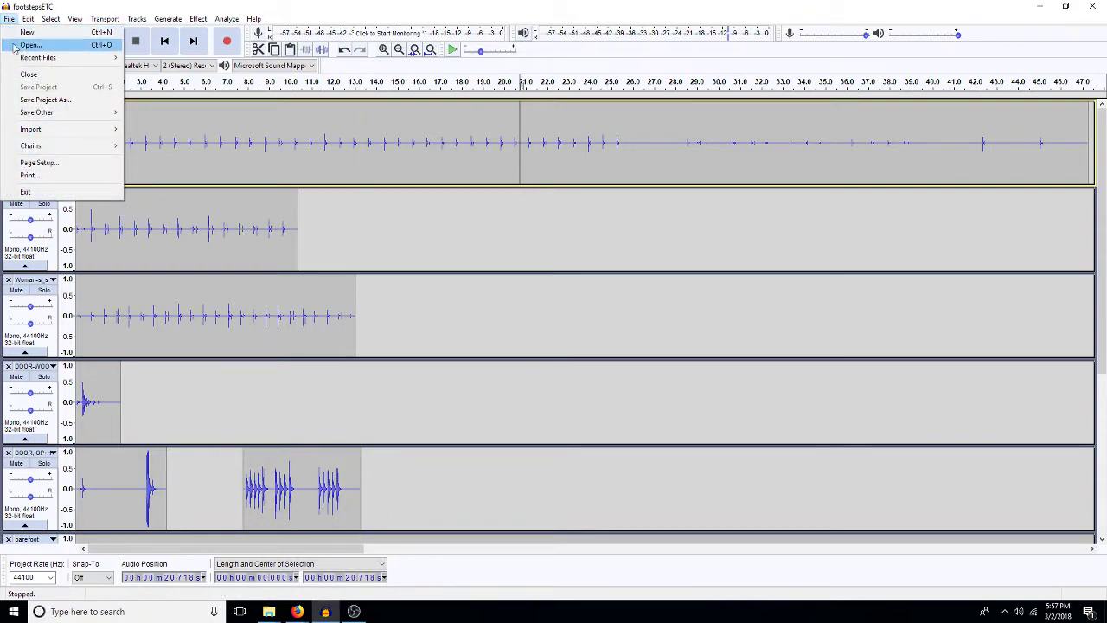
{"action": "mouse_move", "coordinate": [47, 61]}
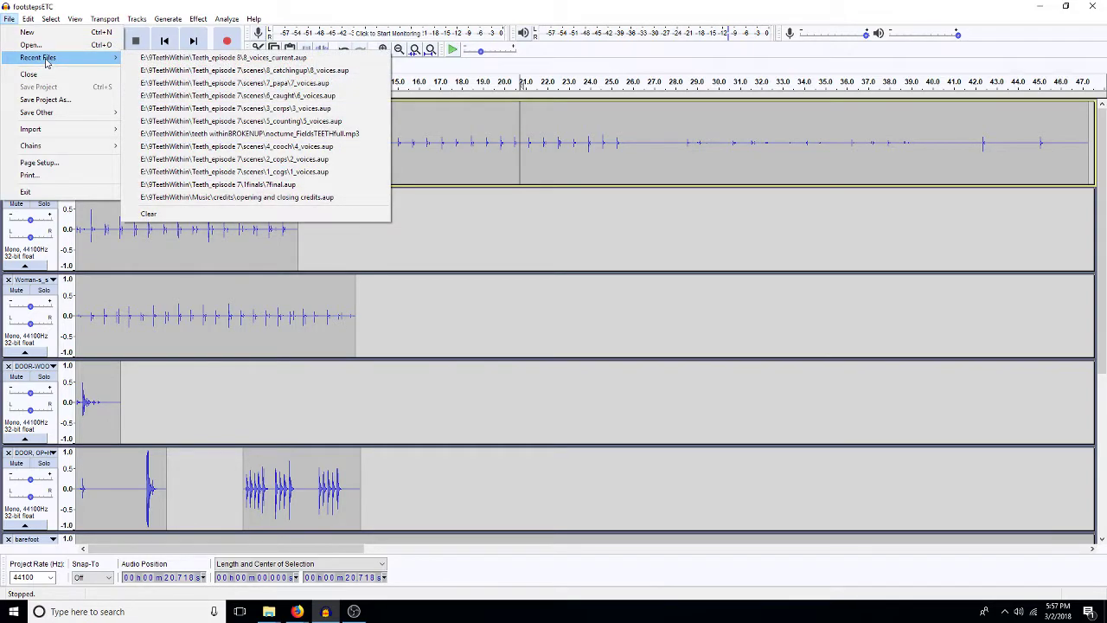
{"action": "left_click", "coordinate": [273, 172]}
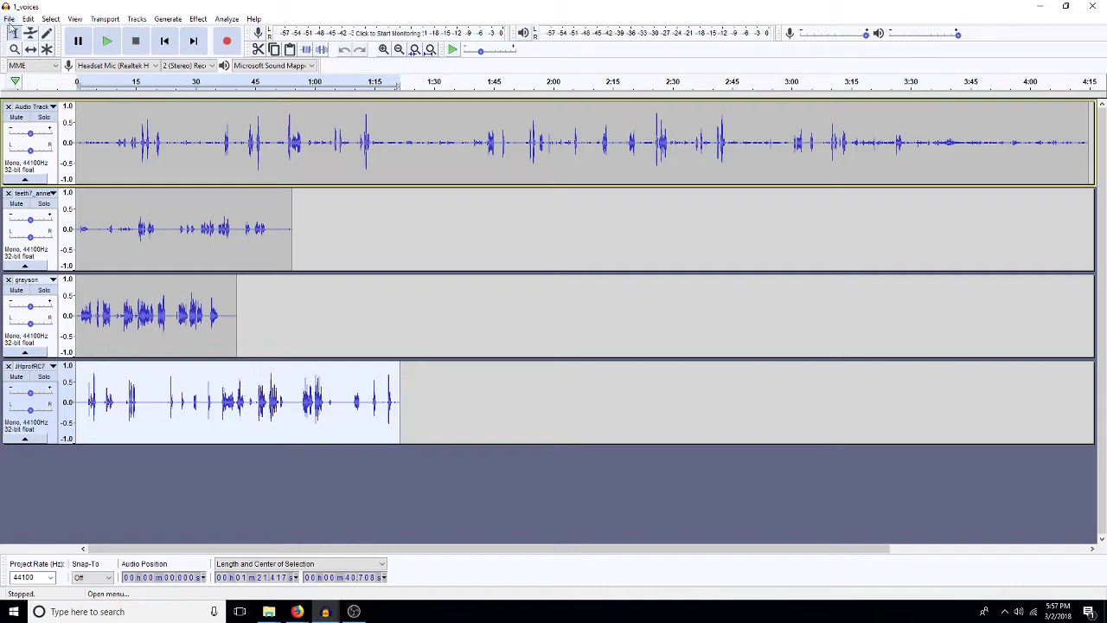
Step: Save a copy of the project under the name 1_voicesedited in the 1_cogs folder
{"action": "left_click", "coordinate": [8, 19]}
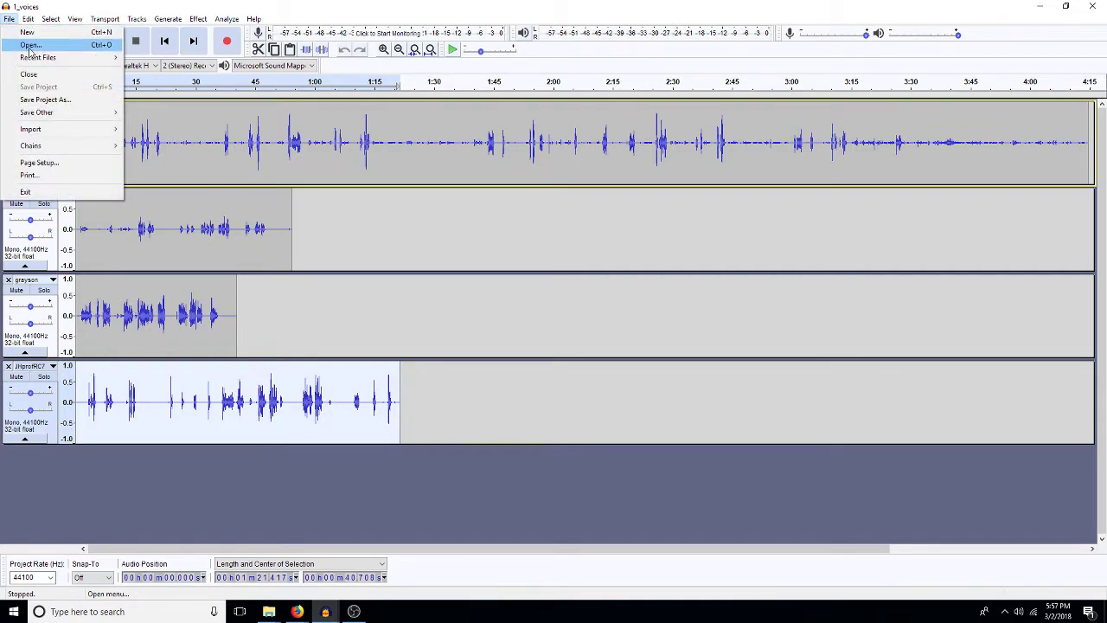
{"action": "mouse_move", "coordinate": [34, 58]}
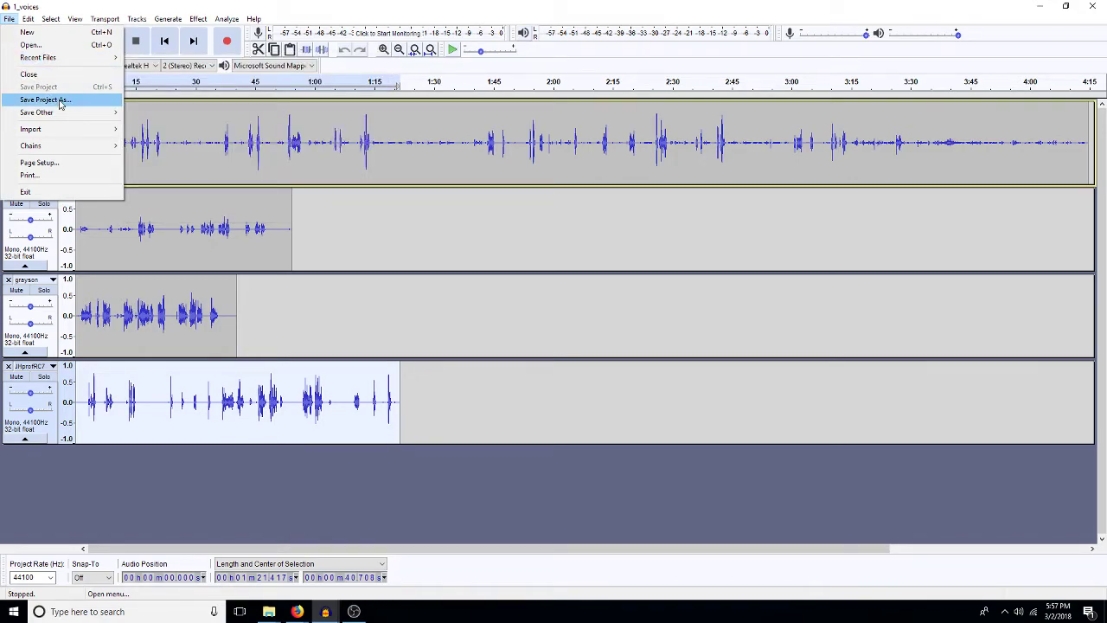
{"action": "left_click", "coordinate": [59, 102]}
{"action": "key", "text": "End"}
{"action": "type", "text": "edit"}
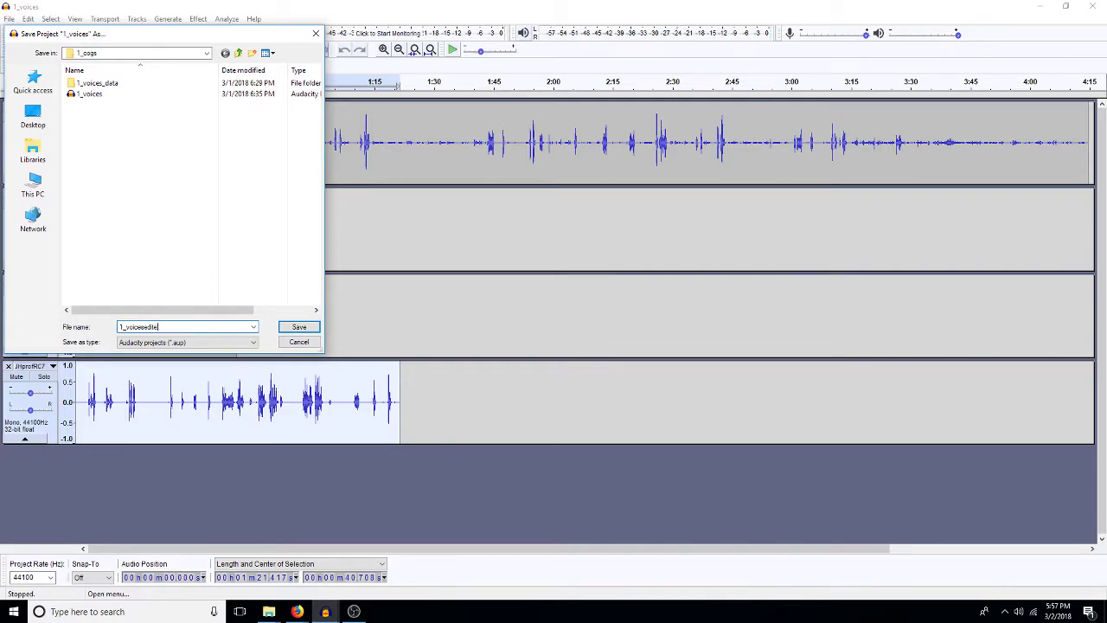
{"action": "key", "text": "Return"}
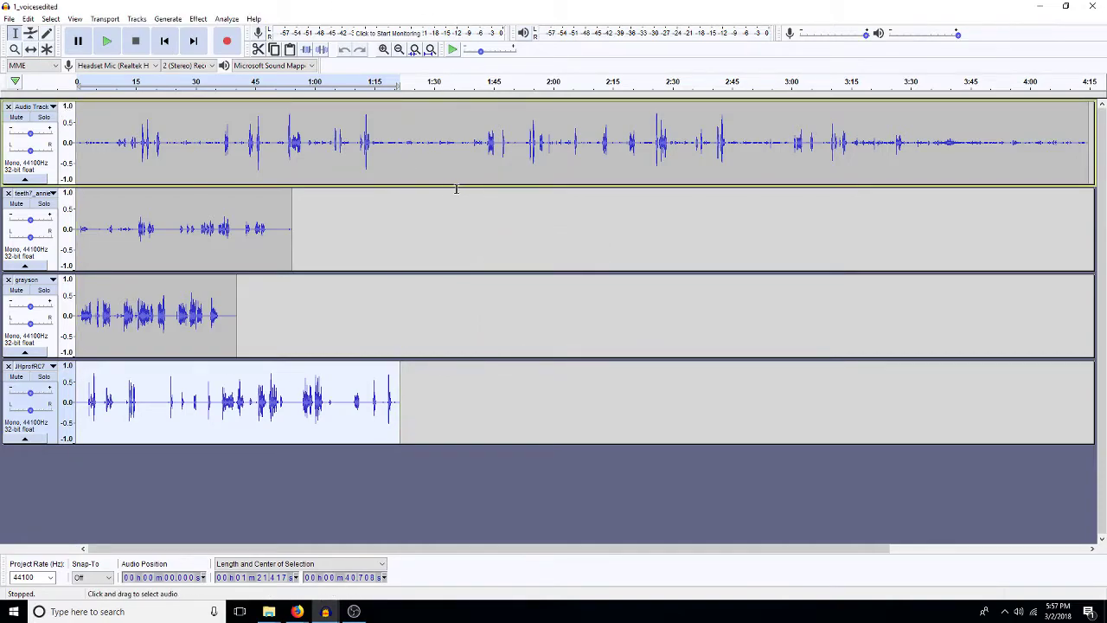
Step: Listen to the Audio Track recording from about 1:43 and from about 2:12
{"action": "left_click", "coordinate": [484, 144]}
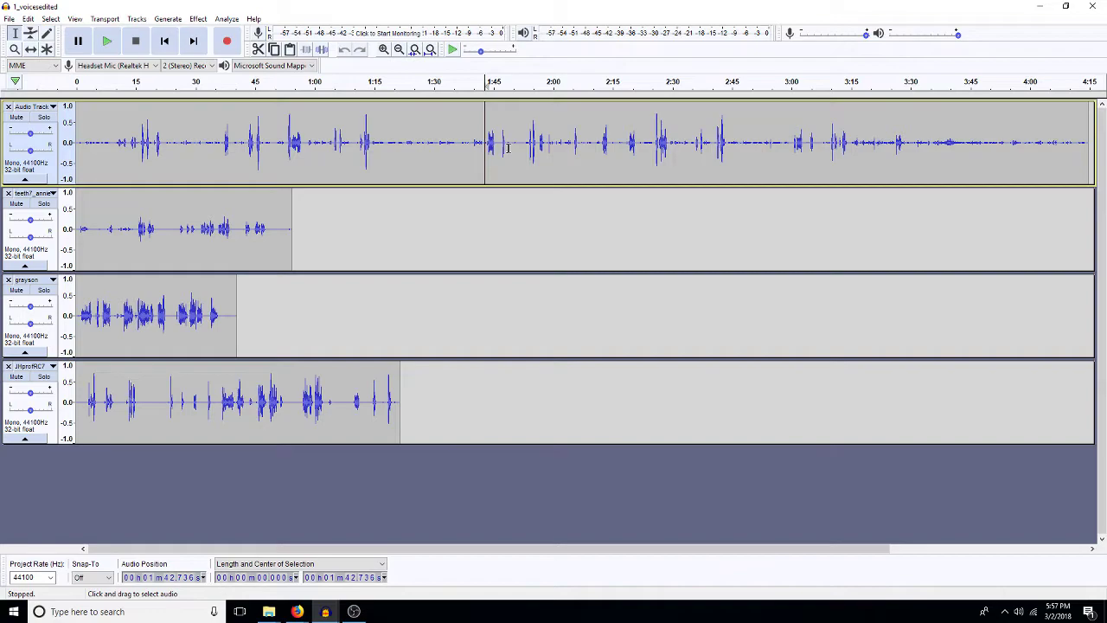
{"action": "key", "text": "space"}
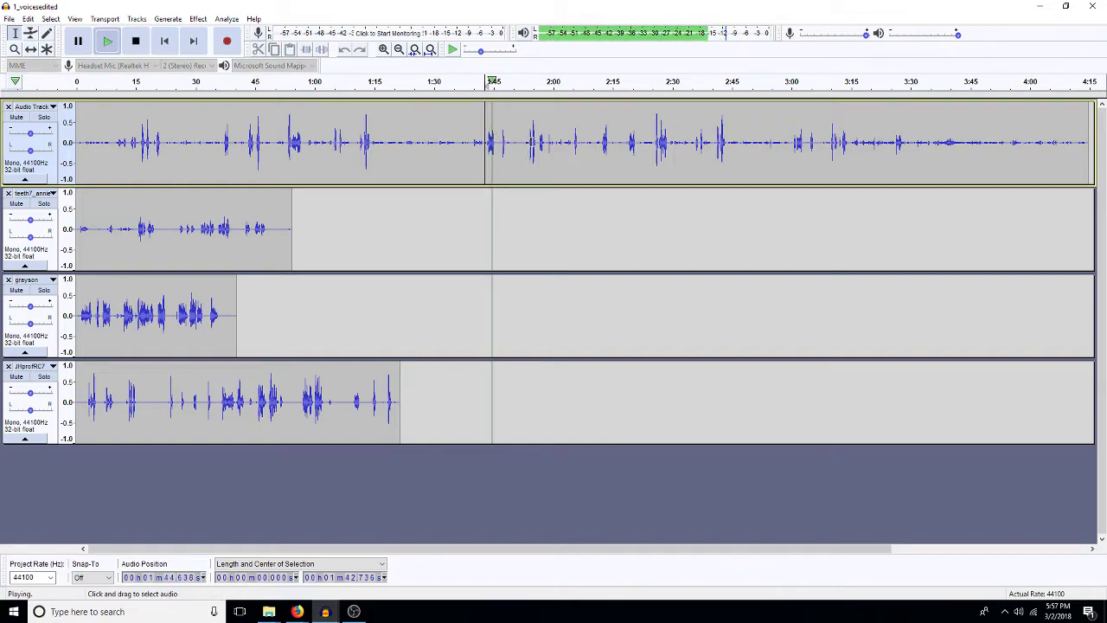
{"action": "left_click", "coordinate": [599, 143]}
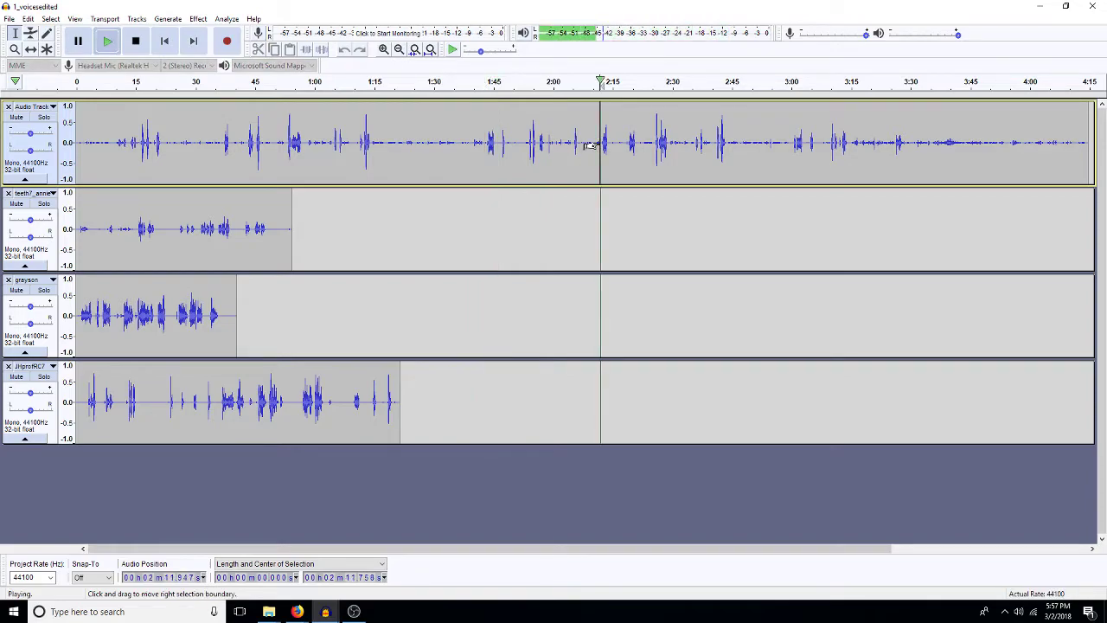
{"action": "key", "text": "space"}
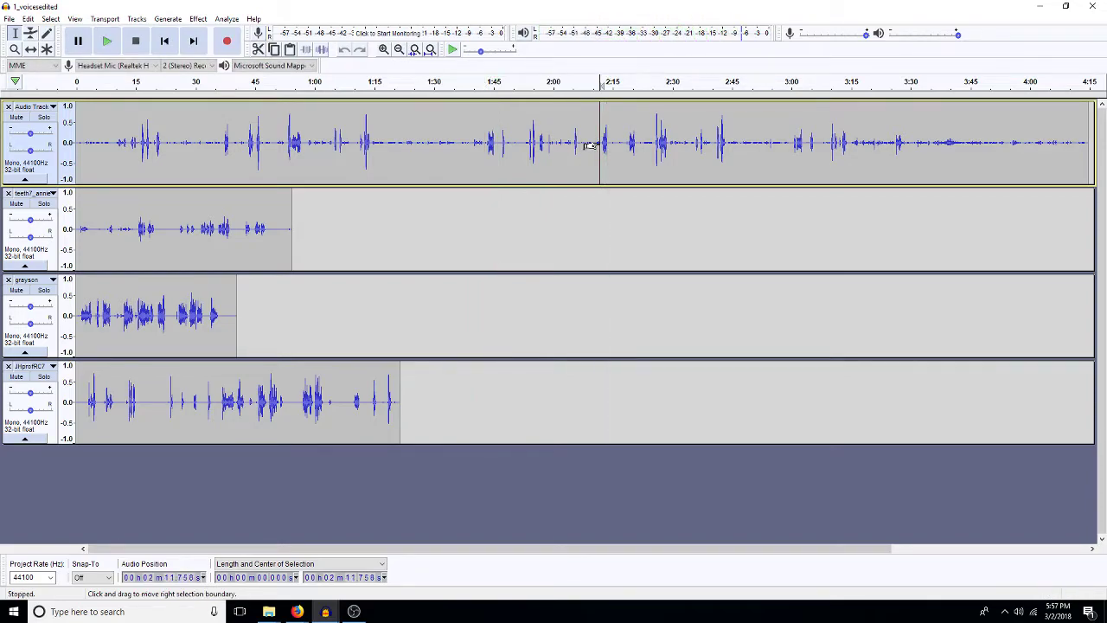
Step: Cut everything before about 2:10 from the Audio Track and paste it at about 2:49, after the remaining audio
{"action": "left_click", "coordinate": [594, 149]}
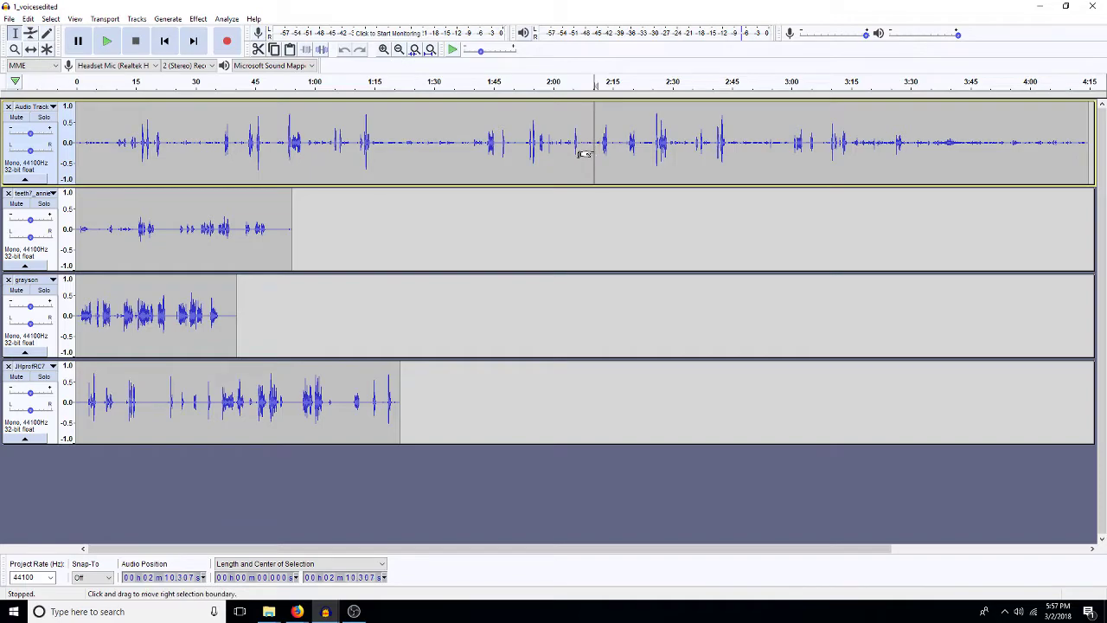
{"action": "key", "text": "shift+Home"}
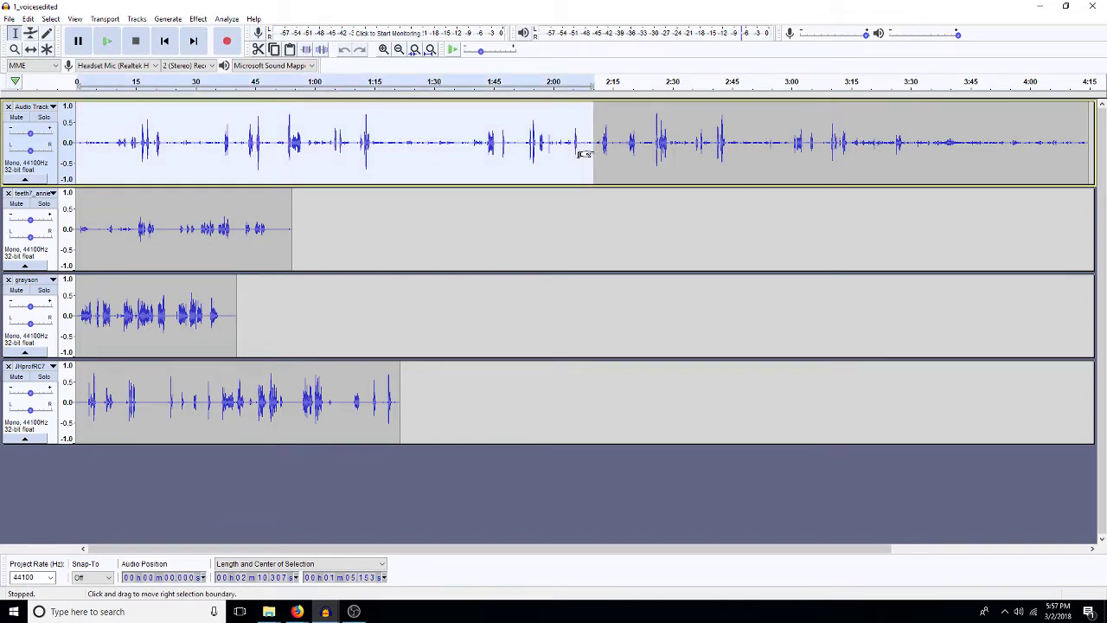
{"action": "key", "text": "Delete"}
{"action": "left_click", "coordinate": [749, 153]}
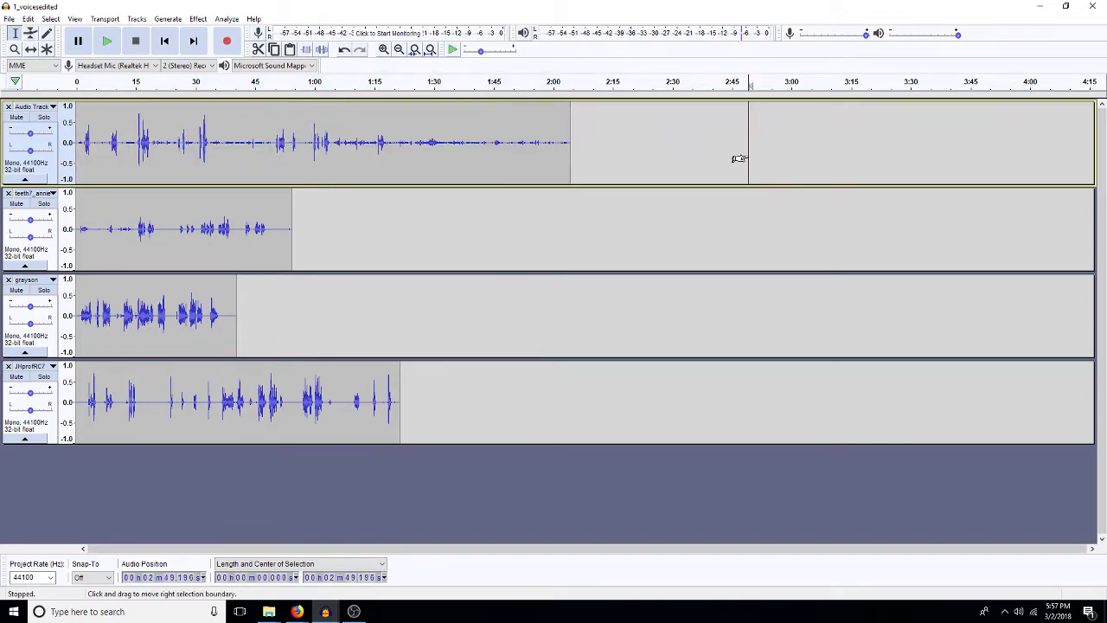
{"action": "key", "text": "ctrl+v"}
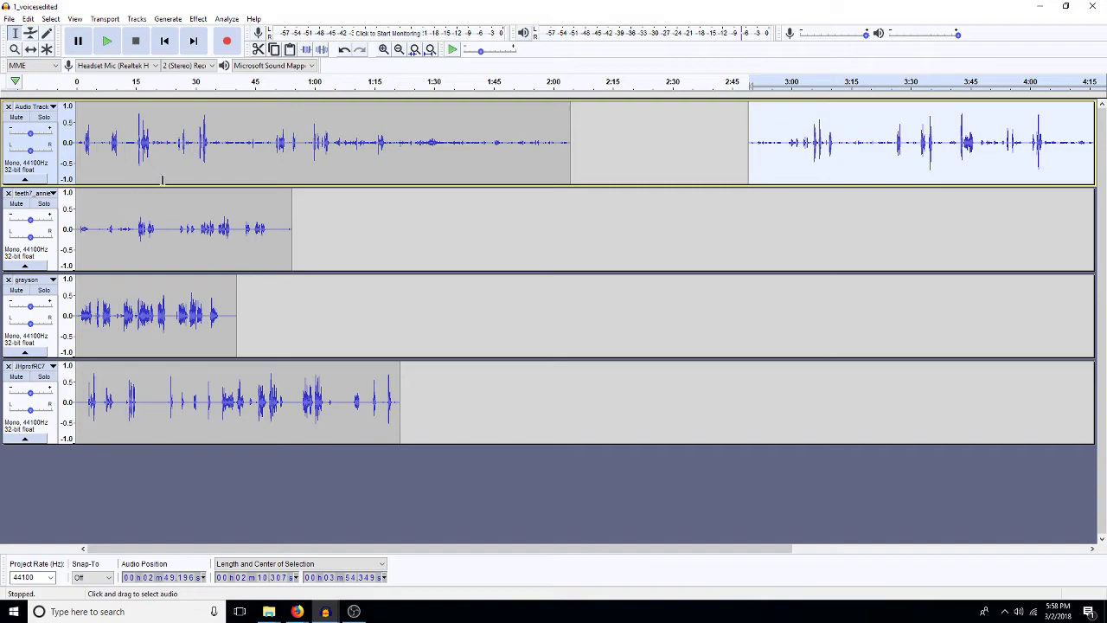
Step: Solo the Audio Track and listen to its first clip from about 1:15 and from about 1:02
{"action": "left_click", "coordinate": [108, 160]}
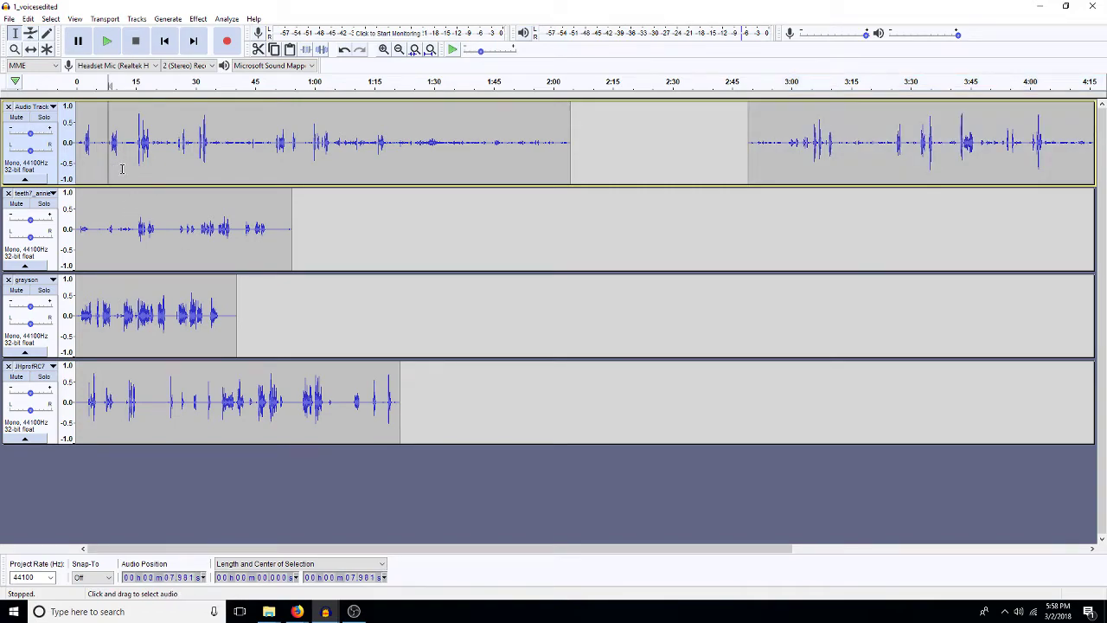
{"action": "left_click", "coordinate": [376, 151]}
{"action": "left_click", "coordinate": [40, 119]}
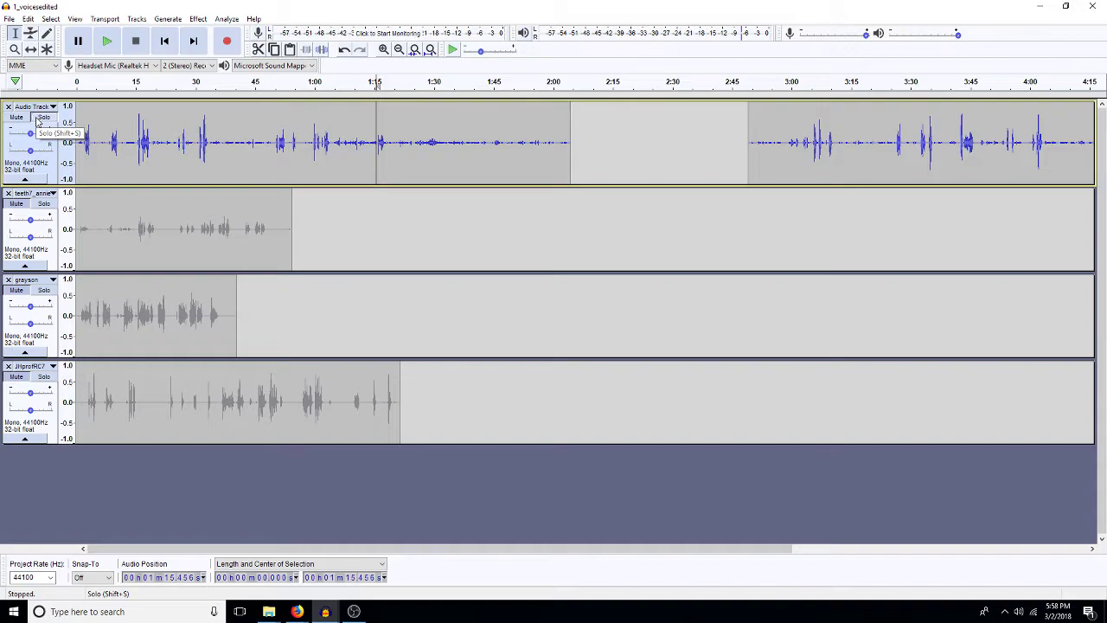
{"action": "key", "text": "space"}
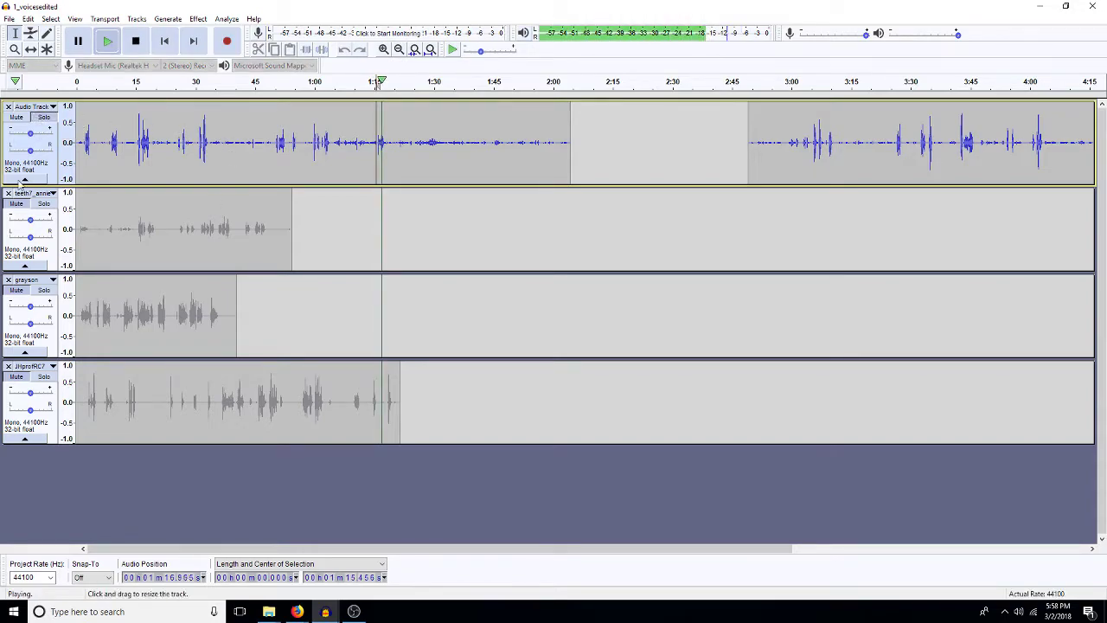
{"action": "left_click", "coordinate": [322, 147]}
{"action": "key", "text": "space"}
{"action": "key", "text": "space"}
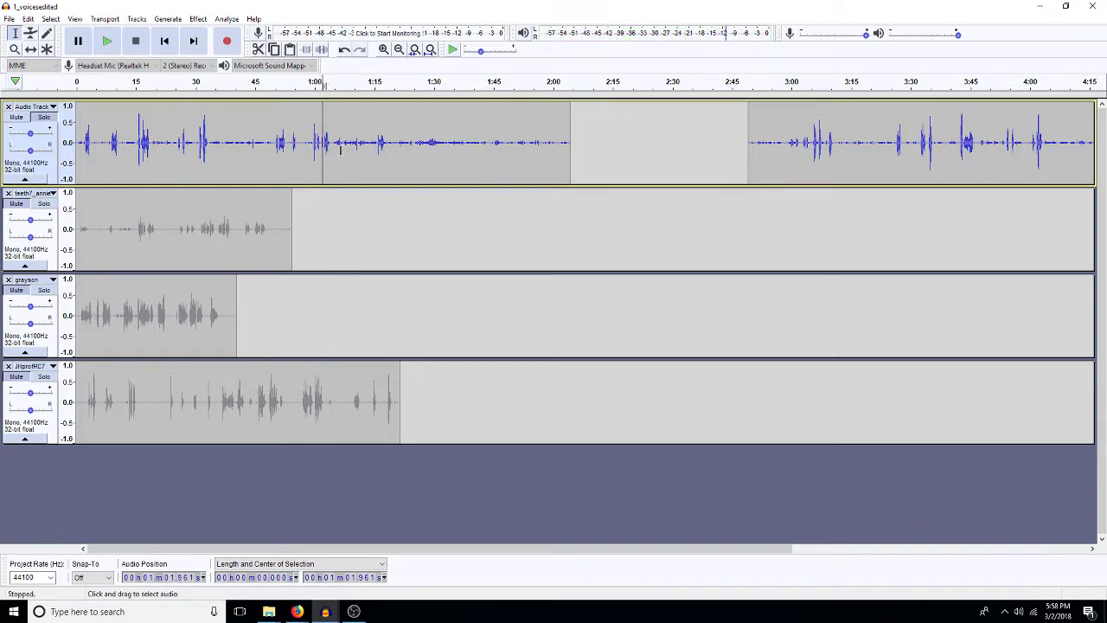
Step: Silence the Audio Track's first clip from about 1:04 to its end, and delete the part after about 1:14
{"action": "left_click_drag", "start_coordinate": [332, 147], "coordinate": [571, 149]}
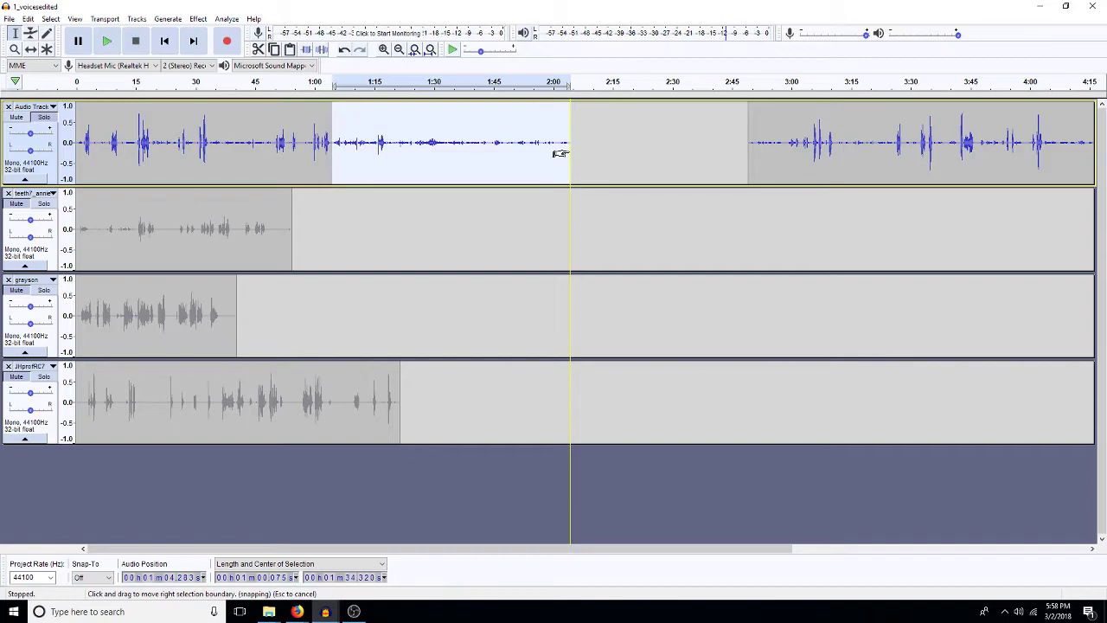
{"action": "key", "text": "ctrl+l"}
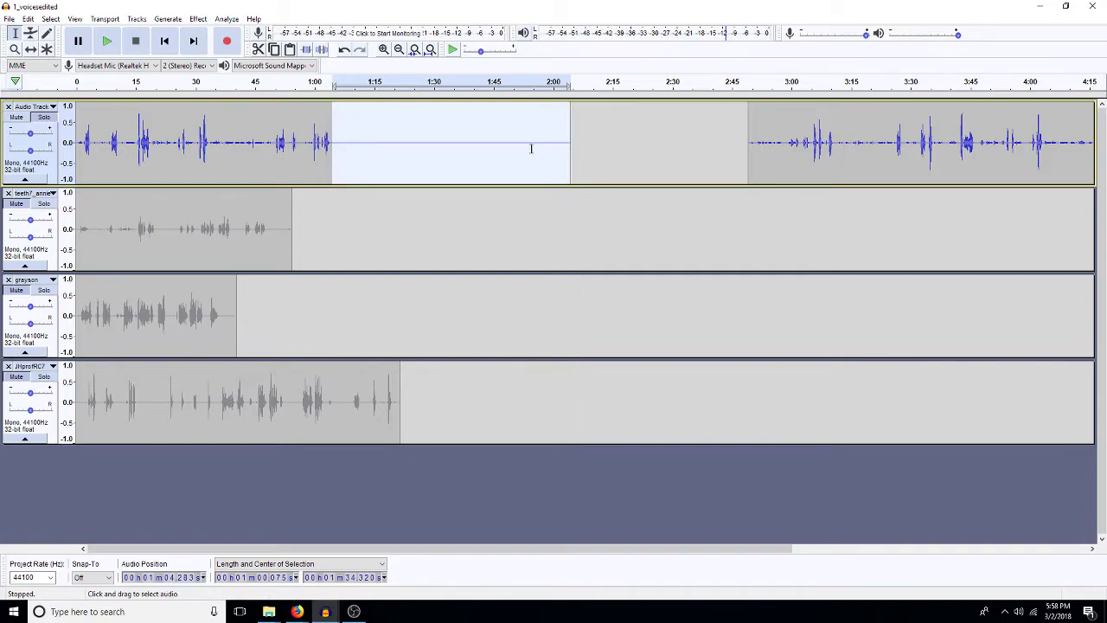
{"action": "left_click_drag", "start_coordinate": [334, 169], "coordinate": [378, 171]}
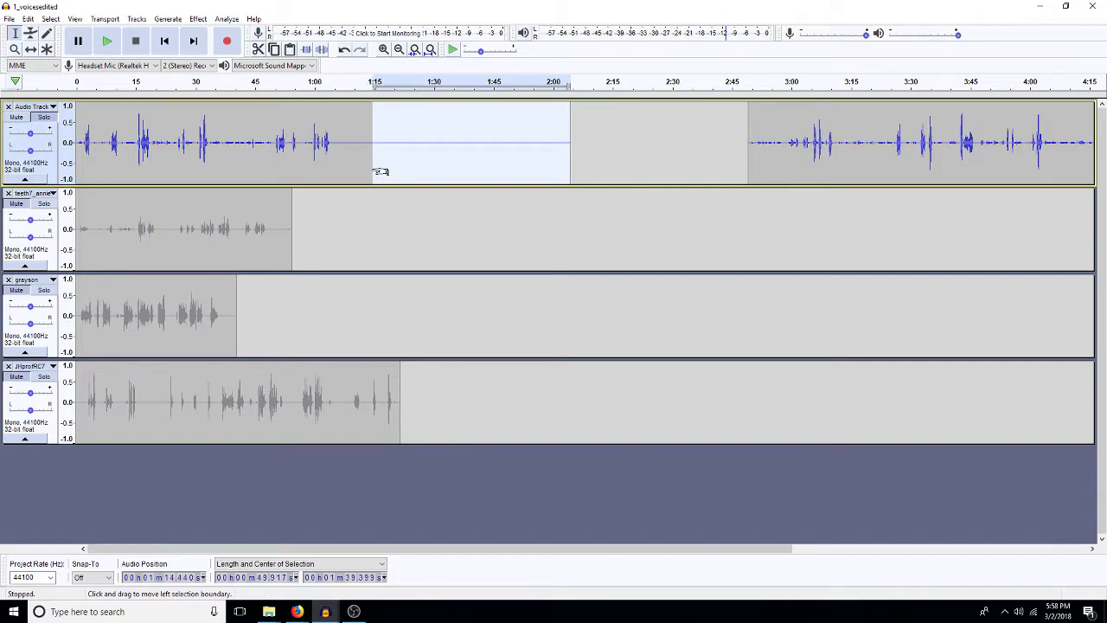
{"action": "key", "text": "Delete"}
Step: Silence the Audio Track between about 3.5 and 8.7 s and paste a copy of that silence over the first 2.2 s
{"action": "key", "text": "shift+Home"}
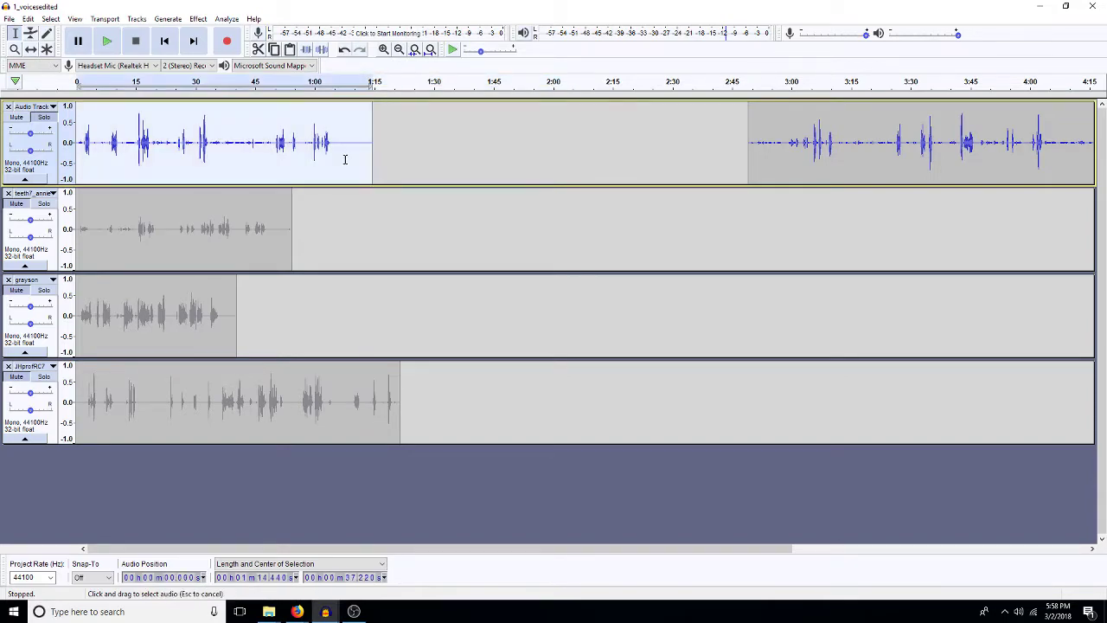
{"action": "key", "text": "ctrl+e"}
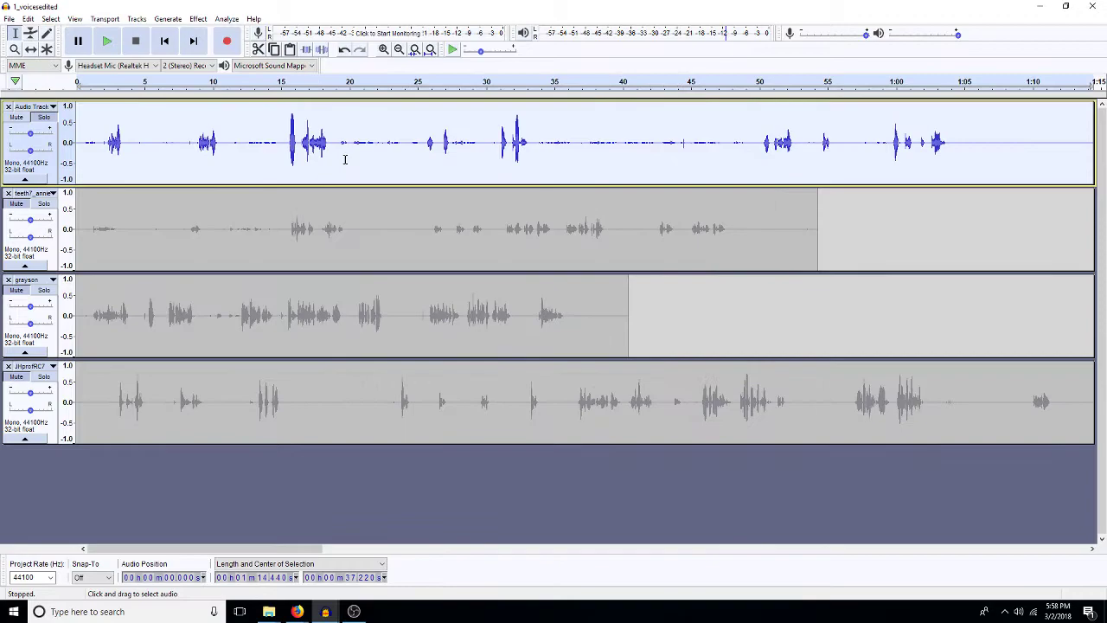
{"action": "left_click", "coordinate": [194, 147]}
{"action": "left_click_drag", "start_coordinate": [198, 154], "coordinate": [125, 161]}
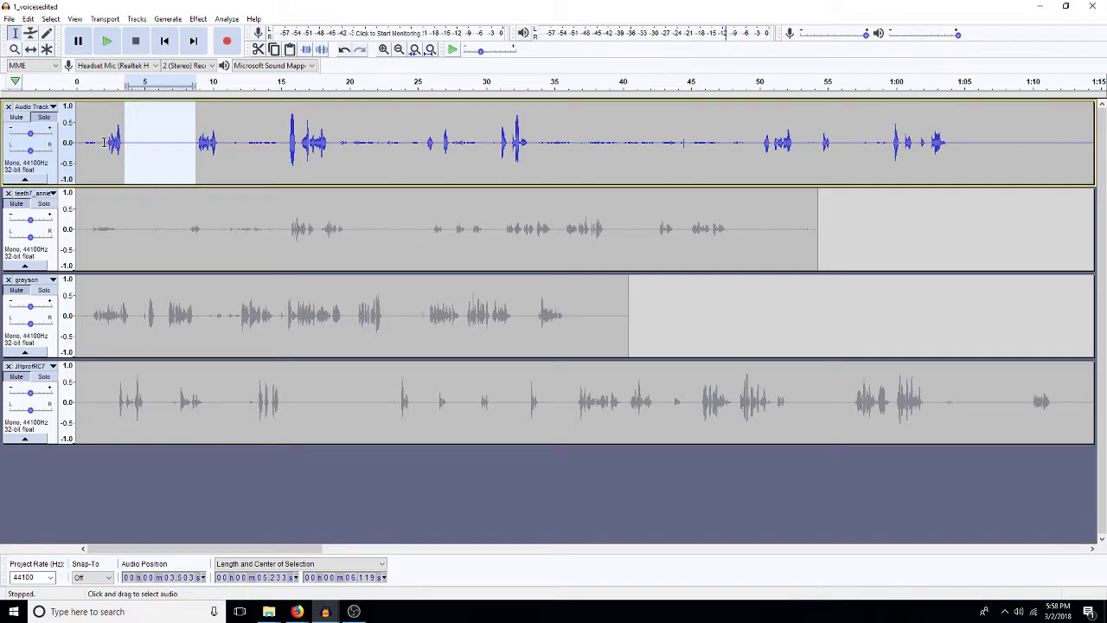
{"action": "left_click_drag", "start_coordinate": [106, 147], "coordinate": [75, 160]}
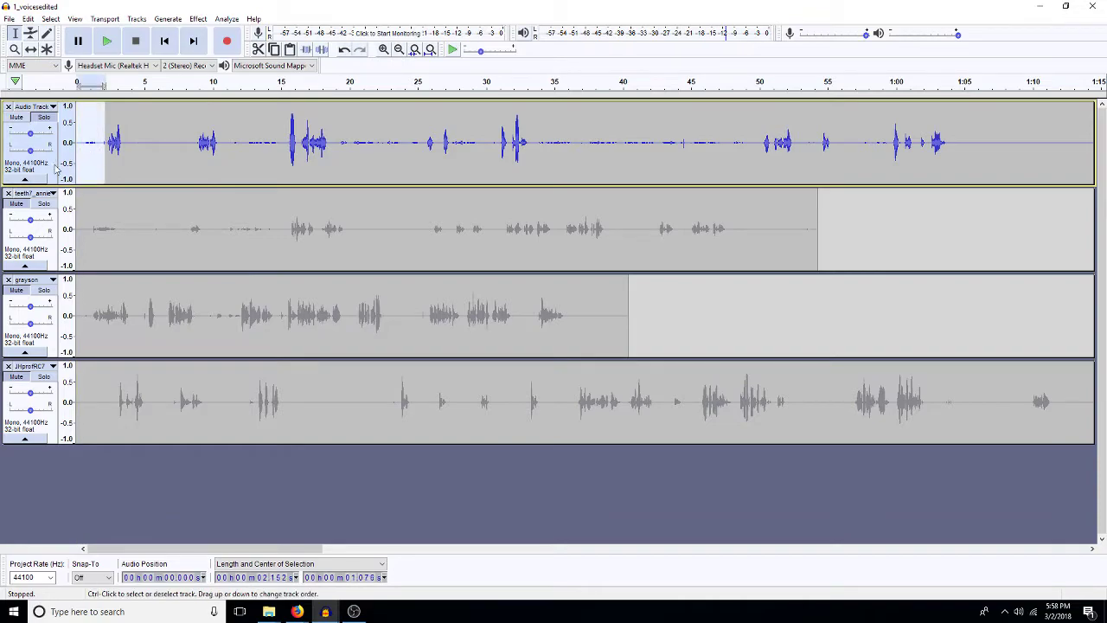
{"action": "key", "text": "ctrl+v"}
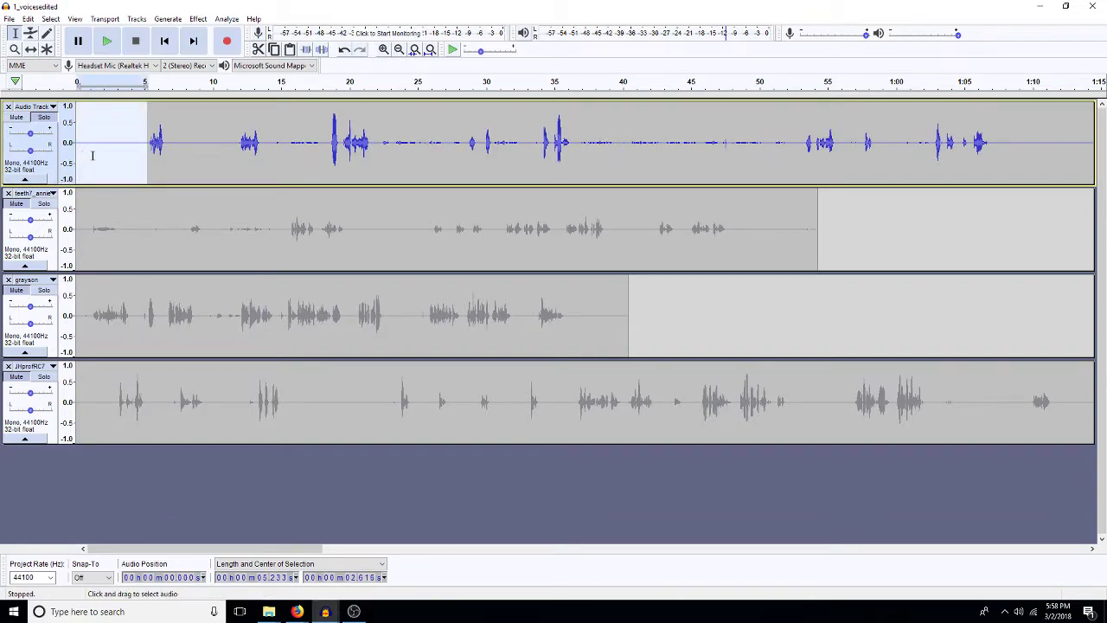
Step: Silence the Audio Track's gaps between lines at about 13.5–18.4, 21.6–28.5, 30.4–34.1, 36.5–53.4, 55.8–57.6 and 58.4–62.5 s
{"action": "left_click_drag", "start_coordinate": [261, 142], "coordinate": [328, 158]}
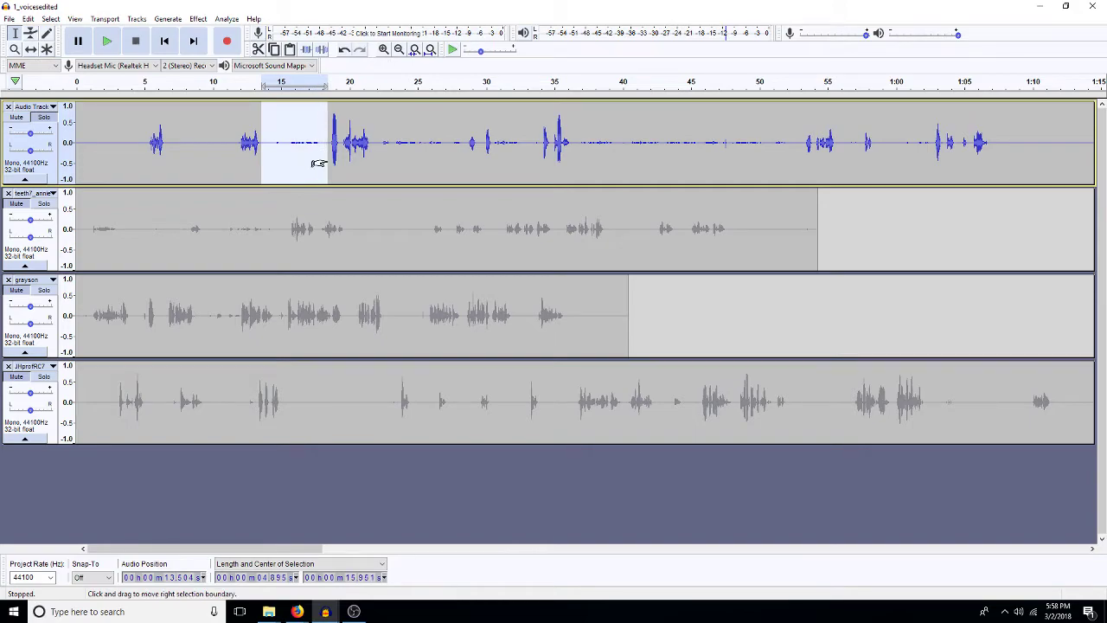
{"action": "left_click_drag", "start_coordinate": [372, 155], "coordinate": [465, 169]}
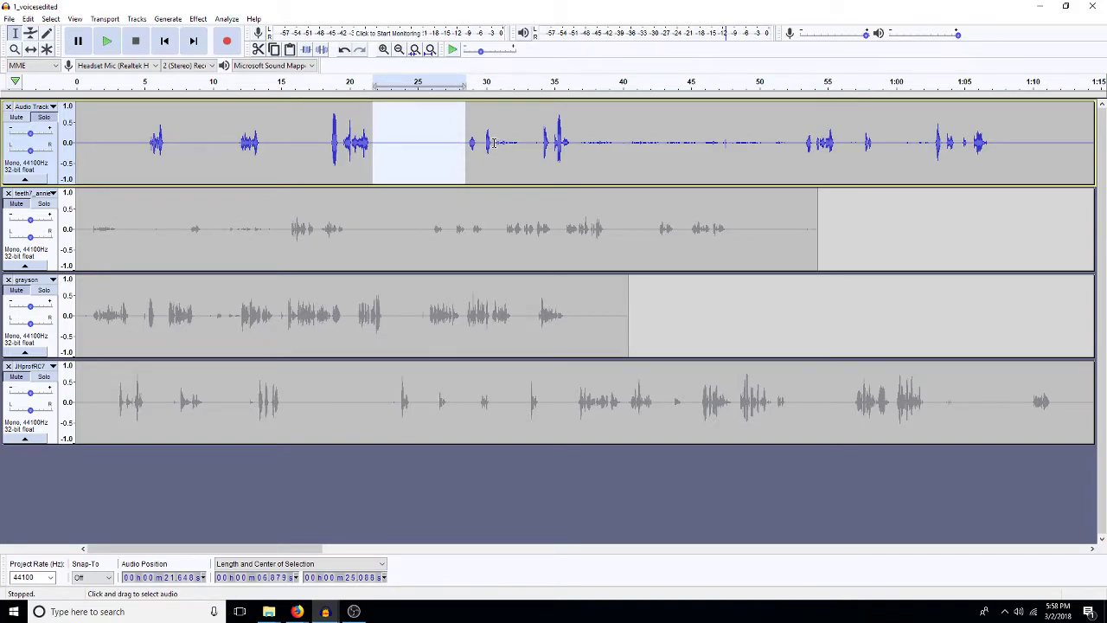
{"action": "left_click_drag", "start_coordinate": [491, 164], "coordinate": [542, 173]}
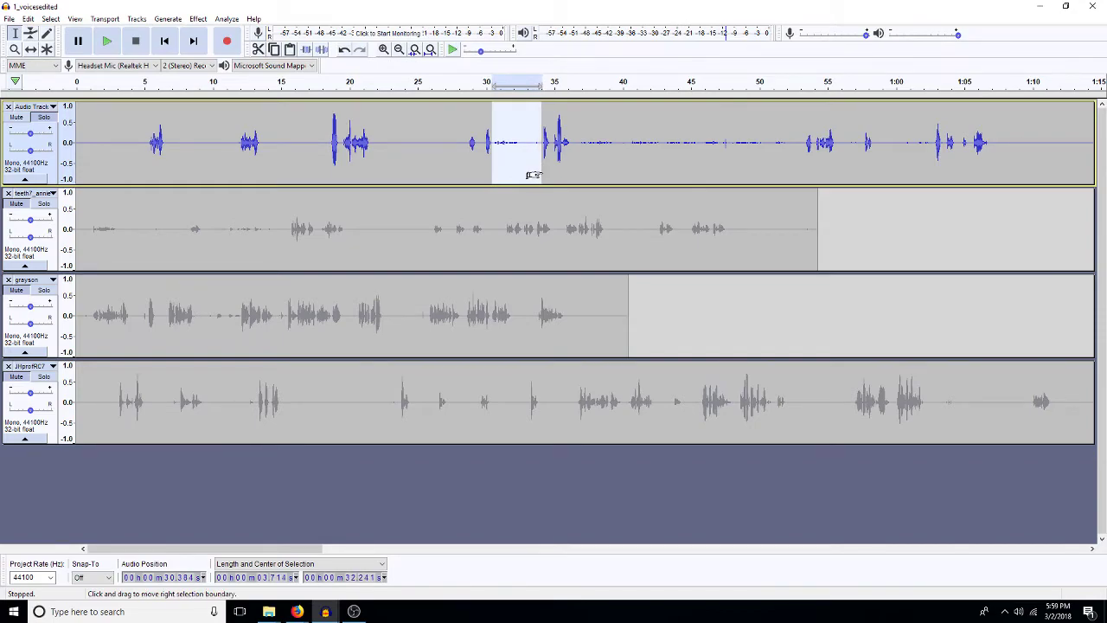
{"action": "left_click_drag", "start_coordinate": [574, 144], "coordinate": [805, 165]}
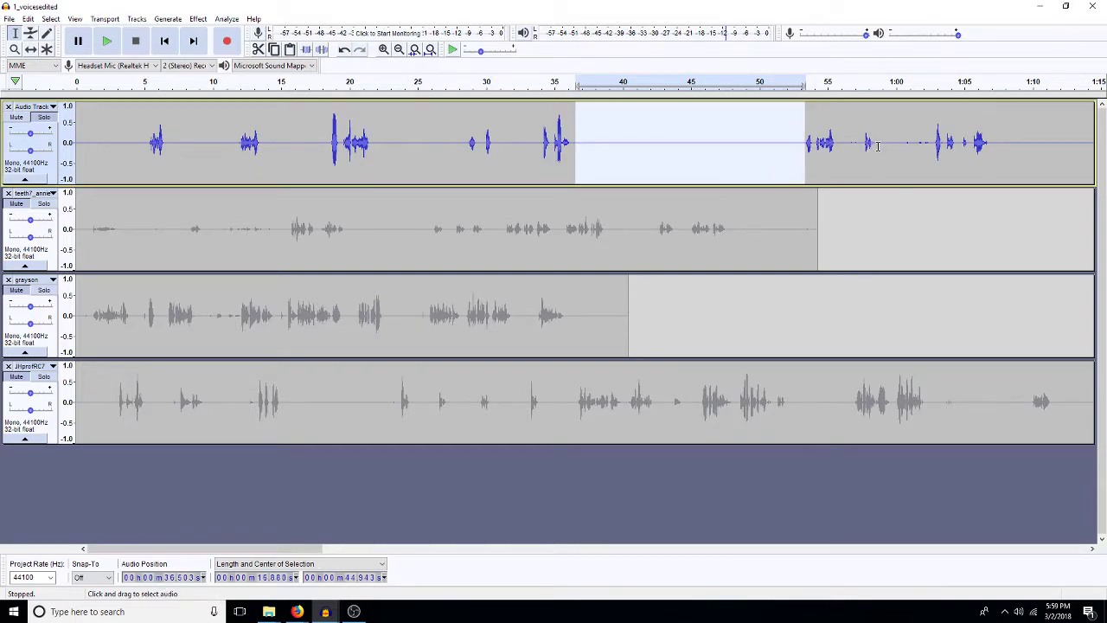
{"action": "left_click_drag", "start_coordinate": [873, 151], "coordinate": [931, 177]}
{"action": "left_click_drag", "start_coordinate": [838, 154], "coordinate": [861, 174]}
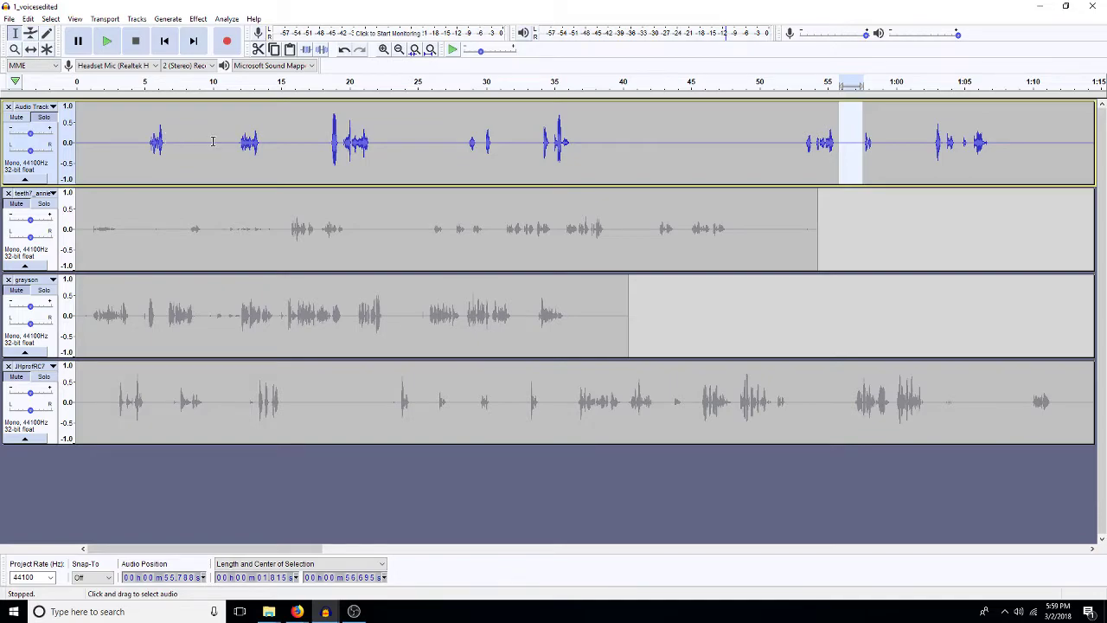
Step: Copy about 2 s of silence from the Audio Track at about 7.8 s and insert it at about 4.5 s
{"action": "left_click_drag", "start_coordinate": [182, 139], "coordinate": [210, 141]}
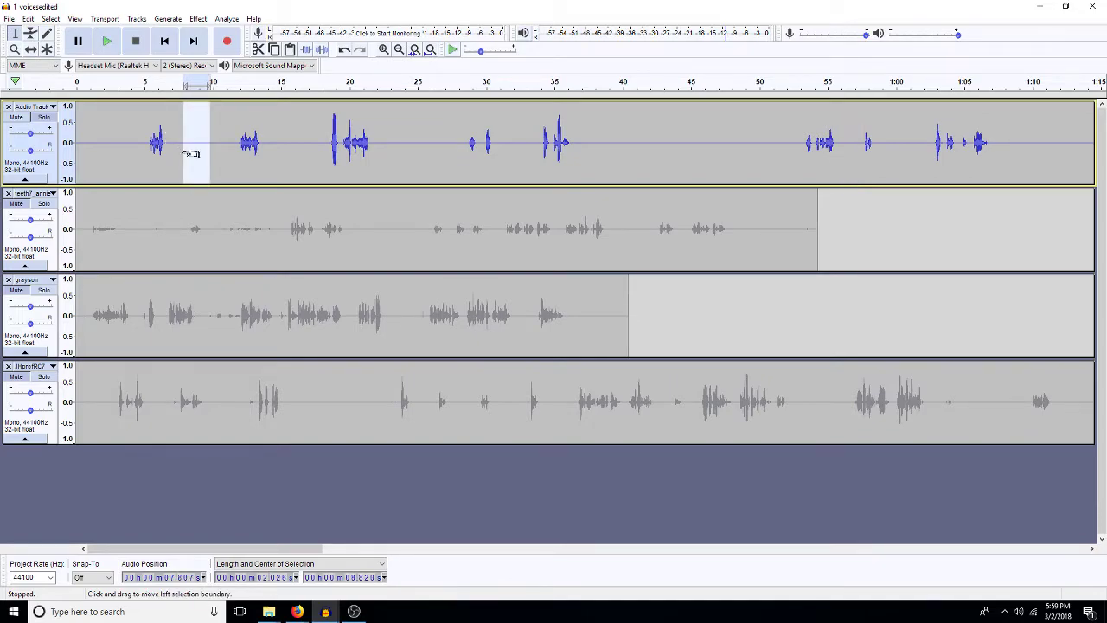
{"action": "left_click", "coordinate": [138, 145]}
{"action": "key", "text": "ctrl+v"}
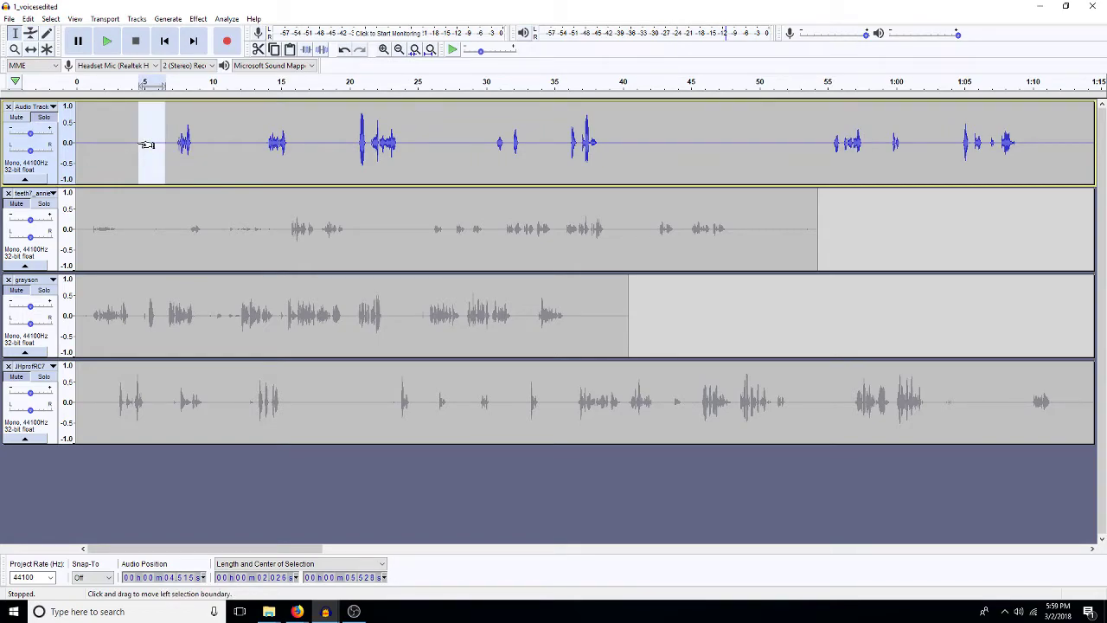
Step: Amplify the whole second voice track by 10.345 dB to a 0.0 dB peak, and reduce it by 2 dB
{"action": "double_click", "coordinate": [200, 243]}
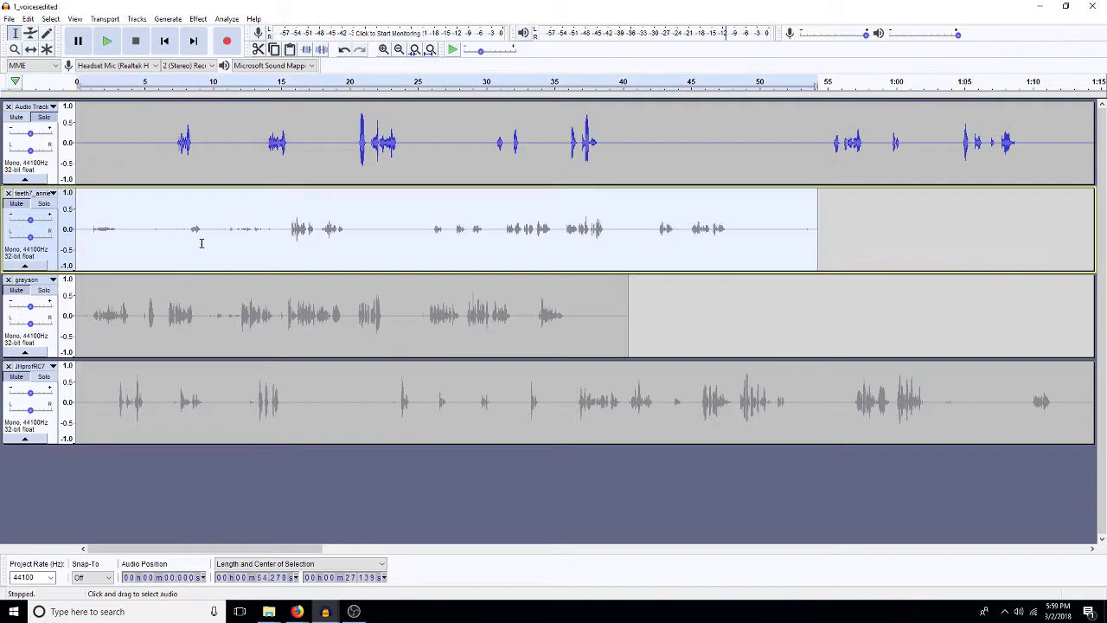
{"action": "key", "text": "ctrl+r"}
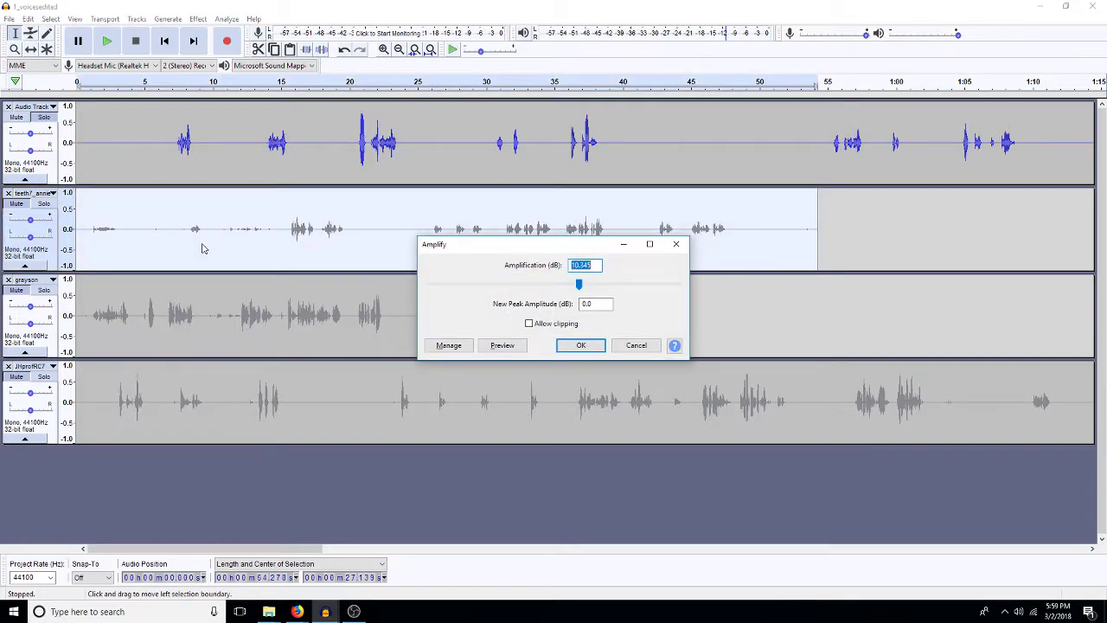
{"action": "key", "text": "Return"}
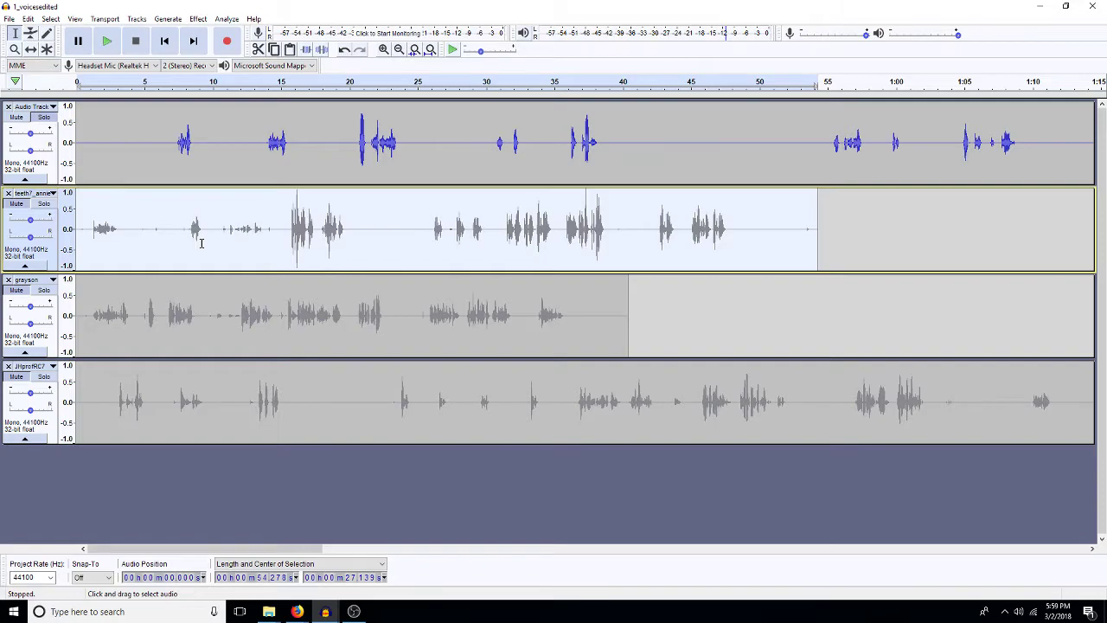
{"action": "key", "text": "ctrl+r"}
{"action": "type", "text": "-2"}
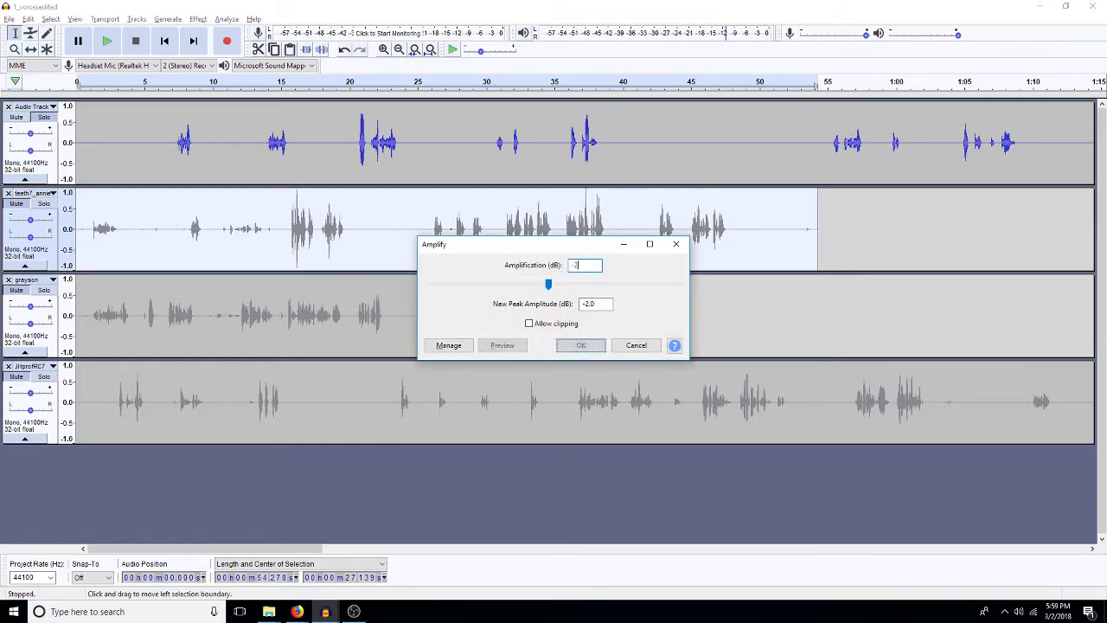
{"action": "key", "text": "Return"}
{"action": "key", "text": "ctrl+r"}
{"action": "key", "text": "Return"}
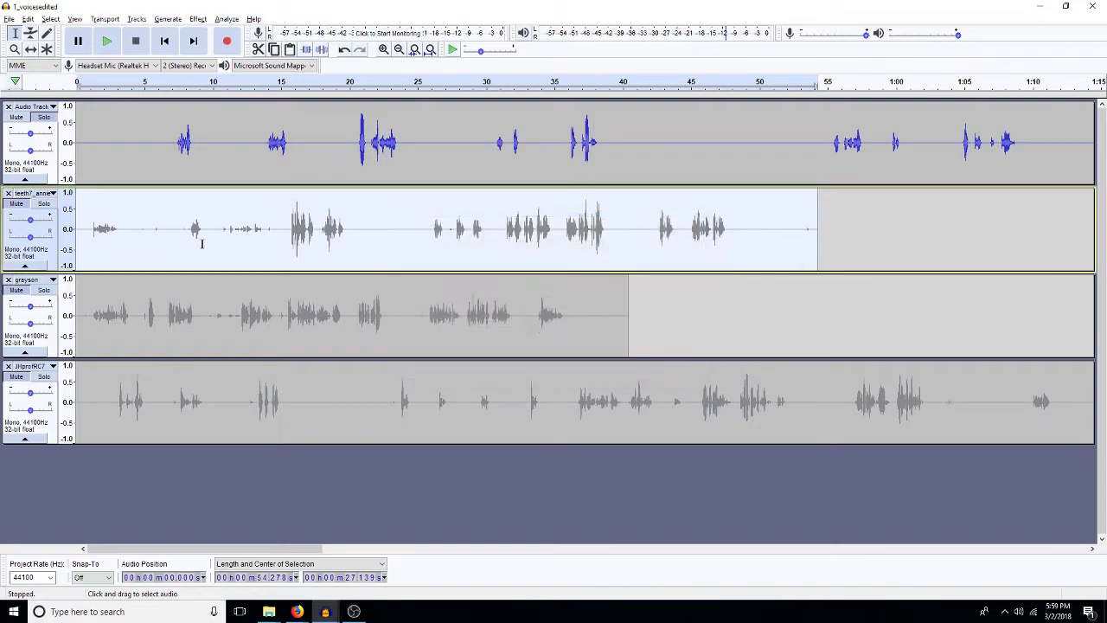
Step: Unmute and solo the second voice track, silence it from the start to about 15.6 s, and turn its solo off
{"action": "left_click", "coordinate": [16, 204]}
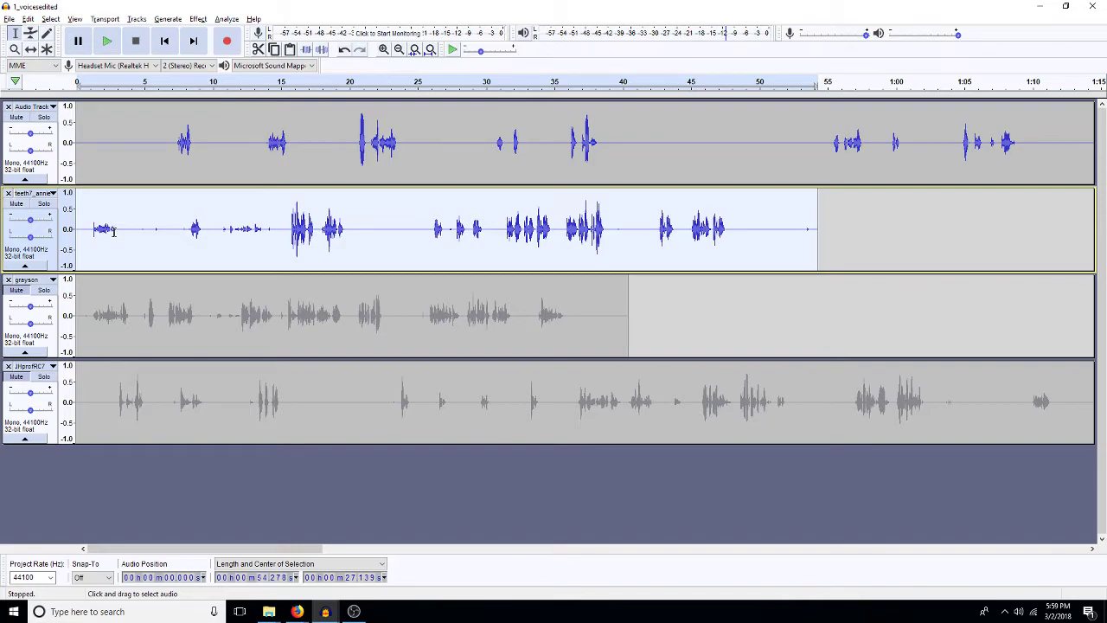
{"action": "left_click", "coordinate": [44, 204]}
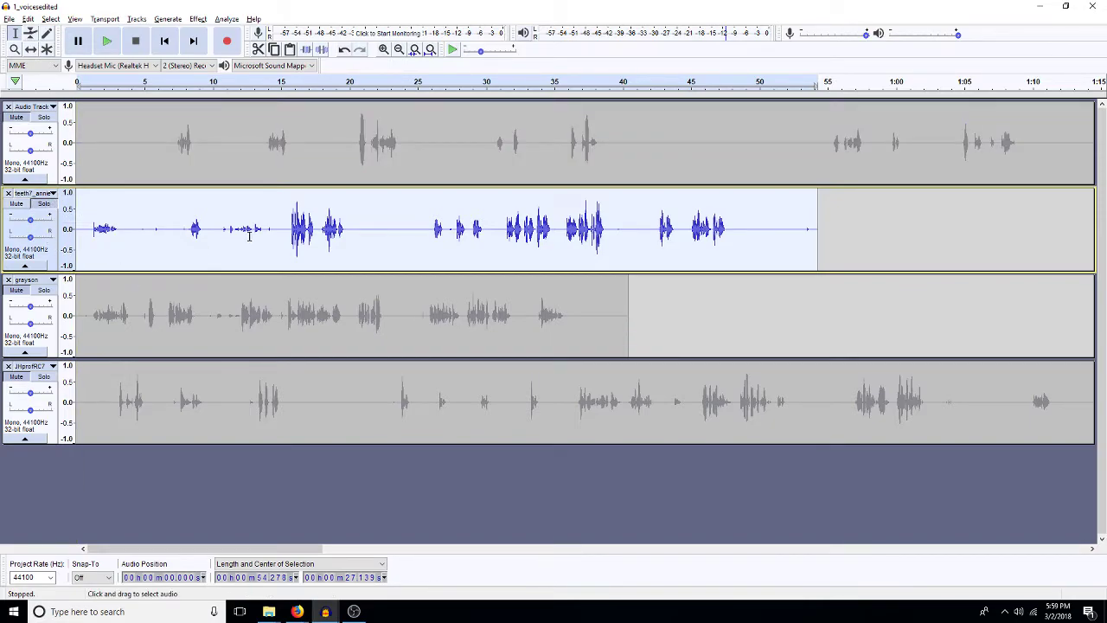
{"action": "left_click_drag", "start_coordinate": [291, 232], "coordinate": [74, 227]}
{"action": "key", "text": "ctrl+l"}
{"action": "left_click", "coordinate": [45, 204]}
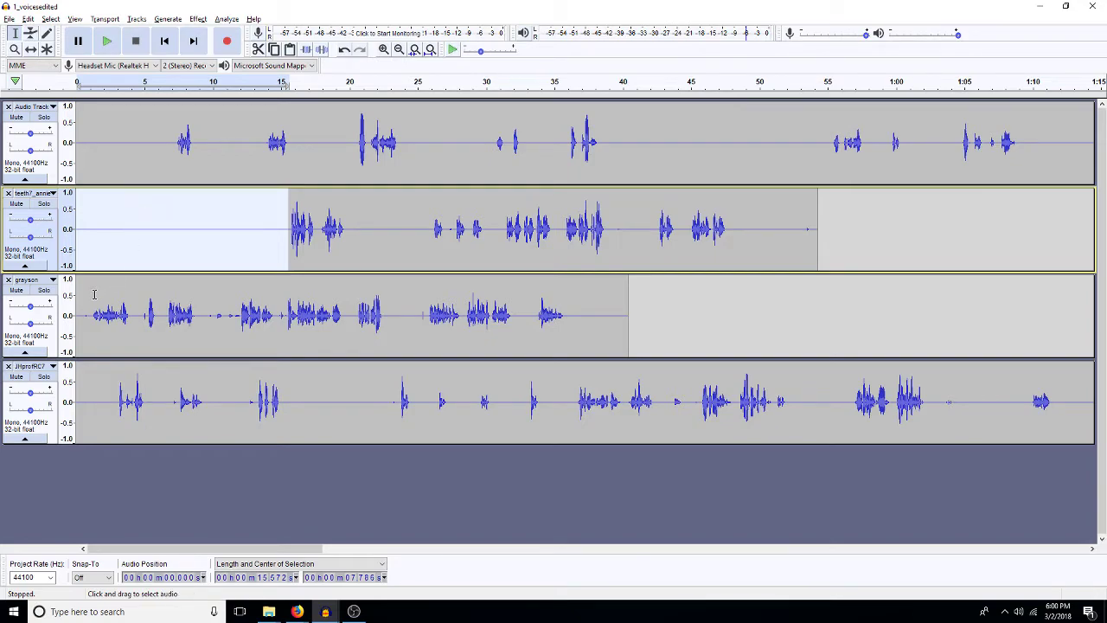
Step: Paste the 15.6 s of silence over the third voice track's first 1.1 s and the fourth voice track's first 3 s
{"action": "left_click_drag", "start_coordinate": [93, 294], "coordinate": [74, 296]}
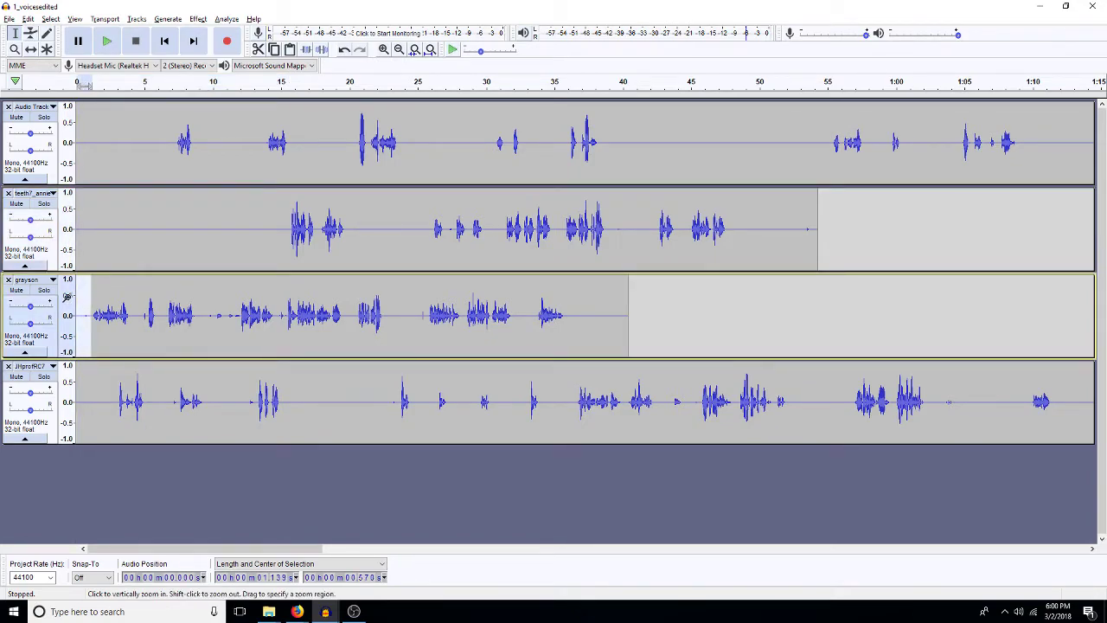
{"action": "key", "text": "ctrl+v"}
{"action": "left_click_drag", "start_coordinate": [113, 398], "coordinate": [62, 412]}
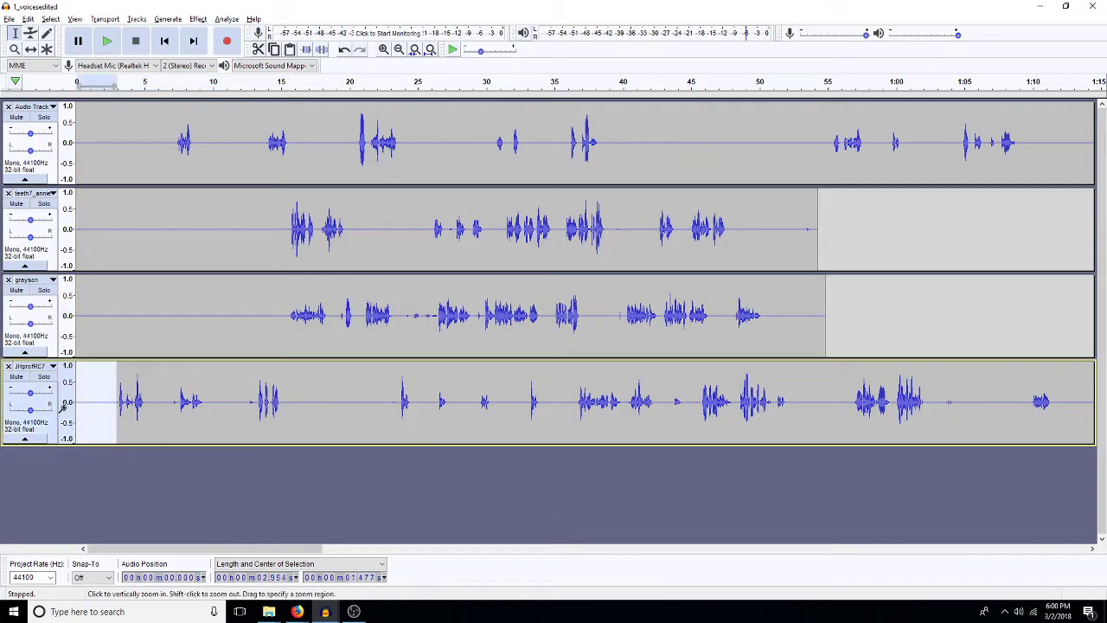
{"action": "key", "text": "ctrl+v"}
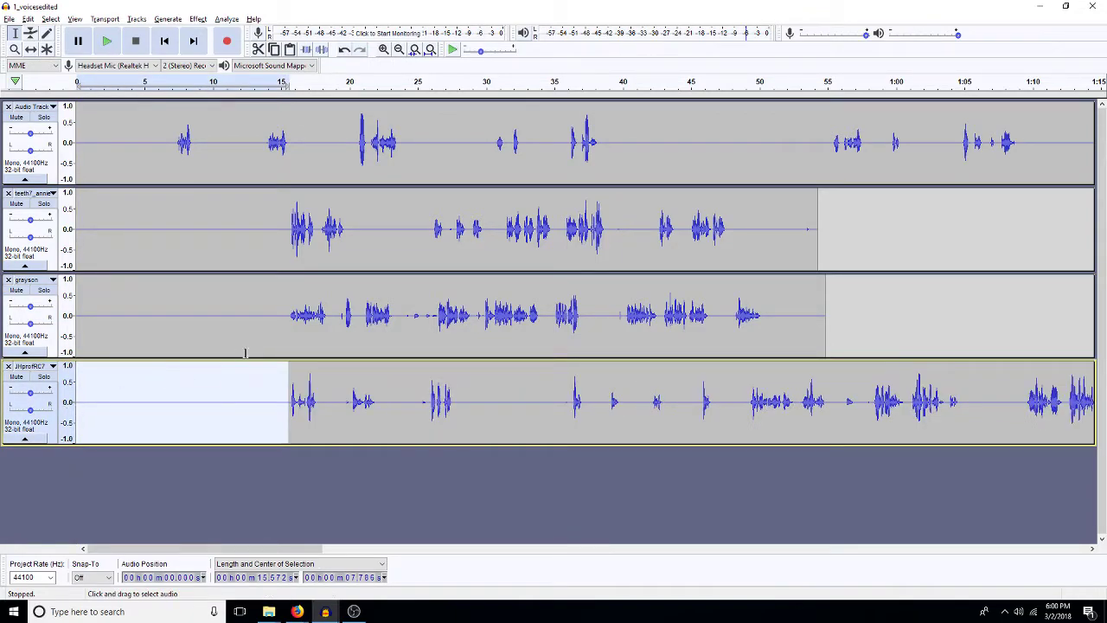
Step: Delete the third voice track's silence from about 5.0 to 15.0 s, and solo the track to listen from there
{"action": "left_click_drag", "start_coordinate": [279, 314], "coordinate": [144, 305]}
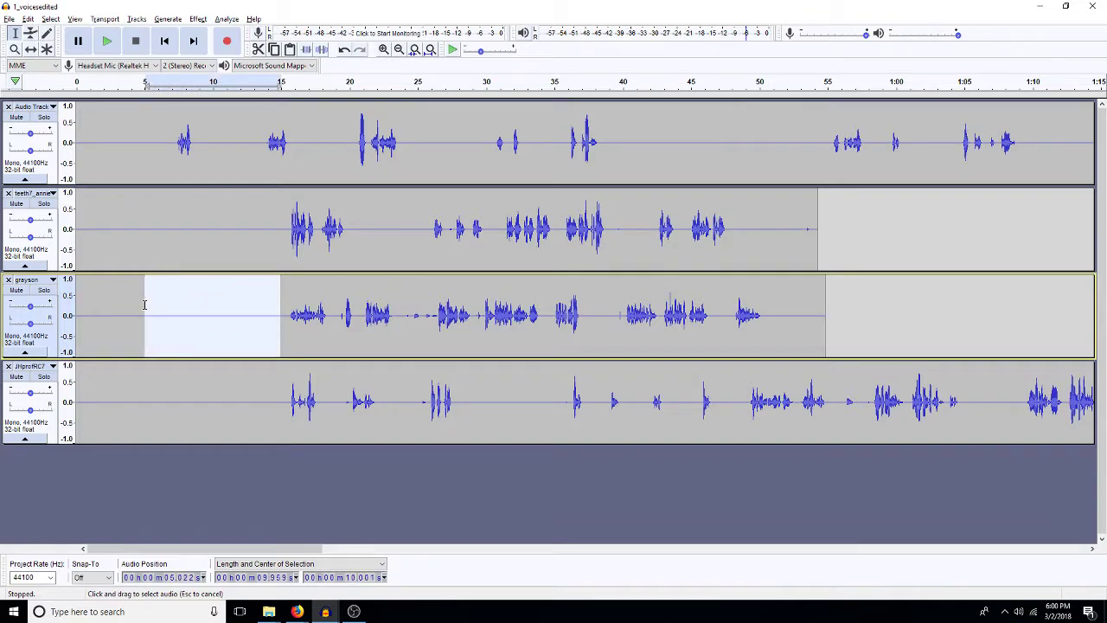
{"action": "key", "text": "Delete"}
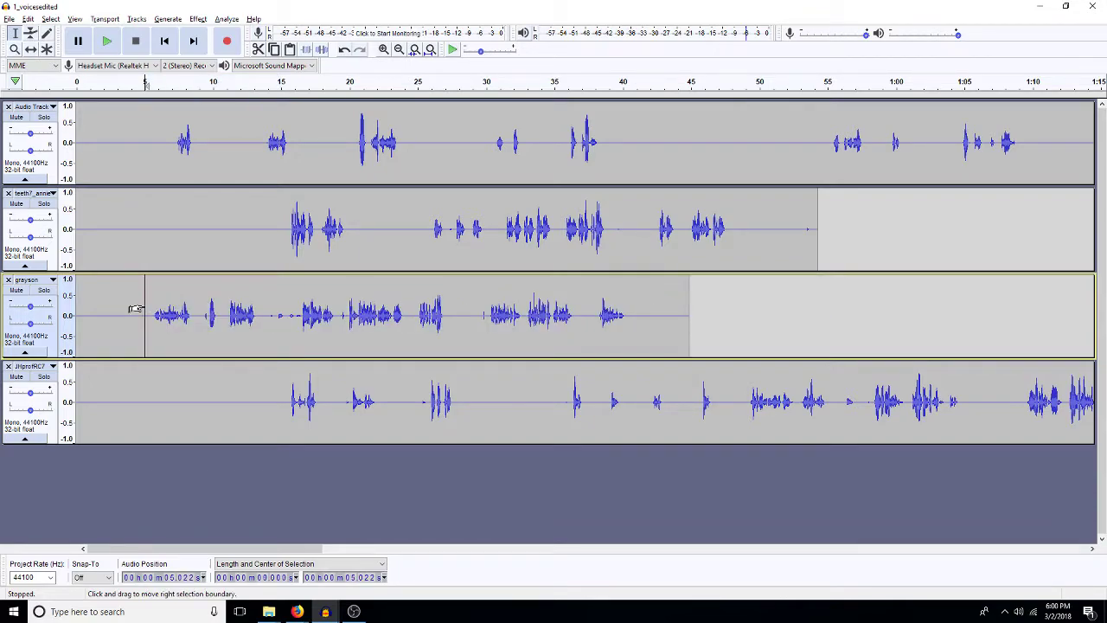
{"action": "left_click", "coordinate": [44, 292]}
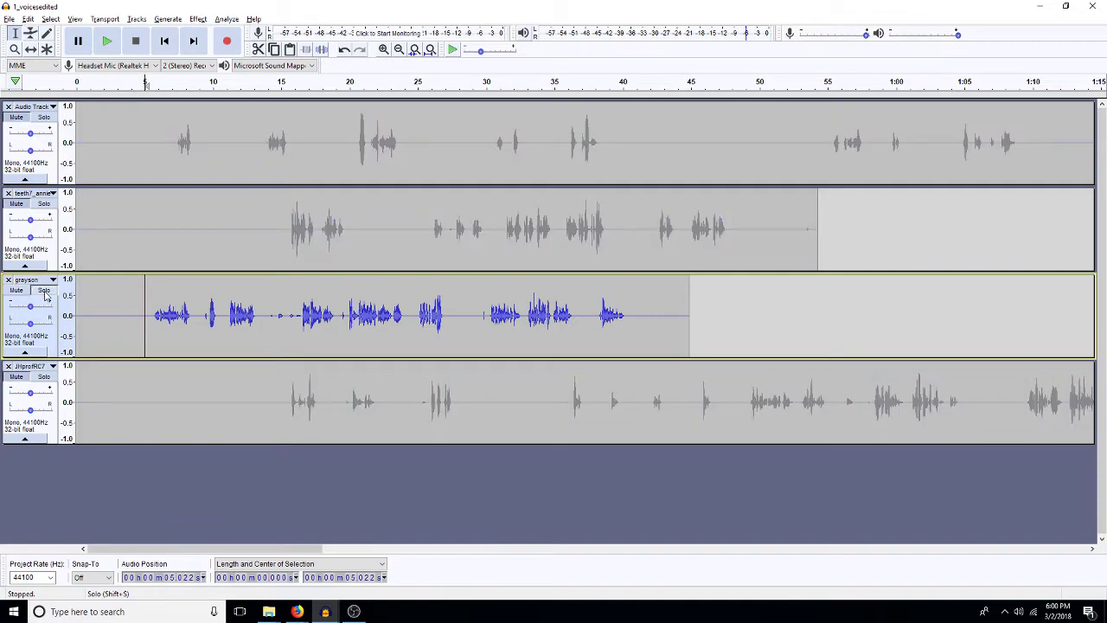
{"action": "key", "text": "space"}
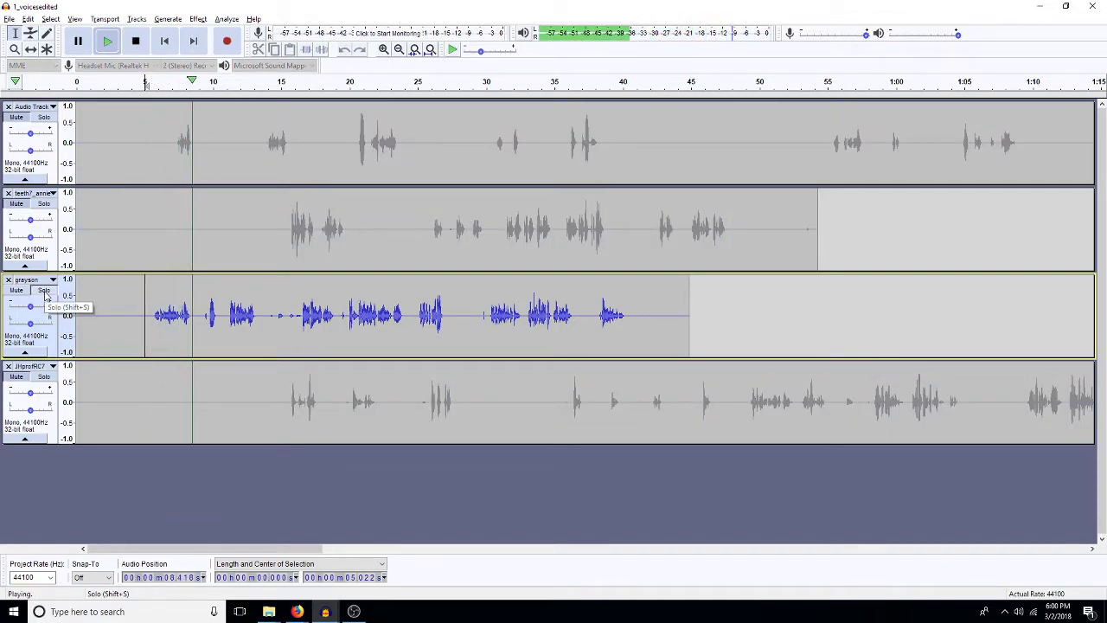
{"action": "key", "text": "space"}
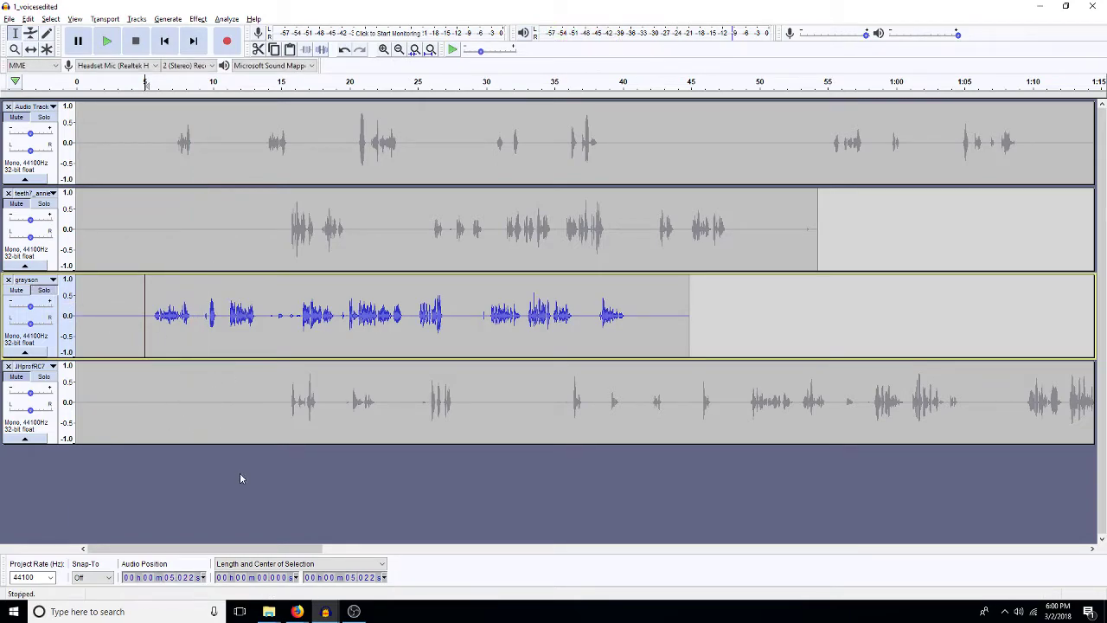
Step: Copy the whole stereo clockworks track from the footstepsETC project and paste it as a new track in the 1_voicesedited project
{"action": "left_click", "coordinate": [327, 613]}
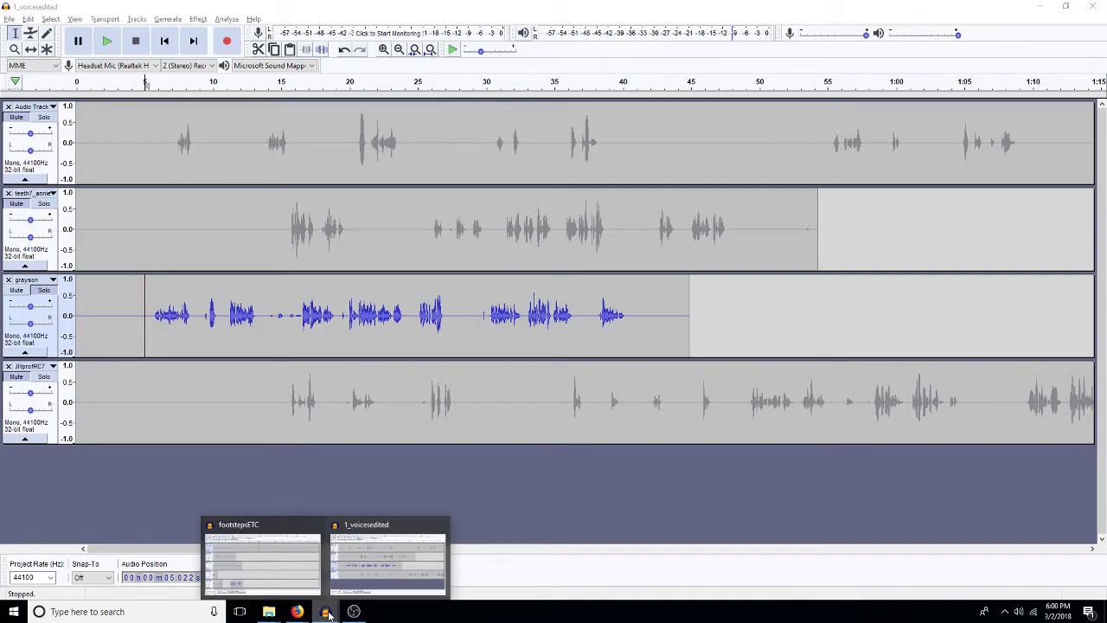
{"action": "left_click", "coordinate": [272, 575]}
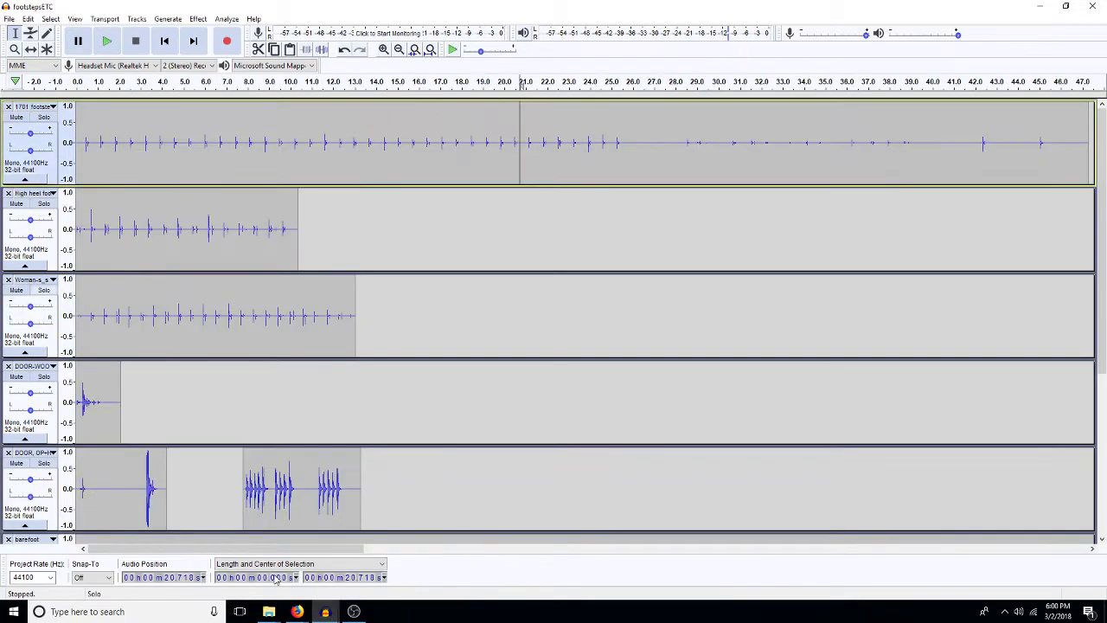
{"action": "scroll", "coordinate": [490, 277], "scroll_direction": "down", "scroll_amount": 3}
{"action": "scroll", "coordinate": [457, 461], "scroll_direction": "down", "scroll_amount": 2}
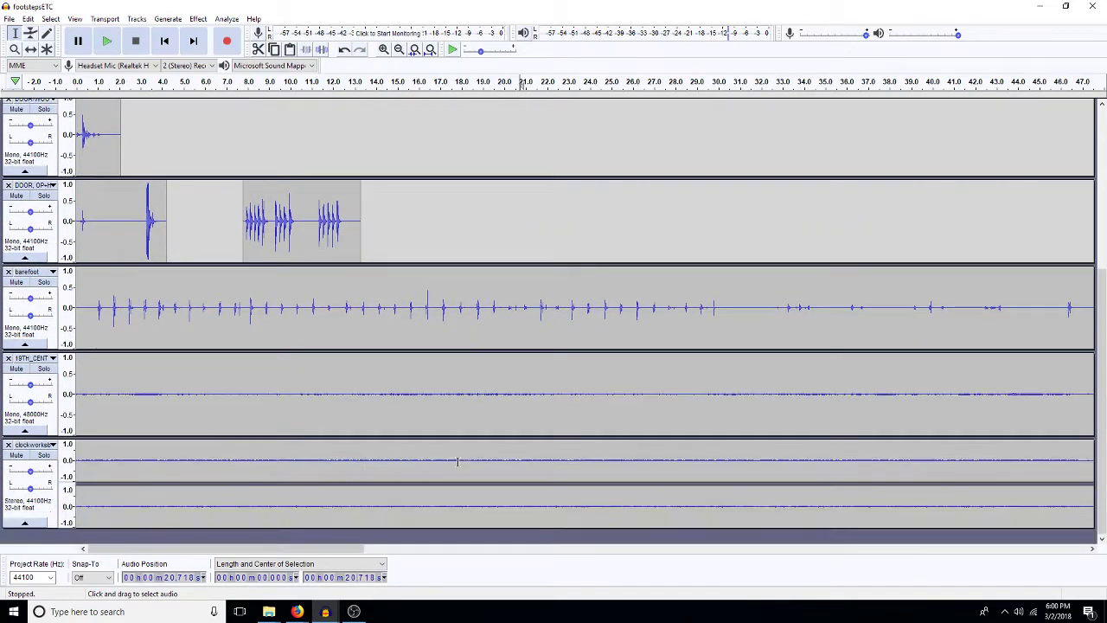
{"action": "double_click", "coordinate": [400, 466]}
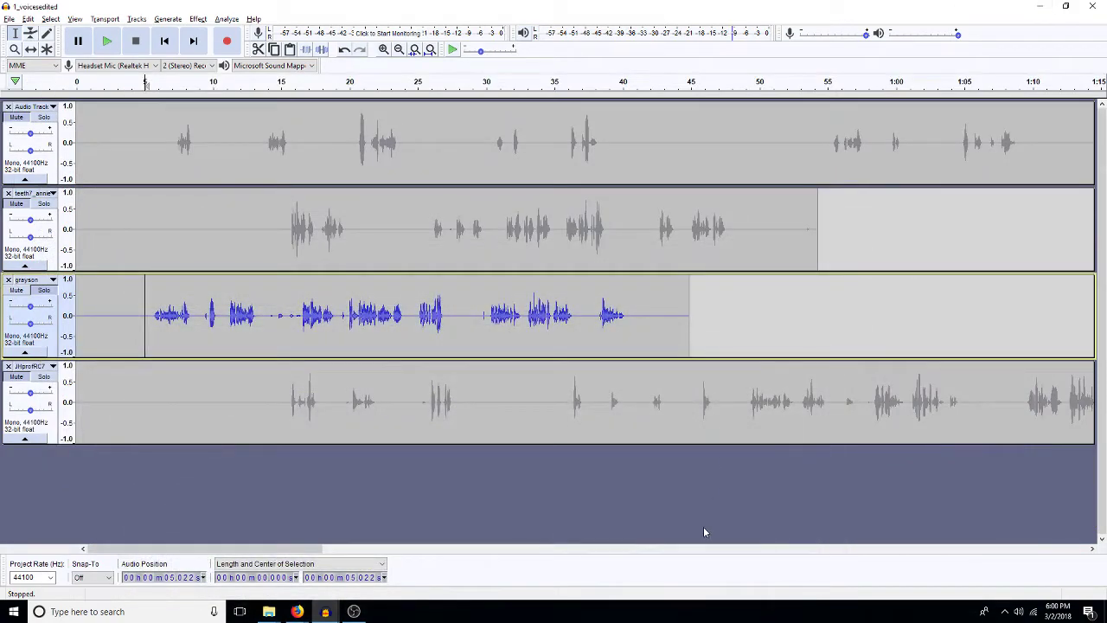
{"action": "key", "text": "ctrl+v"}
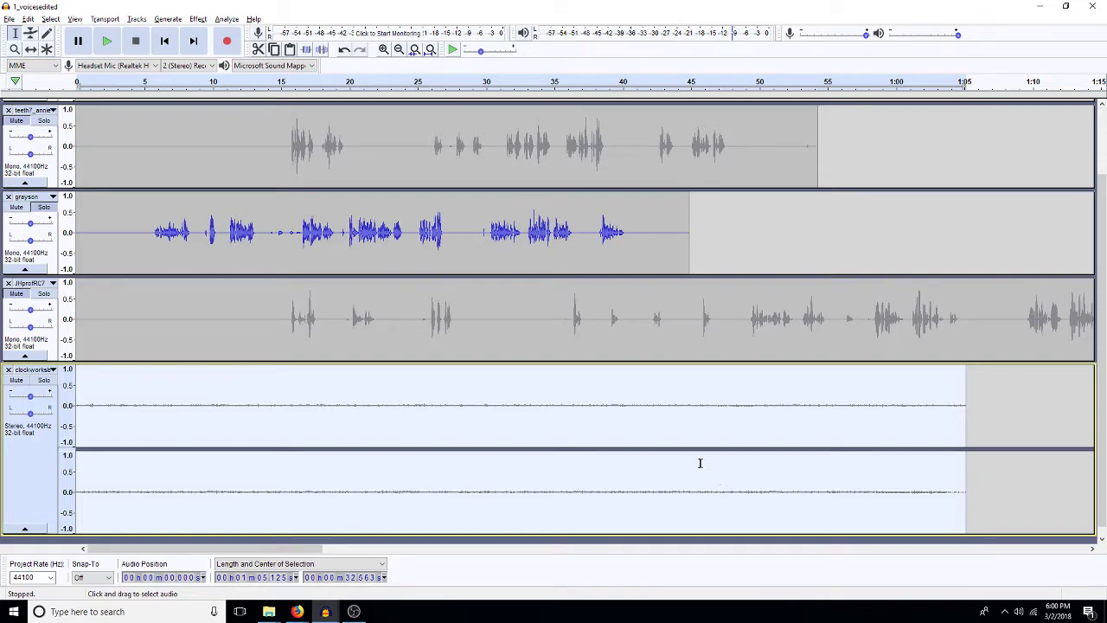
{"action": "left_click", "coordinate": [1099, 148]}
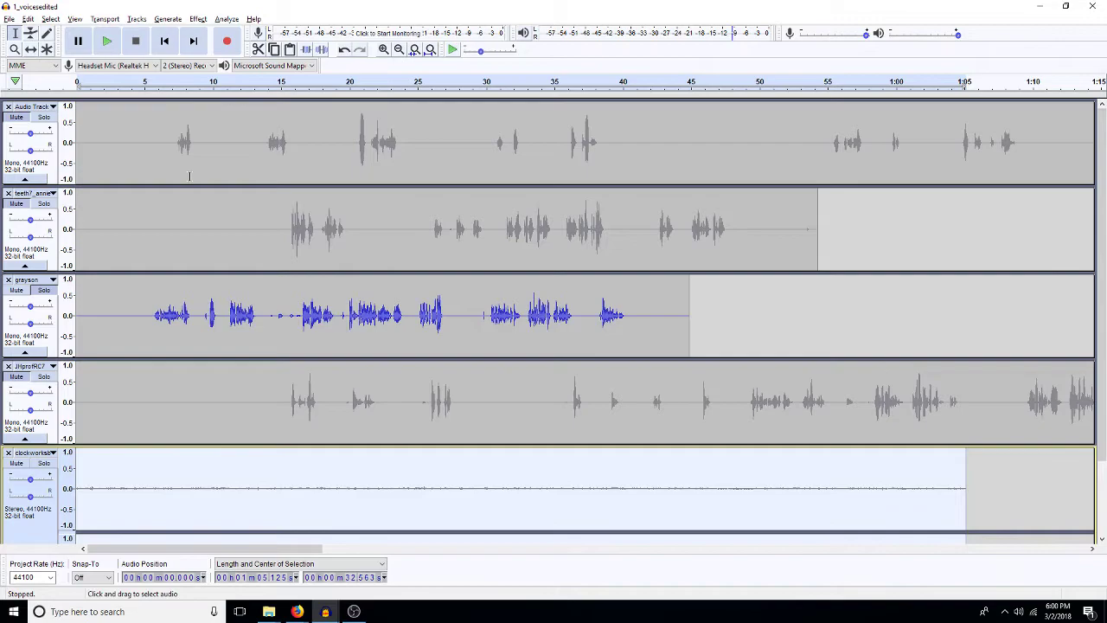
Step: Try to paste the copied stereo audio over the third voice track's noise between about 8.4 and 9.6 s
{"action": "left_click", "coordinate": [189, 229]}
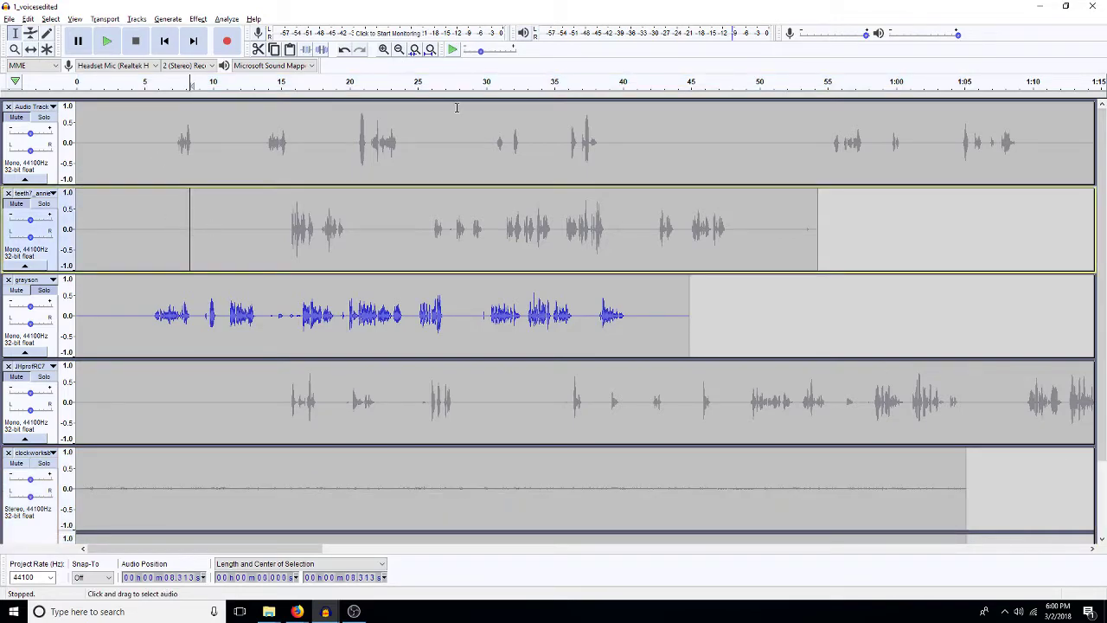
{"action": "left_click", "coordinate": [383, 49]}
{"action": "left_click", "coordinate": [383, 49]}
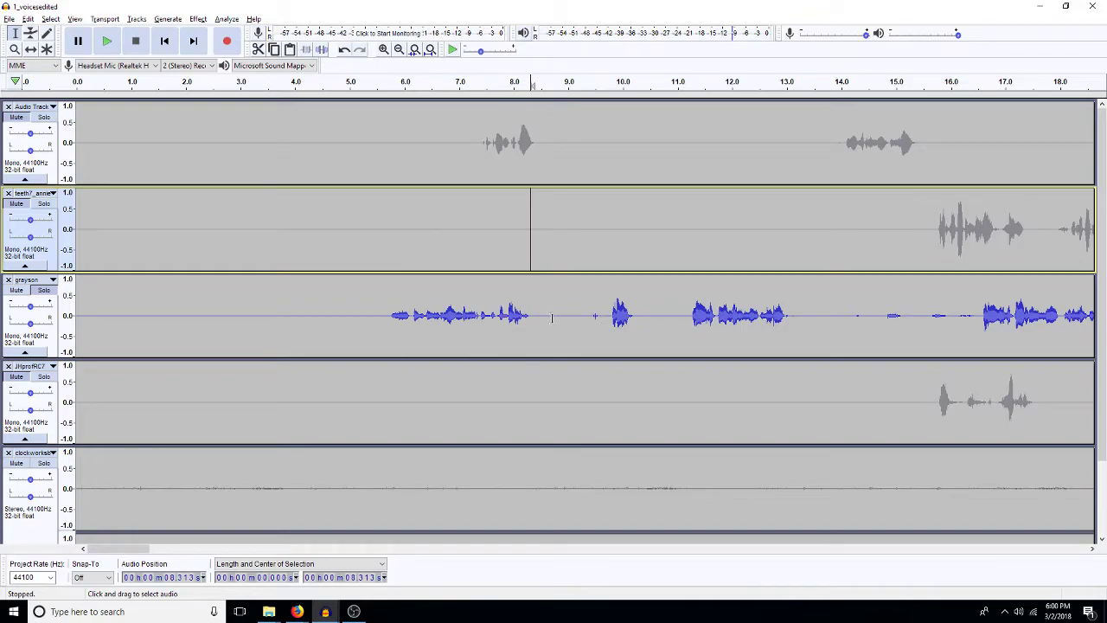
{"action": "left_click_drag", "start_coordinate": [601, 319], "coordinate": [537, 333]}
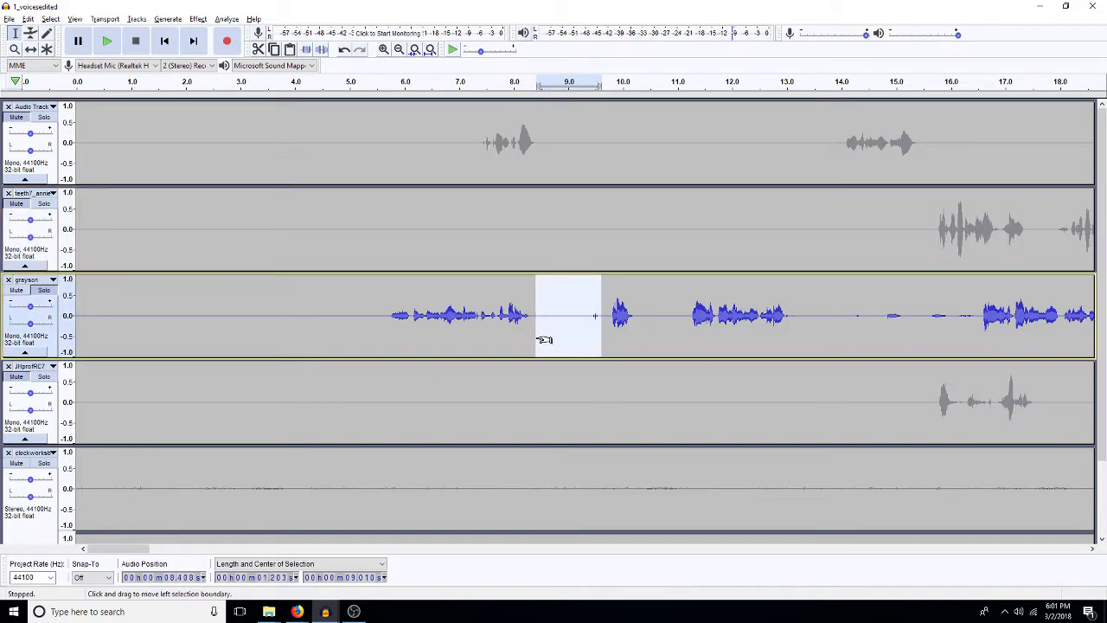
{"action": "key", "text": "ctrl+v"}
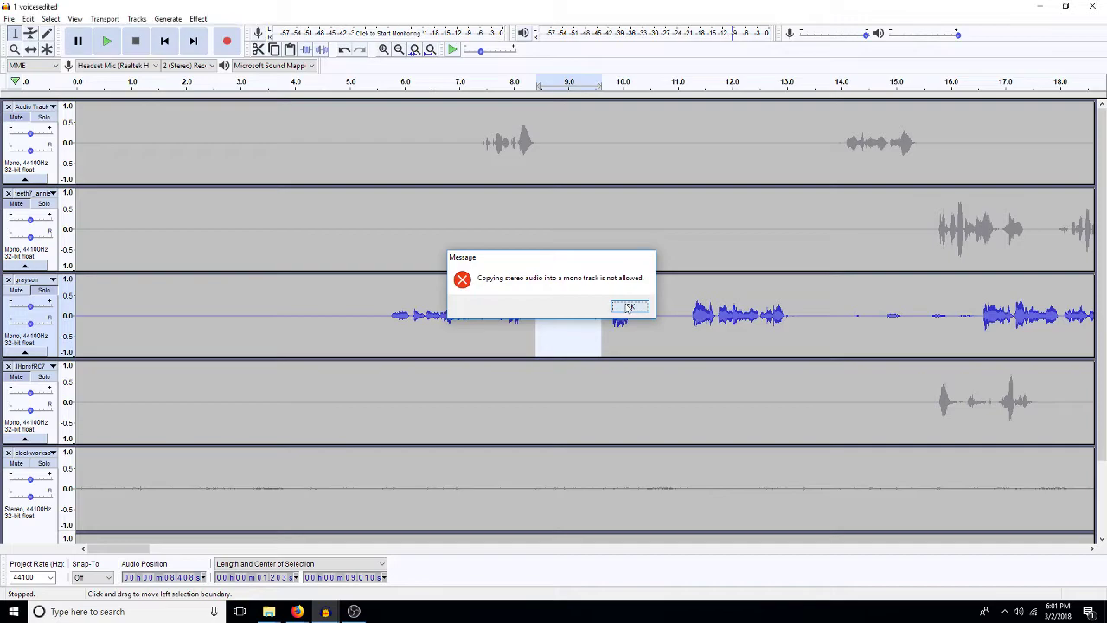
{"action": "left_click", "coordinate": [630, 306]}
Step: Paste 5.1 s of silence copied from the second track over the third track's noise at 8.4–9.7 s, and delete the third track's silence at 5.0–5.6 s
{"action": "left_click_drag", "start_coordinate": [663, 227], "coordinate": [386, 226]}
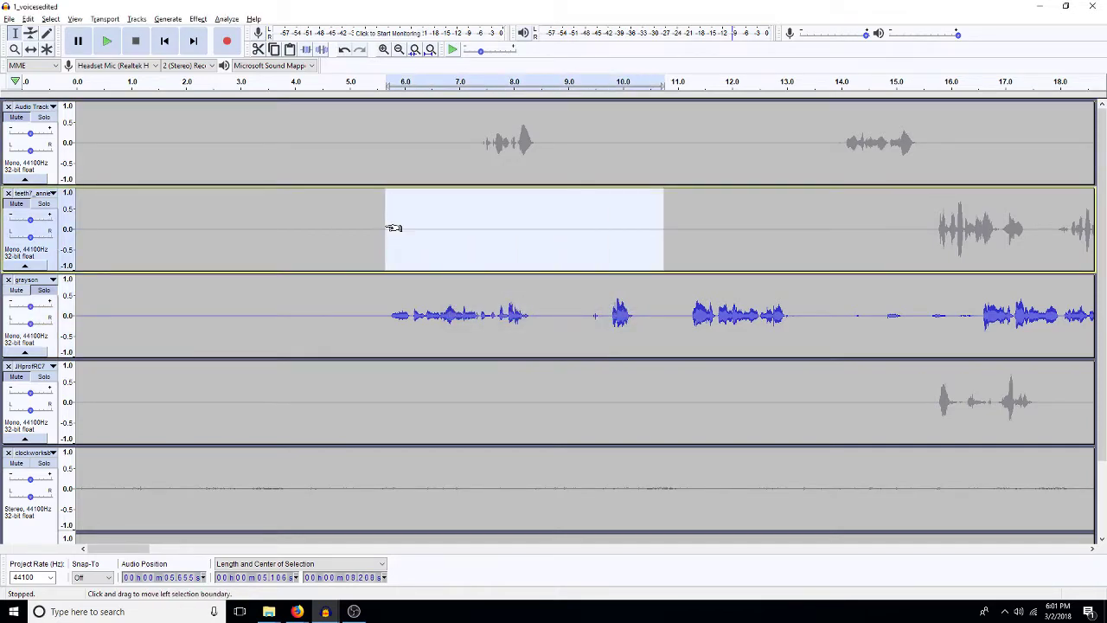
{"action": "left_click_drag", "start_coordinate": [604, 331], "coordinate": [534, 339]}
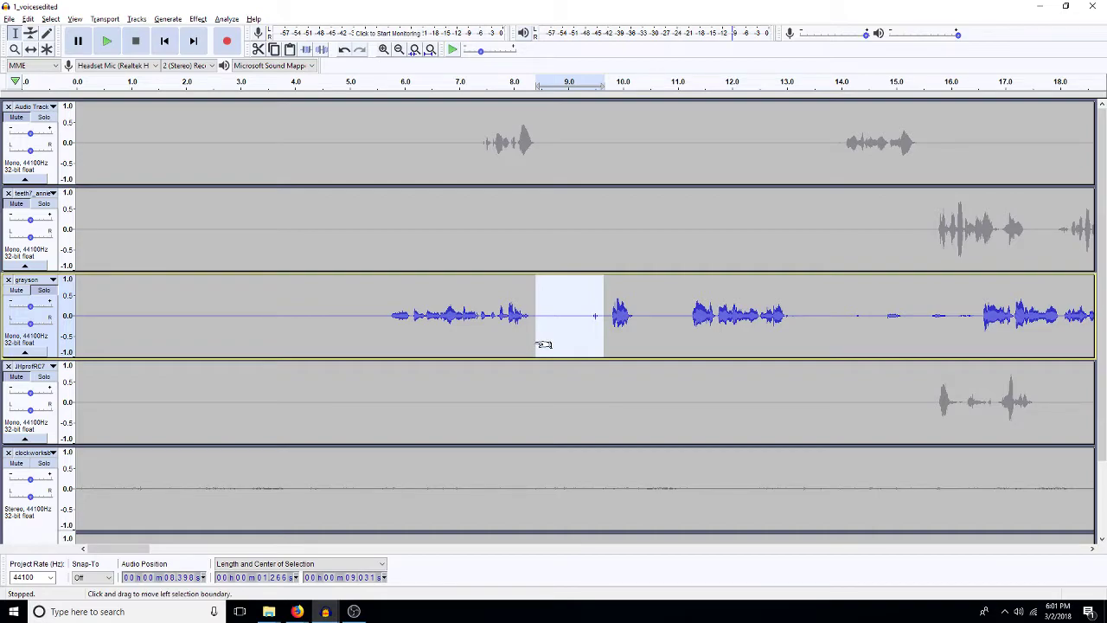
{"action": "key", "text": "ctrl+v"}
{"action": "left_click_drag", "start_coordinate": [384, 317], "coordinate": [351, 317]}
{"action": "key", "text": "Delete"}
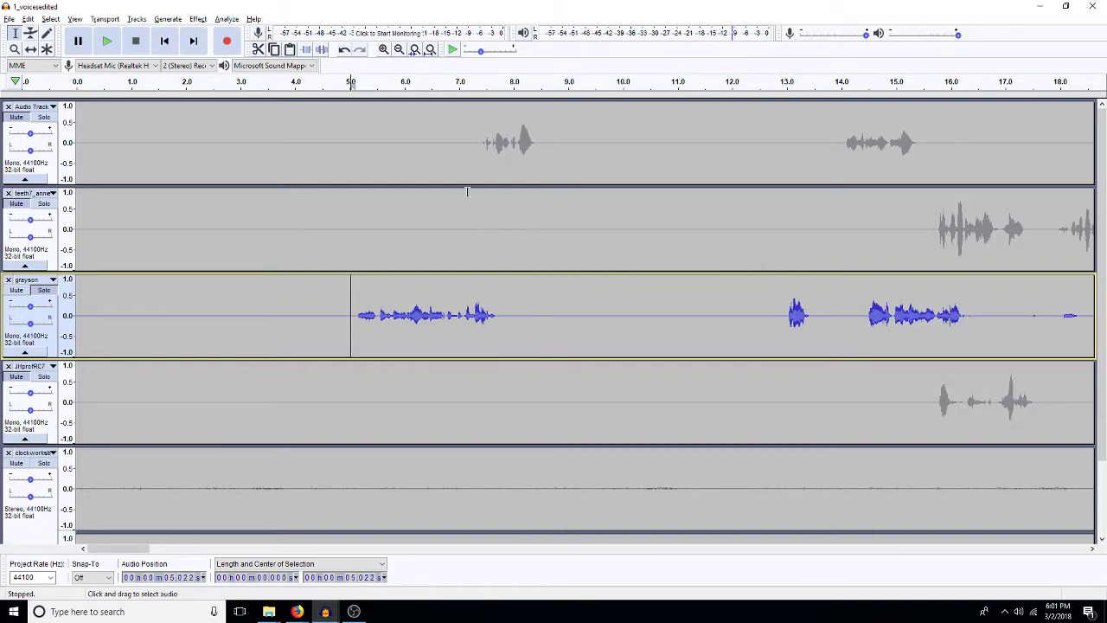
Step: Paste the copied silence into the first track at about 6.9 s and trim it from about 7.2 to 12.0 s
{"action": "left_click", "coordinate": [456, 155]}
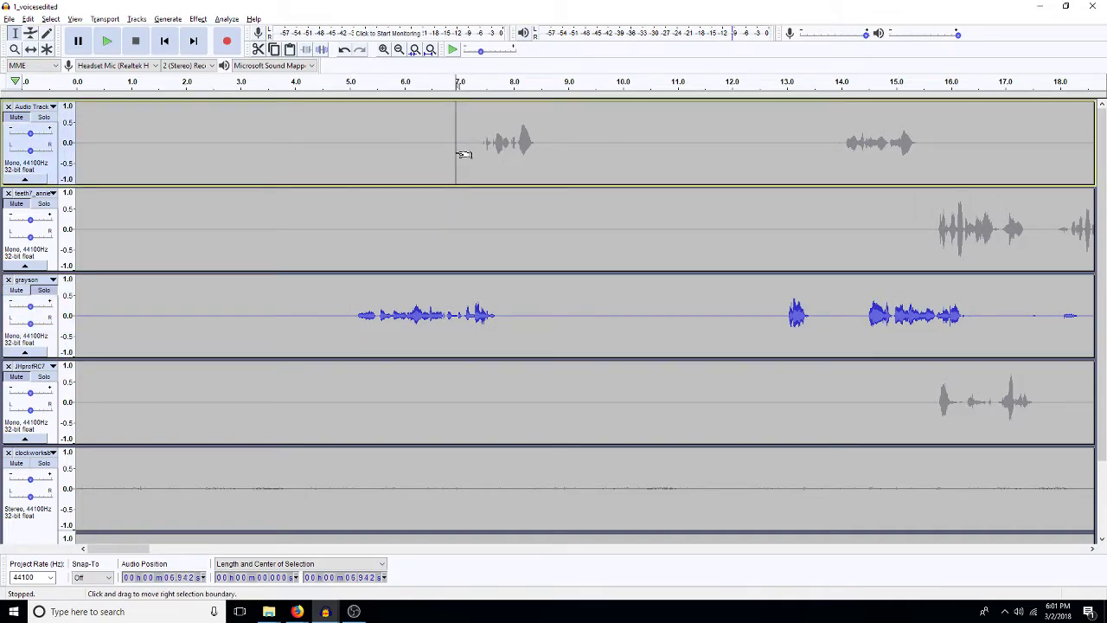
{"action": "key", "text": "ctrl+v"}
{"action": "left_click_drag", "start_coordinate": [457, 156], "coordinate": [471, 156]}
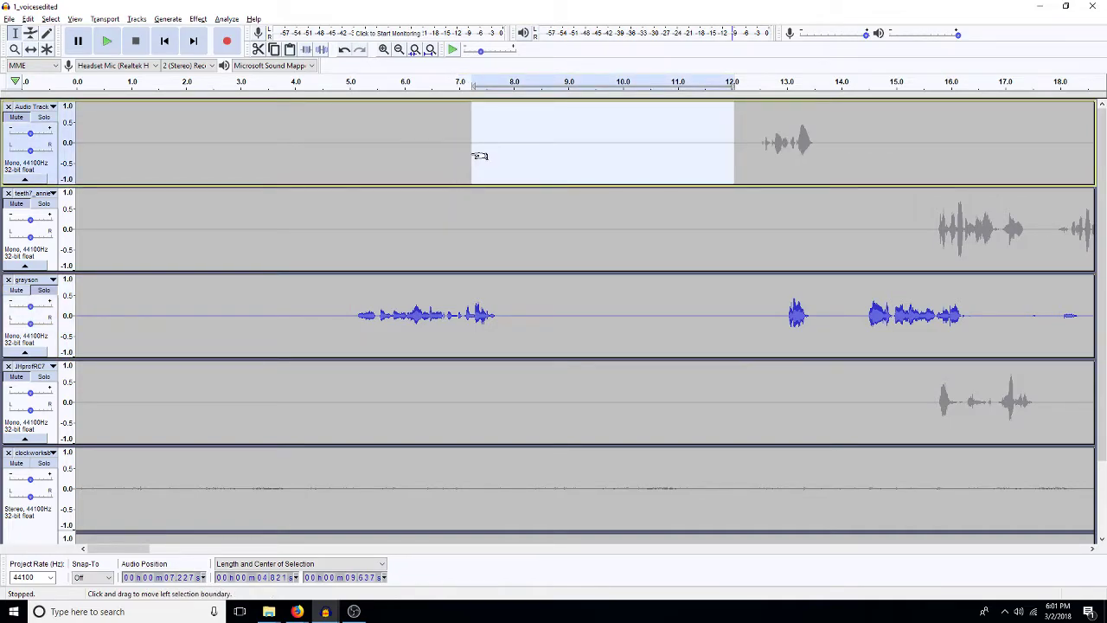
{"action": "key", "text": "Delete"}
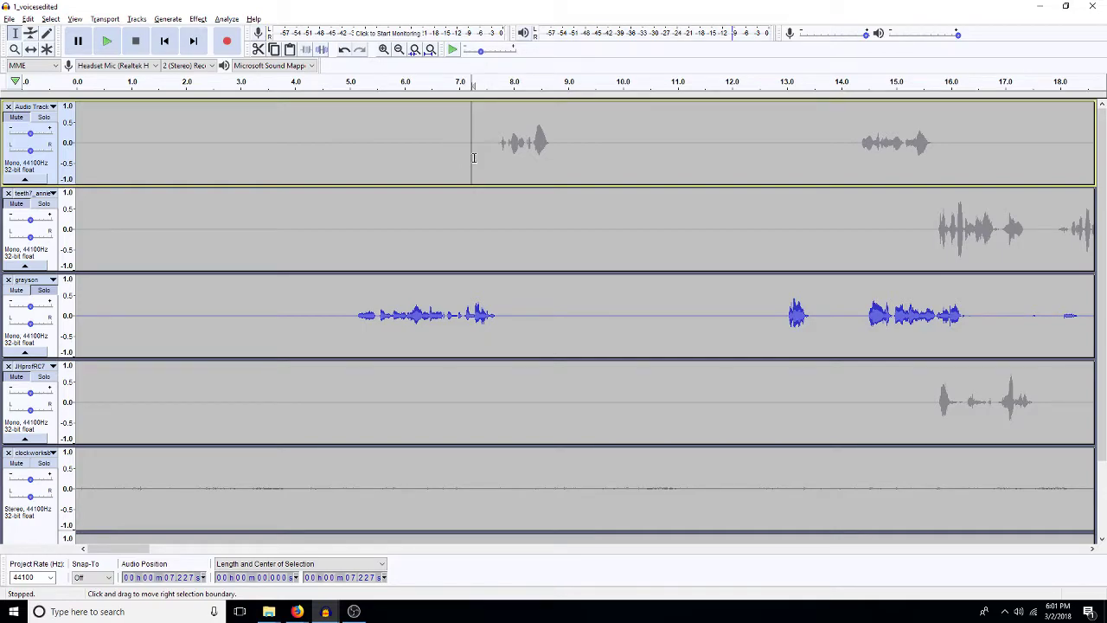
Step: Amplify the third track's first line, between about 4.9 and 7.8 s, by 2 dB
{"action": "left_click_drag", "start_coordinate": [505, 329], "coordinate": [346, 309]}
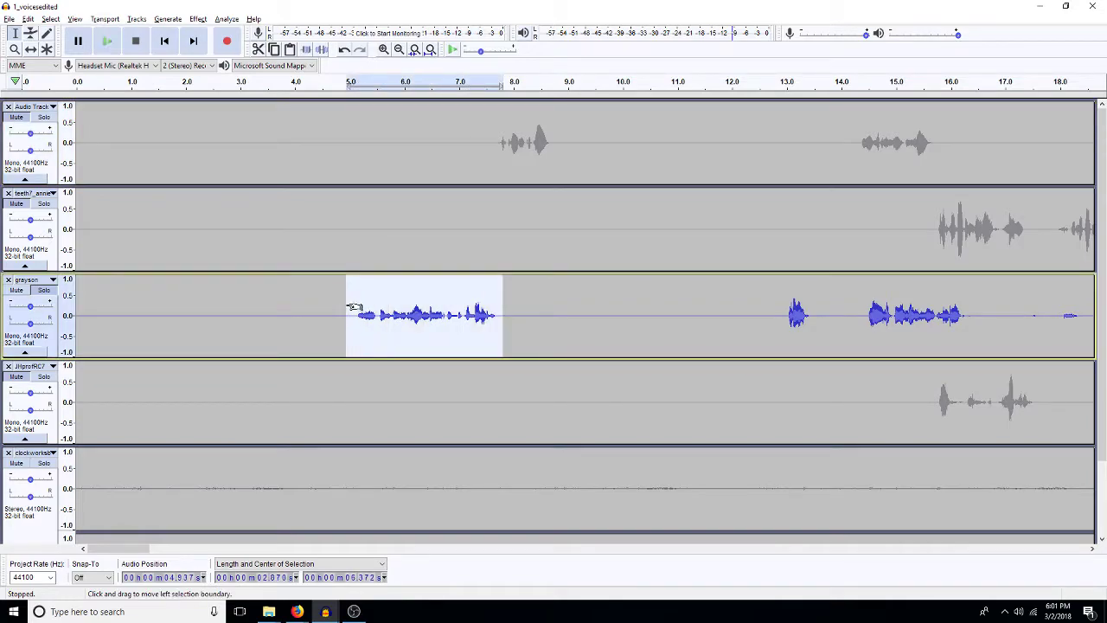
{"action": "key", "text": "alt+c"}
{"action": "key", "text": "a"}
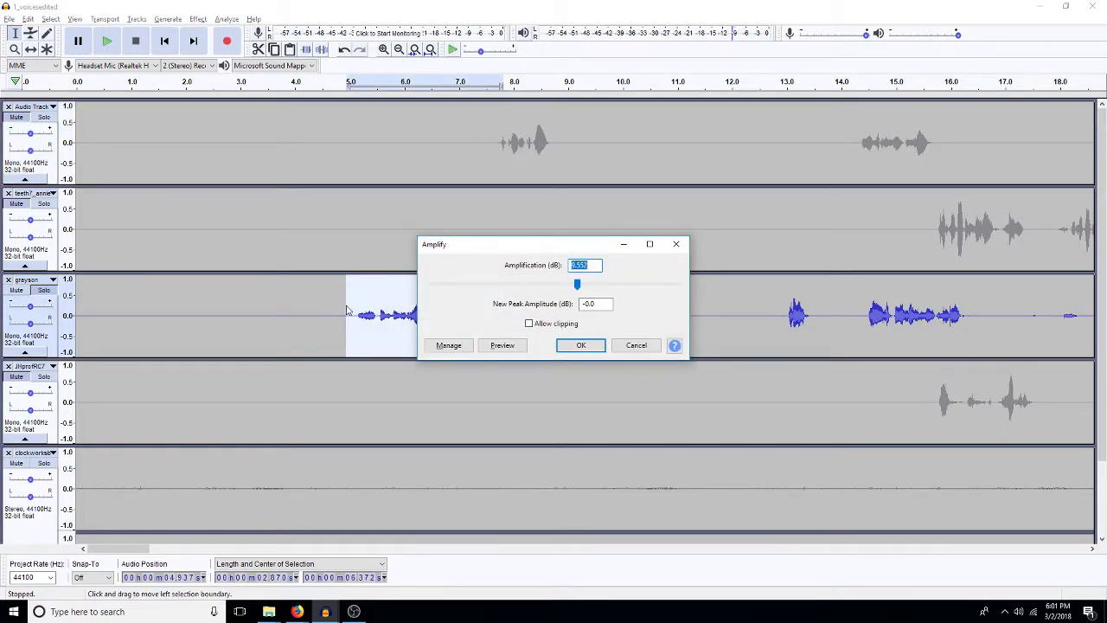
{"action": "type", "text": "2"}
{"action": "key", "text": "Return"}
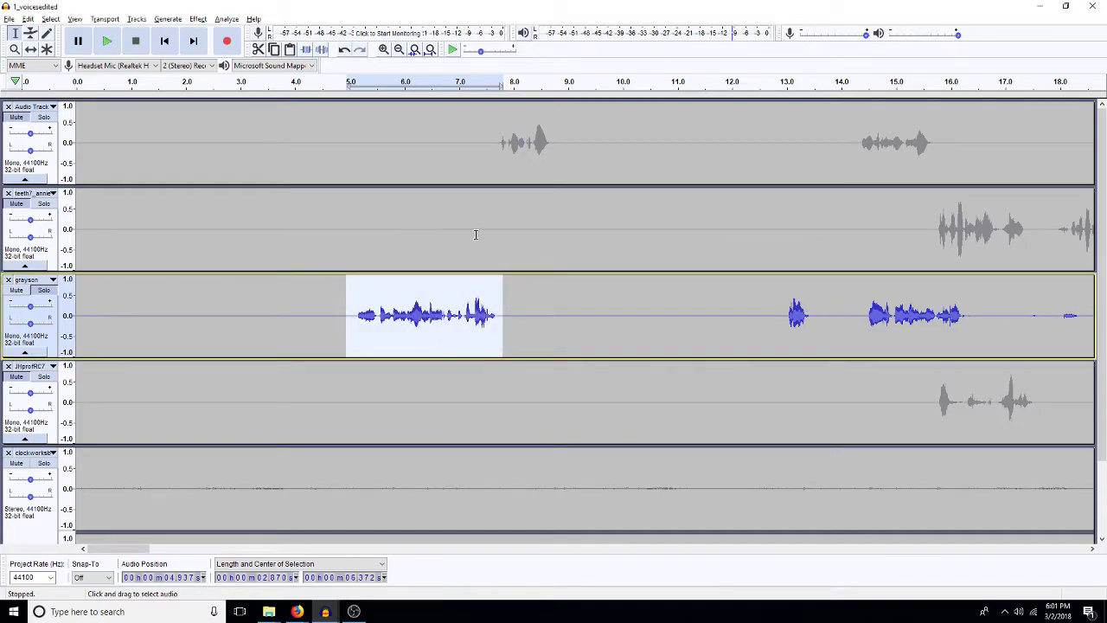
Step: Paste the copied 5.1 s of silence into the first track at about 7.1 s, and delete the fourth track's silence from about 7.8 to 15.7 s
{"action": "left_click", "coordinate": [547, 218]}
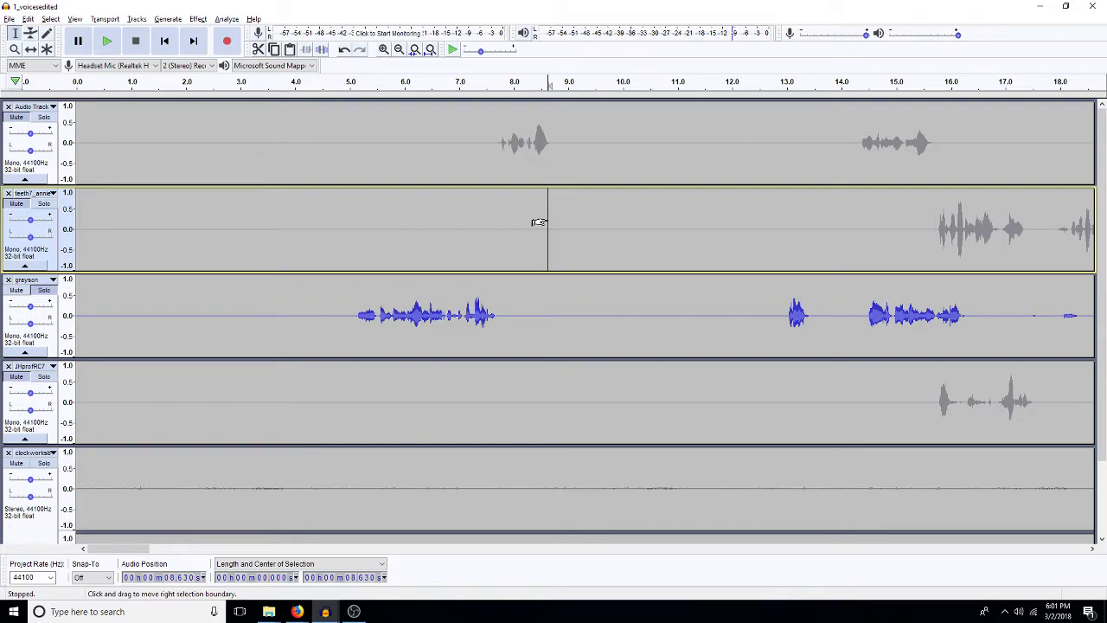
{"action": "left_click", "coordinate": [464, 173]}
{"action": "left_click_drag", "start_coordinate": [464, 173], "coordinate": [744, 173]}
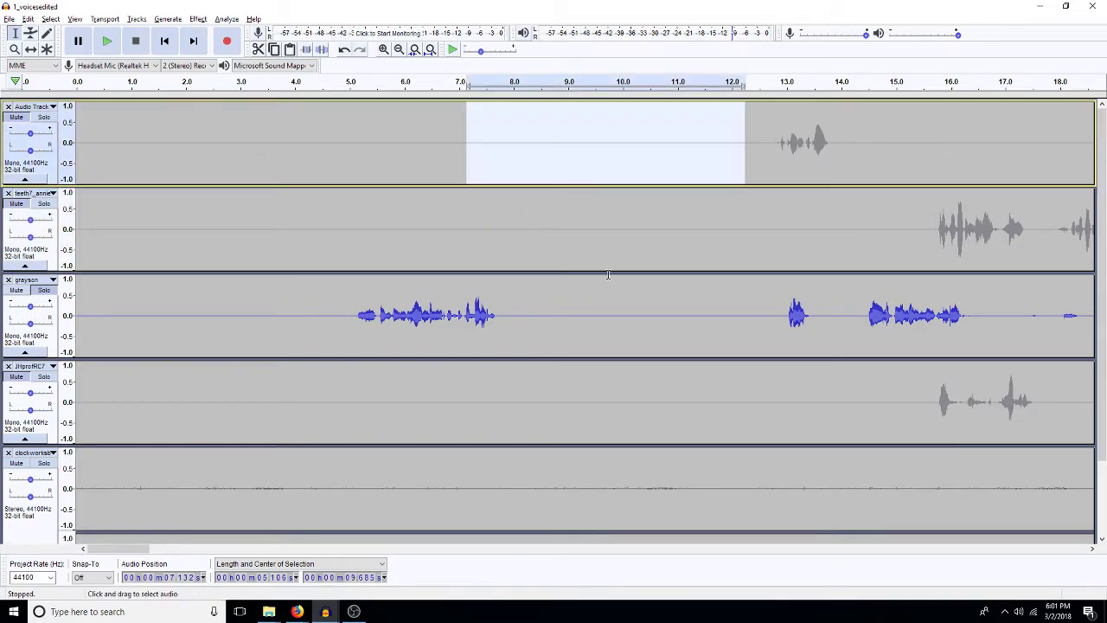
{"action": "left_click_drag", "start_coordinate": [934, 402], "coordinate": [501, 397]}
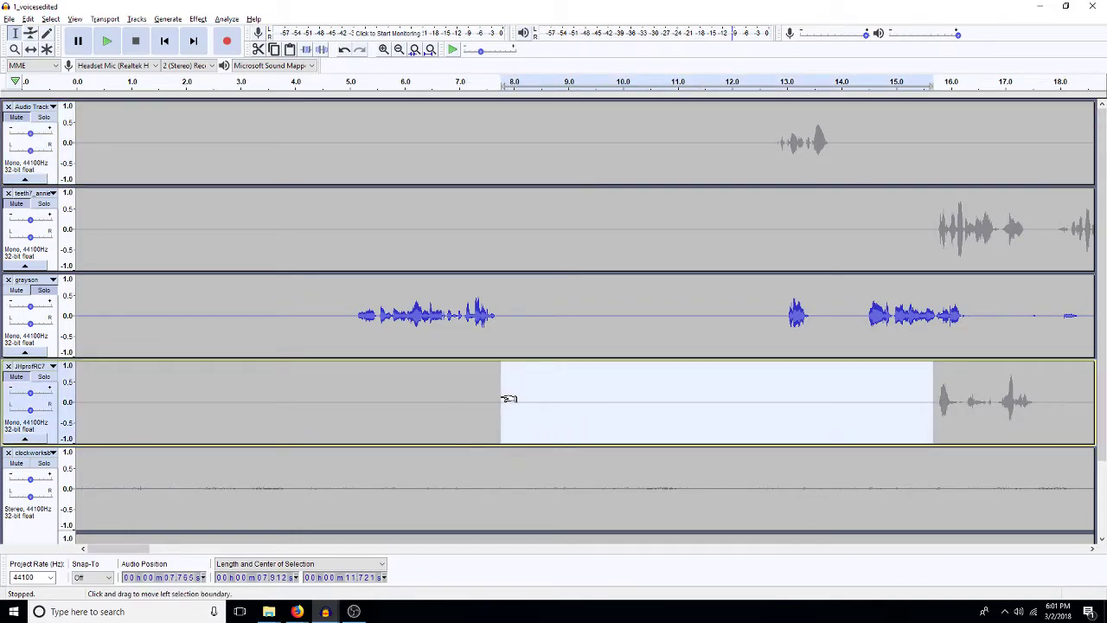
{"action": "key", "text": "Delete"}
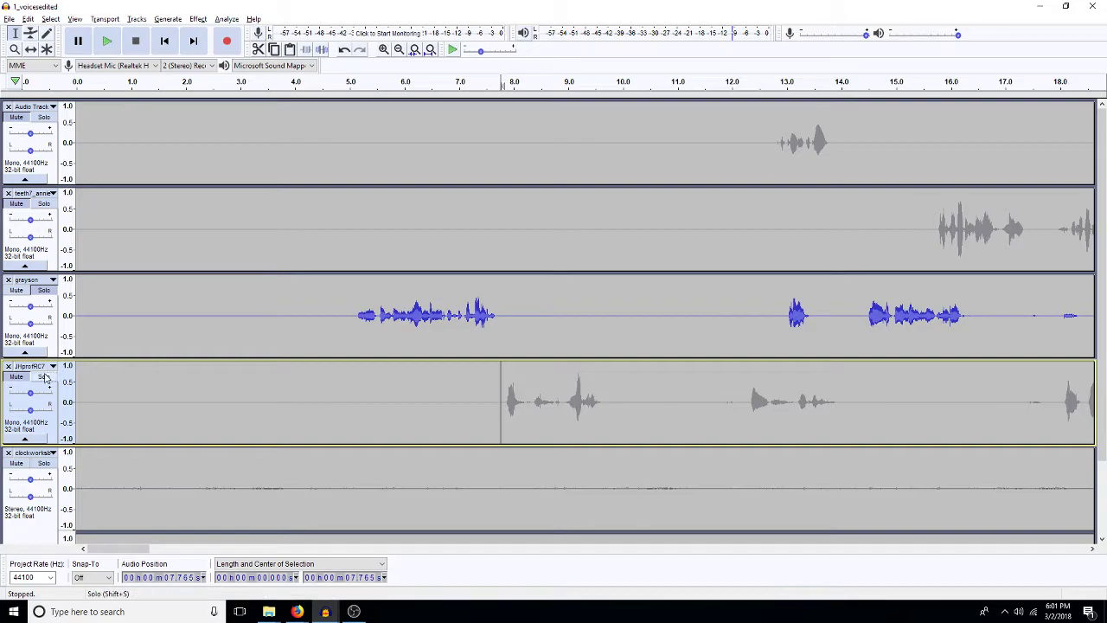
Step: Solo the fourth track, listen from about 7.8 s, and silence its audio between about 10.6 and 21.3 s
{"action": "left_click", "coordinate": [36, 385]}
{"action": "key", "text": "space"}
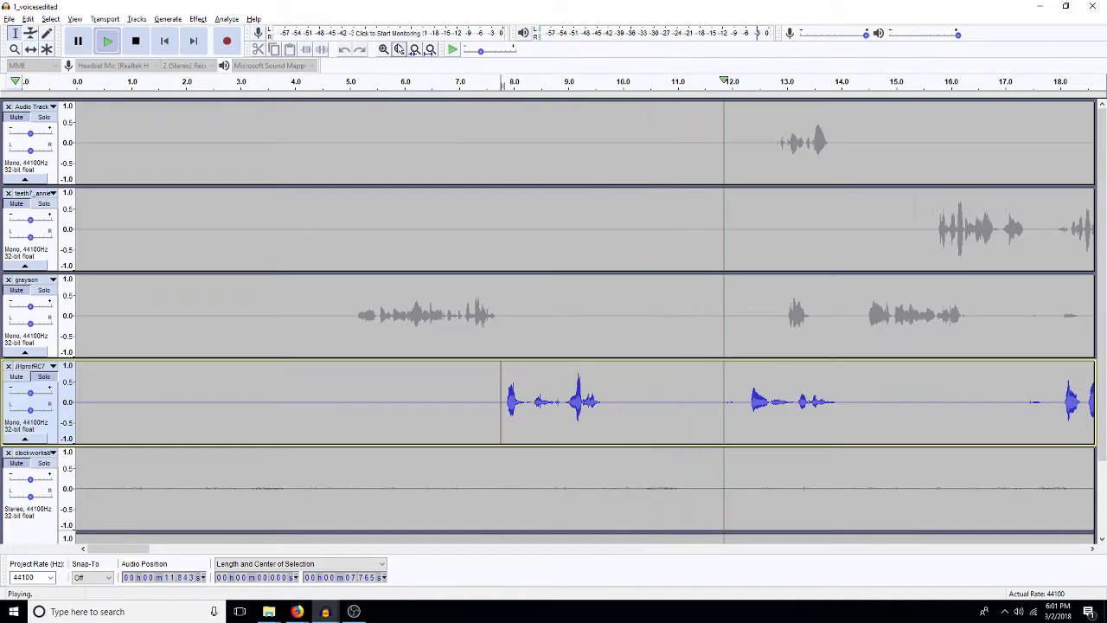
{"action": "left_click", "coordinate": [397, 51]}
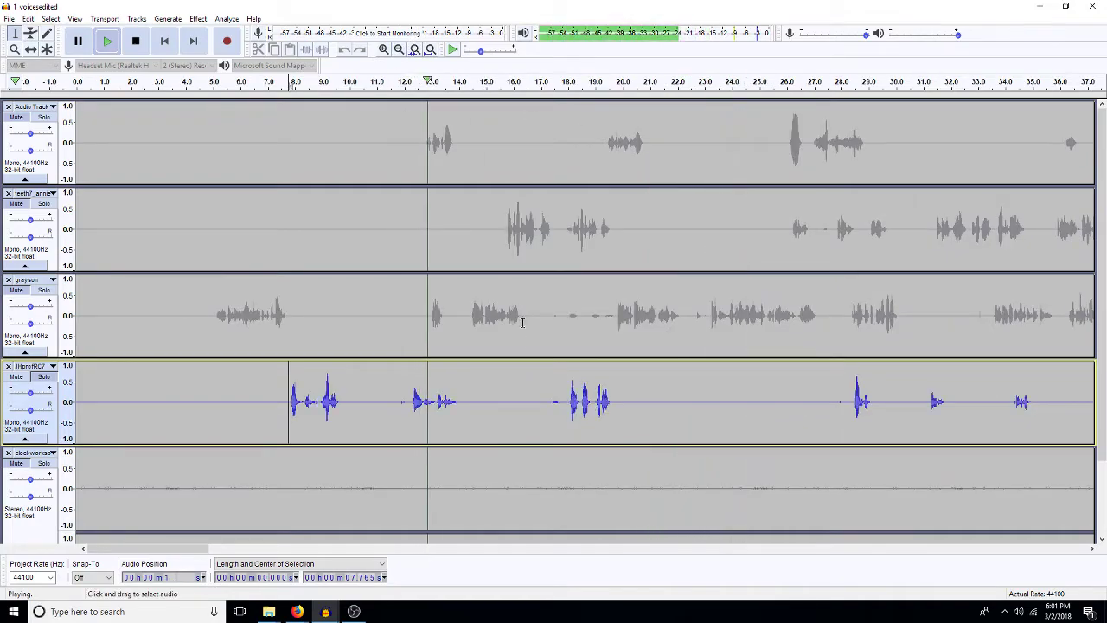
{"action": "left_click", "coordinate": [561, 398]}
{"action": "left_click", "coordinate": [659, 408]}
{"action": "left_click_drag", "start_coordinate": [658, 409], "coordinate": [370, 391]}
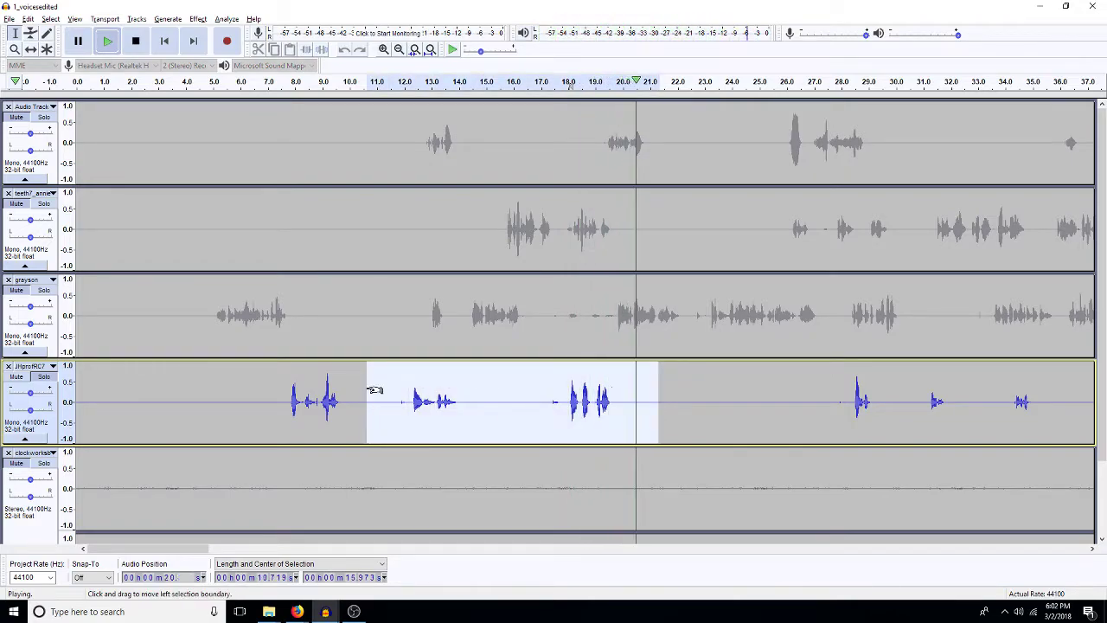
{"action": "key", "text": "space"}
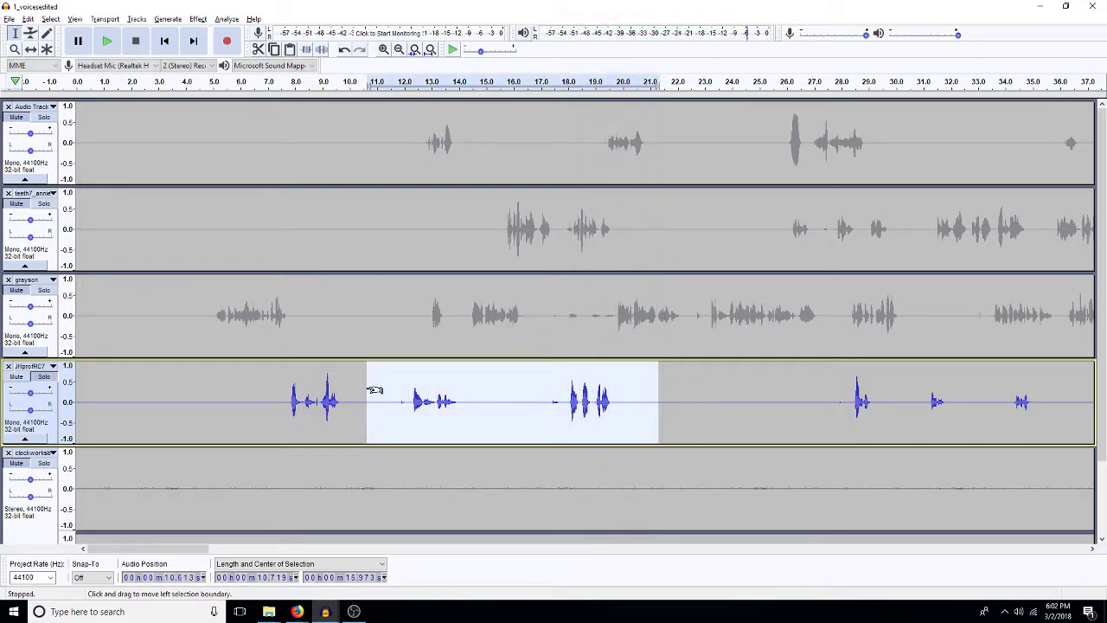
{"action": "key", "text": "ctrl+l"}
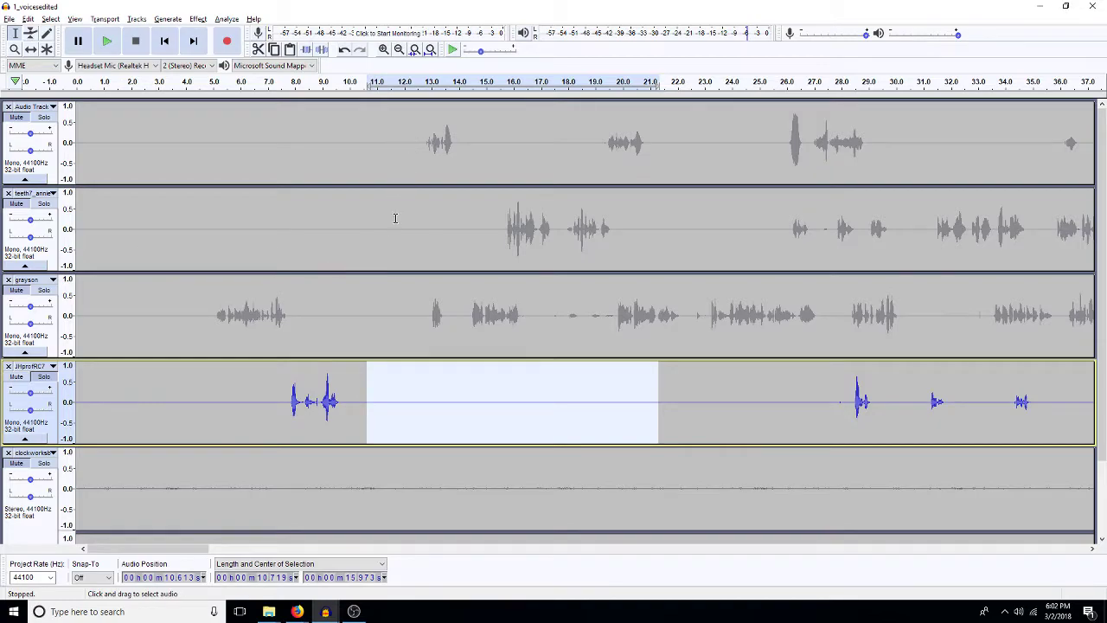
Step: Delete the first track's silence from about 9.7 to 12.6 s
{"action": "left_click", "coordinate": [345, 390]}
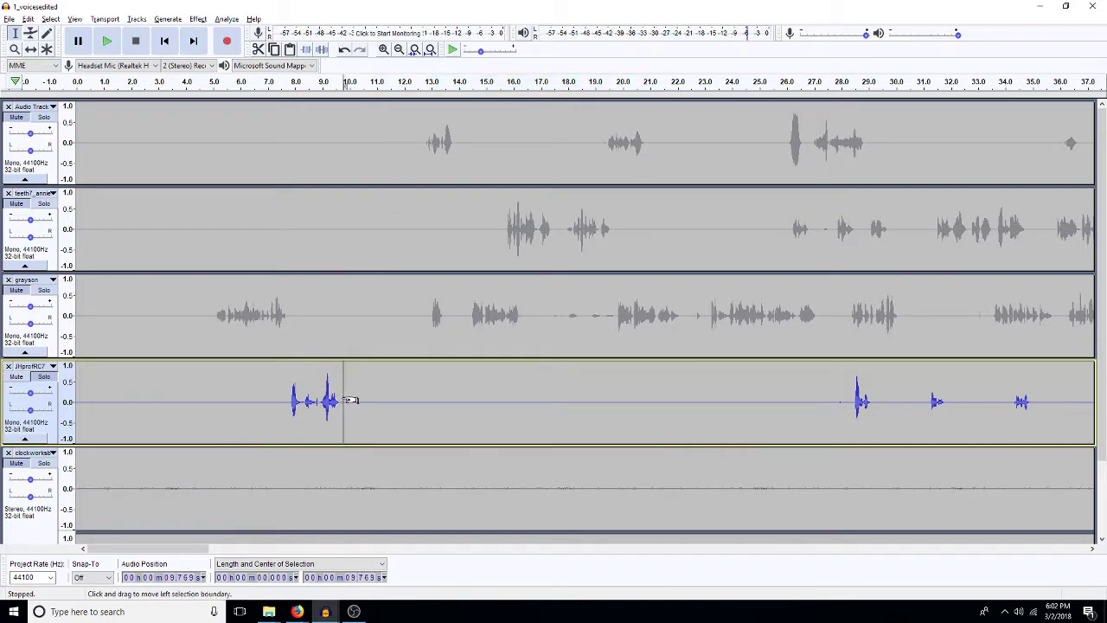
{"action": "left_click_drag", "start_coordinate": [342, 171], "coordinate": [422, 180]}
{"action": "key", "text": "Delete"}
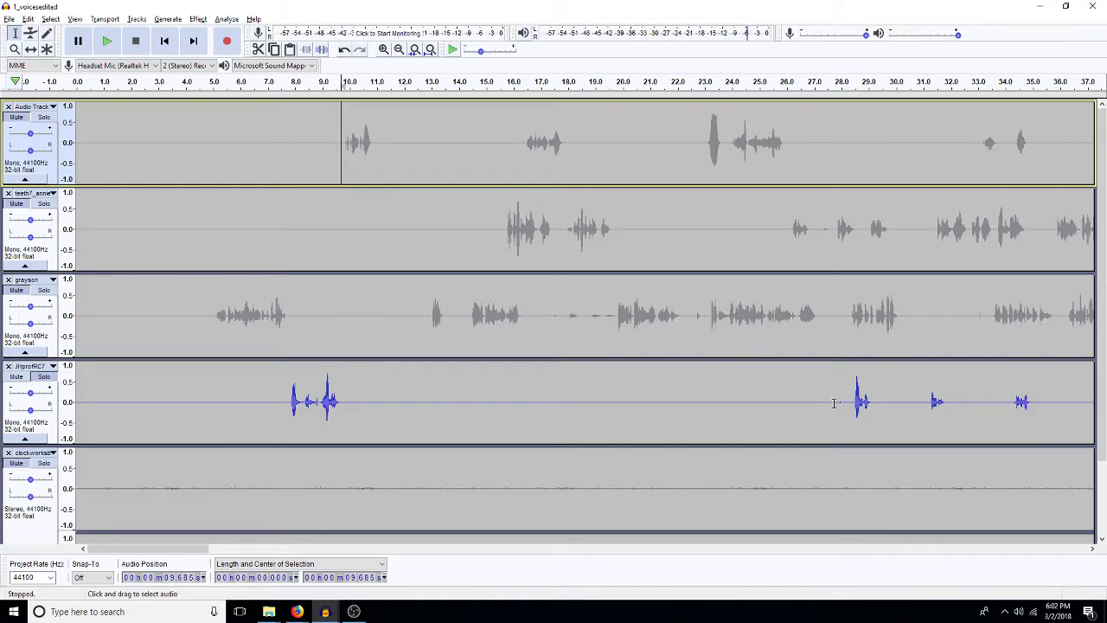
Step: Delete the fourth track's silence from about 10.8 to 28.3 s and listen to the track from there
{"action": "left_click_drag", "start_coordinate": [853, 407], "coordinate": [856, 406]}
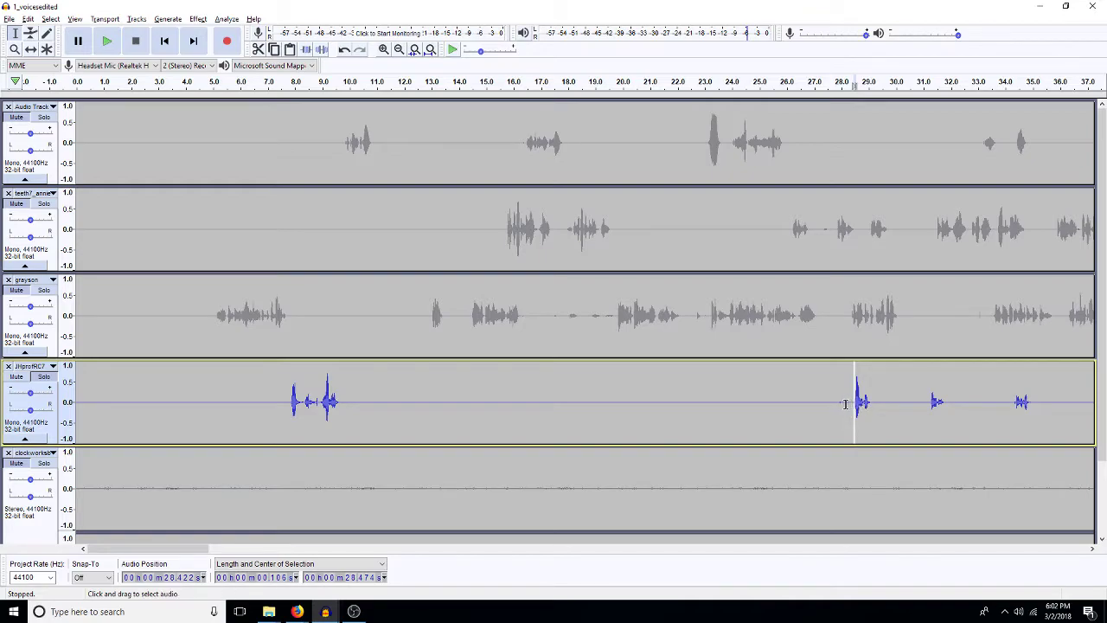
{"action": "left_click_drag", "start_coordinate": [848, 404], "coordinate": [368, 393]}
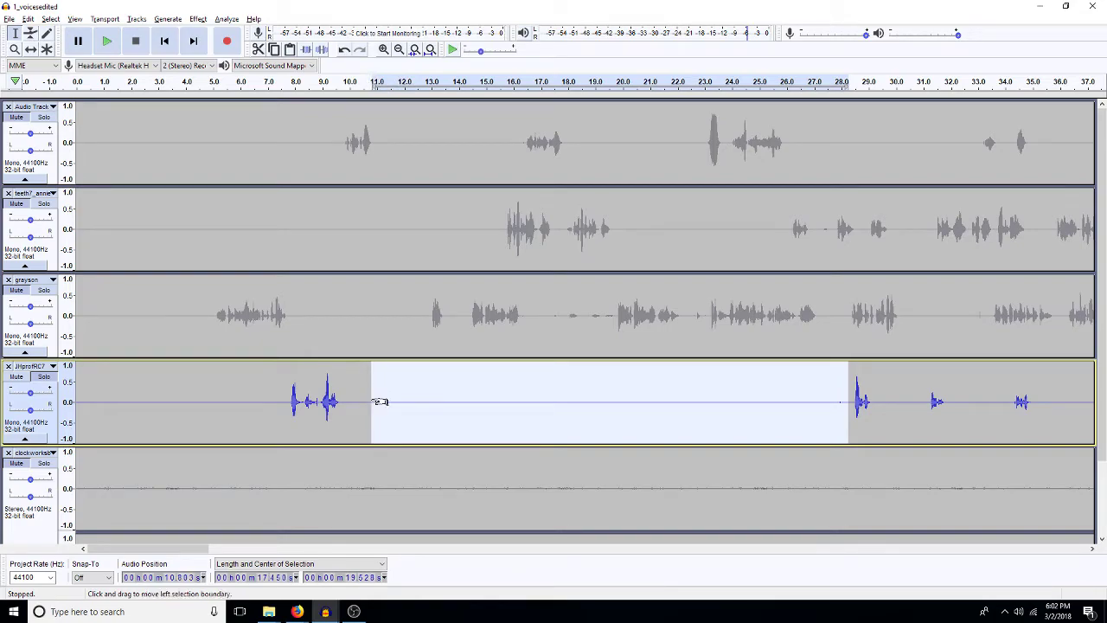
{"action": "key", "text": "Delete"}
{"action": "key", "text": "space"}
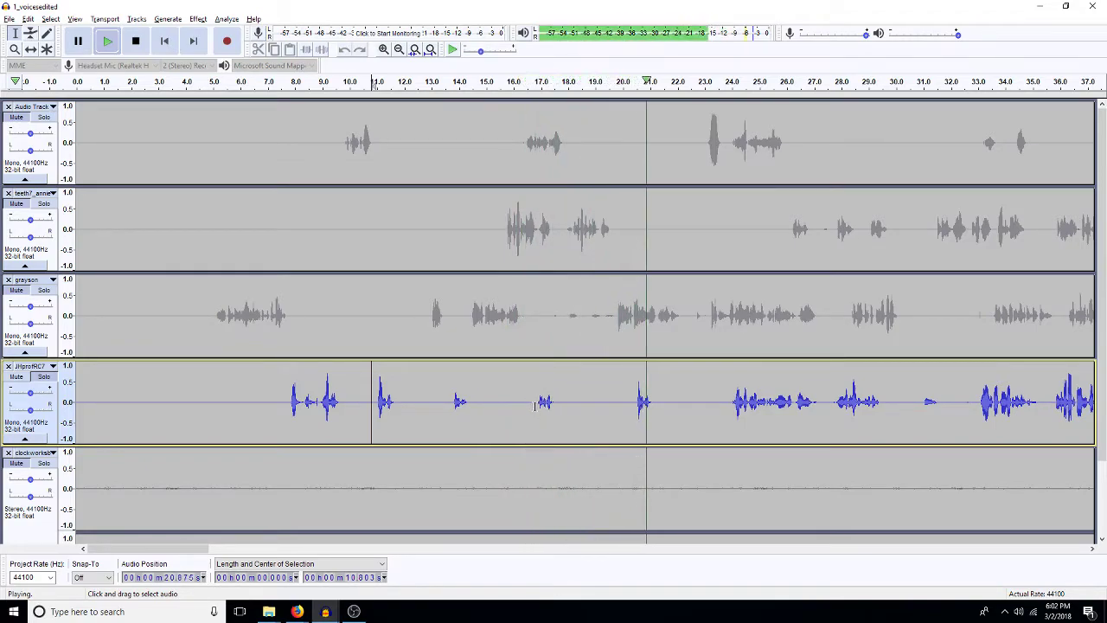
{"action": "key", "text": "space"}
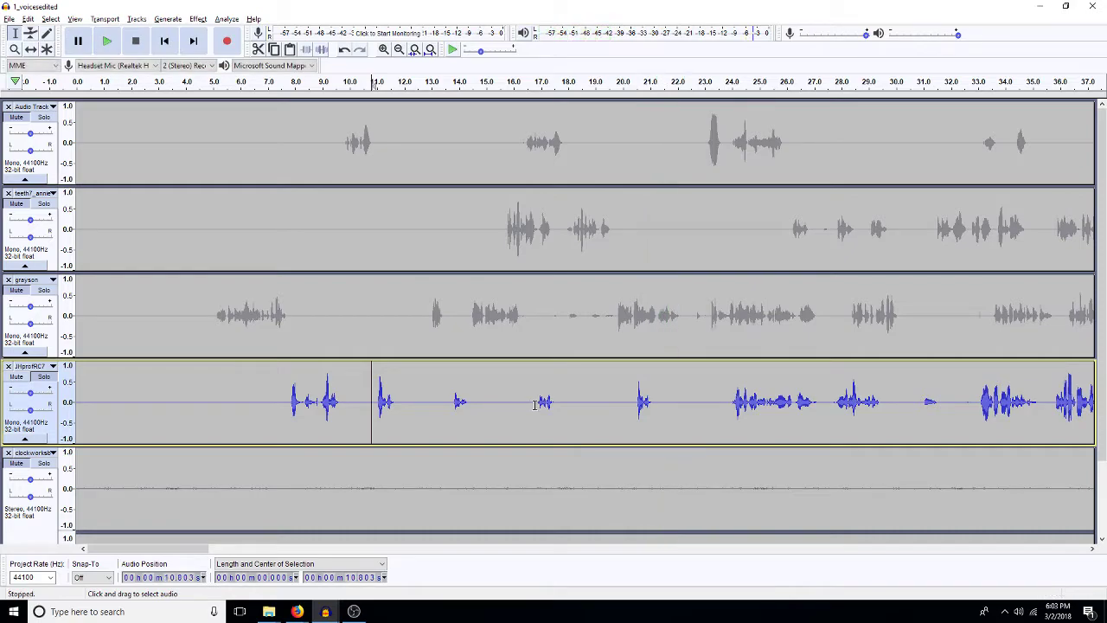
Step: Delete the fourth track's audio from about 11.0 to 16.8 s, and paste the copied silence over its short line between about 13.0 and 16.1 s
{"action": "left_click_drag", "start_coordinate": [534, 404], "coordinate": [377, 426]}
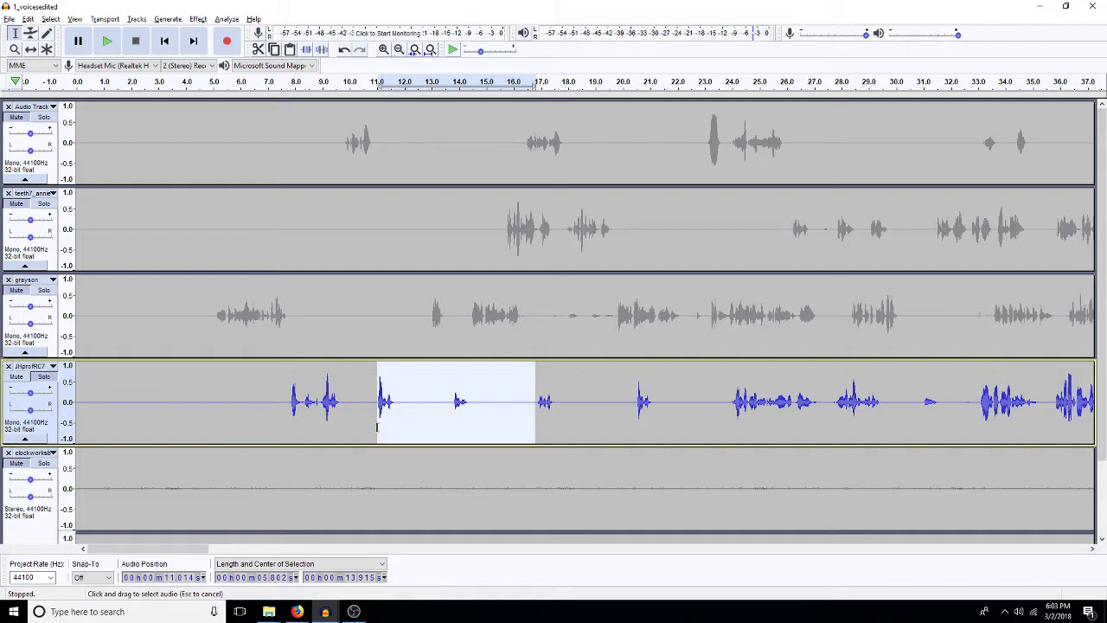
{"action": "key", "text": "Delete"}
{"action": "left_click_drag", "start_coordinate": [434, 403], "coordinate": [516, 400]}
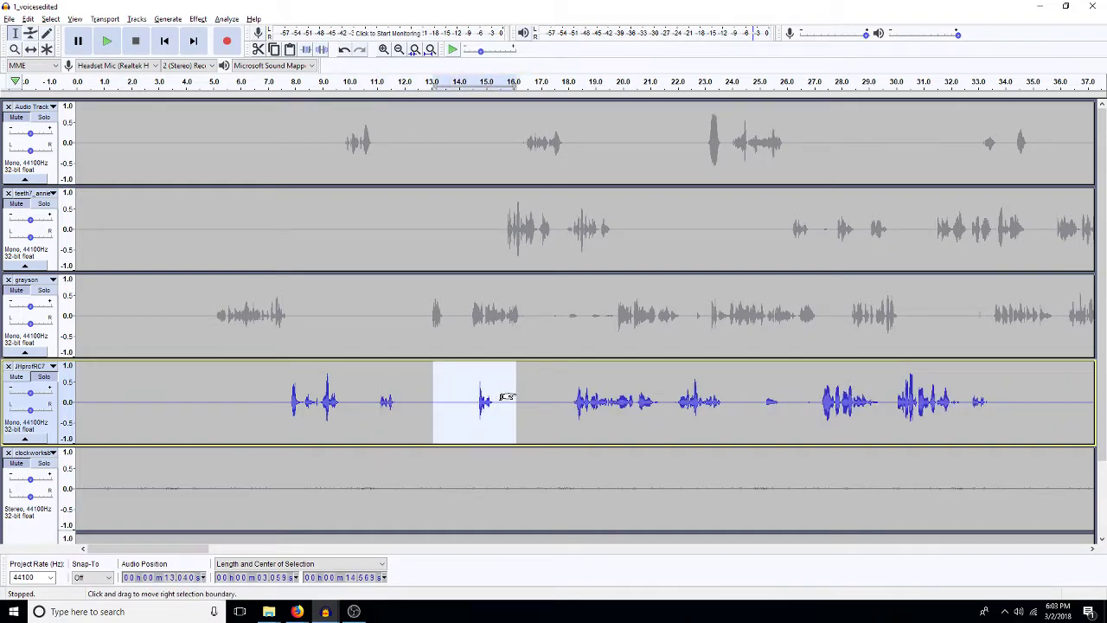
{"action": "key", "text": "ctrl+v"}
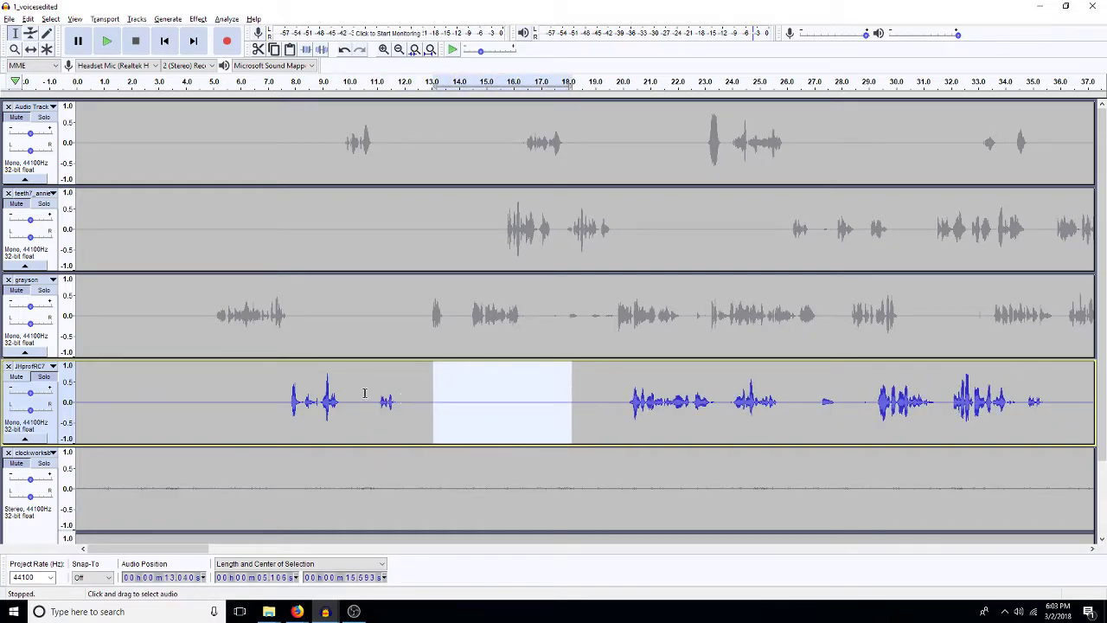
Step: Amplify the fourth track's short line between about 10.6 and 12.0 s by 4 dB
{"action": "left_click_drag", "start_coordinate": [367, 400], "coordinate": [403, 401]}
{"action": "key", "text": "alt+c"}
{"action": "type", "text": "4"}
{"action": "key", "text": "Return"}
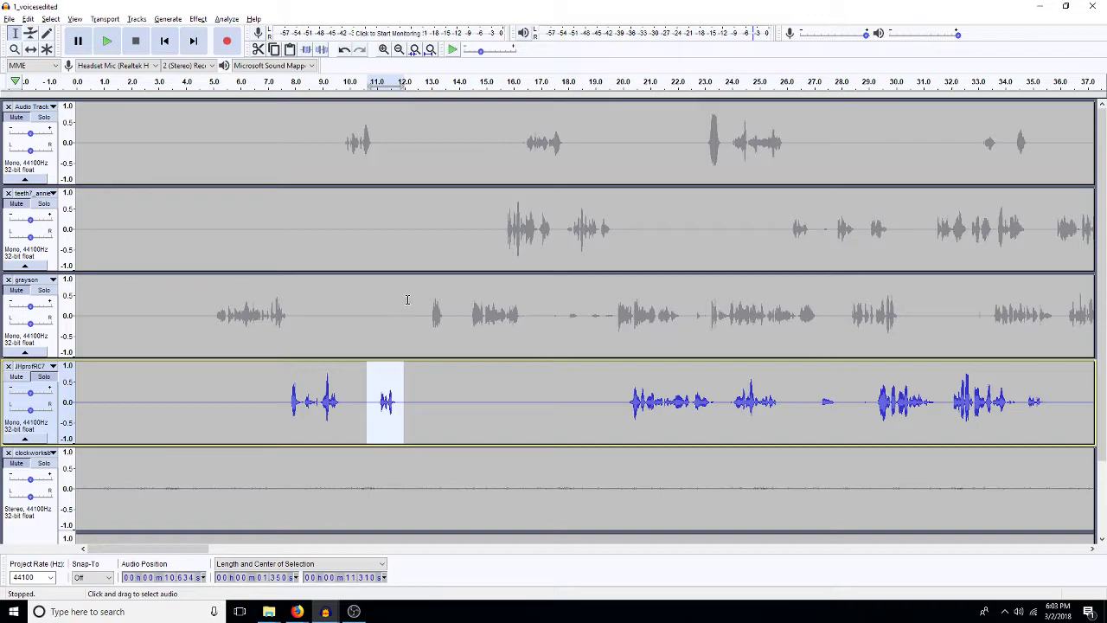
Step: Delete the second track's silence from about 11.6 to 15.5 s, and lower the level of its first lines between about 11.4 and 16.3 s
{"action": "left_click", "coordinate": [502, 224]}
{"action": "left_click_drag", "start_coordinate": [501, 224], "coordinate": [393, 227]}
{"action": "key", "text": "Delete"}
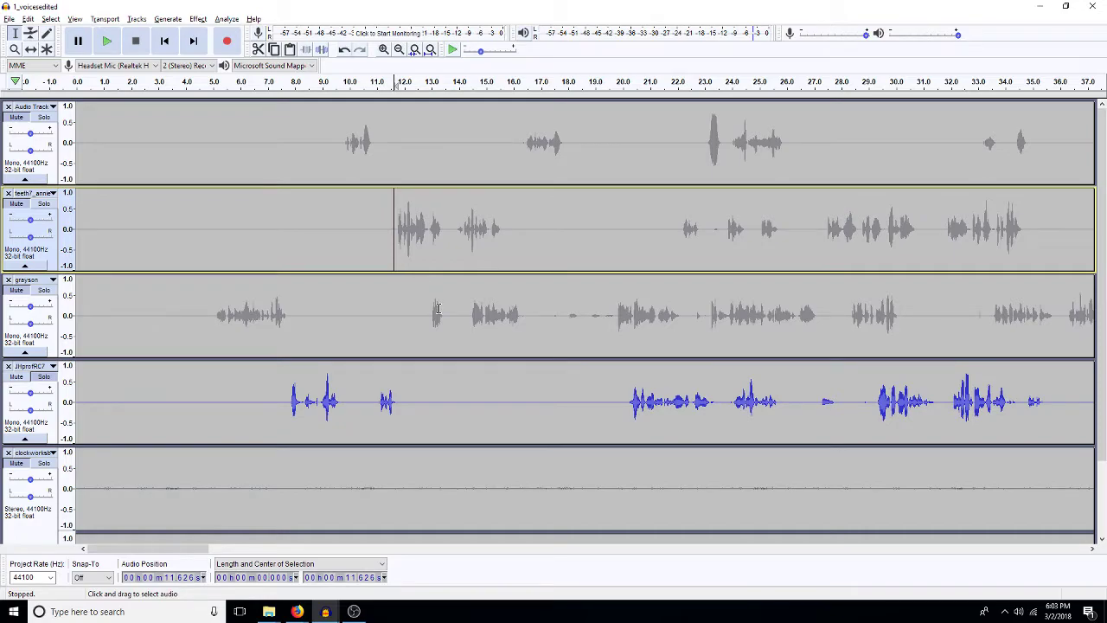
{"action": "left_click_drag", "start_coordinate": [522, 231], "coordinate": [388, 231]}
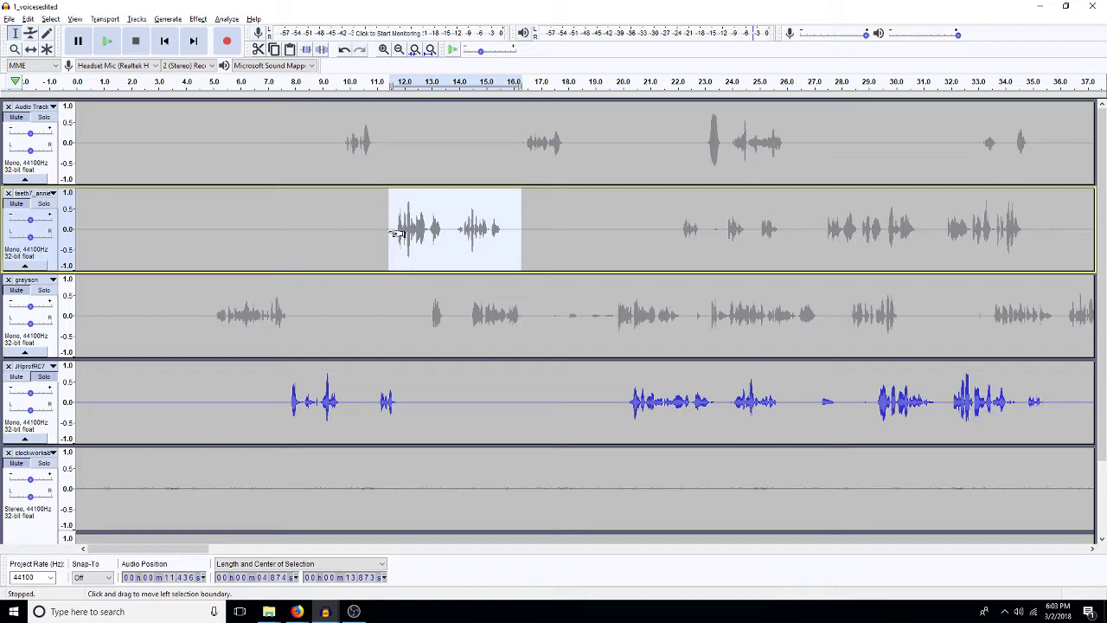
{"action": "key", "text": "ctrl+r"}
{"action": "key", "text": "Escape"}
Step: Paste 5.1 s of silence into the third track at about 12.9 s, and delete the first track's silence from about 15.6 to 16.2 s
{"action": "left_click", "coordinate": [427, 304]}
{"action": "left_click_drag", "start_coordinate": [419, 309], "coordinate": [568, 311]}
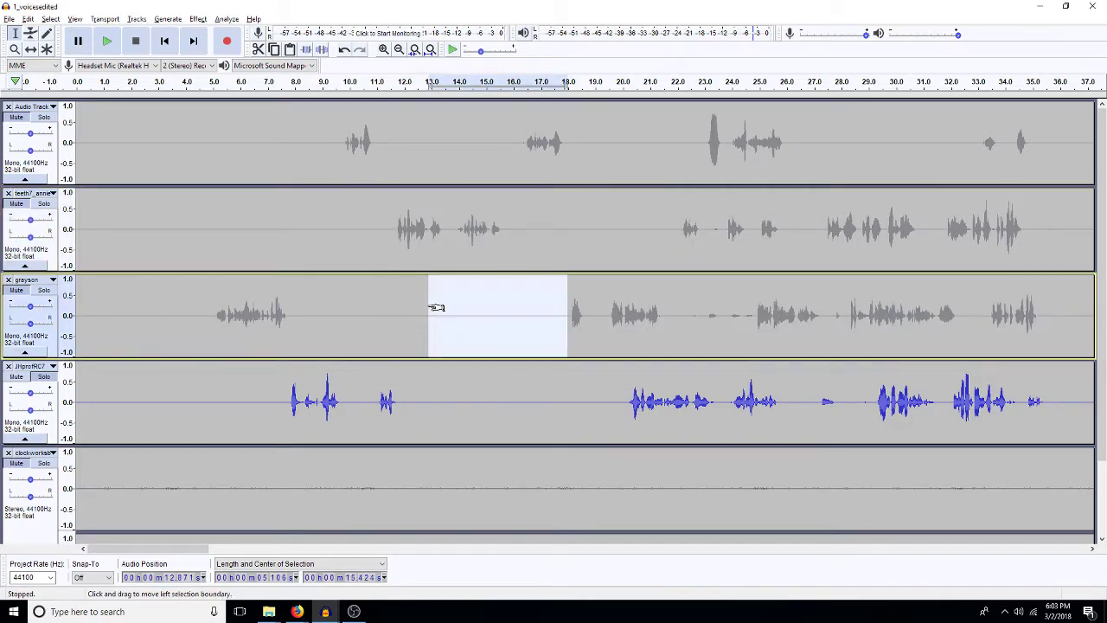
{"action": "left_click", "coordinate": [520, 153]}
{"action": "left_click_drag", "start_coordinate": [519, 153], "coordinate": [504, 162]}
{"action": "key", "text": "Delete"}
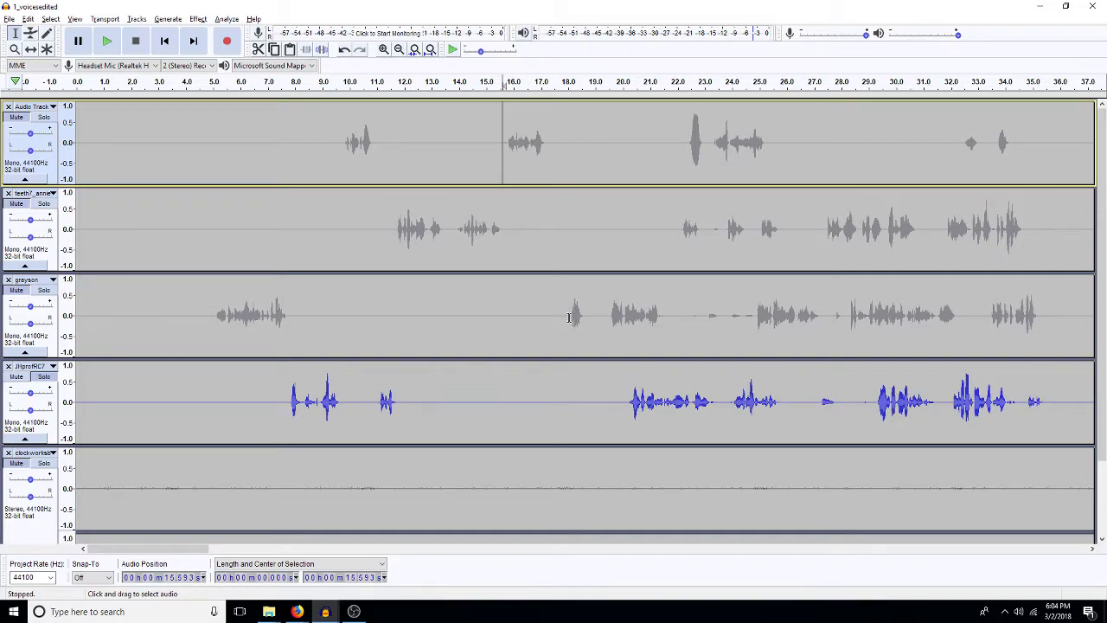
Step: Delete the third track's silence from about 17.3 to 18.1 s, and silence its noise between about 20.6 and 24.1 s
{"action": "left_click_drag", "start_coordinate": [570, 317], "coordinate": [548, 317]}
{"action": "key", "text": "Delete"}
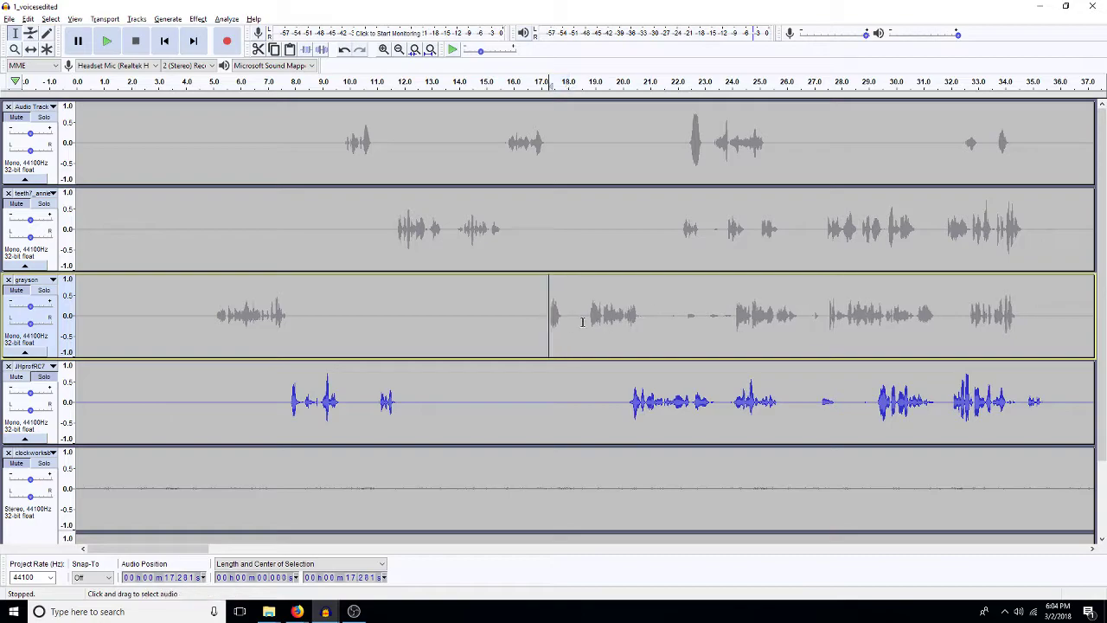
{"action": "left_click_drag", "start_coordinate": [638, 317], "coordinate": [732, 323]}
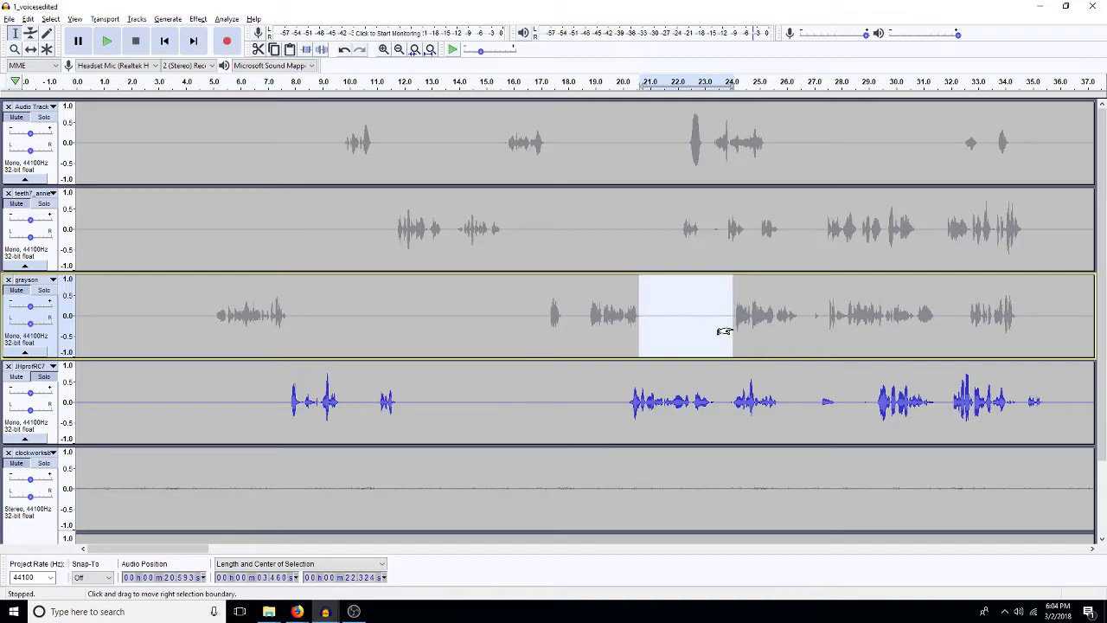
{"action": "left_click", "coordinate": [543, 315]}
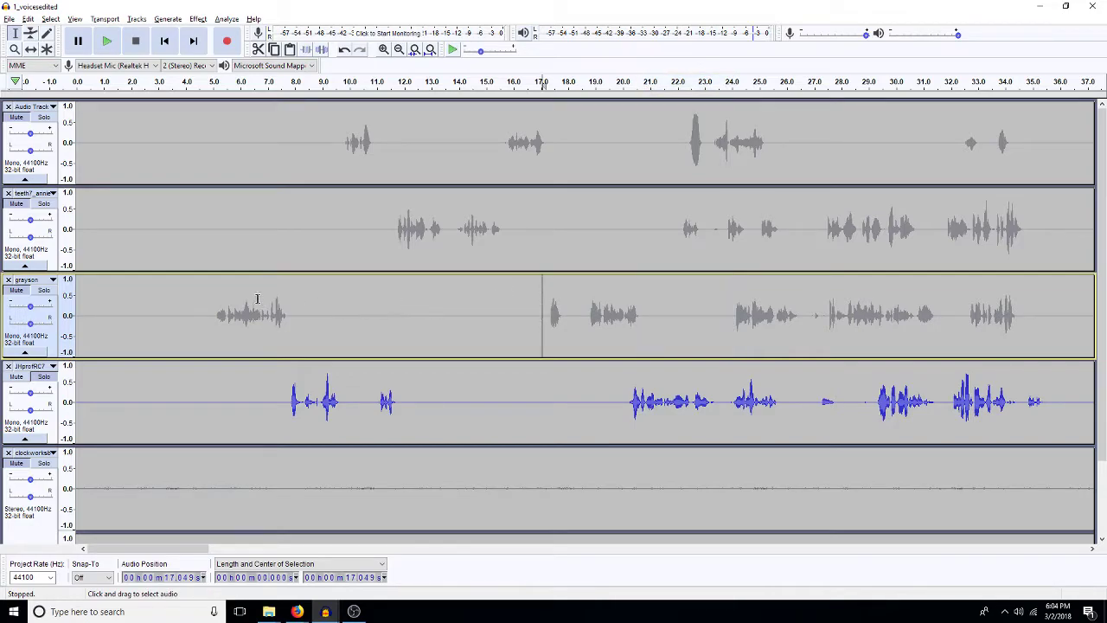
Step: Solo the third track and listen to its lines from about 17.0, 24.0 and 19.0 s
{"action": "left_click", "coordinate": [39, 298]}
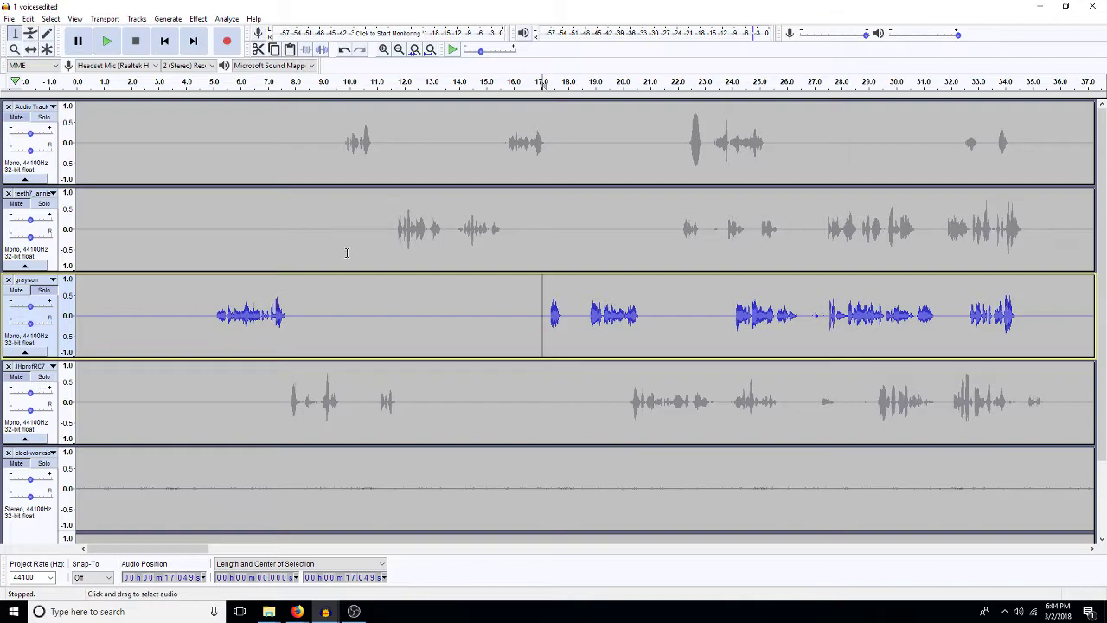
{"action": "key", "text": "space"}
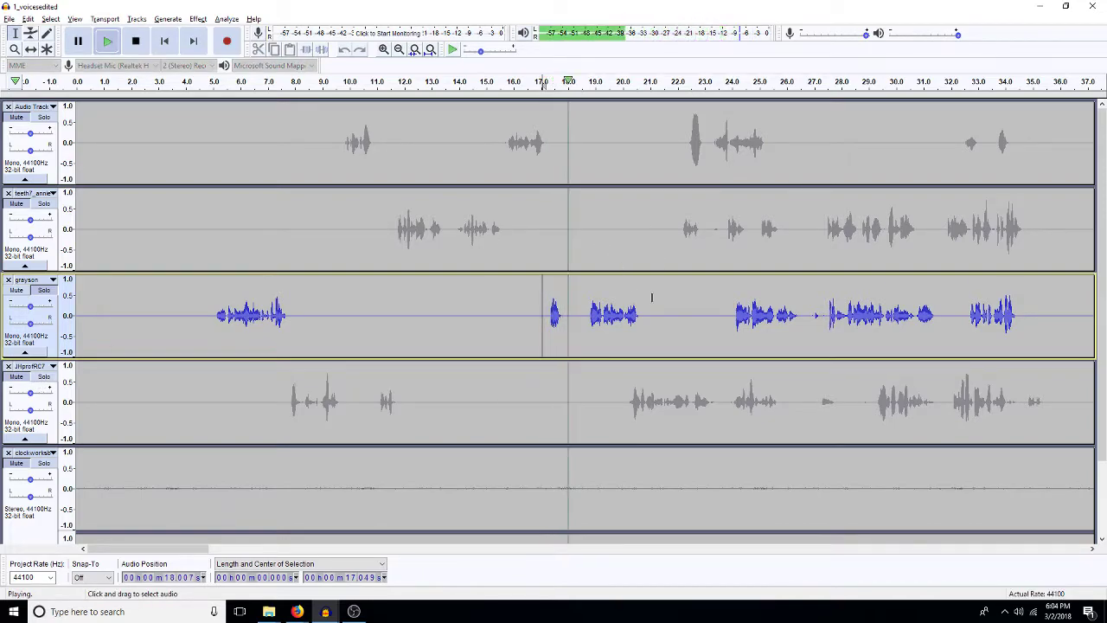
{"action": "left_click", "coordinate": [731, 321]}
{"action": "key", "text": "space"}
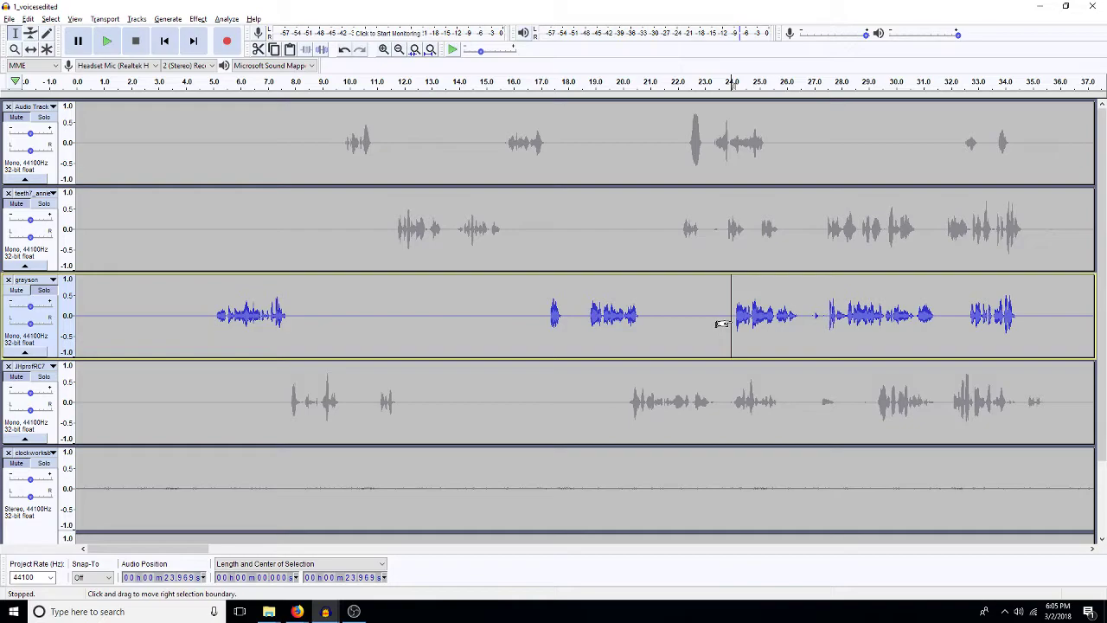
{"action": "key", "text": "space"}
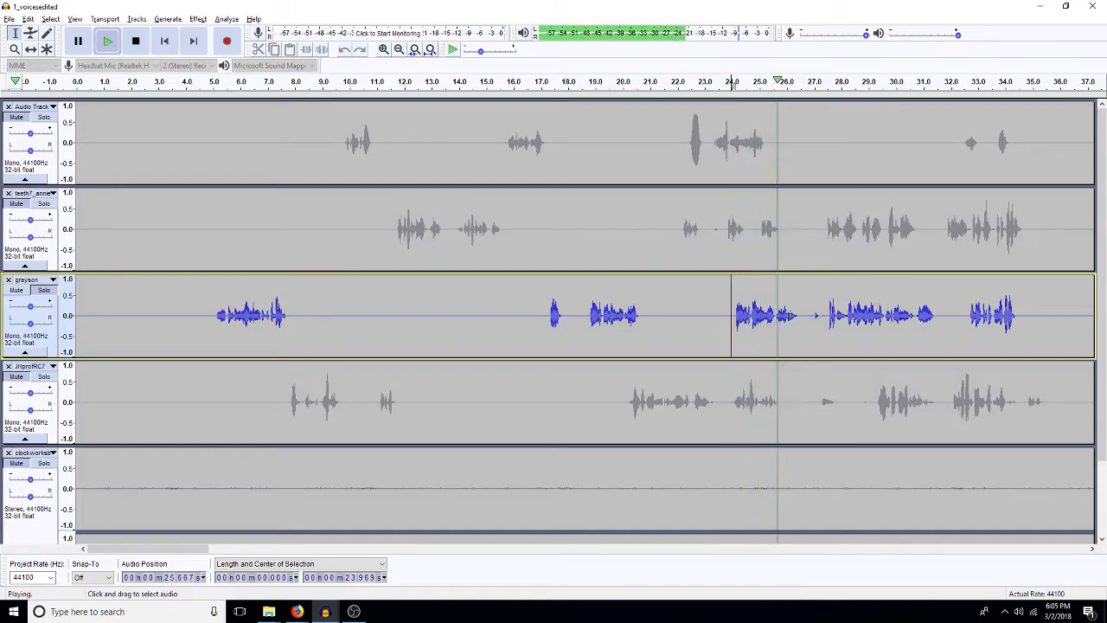
{"action": "left_click", "coordinate": [594, 333]}
{"action": "key", "text": "space"}
{"action": "key", "text": "space"}
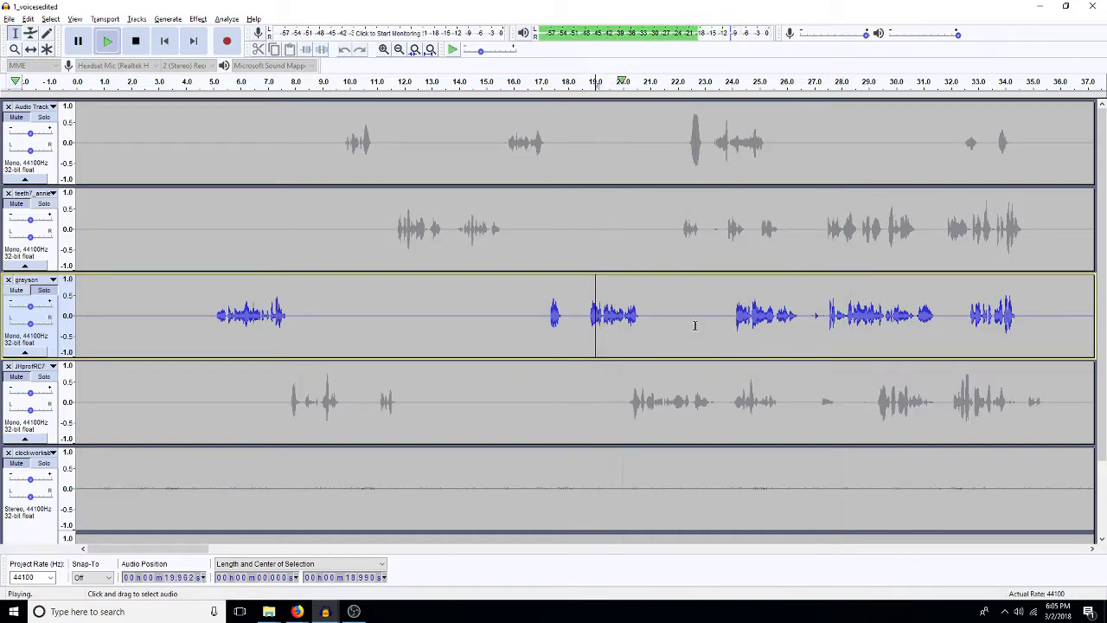
{"action": "key", "text": "space"}
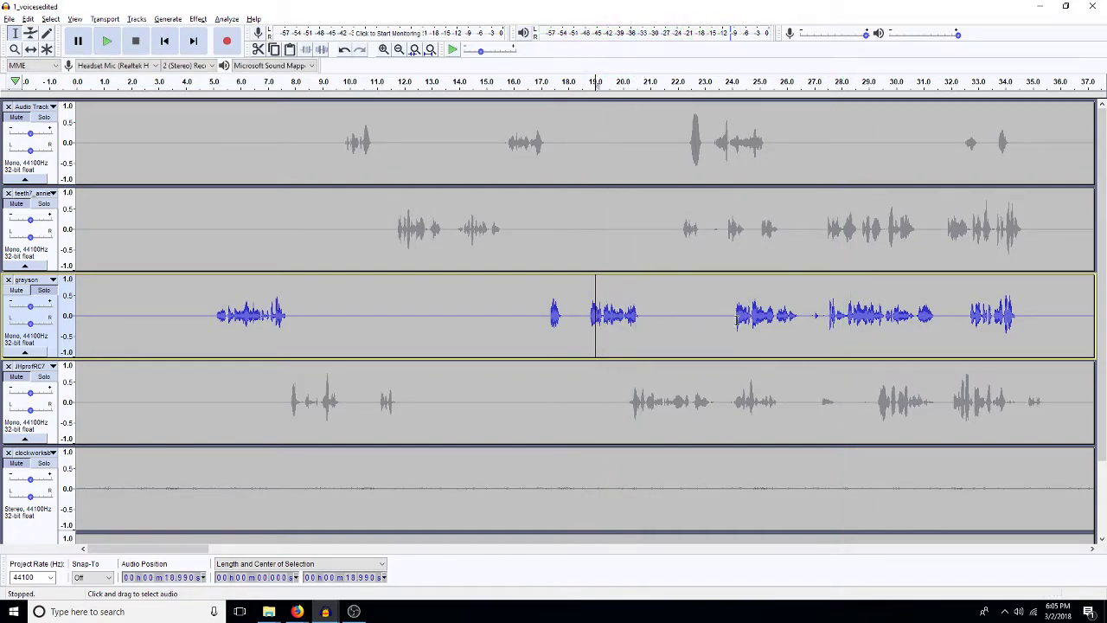
Step: Silence the third track between about 18.8 and 24.1 s, and cut out that 5.3 s stretch for reuse as silence
{"action": "left_click", "coordinate": [734, 325]}
{"action": "left_click_drag", "start_coordinate": [728, 329], "coordinate": [589, 355]}
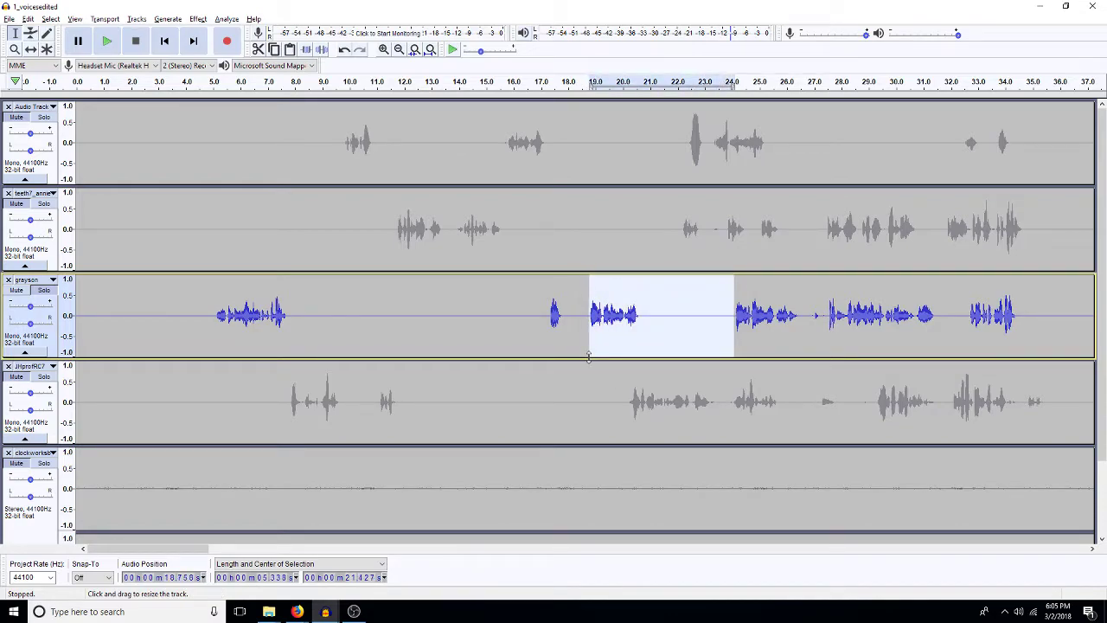
{"action": "key", "text": "space"}
{"action": "key", "text": "space"}
{"action": "key", "text": "ctrl+l"}
{"action": "key", "text": "Delete"}
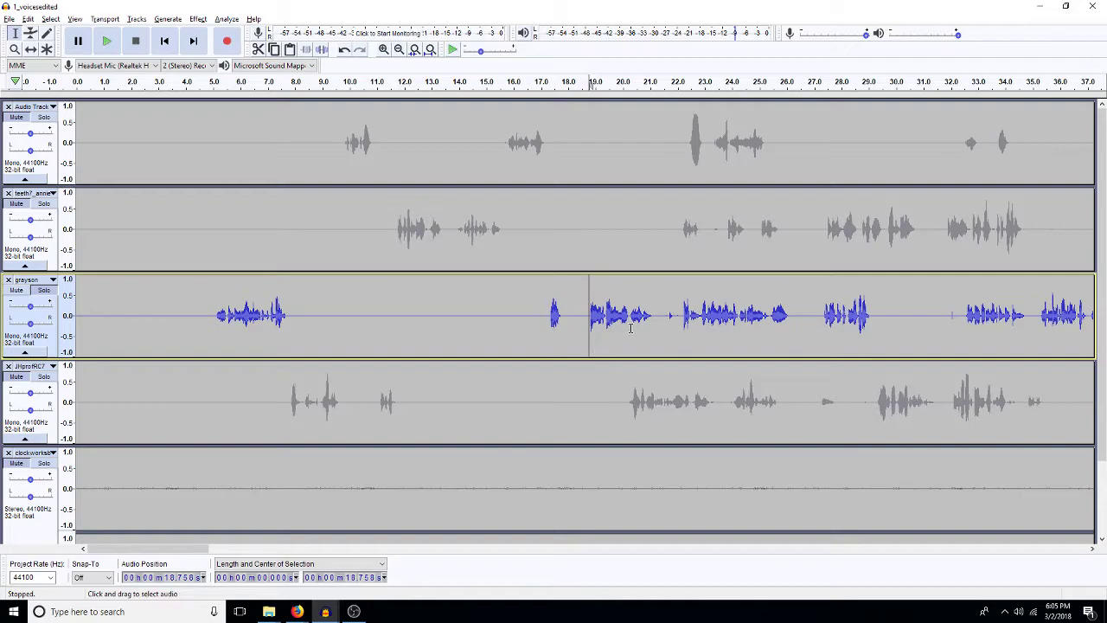
Step: Replace the third track's noise from about 21.4 to 22.1 s with 5.3 s of silence, and paste the same silence into the fourth track at about 19.9 s
{"action": "left_click_drag", "start_coordinate": [661, 327], "coordinate": [674, 327]}
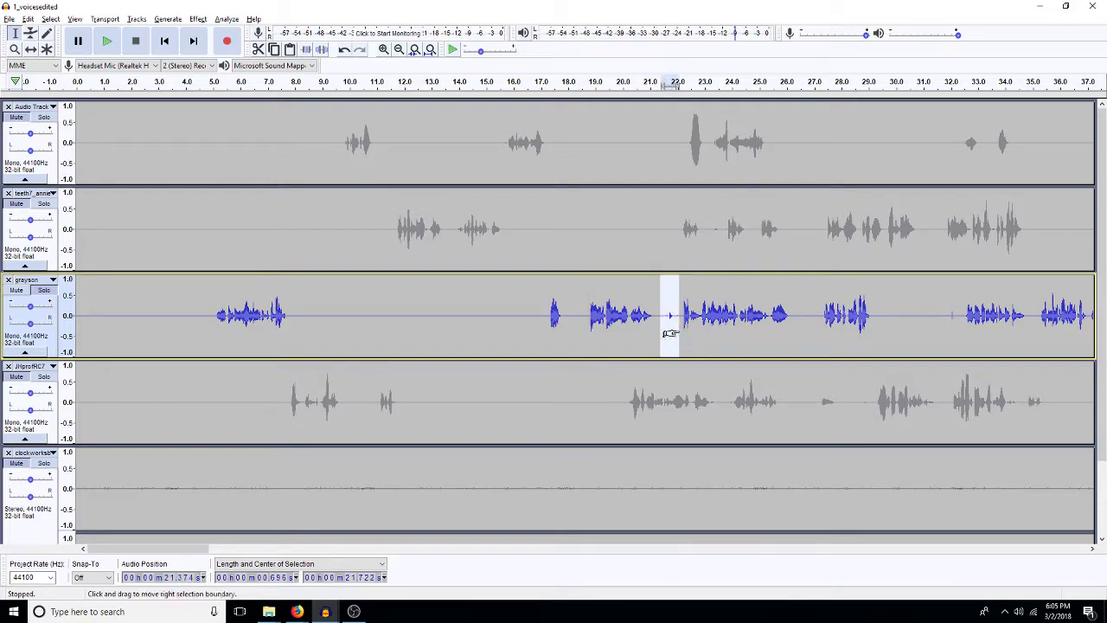
{"action": "key", "text": "ctrl+v"}
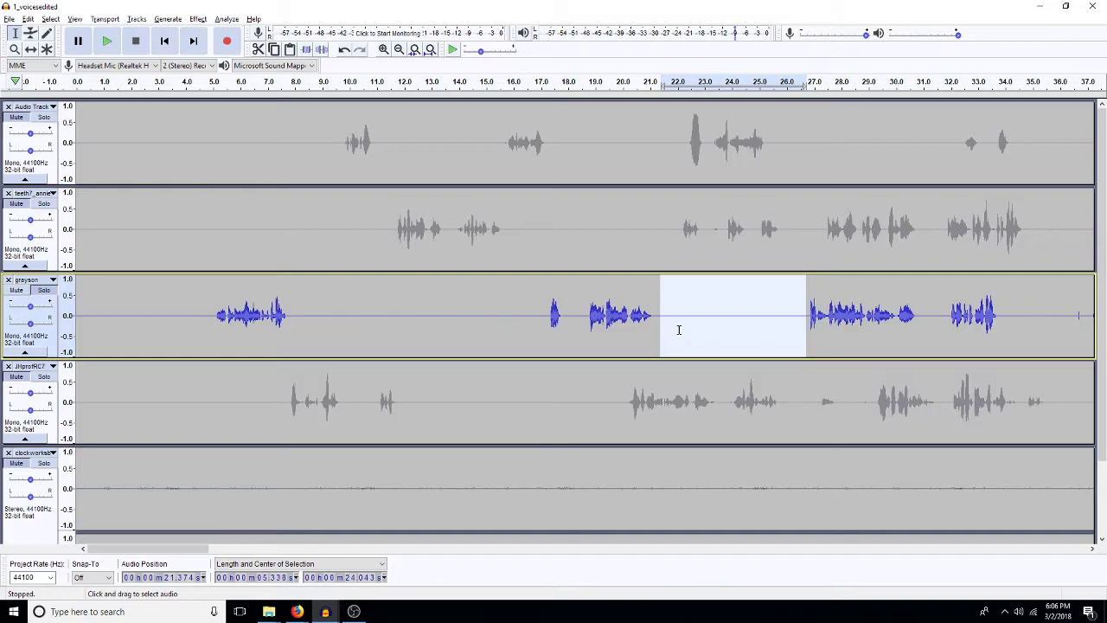
{"action": "left_click", "coordinate": [621, 398]}
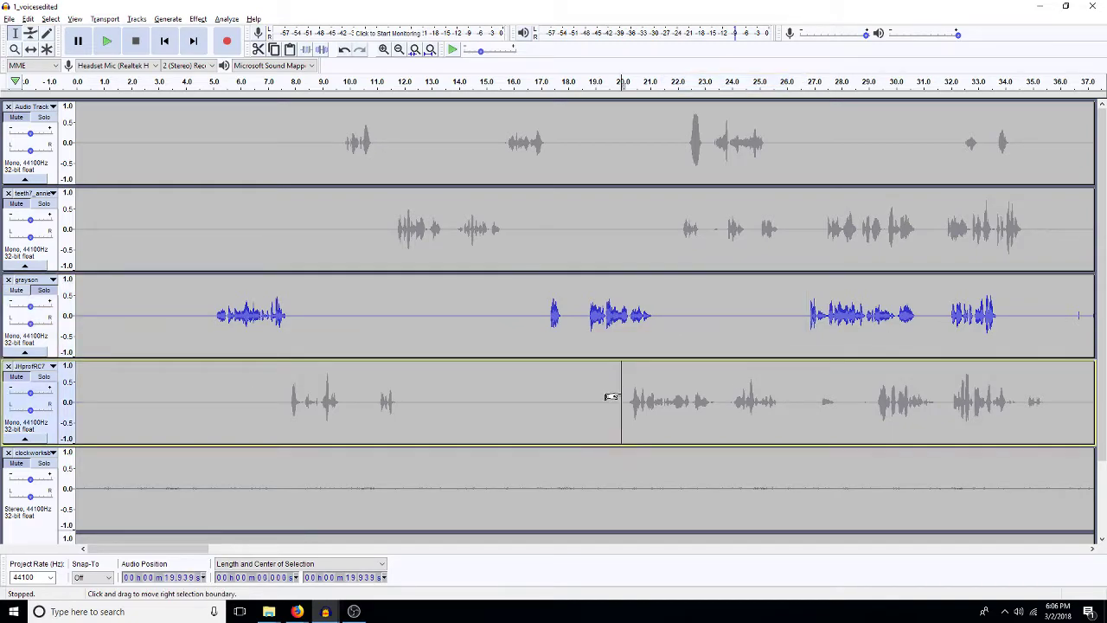
{"action": "left_click_drag", "start_coordinate": [611, 396], "coordinate": [766, 397]}
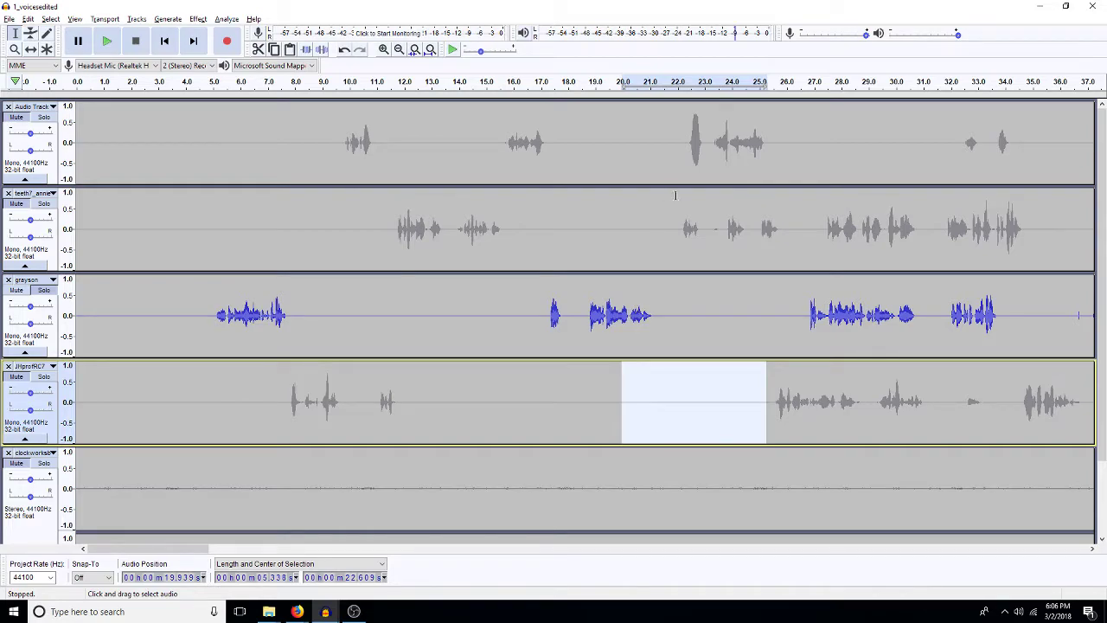
Step: Delete the first track's silence from about 21.3 to 22.3 s, and paste 5.3 s of silence into the second track at about 21.2 and 22.9 s
{"action": "left_click_drag", "start_coordinate": [685, 161], "coordinate": [661, 161]}
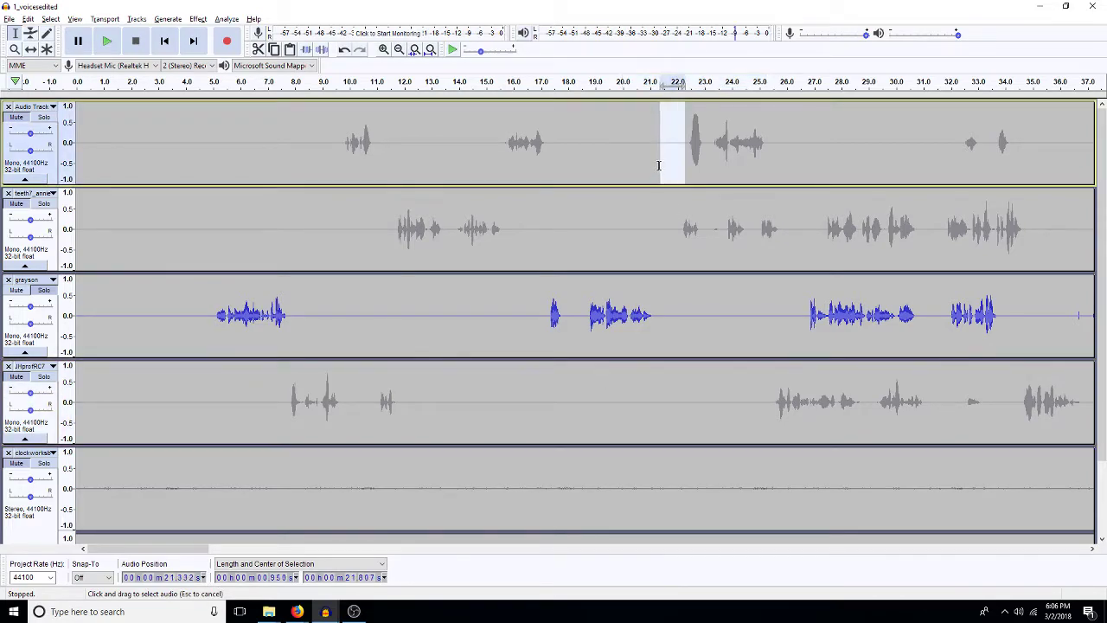
{"action": "key", "text": "Delete"}
{"action": "left_click", "coordinate": [656, 221]}
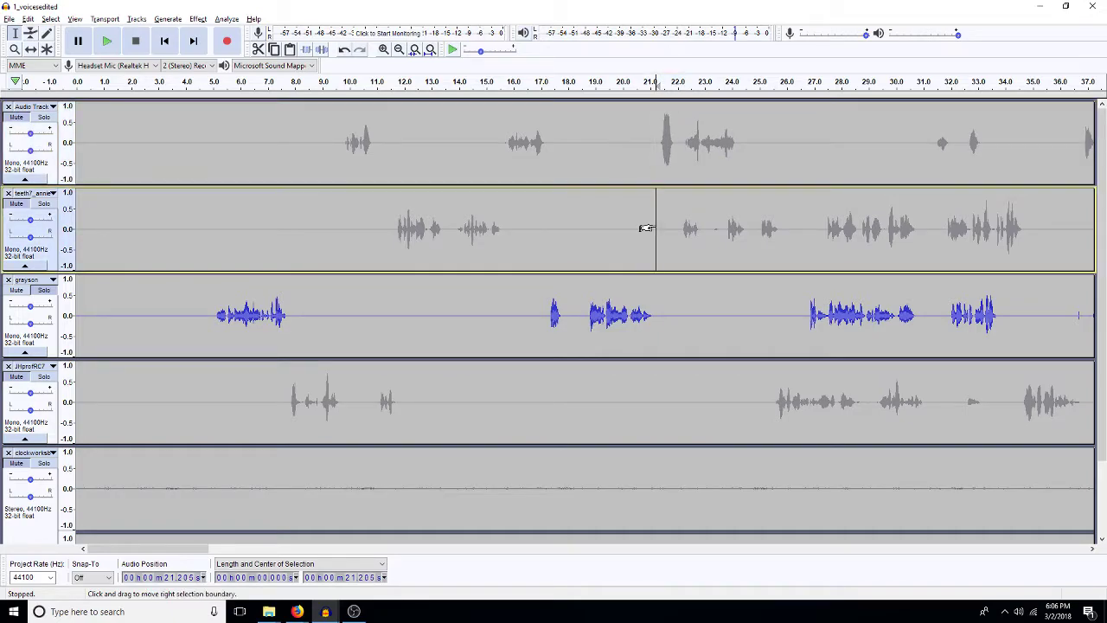
{"action": "key", "text": "ctrl+v"}
{"action": "left_click", "coordinate": [701, 233]}
{"action": "key", "text": "ctrl+v"}
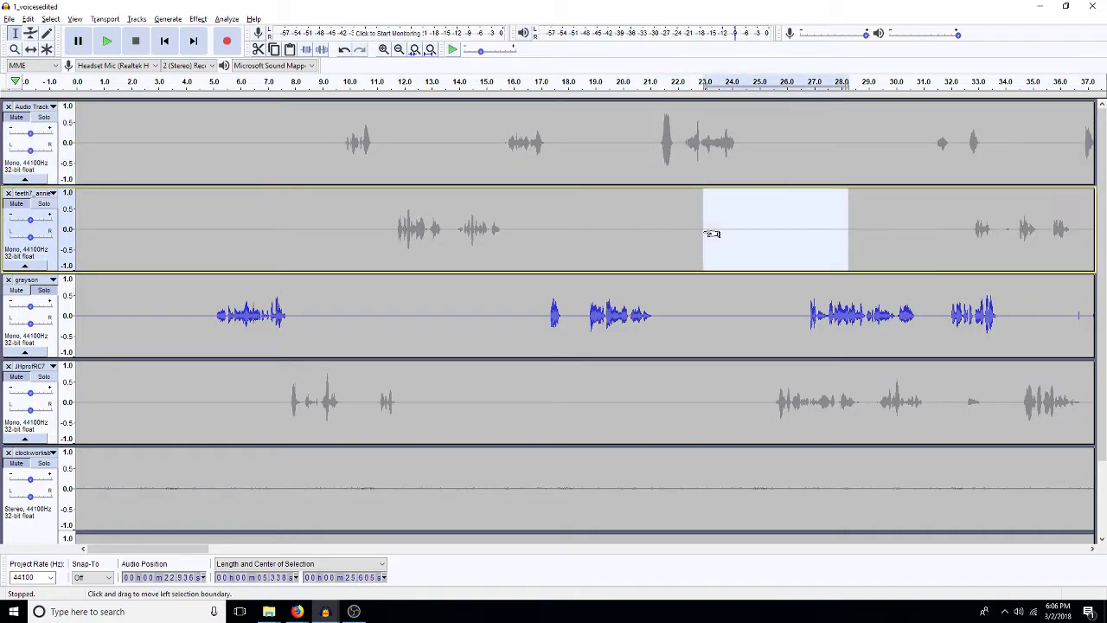
Step: Amplify the first track's loud burst between about 21.1 and 21.8 s by -3 dB
{"action": "left_click_drag", "start_coordinate": [674, 160], "coordinate": [654, 160]}
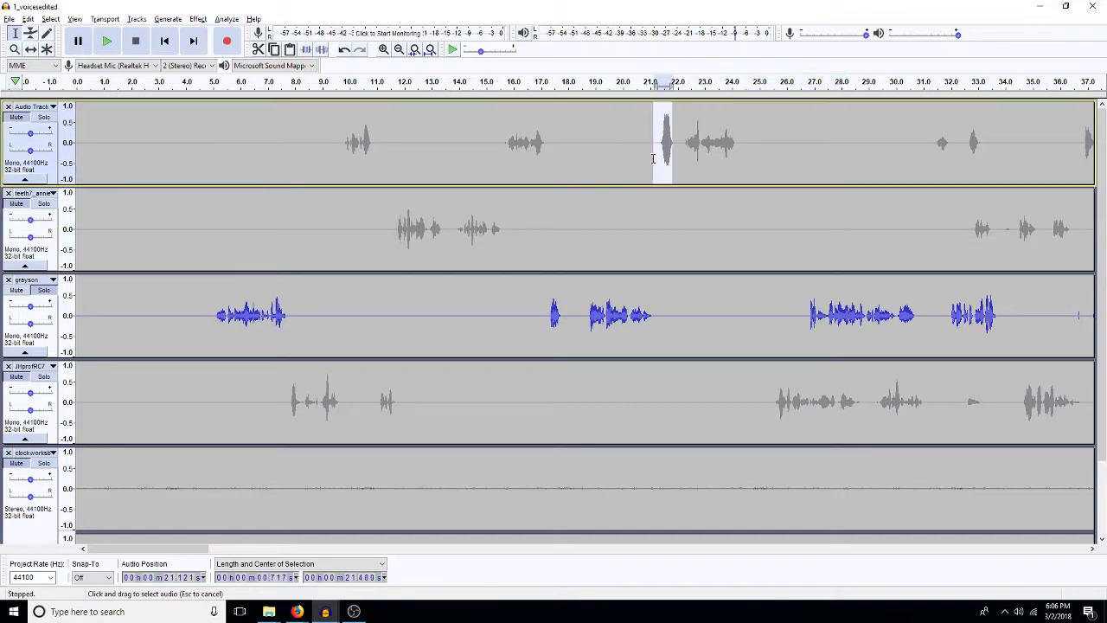
{"action": "key", "text": "ctrl+shift+a"}
{"action": "type", "text": "-"}
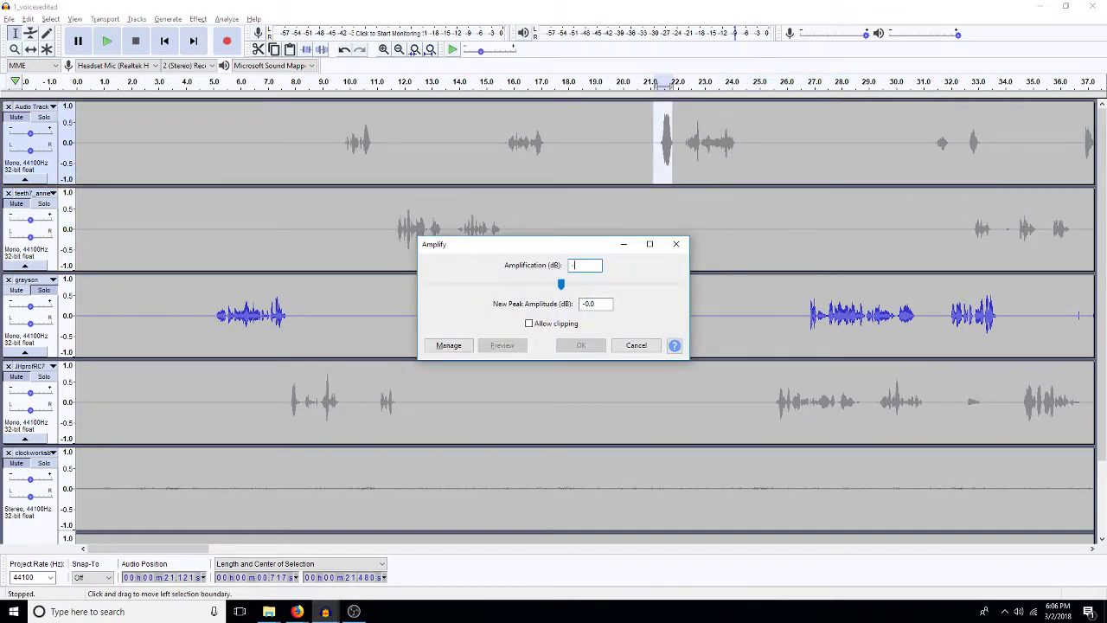
{"action": "type", "text": "3"}
{"action": "key", "text": "Return"}
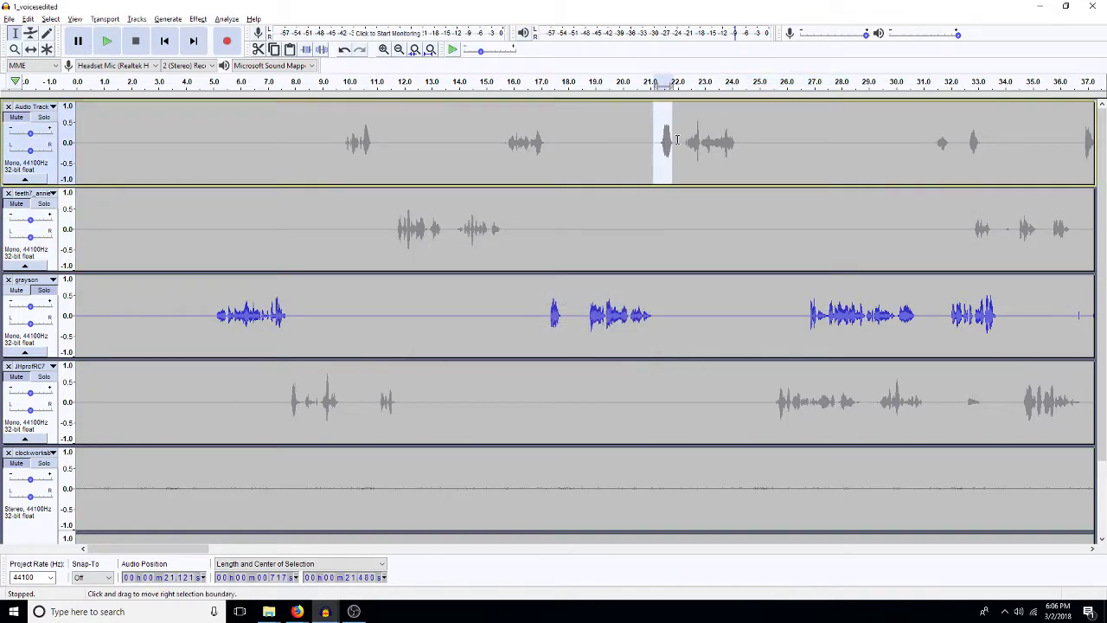
Step: Delete the fourth track's silence from about 24.4 to 25.3 s, and paste 5.3 s of silence at the same point
{"action": "left_click", "coordinate": [682, 231]}
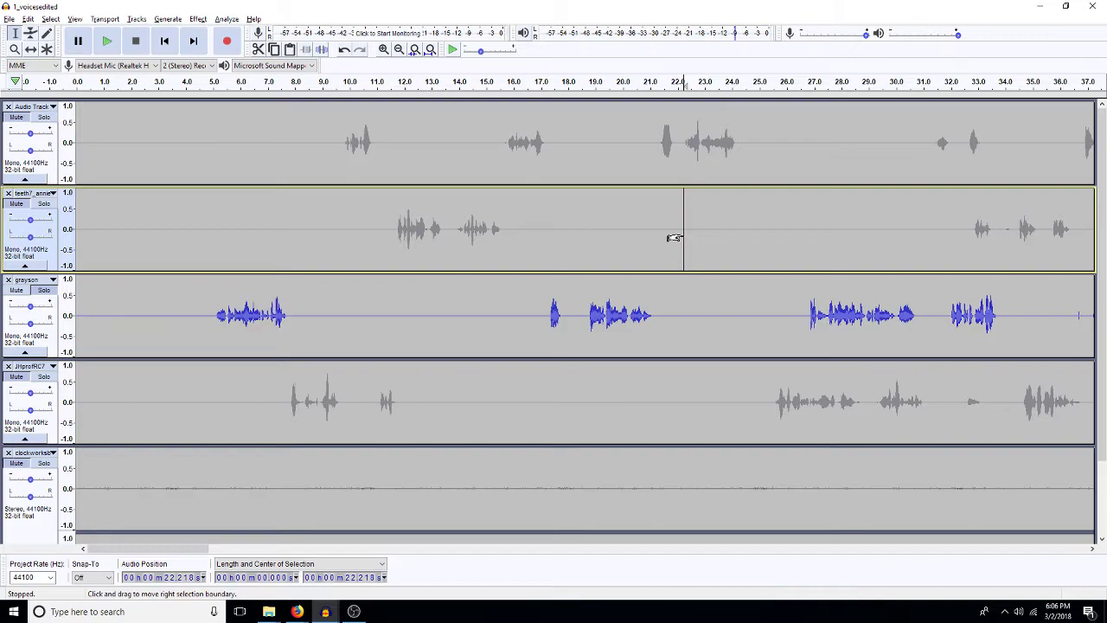
{"action": "mouse_move", "coordinate": [759, 396]}
{"action": "left_mouse_down"}
{"action": "mouse_move", "coordinate": [767, 401]}
{"action": "mouse_move", "coordinate": [743, 408]}
{"action": "left_mouse_up"}
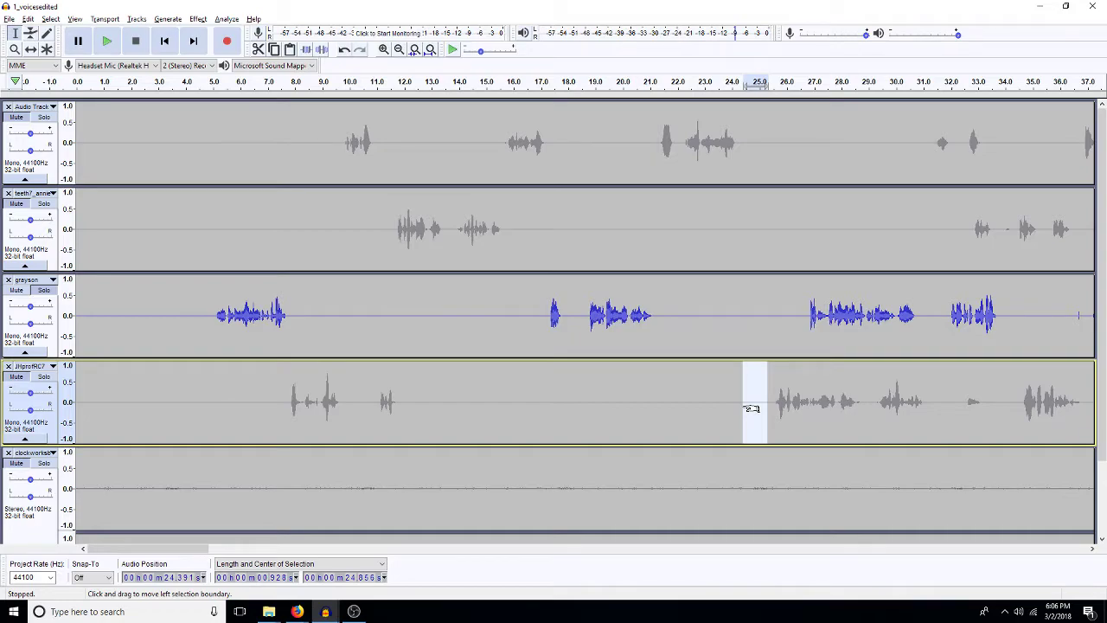
{"action": "key", "text": "Delete"}
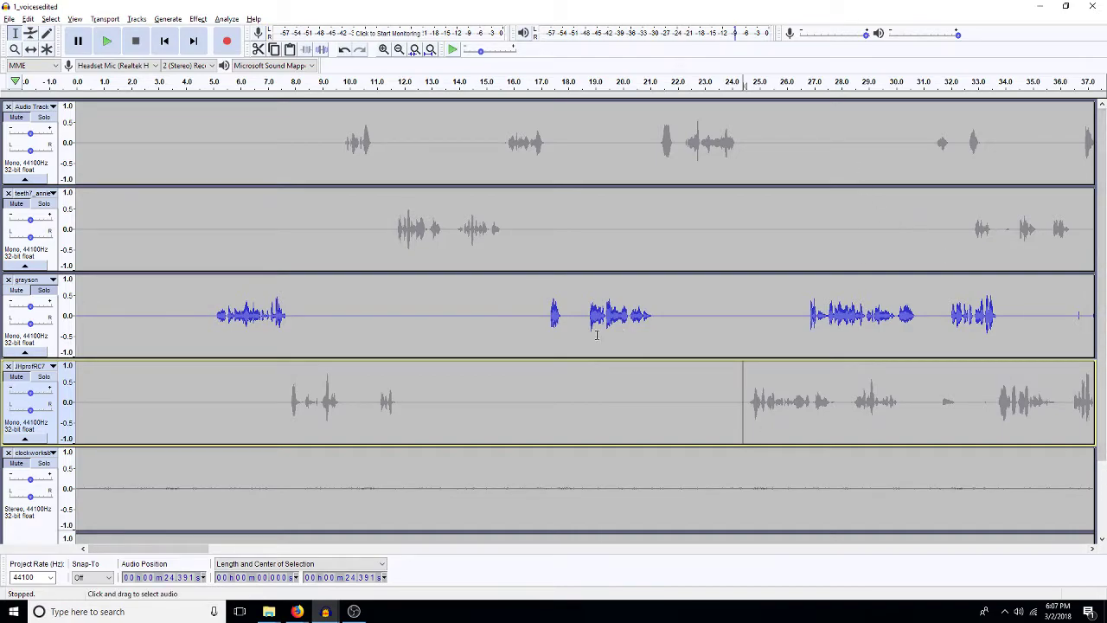
{"action": "key", "text": "ctrl+v"}
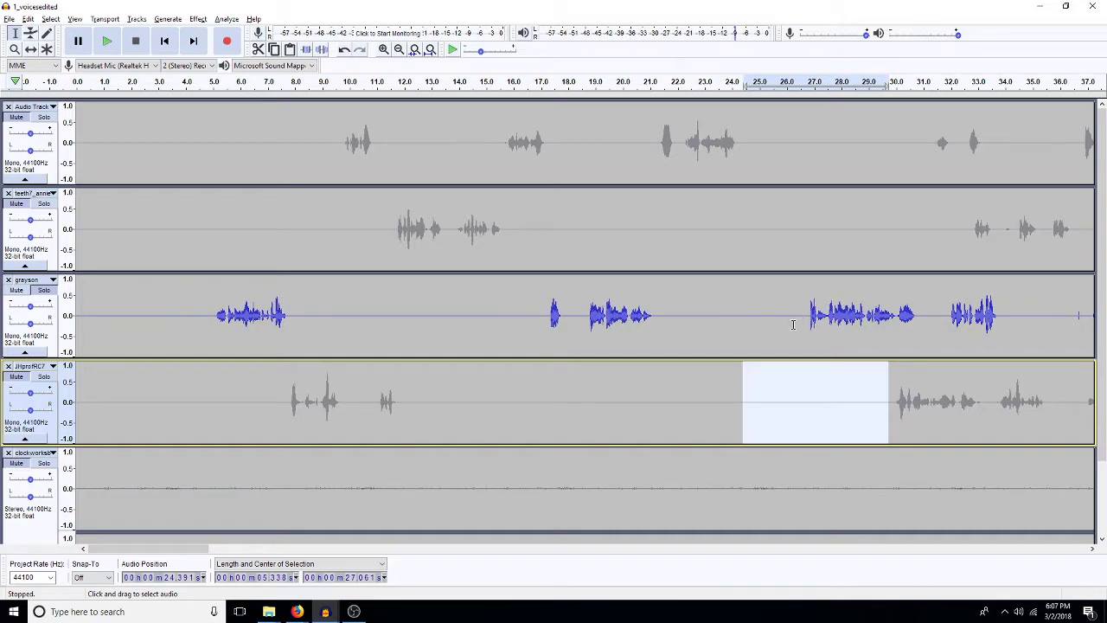
Step: Delete the third track's silence from about 24.2 to 26.8 s, and after listening to the line, paste 5.3 s of silence at about 28.6 s
{"action": "left_click_drag", "start_coordinate": [809, 316], "coordinate": [738, 313]}
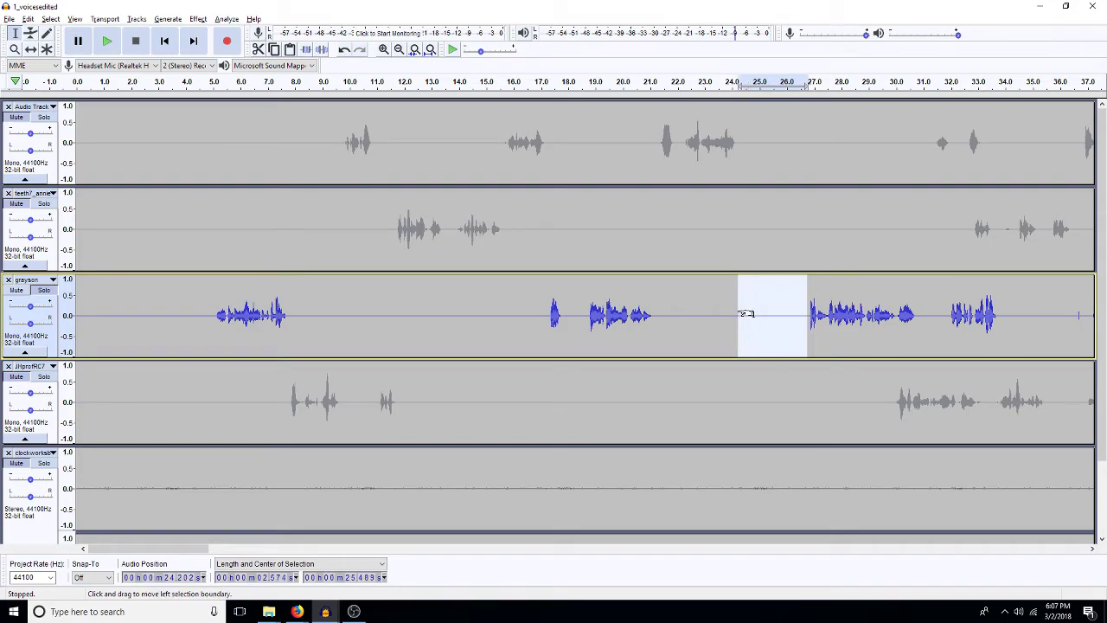
{"action": "key", "text": "Delete"}
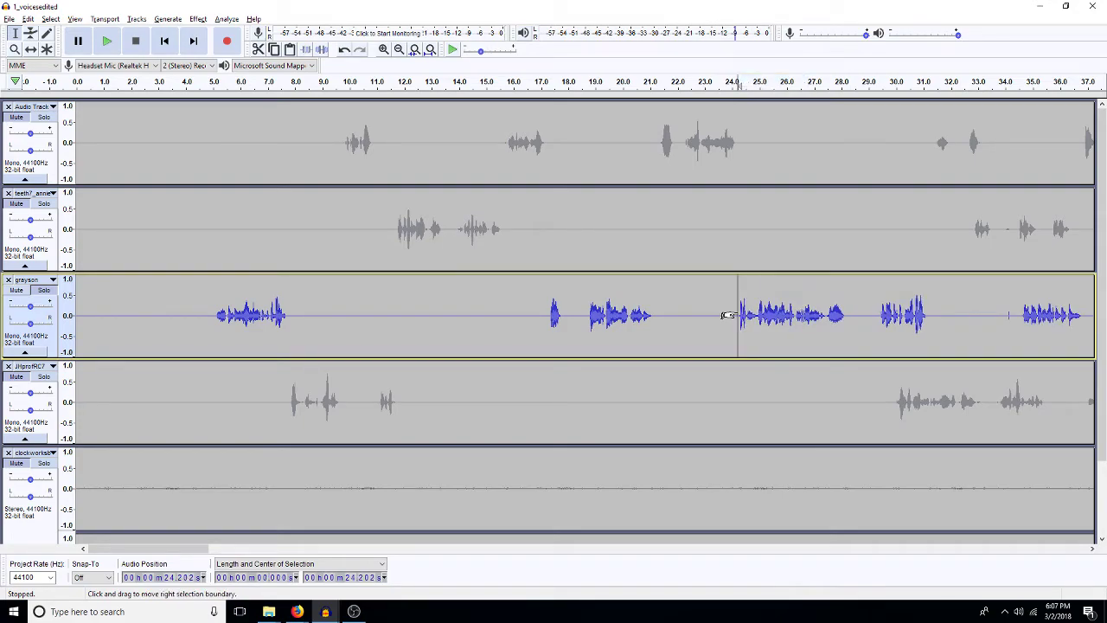
{"action": "left_click", "coordinate": [1092, 550]}
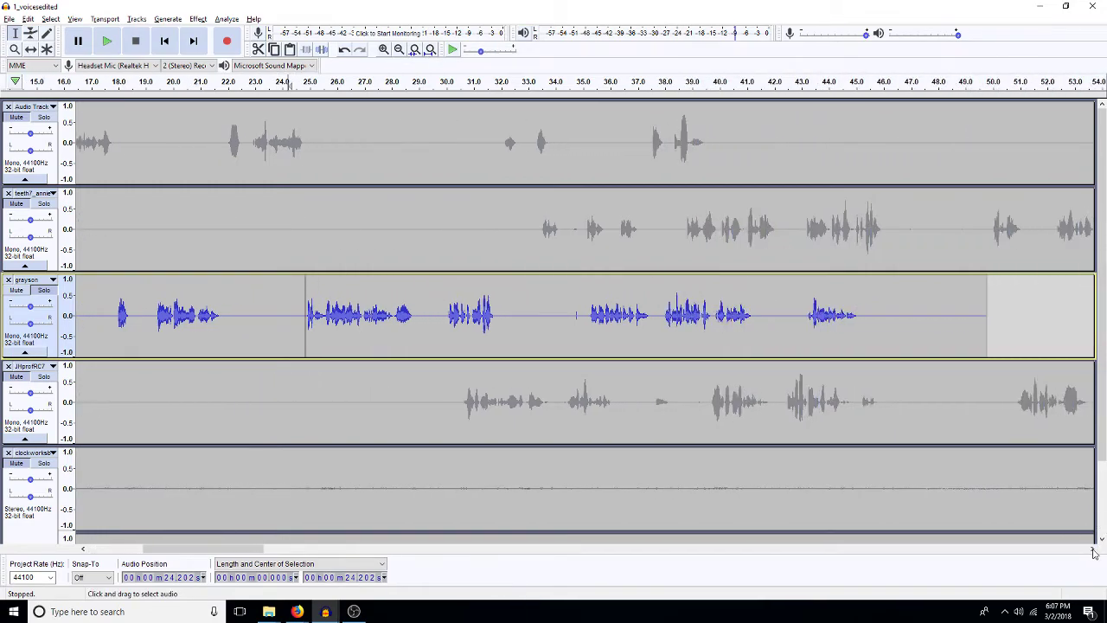
{"action": "key", "text": "space"}
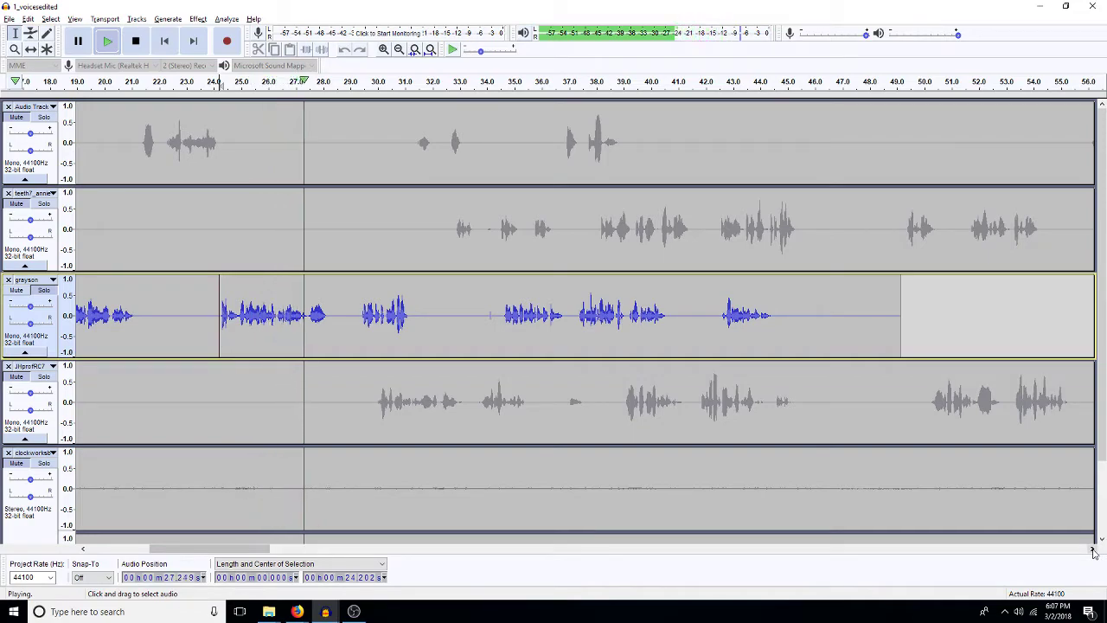
{"action": "key", "text": "space"}
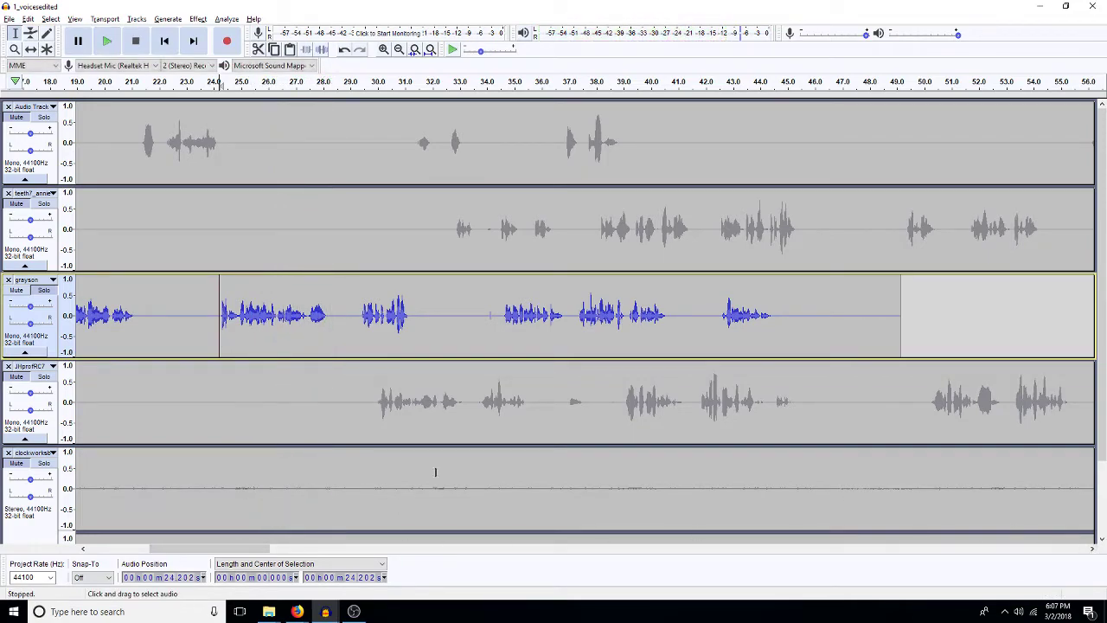
{"action": "left_click", "coordinate": [339, 323]}
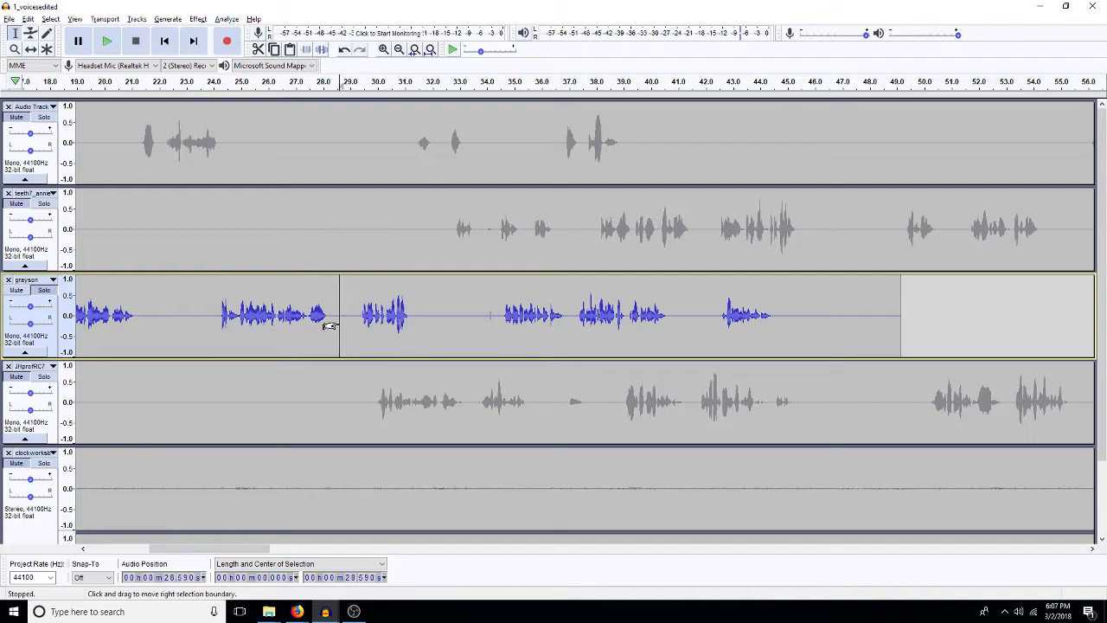
{"action": "key", "text": "ctrl+v"}
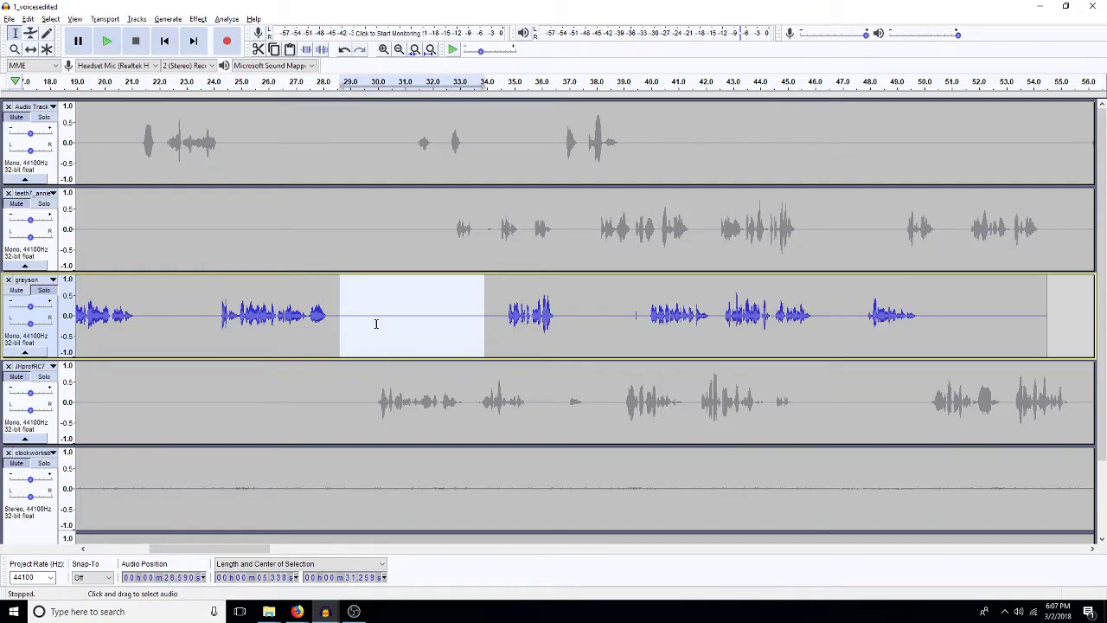
Step: Delete the first track's silence from about 28.3 to 31.4 s
{"action": "left_click", "coordinate": [417, 145]}
{"action": "left_click_drag", "start_coordinate": [416, 145], "coordinate": [331, 164]}
{"action": "key", "text": "Delete"}
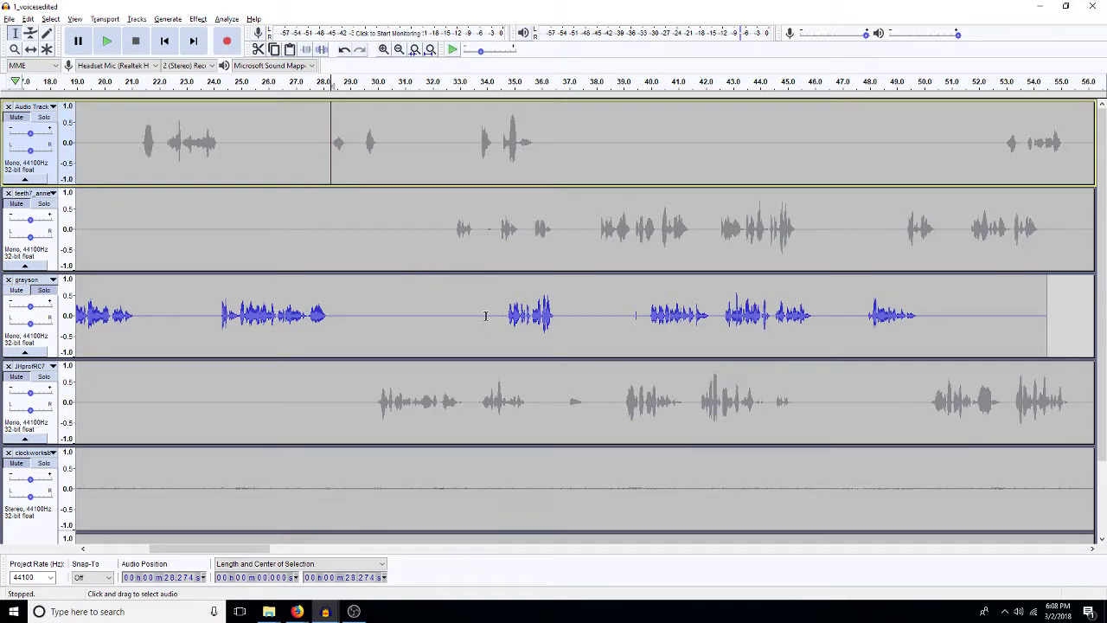
Step: Delete the third track's silence from about 30.1 to 34.5 s, and replace its noise between about 34.1 and 35.4 s with 5.3 s of silence
{"action": "left_click_drag", "start_coordinate": [502, 317], "coordinate": [381, 313]}
{"action": "key", "text": "Delete"}
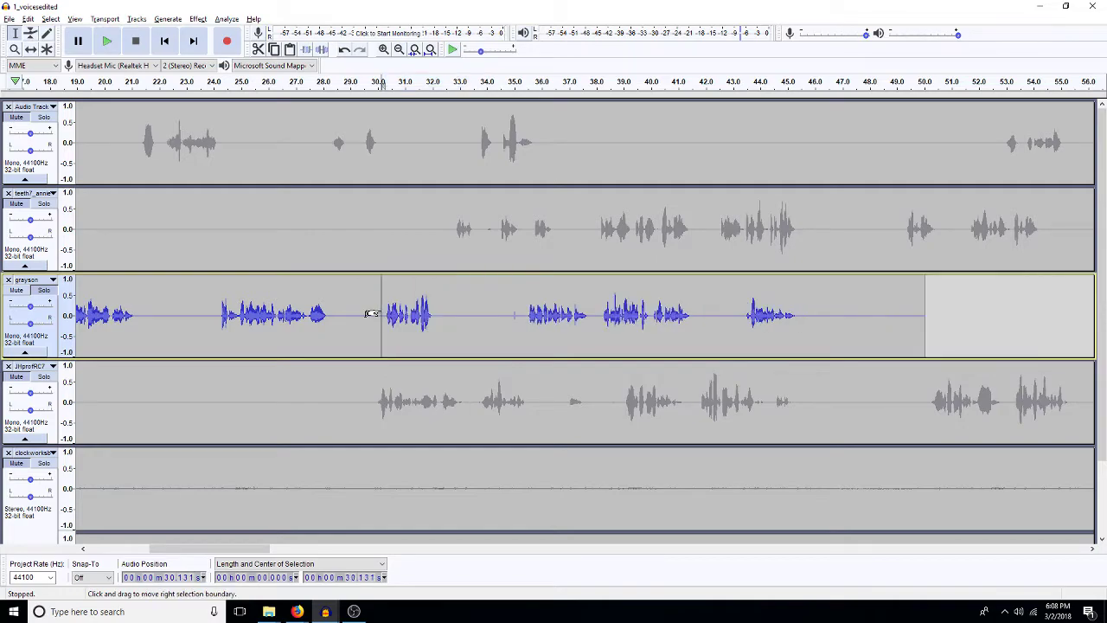
{"action": "left_click_drag", "start_coordinate": [524, 316], "coordinate": [491, 326]}
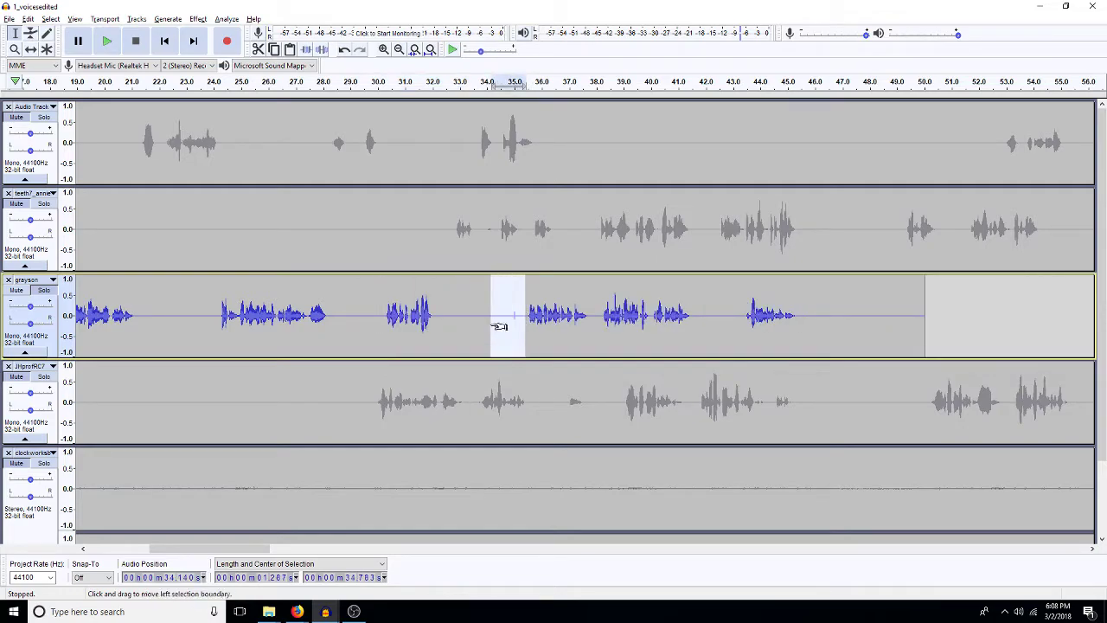
{"action": "key", "text": "ctrl+v"}
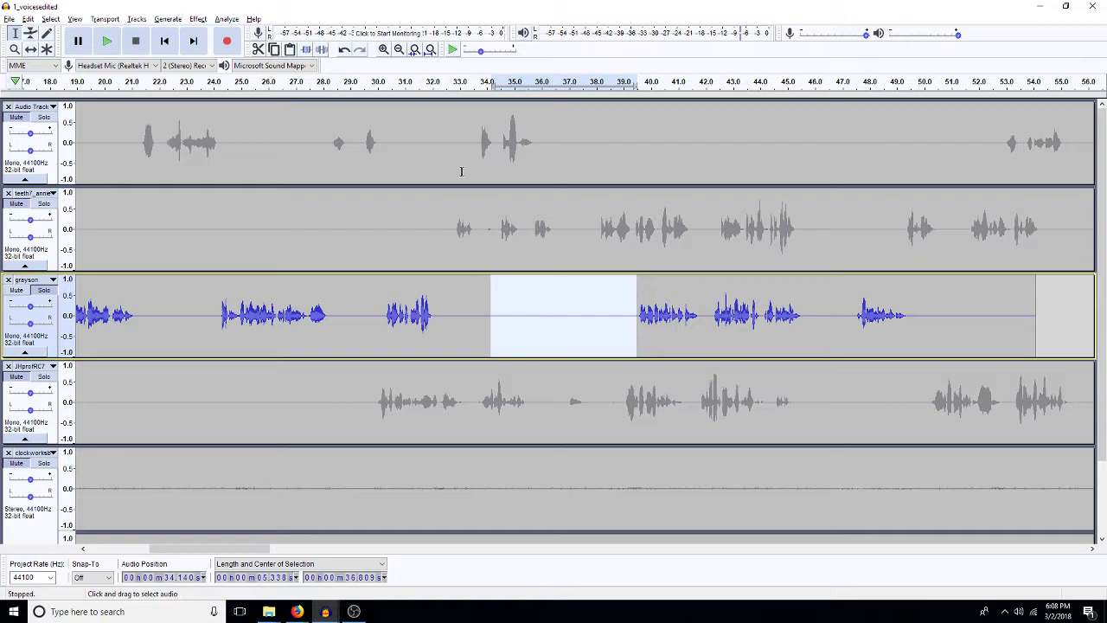
Step: Delete the first track's silence from about 32.0 to 33.6 s, and paste 5.3 s of silence into the second track at about 31.2 s
{"action": "left_click_drag", "start_coordinate": [475, 149], "coordinate": [431, 172]}
{"action": "key", "text": "Delete"}
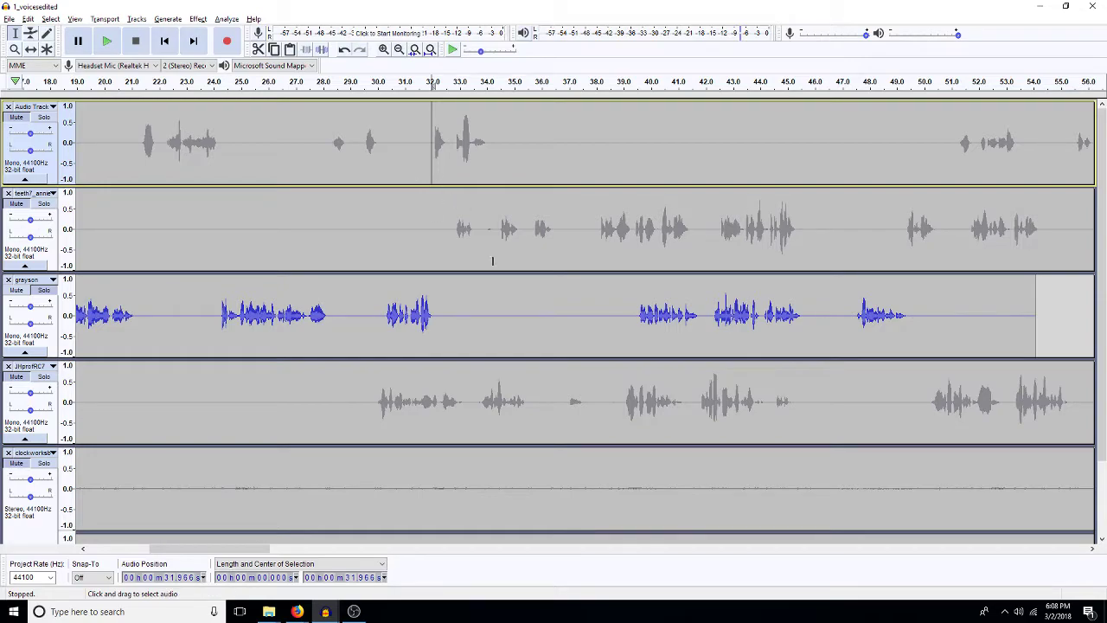
{"action": "left_click", "coordinate": [410, 247]}
{"action": "key", "text": "ctrl+v"}
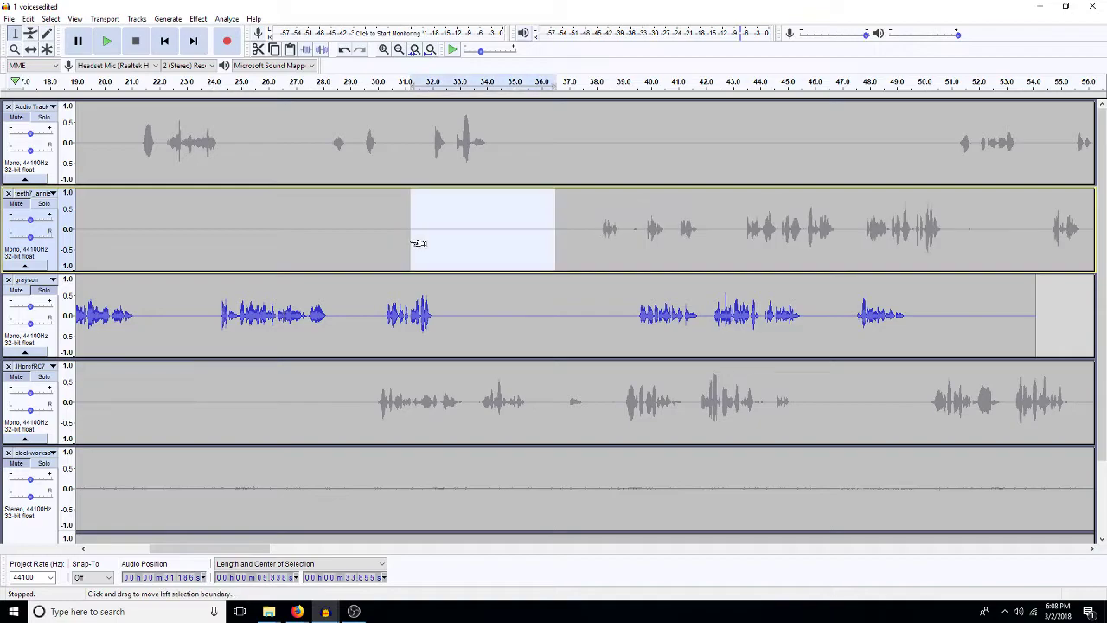
Step: Paste 5.3 s of silence into the second track at about 33.7 s, and delete the third track's silence from about 34.1 to 39.4 s
{"action": "left_click", "coordinate": [476, 230]}
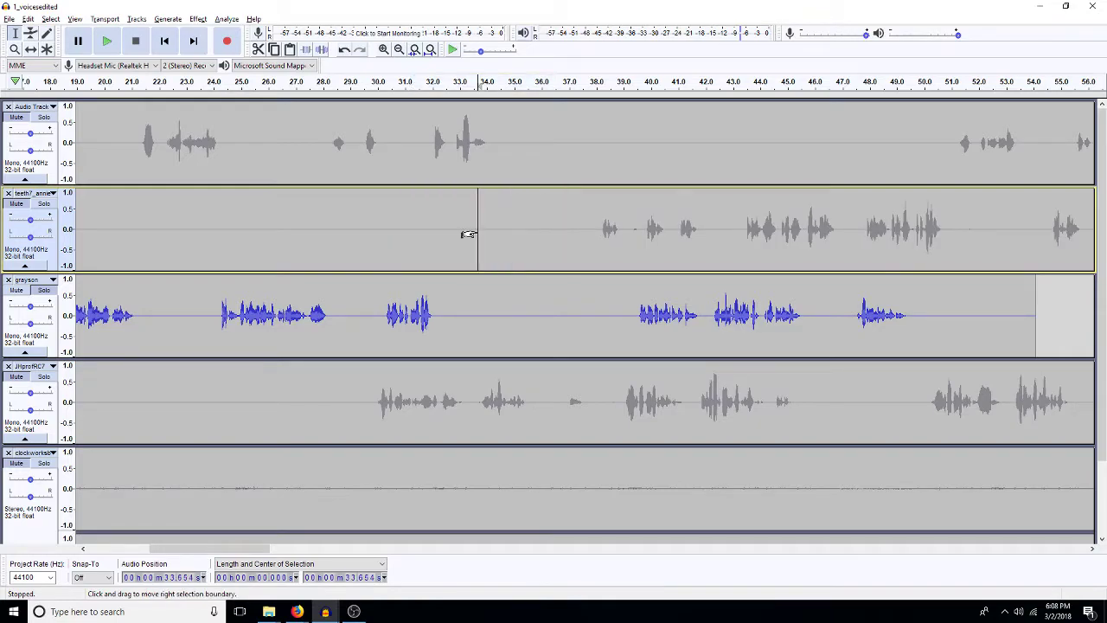
{"action": "key", "text": "ctrl+v"}
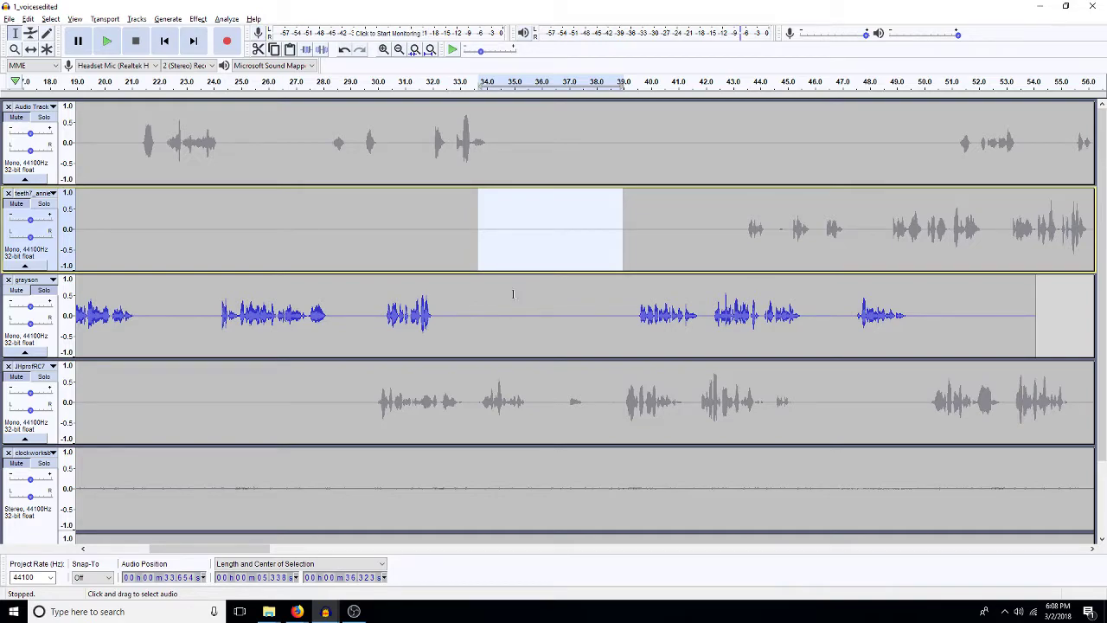
{"action": "left_click_drag", "start_coordinate": [634, 317], "coordinate": [490, 309]}
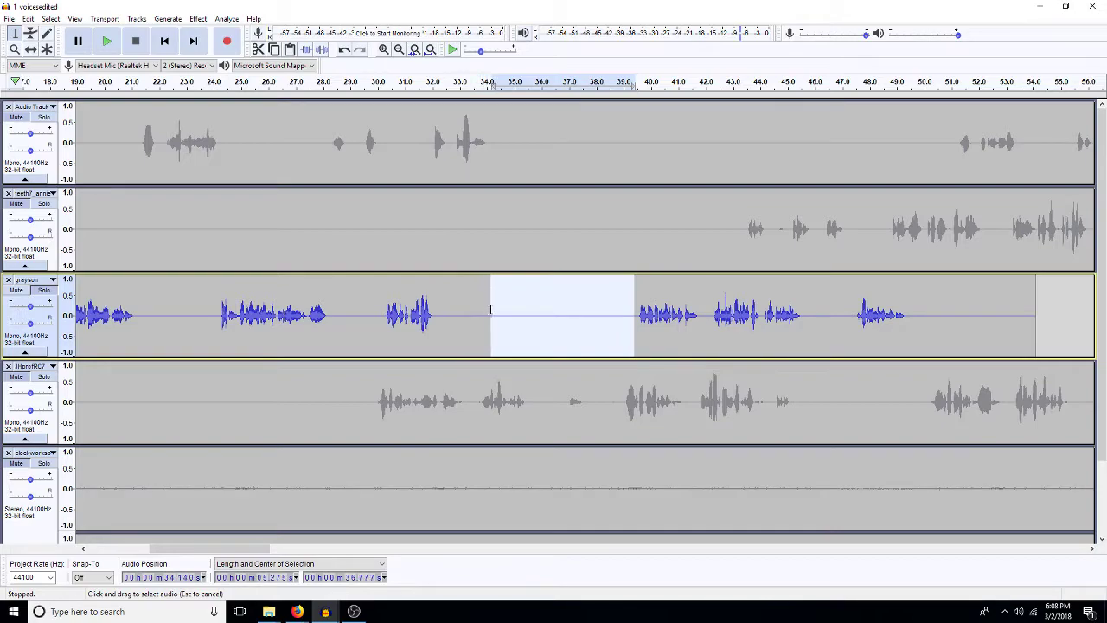
{"action": "key", "text": "Delete"}
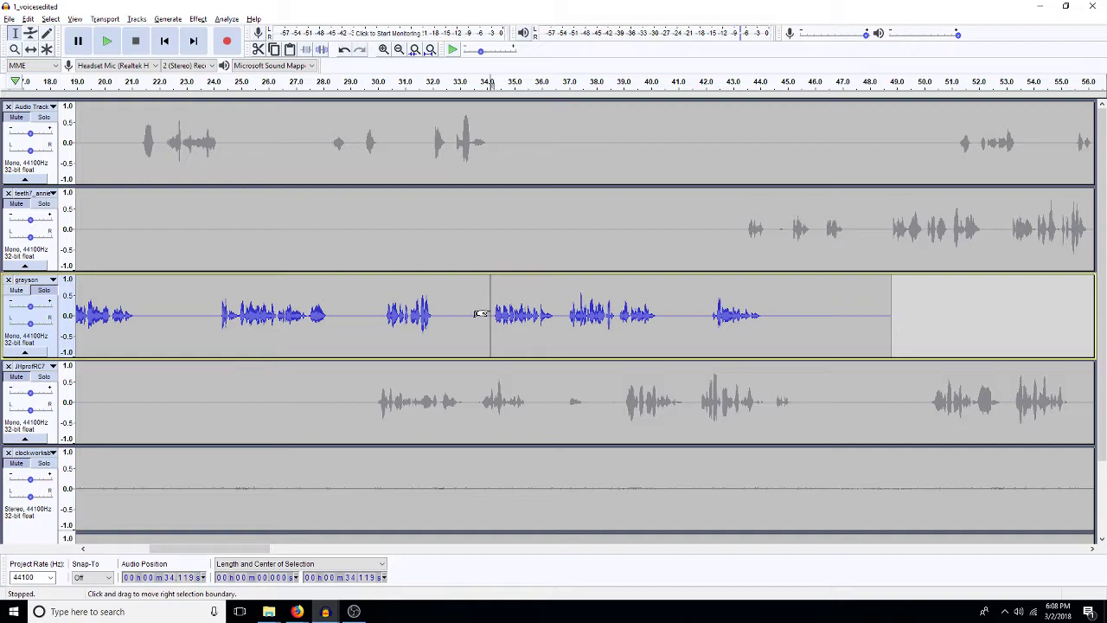
Step: Listen to the third track's line from about 34.1 s, and paste 5.3 s of silence into that track at about 42.1 s
{"action": "key", "text": "space"}
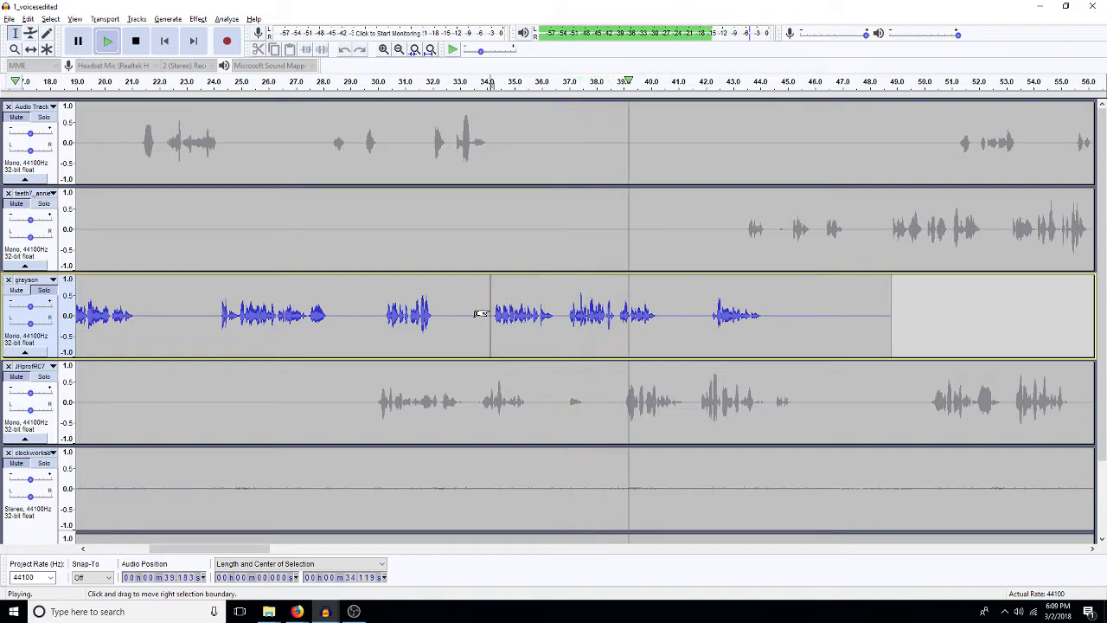
{"action": "key", "text": "space"}
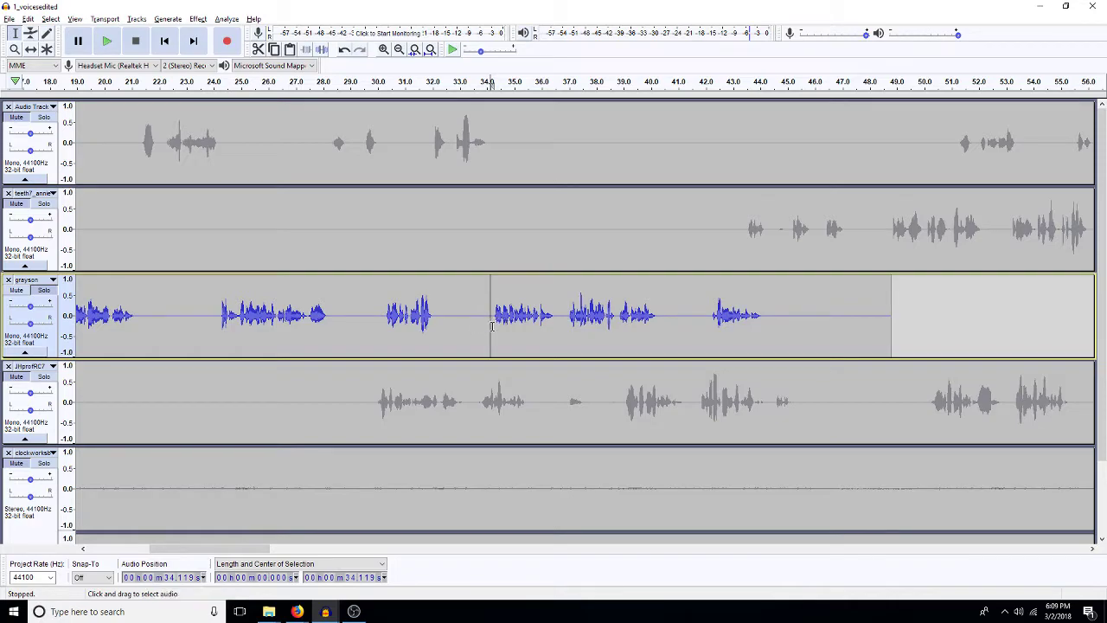
{"action": "double_click", "coordinate": [491, 325]}
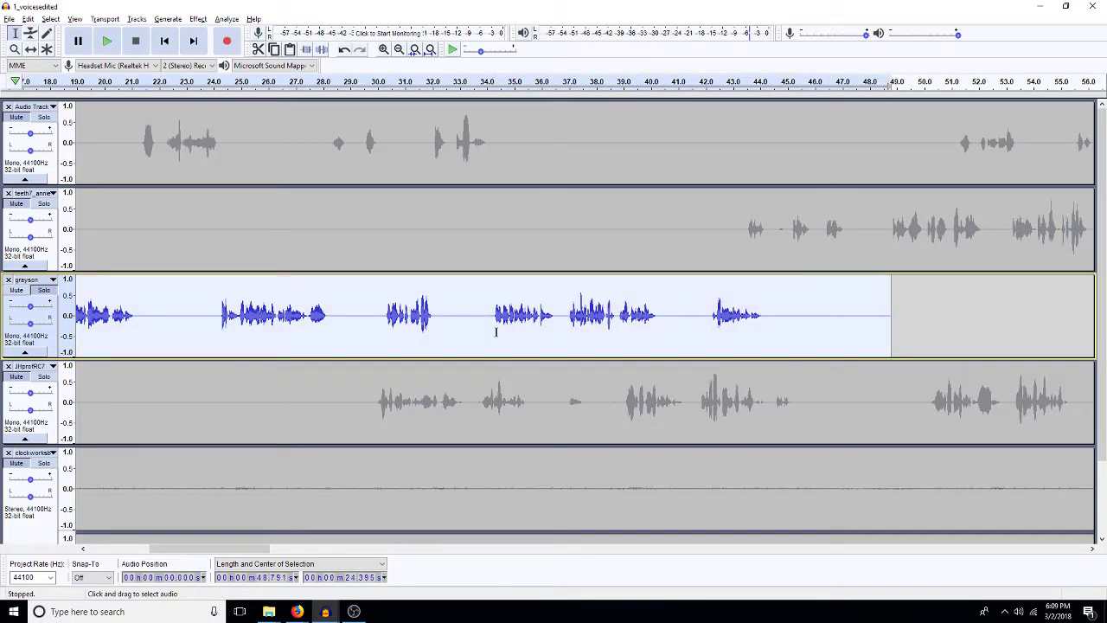
{"action": "left_click", "coordinate": [706, 317]}
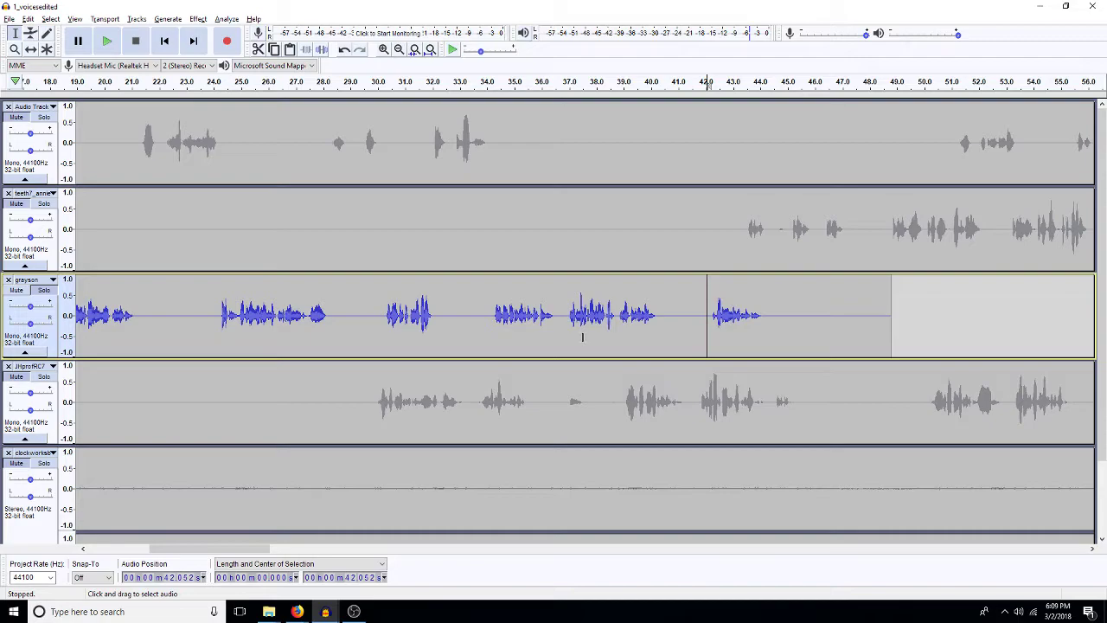
{"action": "key", "text": "ctrl+v"}
Step: Paste 5.3 s of silence into the fourth track twice, at about 29.2 s and at about 31.0 s
{"action": "left_click", "coordinate": [356, 394]}
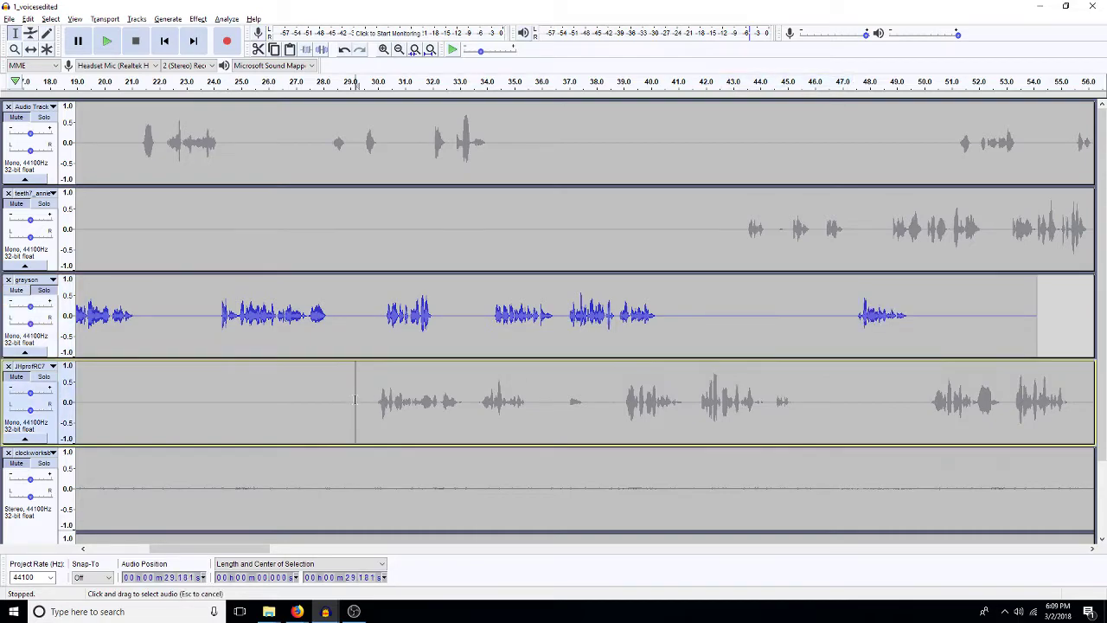
{"action": "key", "text": "ctrl+v"}
{"action": "left_click", "coordinate": [405, 404]}
{"action": "key", "text": "ctrl+v"}
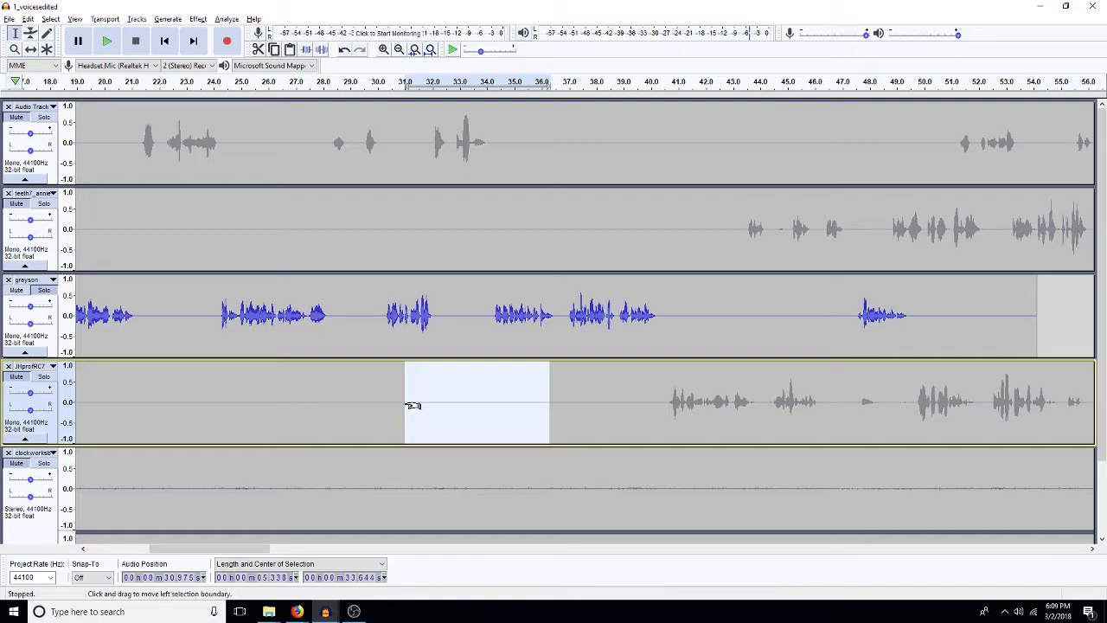
Step: Paste 5.3 s of silence into the second track twice, at about 42.3 s and at about 44.9 s
{"action": "left_click", "coordinate": [827, 400]}
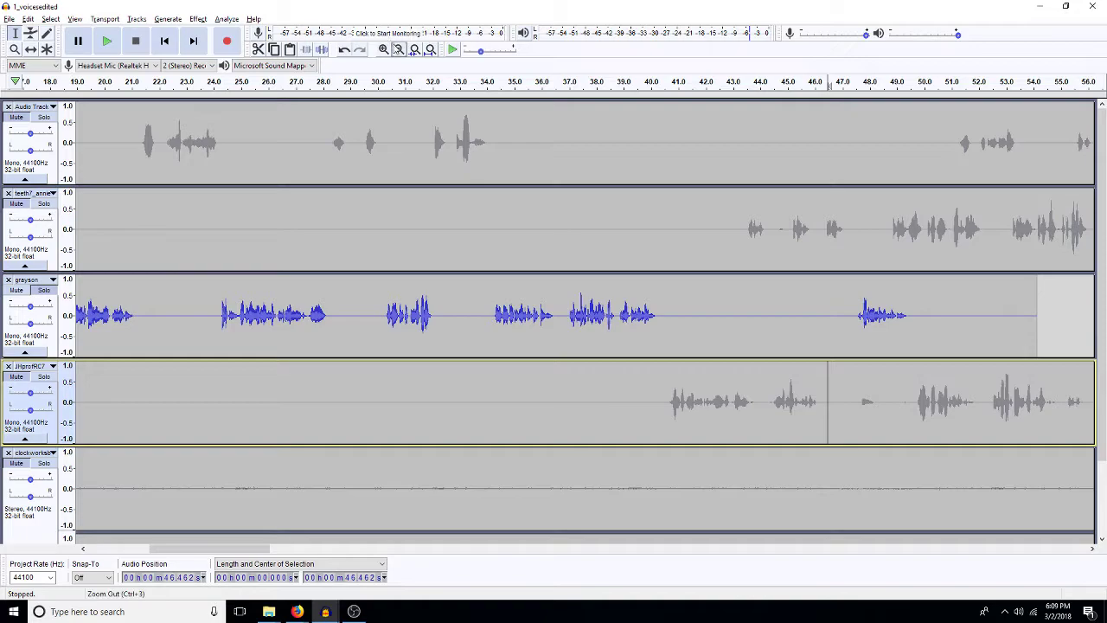
{"action": "left_click_drag", "start_coordinate": [1094, 552], "coordinate": [1094, 551]}
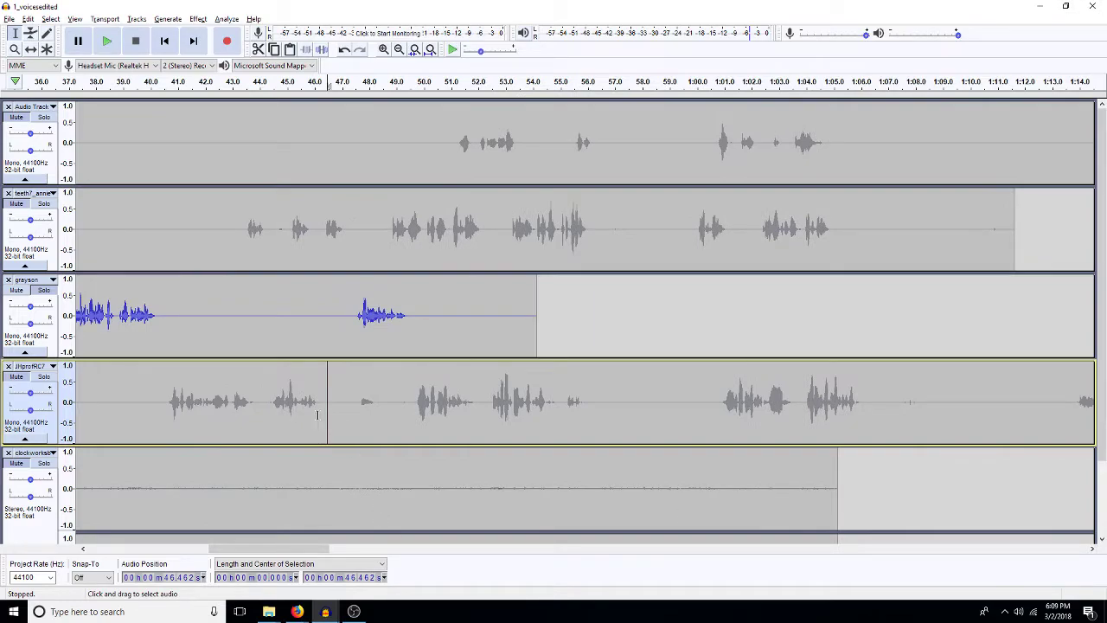
{"action": "left_click", "coordinate": [213, 228]}
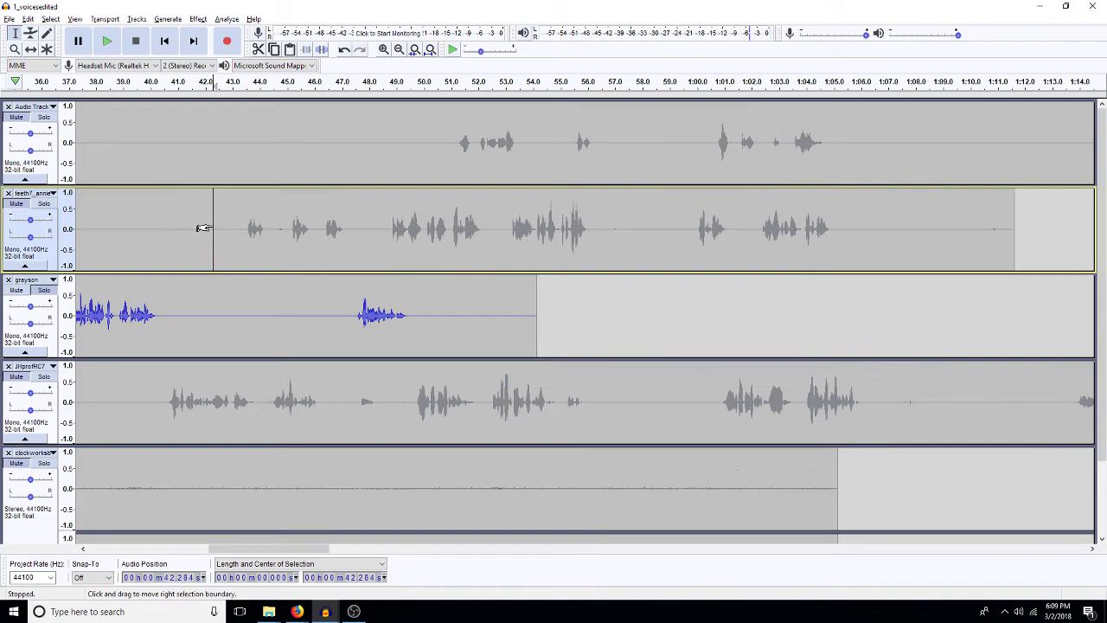
{"action": "key", "text": "ctrl+v"}
{"action": "left_click", "coordinate": [286, 224]}
{"action": "key", "text": "ctrl+v"}
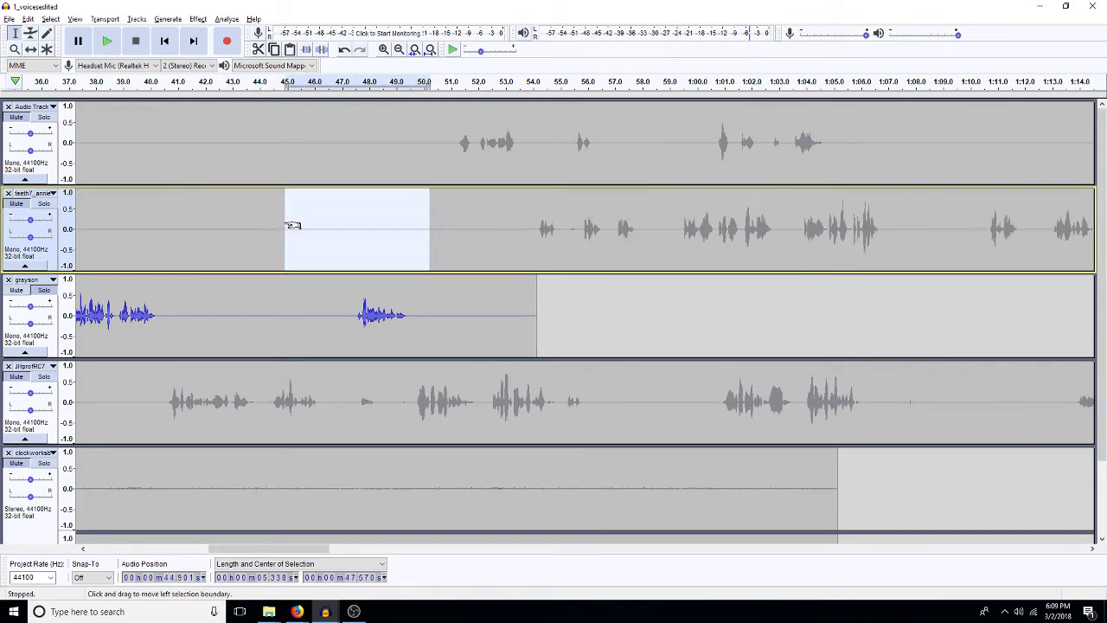
Step: Solo the fourth track and silence its noise from about 46.4 to 49.5 s
{"action": "left_click", "coordinate": [164, 398]}
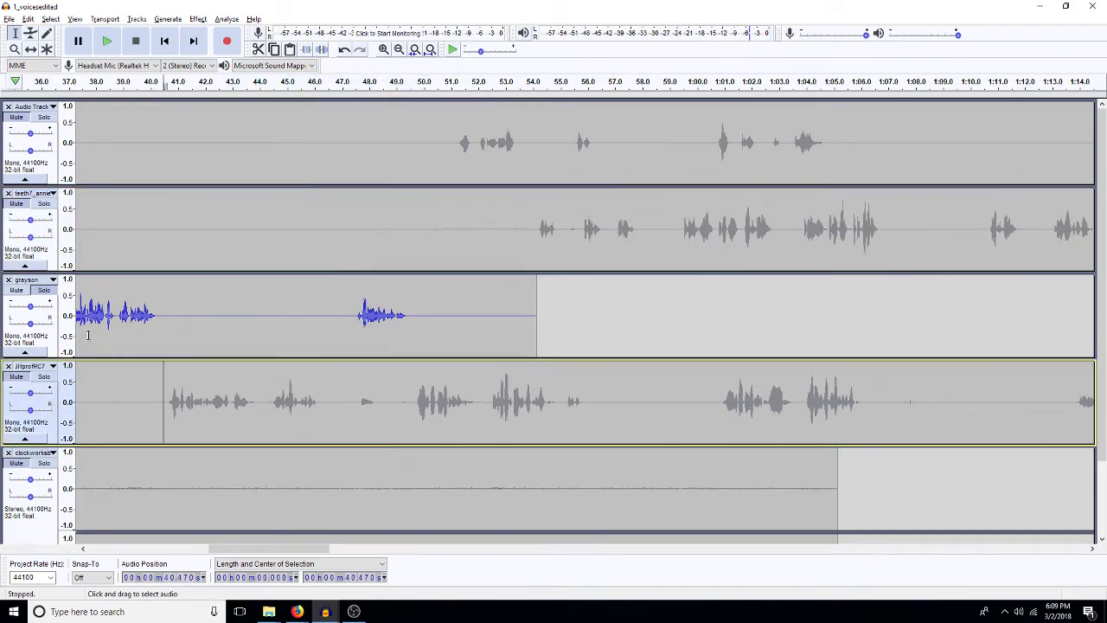
{"action": "left_click", "coordinate": [48, 384]}
{"action": "left_click_drag", "start_coordinate": [325, 414], "coordinate": [408, 425]}
{"action": "key", "text": "space"}
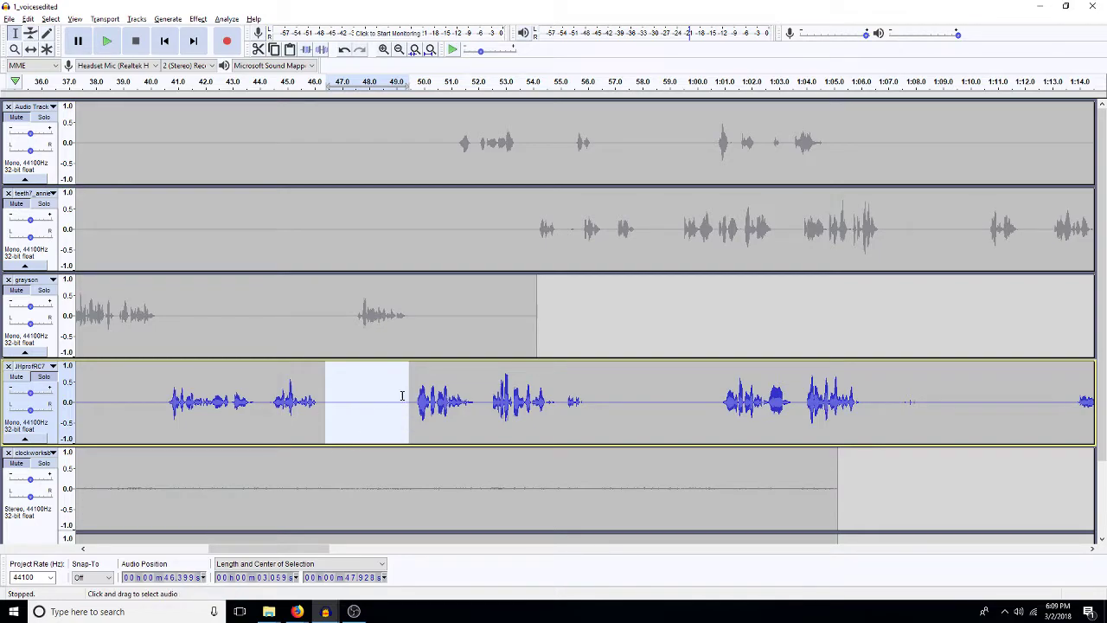
Step: Listen to the fourth track's phrases starting at about 49.7, 44.9 and 40.3 s to compare the takes
{"action": "left_click", "coordinate": [419, 405]}
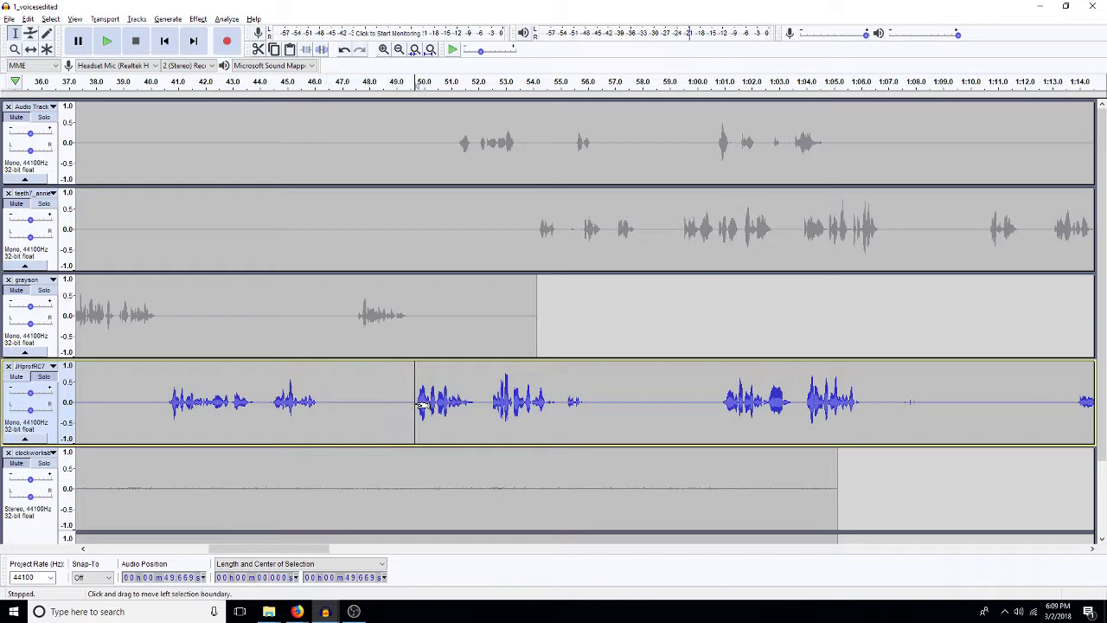
{"action": "key", "text": "space"}
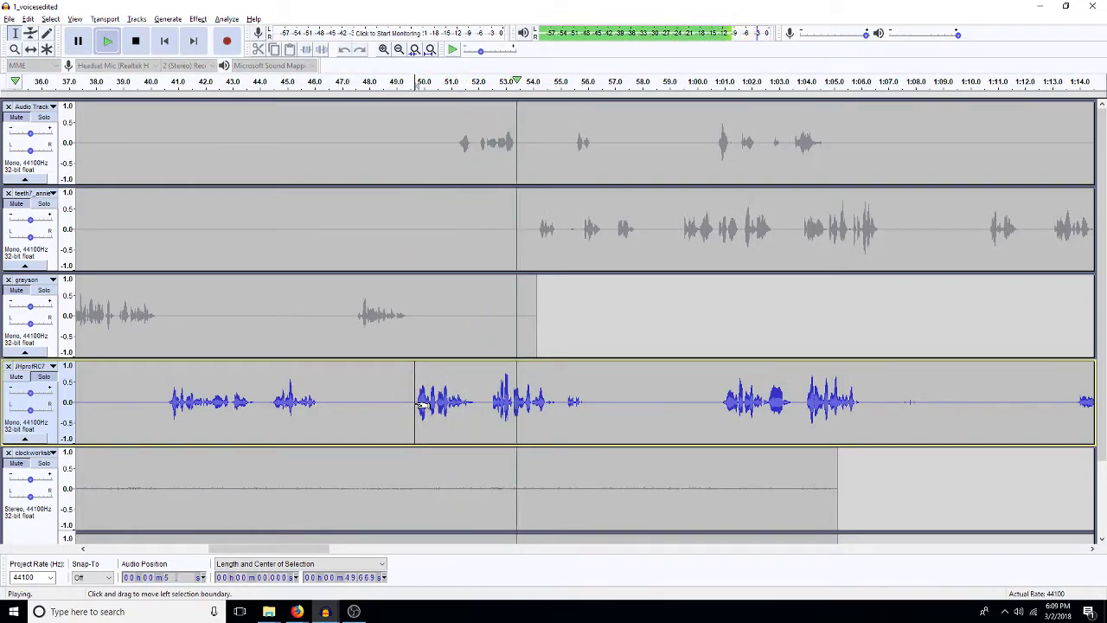
{"action": "left_click", "coordinate": [282, 405]}
{"action": "key", "text": "space"}
{"action": "key", "text": "space"}
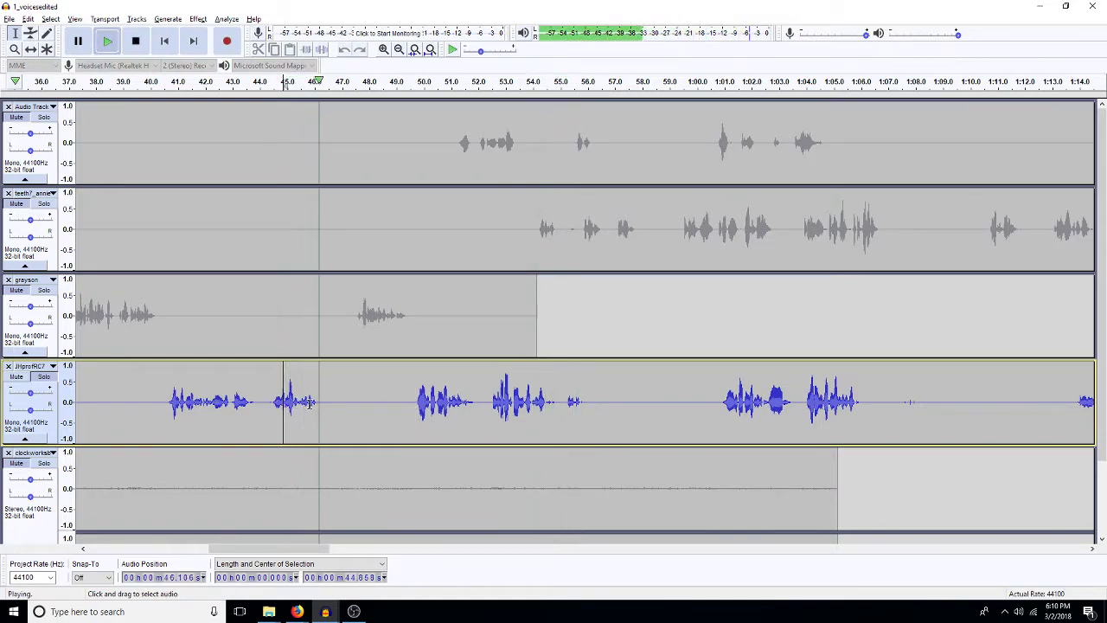
{"action": "key", "text": "space"}
{"action": "left_click", "coordinate": [160, 402]}
{"action": "key", "text": "space"}
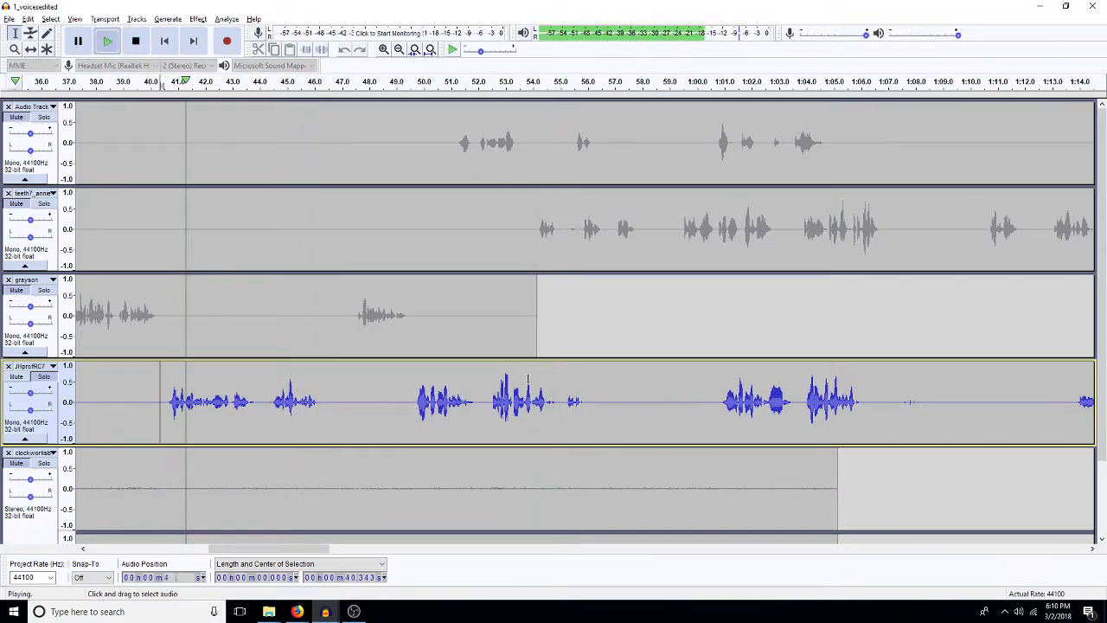
{"action": "key", "text": "space"}
Step: Listen to the fourth track at about 1:01, and silence that track's audio from about 49.3 s to 1:08.7
{"action": "left_click", "coordinate": [724, 403]}
{"action": "key", "text": "space"}
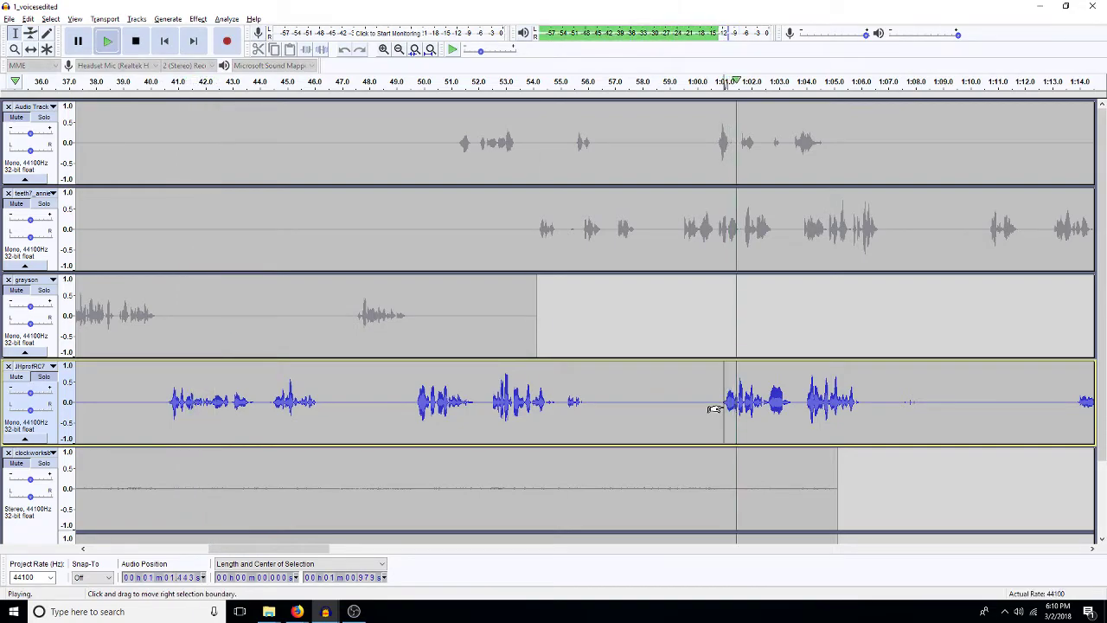
{"action": "left_click", "coordinate": [719, 402]}
{"action": "key", "text": "space"}
{"action": "left_click_drag", "start_coordinate": [404, 393], "coordinate": [933, 439]}
{"action": "key", "text": "ctrl+l"}
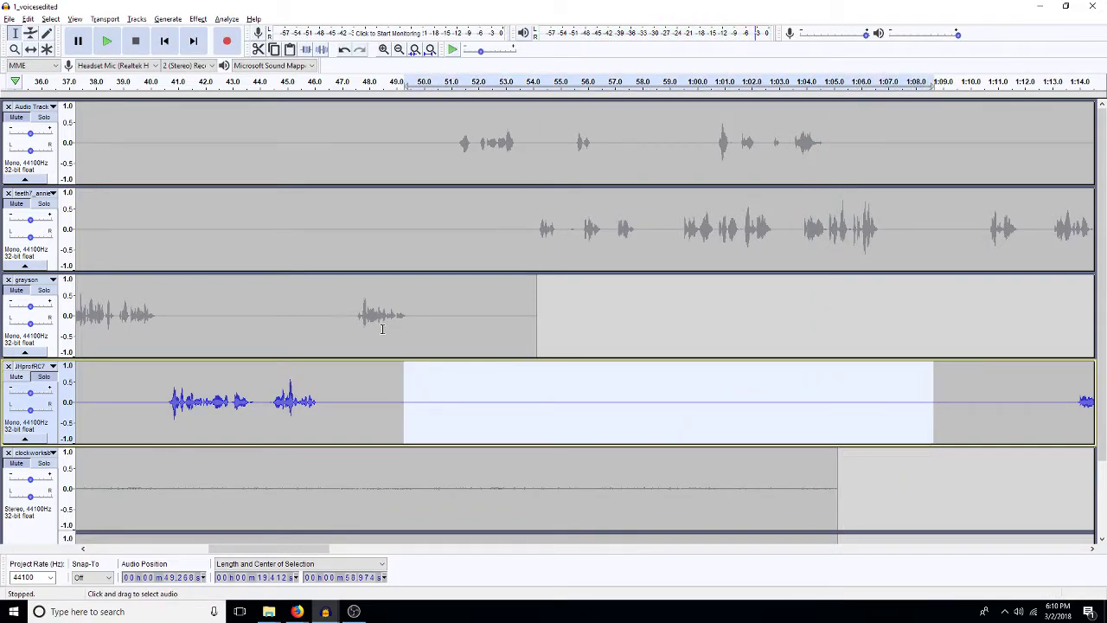
Step: Delete a short silence before the fourth track's line at about 40.1 s, and amplify the line from there to about 46.2 s
{"action": "left_click", "coordinate": [156, 406]}
{"action": "left_click_drag", "start_coordinate": [152, 407], "coordinate": [309, 395]}
{"action": "key", "text": "Delete"}
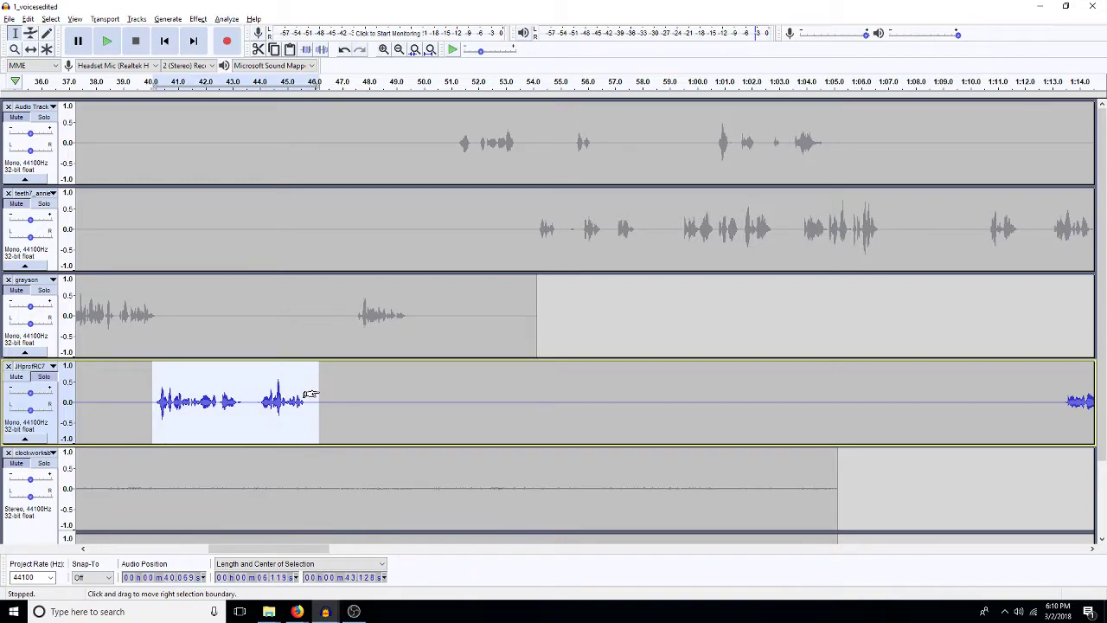
{"action": "key", "text": "alt+c"}
{"action": "type", "text": "a1"}
{"action": "key", "text": "Return"}
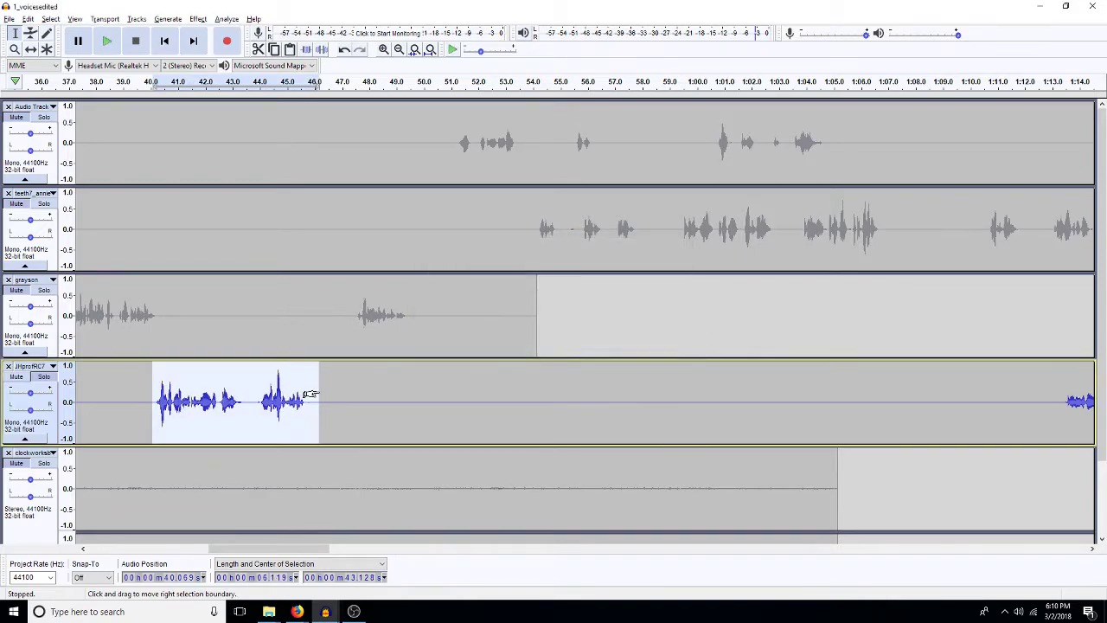
{"action": "key", "text": "alt+c"}
{"action": "key", "text": "a"}
{"action": "key", "text": "Return"}
Step: Delete the third track's silence from about 45.9 to 47.4 s, right after the end of the fourth track's line
{"action": "left_click", "coordinate": [309, 400]}
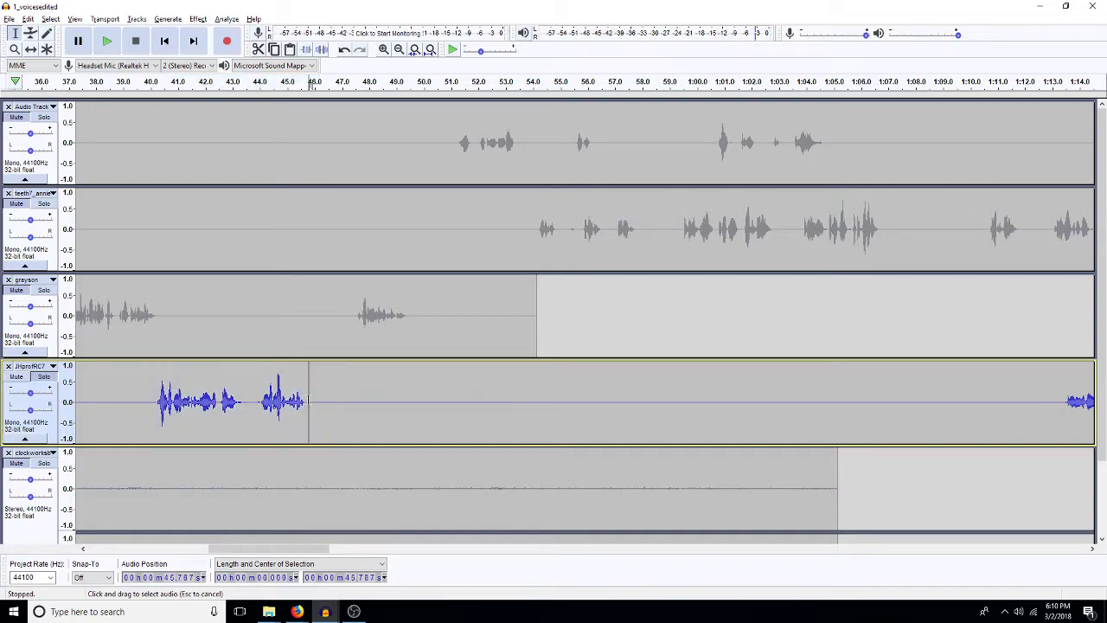
{"action": "left_click", "coordinate": [351, 314]}
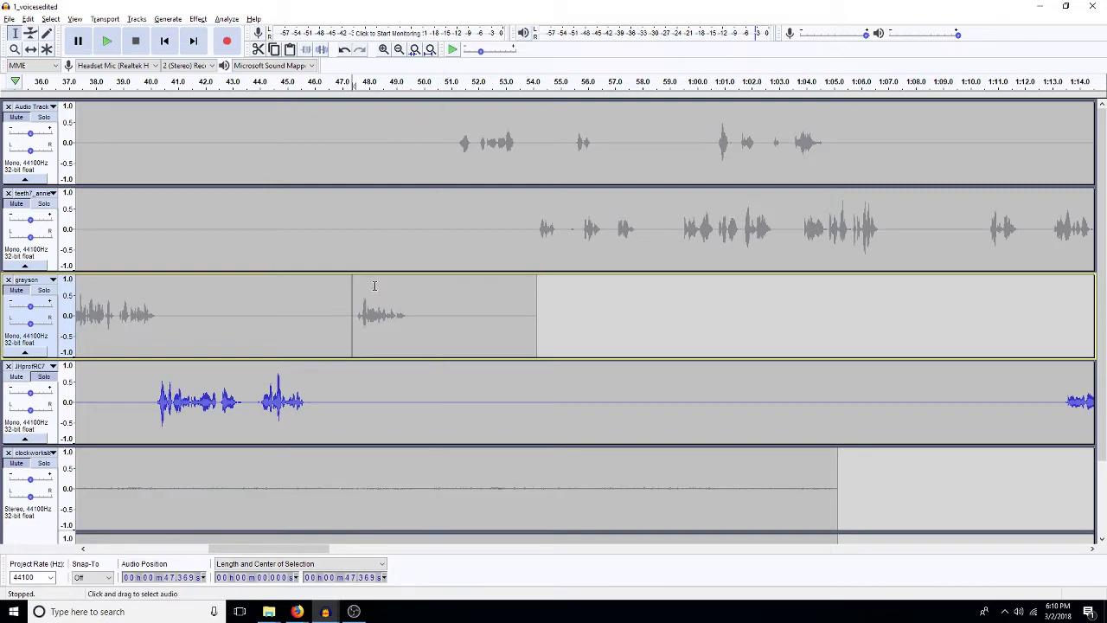
{"action": "left_click_drag", "start_coordinate": [352, 317], "coordinate": [319, 329]}
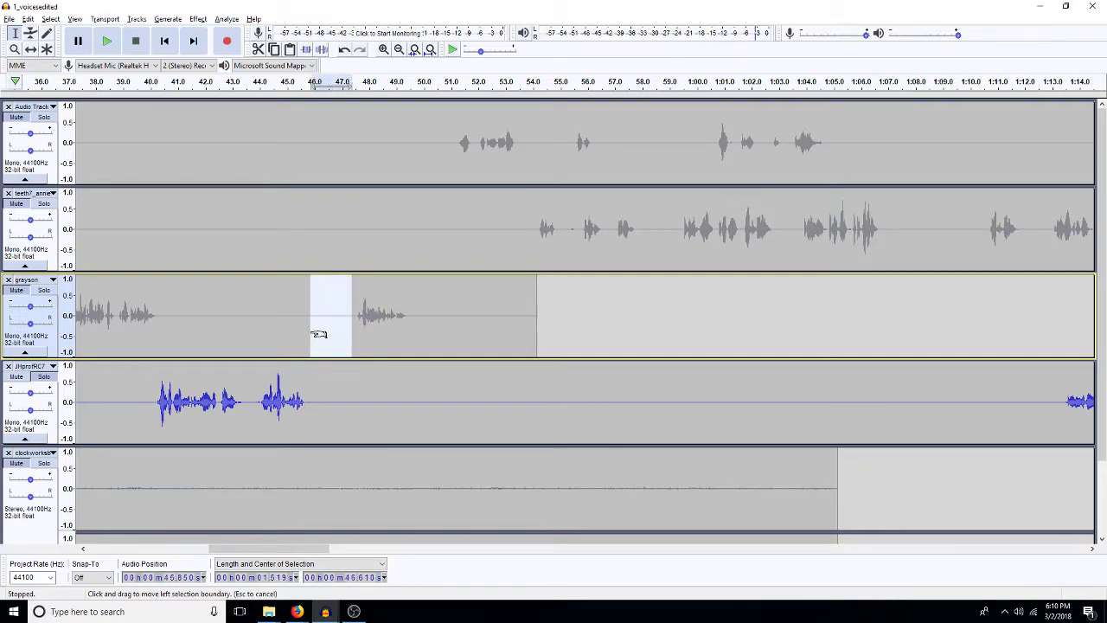
{"action": "key", "text": "Delete"}
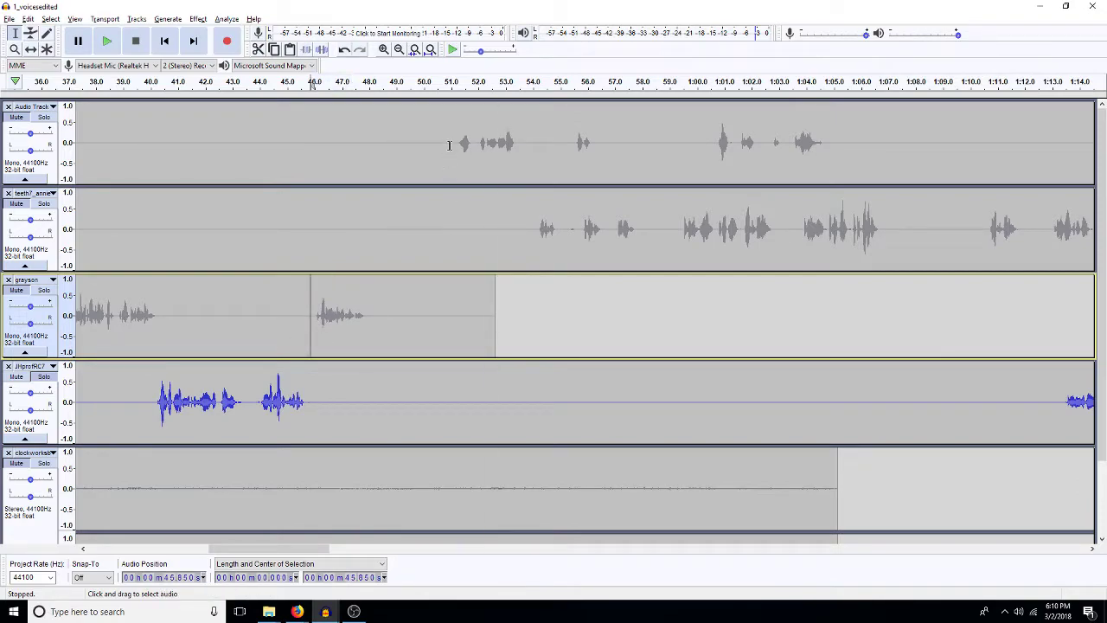
Step: Delete the first track's silence from about 48.3 to 51.1 s, and paste 5.3 s of silence into it at about 51.5 s
{"action": "left_click_drag", "start_coordinate": [454, 145], "coordinate": [375, 160]}
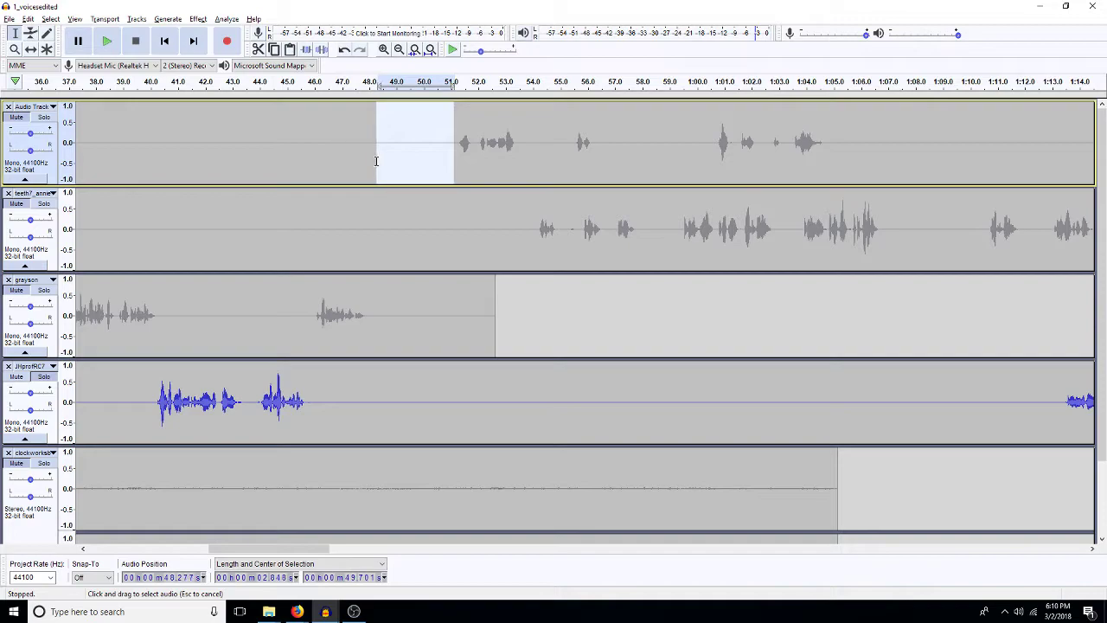
{"action": "key", "text": "Delete"}
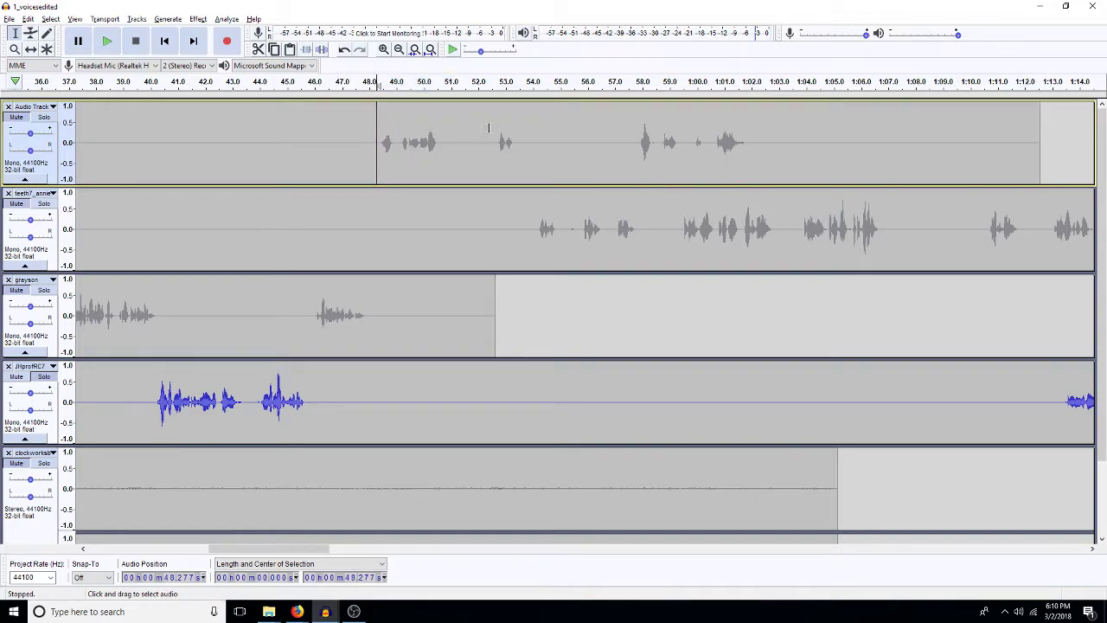
{"action": "left_click", "coordinate": [466, 156]}
{"action": "key", "text": "ctrl+v"}
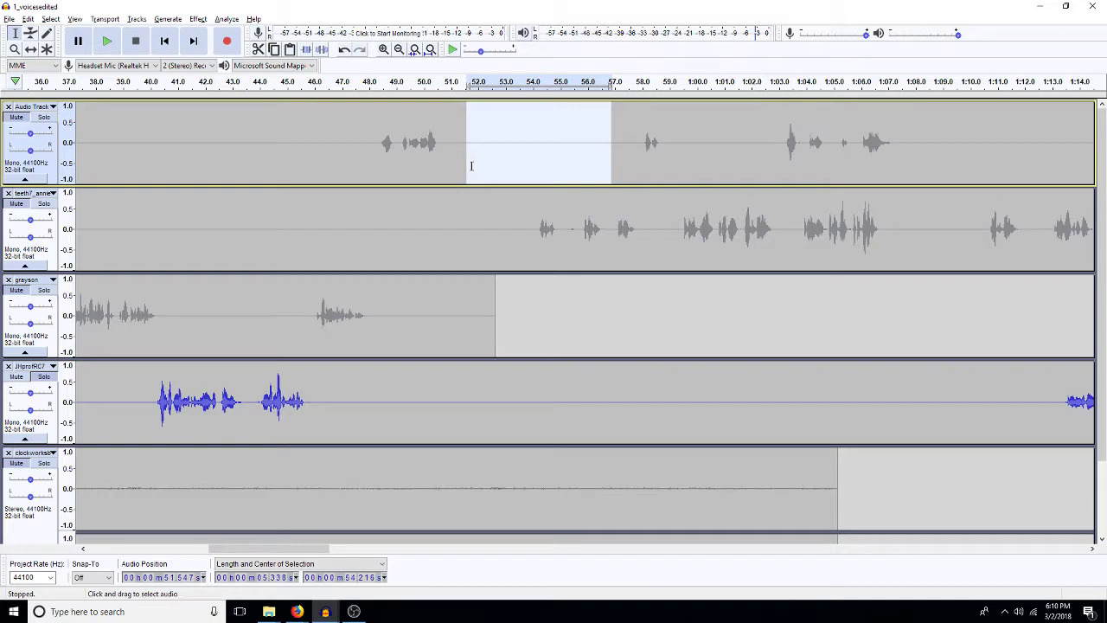
Step: Delete the second track's silence from about 50.6 to 54.2 s, then solo the track and silence its audio from about 51.5 to 55.7 s
{"action": "left_click_drag", "start_coordinate": [538, 230], "coordinate": [444, 243]}
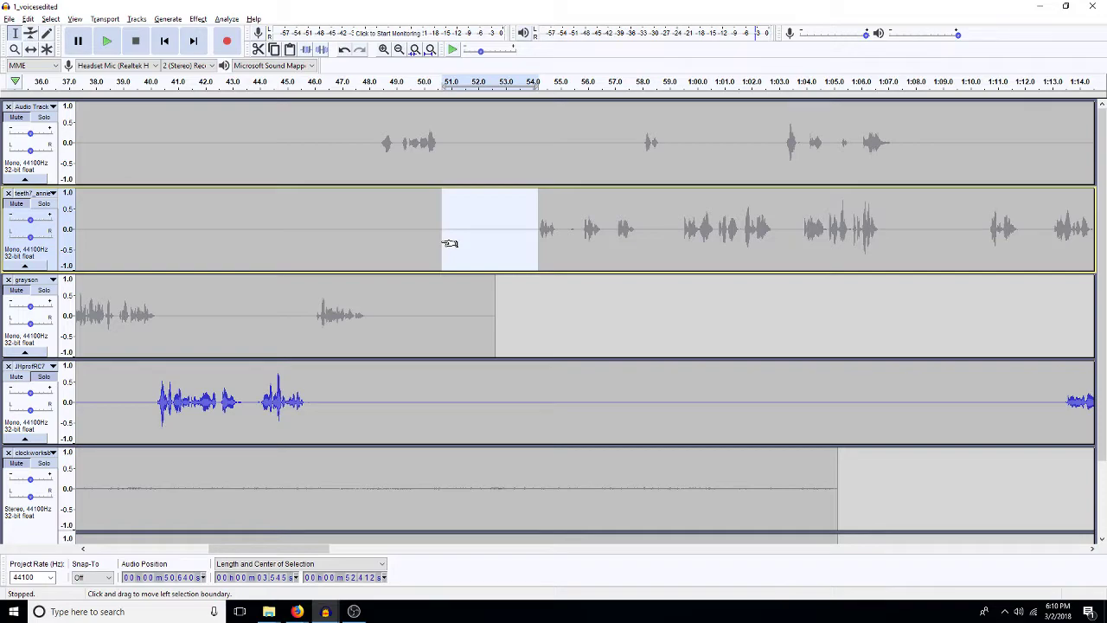
{"action": "key", "text": "Delete"}
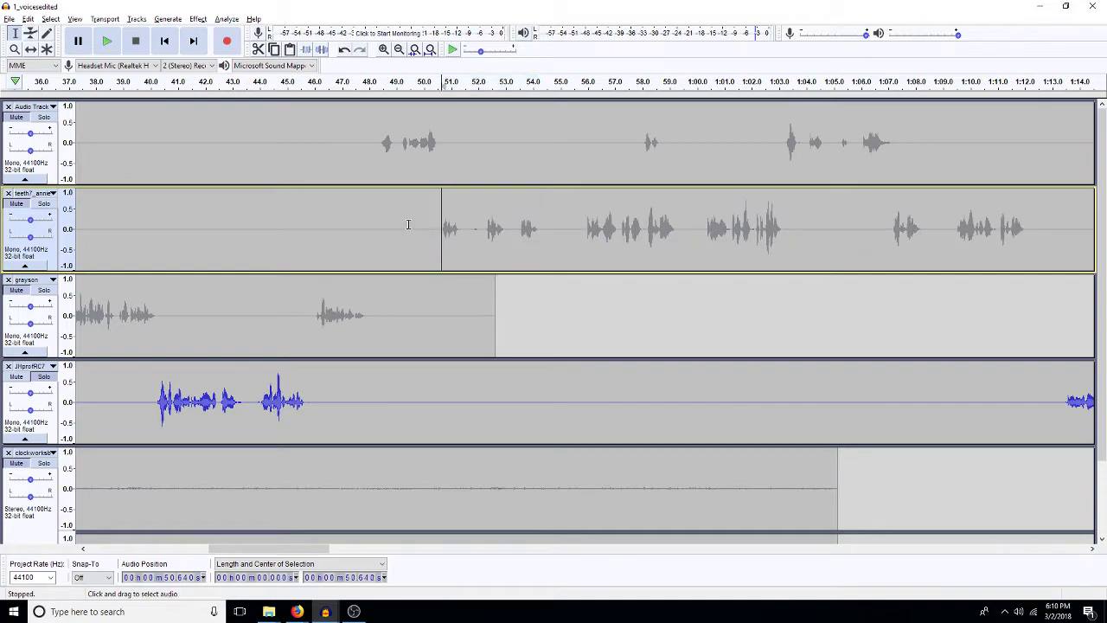
{"action": "left_click", "coordinate": [45, 203]}
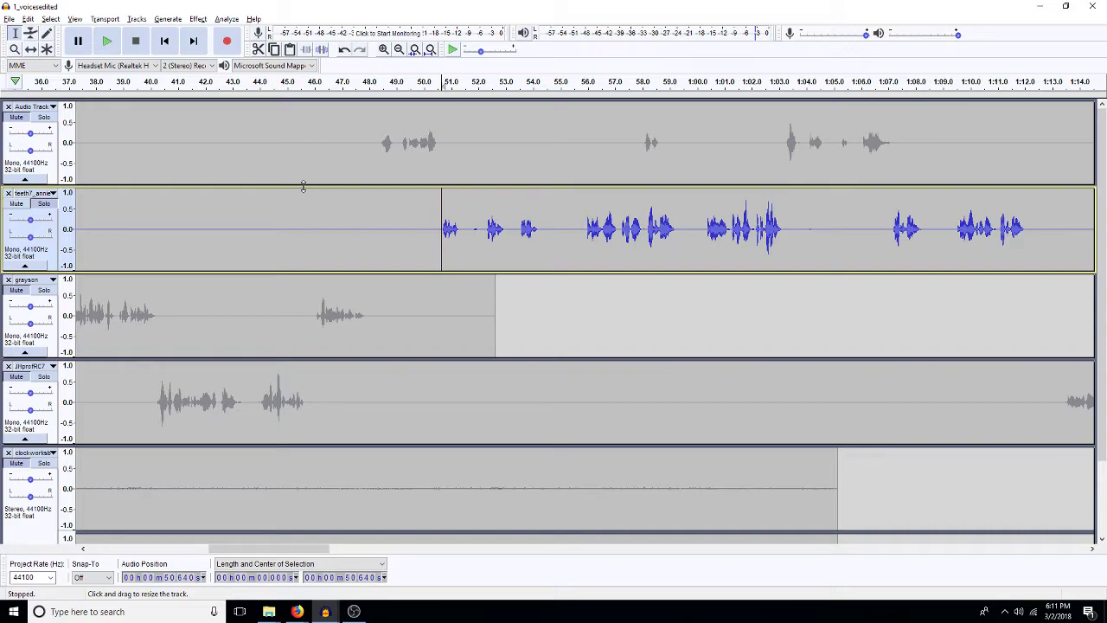
{"action": "key", "text": "space"}
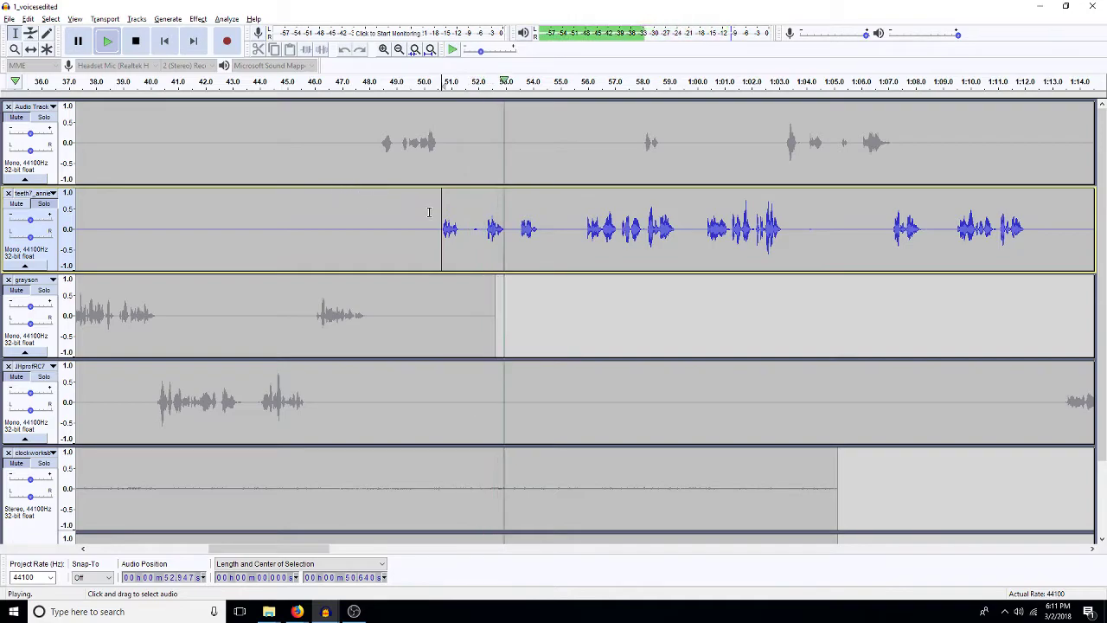
{"action": "key", "text": "space"}
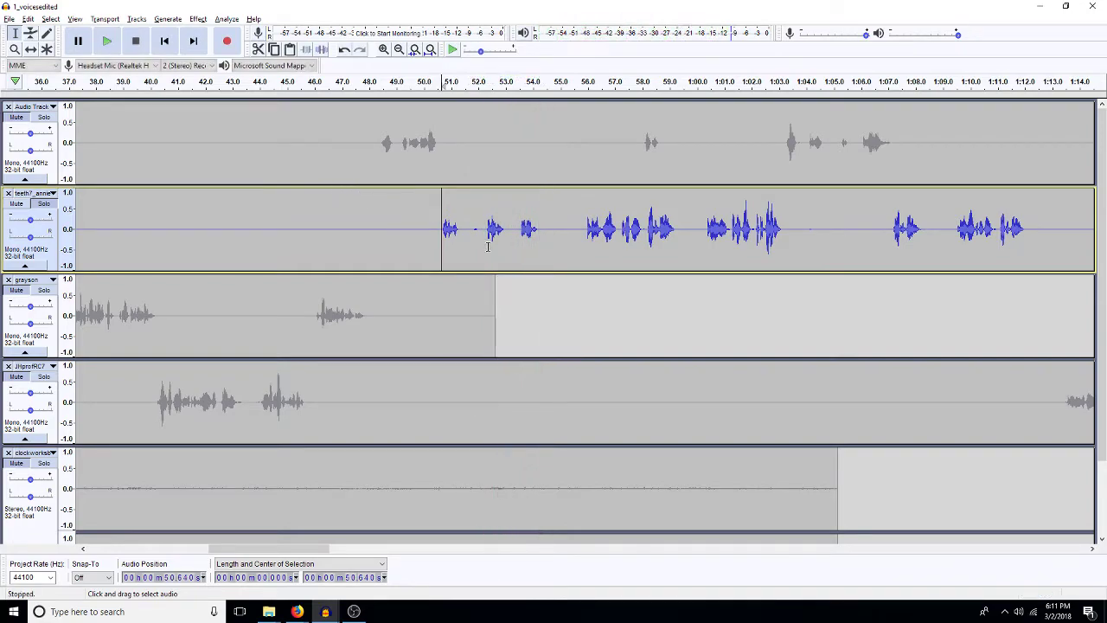
{"action": "left_click_drag", "start_coordinate": [465, 230], "coordinate": [578, 250]}
{"action": "key", "text": "ctrl+l"}
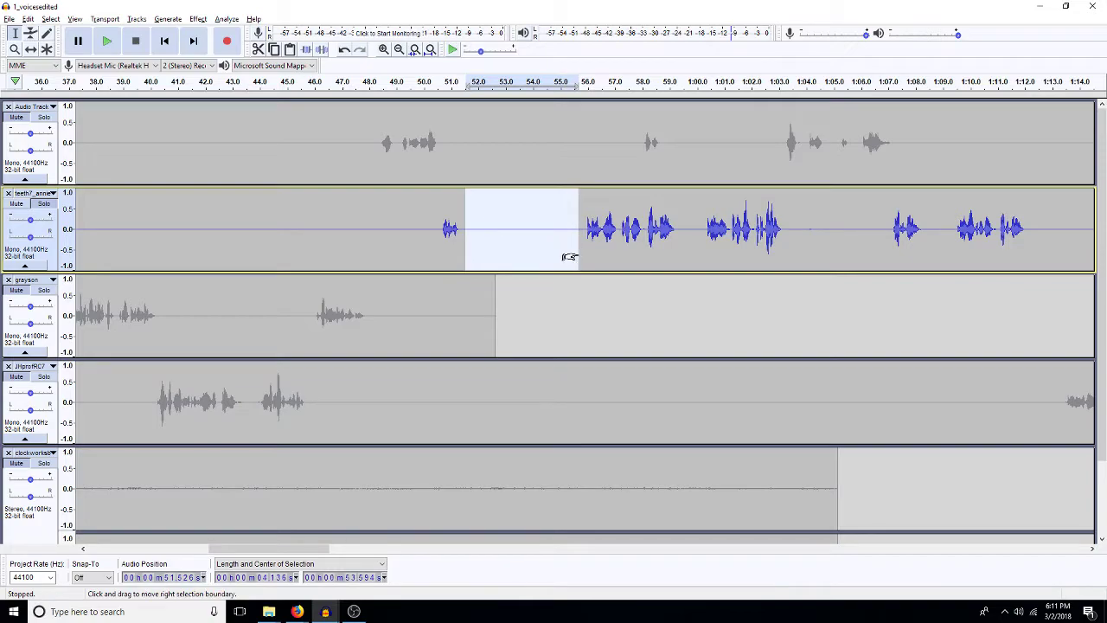
{"action": "left_click", "coordinate": [553, 230]}
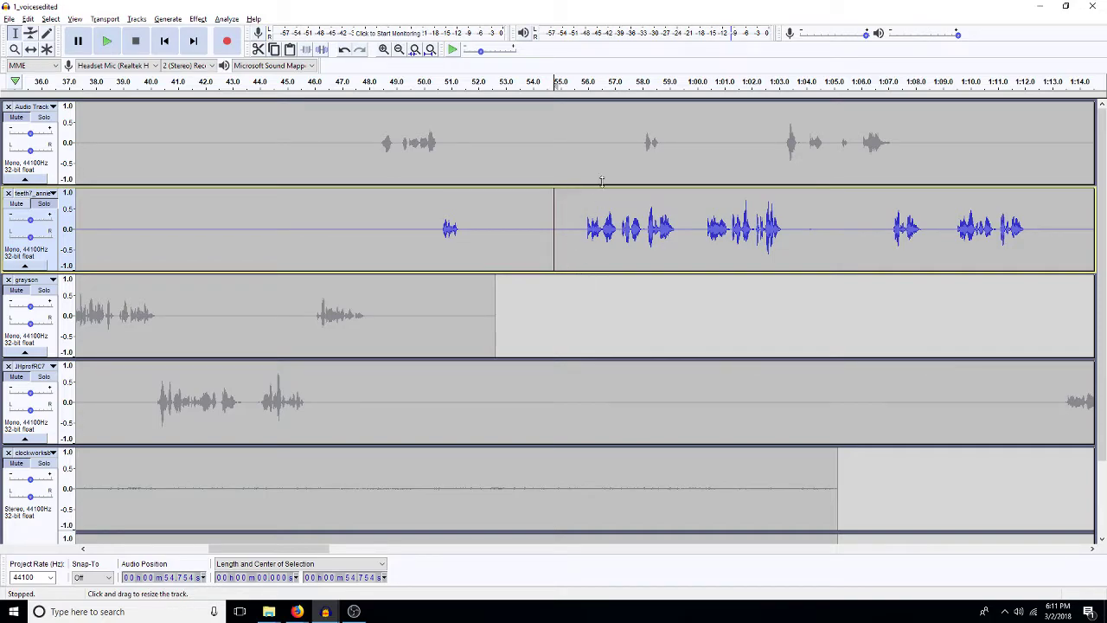
Step: Delete the first track's silence from about 51.5 to 58.0 s, and paste 5.3 s of silence into it at about 54.9 s
{"action": "left_click_drag", "start_coordinate": [641, 144], "coordinate": [463, 169]}
{"action": "key", "text": "Delete"}
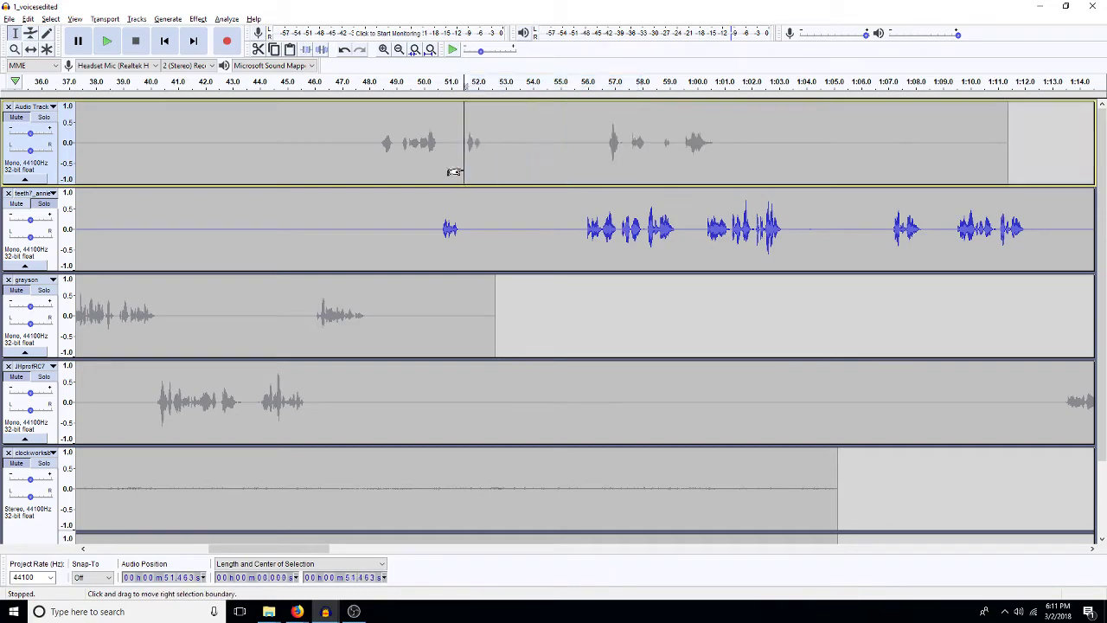
{"action": "left_click", "coordinate": [557, 145]}
{"action": "key", "text": "ctrl+v"}
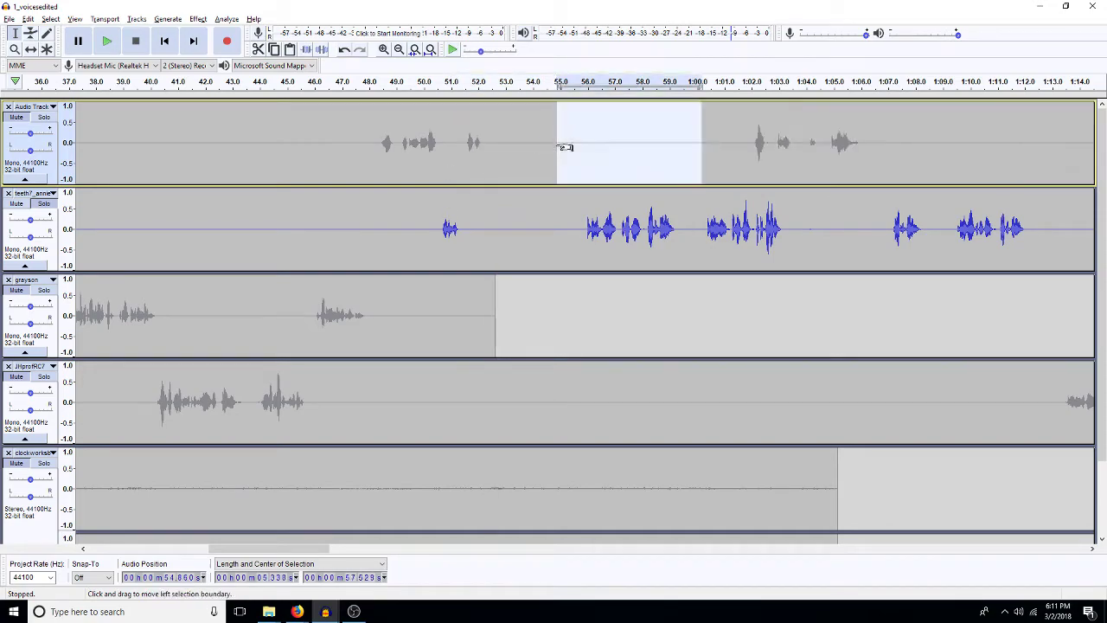
Step: Delete the second track's silence from about 52.2 to 55.9 s, and silence its audio from about 56.5 to 59.7 s
{"action": "left_click_drag", "start_coordinate": [585, 229], "coordinate": [480, 237]}
{"action": "key", "text": "Delete"}
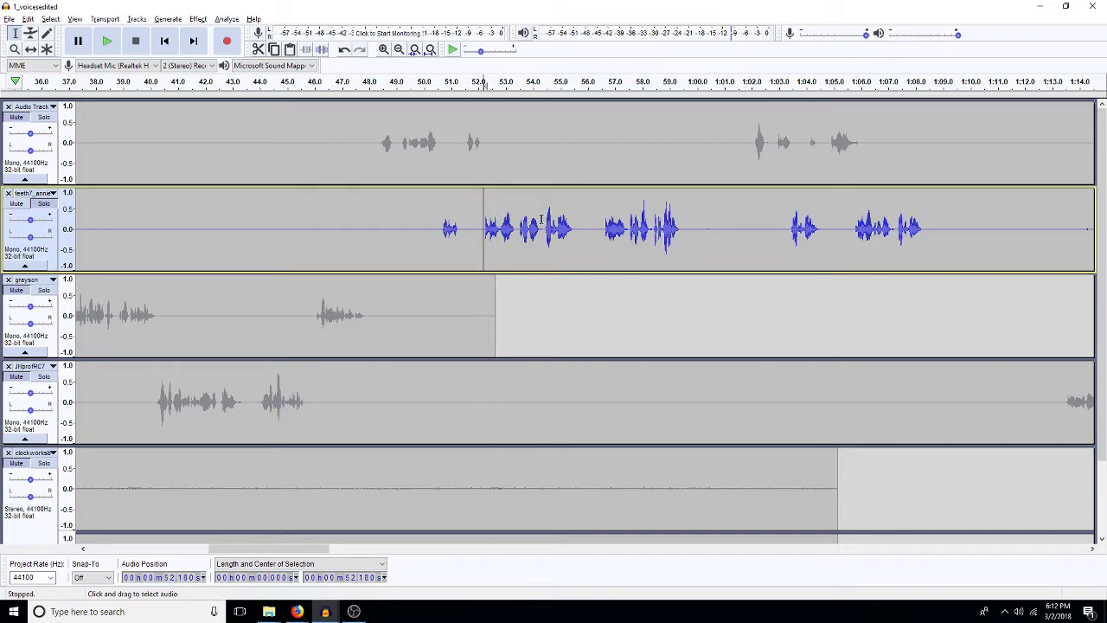
{"action": "key", "text": "space"}
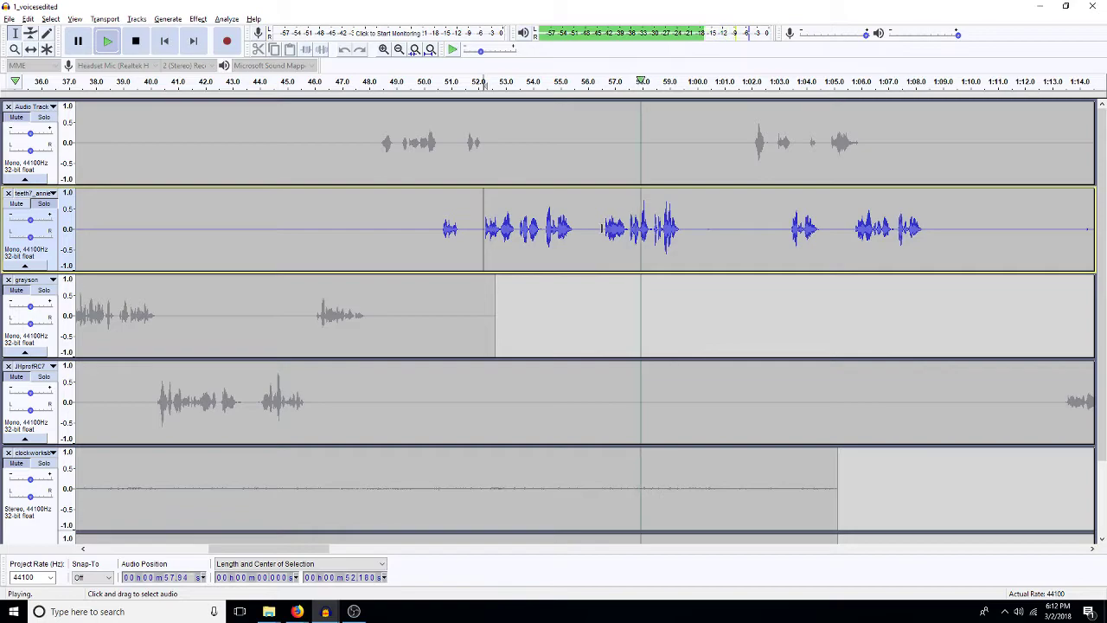
{"action": "left_click_drag", "start_coordinate": [583, 228], "coordinate": [600, 273]}
{"action": "key", "text": "space"}
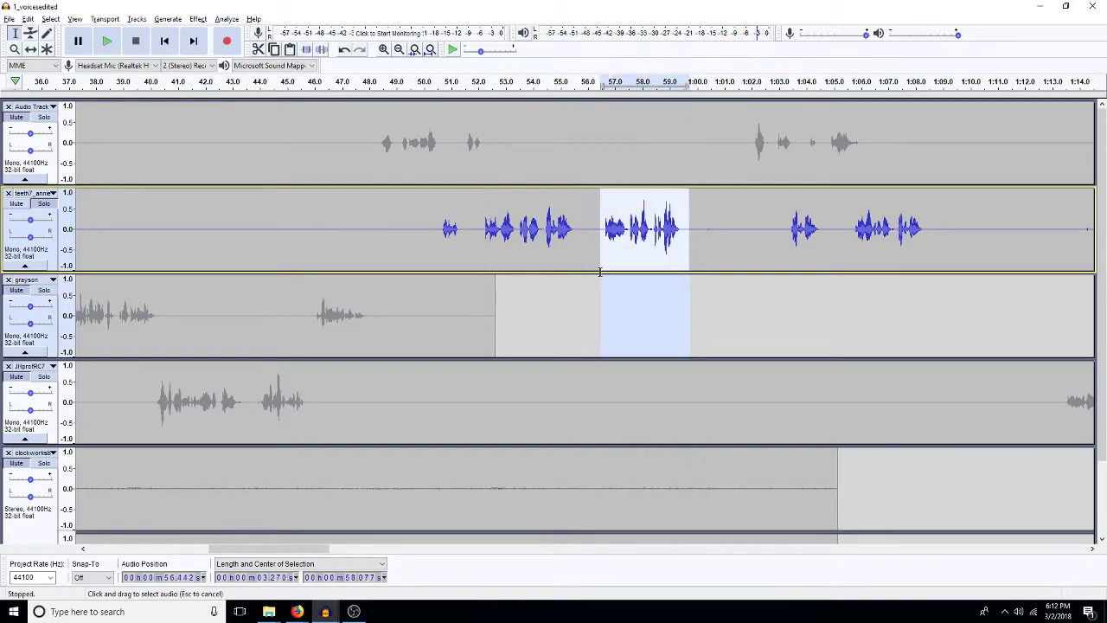
{"action": "key", "text": "ctrl+l"}
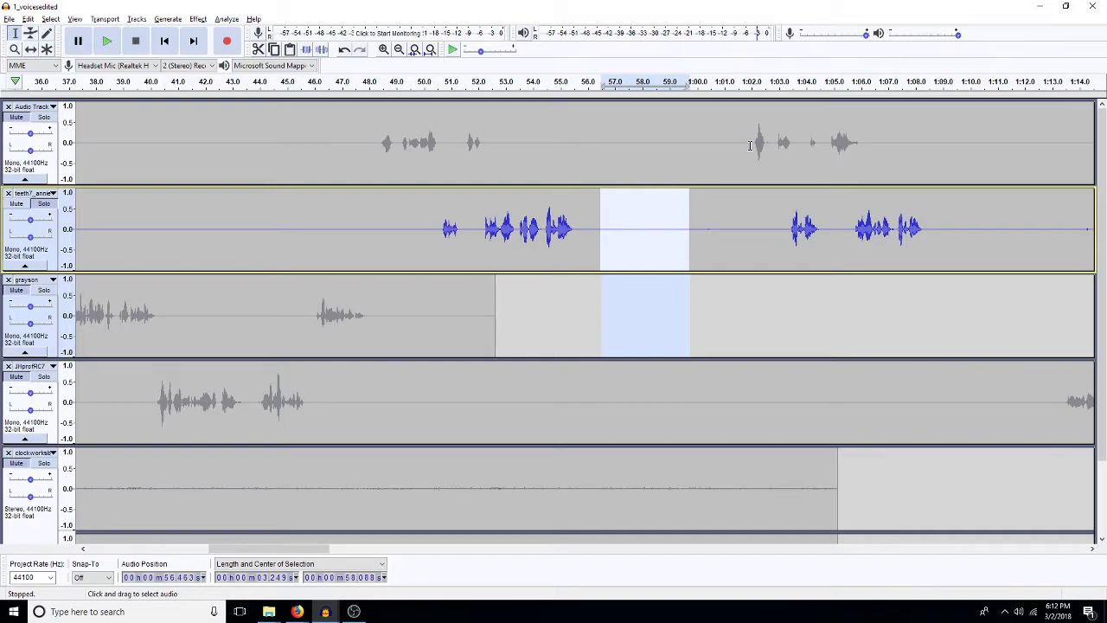
Step: Delete the fourth track's long silence from about 55.9 s to 1:13.2
{"action": "scroll", "coordinate": [672, 298], "scroll_direction": "down", "scroll_amount": 2}
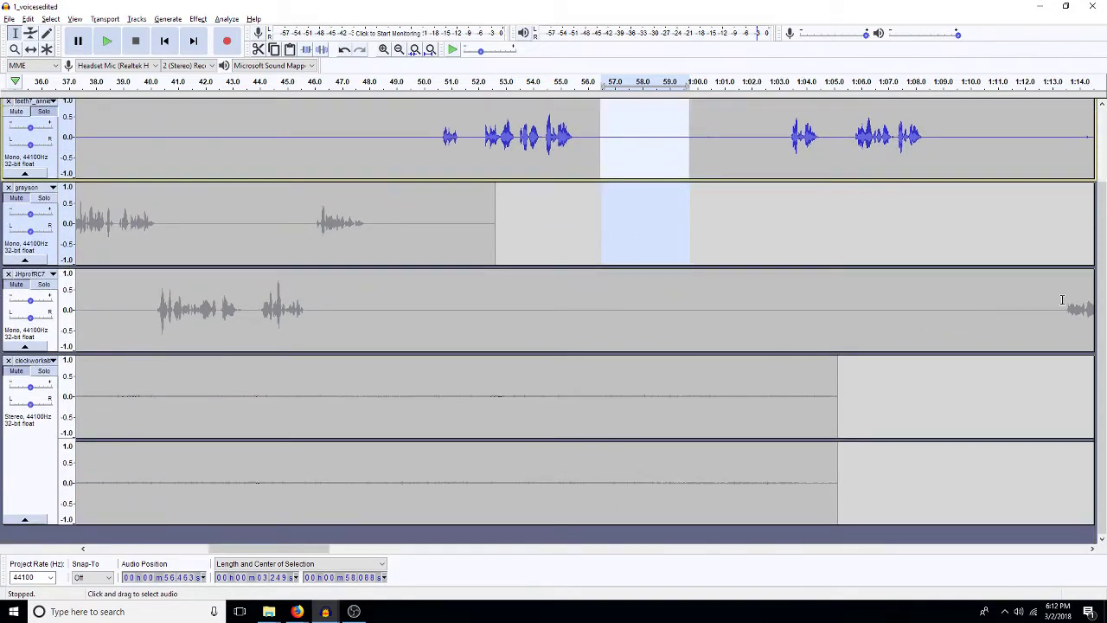
{"action": "mouse_move", "coordinate": [1055, 313]}
{"action": "left_mouse_down"}
{"action": "mouse_move", "coordinate": [746, 338]}
{"action": "mouse_move", "coordinate": [600, 319]}
{"action": "mouse_move", "coordinate": [609, 299]}
{"action": "mouse_move", "coordinate": [1046, 310]}
{"action": "left_mouse_up"}
{"action": "left_click", "coordinate": [598, 300]}
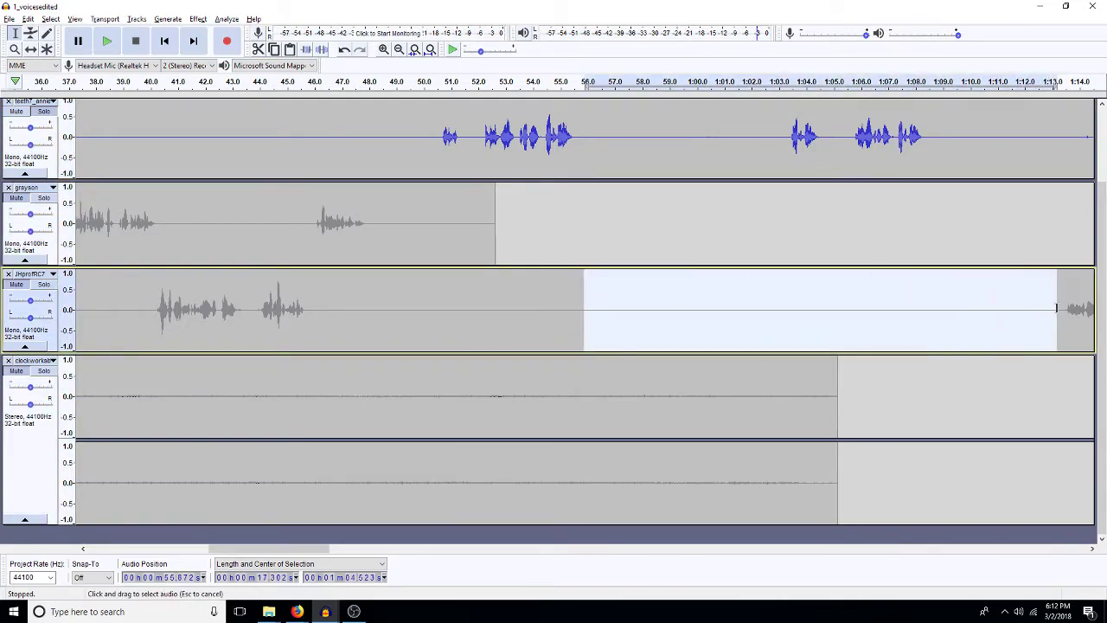
{"action": "key", "text": "Delete"}
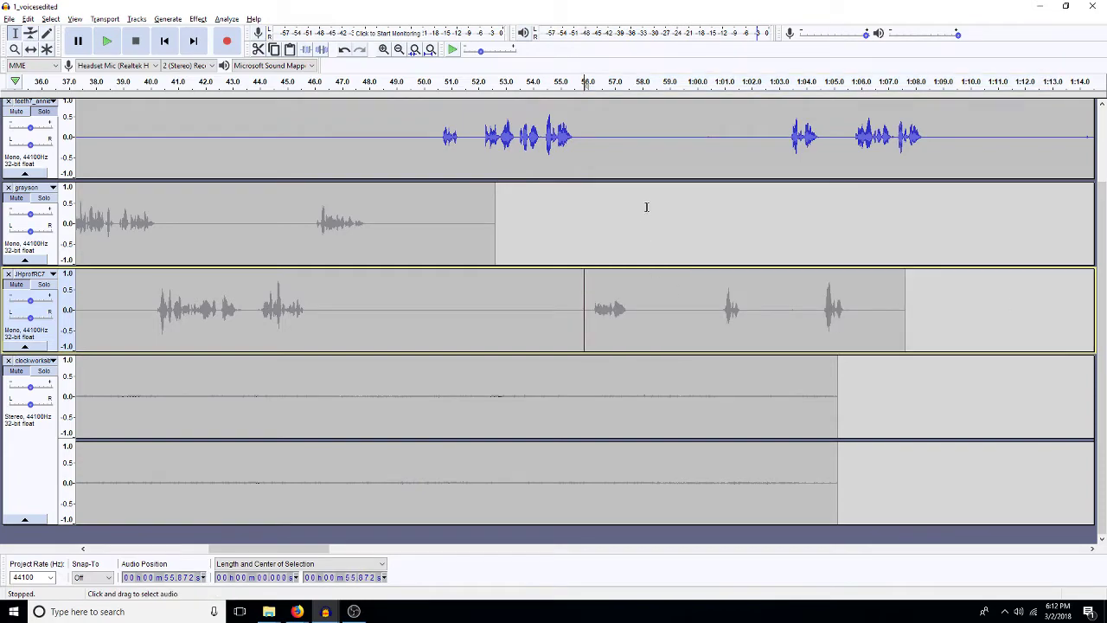
Step: Solo the fourth track, listen from about 55.9 s, and delete its extra takes from about 58.3 s to the track's end
{"action": "left_click", "coordinate": [41, 285]}
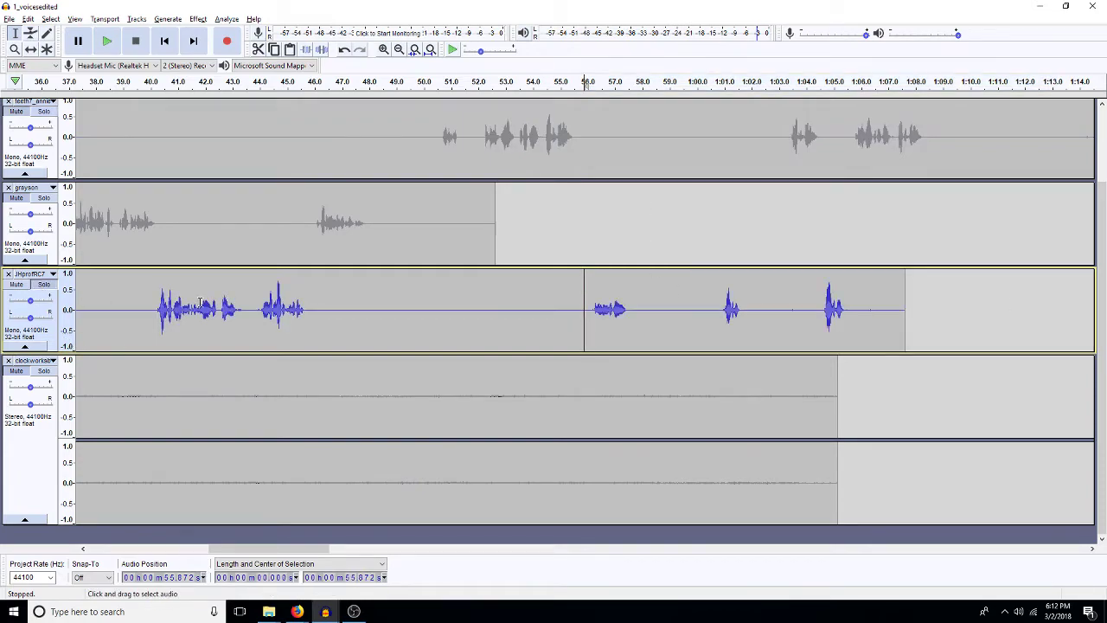
{"action": "key", "text": "space"}
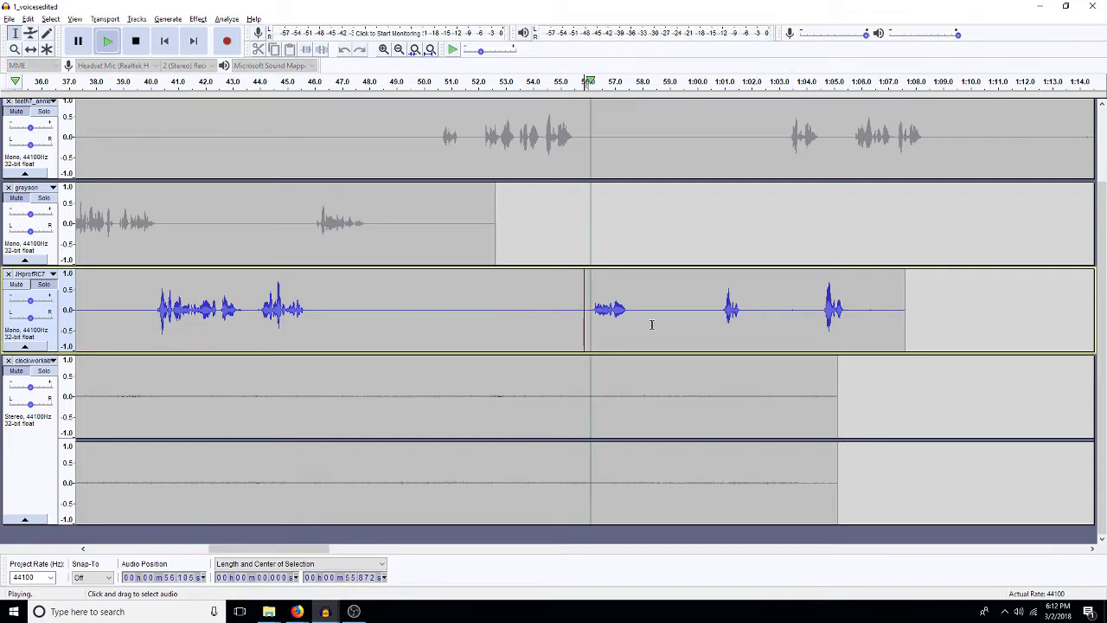
{"action": "left_click", "coordinate": [720, 309]}
{"action": "left_click", "coordinate": [818, 310]}
{"action": "key", "text": "space"}
{"action": "left_click_drag", "start_coordinate": [915, 303], "coordinate": [650, 318]}
{"action": "key", "text": "Delete"}
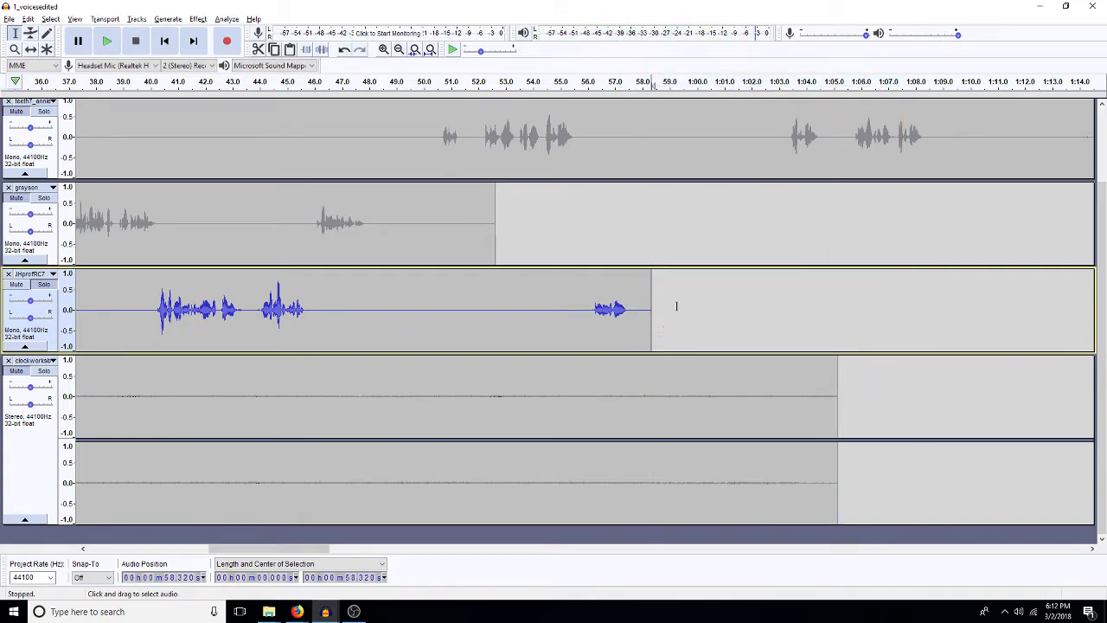
Step: Listen to the second track's takes in solo, and delete its audio from about 52.2 s to 1:05.6
{"action": "scroll", "coordinate": [676, 306], "scroll_direction": "up", "scroll_amount": 2}
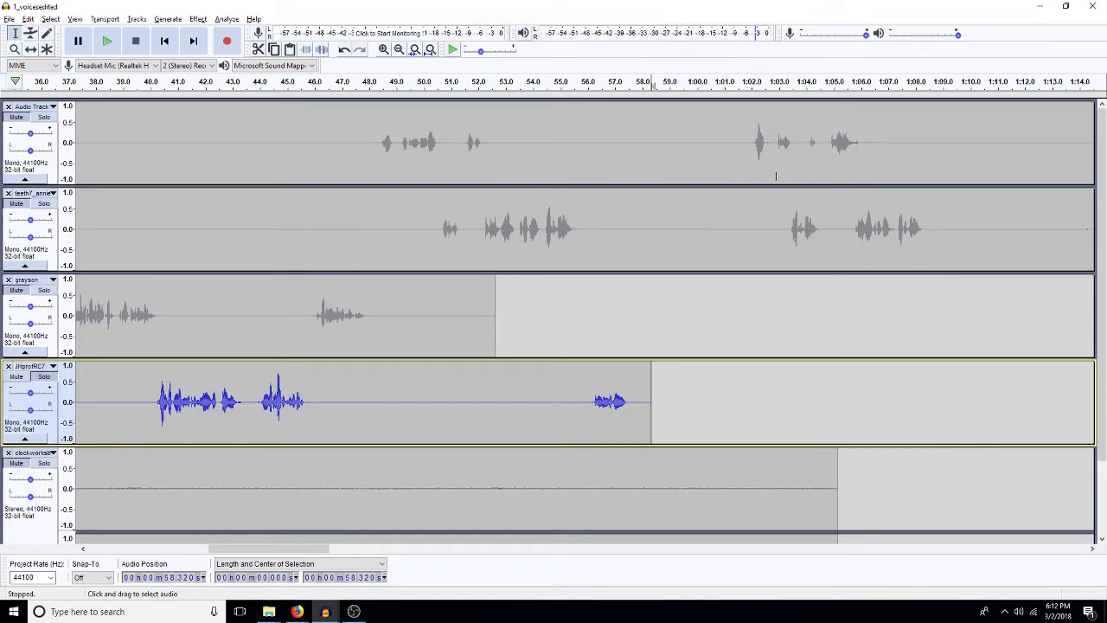
{"action": "left_click", "coordinate": [786, 227]}
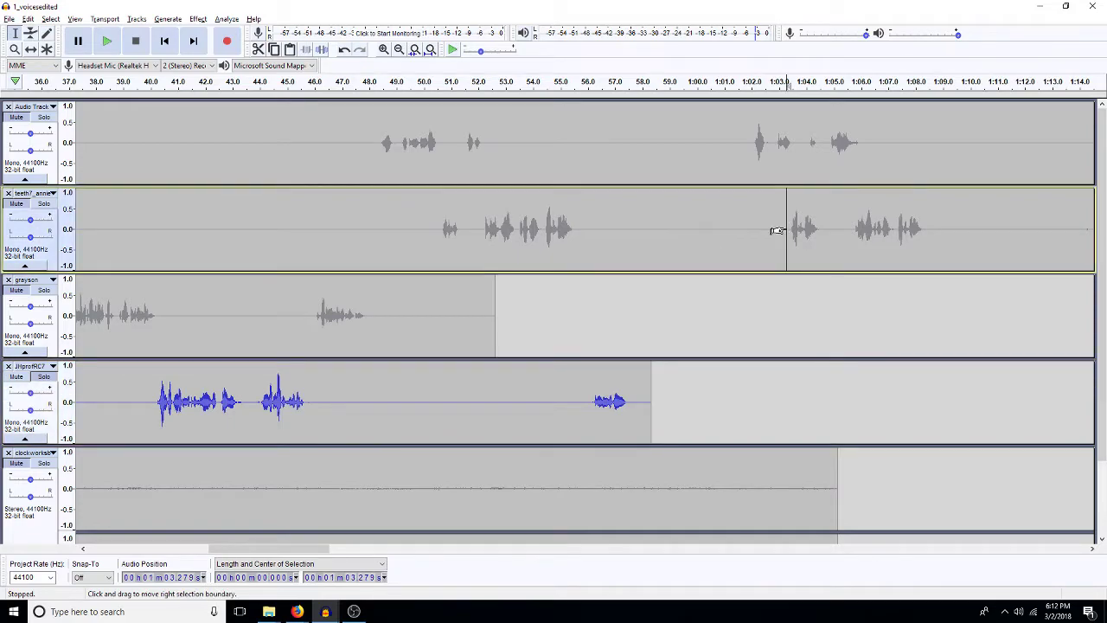
{"action": "left_click", "coordinate": [44, 206]}
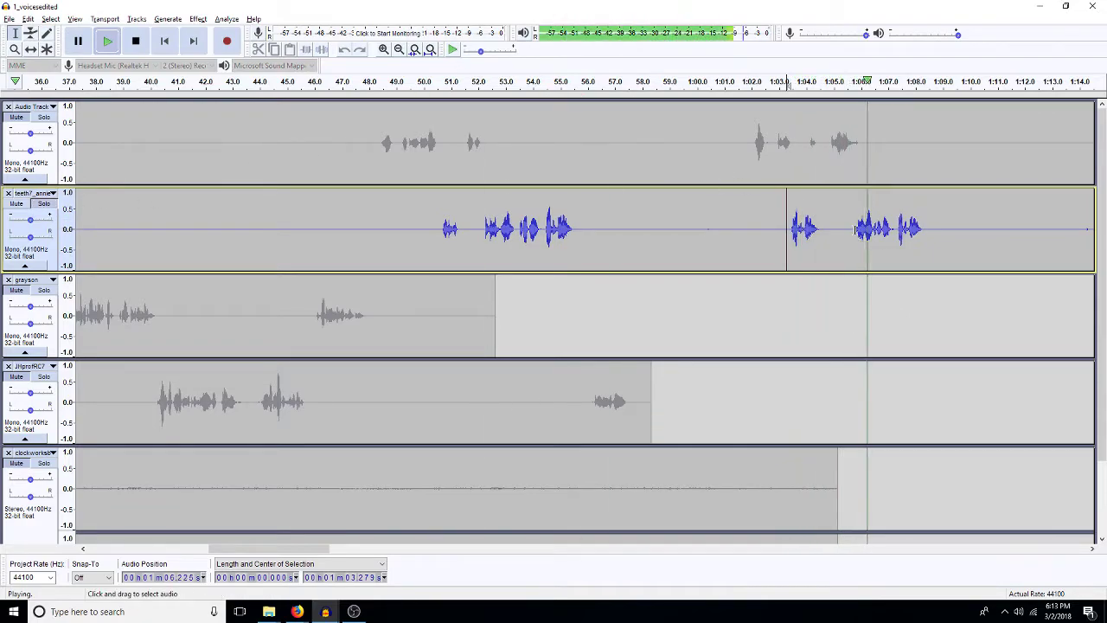
{"action": "left_click_drag", "start_coordinate": [848, 228], "coordinate": [487, 256]}
{"action": "key", "text": "space"}
{"action": "key", "text": "space"}
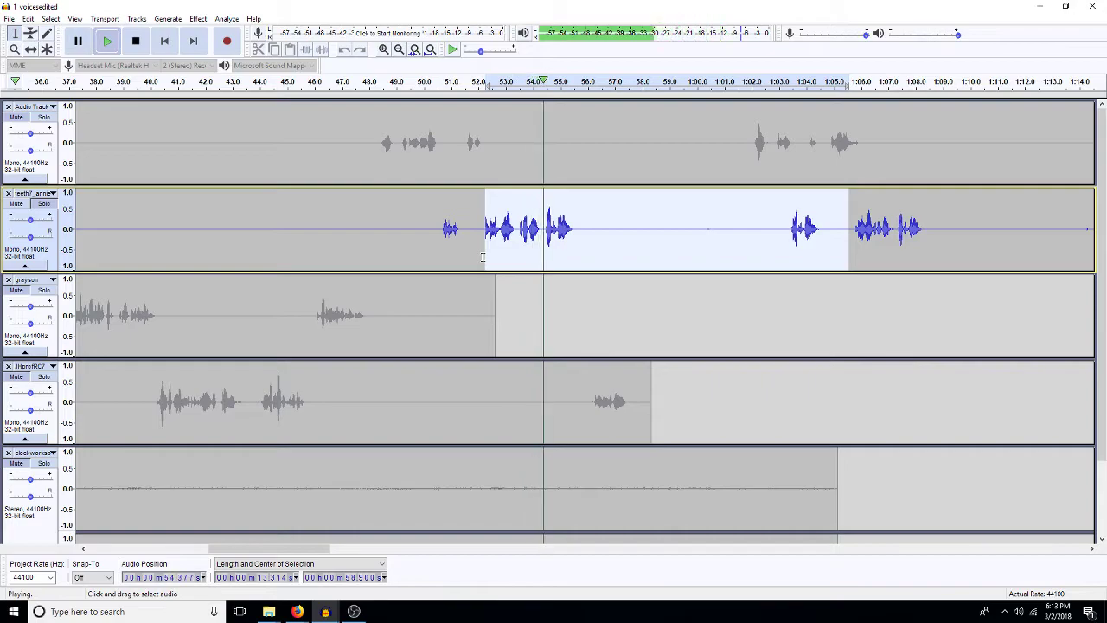
{"action": "key", "text": "space"}
{"action": "key", "text": "Delete"}
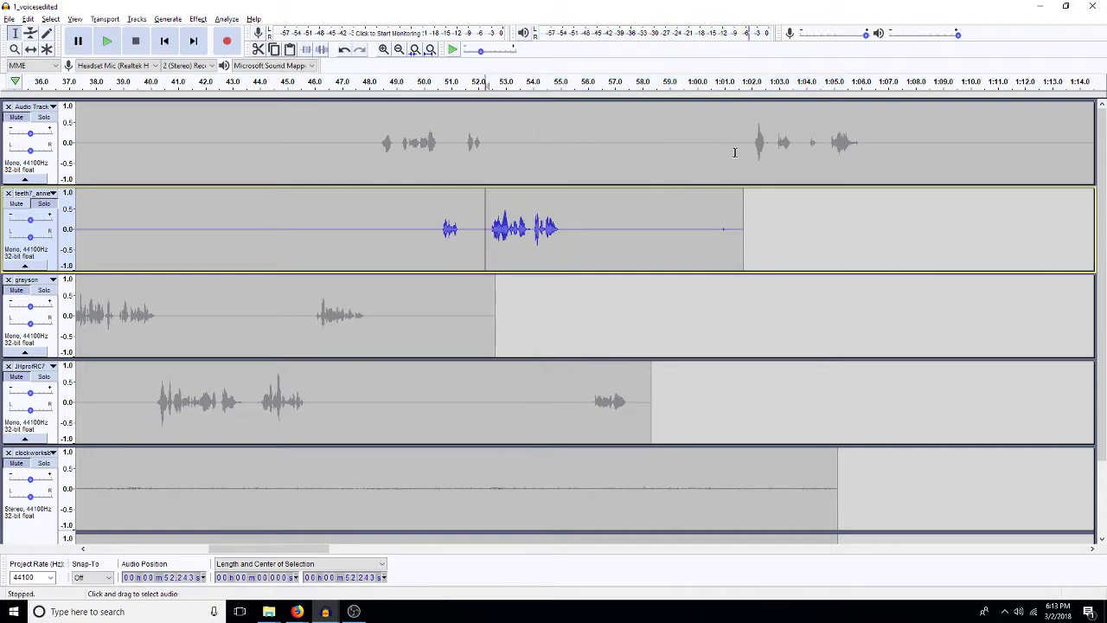
Step: Delete the fourth track's silence from about 55.5 to 56.0 s, and remove the first two tracks' audio from about 56.9 s to 1:01.8
{"action": "left_click_drag", "start_coordinate": [587, 404], "coordinate": [572, 403]}
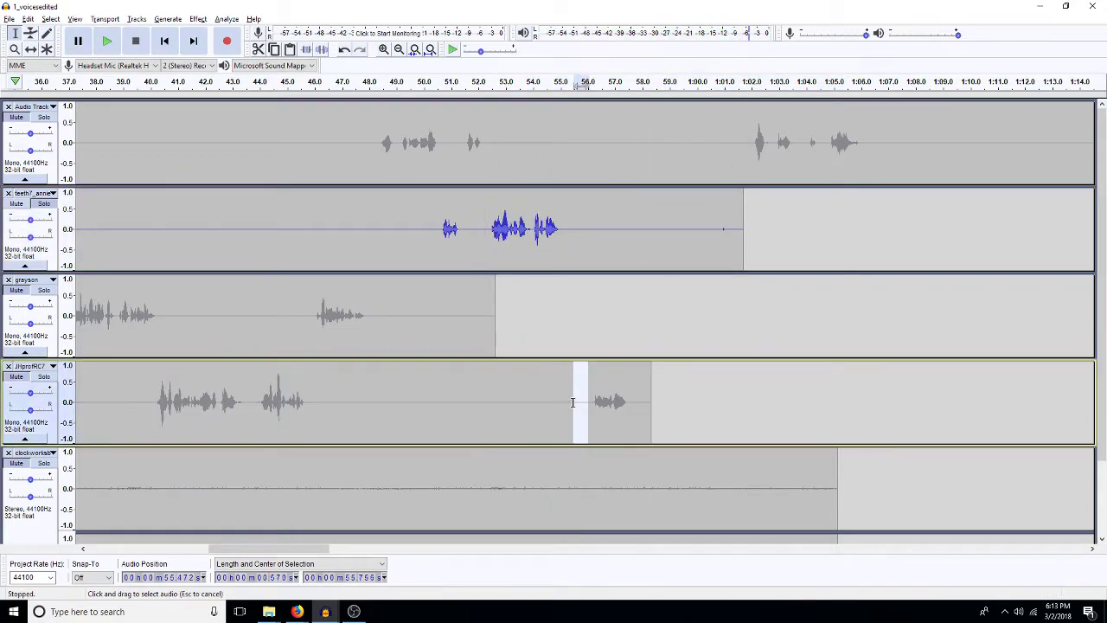
{"action": "key", "text": "Delete"}
{"action": "left_click_drag", "start_coordinate": [745, 151], "coordinate": [619, 255]}
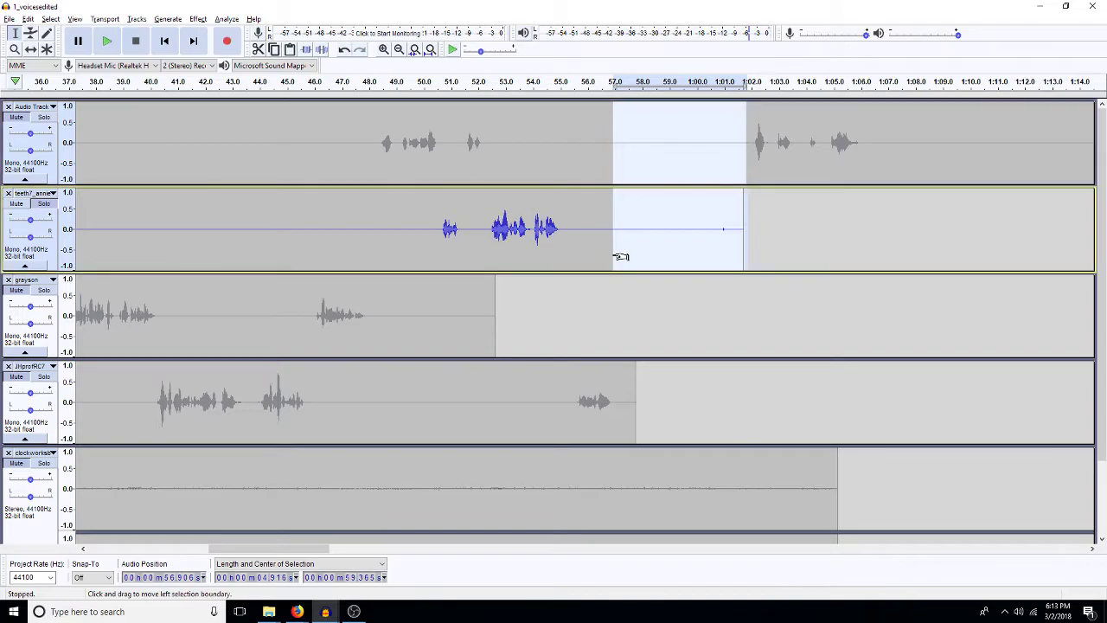
{"action": "key", "text": "Delete"}
Step: Delete the first track's trailing silence from about 1:04.6 onward, and its leftover clip from about 2:49.2 to 4:59.5
{"action": "left_click", "coordinate": [826, 143]}
{"action": "left_click_drag", "start_coordinate": [898, 162], "coordinate": [1035, 179]}
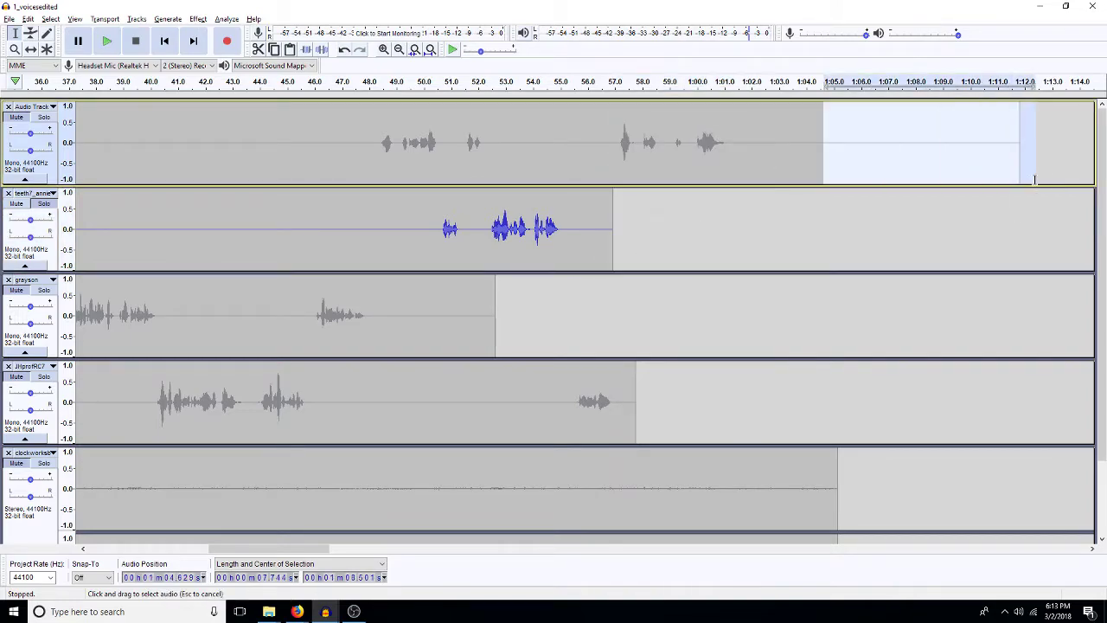
{"action": "key", "text": "Delete"}
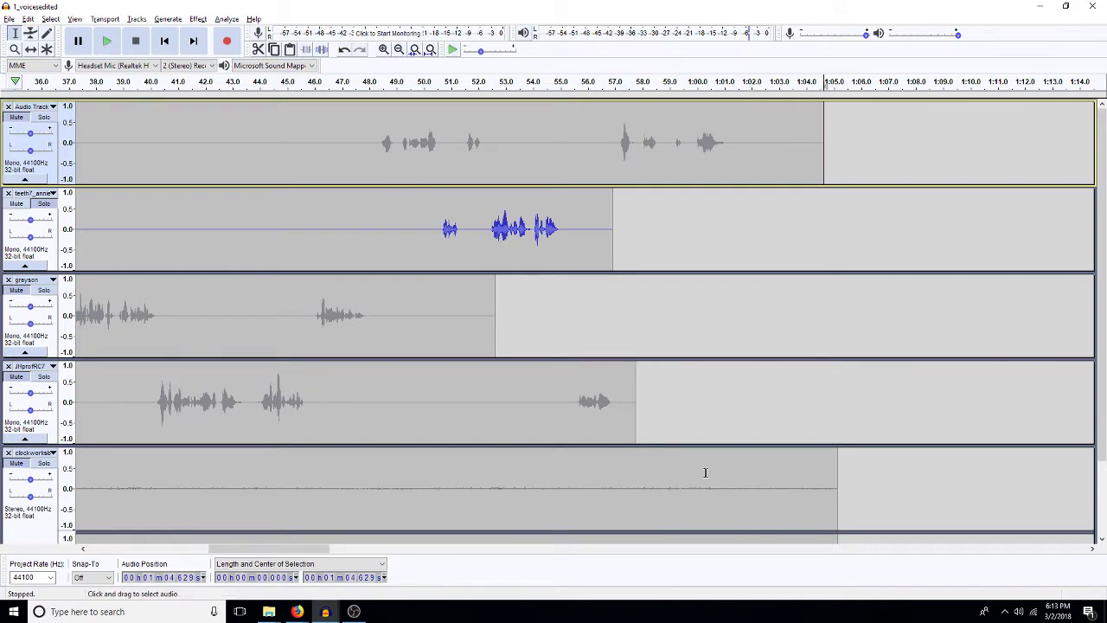
{"action": "left_click", "coordinate": [430, 50]}
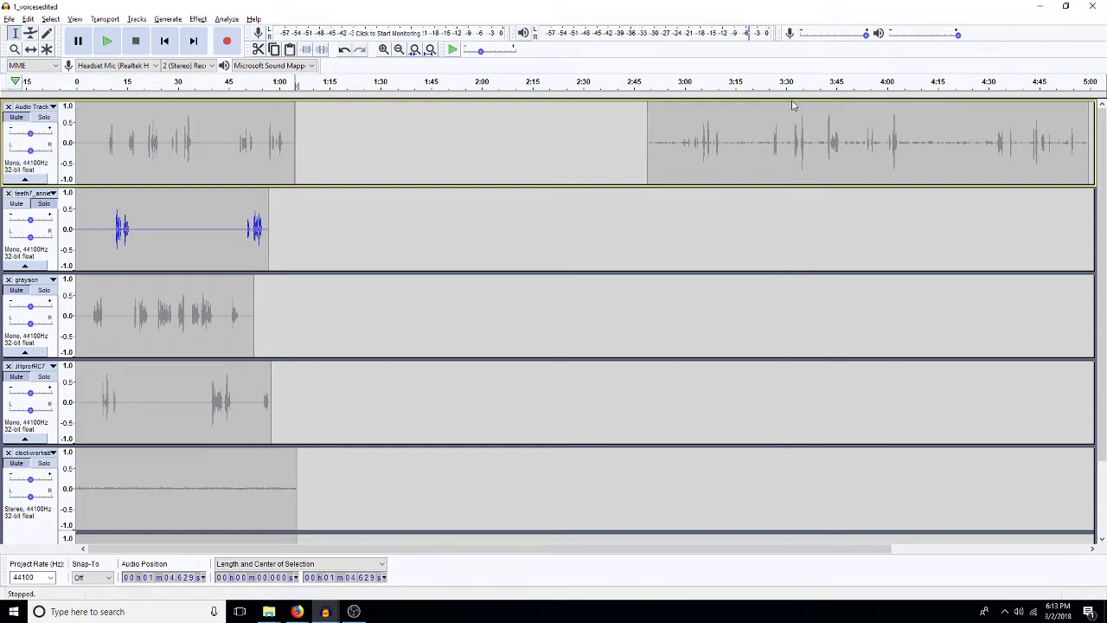
{"action": "double_click", "coordinate": [784, 158]}
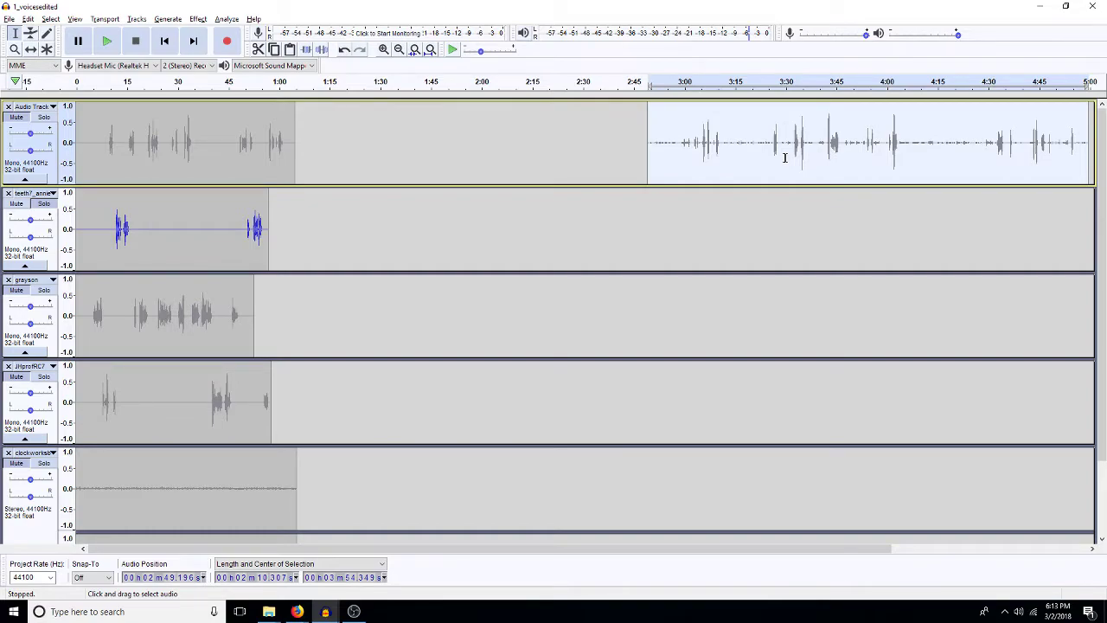
{"action": "key", "text": "Delete"}
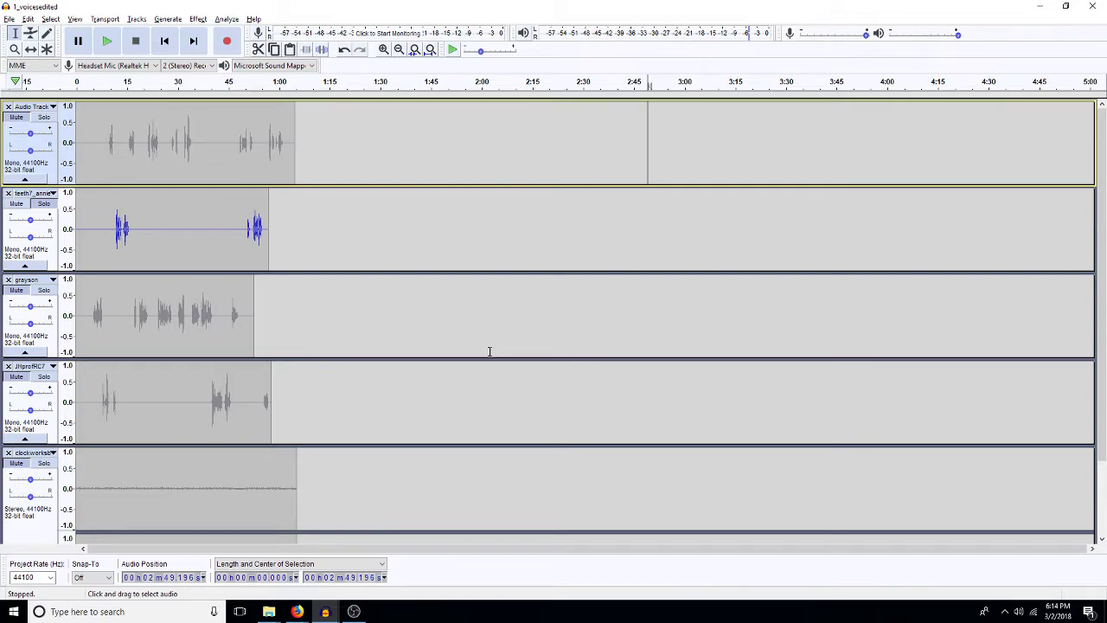
Step: Turn off solo on the second track so that all tracks play together
{"action": "key", "text": "ctrl+f"}
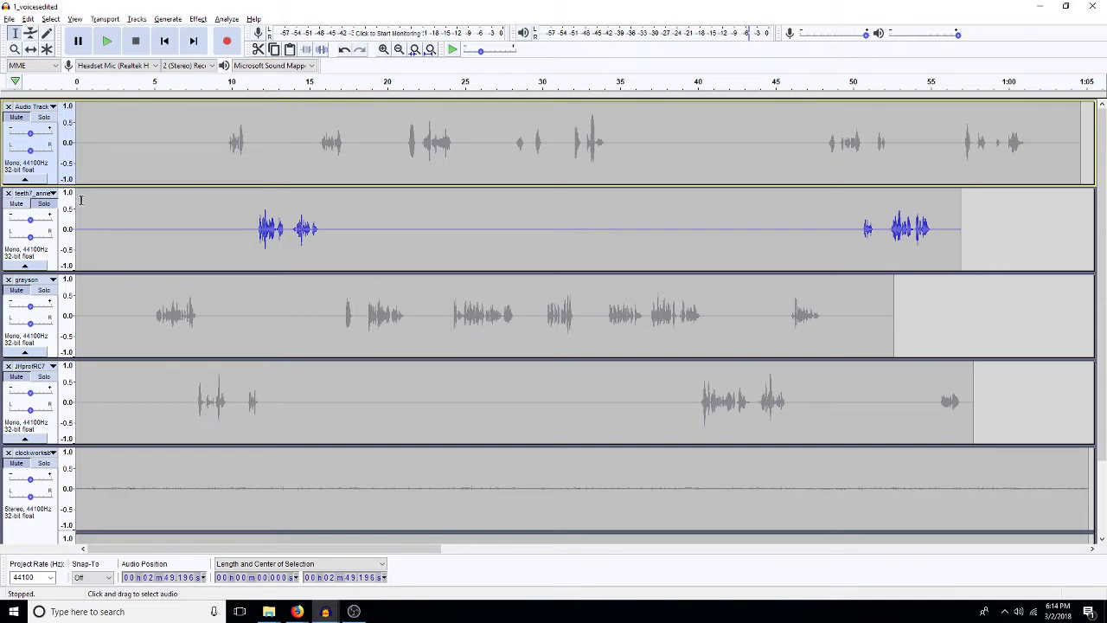
{"action": "right_click", "coordinate": [43, 201]}
{"action": "left_click", "coordinate": [150, 217]}
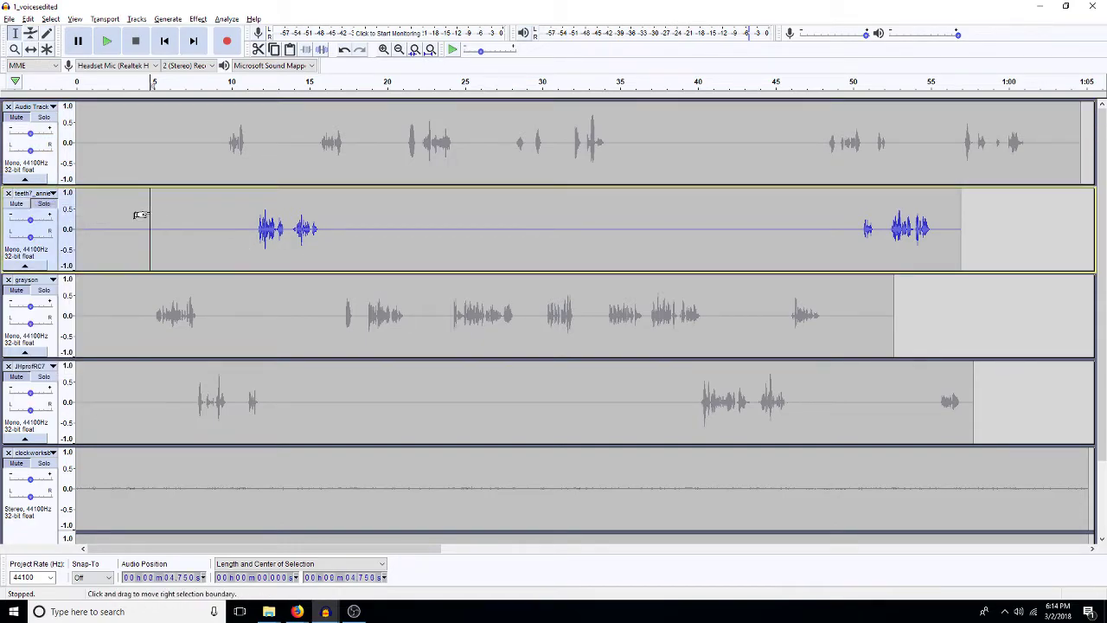
{"action": "right_click", "coordinate": [48, 214]}
{"action": "left_click", "coordinate": [212, 210]}
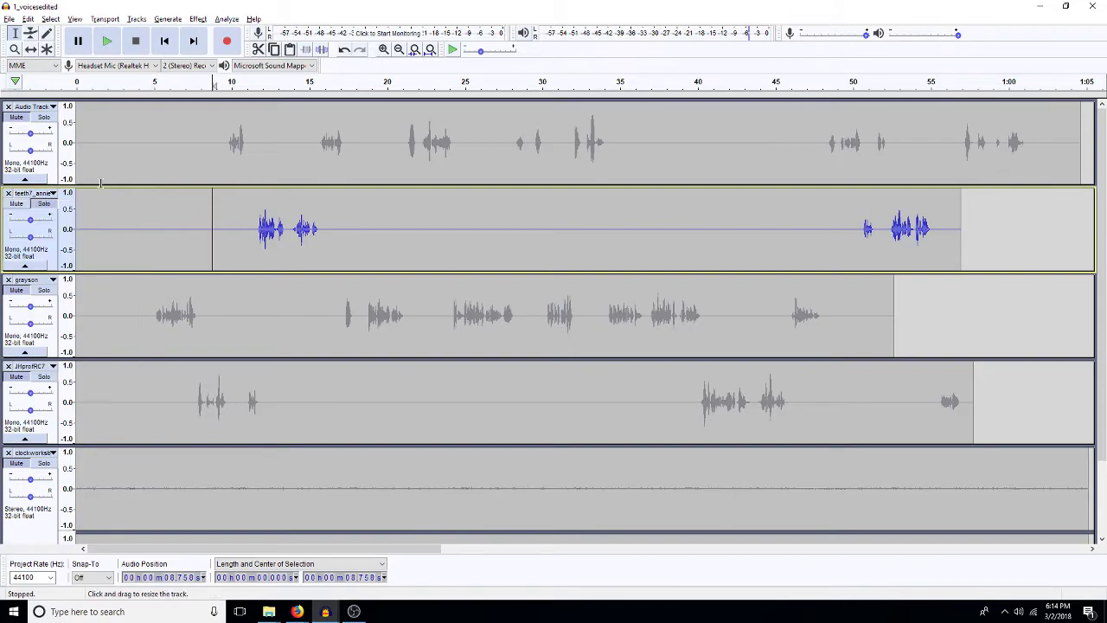
{"action": "left_click", "coordinate": [48, 205]}
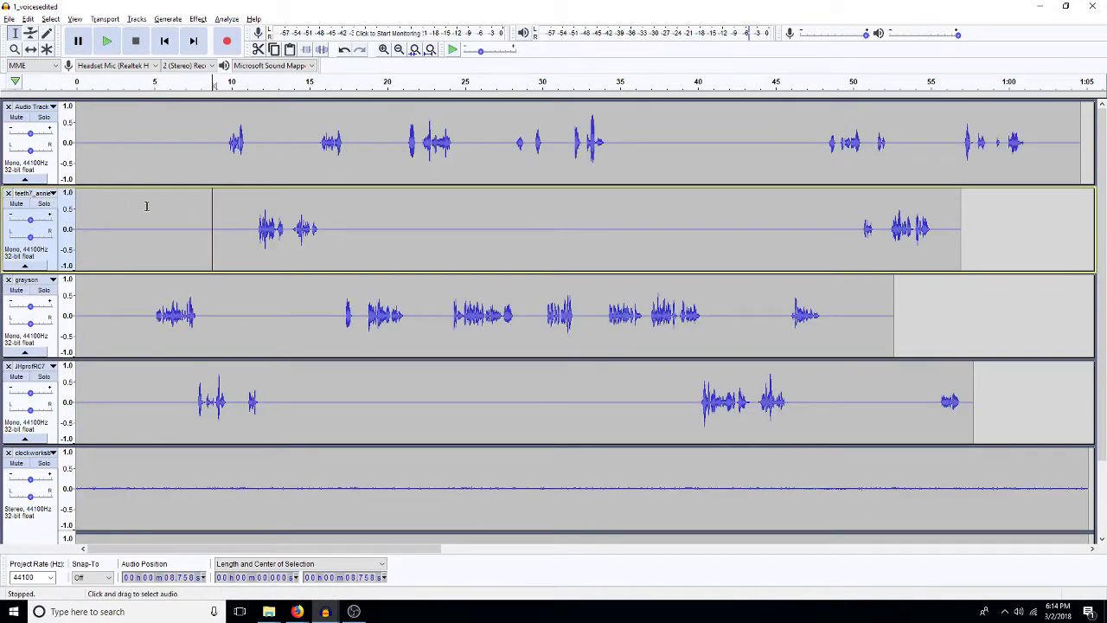
Step: Collapse the clockworks track, and play the scene from about 4.0 s to check the opening dialogue
{"action": "left_click", "coordinate": [153, 484]}
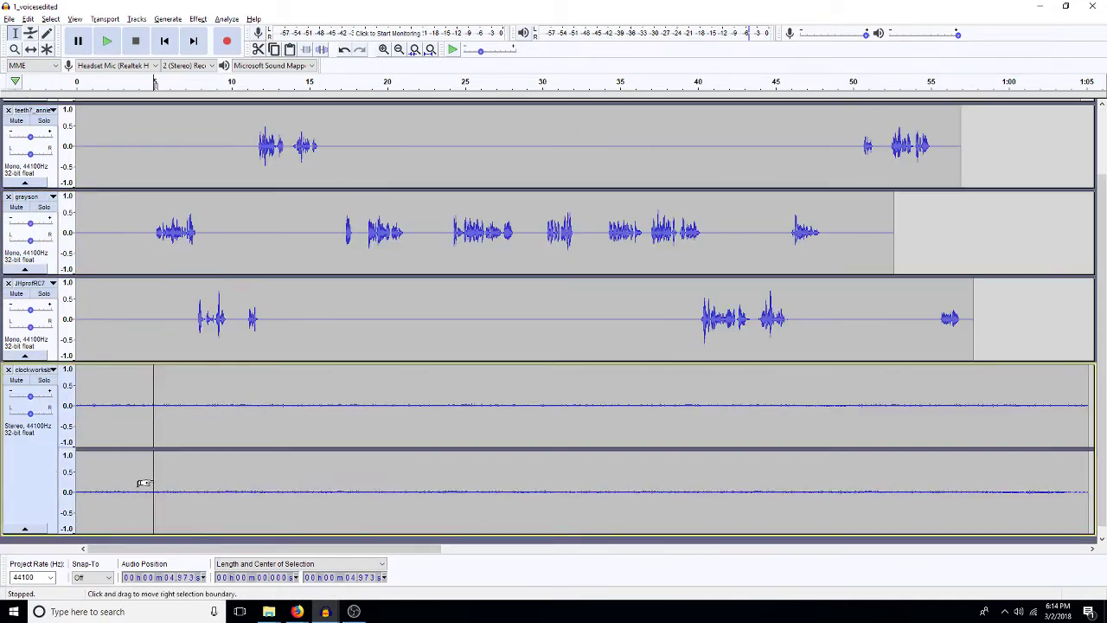
{"action": "left_click", "coordinate": [25, 529]}
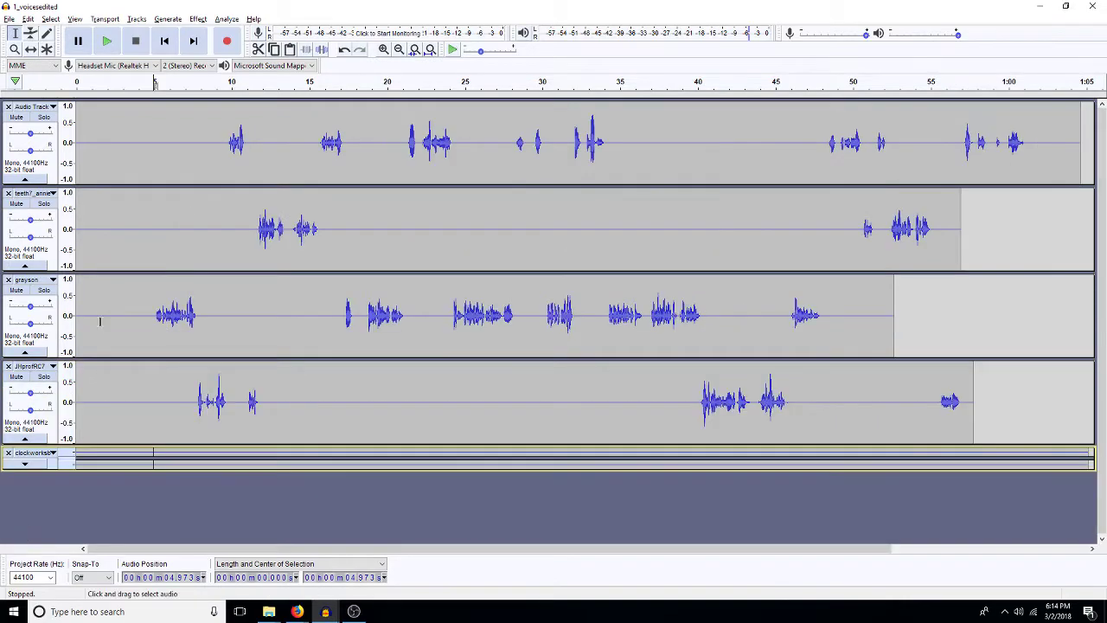
{"action": "left_click", "coordinate": [137, 316]}
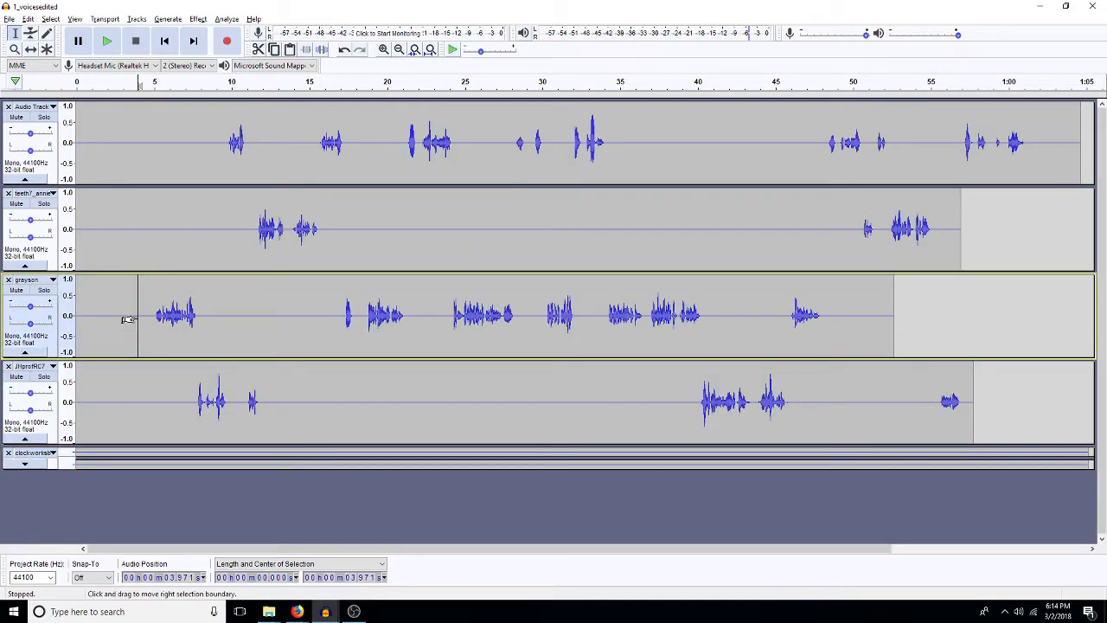
{"action": "key", "text": "space"}
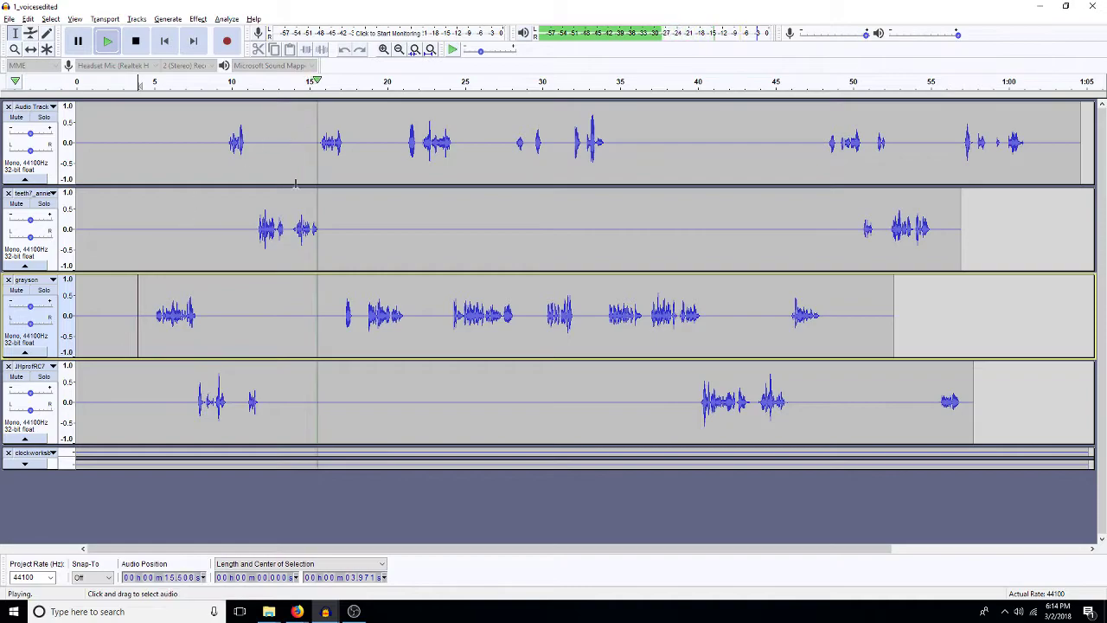
{"action": "key", "text": "space"}
Step: Delete about 11.5 to 13.9 s from the first three tracks, and the fourth track's silence from about 37.8 to 40.0 s
{"action": "left_click_drag", "start_coordinate": [291, 230], "coordinate": [256, 329]}
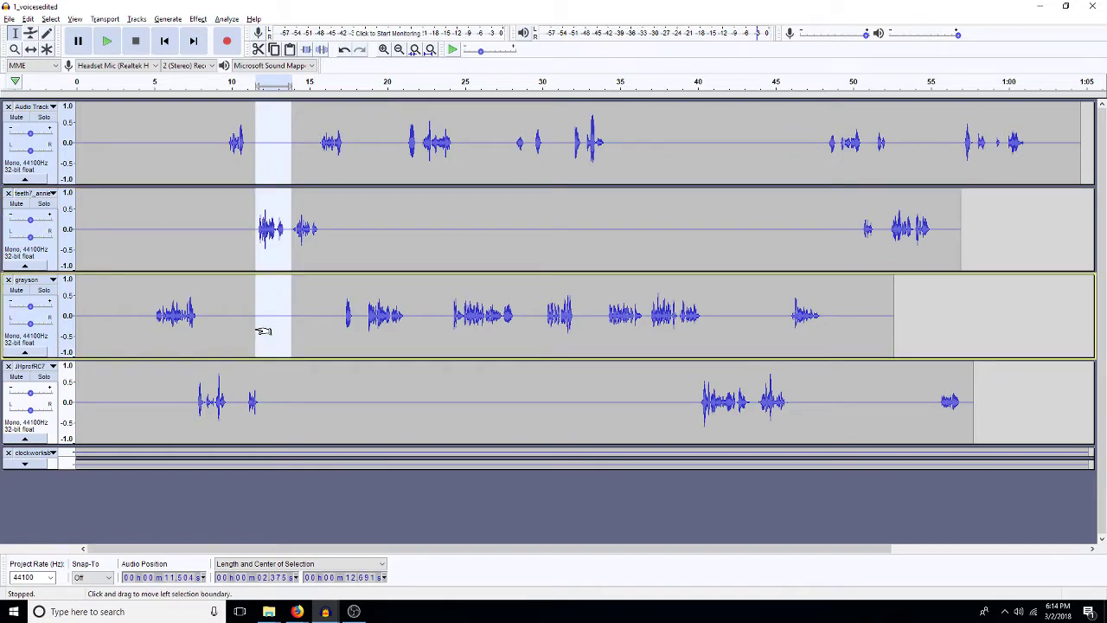
{"action": "key", "text": "Delete"}
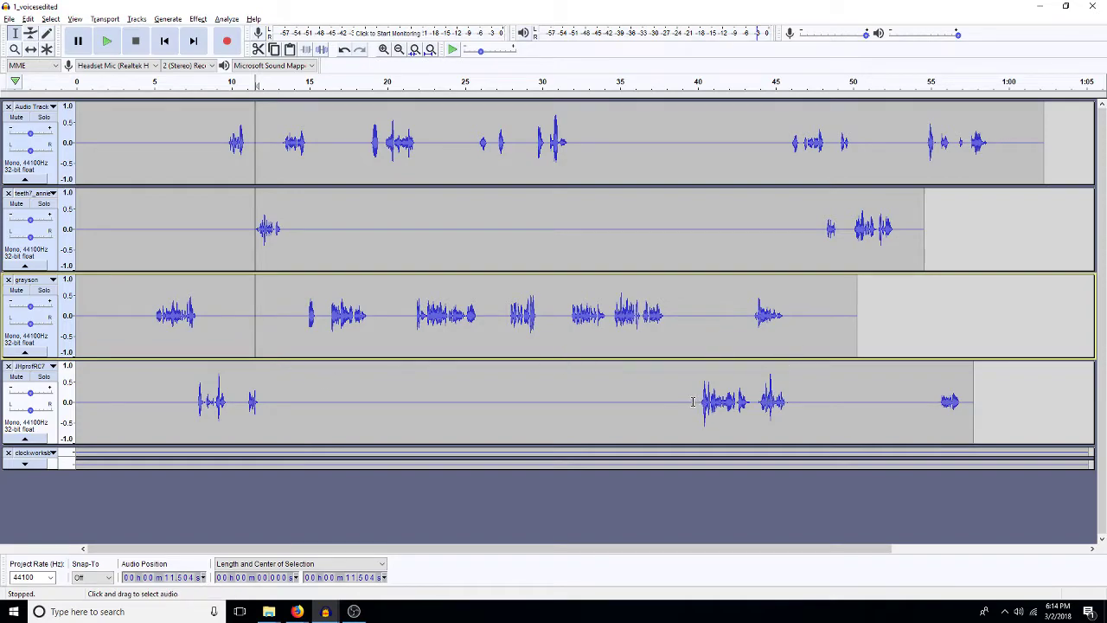
{"action": "left_click_drag", "start_coordinate": [698, 400], "coordinate": [674, 398]}
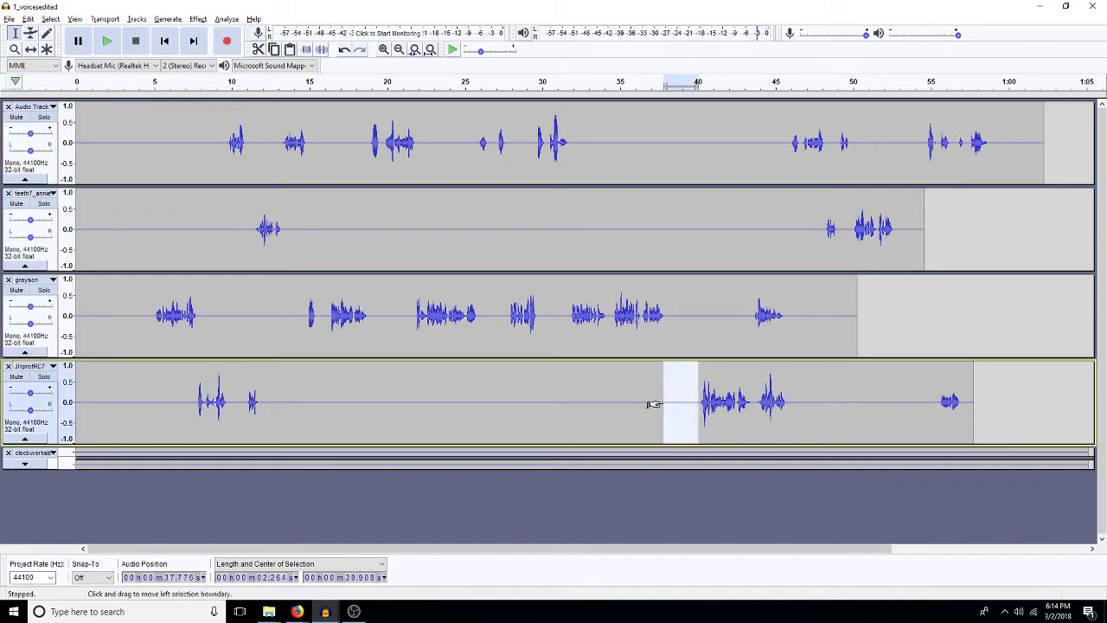
{"action": "key", "text": "Delete"}
Step: Play the scene from about 13.3 s through its last line to check the dialogue spacing
{"action": "left_click", "coordinate": [283, 154]}
{"action": "key", "text": "space"}
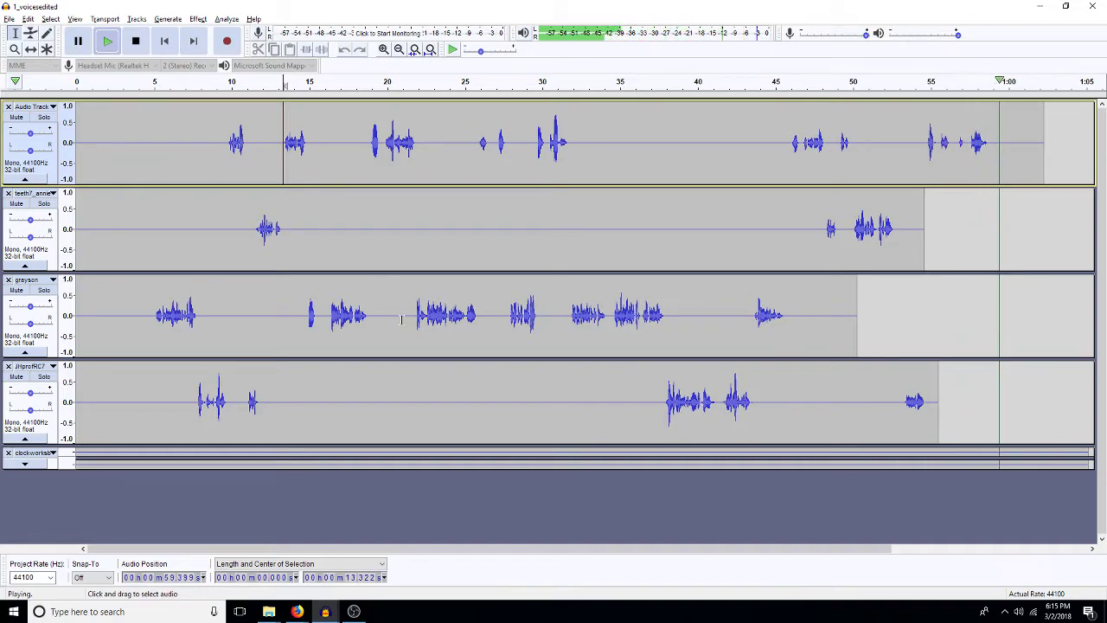
{"action": "key", "text": "space"}
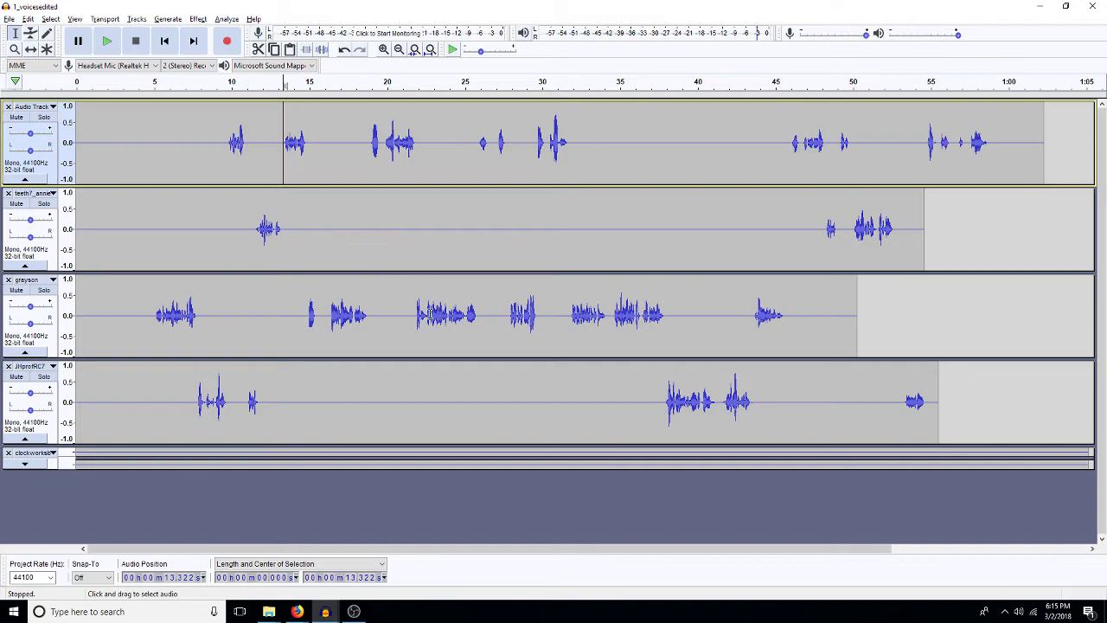
Step: Pan the third track partway right, the first track slightly right, and the fourth track partway left, keeping the second track centred
{"action": "left_click_drag", "start_coordinate": [306, 225], "coordinate": [235, 240]}
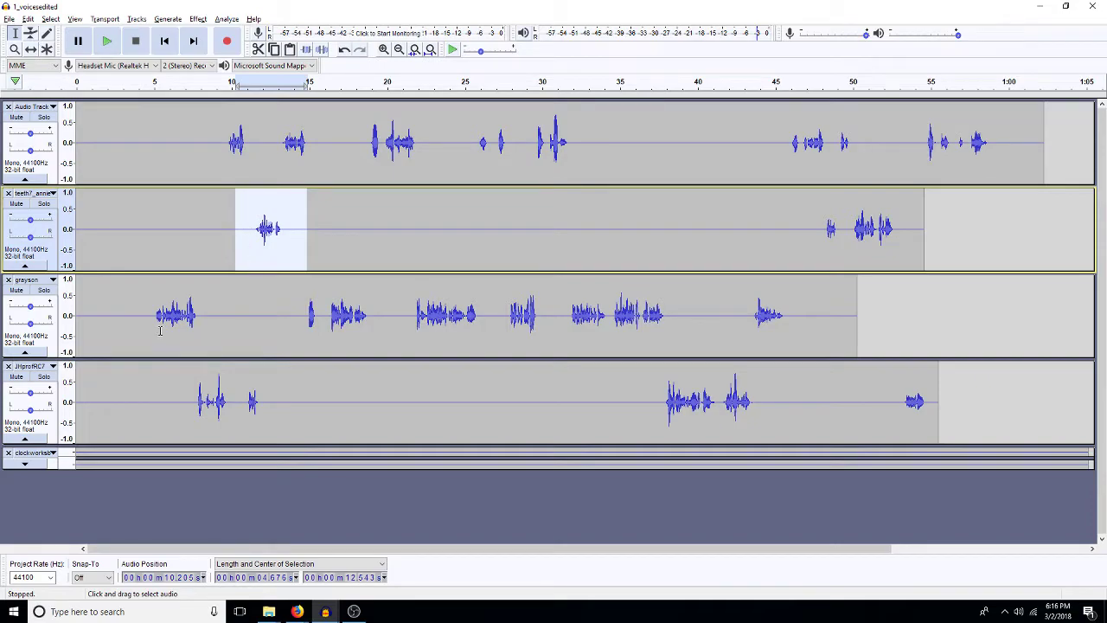
{"action": "left_click_drag", "start_coordinate": [30, 323], "coordinate": [41, 327]}
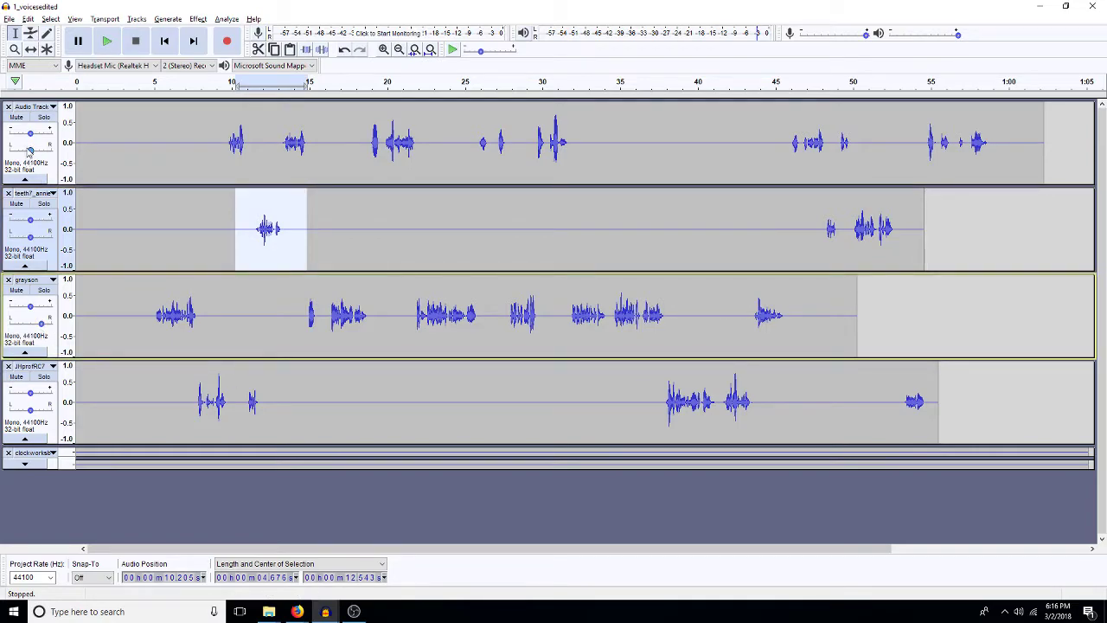
{"action": "left_click_drag", "start_coordinate": [30, 153], "coordinate": [36, 152]}
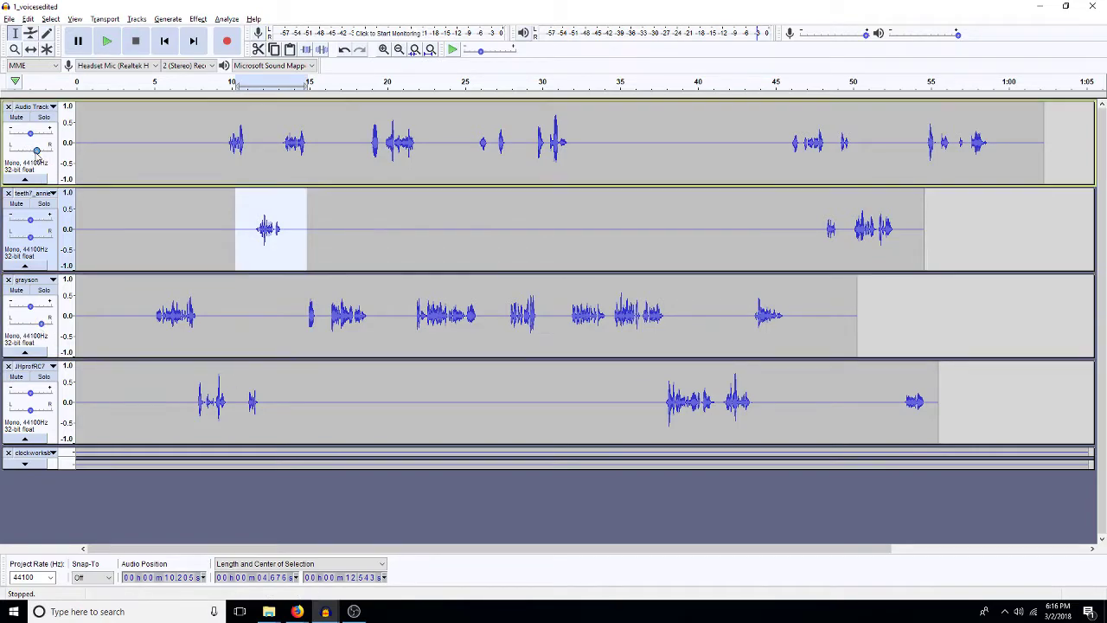
{"action": "mouse_move", "coordinate": [31, 241]}
{"action": "left_mouse_down"}
{"action": "mouse_move", "coordinate": [18, 244]}
{"action": "mouse_move", "coordinate": [32, 244]}
{"action": "left_mouse_up"}
{"action": "left_click_drag", "start_coordinate": [30, 409], "coordinate": [21, 415]}
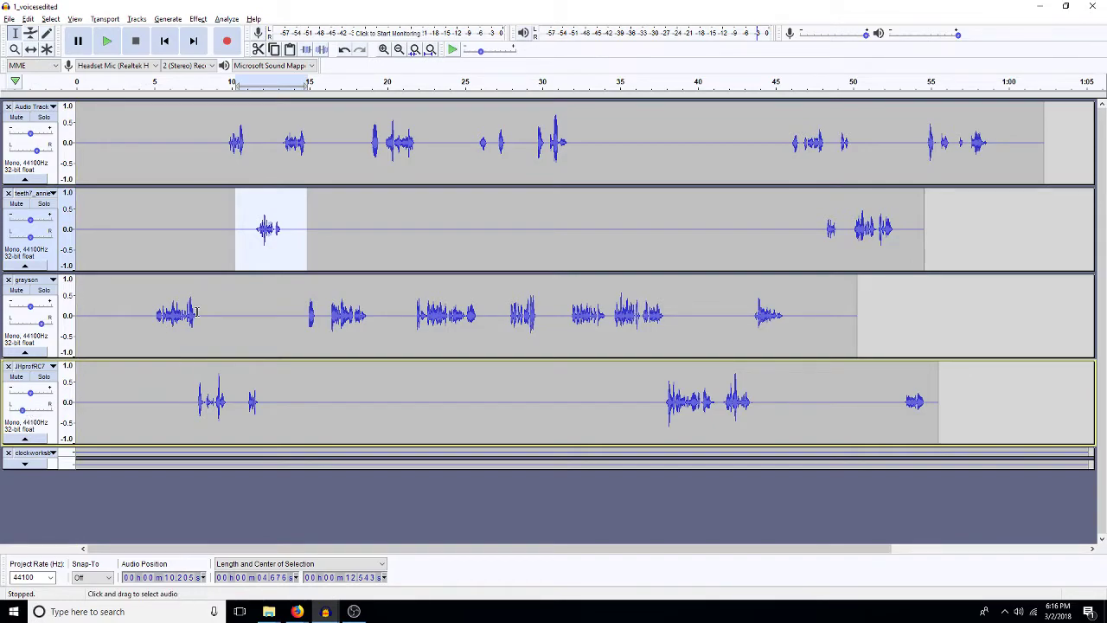
{"action": "left_click", "coordinate": [205, 258]}
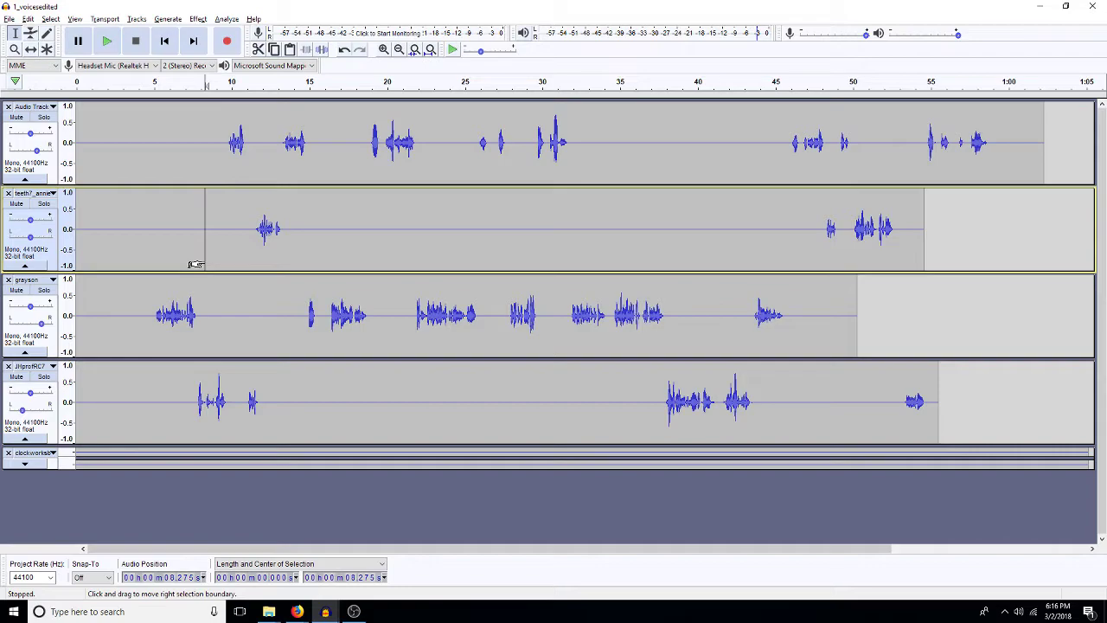
{"action": "left_click", "coordinate": [151, 244]}
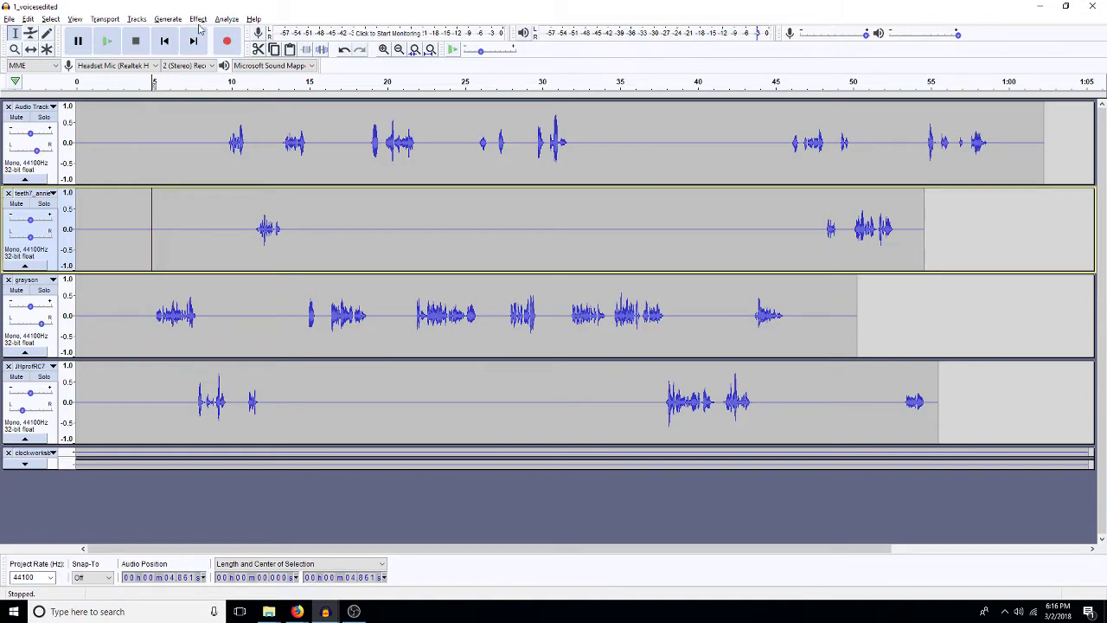
Step: Save the project under the new name 1_voiceseditedFX in the 1_cogs folder
{"action": "left_click", "coordinate": [9, 20]}
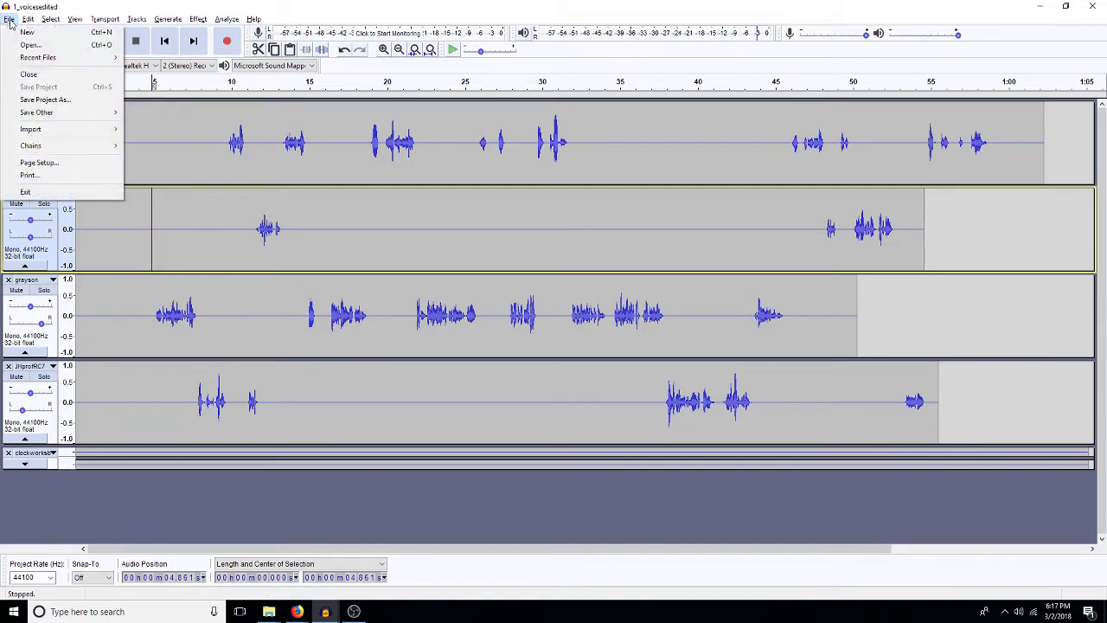
{"action": "left_click", "coordinate": [53, 101]}
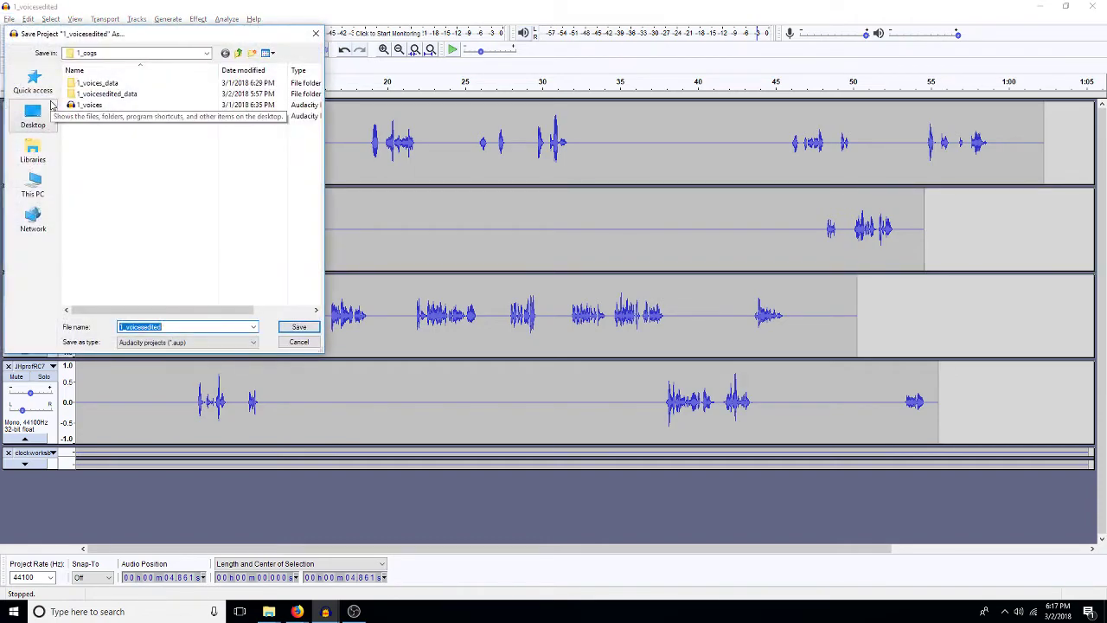
{"action": "key", "text": "Return"}
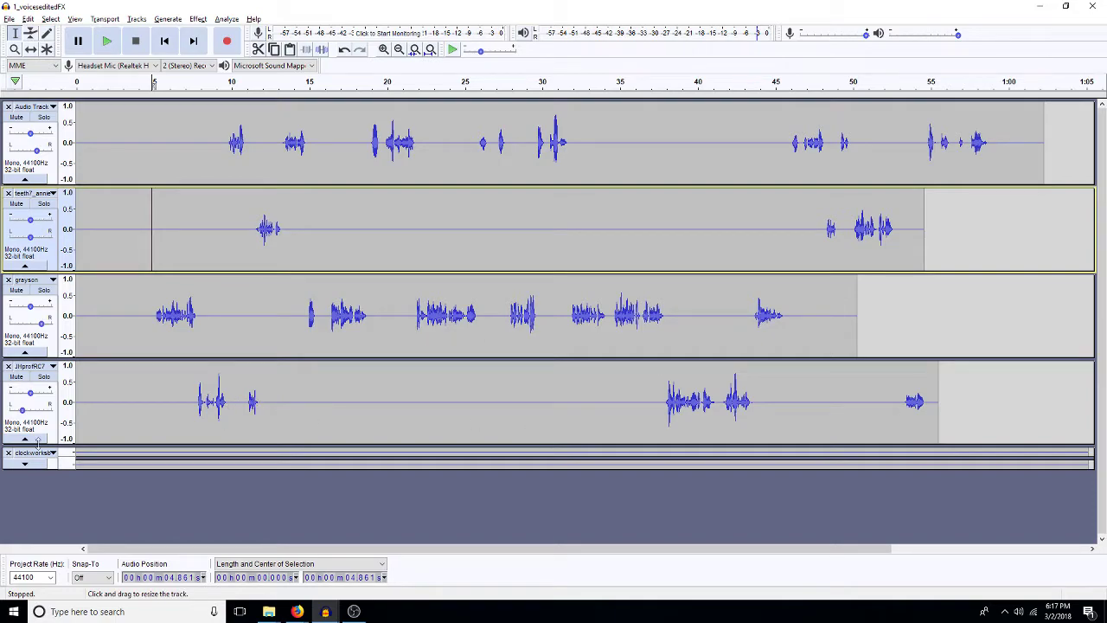
Step: Return the fourth voice track's pan to centre, and move the clockworks track up one place above it
{"action": "left_click_drag", "start_coordinate": [21, 413], "coordinate": [17, 412]}
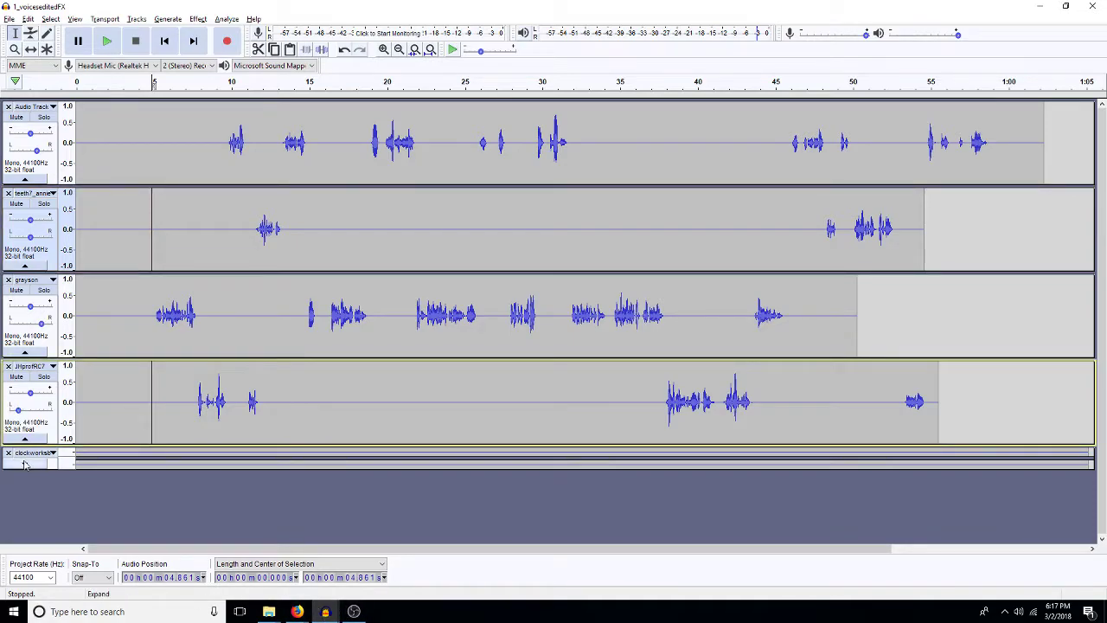
{"action": "left_click_drag", "start_coordinate": [18, 411], "coordinate": [31, 413]}
{"action": "left_click", "coordinate": [52, 456]}
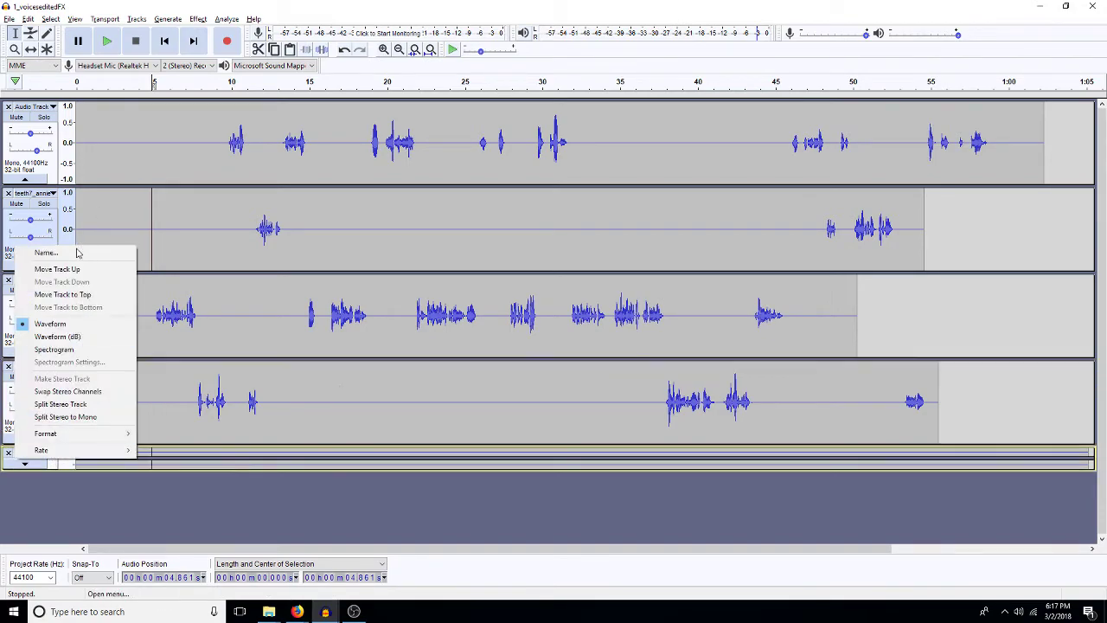
{"action": "left_click", "coordinate": [59, 273]}
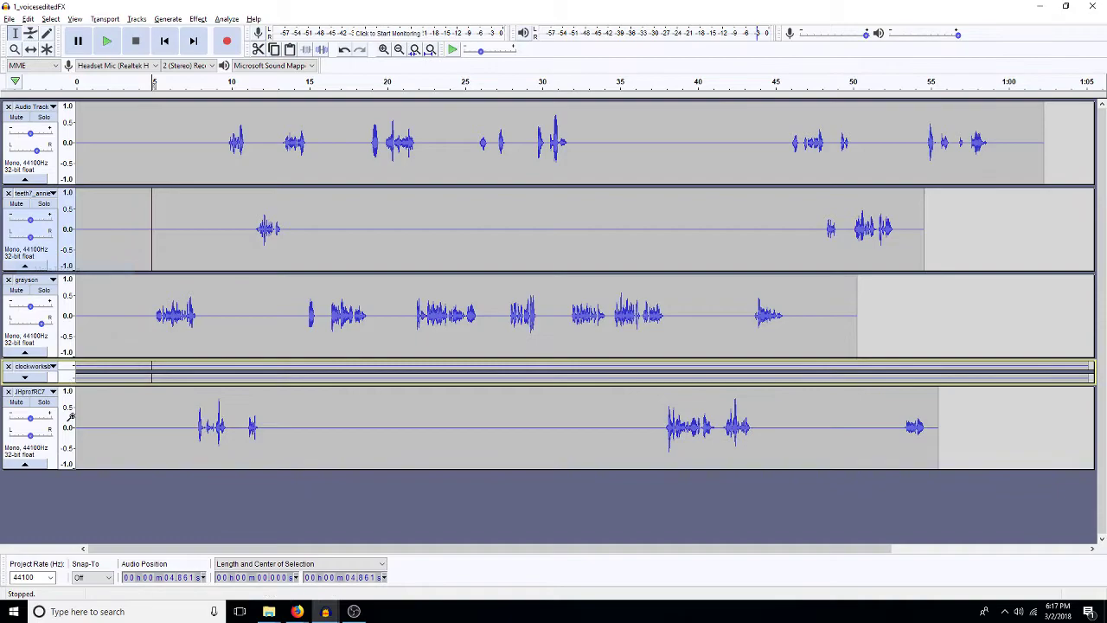
Step: Switch to the footstepsETC project and copy the first track's footsteps from about 22.4 to 26.5 s
{"action": "left_click", "coordinate": [325, 611]}
{"action": "left_click", "coordinate": [281, 579]}
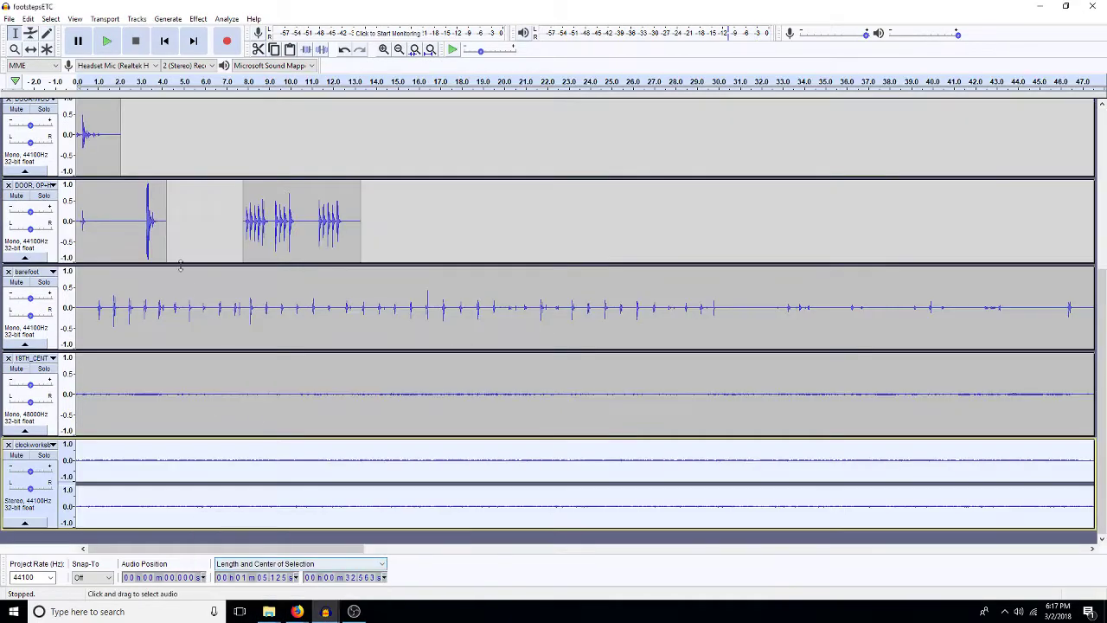
{"action": "scroll", "coordinate": [266, 251], "scroll_direction": "up", "scroll_amount": 3}
{"action": "scroll", "coordinate": [266, 251], "scroll_direction": "up", "scroll_amount": 3}
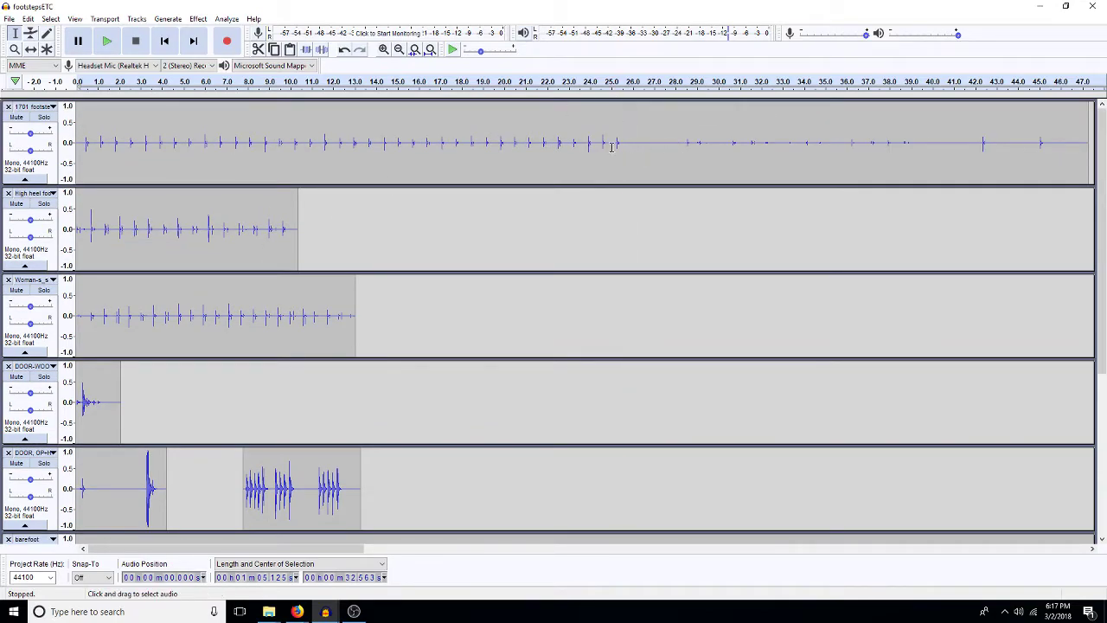
{"action": "left_click", "coordinate": [555, 147]}
{"action": "left_click_drag", "start_coordinate": [555, 147], "coordinate": [635, 168]}
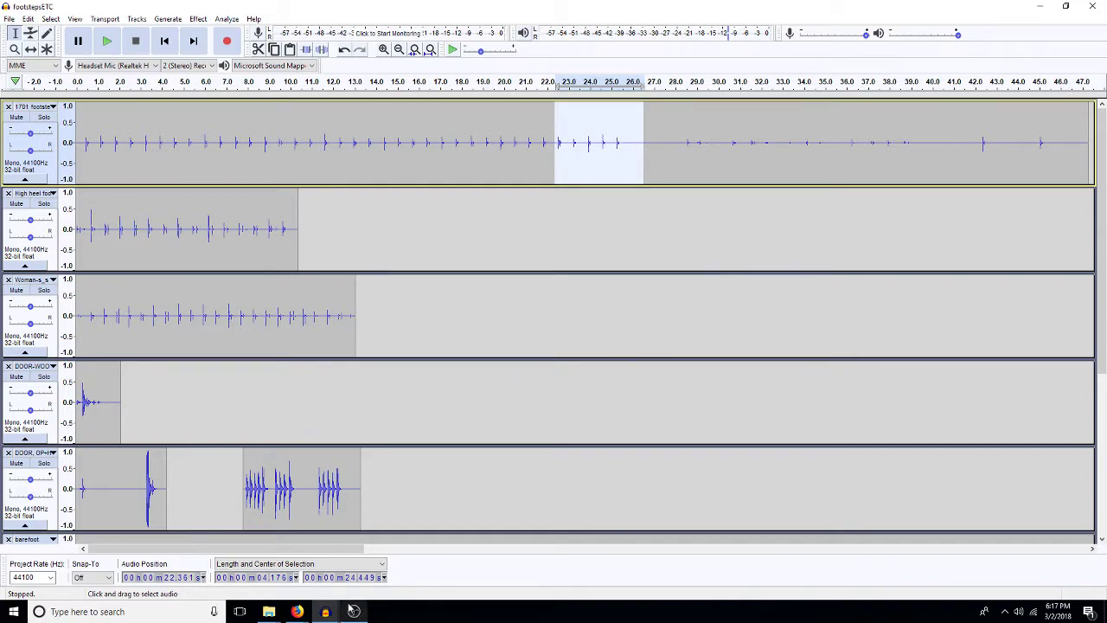
Step: In 1_voiceseditedFX, duplicate the last voice track's audio from about 35.3 to 39.3 s to a new track and replace it with the copied footsteps
{"action": "mouse_move", "coordinate": [325, 612]}
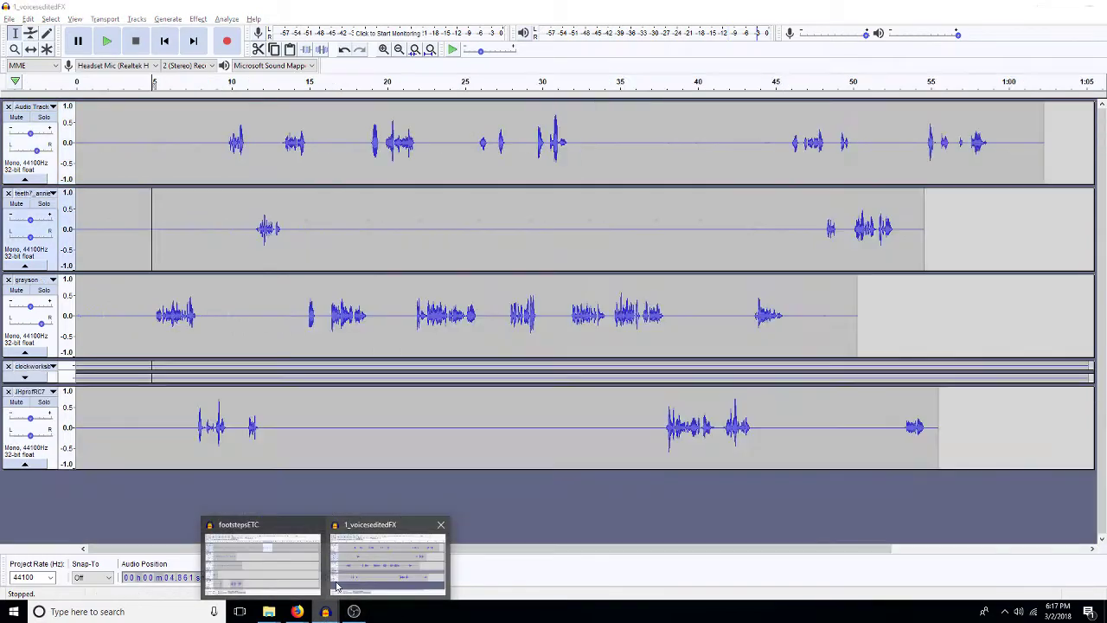
{"action": "left_click", "coordinate": [337, 586]}
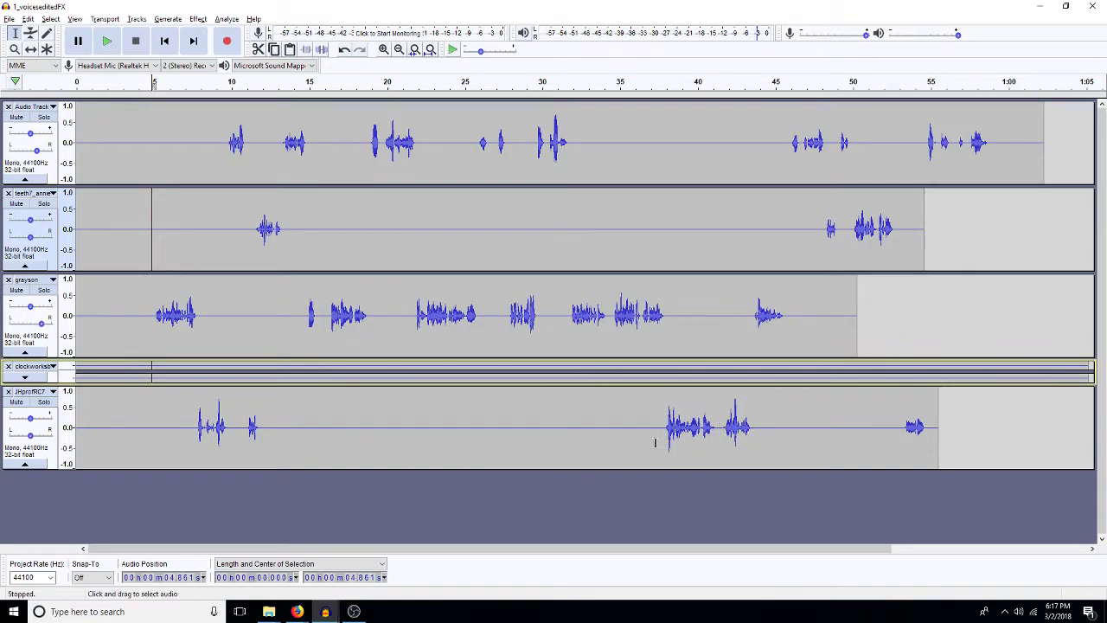
{"action": "left_click_drag", "start_coordinate": [624, 431], "coordinate": [685, 452]}
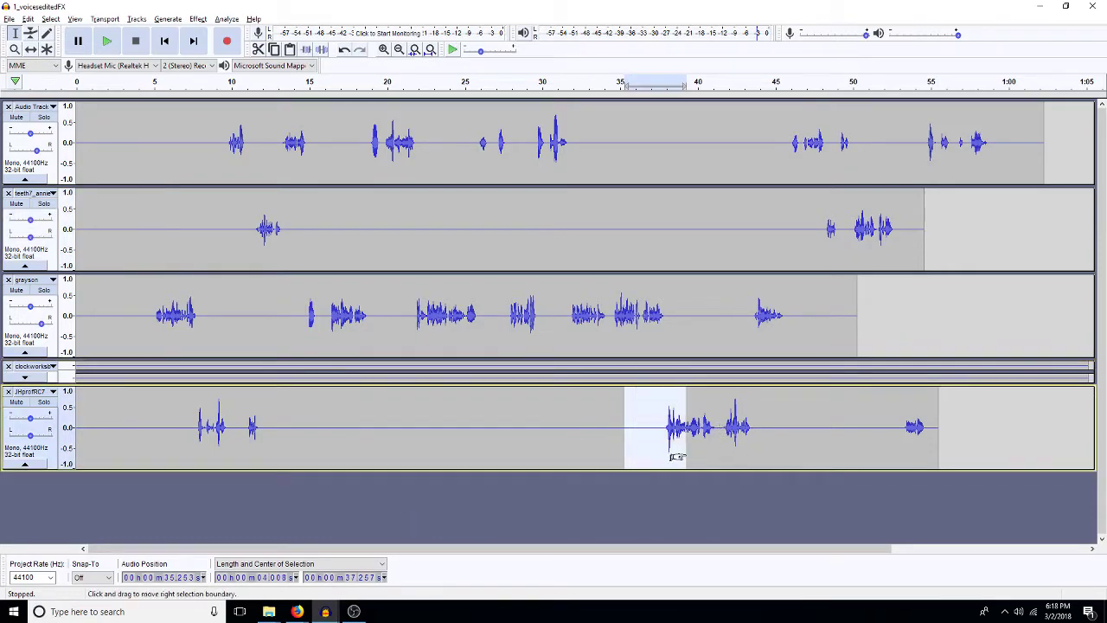
{"action": "key", "text": "ctrl+d"}
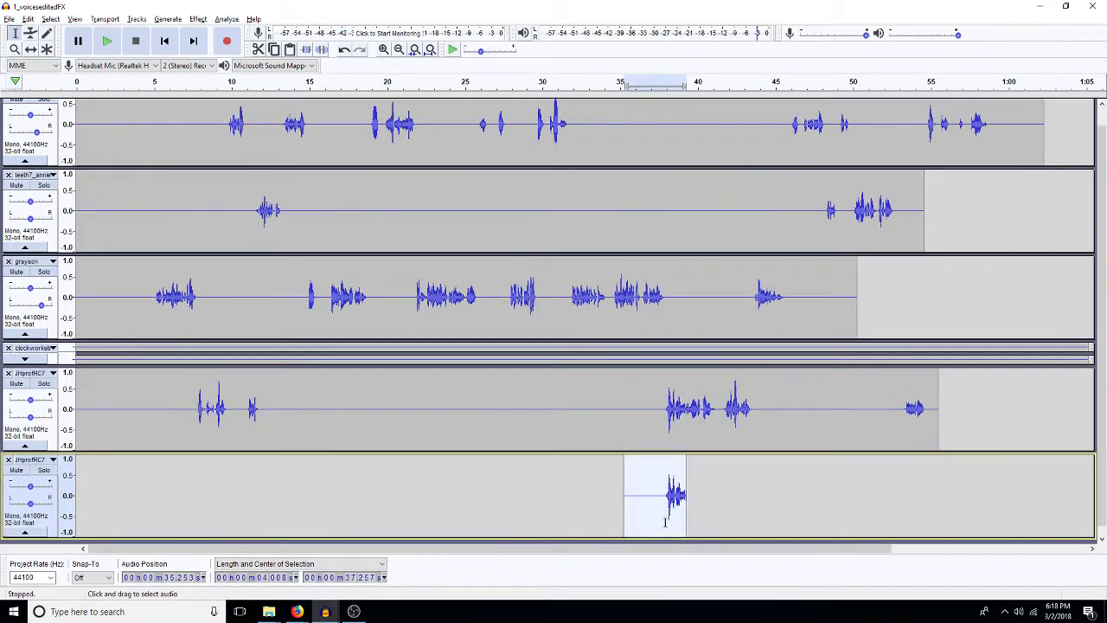
{"action": "left_click_drag", "start_coordinate": [686, 519], "coordinate": [689, 518]}
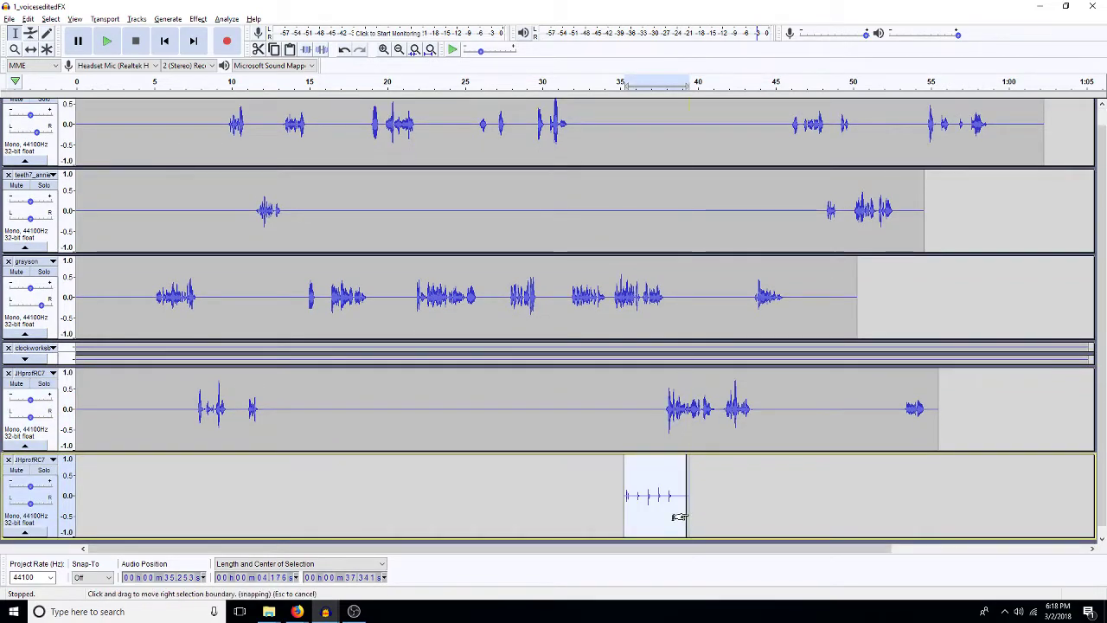
Step: Play from about 37.9 s to check the footsteps against the dialogue, and place the cursor at the footsteps clip's end
{"action": "left_click", "coordinate": [665, 422]}
{"action": "key", "text": "space"}
{"action": "key", "text": "space"}
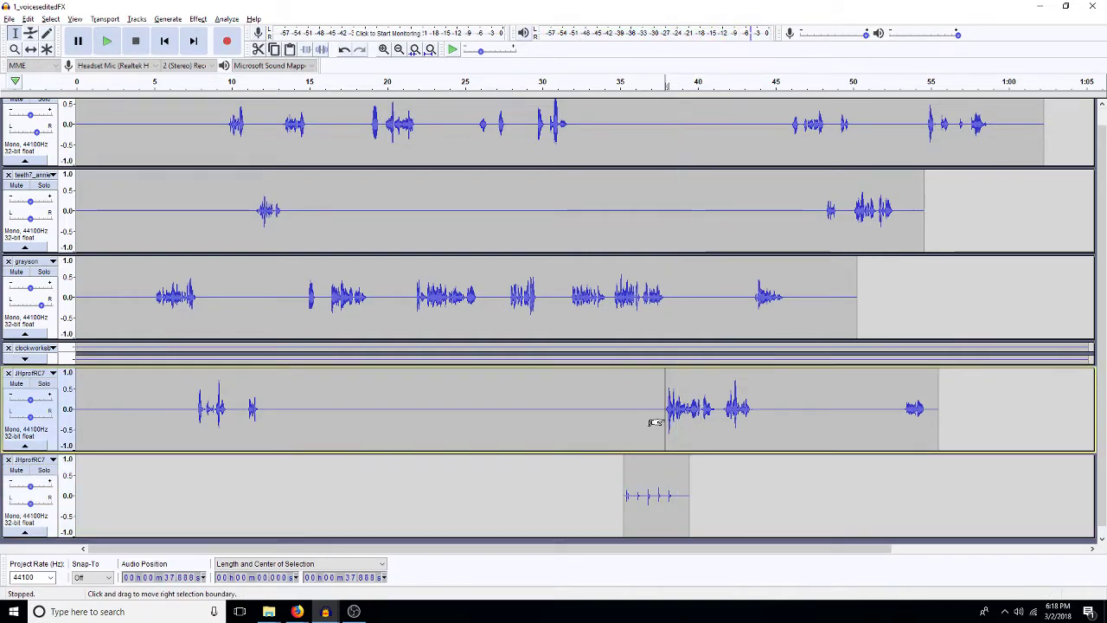
{"action": "left_click", "coordinate": [690, 487]}
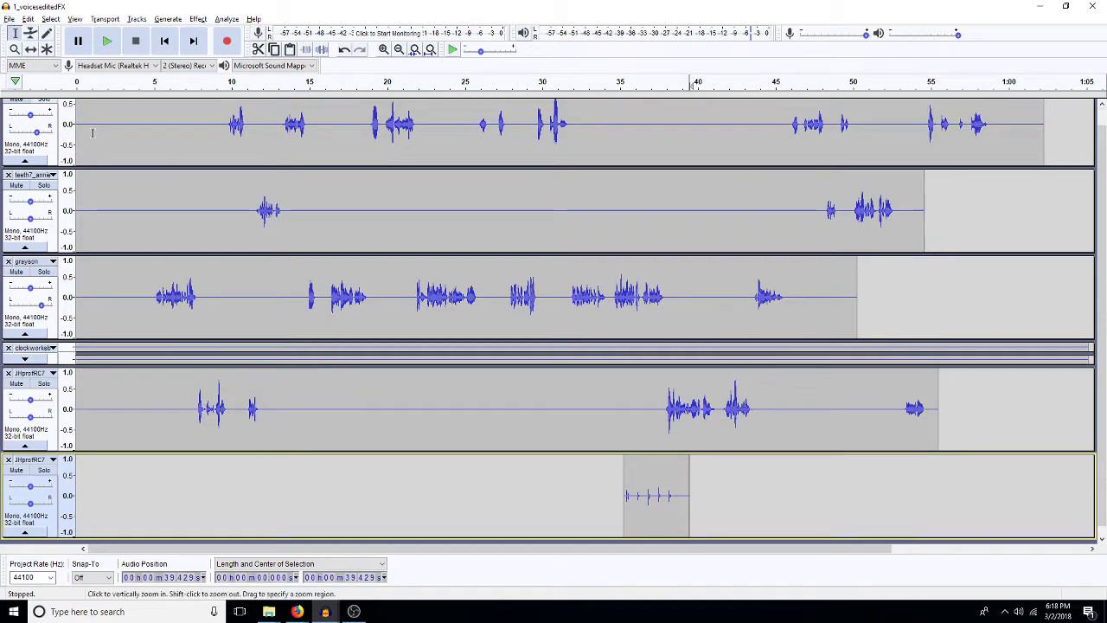
Step: Bring up the door accessories and scenes folder windows in File Explorer
{"action": "mouse_move", "coordinate": [269, 612]}
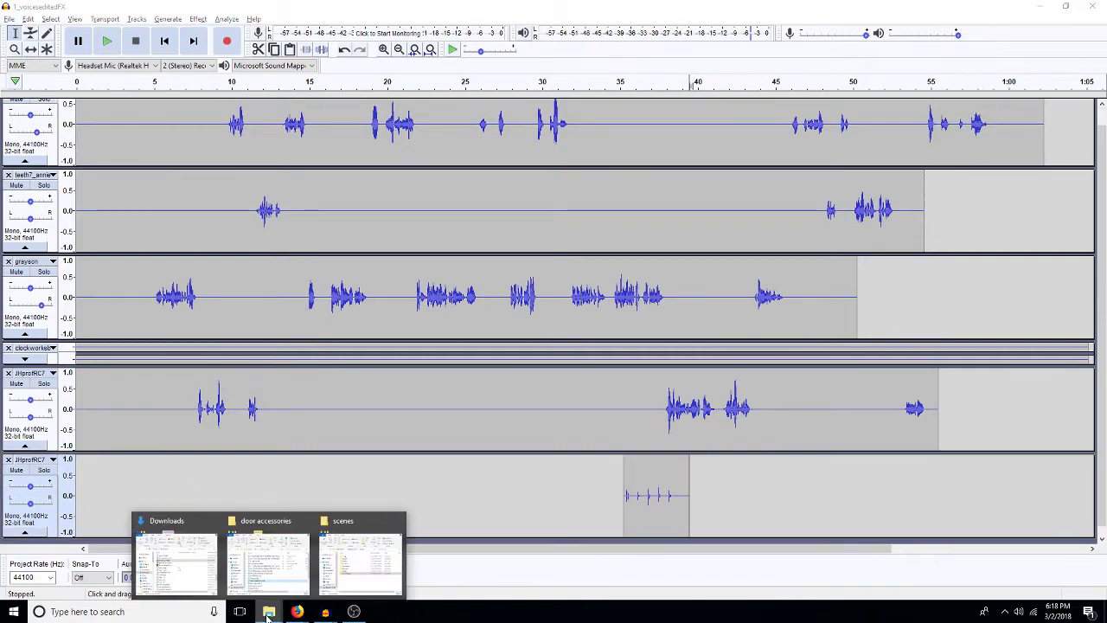
{"action": "left_click", "coordinate": [286, 555]}
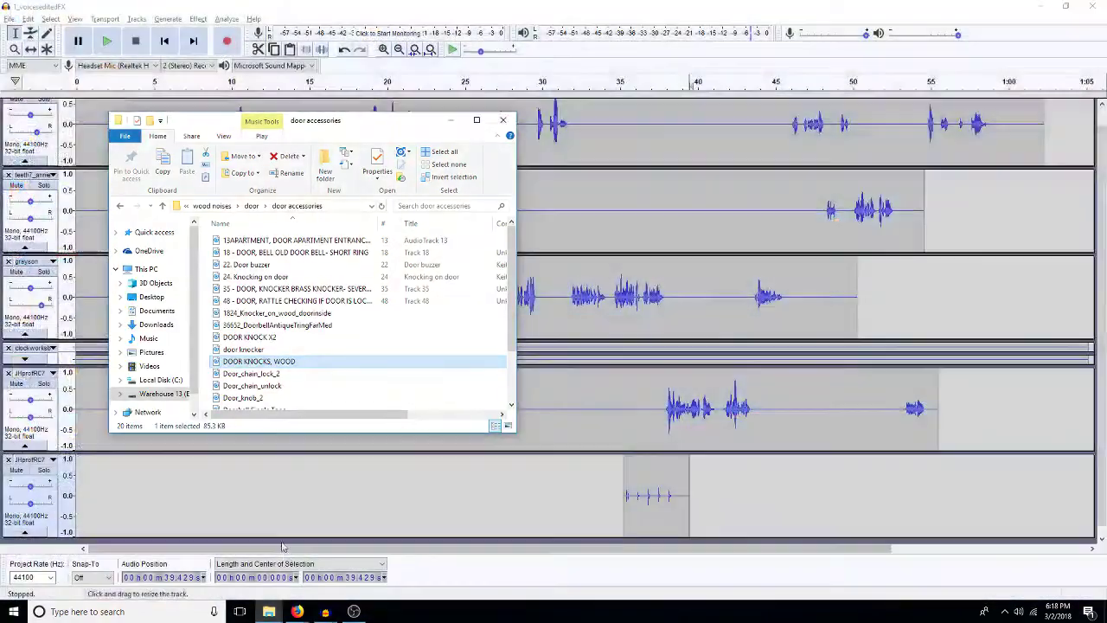
{"action": "mouse_move", "coordinate": [271, 613]}
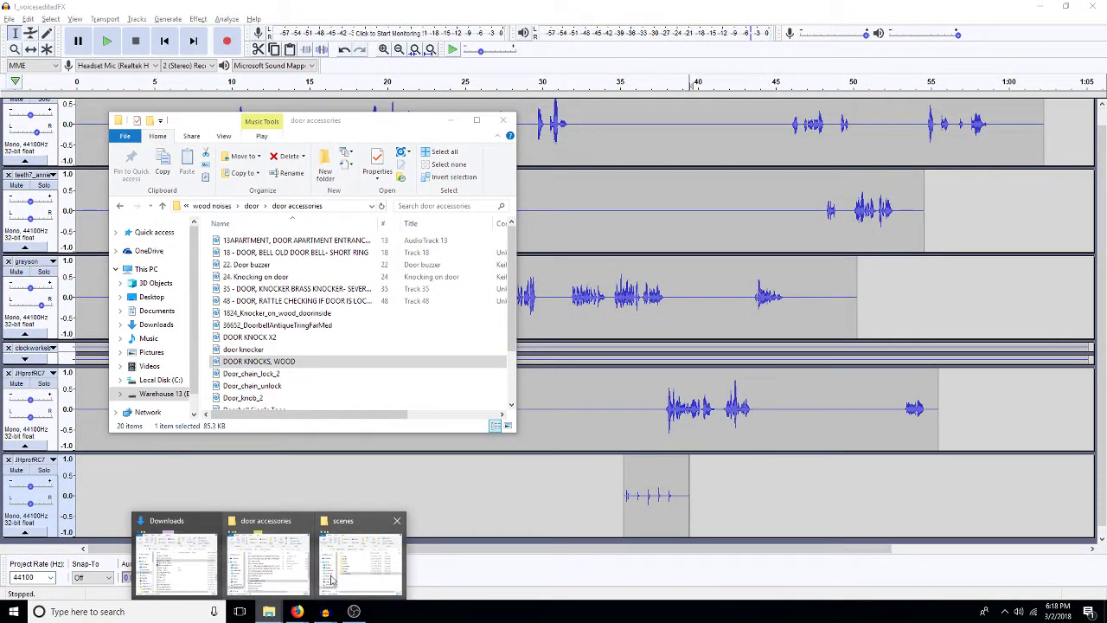
{"action": "left_click", "coordinate": [370, 558]}
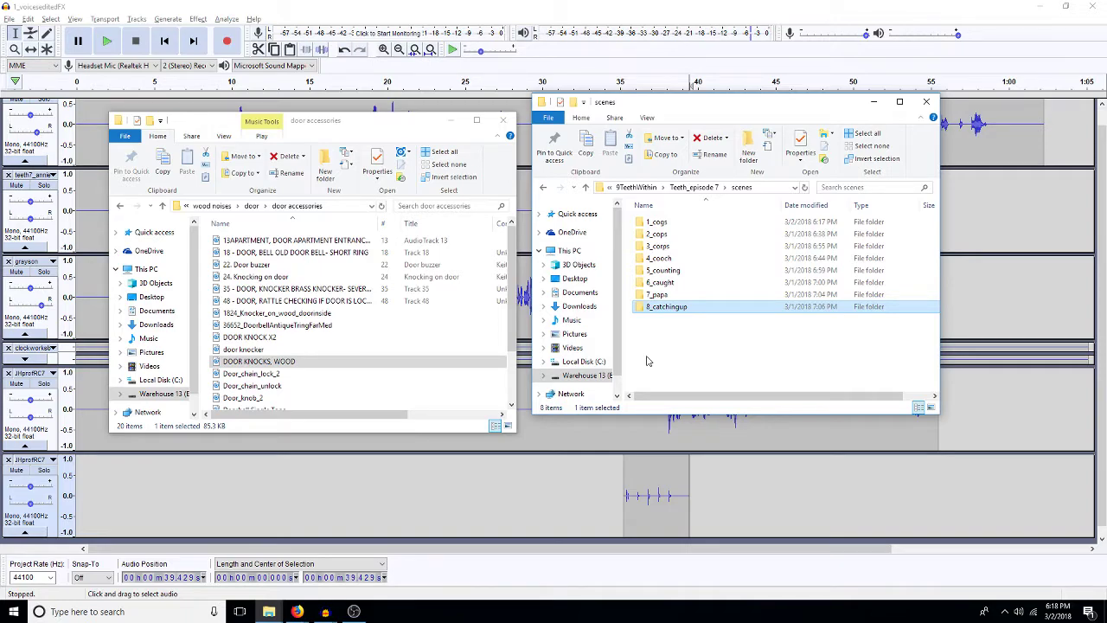
Step: Open the coins folder under 1111 effects and extras > metal and stone, and widen its name column to read the file names
{"action": "left_click", "coordinate": [666, 335]}
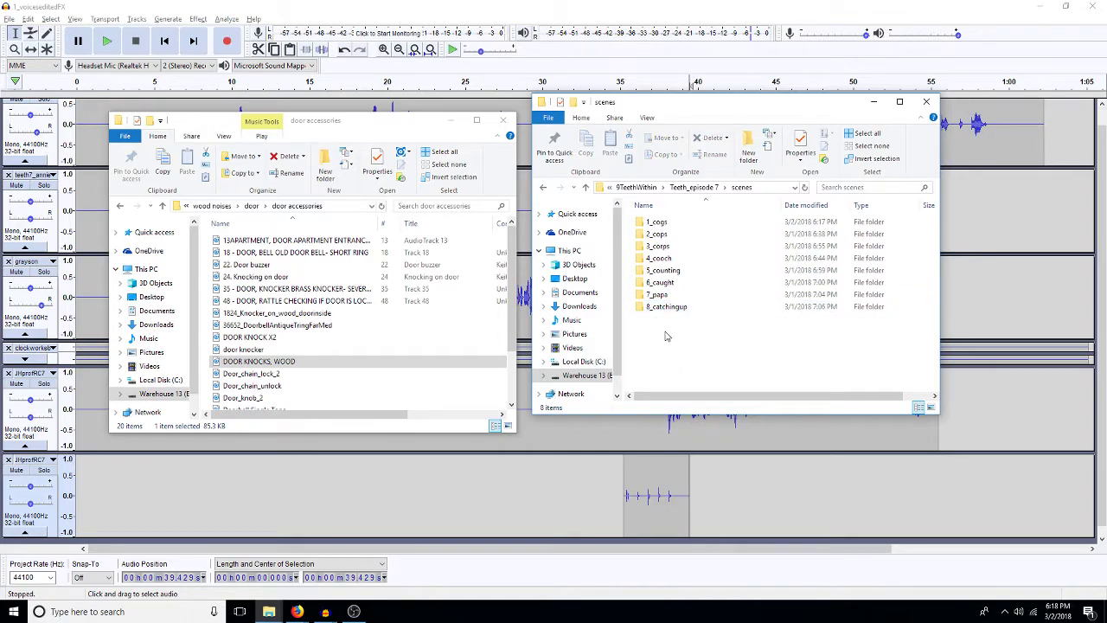
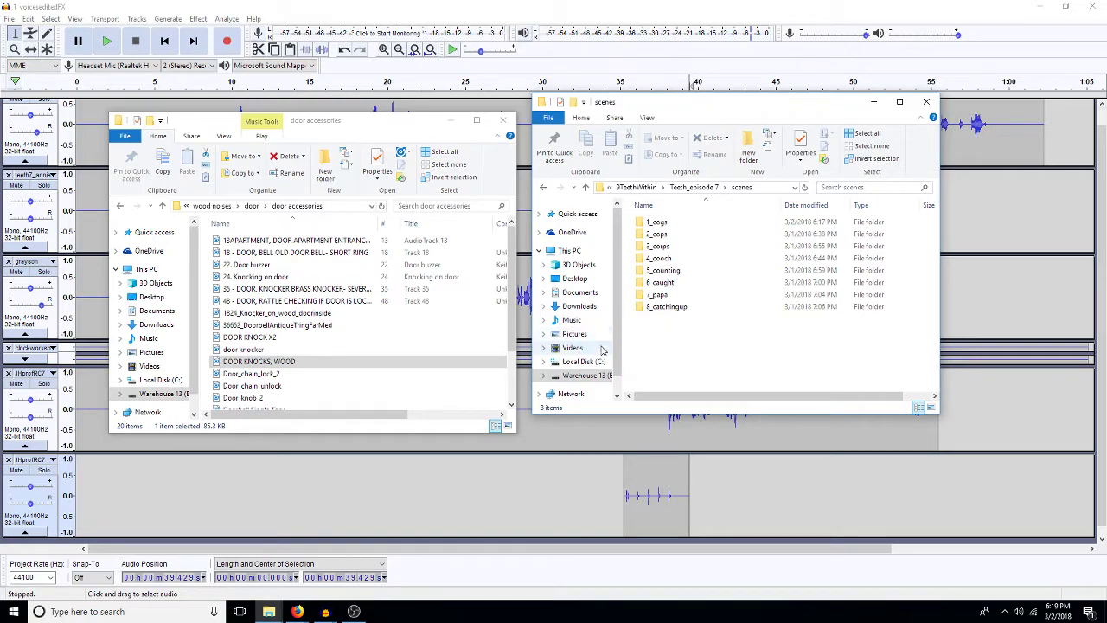
{"action": "left_click", "coordinate": [212, 206]}
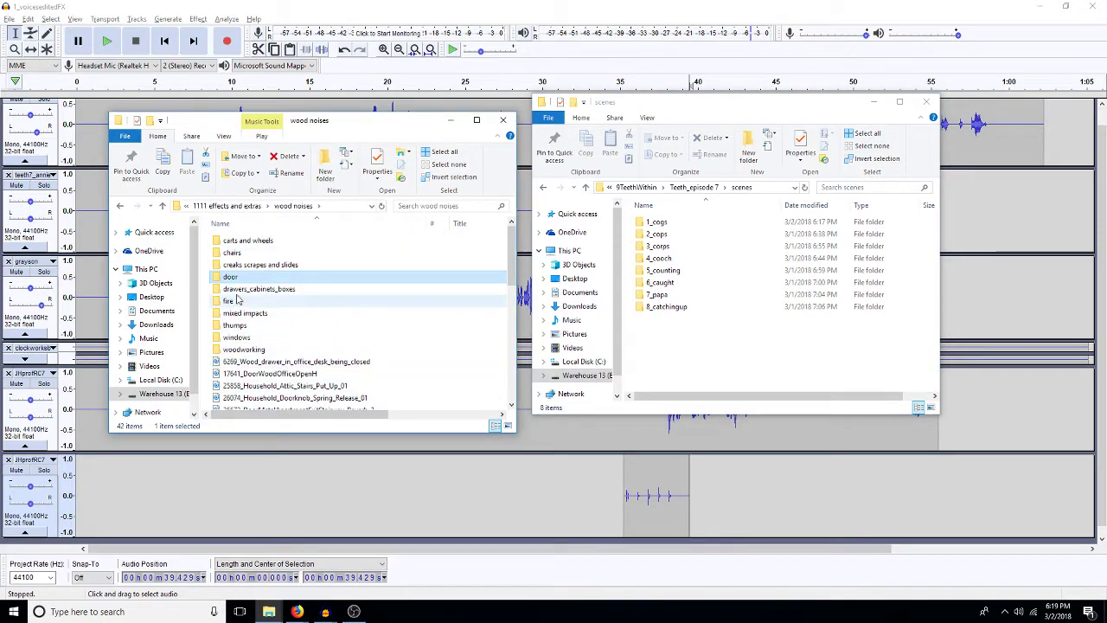
{"action": "left_click", "coordinate": [232, 208]}
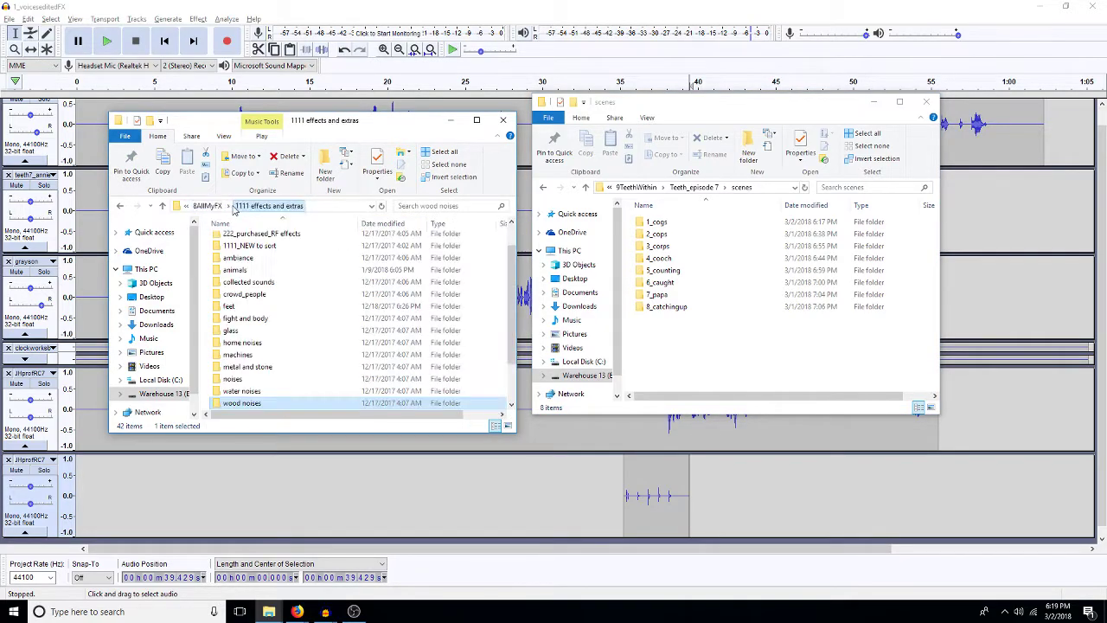
{"action": "scroll", "coordinate": [307, 363], "scroll_direction": "down", "scroll_amount": 1}
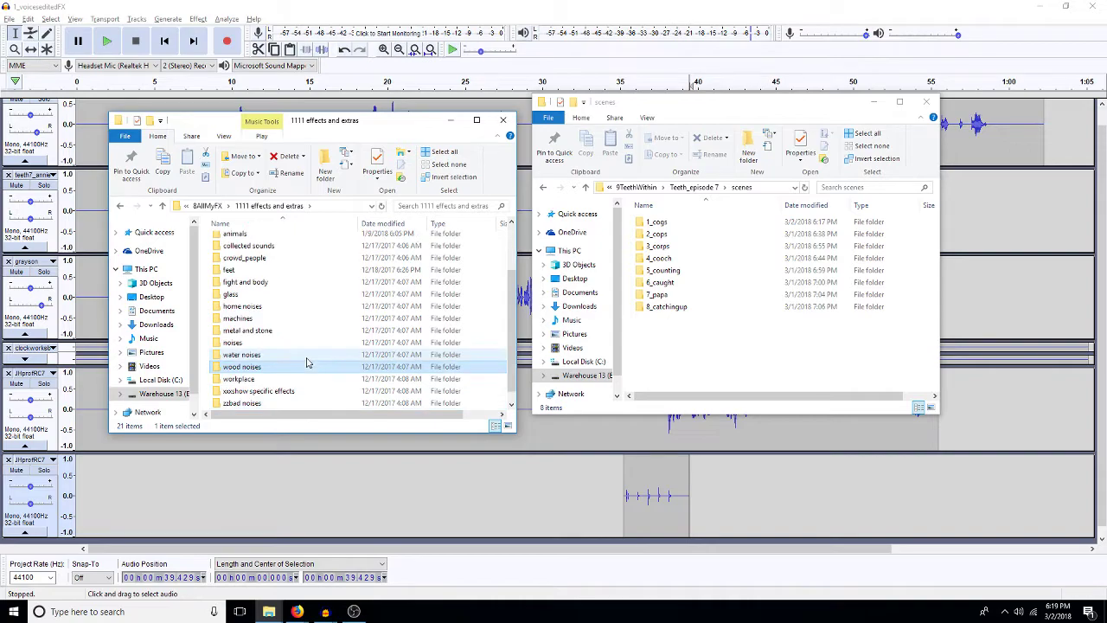
{"action": "double_click", "coordinate": [246, 331]}
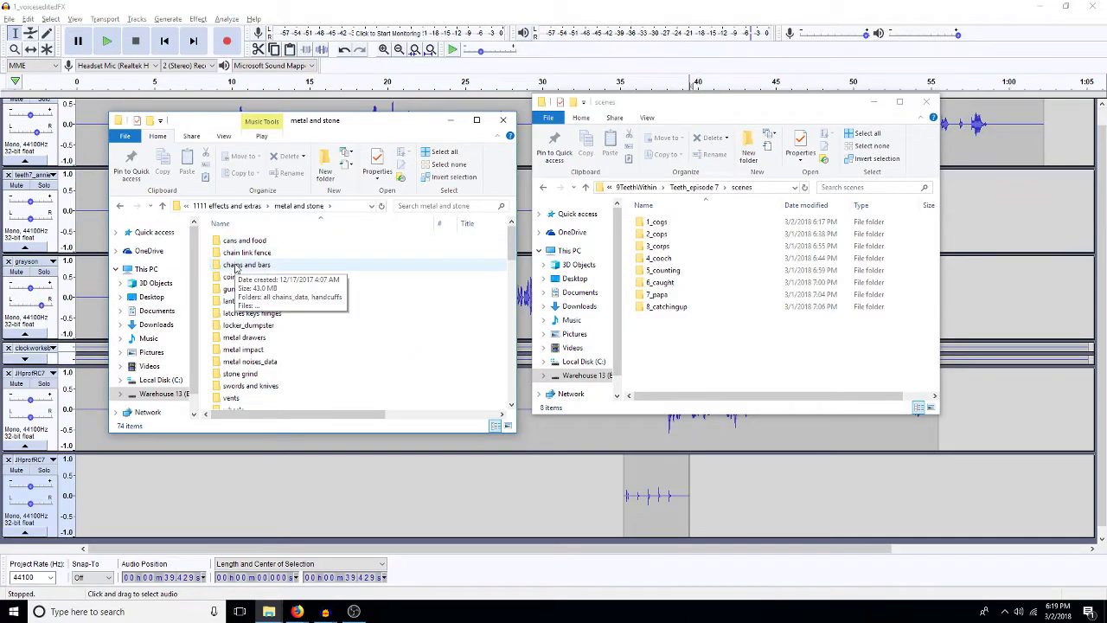
{"action": "left_click", "coordinate": [247, 281]}
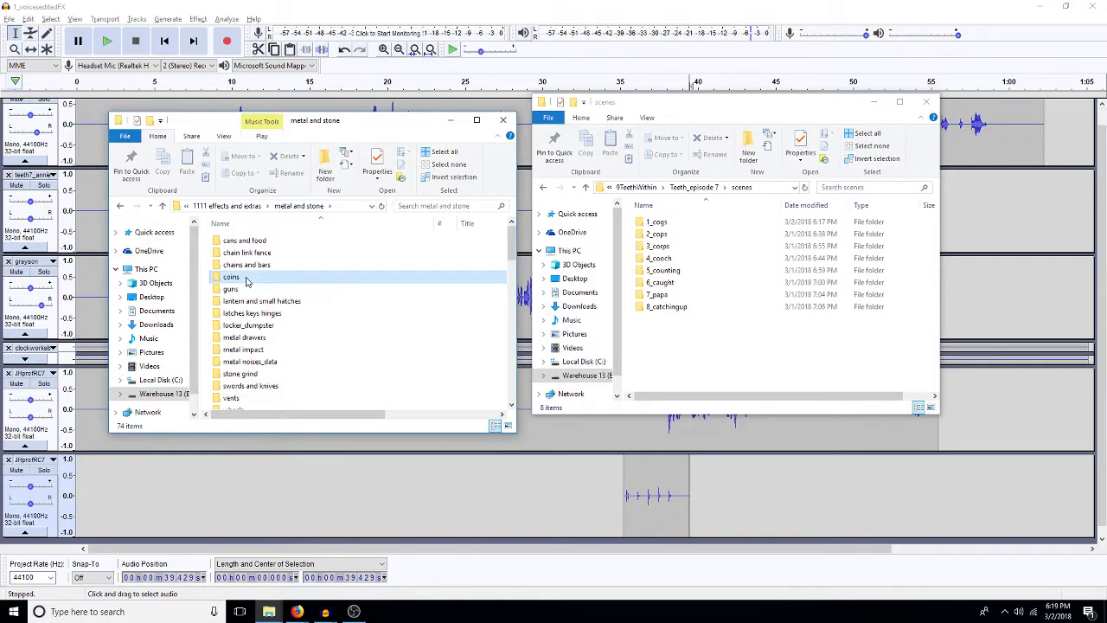
{"action": "double_click", "coordinate": [247, 281]}
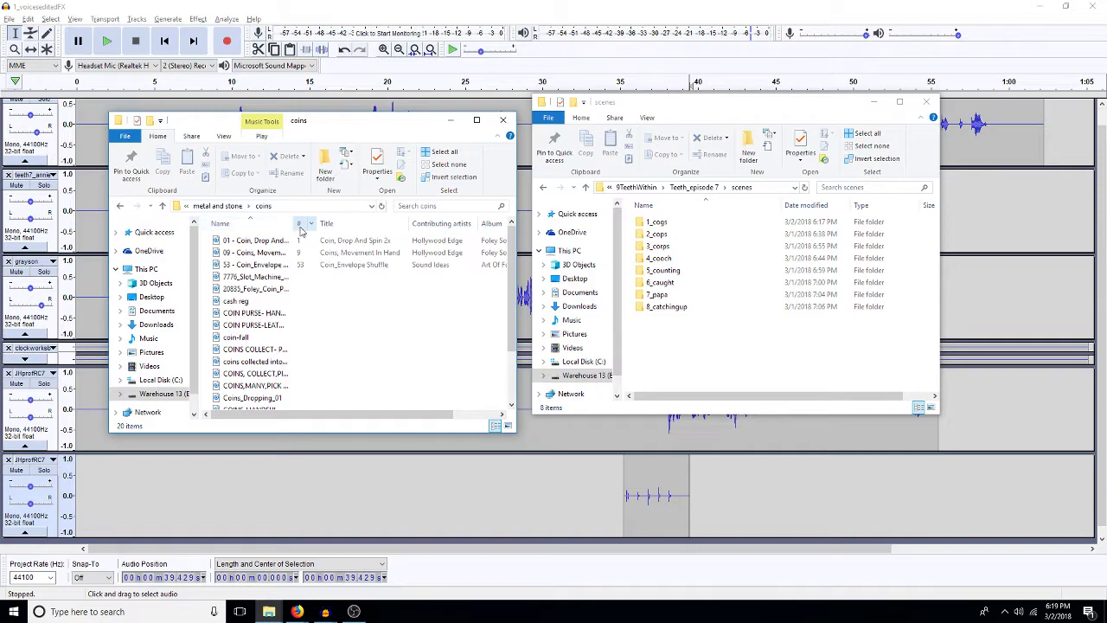
{"action": "left_click_drag", "start_coordinate": [295, 227], "coordinate": [357, 237]}
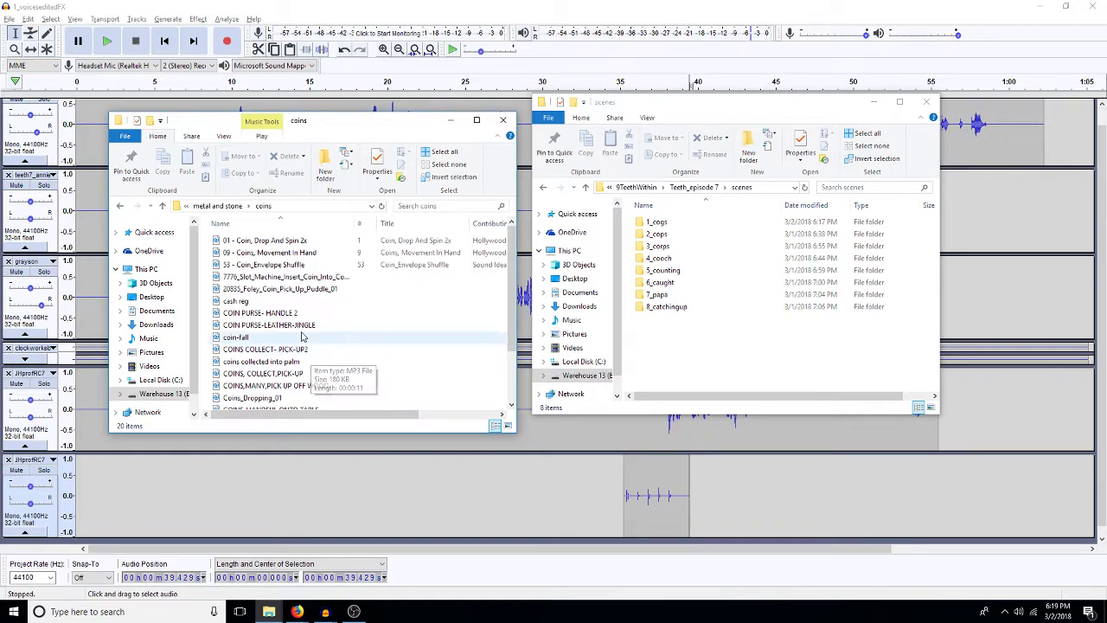
Step: Preview the "09 - Coins, Movement In Hand" and "53 - Coin_Envelope Shuffle" sound files
{"action": "double_click", "coordinate": [283, 252]}
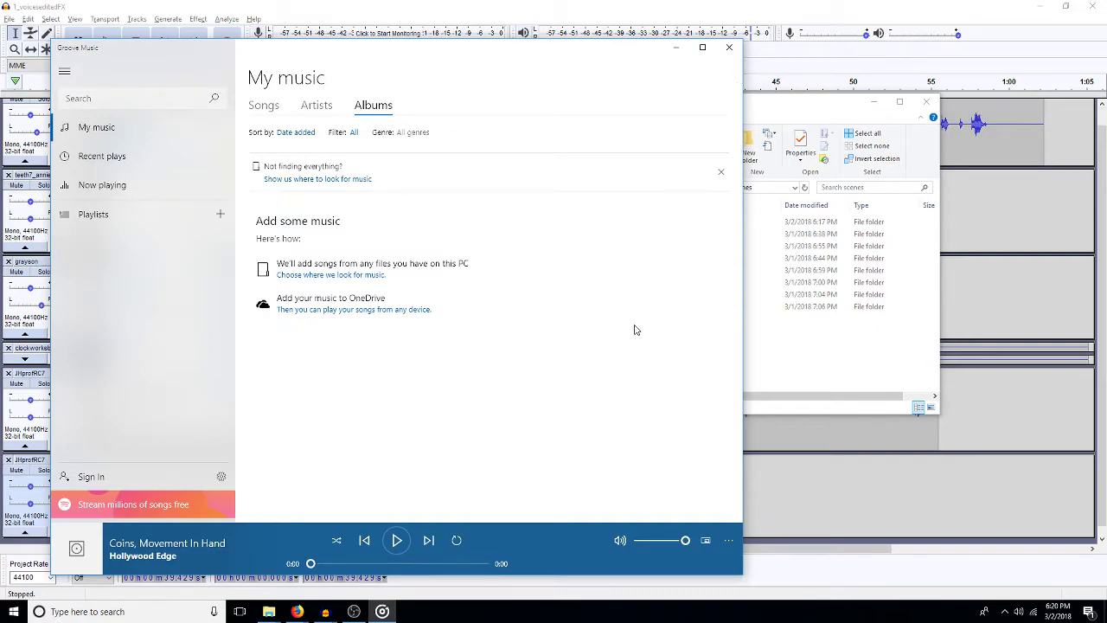
{"action": "left_click", "coordinate": [397, 540]}
{"action": "left_click", "coordinate": [729, 47]}
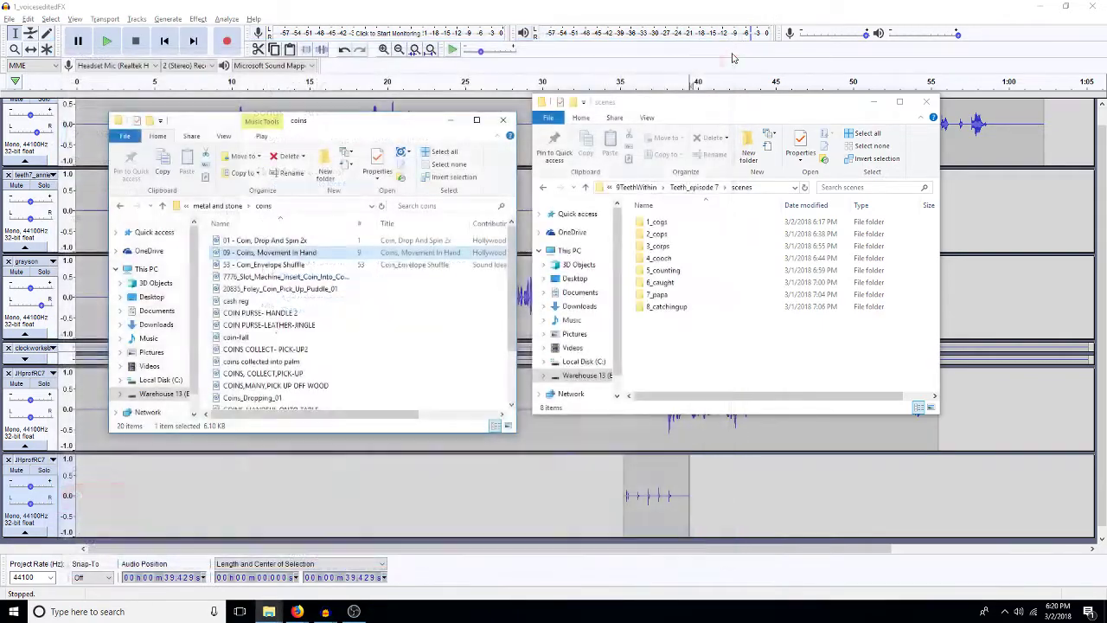
{"action": "double_click", "coordinate": [274, 265]}
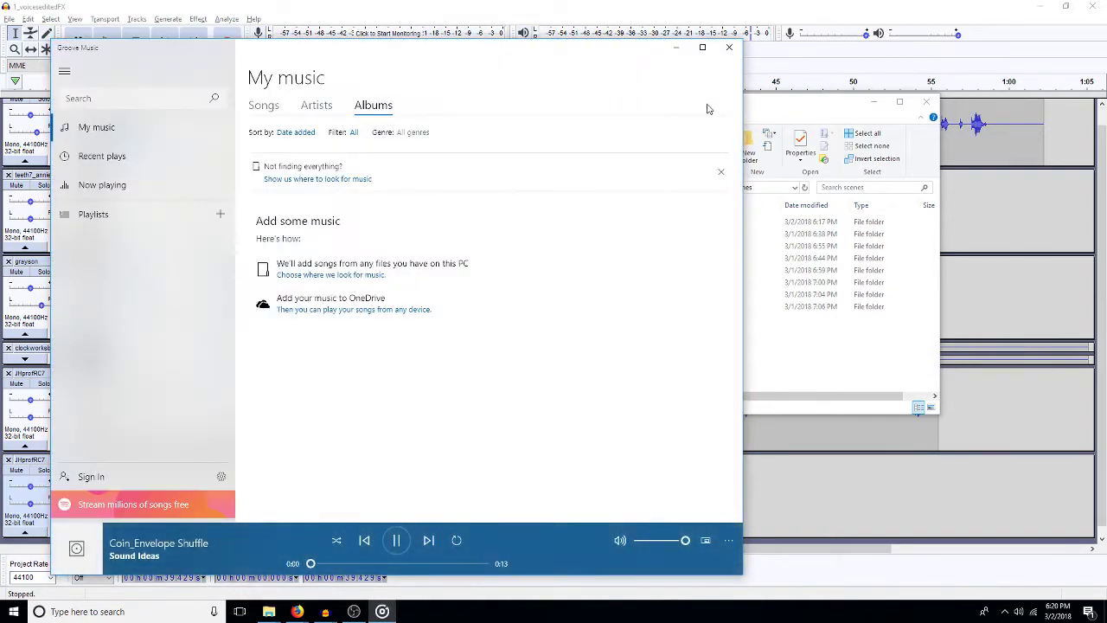
{"action": "left_click", "coordinate": [729, 48]}
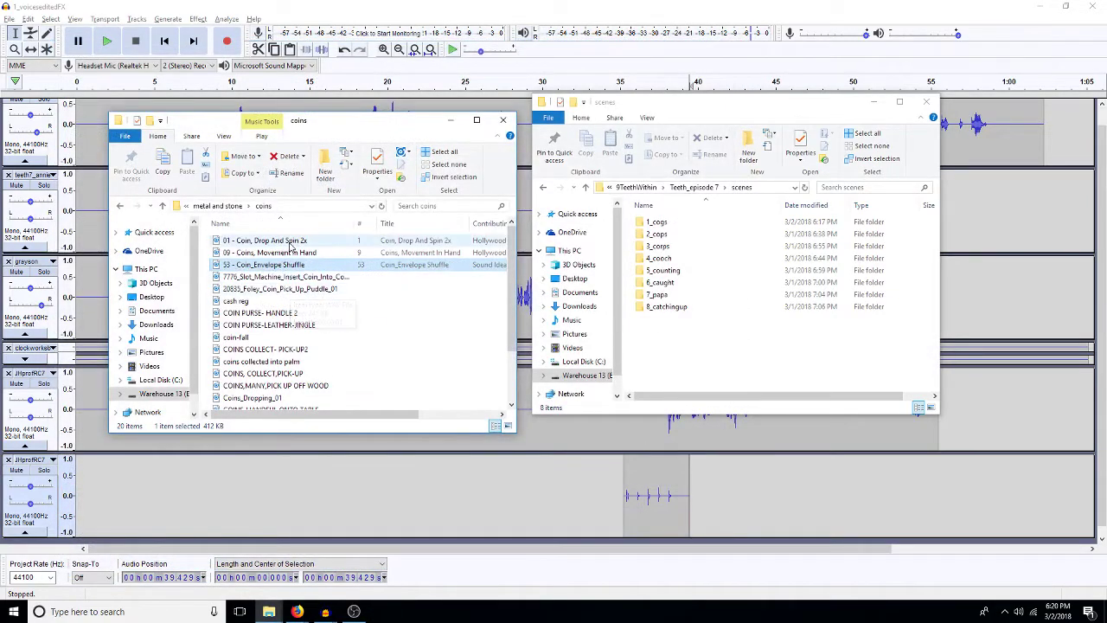
{"action": "double_click", "coordinate": [282, 253]}
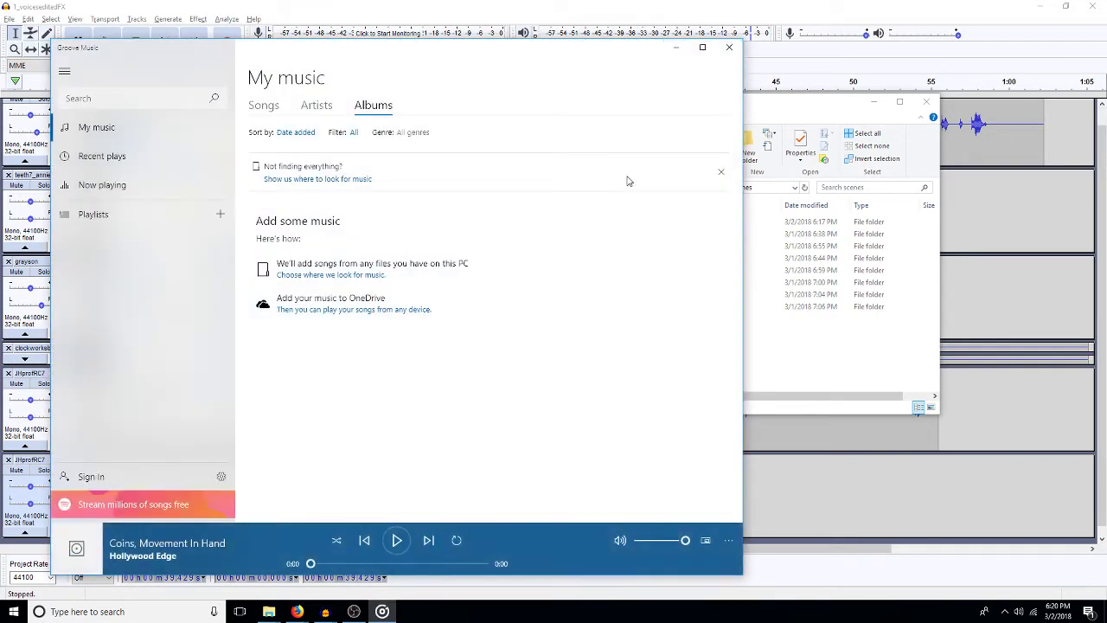
{"action": "left_click", "coordinate": [729, 48]}
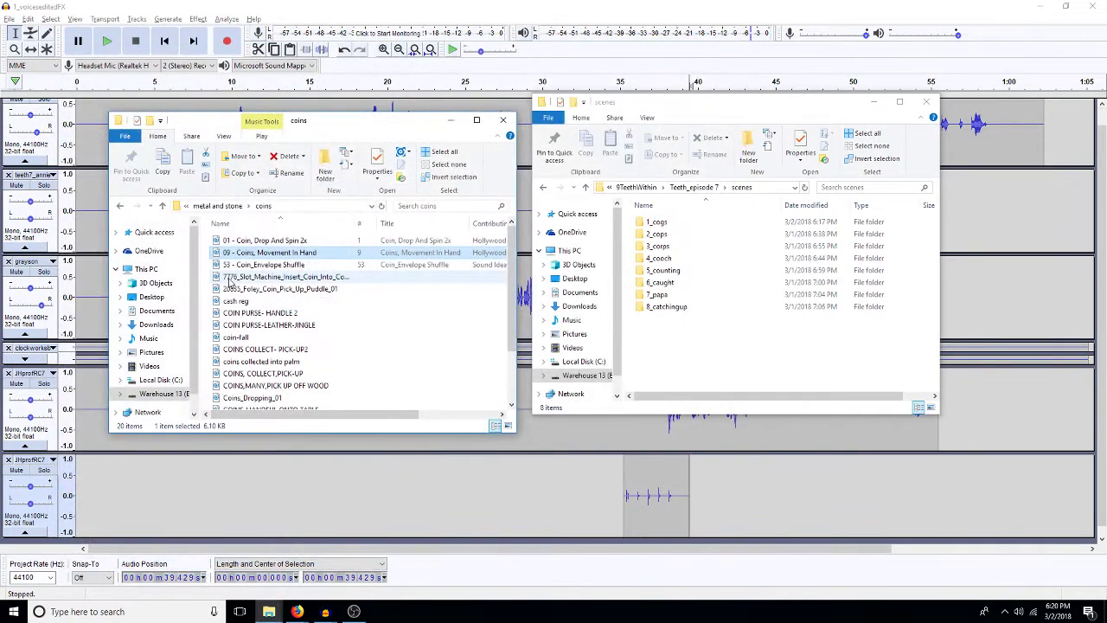
Step: Preview the COIN PURSE-LEATHER-JINGLE and COIN PURSE- HANDLE 2 sound files
{"action": "double_click", "coordinate": [272, 325]}
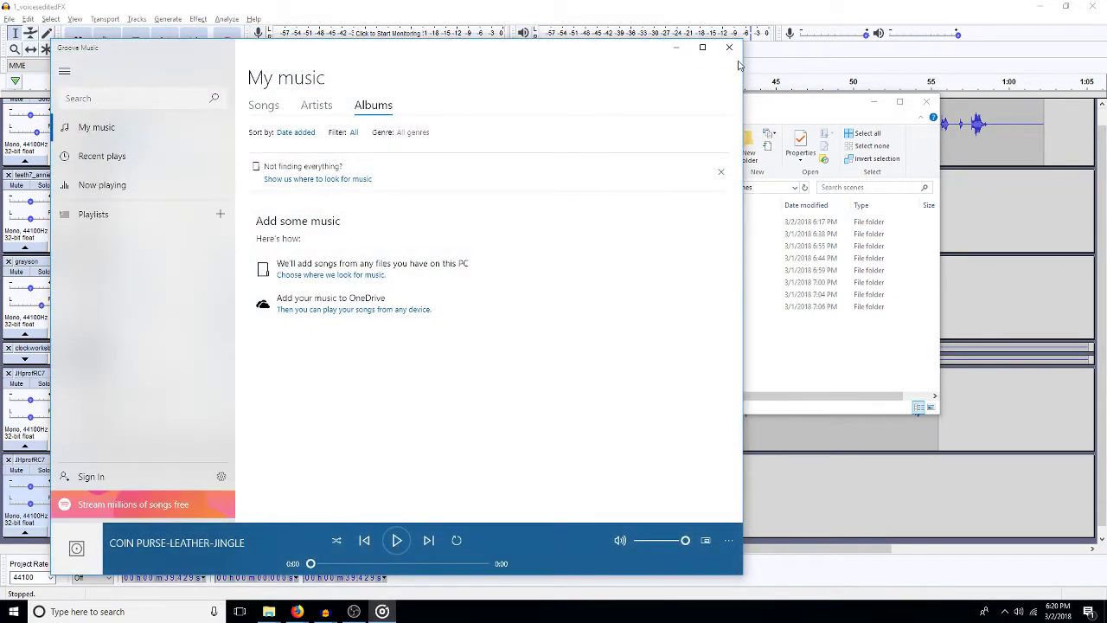
{"action": "left_click", "coordinate": [731, 48]}
{"action": "double_click", "coordinate": [289, 313]}
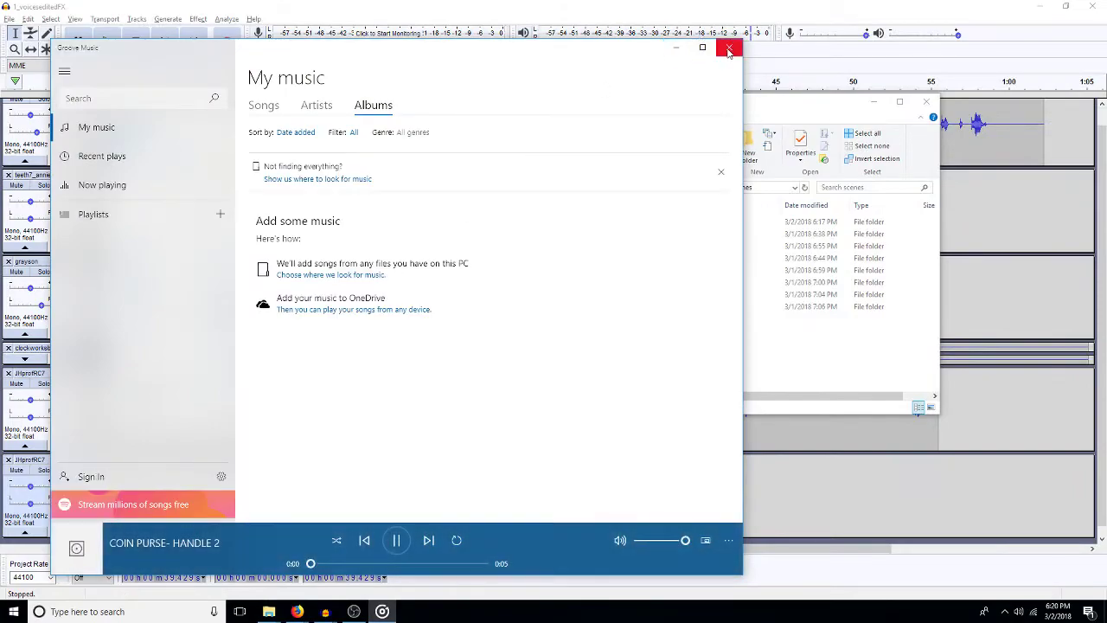
{"action": "left_click", "coordinate": [731, 48]}
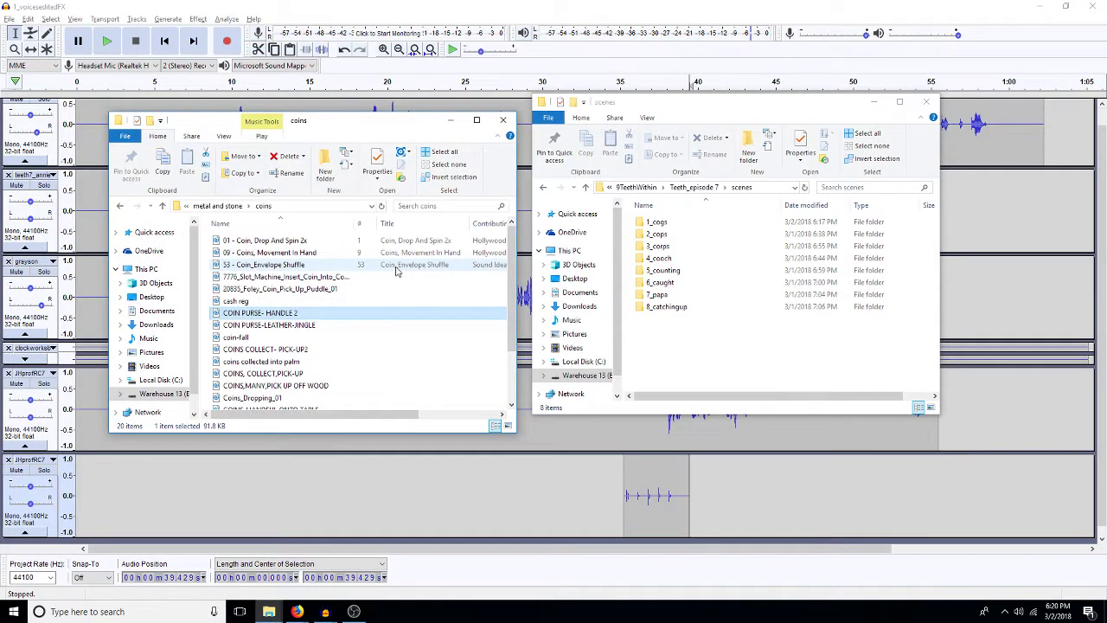
Step: Copy COIN PURSE- HANDLE 2 into a new folder named 7_1 inside 9TeethWithin's FXetc folder
{"action": "key", "text": "ctrl+c"}
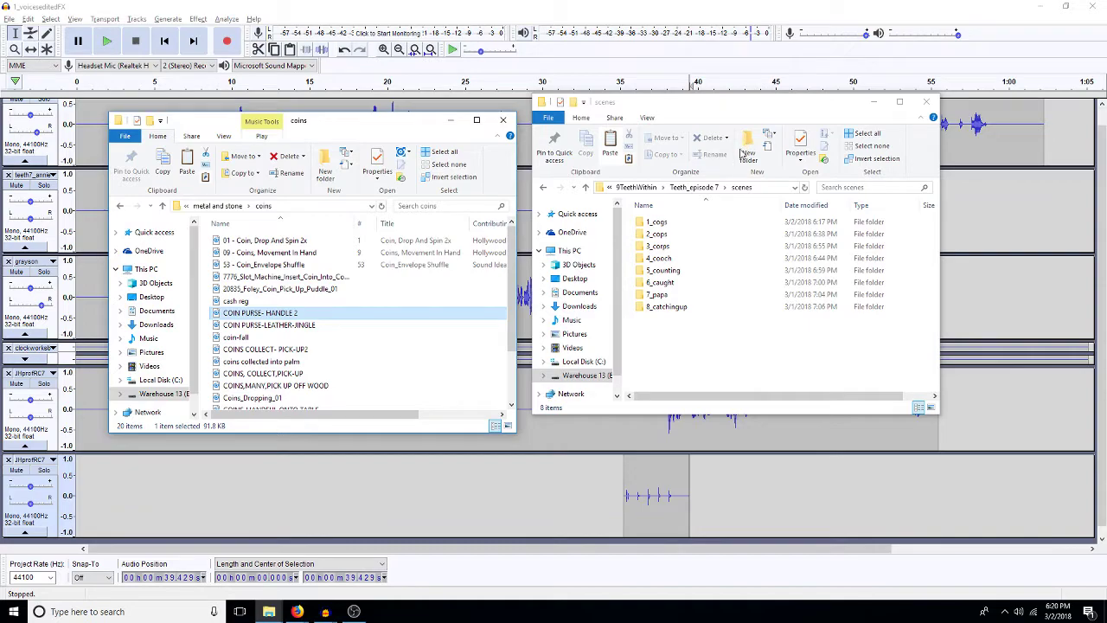
{"action": "left_click", "coordinate": [695, 187]}
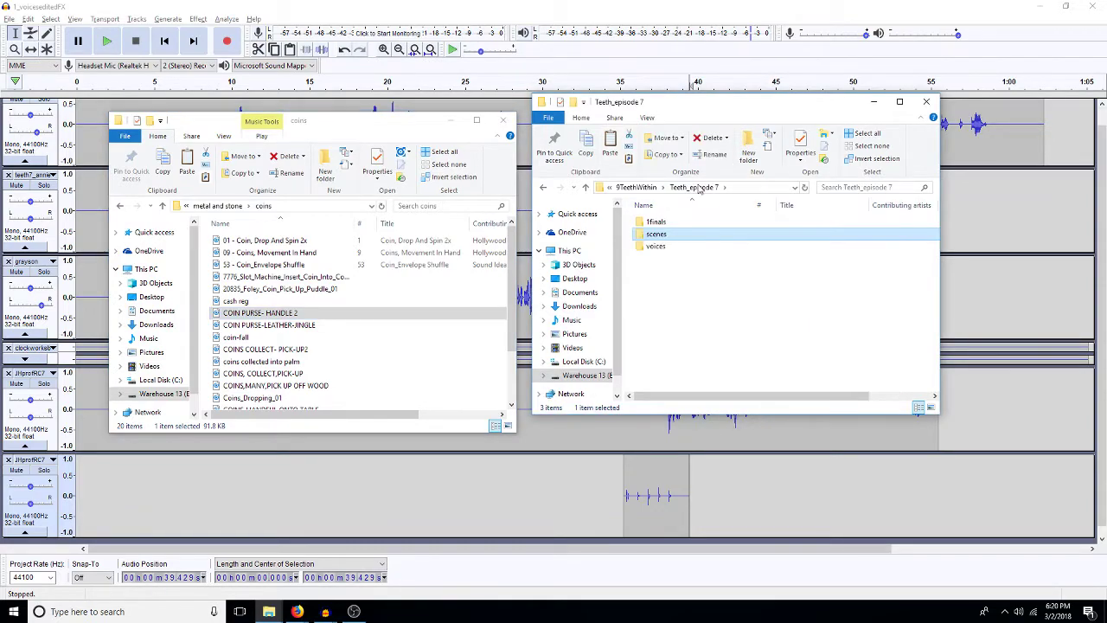
{"action": "left_click", "coordinate": [635, 187]}
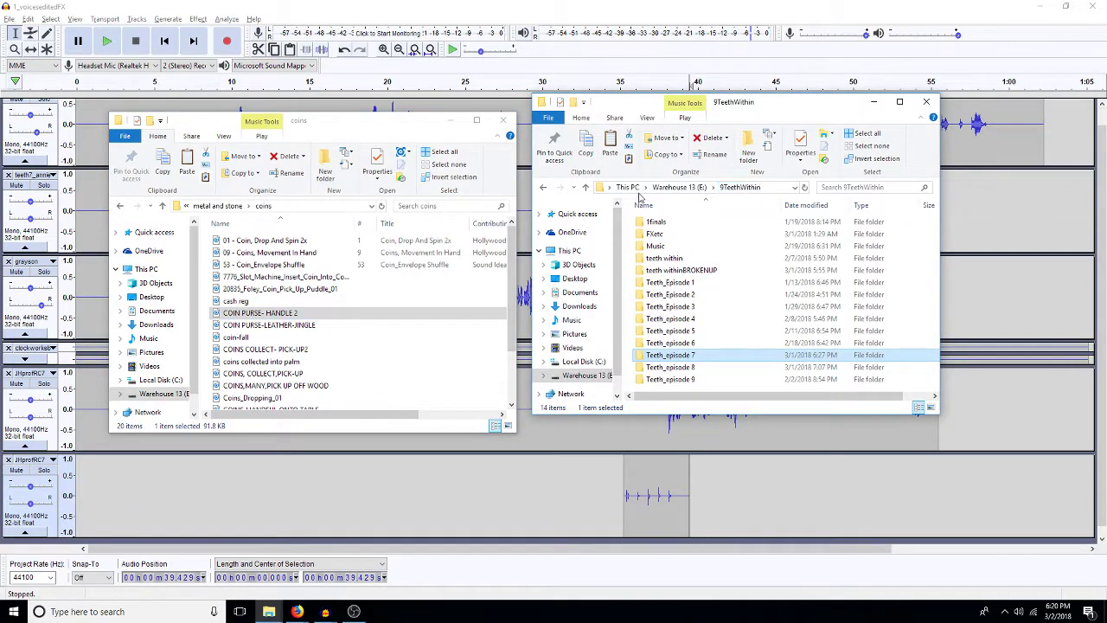
{"action": "double_click", "coordinate": [655, 234]}
{"action": "left_click", "coordinate": [748, 149]}
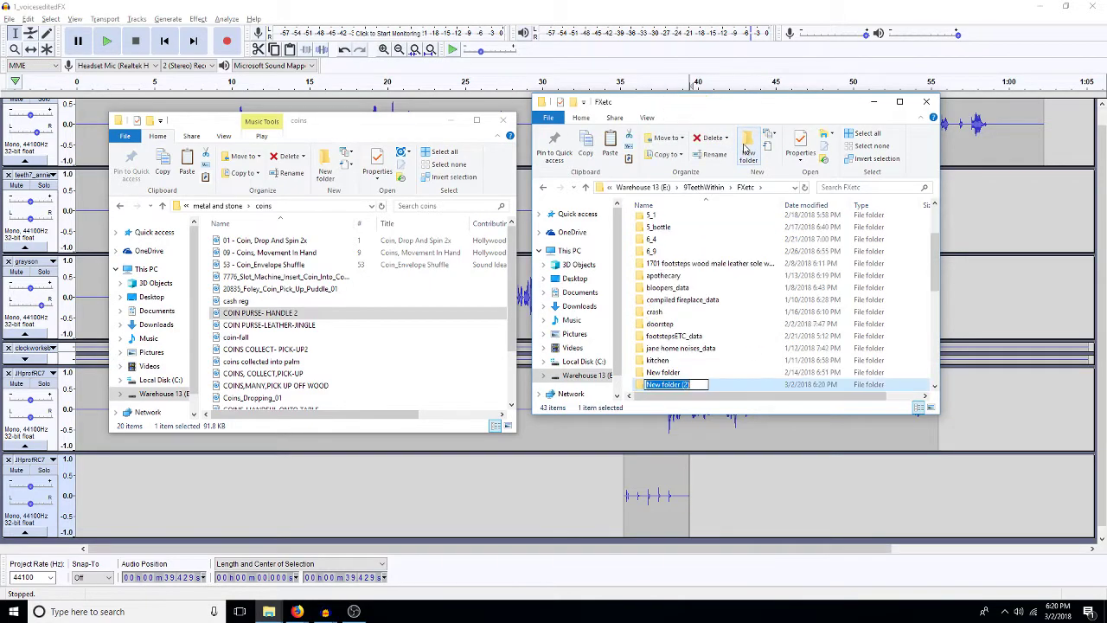
{"action": "type", "text": "7"}
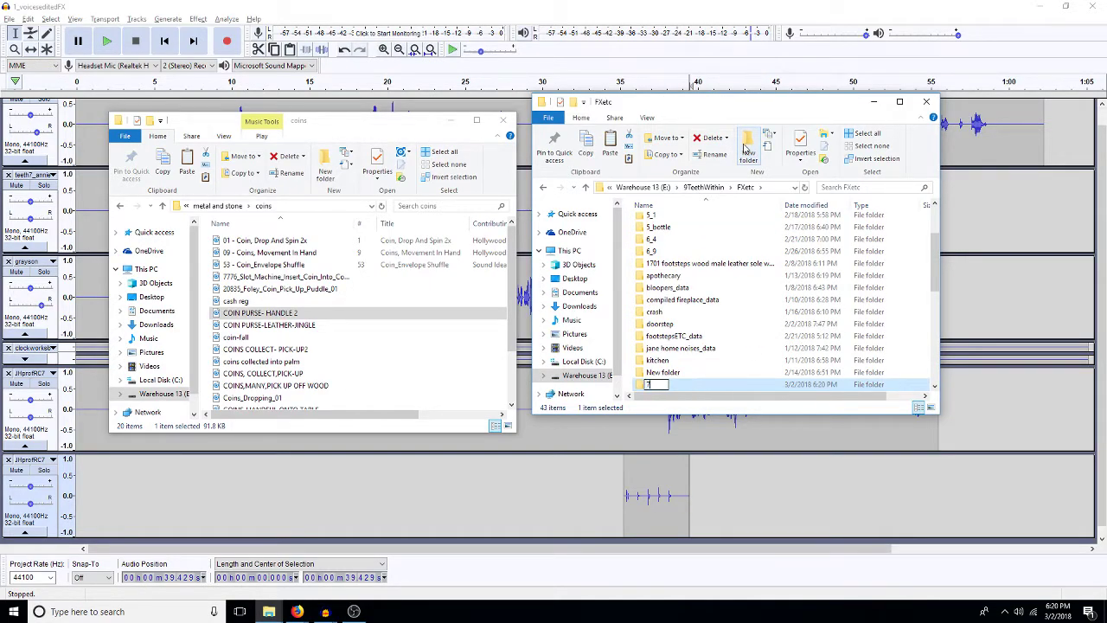
{"action": "key", "text": "Return"}
{"action": "key", "text": "Return"}
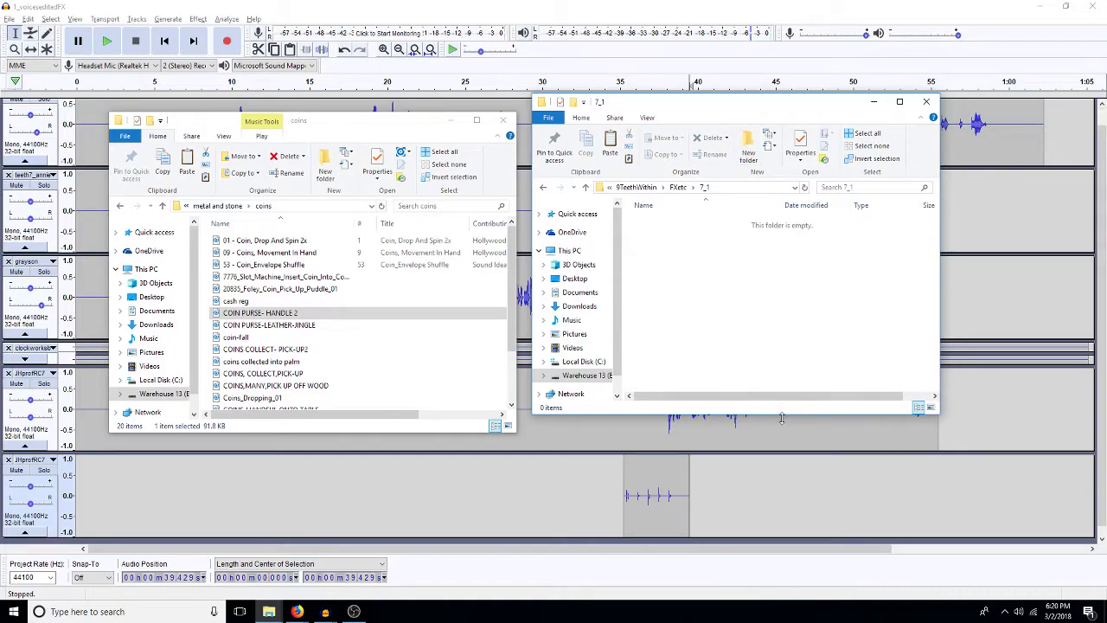
{"action": "key", "text": "ctrl+v"}
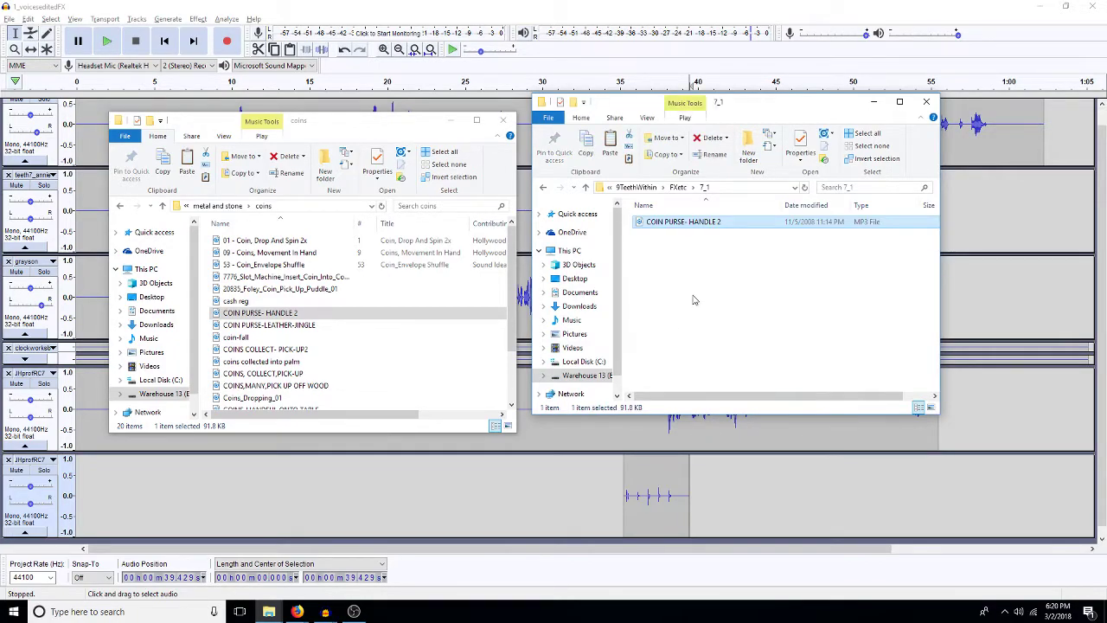
Step: Switch back to Audacity and open COIN PURSE- HANDLE 2 from the FXetc folder's 7_1 subfolder as a separate project
{"action": "left_click", "coordinate": [670, 440]}
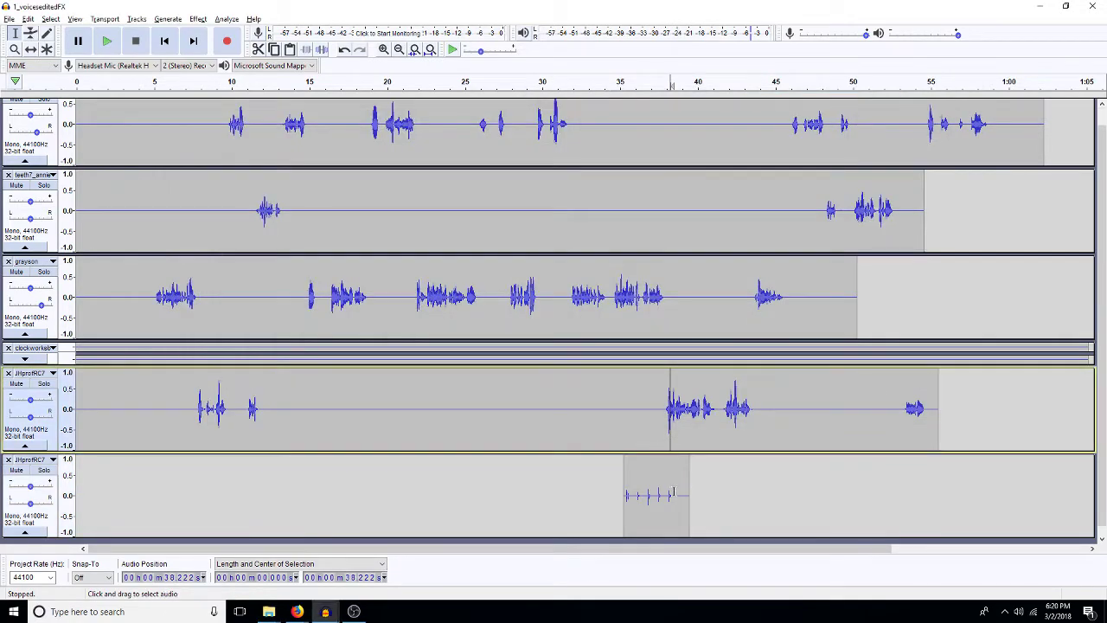
{"action": "left_click", "coordinate": [8, 20]}
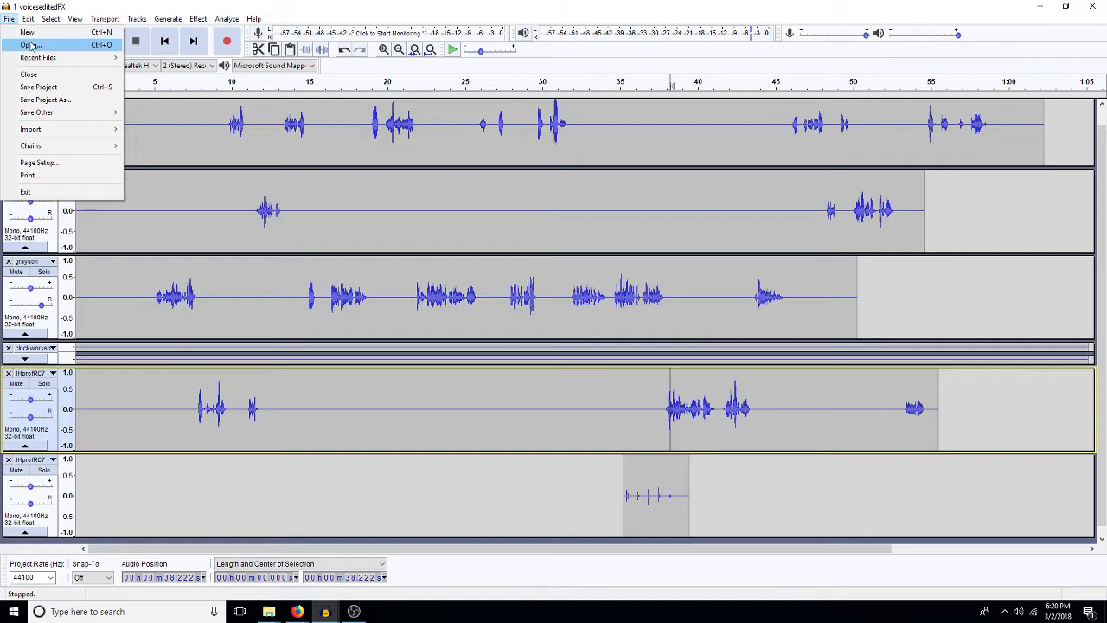
{"action": "left_click", "coordinate": [31, 46]}
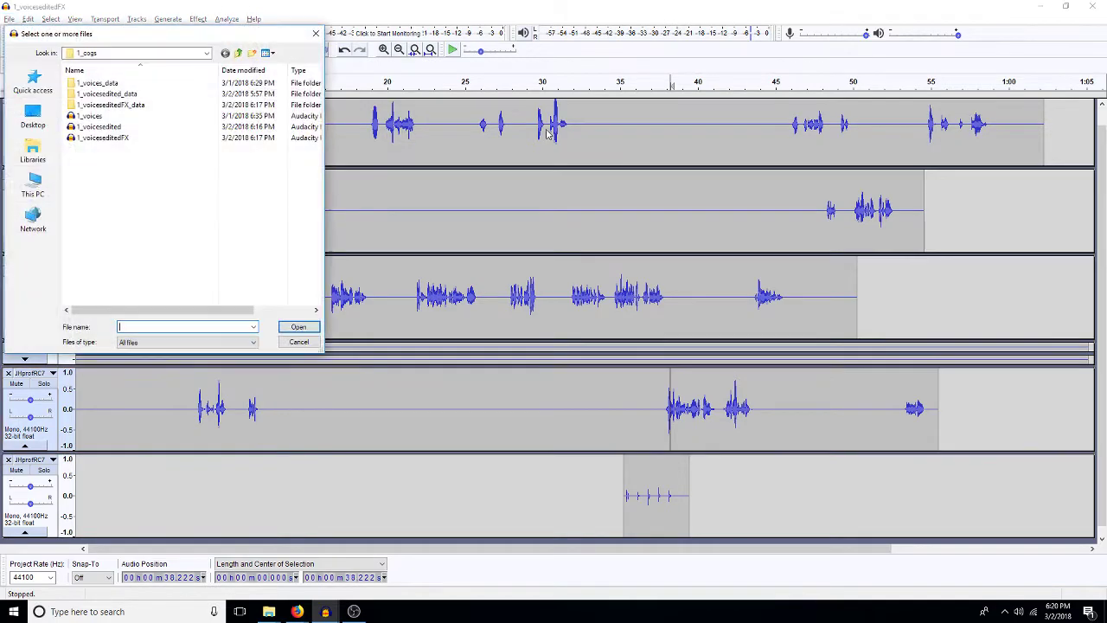
{"action": "left_click", "coordinate": [239, 54]}
{"action": "left_click", "coordinate": [238, 54]}
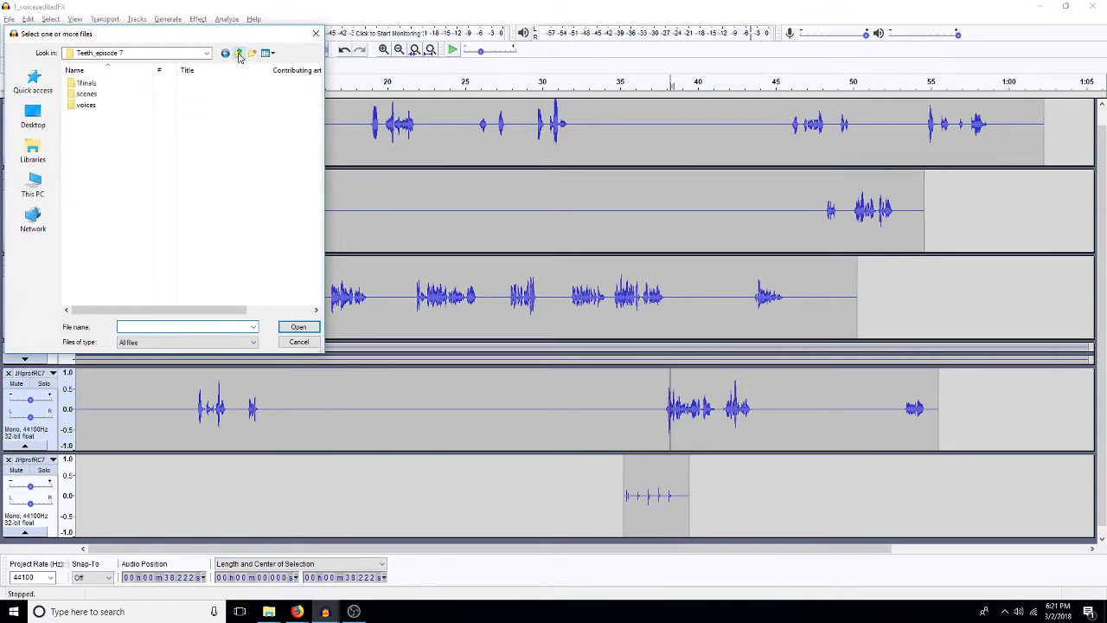
{"action": "left_click", "coordinate": [238, 54]}
{"action": "double_click", "coordinate": [85, 93]}
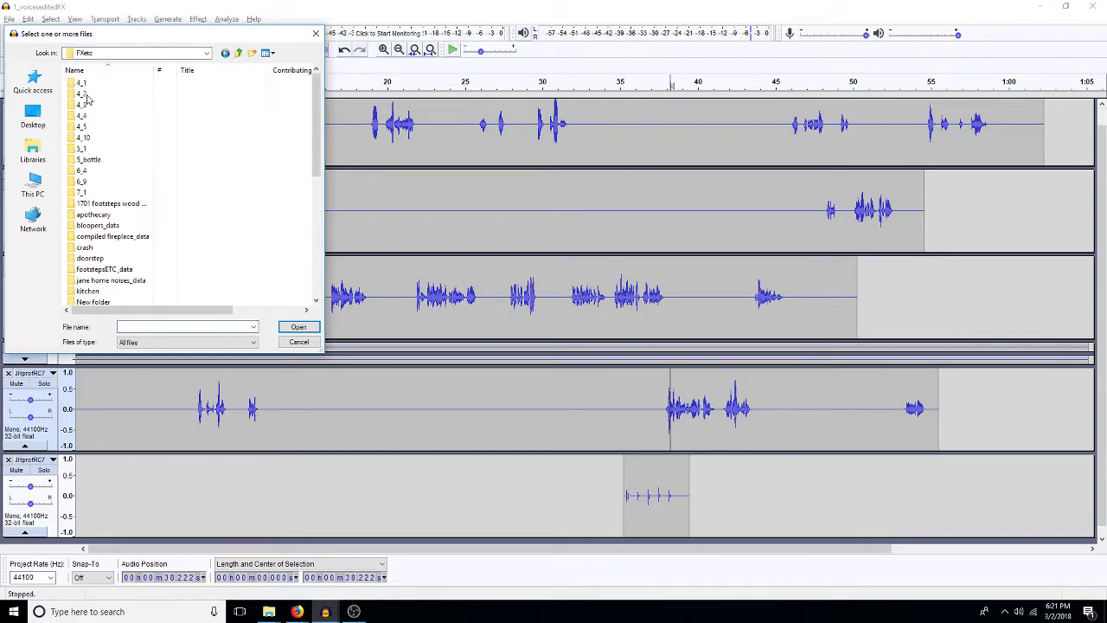
{"action": "double_click", "coordinate": [96, 193]}
{"action": "left_click", "coordinate": [119, 84]}
{"action": "double_click", "coordinate": [119, 84]}
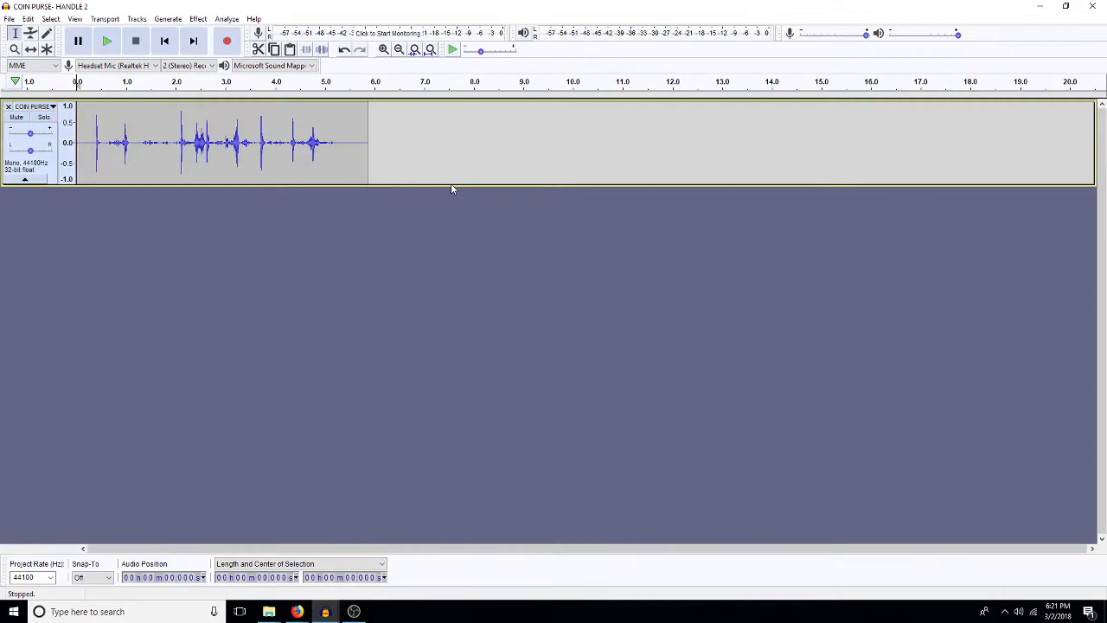
Step: Play the coin purse audio from about 0.56 s, and select the short sound around the 1 s mark
{"action": "left_click", "coordinate": [104, 144]}
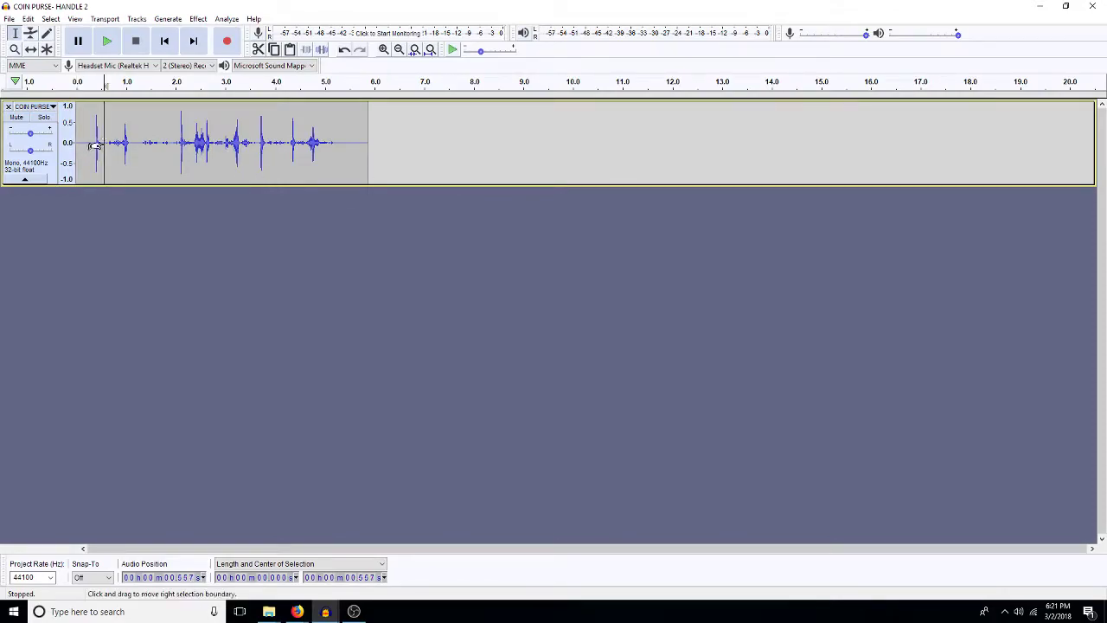
{"action": "key", "text": "space"}
{"action": "key", "text": "space"}
{"action": "left_click_drag", "start_coordinate": [137, 160], "coordinate": [112, 162]}
Step: Return to the 1_voiceseditedFX project and play from about 40 s to find where the coin sound fits the dialogue
{"action": "left_click", "coordinate": [1039, 7]}
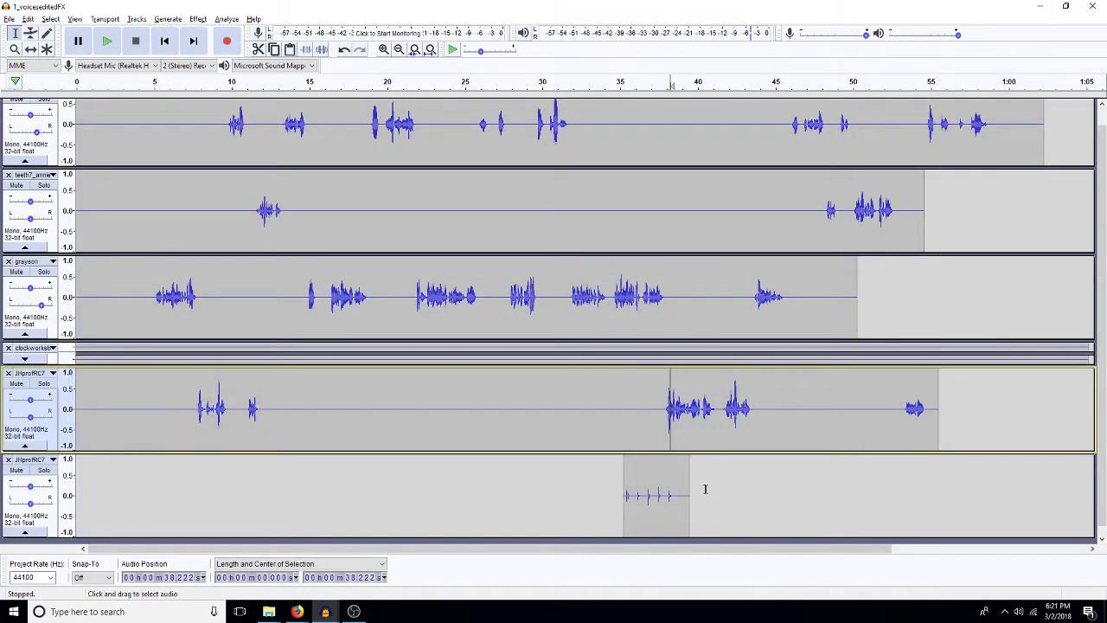
{"action": "left_click", "coordinate": [702, 483]}
{"action": "key", "text": "space"}
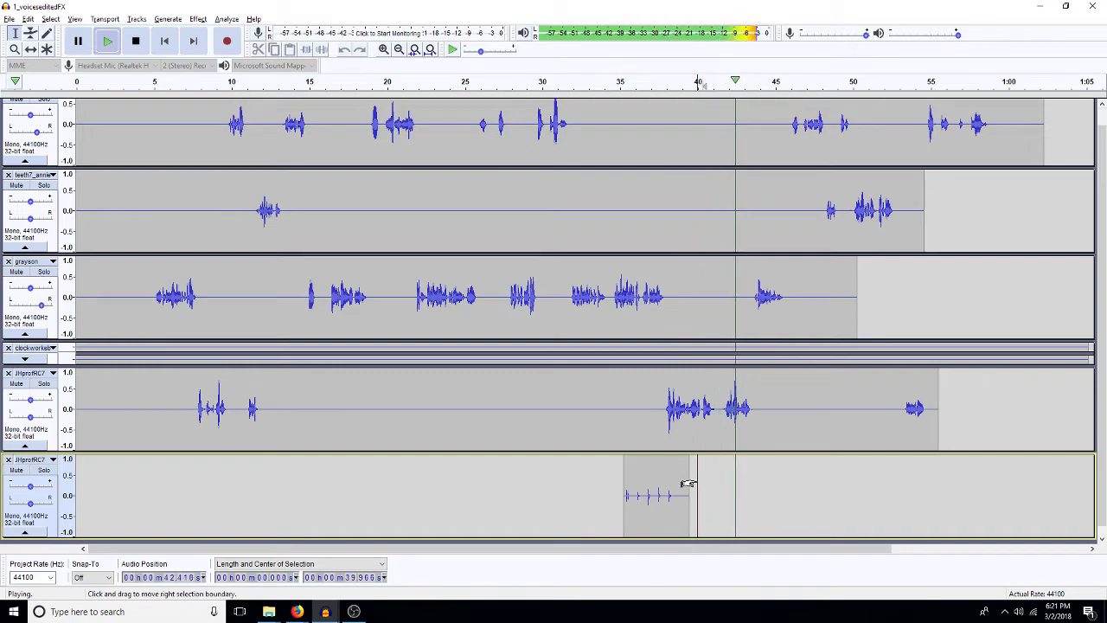
{"action": "left_click", "coordinate": [697, 483]}
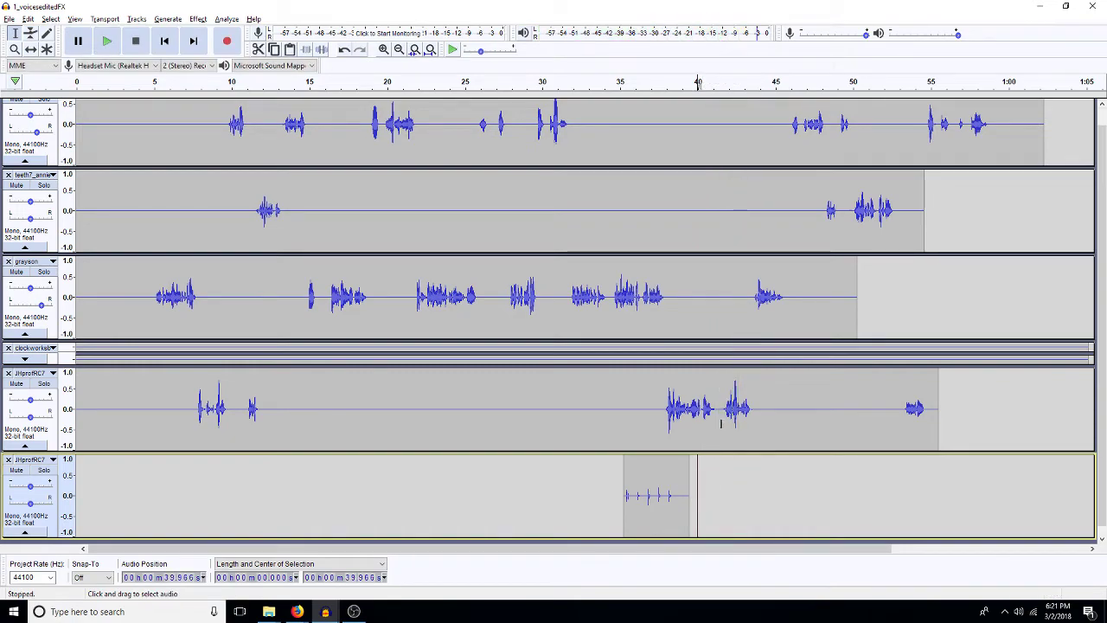
Step: Paste the coin sound into the last JHprofRC7 track at about 40 s, and play the dialogue from about 4.7 s and 9.6 s
{"action": "left_click", "coordinate": [706, 500], "text": "shift"}
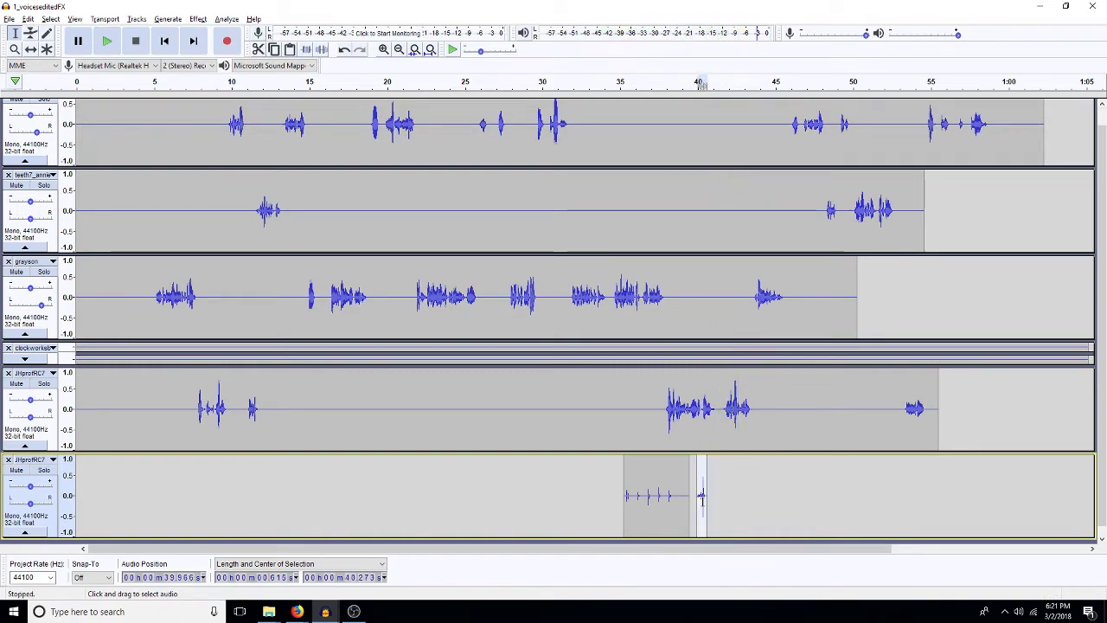
{"action": "left_click", "coordinate": [148, 320]}
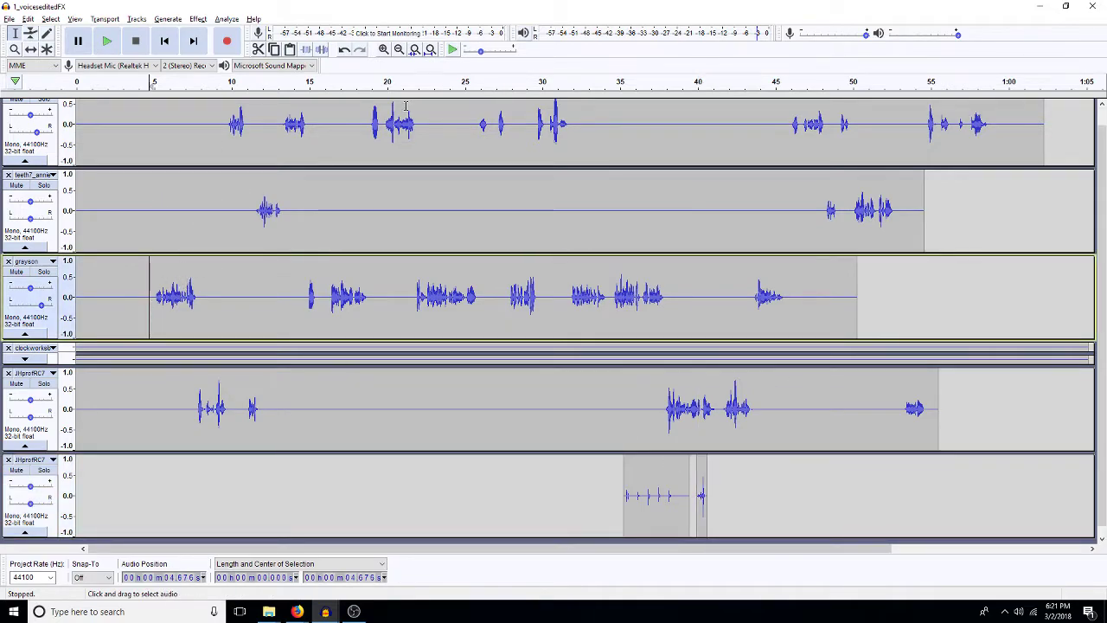
{"action": "left_click", "coordinate": [385, 49]}
{"action": "key", "text": "space"}
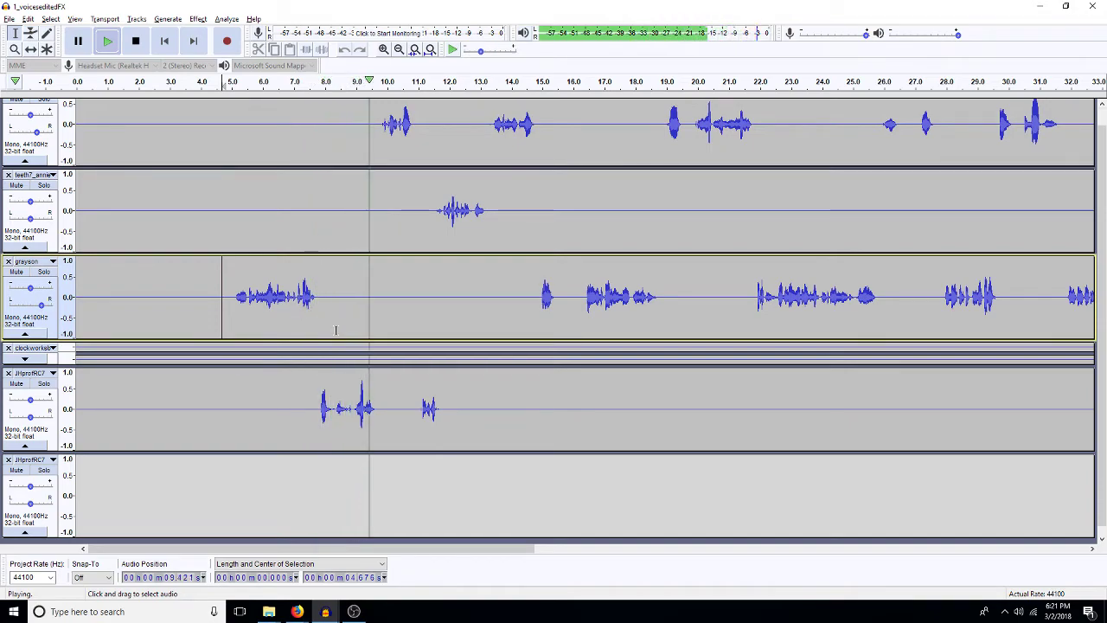
{"action": "key", "text": "space"}
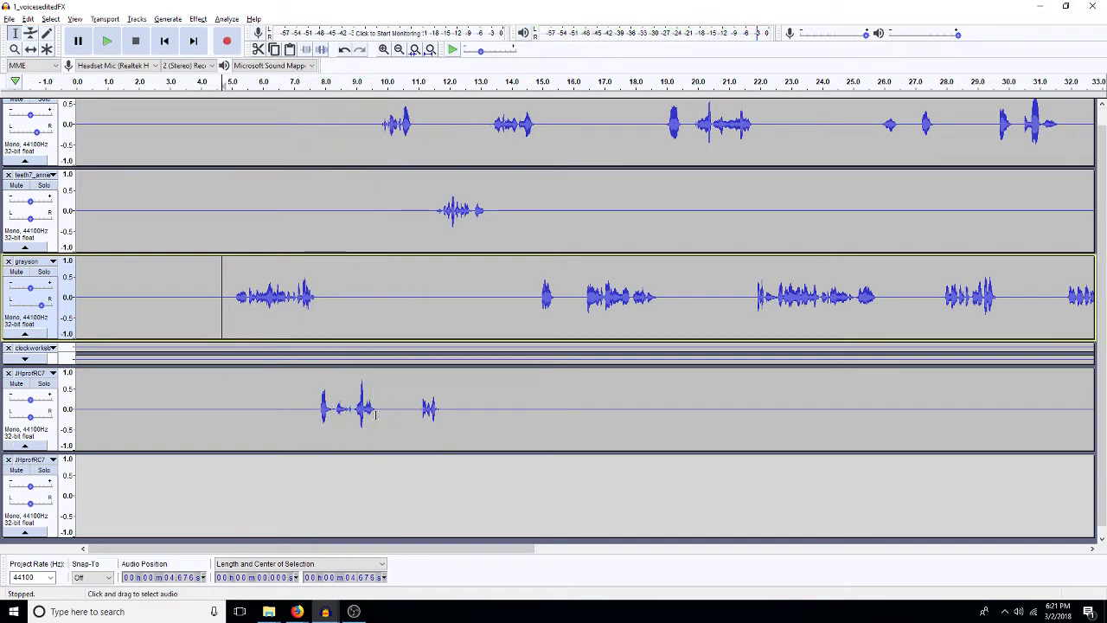
{"action": "left_click", "coordinate": [375, 415]}
{"action": "key", "text": "space"}
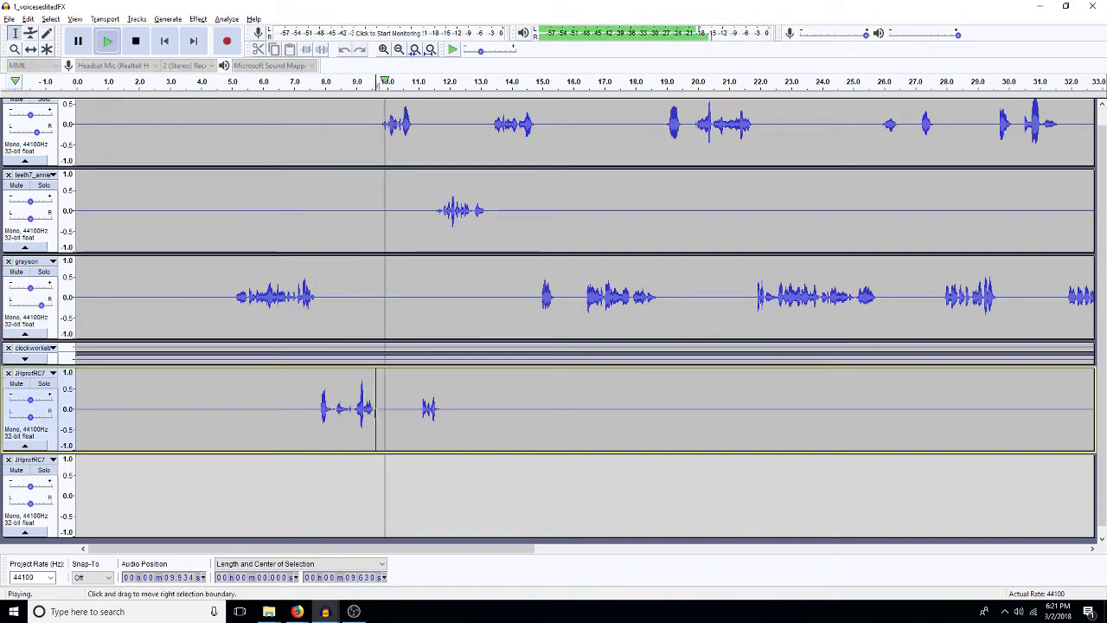
{"action": "key", "text": "space"}
Step: Cut about 0.1 s of silence just before the short line near 11 s in the upper JHprofRC7 track, and play from there
{"action": "left_click", "coordinate": [416, 412]}
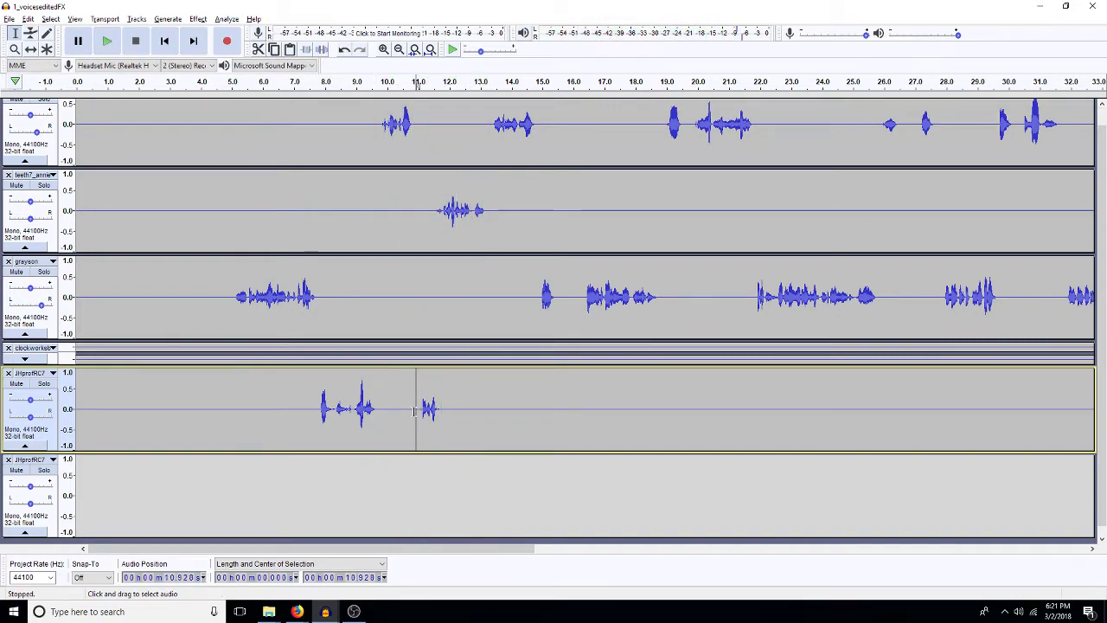
{"action": "left_click", "coordinate": [417, 412]}
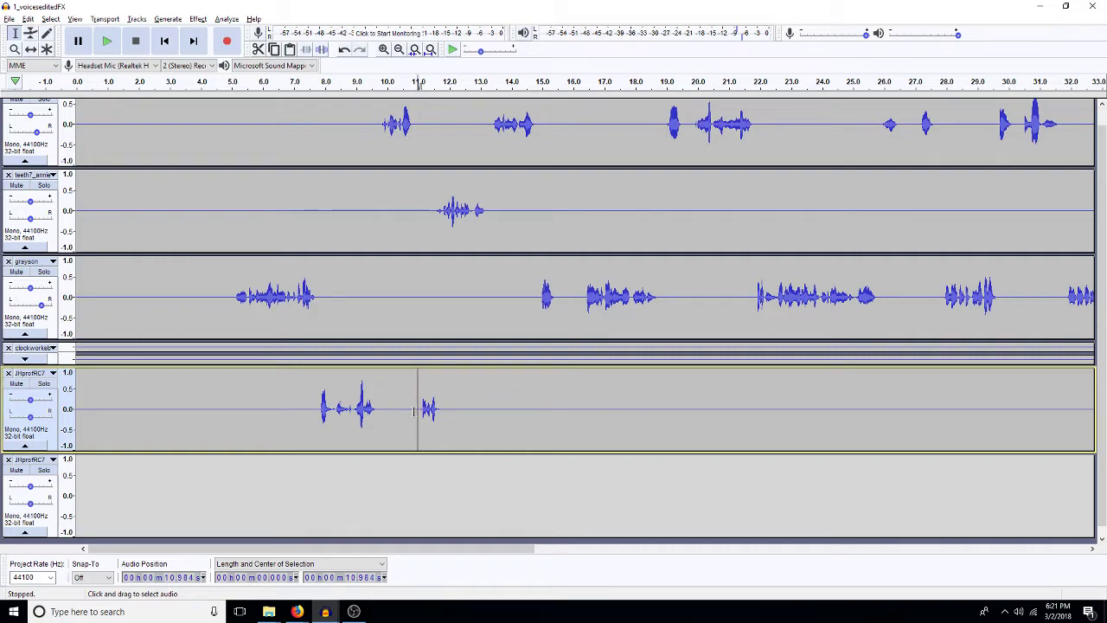
{"action": "left_click_drag", "start_coordinate": [414, 412], "coordinate": [418, 412]}
{"action": "left_click", "coordinate": [417, 413]}
{"action": "key", "text": "space"}
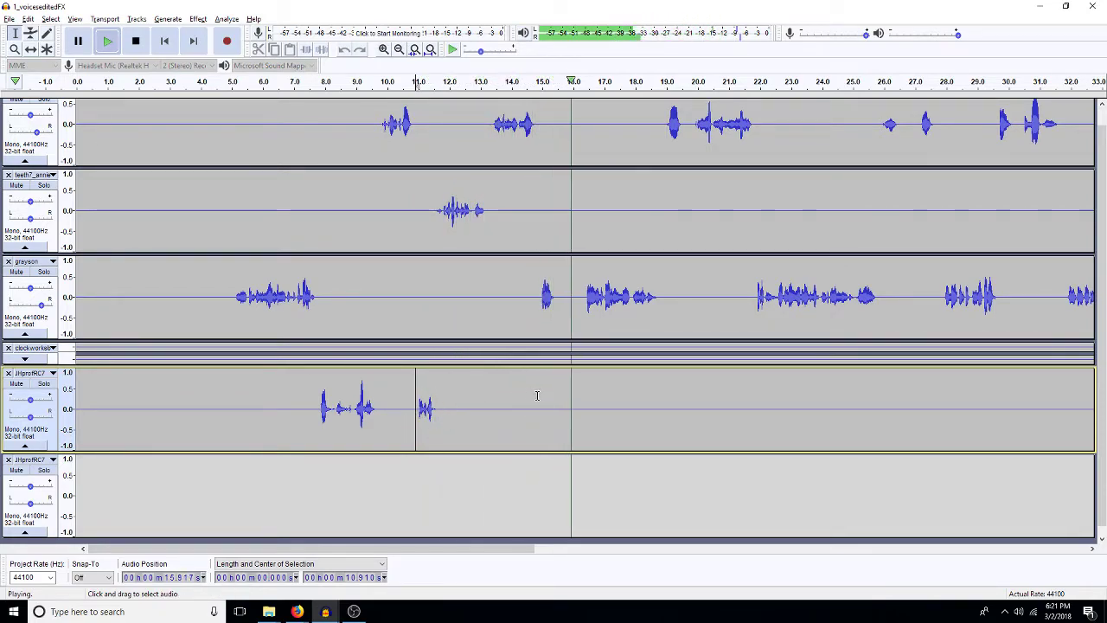
{"action": "key", "text": "space"}
Step: Delete about 0.46 s of silence starting at about 15.8 s across the Audio Track, teeth7_annie and grayson voice tracks
{"action": "left_click_drag", "start_coordinate": [573, 268], "coordinate": [566, 158]}
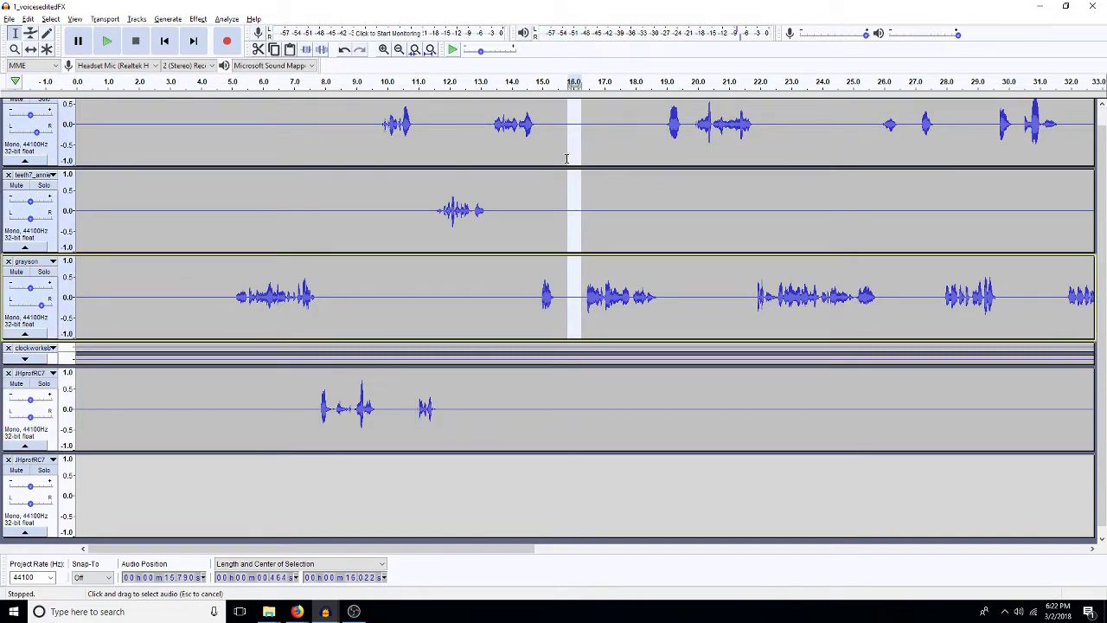
{"action": "key", "text": "Delete"}
Step: Play on from about 15.8 s, and delete about 0.4 s of silence at about 26.2 s across the same three voice tracks
{"action": "key", "text": "space"}
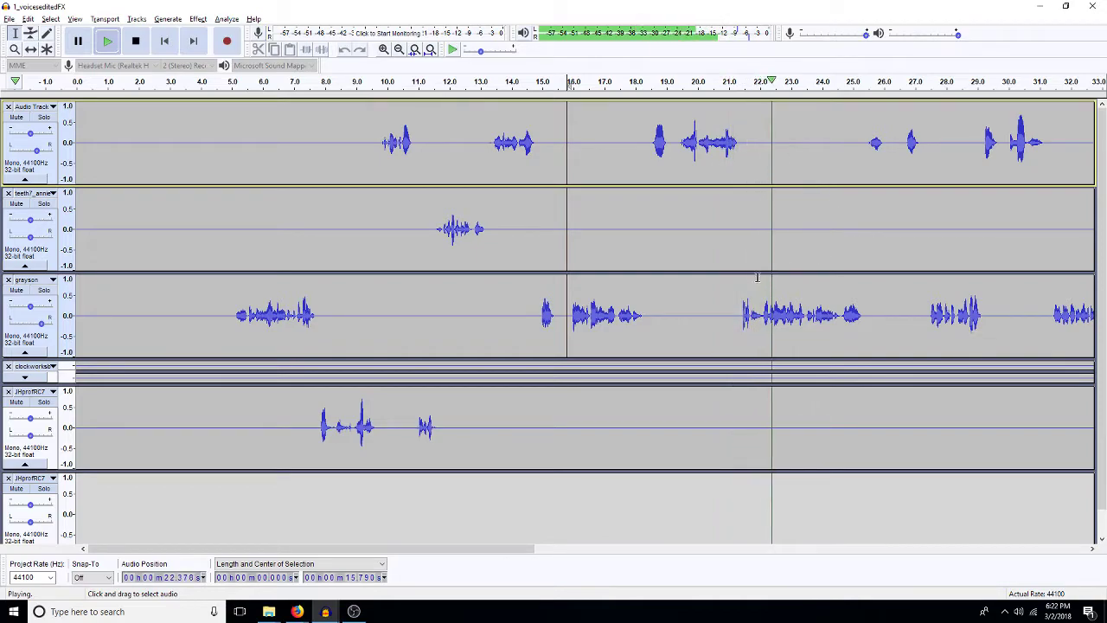
{"action": "left_click", "coordinate": [1091, 548]}
{"action": "left_click", "coordinate": [1092, 549]}
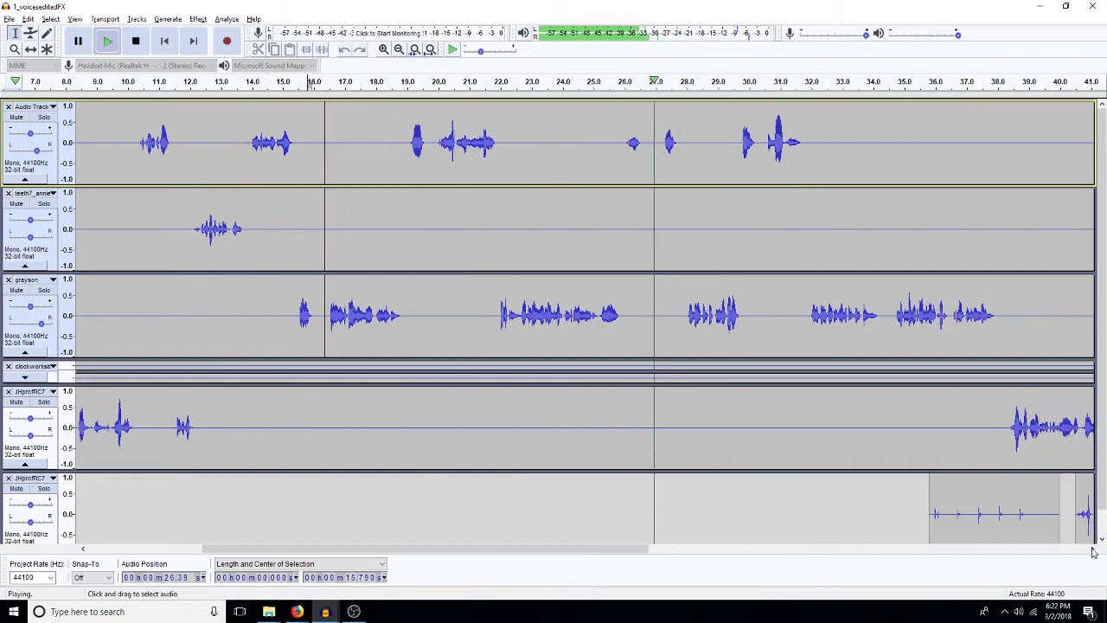
{"action": "key", "text": "space"}
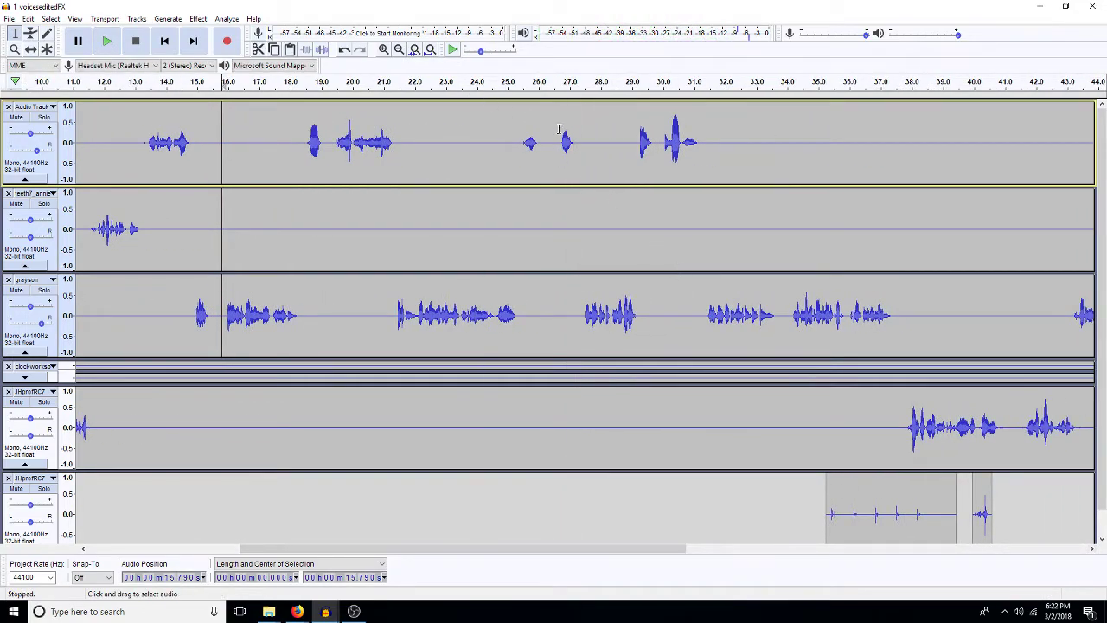
{"action": "left_click_drag", "start_coordinate": [558, 152], "coordinate": [553, 324]}
{"action": "key", "text": "Delete"}
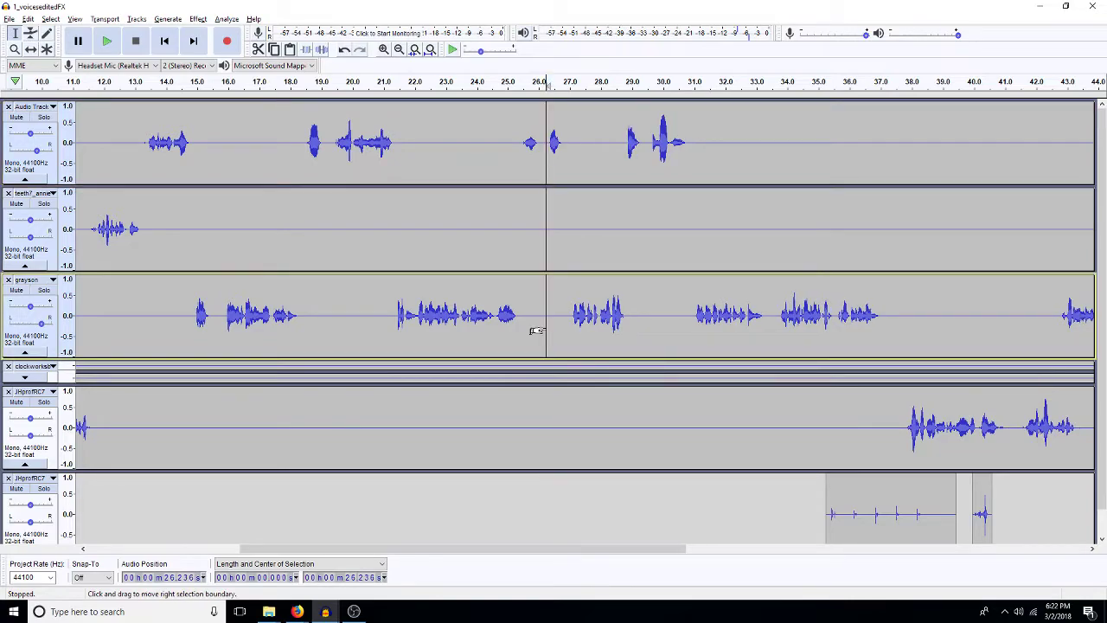
Step: Play the mix from about 26.2 s and delete about 0.6 s of silence at 37 s in the upper JHprofRC7 track
{"action": "key", "text": "space"}
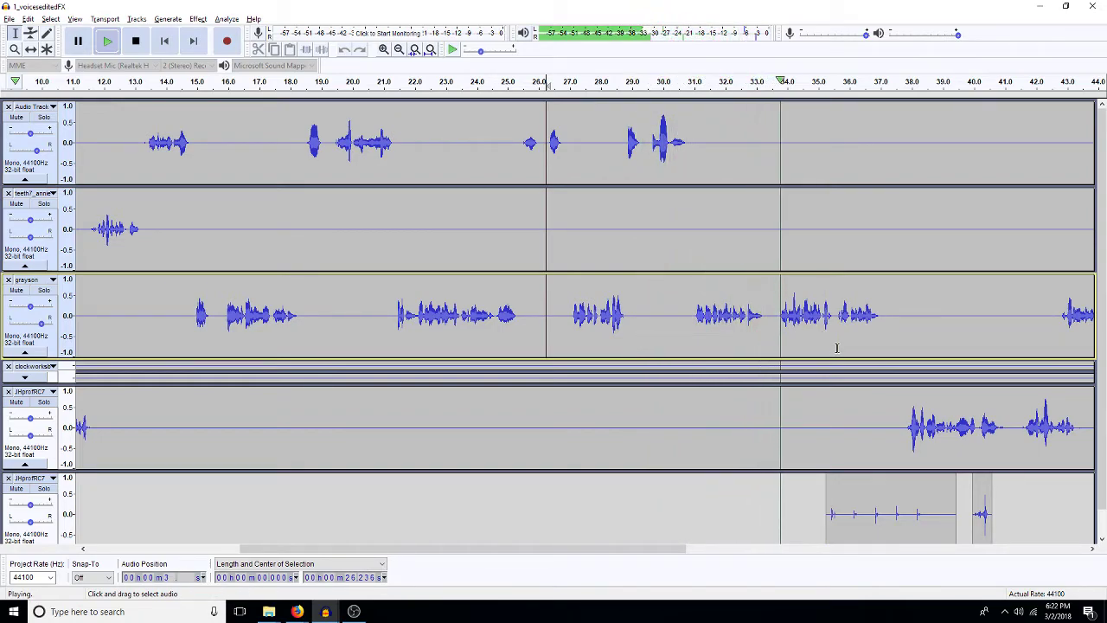
{"action": "left_click", "coordinate": [1092, 550]}
{"action": "scroll", "coordinate": [1091, 549], "scroll_direction": "right", "scroll_amount": 10}
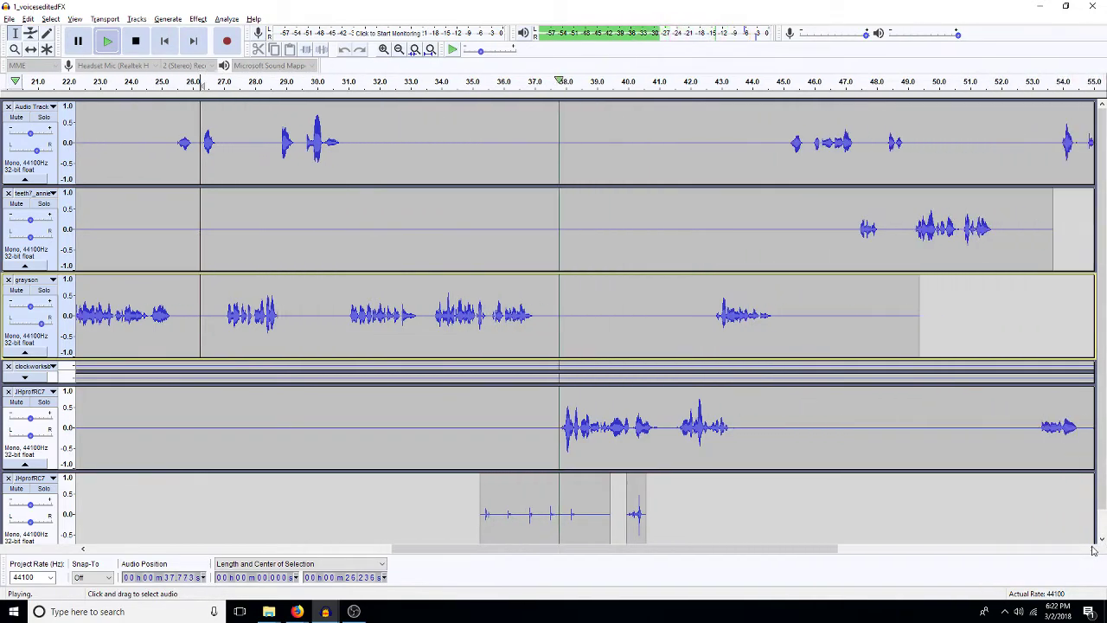
{"action": "key", "text": "space"}
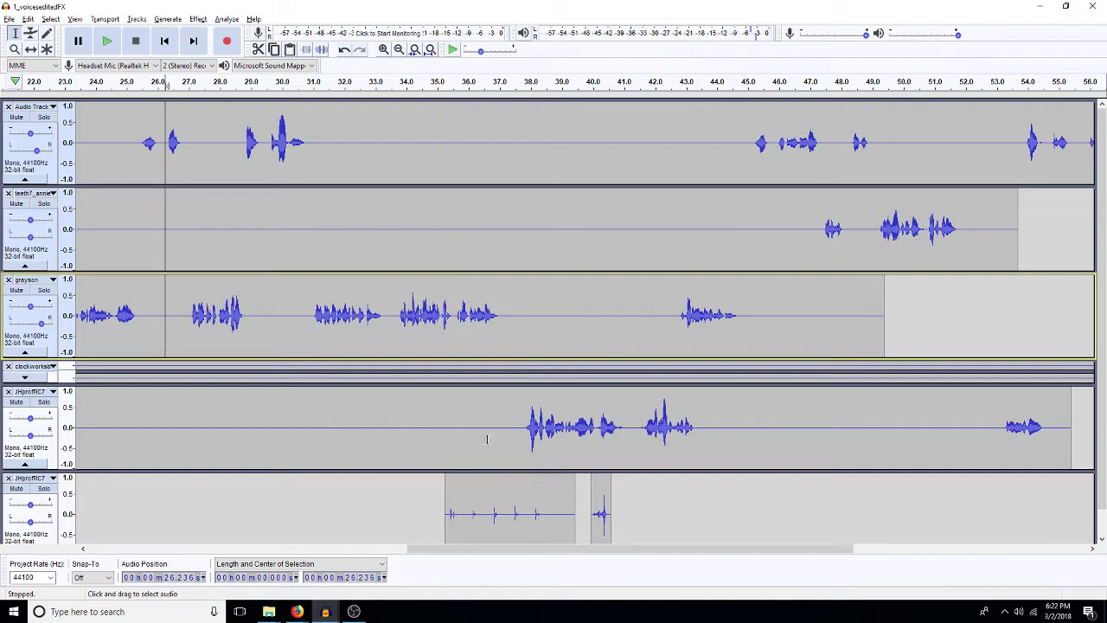
{"action": "left_click_drag", "start_coordinate": [518, 434], "coordinate": [497, 437]}
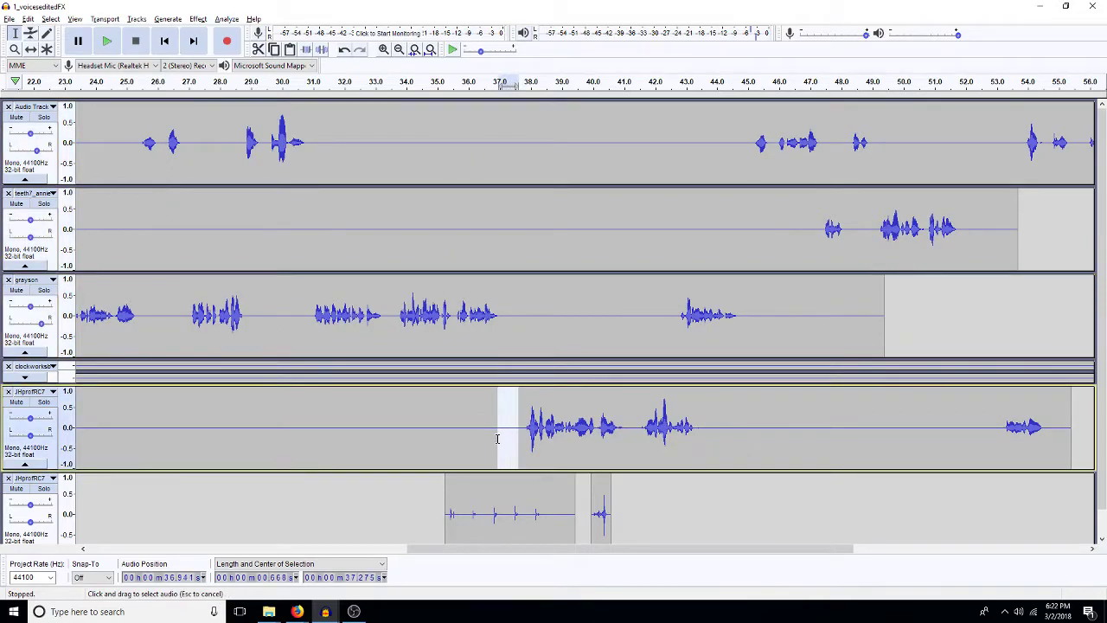
{"action": "key", "text": "Delete"}
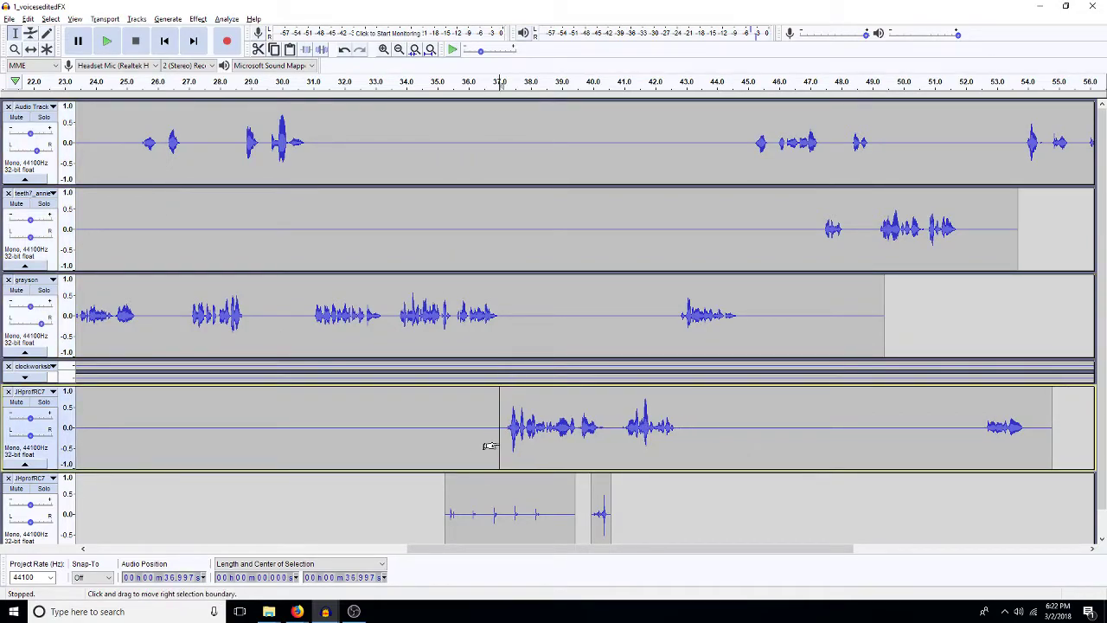
Step: Select the two sound-effect clips in the lower JHprofRC7 track and shift them about 0.43 s earlier
{"action": "left_click", "coordinate": [578, 519]}
{"action": "left_click_drag", "start_coordinate": [553, 520], "coordinate": [469, 519]}
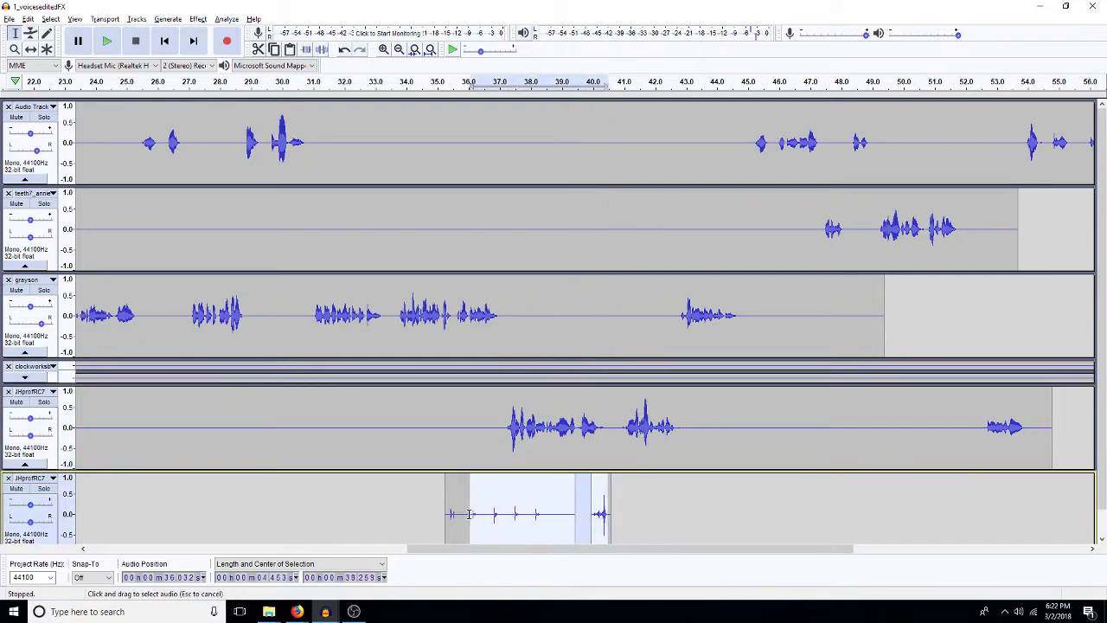
{"action": "scroll", "coordinate": [327, 436], "scroll_direction": "down", "scroll_amount": 1}
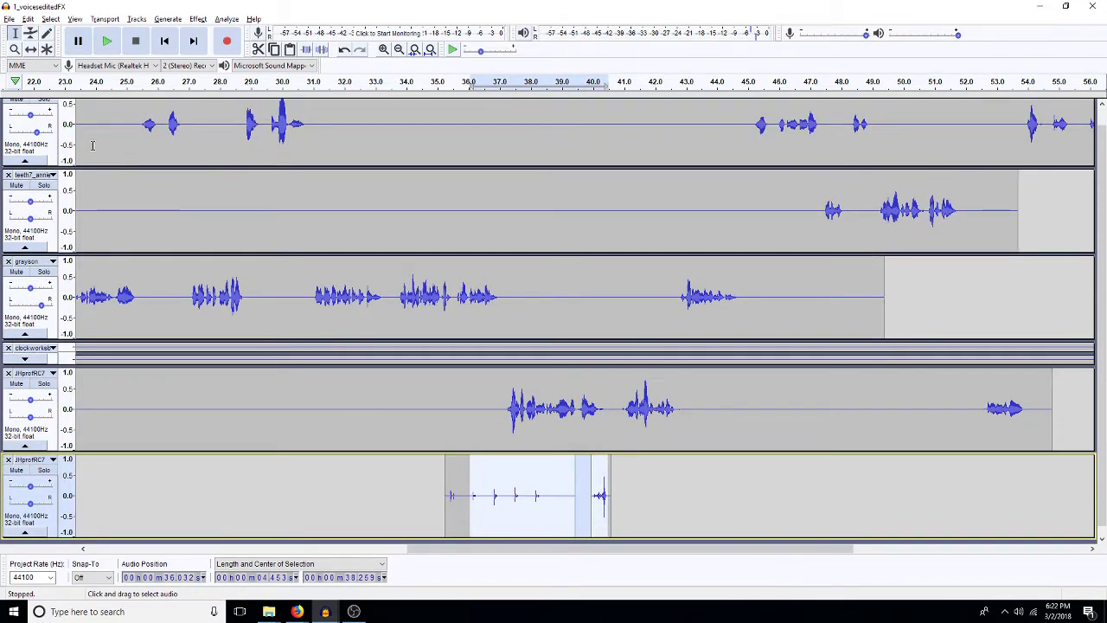
{"action": "left_click", "coordinate": [31, 49]}
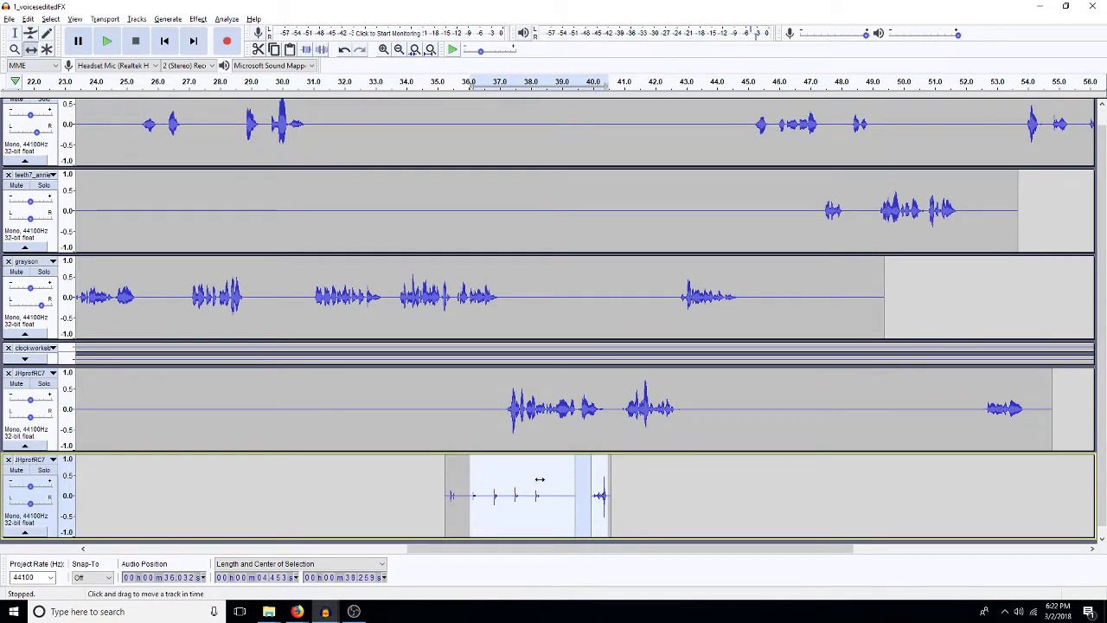
{"action": "left_click_drag", "start_coordinate": [521, 494], "coordinate": [507, 494]}
{"action": "left_click", "coordinate": [12, 33]}
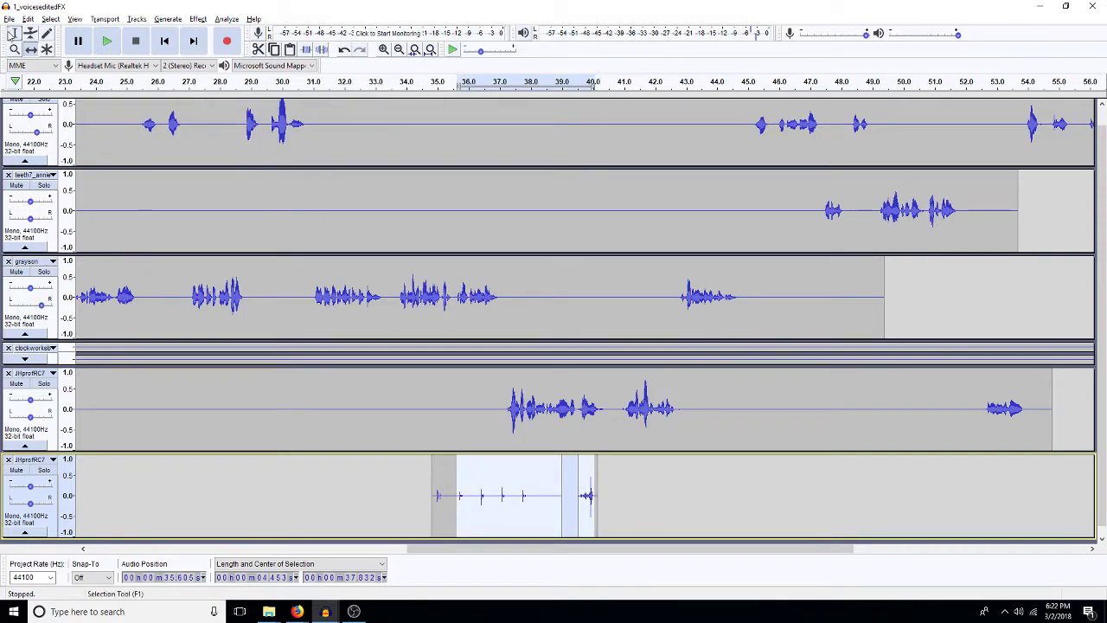
Step: Delete about 0.4 s of silence near 40.5 s across the tracks above the sound-effects track and play the mix from there
{"action": "left_click", "coordinate": [587, 285]}
{"action": "left_click_drag", "start_coordinate": [623, 407], "coordinate": [608, 154]}
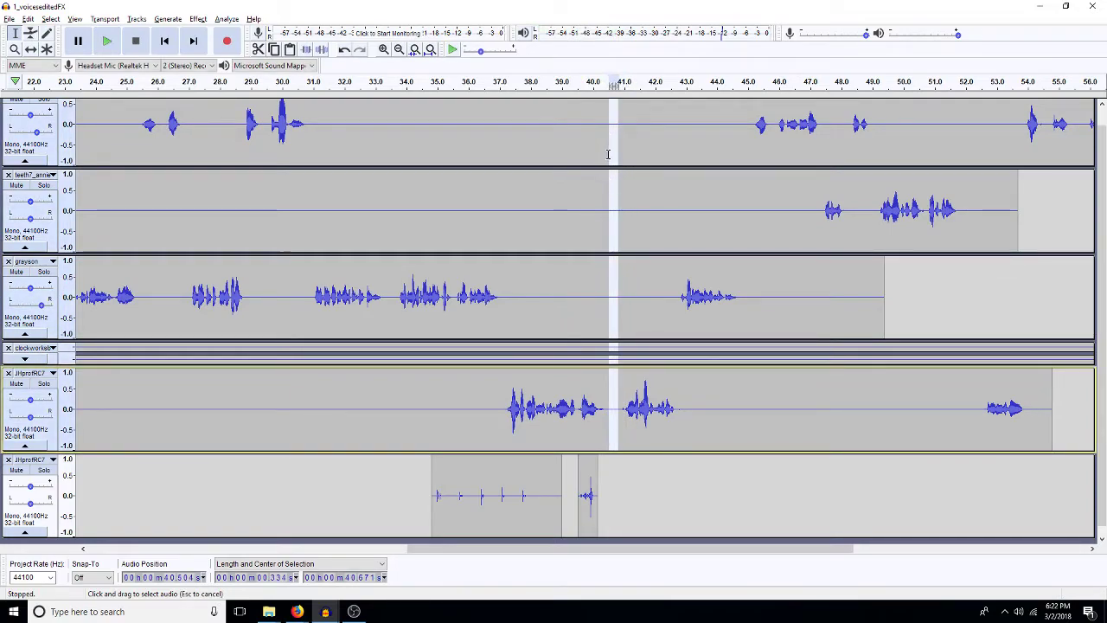
{"action": "key", "text": "Delete"}
{"action": "key", "text": "shift+Left"}
{"action": "key", "text": "Delete"}
{"action": "key", "text": "space"}
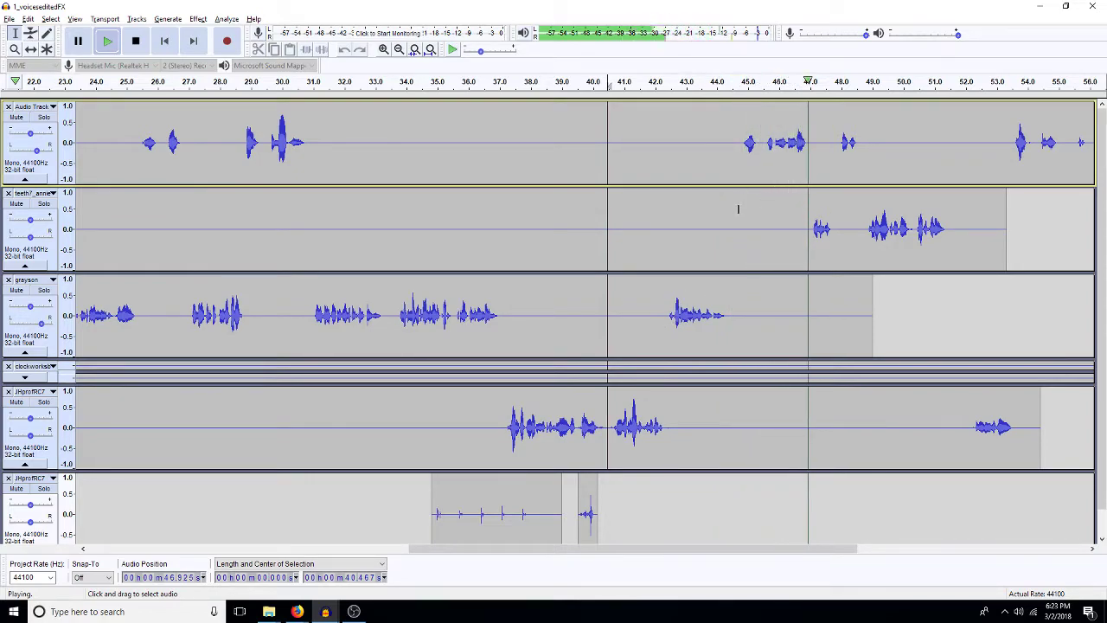
{"action": "key", "text": "space"}
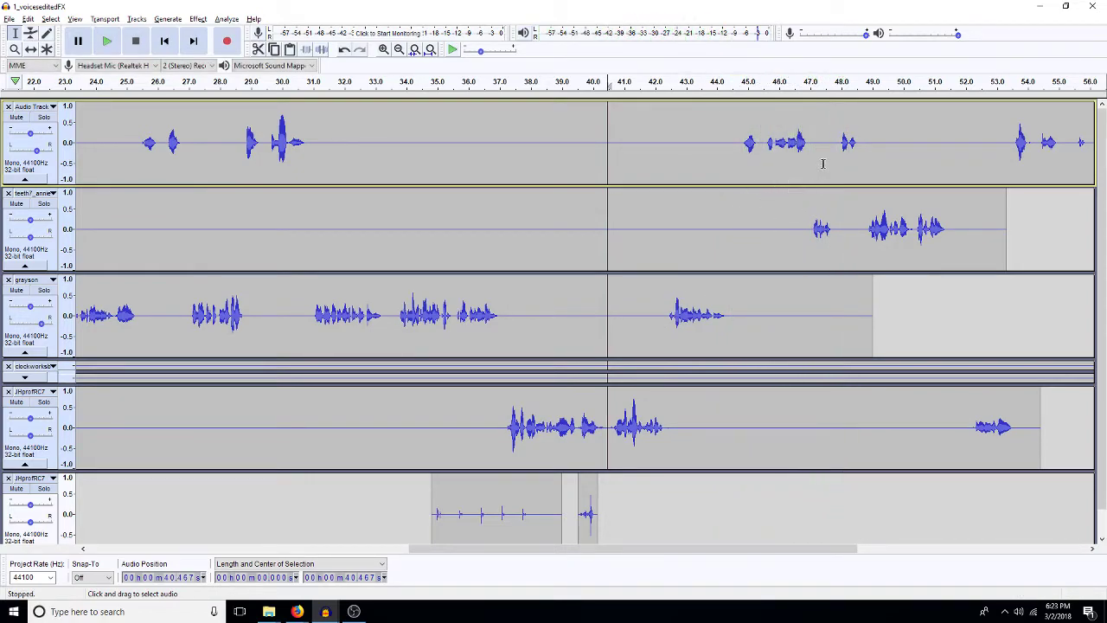
Step: Copy 1.28 s of silence from the first track and insert it near 47 s in the top three tracks and upper JHprofRC7 track
{"action": "left_click_drag", "start_coordinate": [691, 155], "coordinate": [653, 156]}
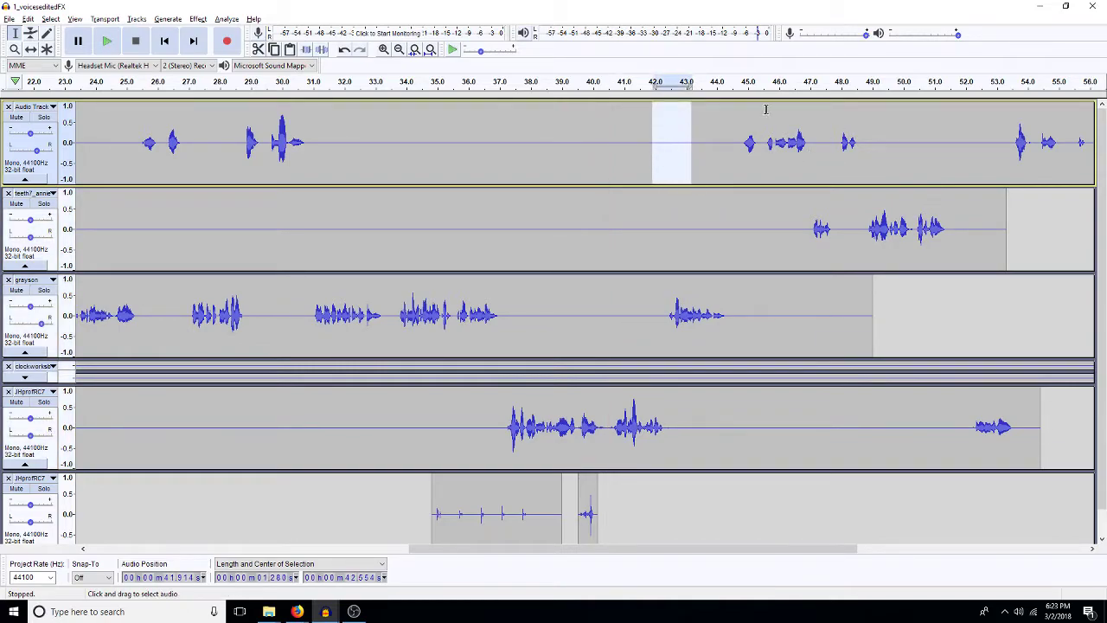
{"action": "left_click", "coordinate": [811, 156]}
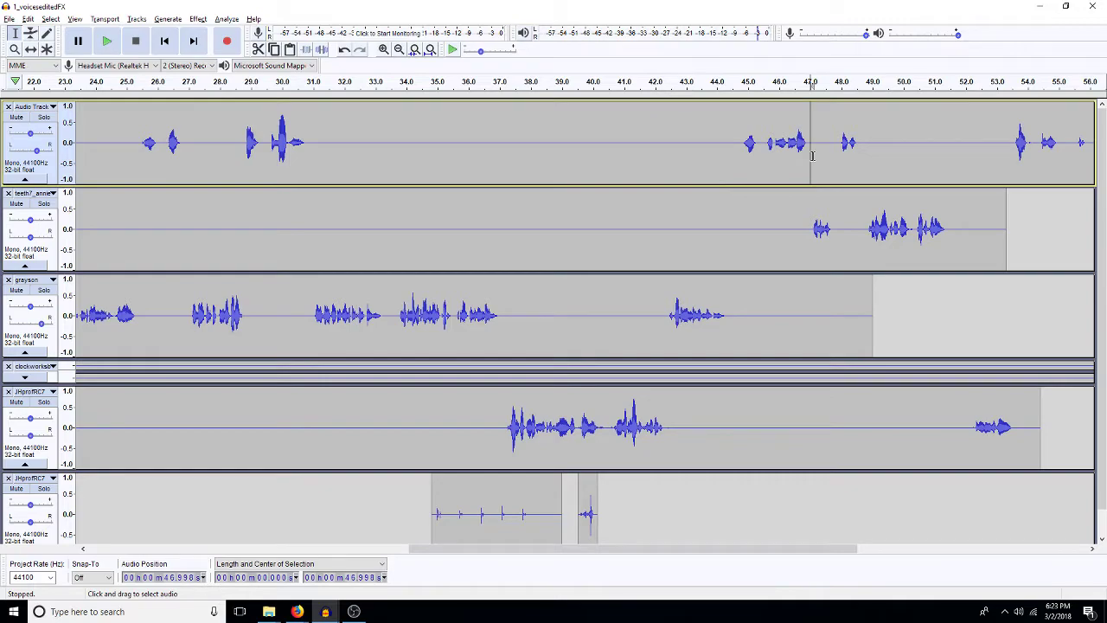
{"action": "key", "text": "shift+Down"}
{"action": "key", "text": "shift+Down"}
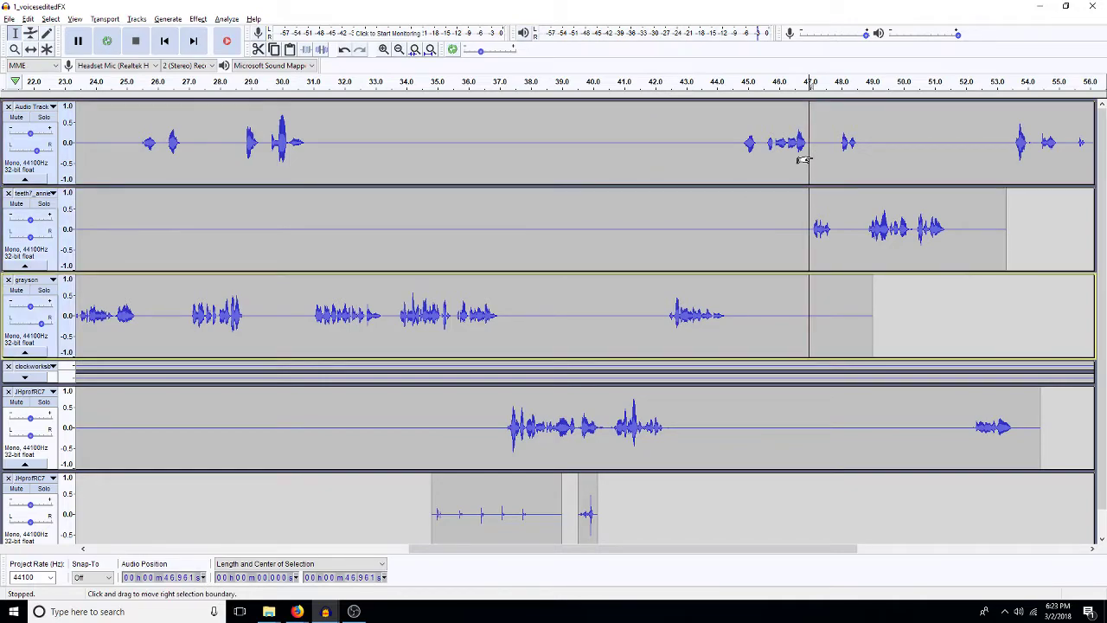
{"action": "key", "text": "ctrl+v"}
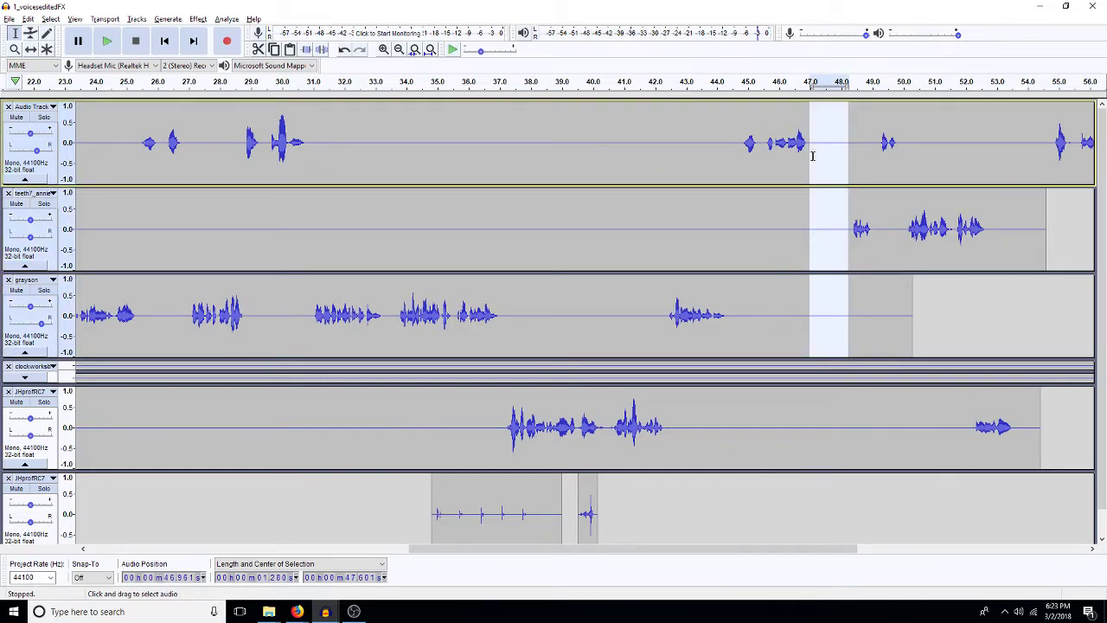
{"action": "left_click", "coordinate": [825, 440]}
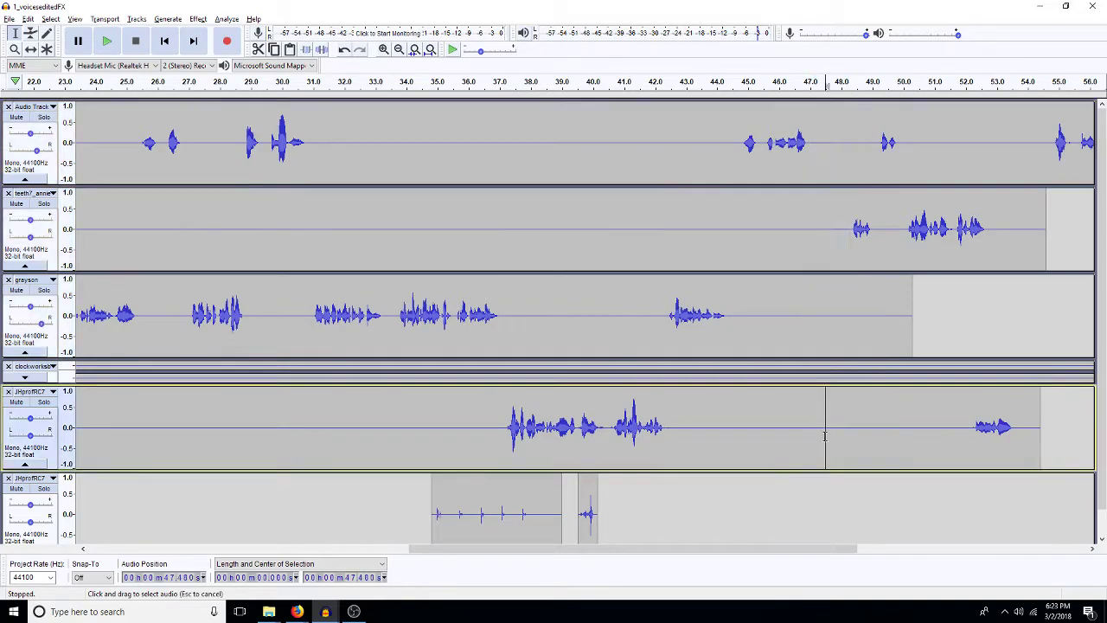
{"action": "key", "text": "ctrl+v"}
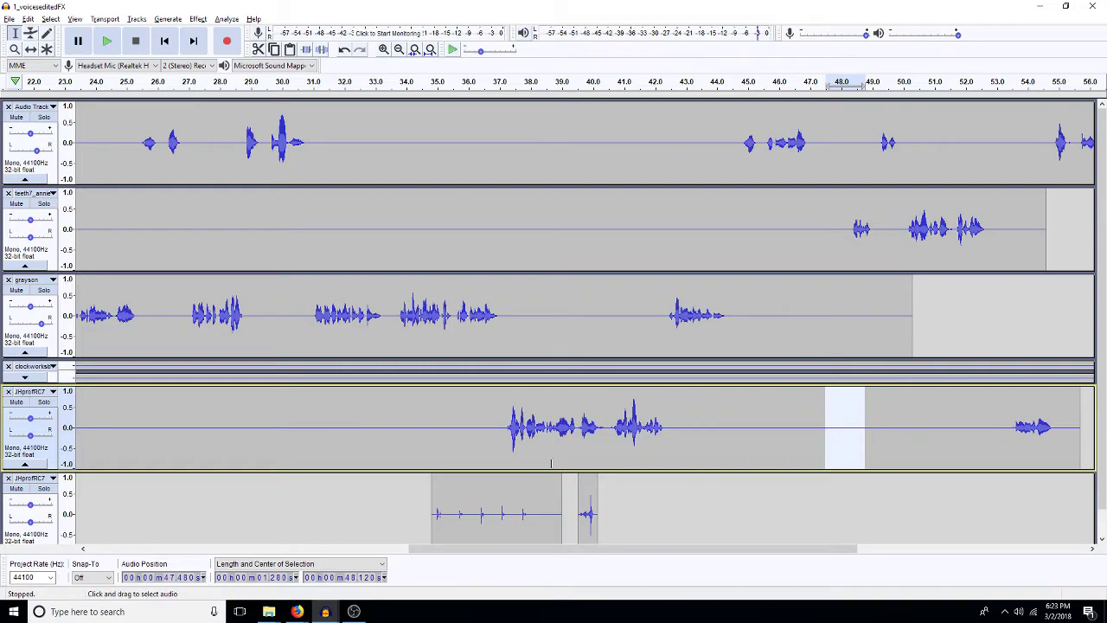
Step: Fit the whole project in view, move the third voice track to the bottom and set its pan to center
{"action": "left_click", "coordinate": [739, 518]}
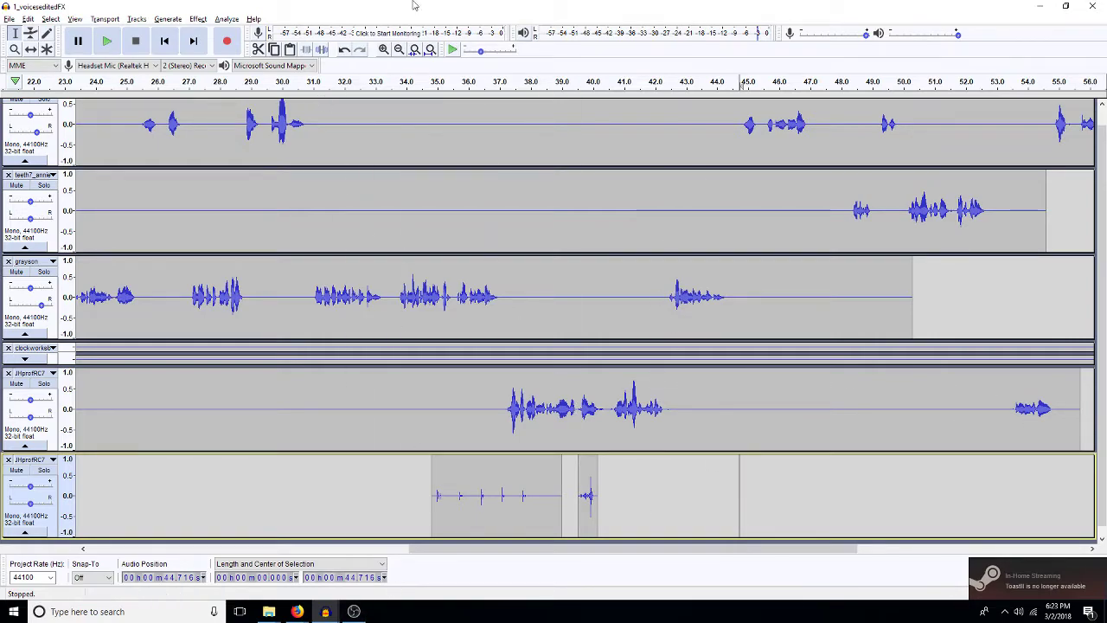
{"action": "left_click", "coordinate": [430, 49]}
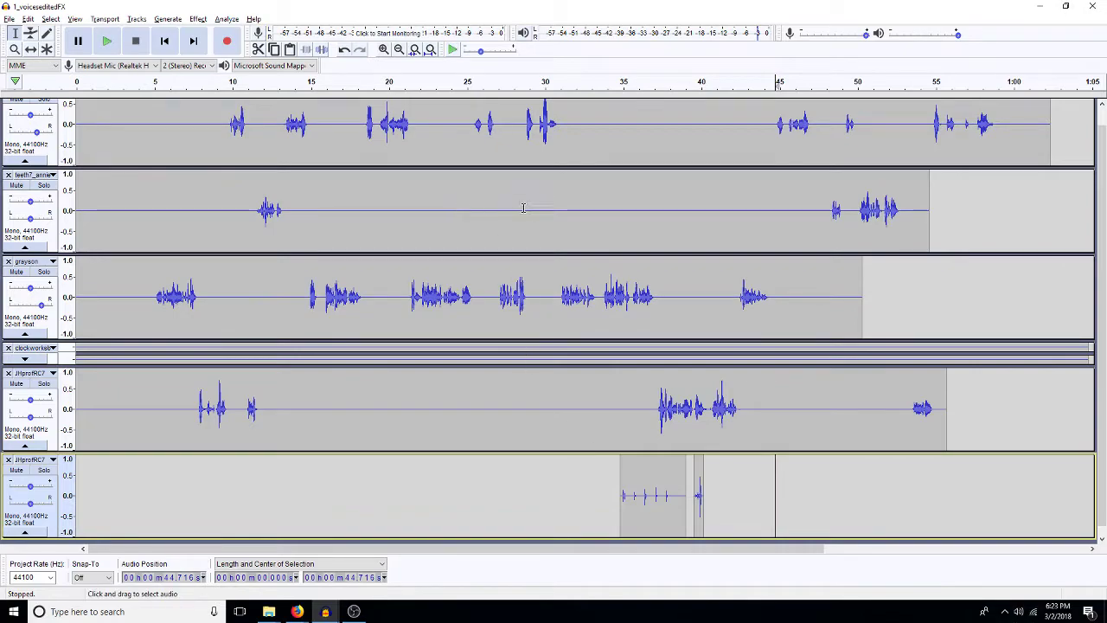
{"action": "double_click", "coordinate": [551, 297]}
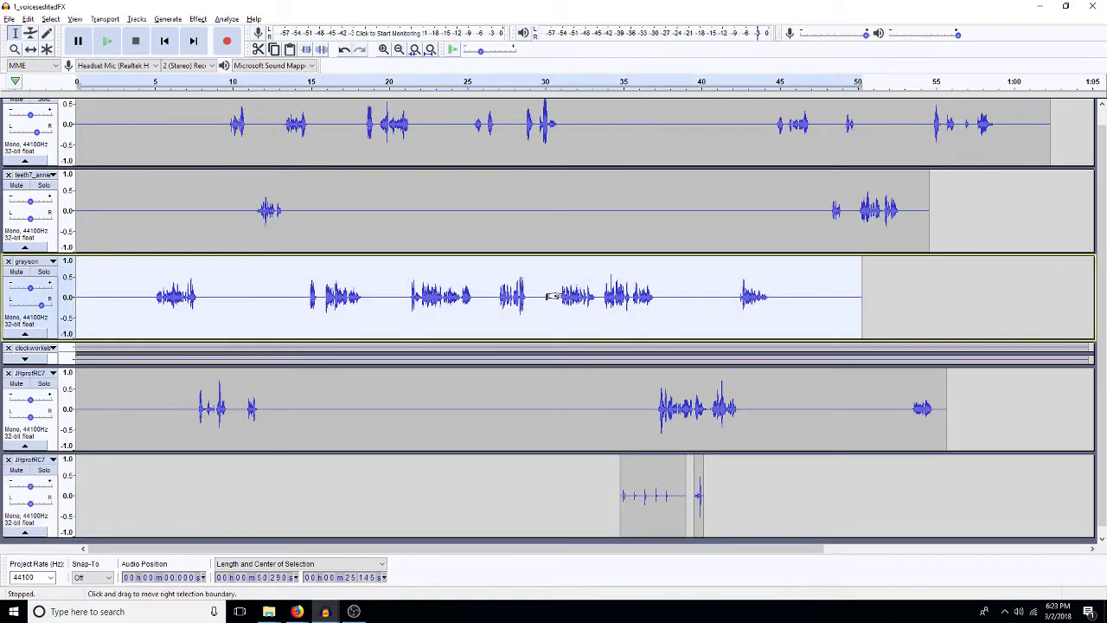
{"action": "left_click", "coordinate": [53, 261]}
{"action": "left_click", "coordinate": [191, 294]}
{"action": "left_click_drag", "start_coordinate": [9, 266], "coordinate": [38, 495]}
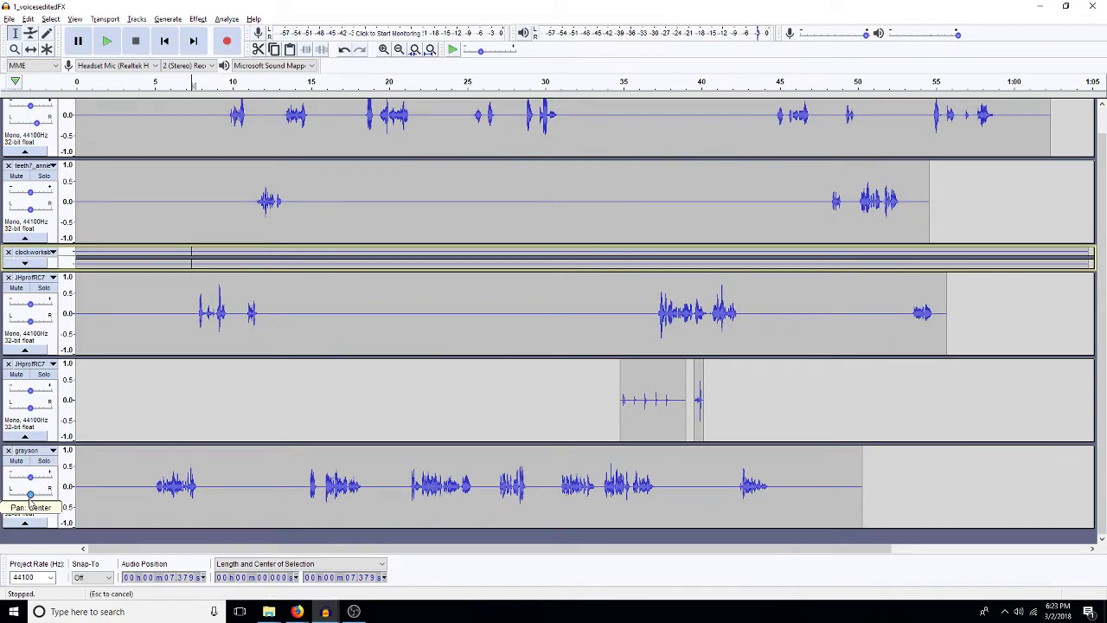
{"action": "left_click", "coordinate": [214, 495]}
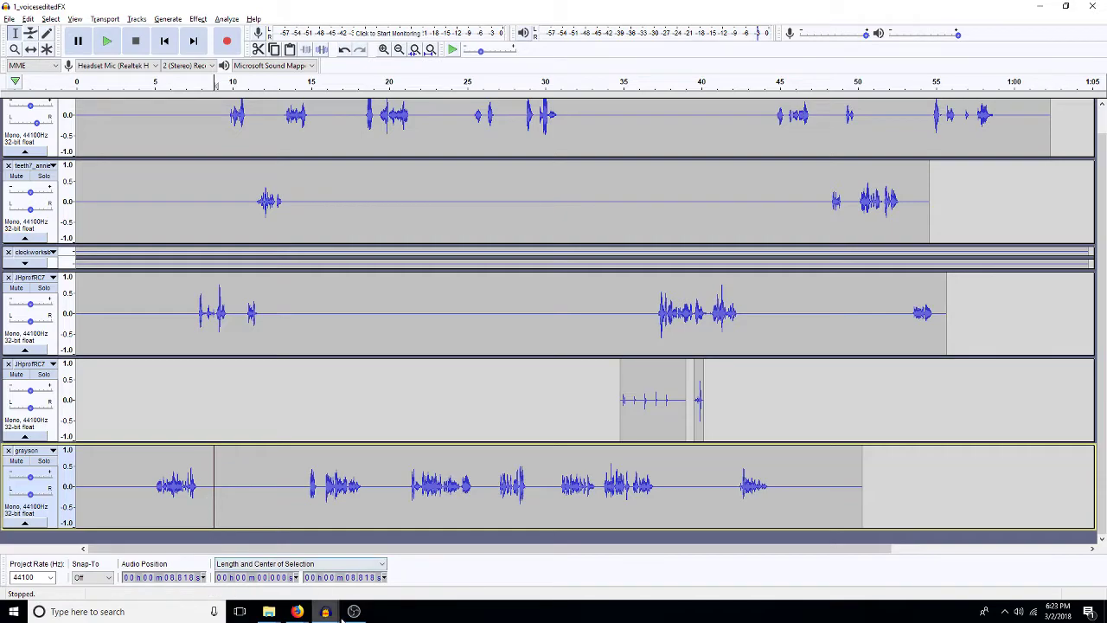
Step: Copy about 2.4 s of footsteps from 30.3 s in the footstepsETC project's first track and return to the 1_voiceseditedFX project
{"action": "mouse_move", "coordinate": [325, 613]}
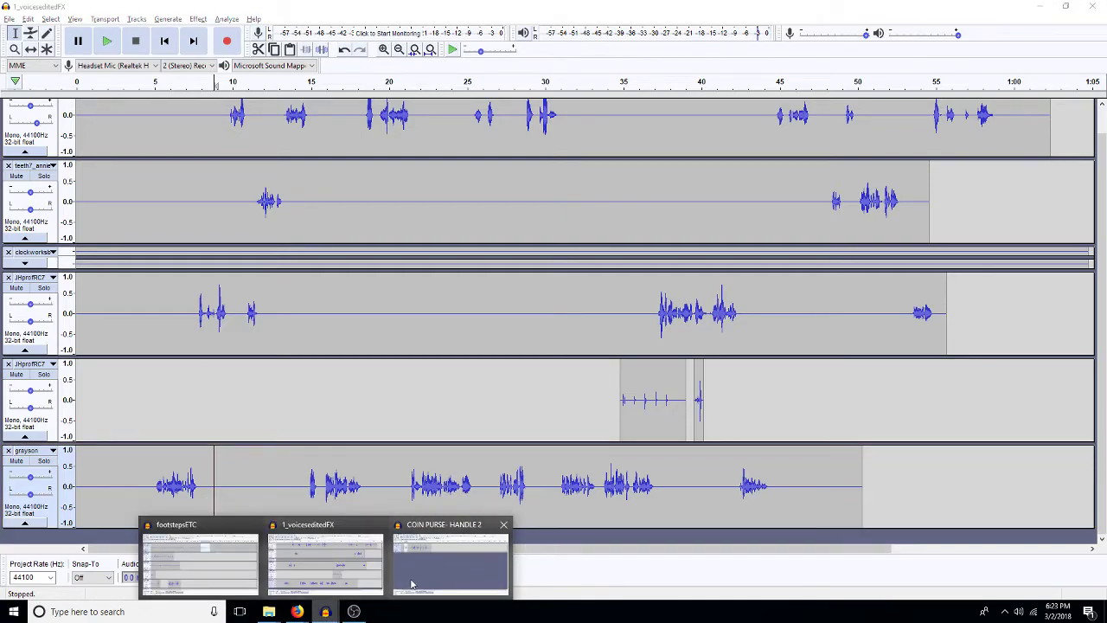
{"action": "mouse_move", "coordinate": [412, 585]}
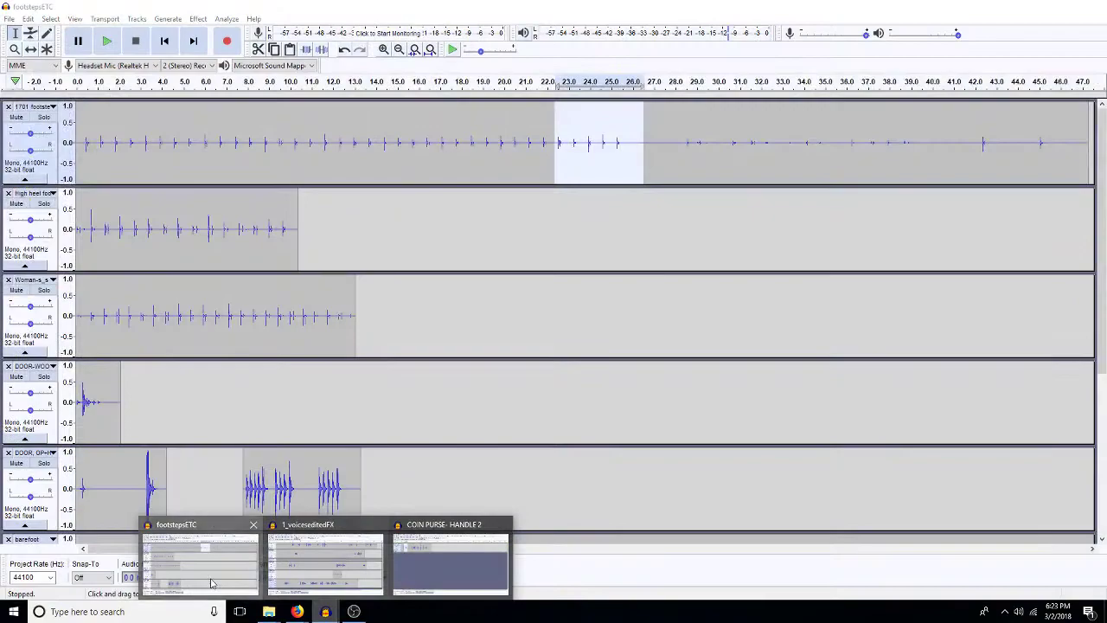
{"action": "left_click", "coordinate": [200, 564]}
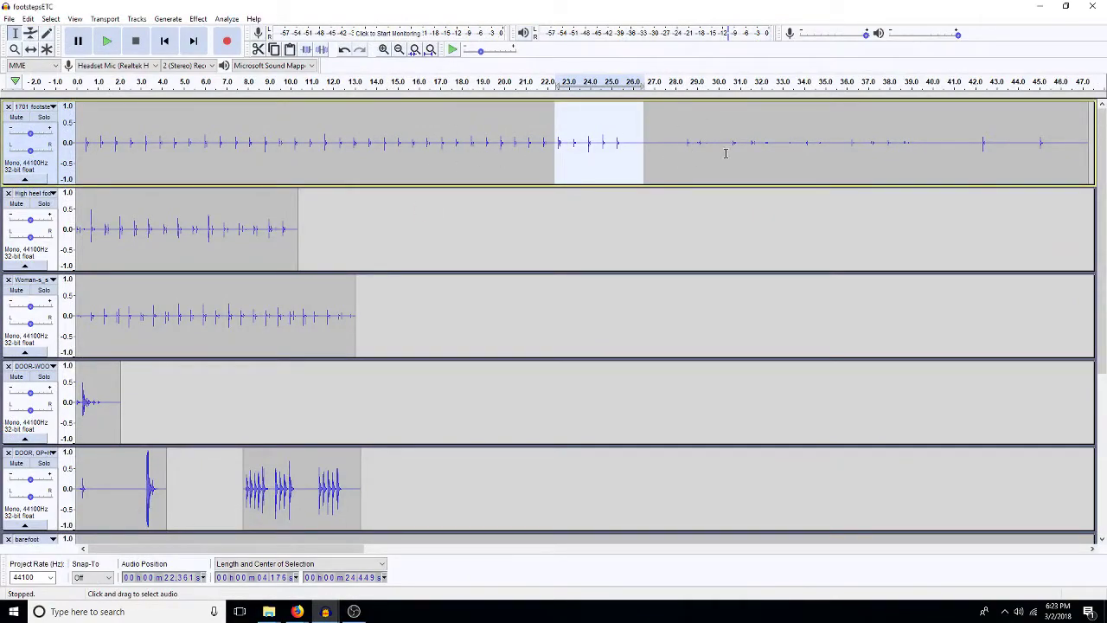
{"action": "left_click_drag", "start_coordinate": [725, 151], "coordinate": [776, 156]}
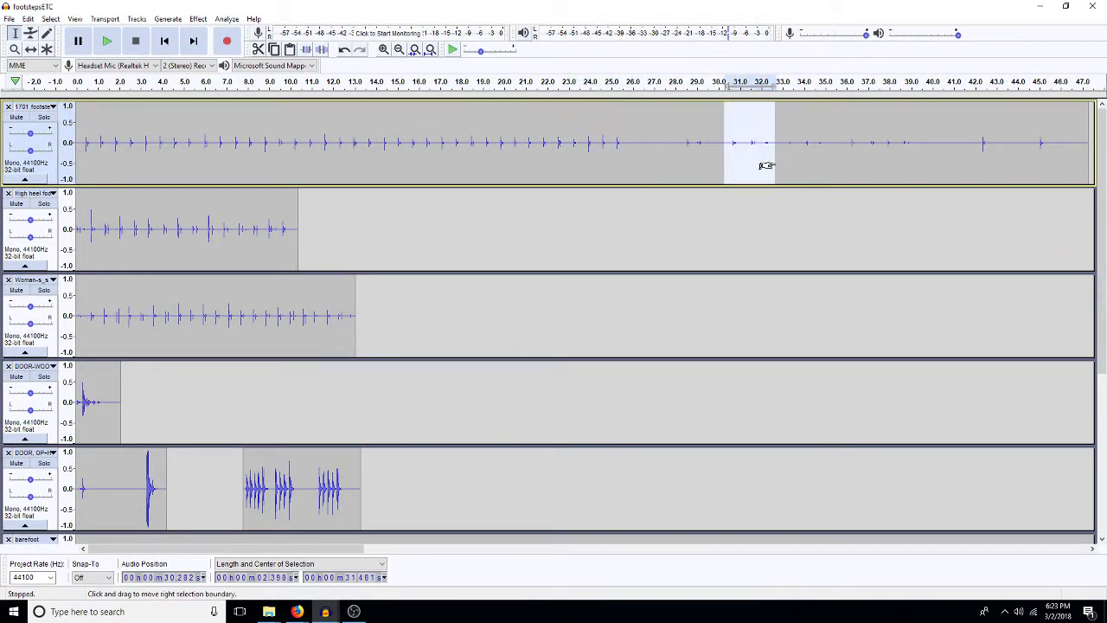
{"action": "left_click", "coordinate": [325, 612]}
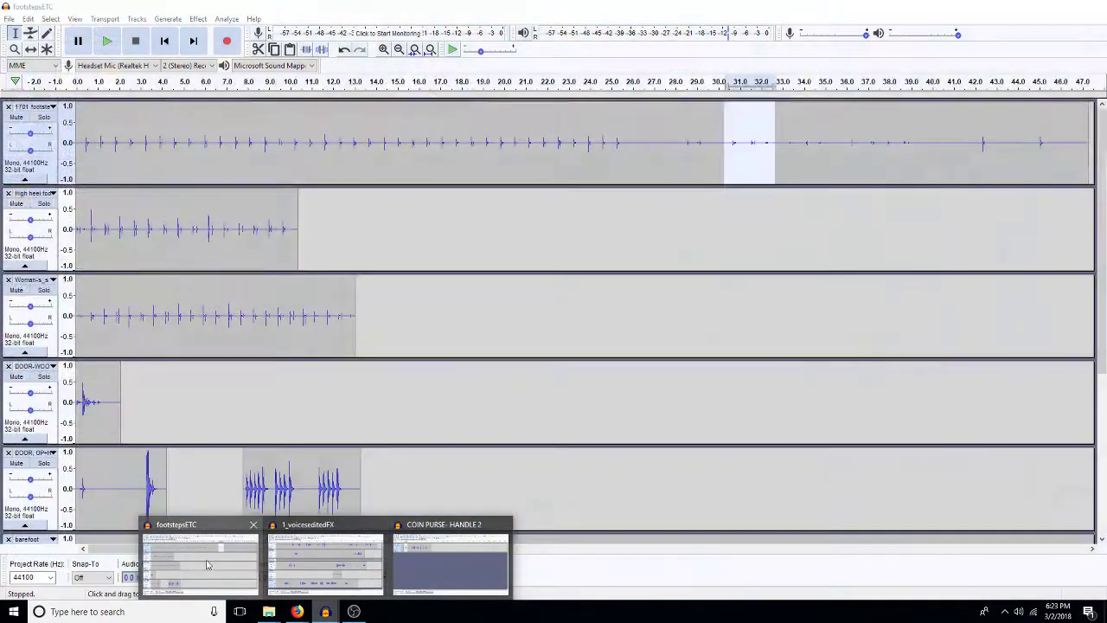
{"action": "left_click", "coordinate": [297, 563]}
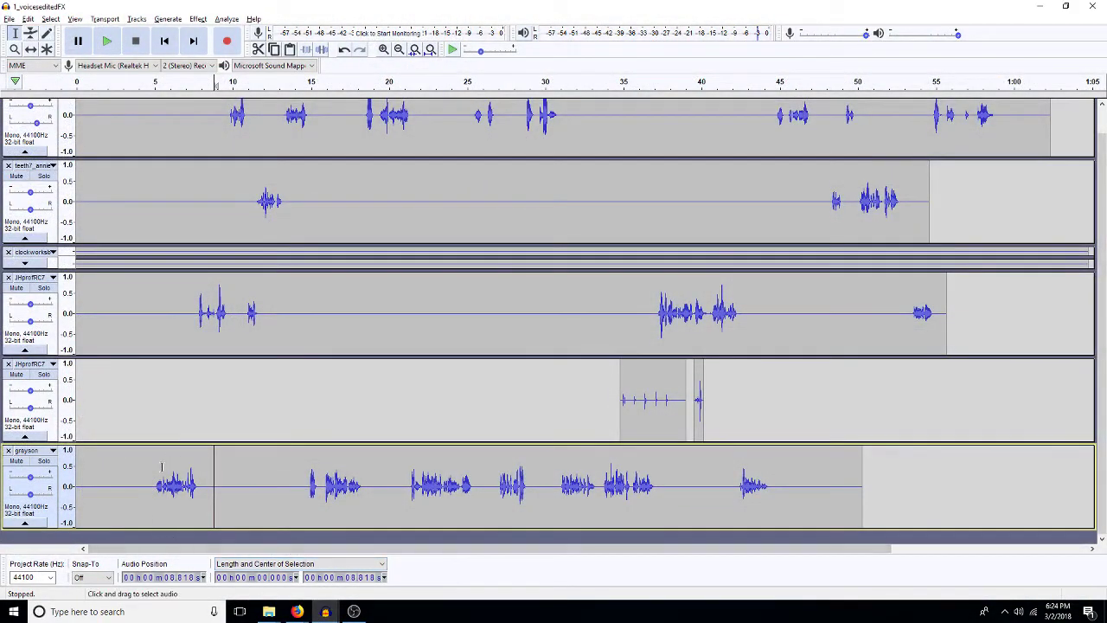
Step: Paste the footsteps into the JHprofRC7 sound-effects track at about 7.86 s and duplicate them onto a new track
{"action": "left_click", "coordinate": [149, 418]}
{"action": "left_click", "coordinate": [143, 419]}
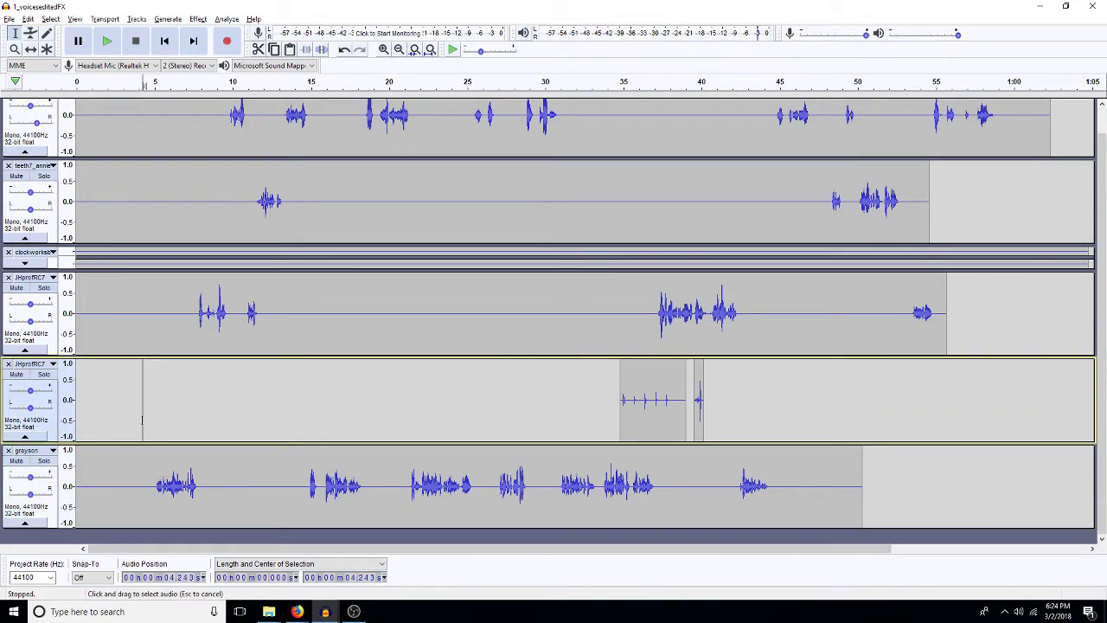
{"action": "left_click", "coordinate": [199, 434]}
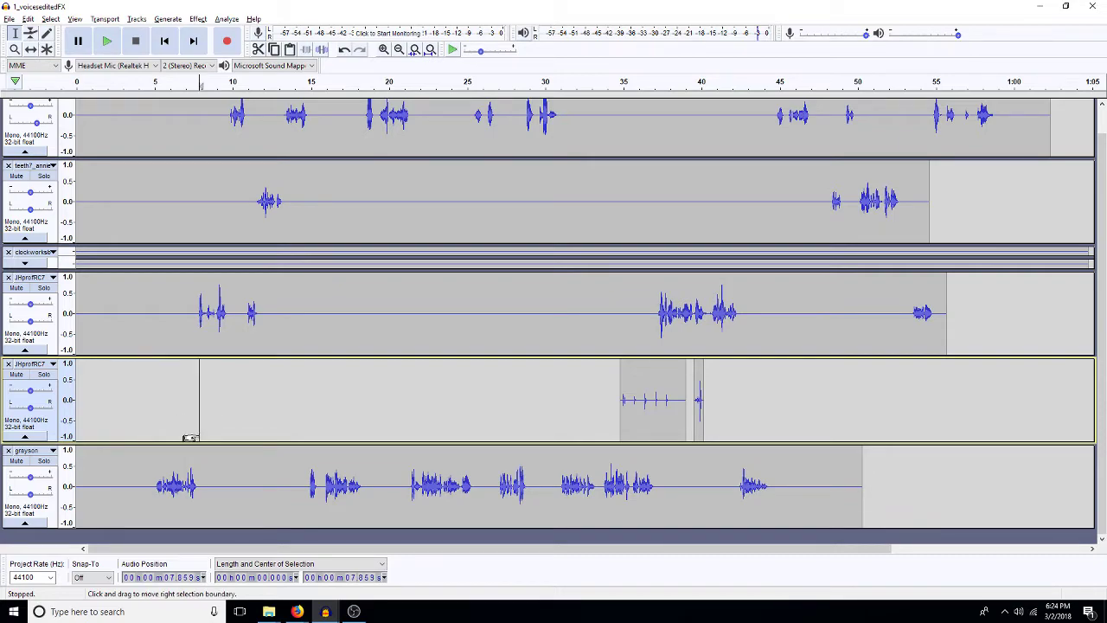
{"action": "left_click_drag", "start_coordinate": [190, 438], "coordinate": [207, 436]}
{"action": "key", "text": "ctrl+d"}
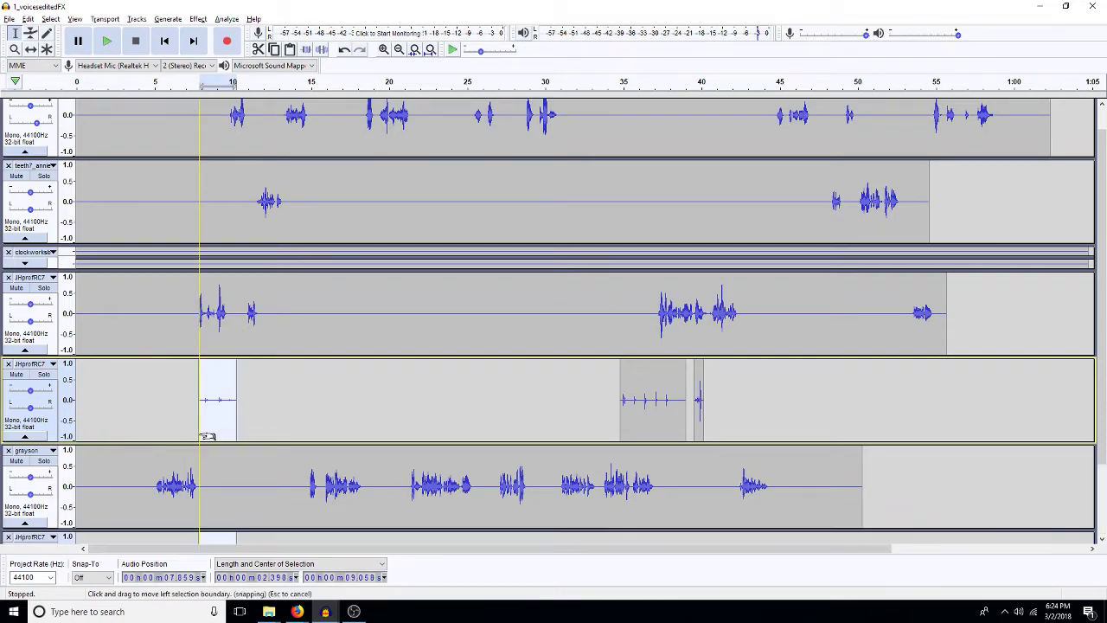
Step: Remove the original pasted footsteps at about 7.86 s from the JHprofRC7 sound-effects track
{"action": "left_click", "coordinate": [203, 432]}
{"action": "left_click_drag", "start_coordinate": [193, 416], "coordinate": [236, 415]}
{"action": "left_click", "coordinate": [199, 415]}
{"action": "scroll", "coordinate": [202, 411], "scroll_direction": "down", "scroll_amount": 2}
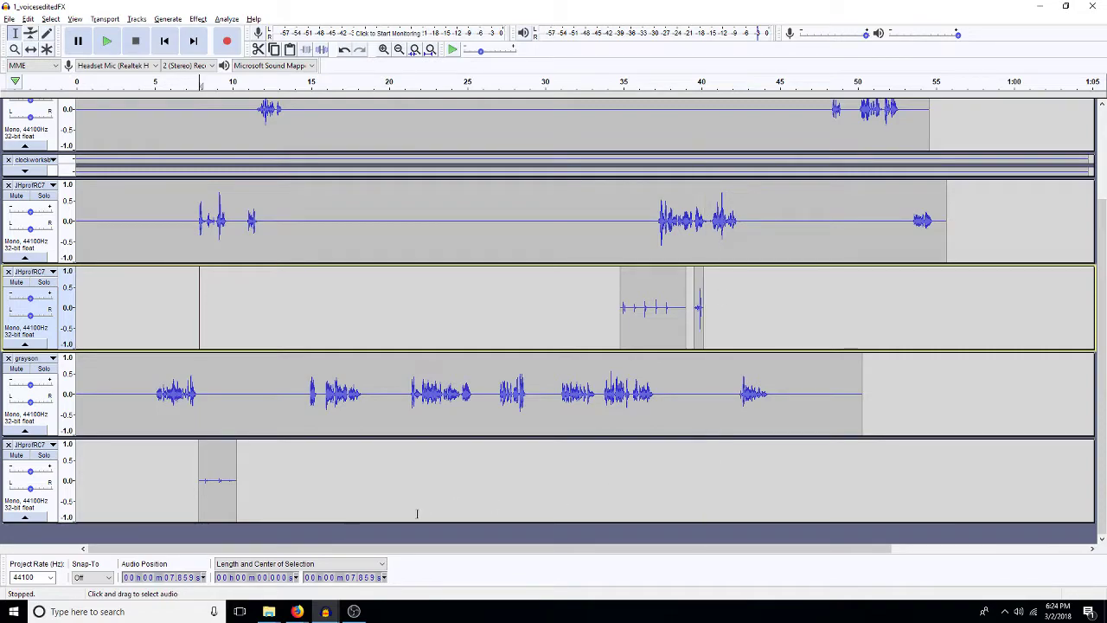
Step: Copy about 0.57 s from 1.3 s in the COIN PURSE- HANDLE 2 project and paste it into 1_voiceseditedFX's bottom track at about 42.03 s
{"action": "mouse_move", "coordinate": [326, 612]}
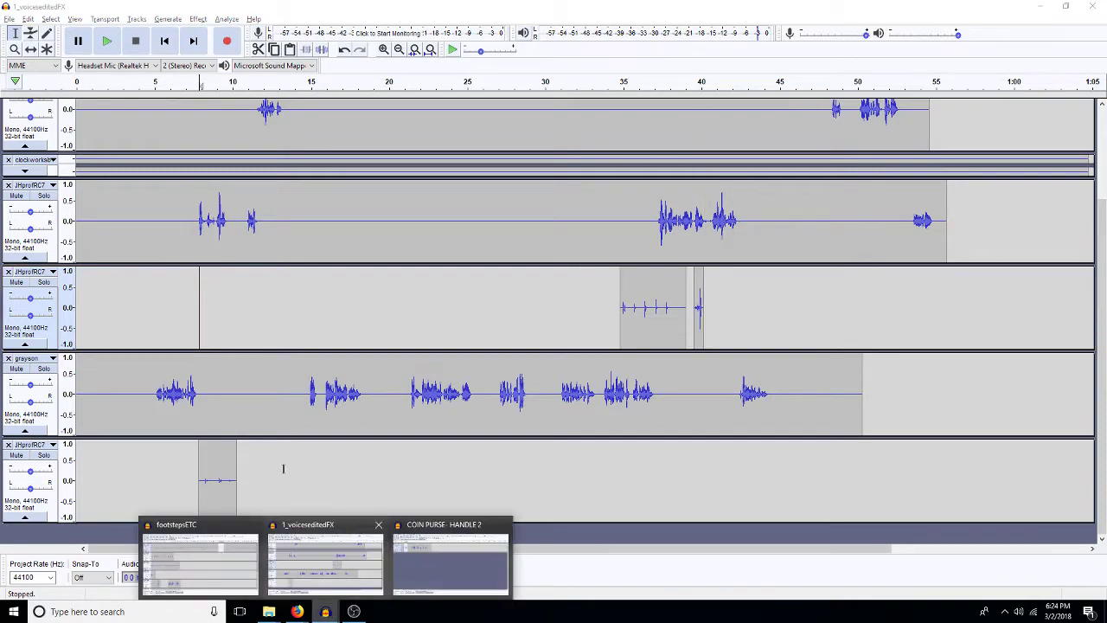
{"action": "left_click", "coordinate": [437, 551]}
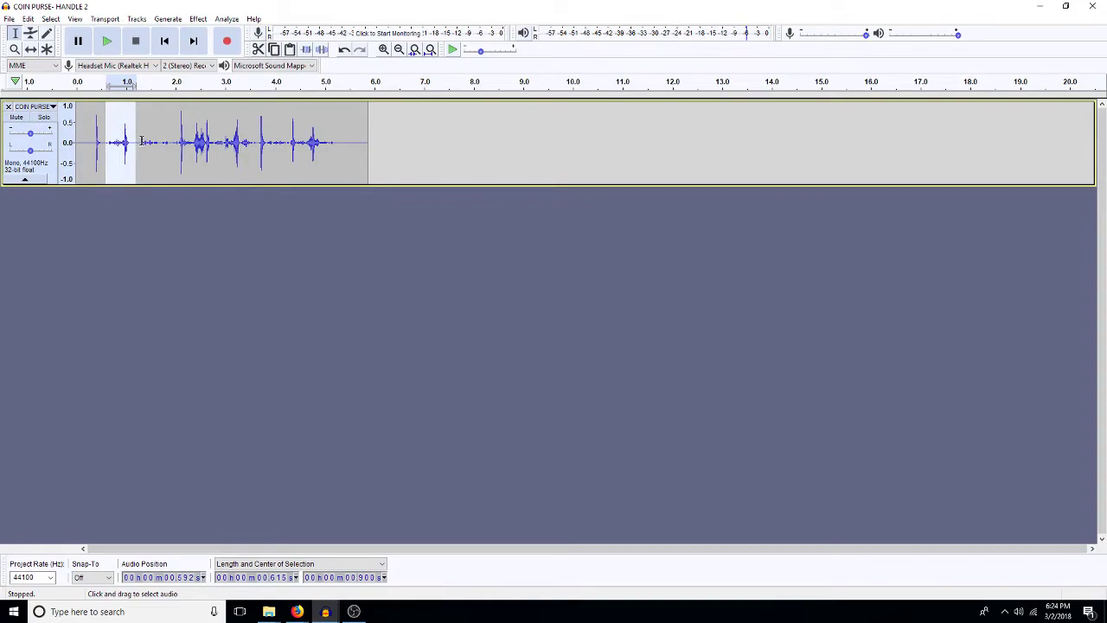
{"action": "left_click", "coordinate": [142, 140]}
{"action": "left_click", "coordinate": [160, 149]}
{"action": "left_click_drag", "start_coordinate": [170, 153], "coordinate": [142, 162]}
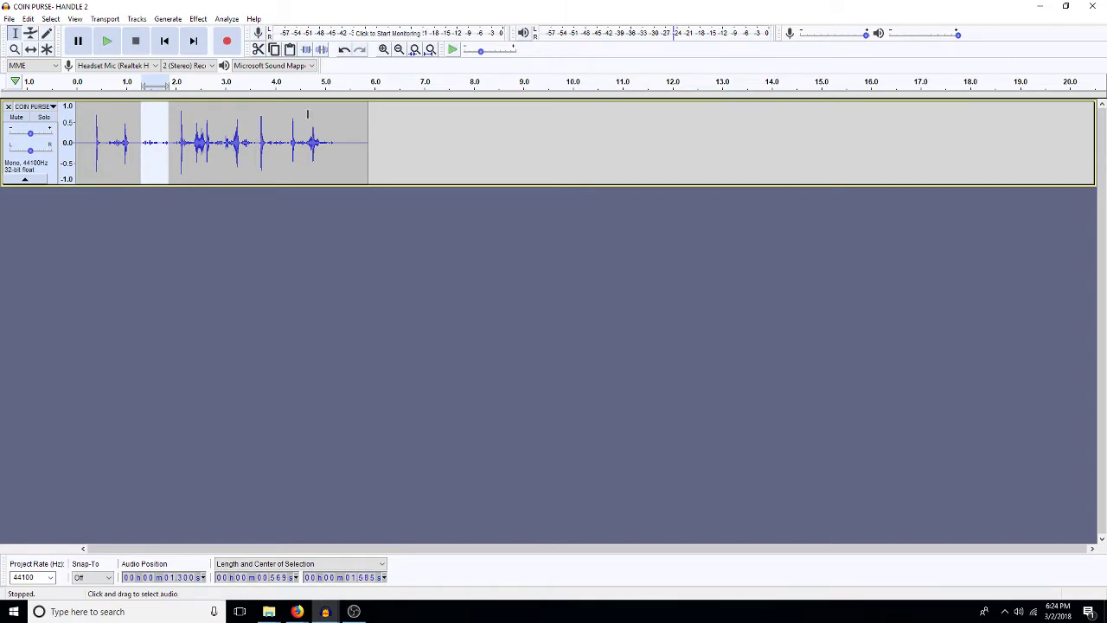
{"action": "left_click", "coordinate": [1038, 7]}
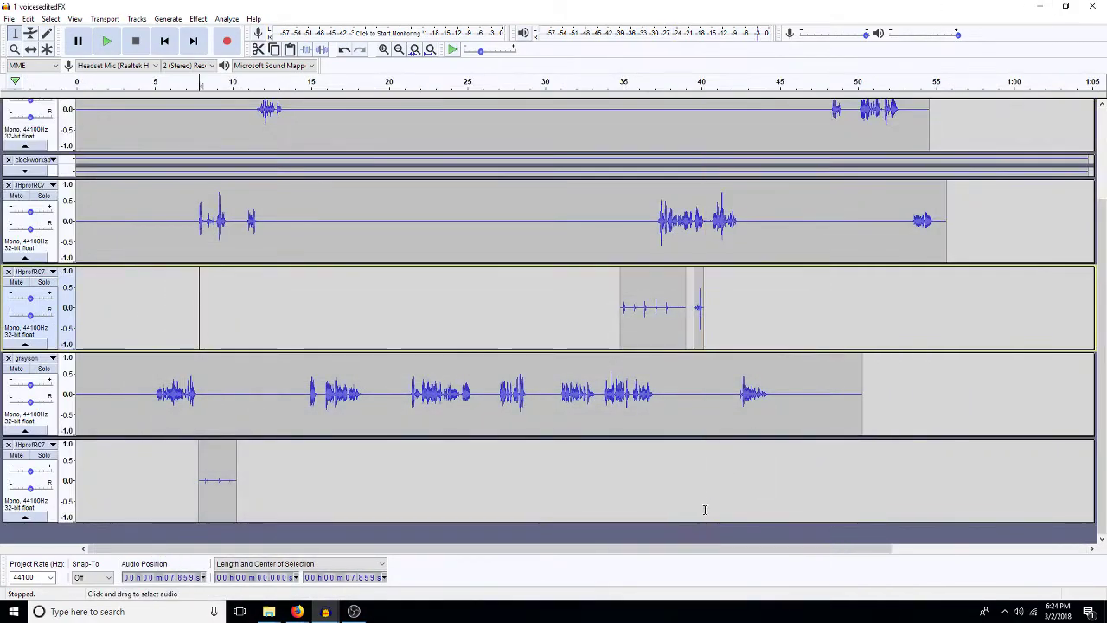
{"action": "left_click", "coordinate": [725, 459]}
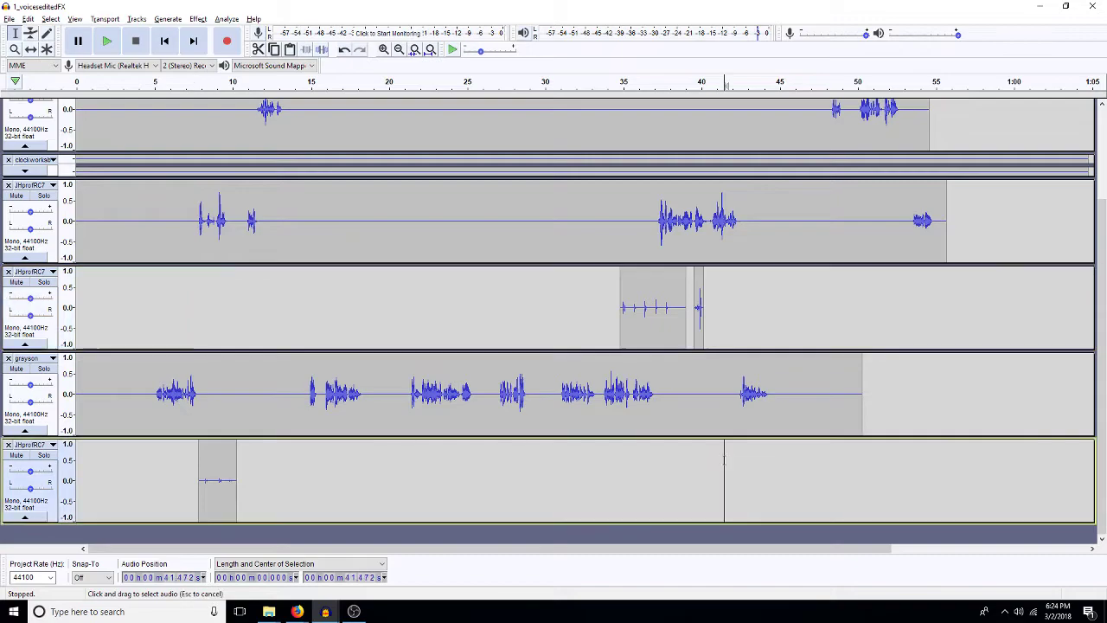
{"action": "left_click_drag", "start_coordinate": [732, 461], "coordinate": [741, 463]}
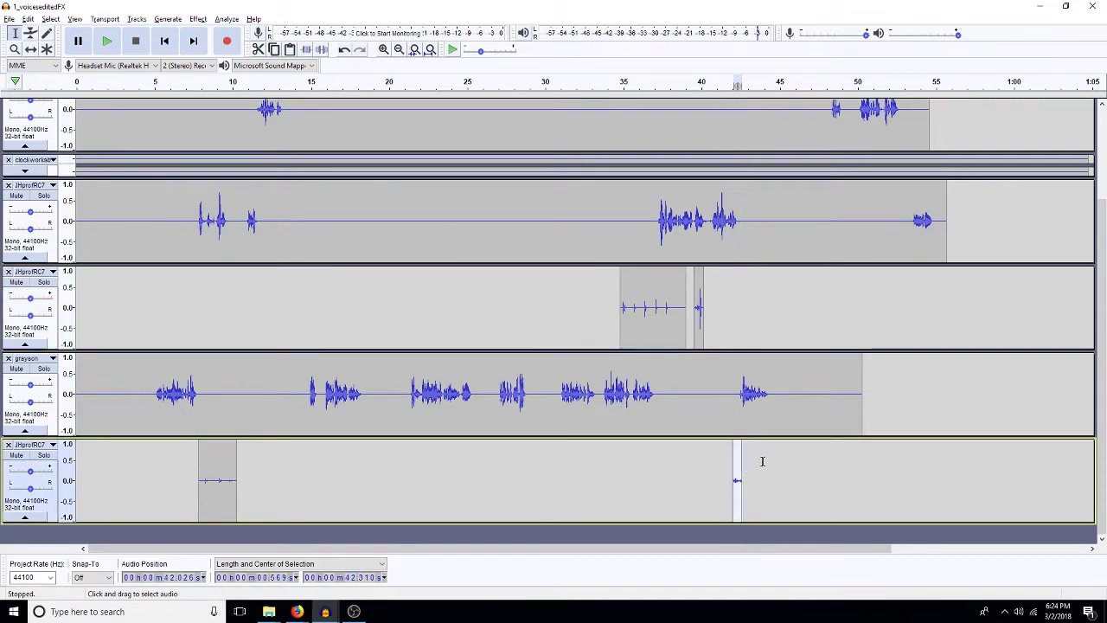
Step: Copy about 2.7 s of footsteps from 23.06 s in footstepsETC's first track and paste them into 1_voiceseditedFX's bottom track at about 43.87 s
{"action": "left_click", "coordinate": [761, 467]}
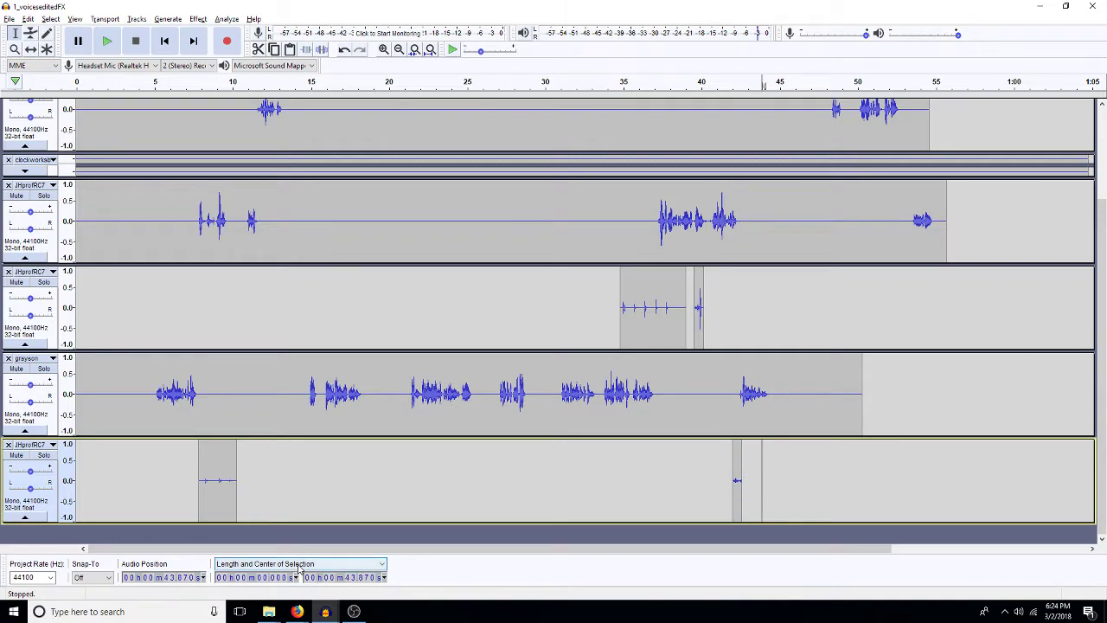
{"action": "left_click", "coordinate": [326, 615]}
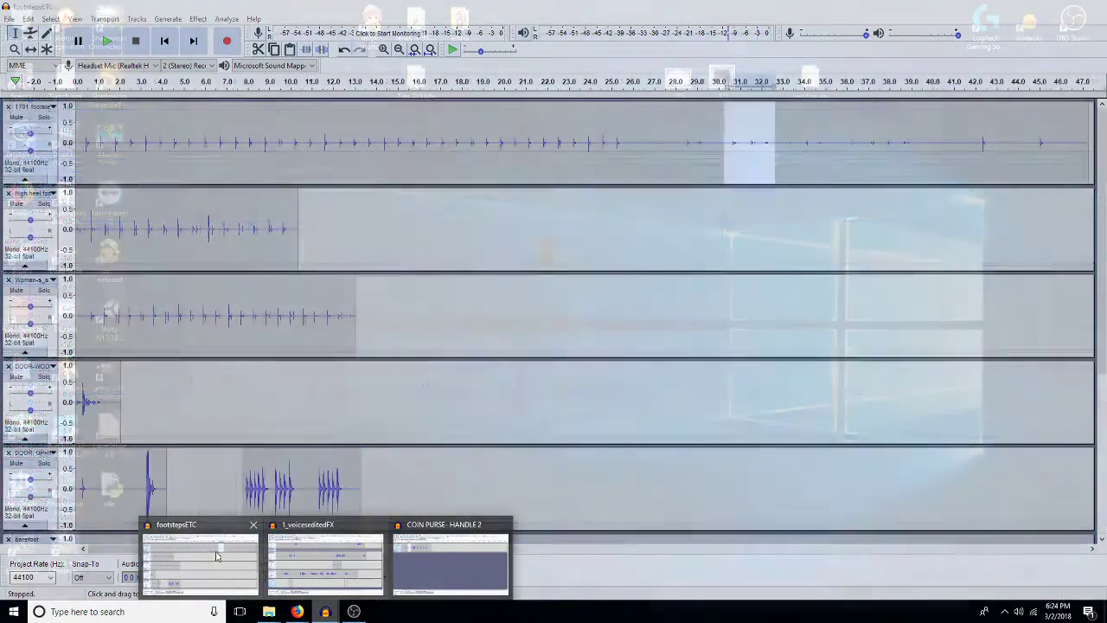
{"action": "left_click", "coordinate": [208, 560]}
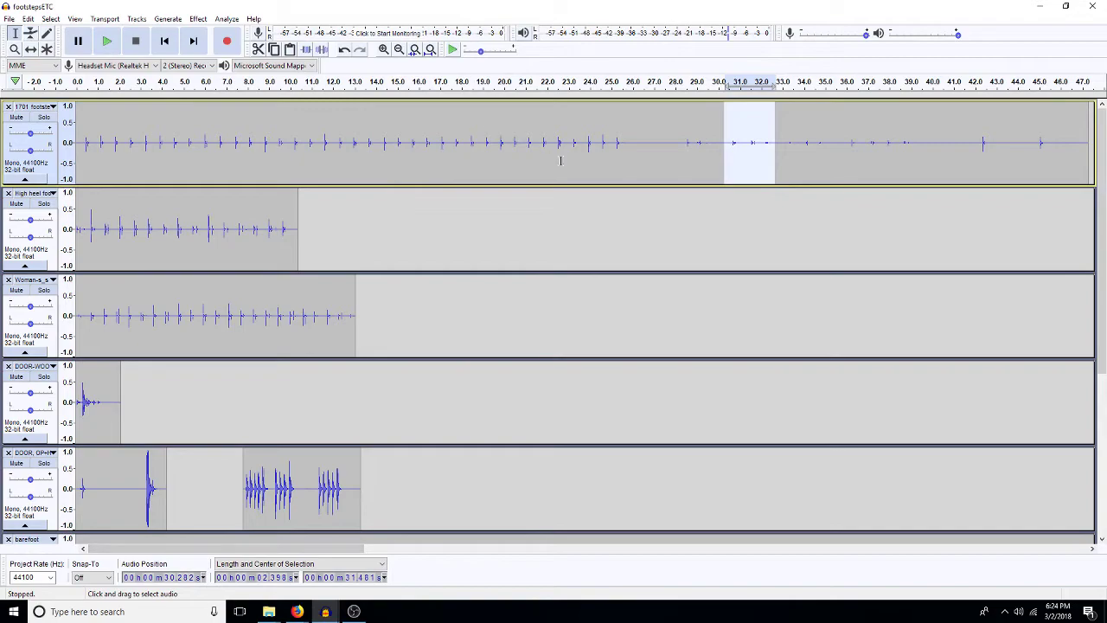
{"action": "left_click_drag", "start_coordinate": [626, 149], "coordinate": [570, 166]}
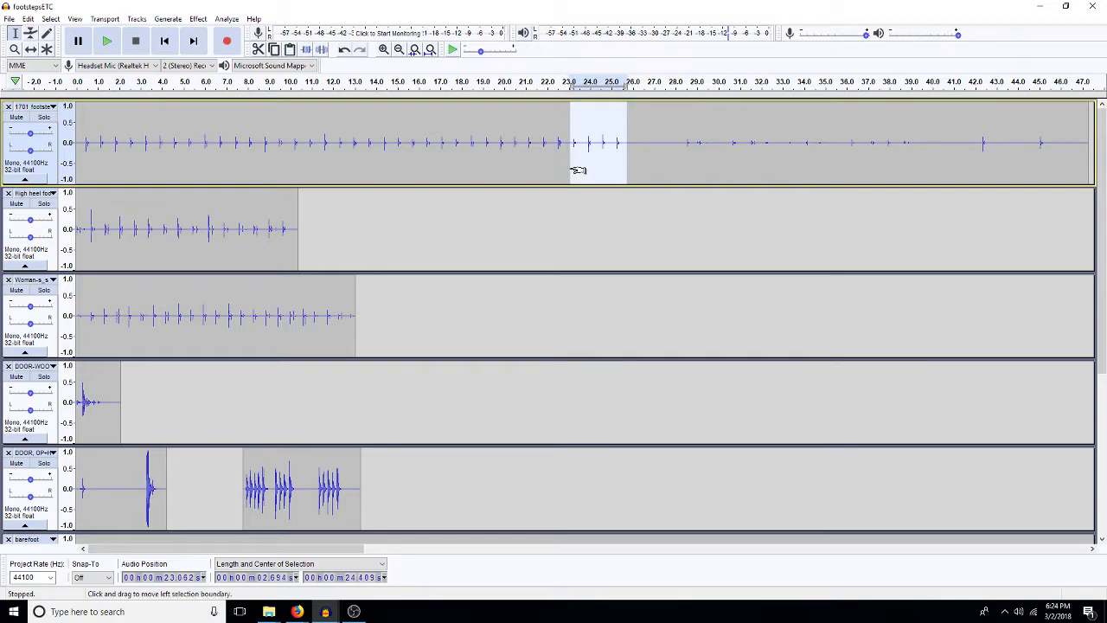
{"action": "left_click", "coordinate": [1037, 10]}
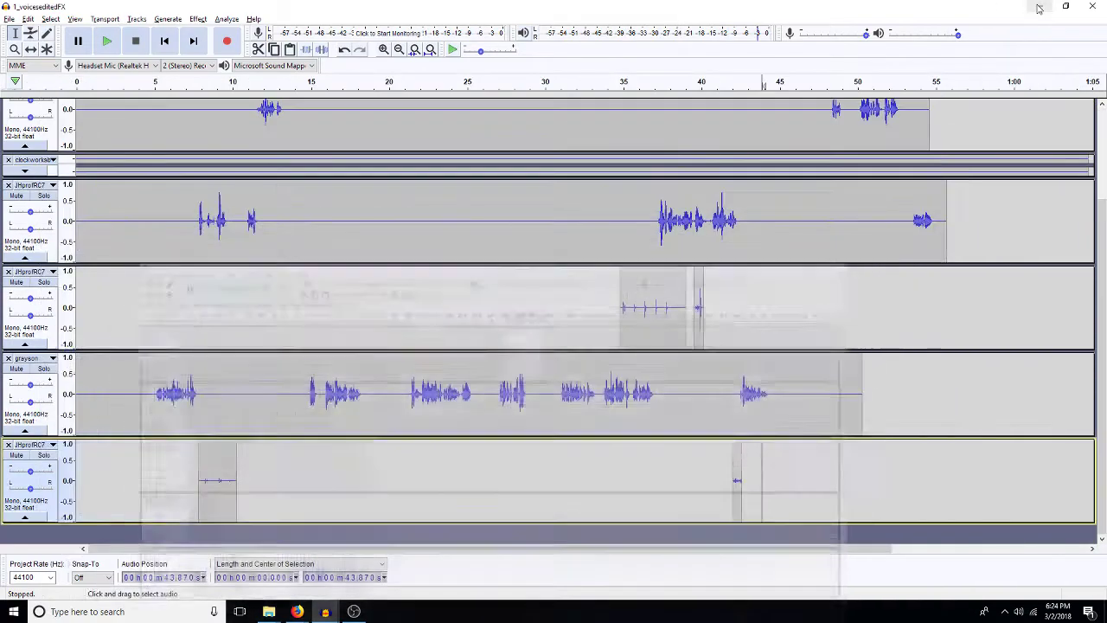
{"action": "key", "text": "ctrl+v"}
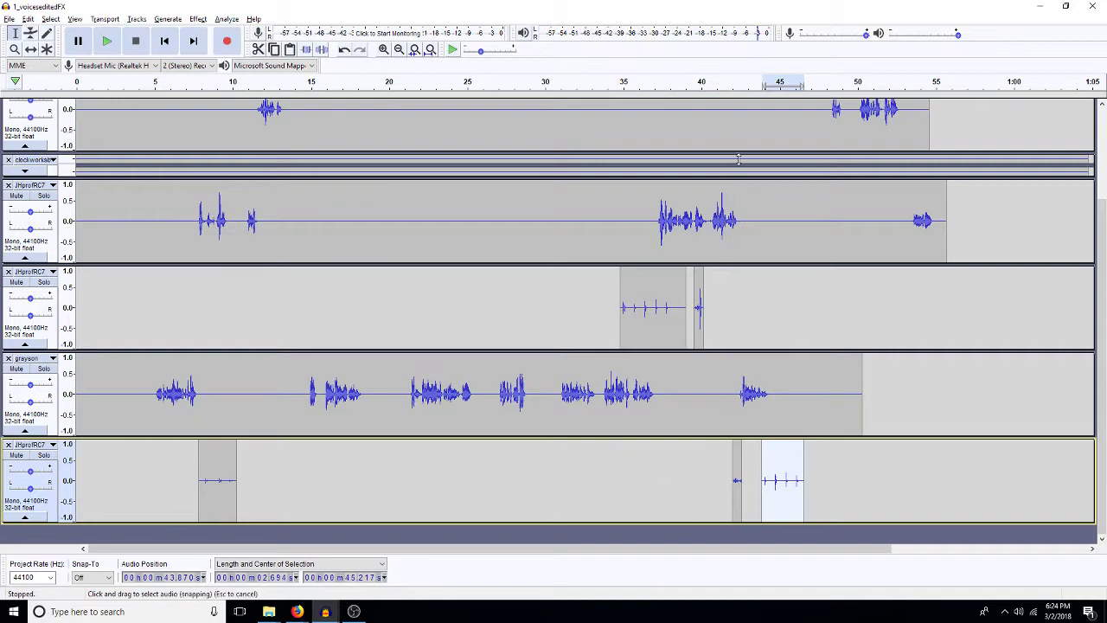
Step: Shorten the silent gaps between the four pasted footsteps in the bottom track and play them back from about 43.45 s
{"action": "left_click", "coordinate": [383, 49]}
{"action": "left_click", "coordinate": [384, 49]}
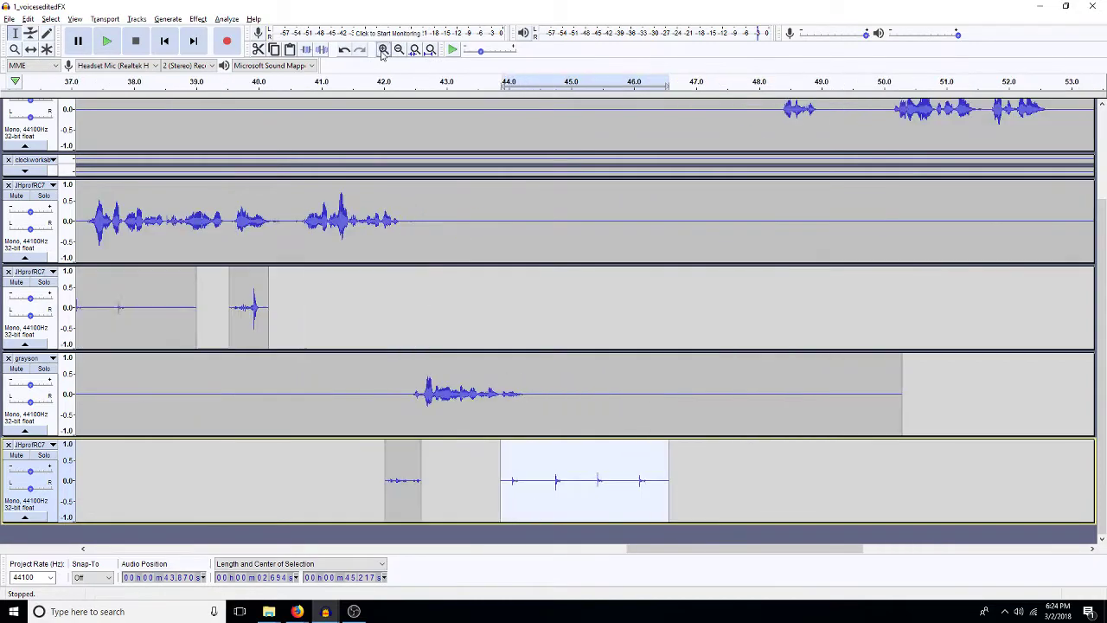
{"action": "left_click_drag", "start_coordinate": [552, 480], "coordinate": [539, 478]}
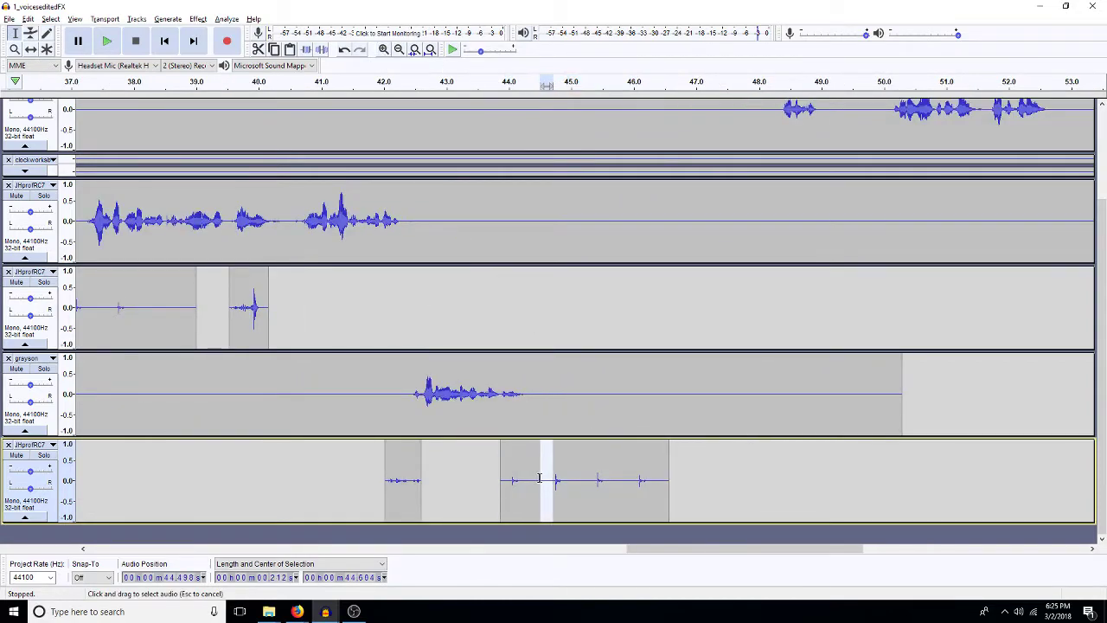
{"action": "key", "text": "Delete"}
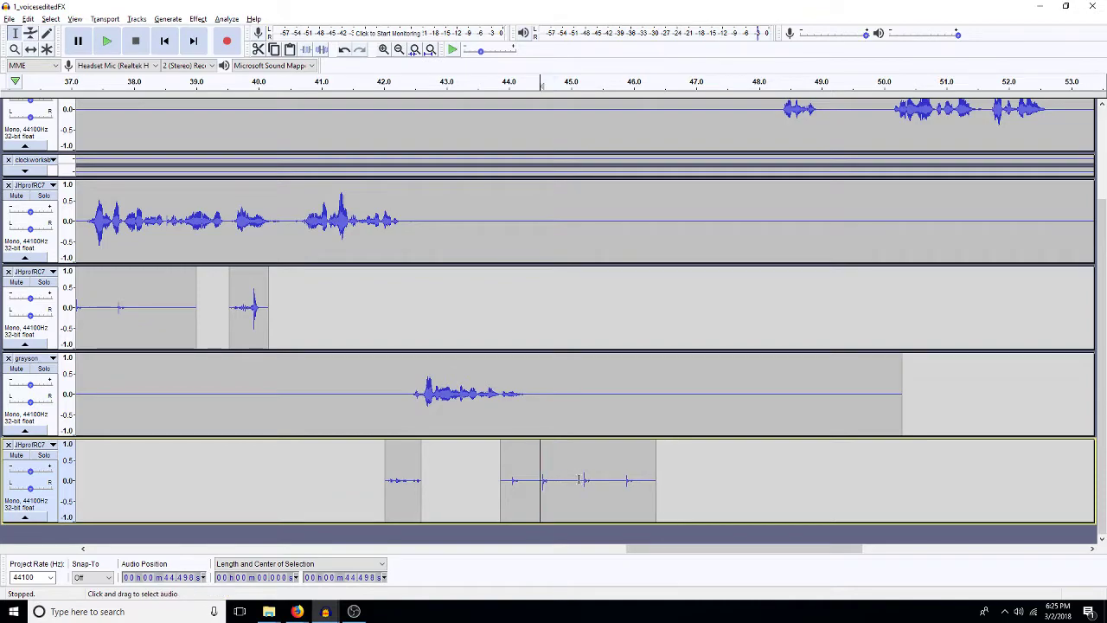
{"action": "mouse_move", "coordinate": [580, 481]}
{"action": "left_mouse_down"}
{"action": "mouse_move", "coordinate": [568, 484]}
{"action": "mouse_move", "coordinate": [597, 482]}
{"action": "left_mouse_up"}
{"action": "key", "text": "Delete"}
{"action": "key", "text": "Delete"}
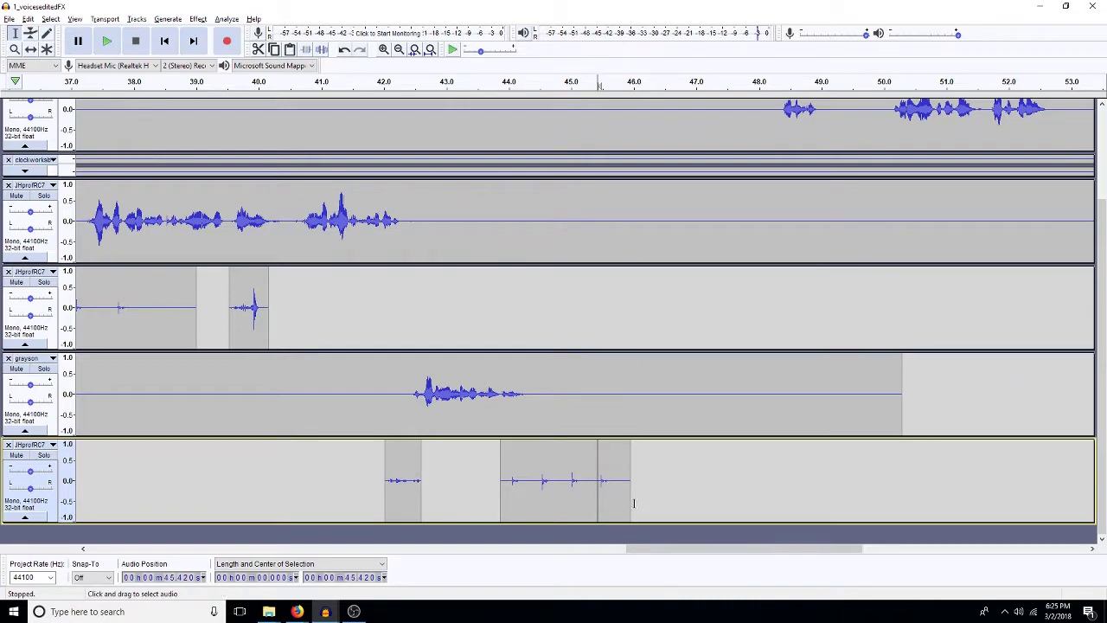
{"action": "left_click", "coordinate": [474, 481]}
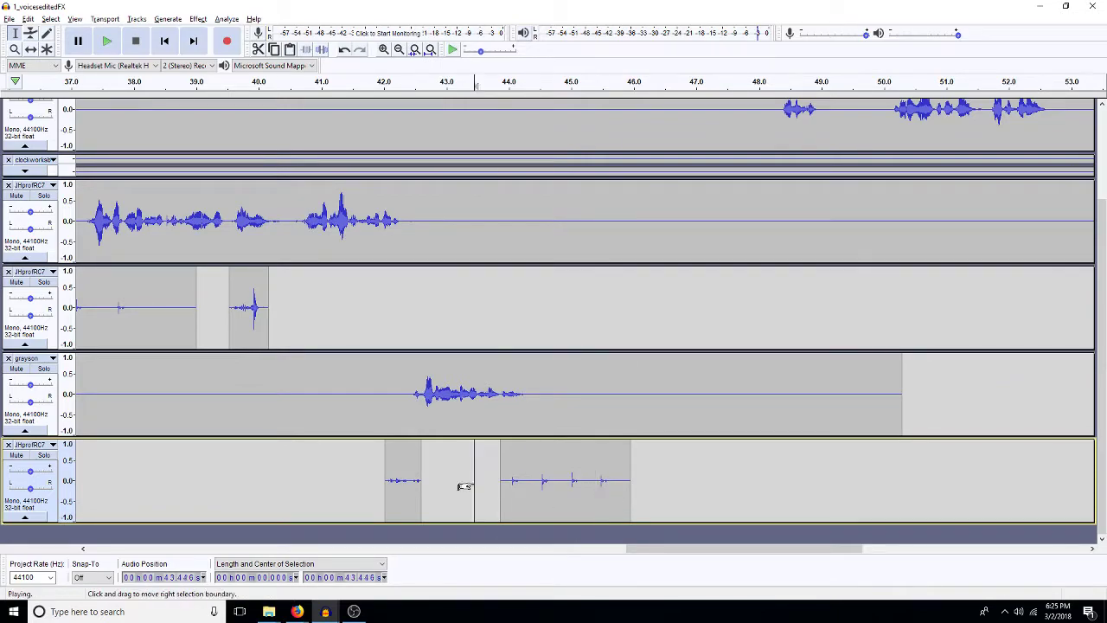
{"action": "key", "text": "space"}
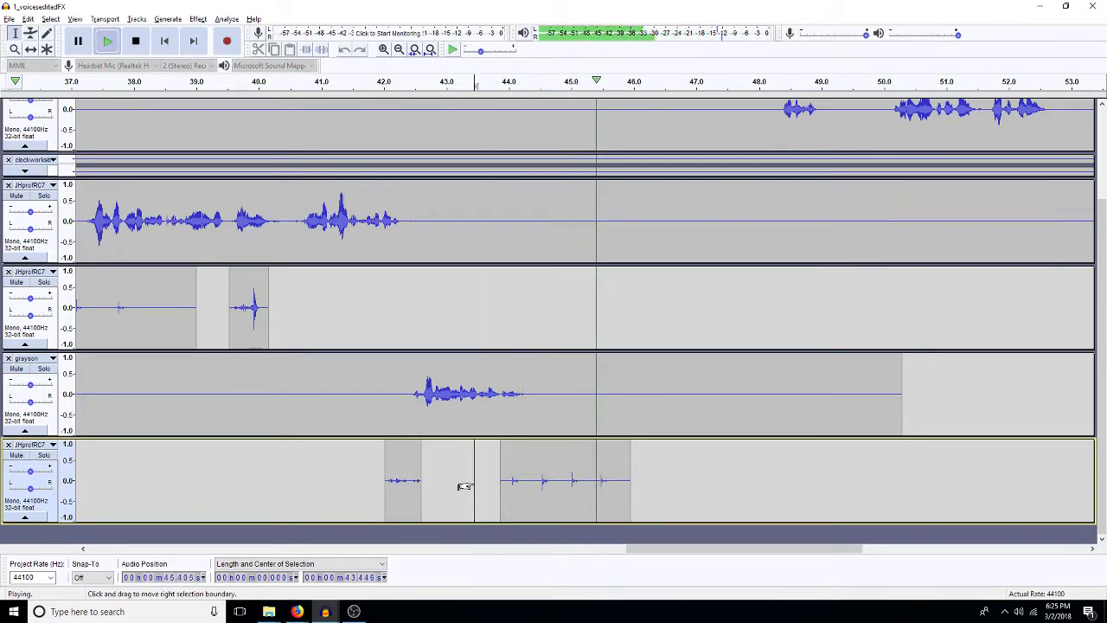
{"action": "key", "text": "space"}
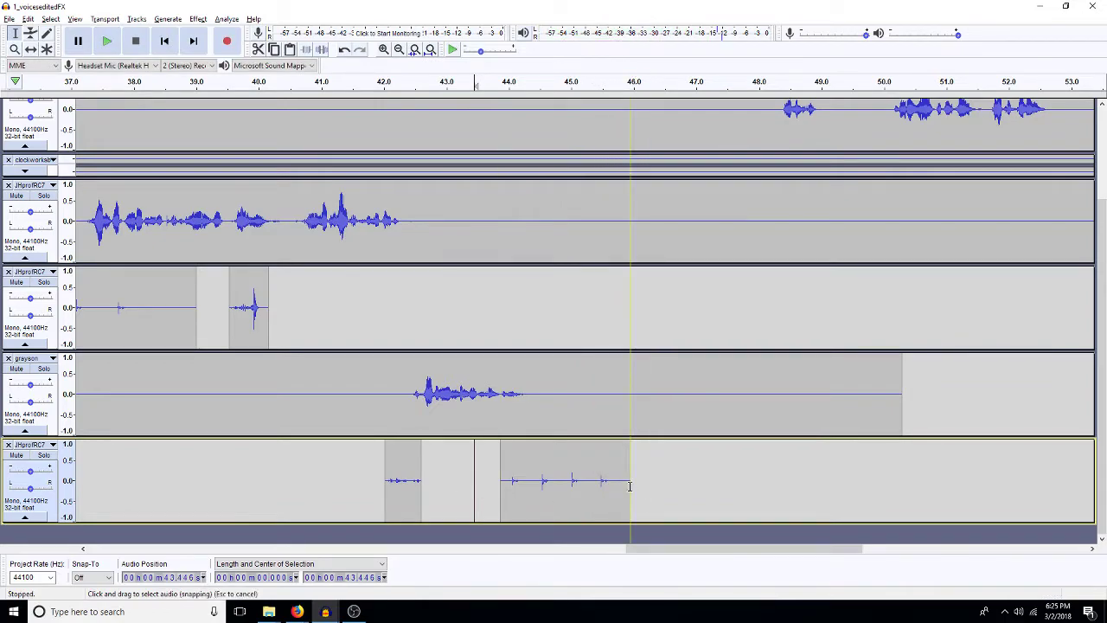
Step: Add a fifth footstep by copying about 1 s from 44.95 s over the clip's end at about 45.43 s, and play it back
{"action": "left_click", "coordinate": [629, 486]}
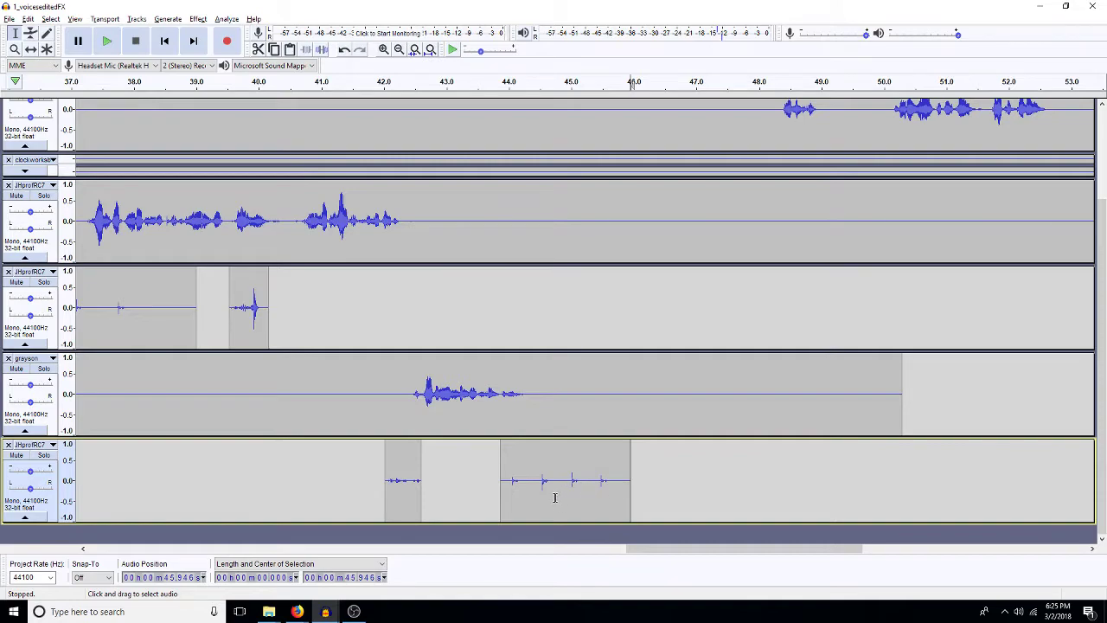
{"action": "left_click_drag", "start_coordinate": [568, 493], "coordinate": [630, 503]}
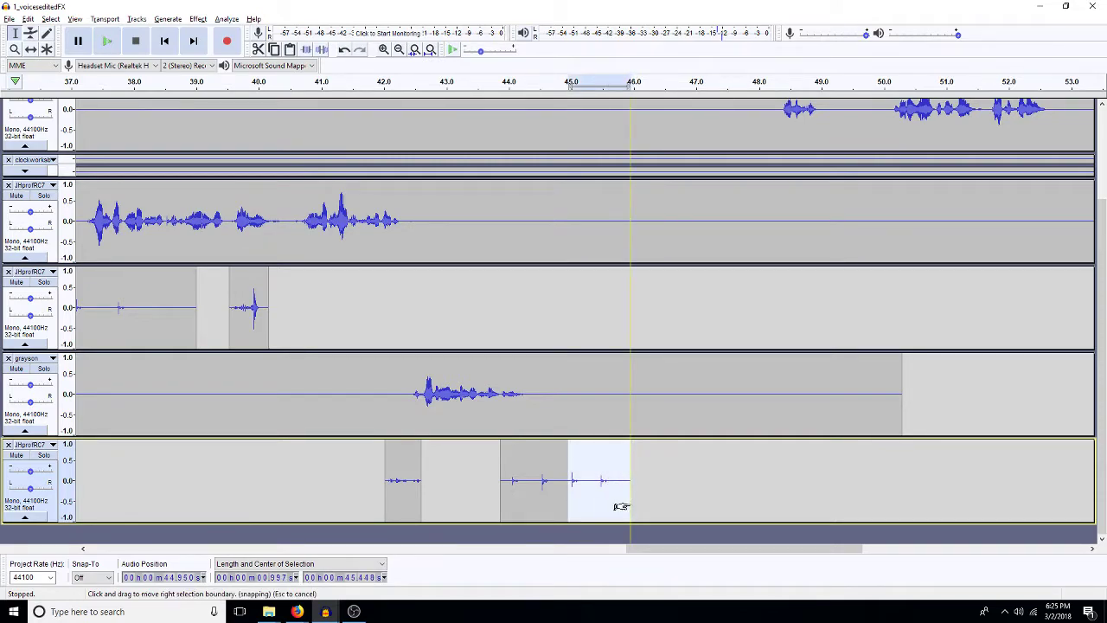
{"action": "left_click_drag", "start_coordinate": [598, 481], "coordinate": [651, 482]}
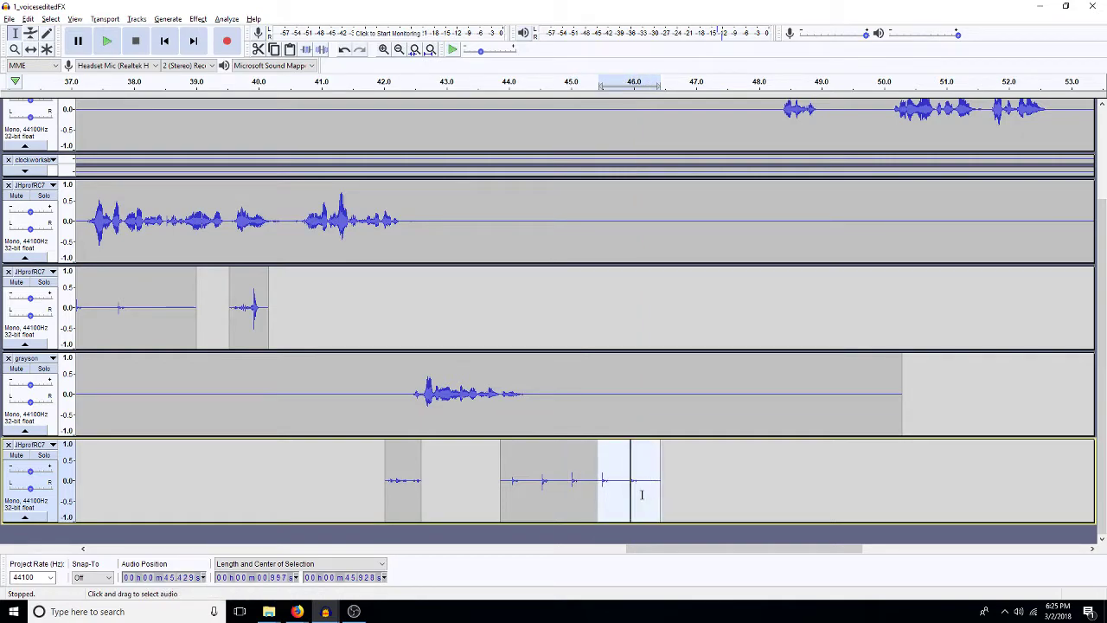
{"action": "left_click", "coordinate": [618, 486]}
{"action": "key", "text": "space"}
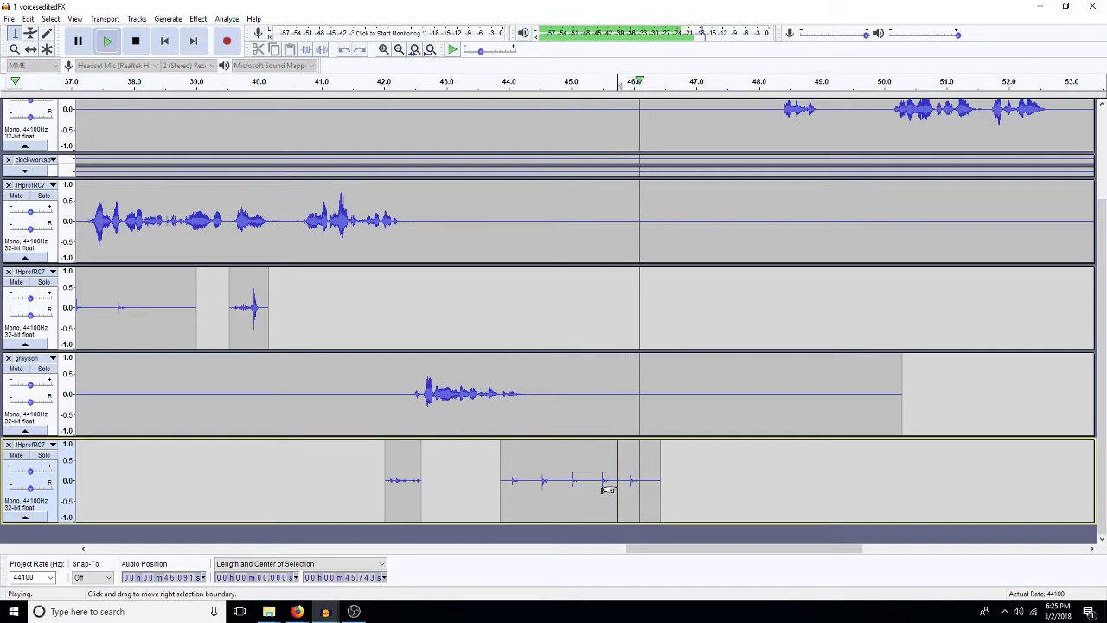
{"action": "key", "text": "space"}
Step: Copy the whole wooden door sound from the footstepsETC project and paste it into the bottom track of 1_voiceseditedFX at about 46.77 s
{"action": "left_click", "coordinate": [683, 478]}
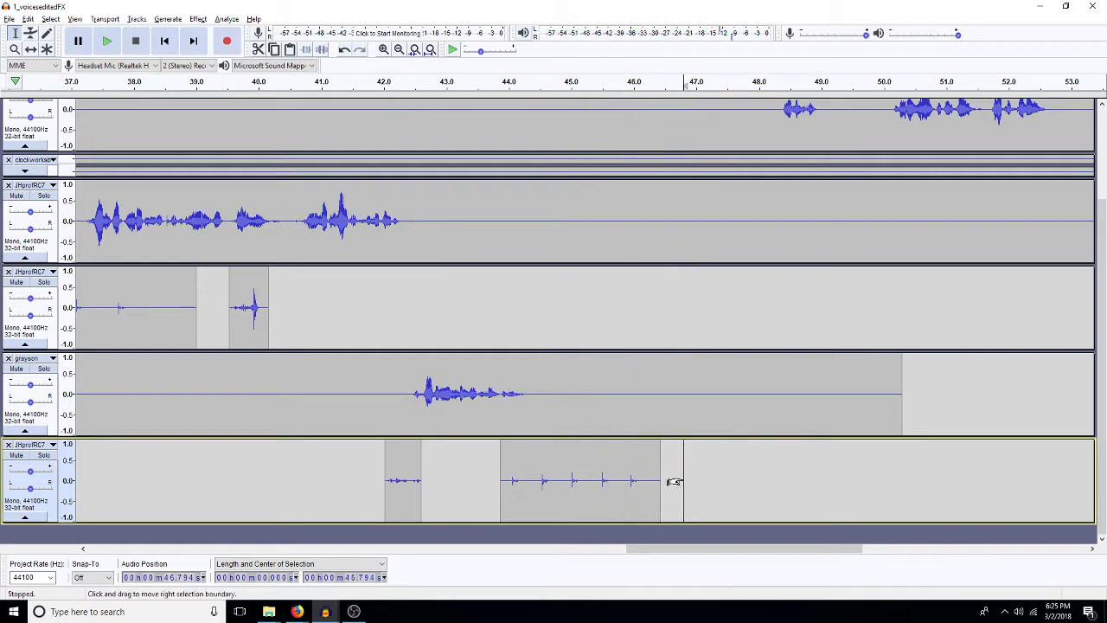
{"action": "mouse_move", "coordinate": [326, 613]}
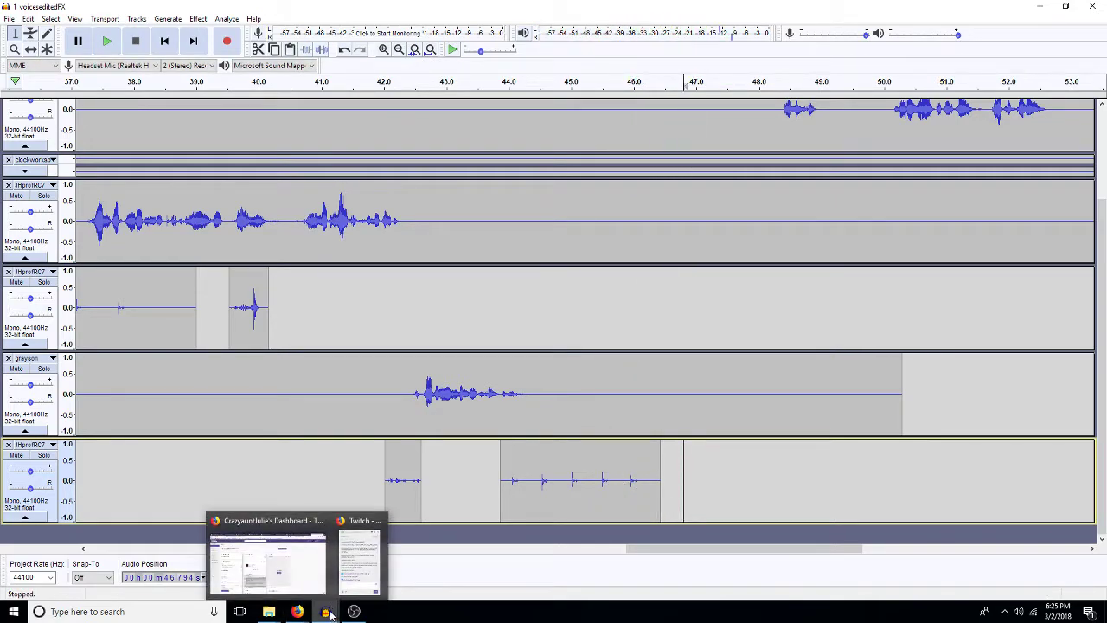
{"action": "left_click", "coordinate": [199, 562]}
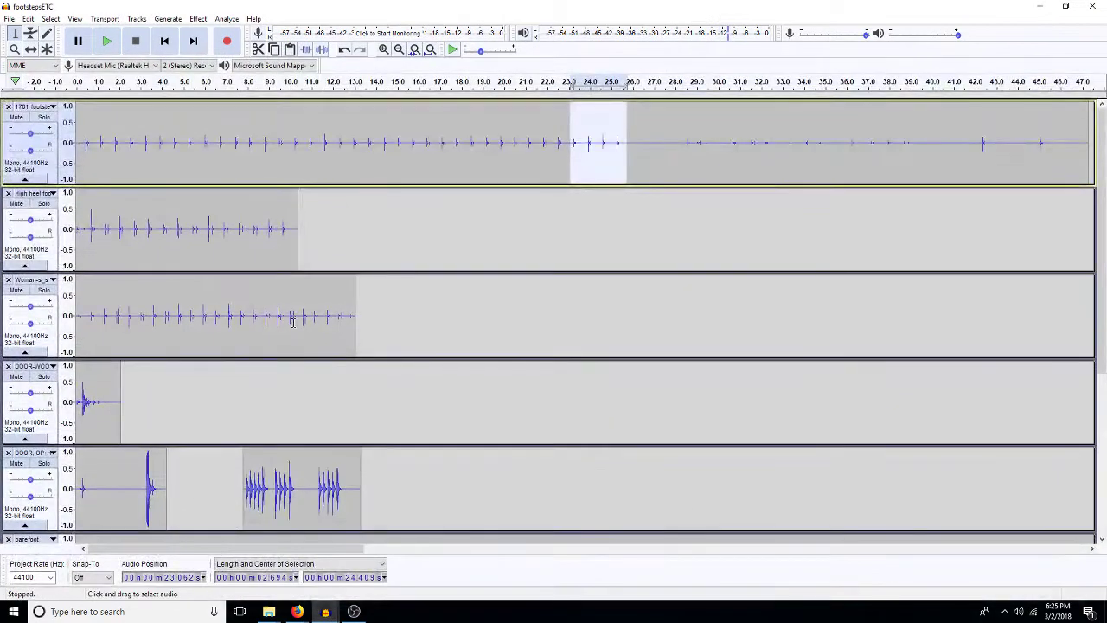
{"action": "double_click", "coordinate": [98, 417]}
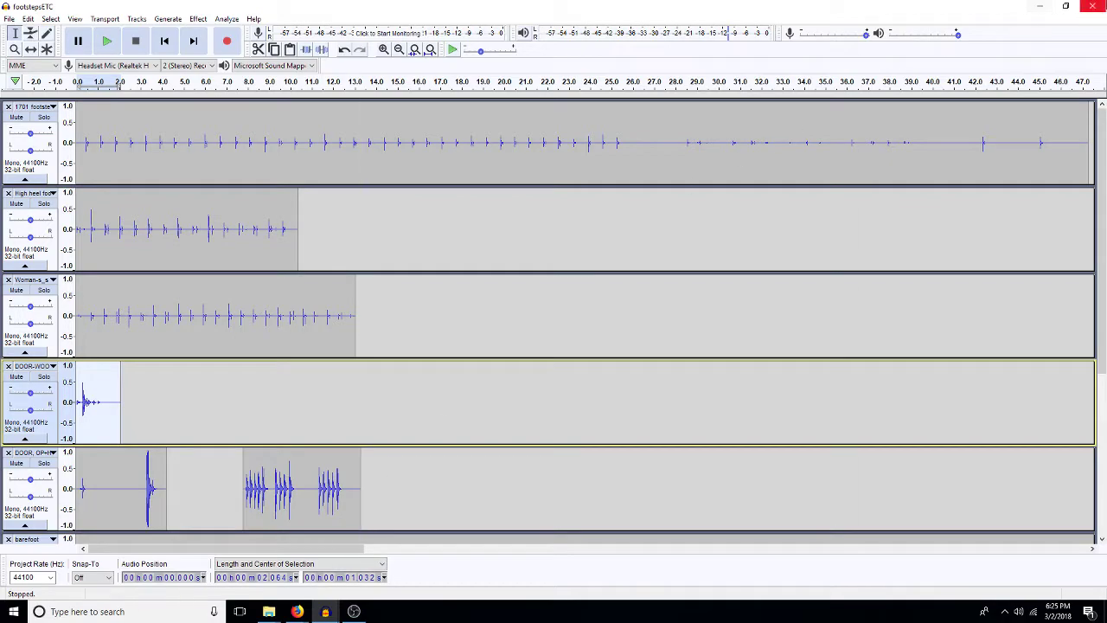
{"action": "key", "text": "alt+Tab"}
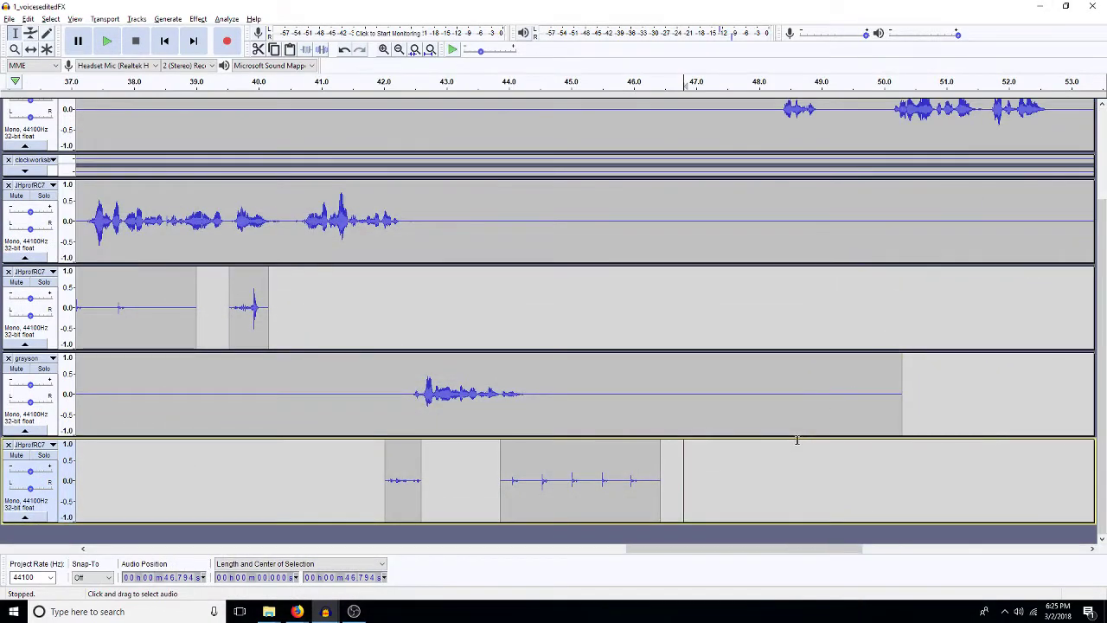
{"action": "left_click_drag", "start_coordinate": [654, 482], "coordinate": [690, 490]}
{"action": "left_click", "coordinate": [680, 491]}
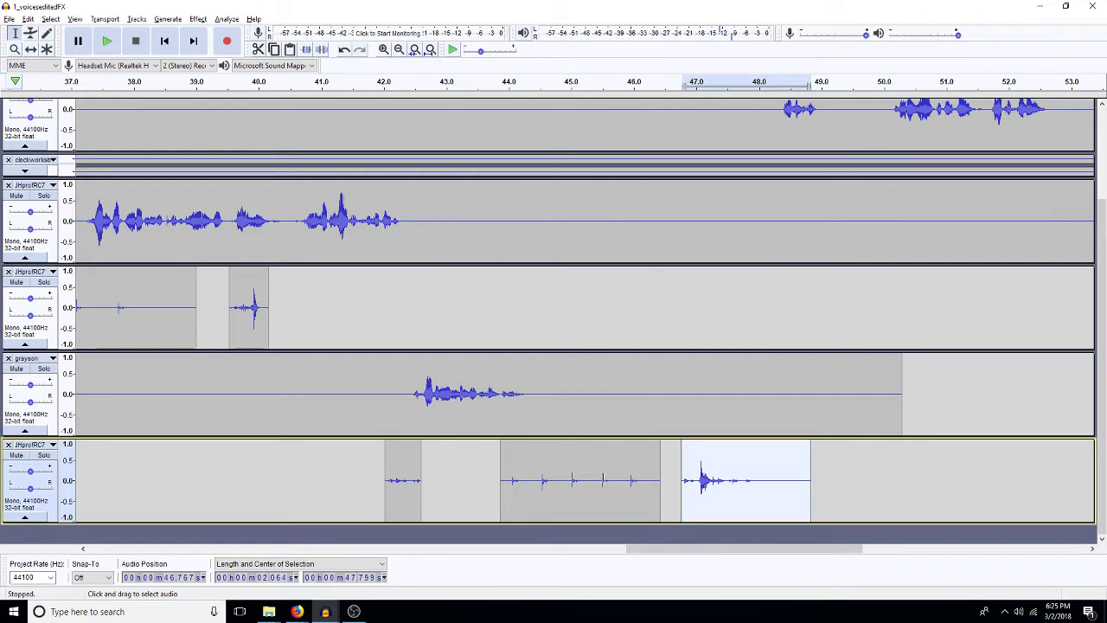
Step: Play the pasted door sound from about 46.65 s and undo its paste
{"action": "double_click", "coordinate": [577, 513]}
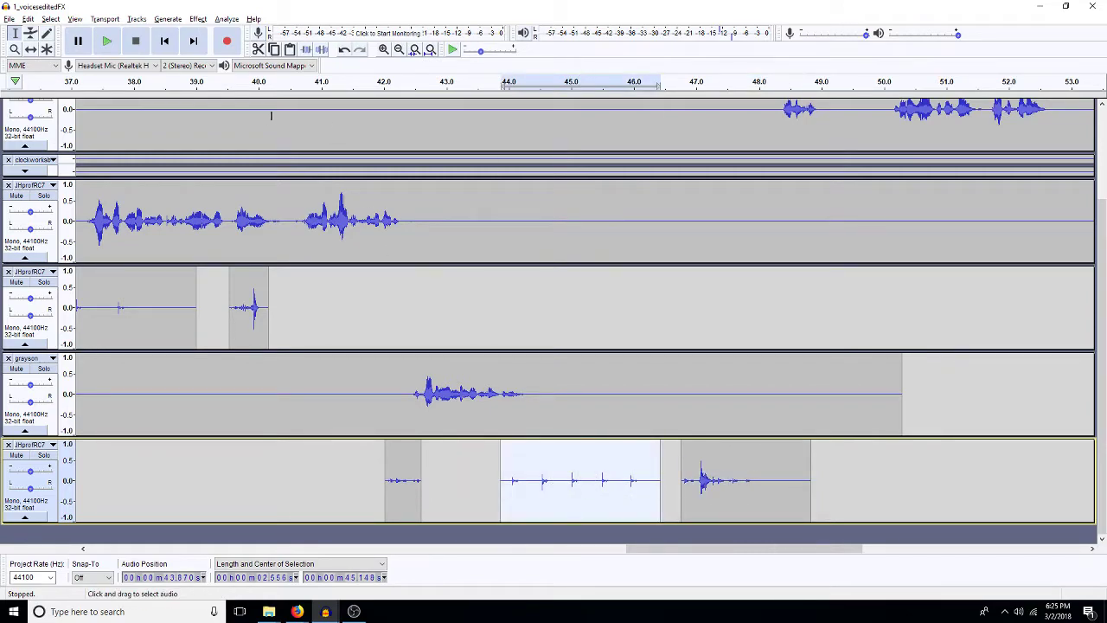
{"action": "left_click", "coordinate": [198, 19]}
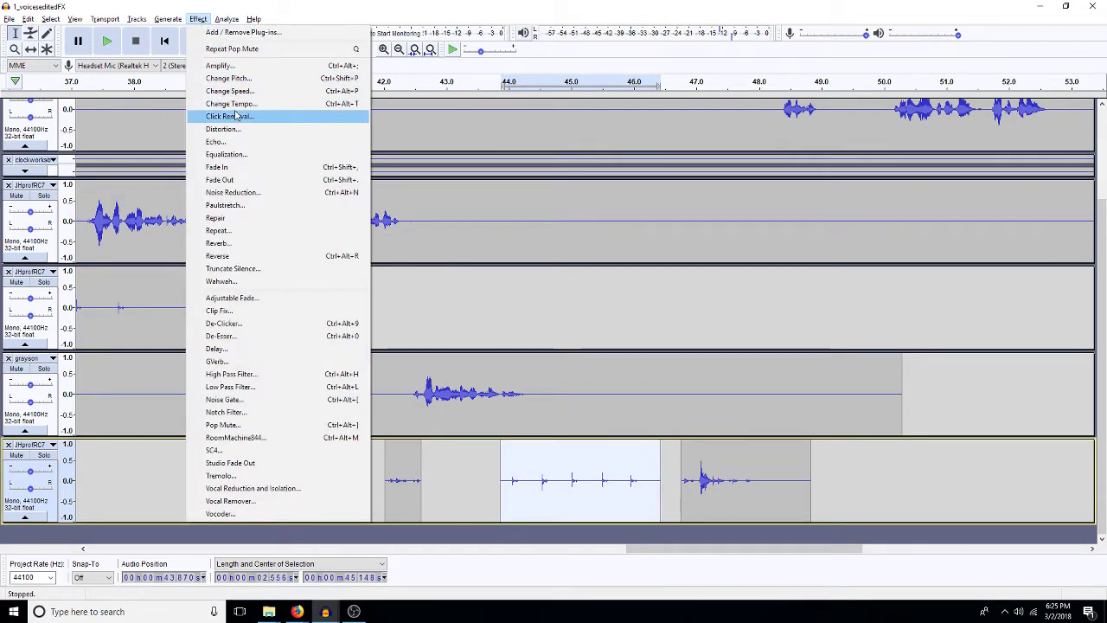
{"action": "left_click", "coordinate": [675, 480]}
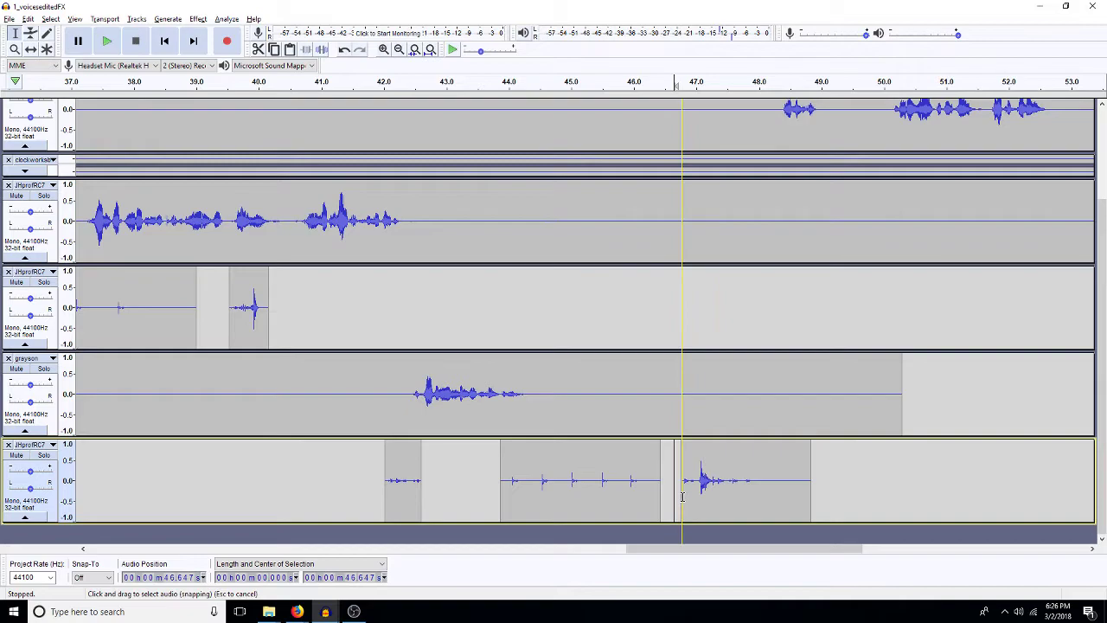
{"action": "key", "text": "space"}
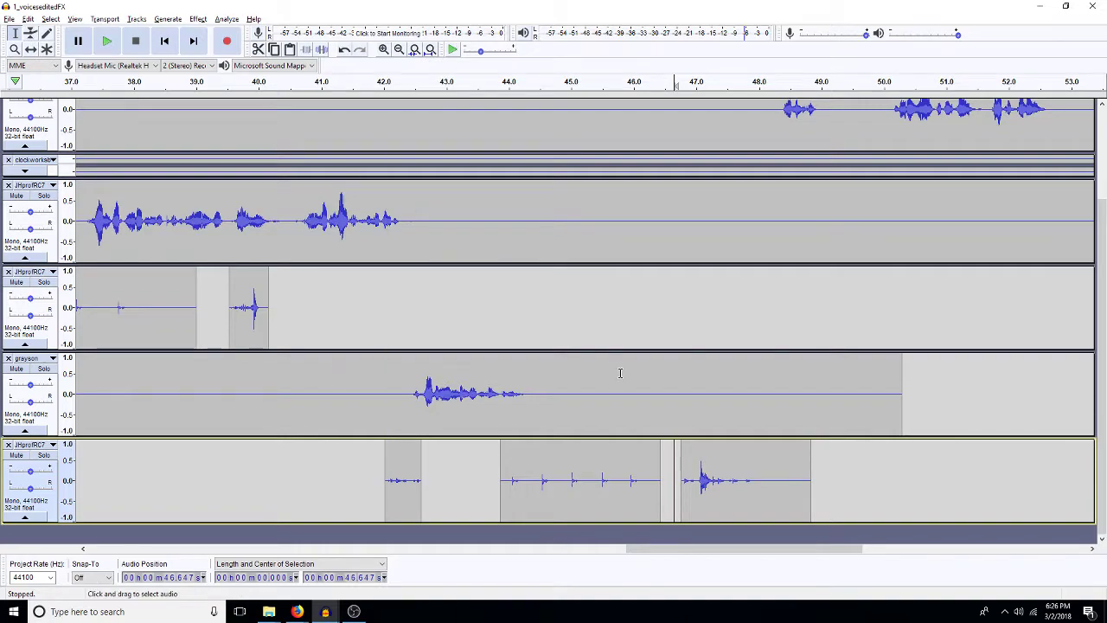
{"action": "key", "text": "ctrl+z"}
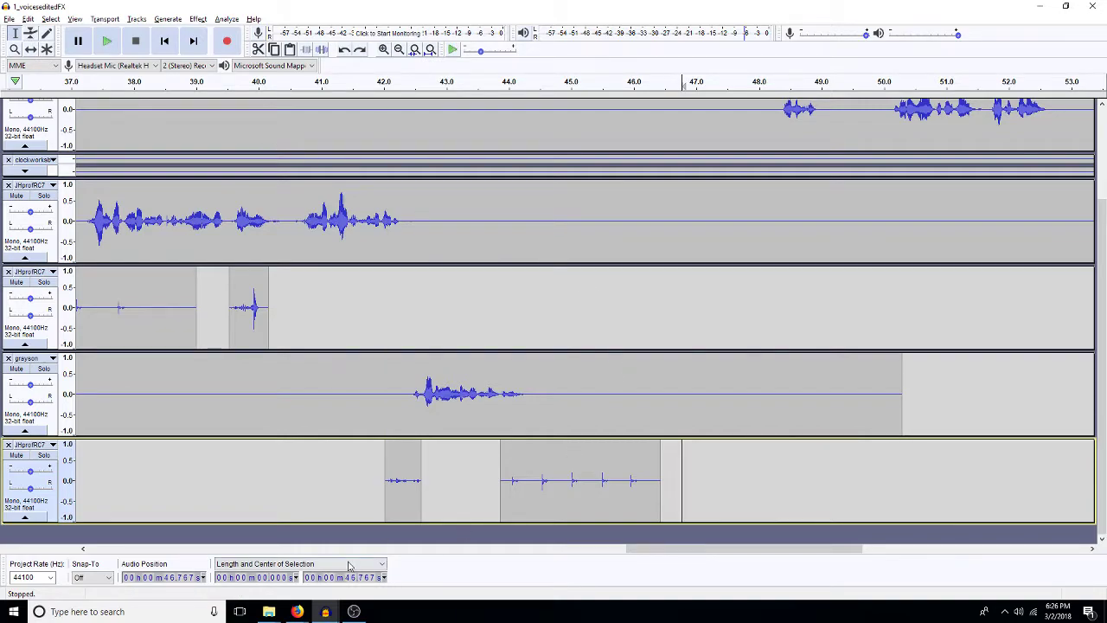
{"action": "mouse_move", "coordinate": [325, 612]}
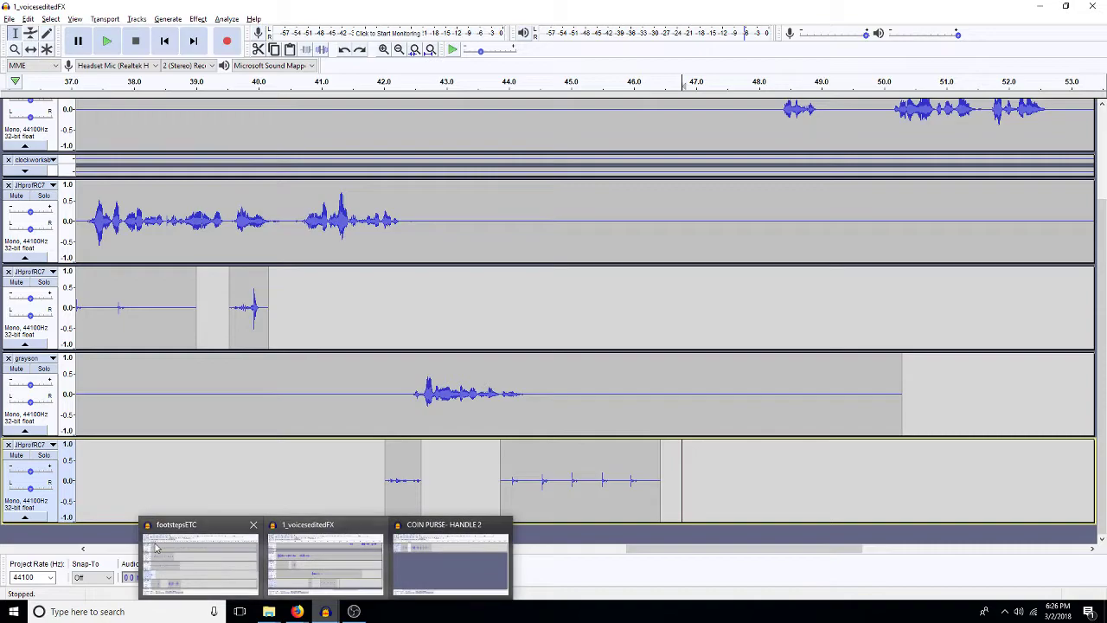
Step: Copy about 1.3 s of the loud door sound from 2.91 s in footstepsETC's DOOR, OP track and paste it at 46.77 s in 1_voiceseditedFX
{"action": "left_click", "coordinate": [199, 558]}
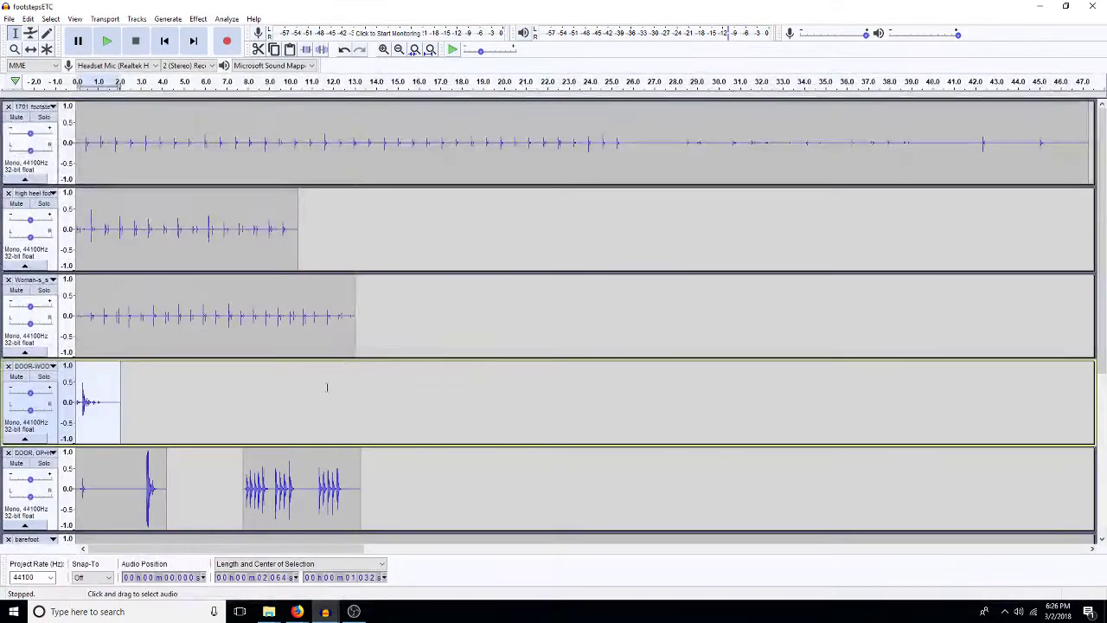
{"action": "left_click", "coordinate": [136, 499]}
{"action": "left_click_drag", "start_coordinate": [139, 500], "coordinate": [161, 504]}
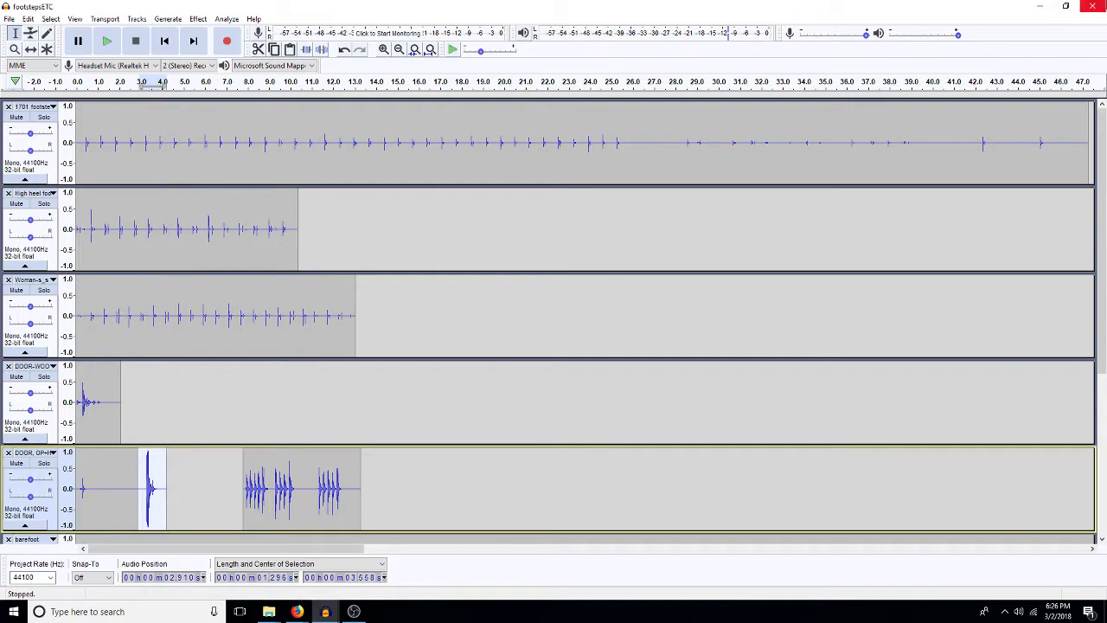
{"action": "left_click", "coordinate": [1046, 6]}
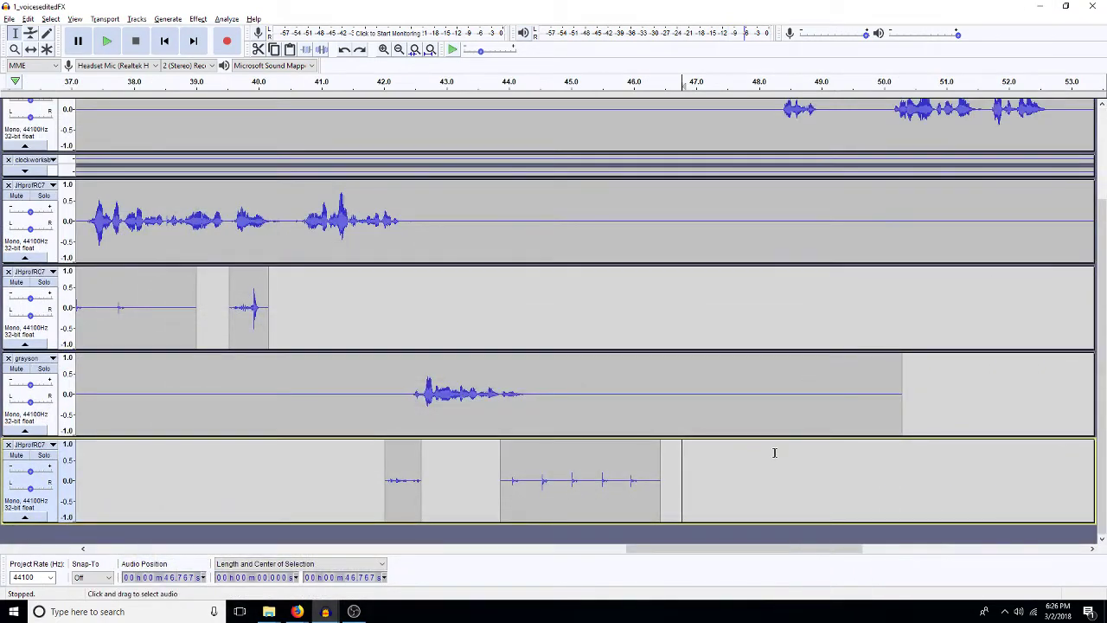
{"action": "key", "text": "ctrl+v"}
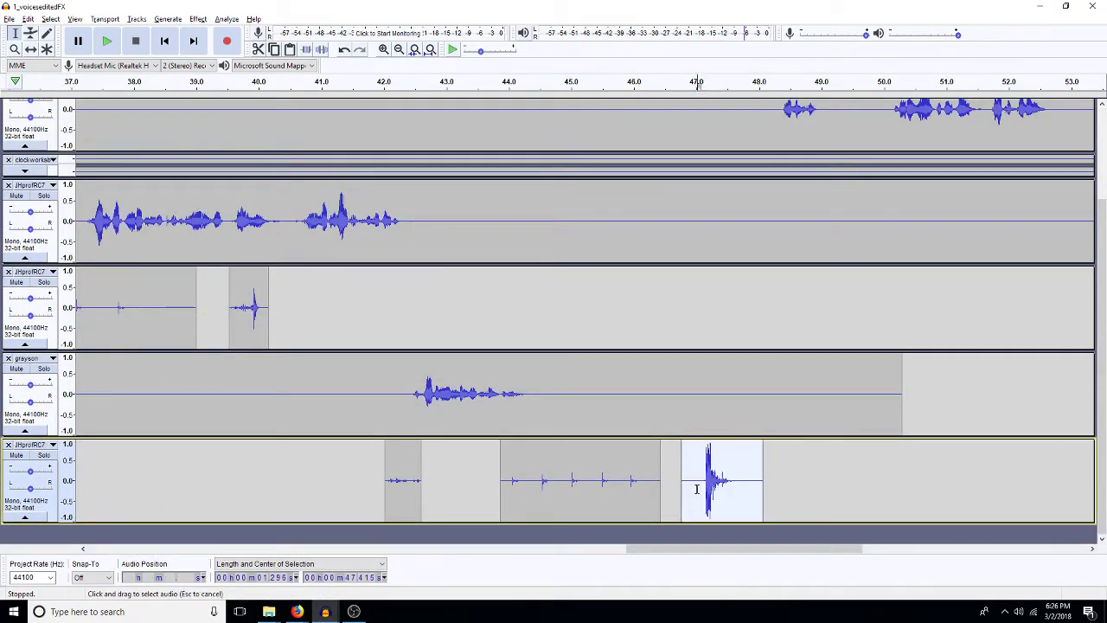
Step: Trim the silence before the pasted door slam and amplify the slam by -6 dB
{"action": "left_click_drag", "start_coordinate": [697, 489], "coordinate": [679, 489]}
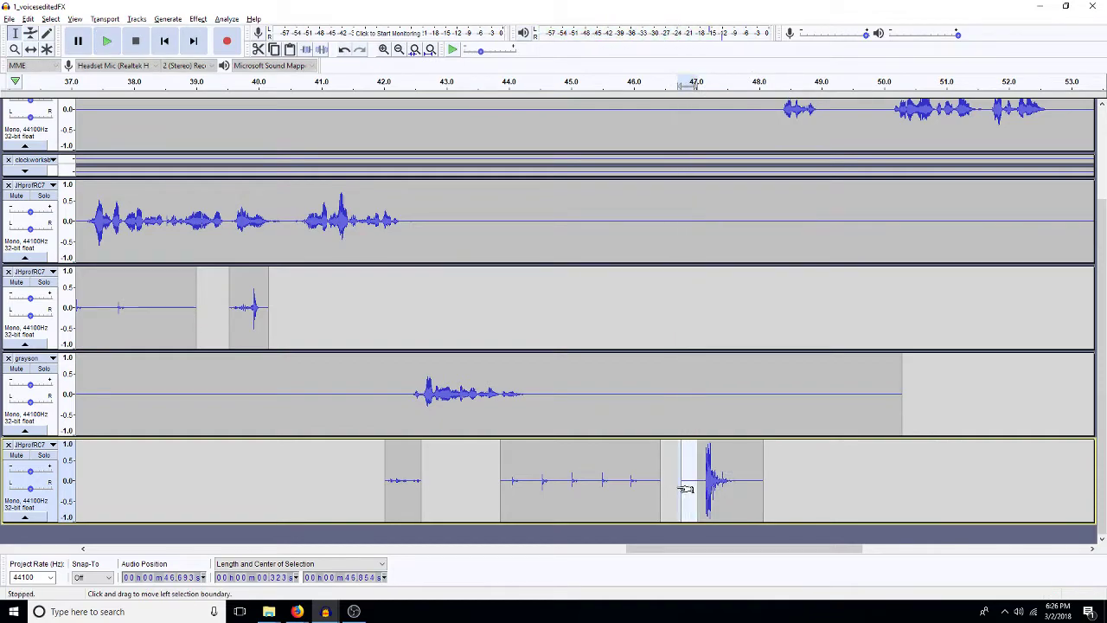
{"action": "key", "text": "Delete"}
{"action": "left_click_drag", "start_coordinate": [668, 490], "coordinate": [738, 493]}
{"action": "key", "text": "ctrl+r"}
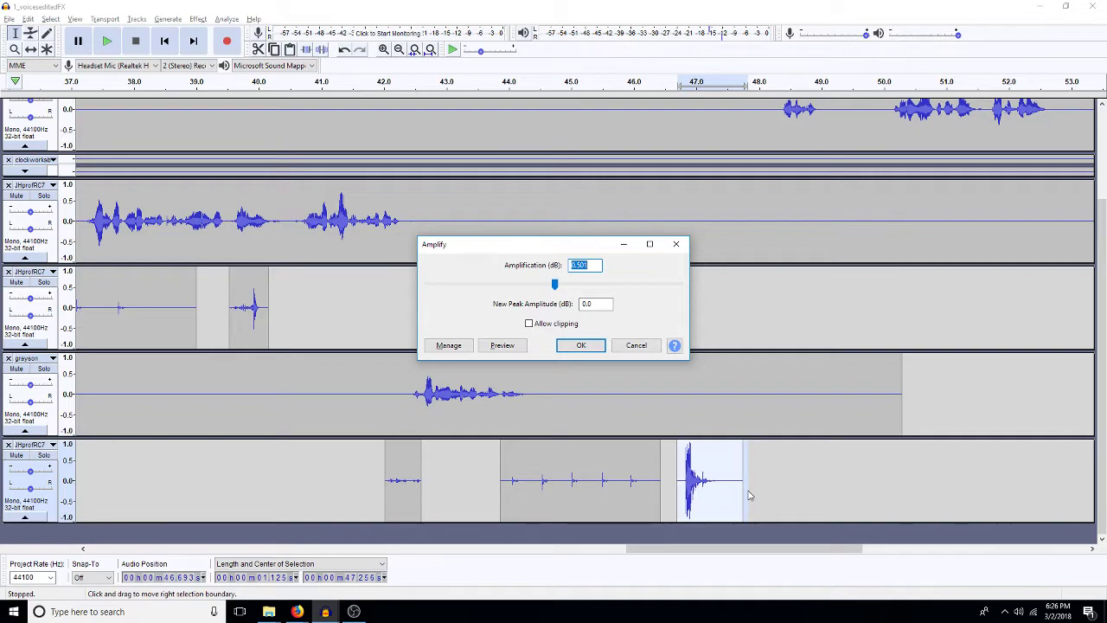
{"action": "type", "text": "-"}
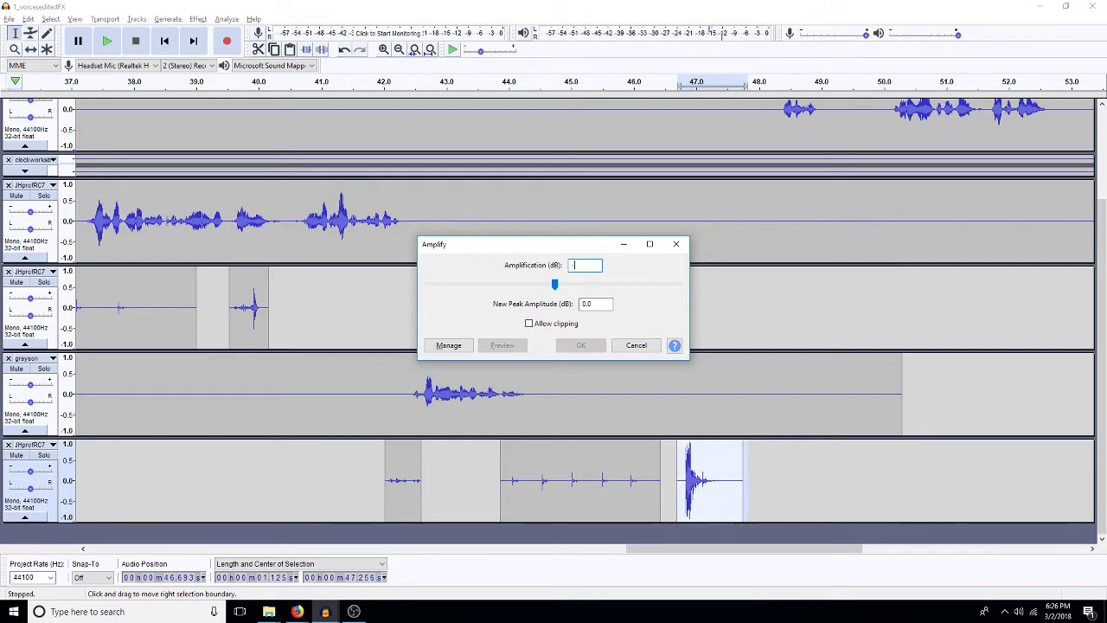
{"action": "type", "text": "6"}
{"action": "key", "text": "Return"}
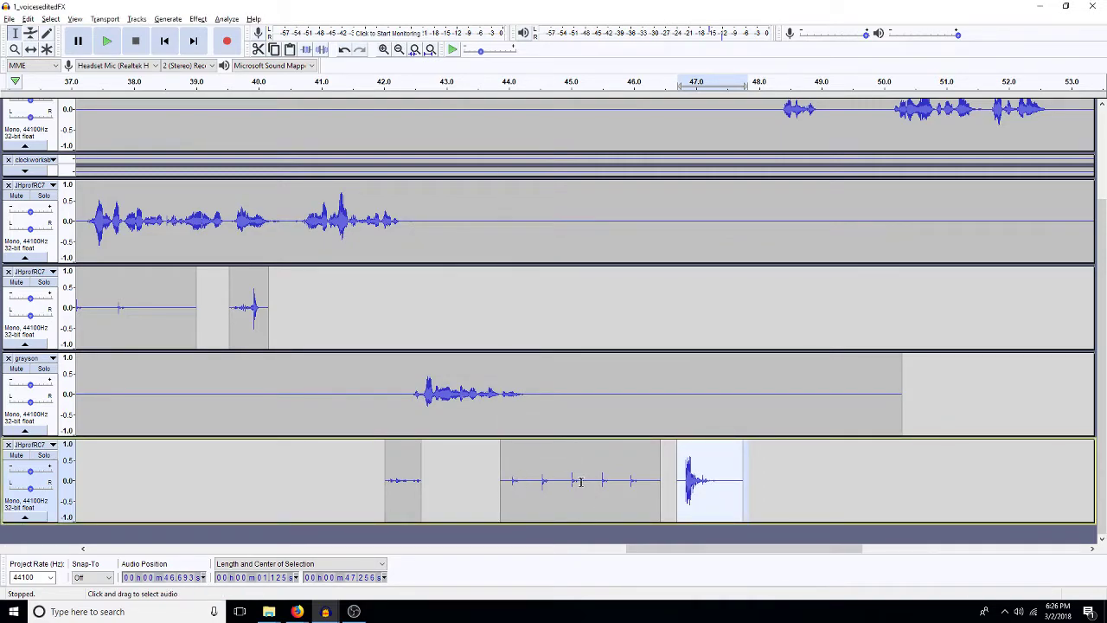
Step: Play the five footsteps from 43.98 s, delete about 0.21 s of gap before the door slam at 46.52 s, and play the slam back
{"action": "left_click", "coordinate": [508, 511]}
{"action": "key", "text": "space"}
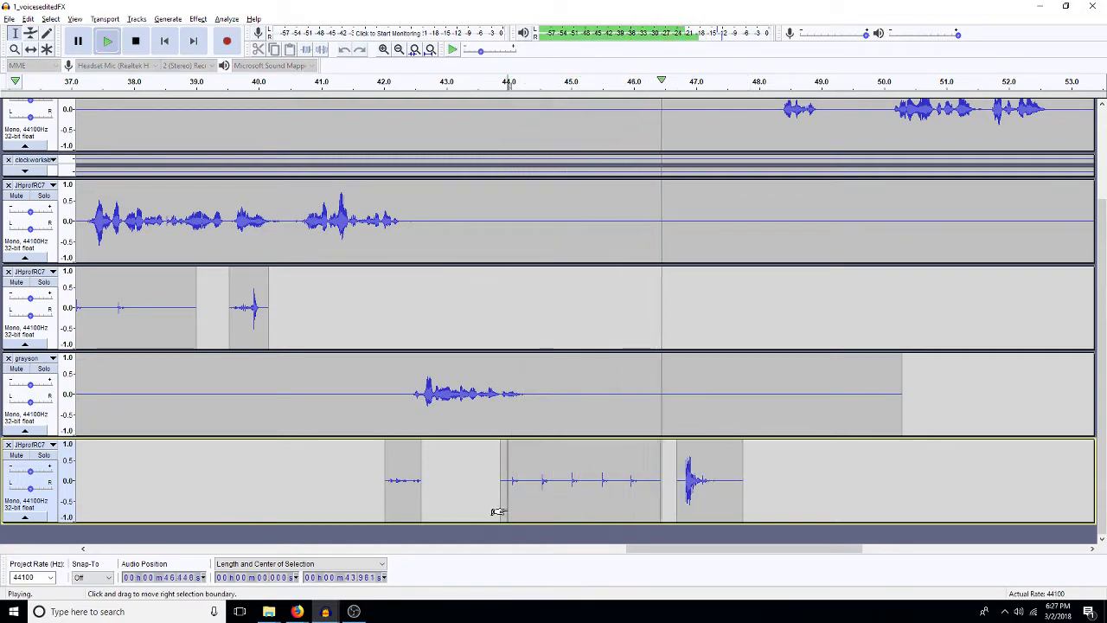
{"action": "key", "text": "space"}
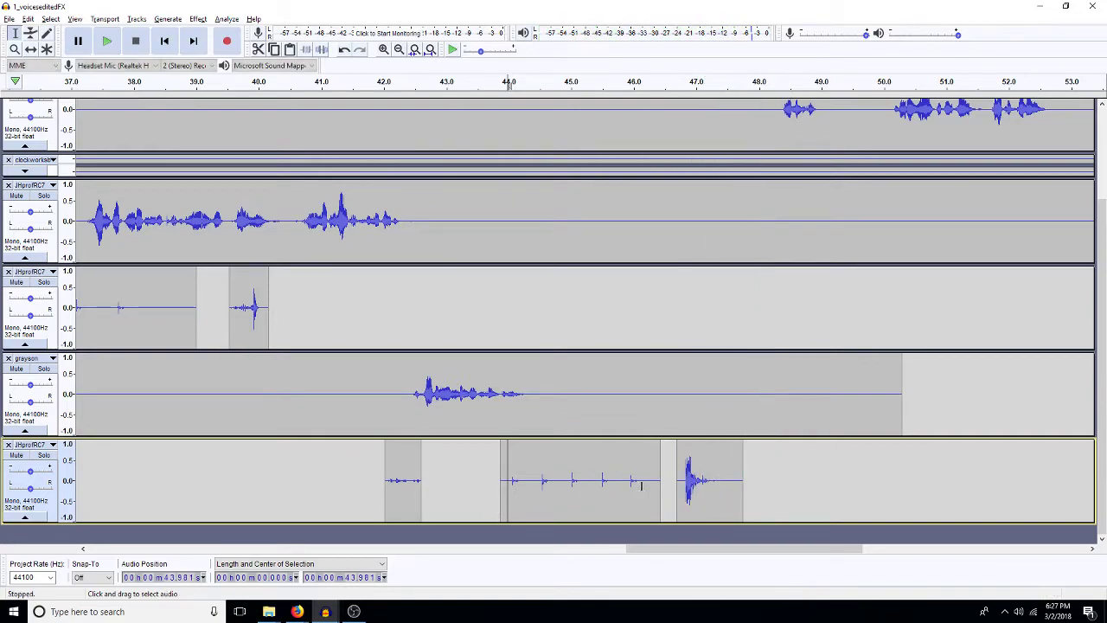
{"action": "left_click_drag", "start_coordinate": [680, 490], "coordinate": [665, 492]}
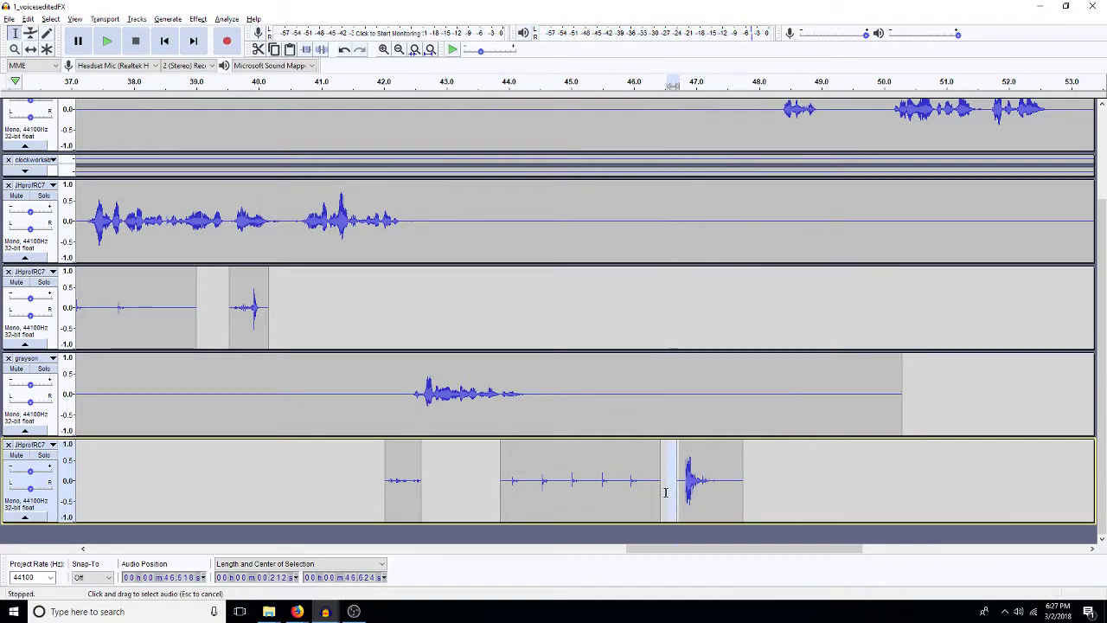
{"action": "key", "text": "Delete"}
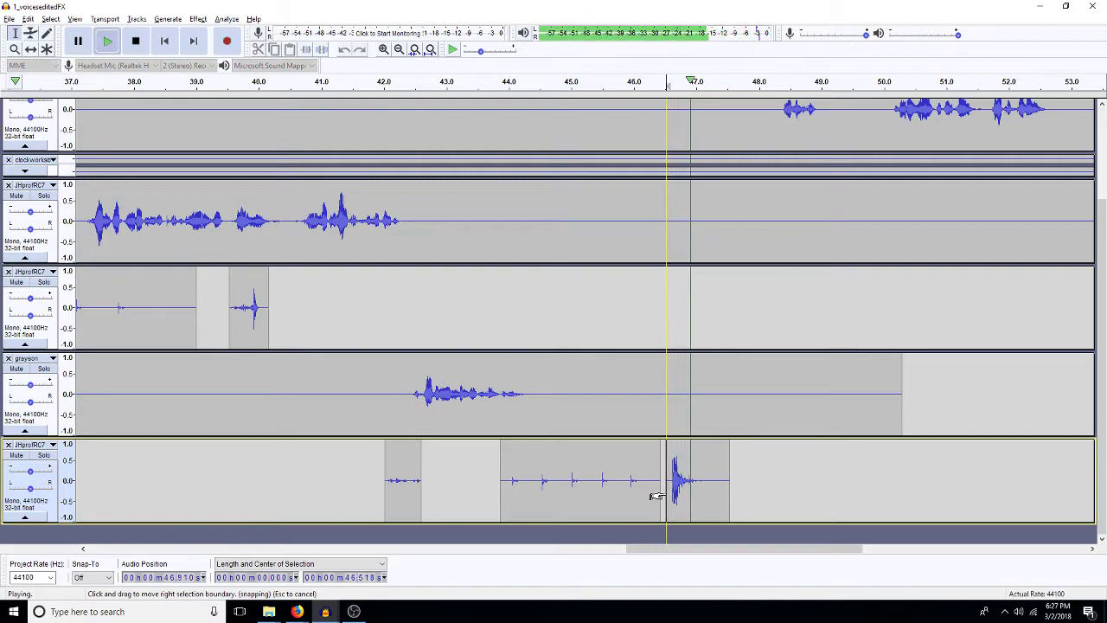
{"action": "key", "text": "space"}
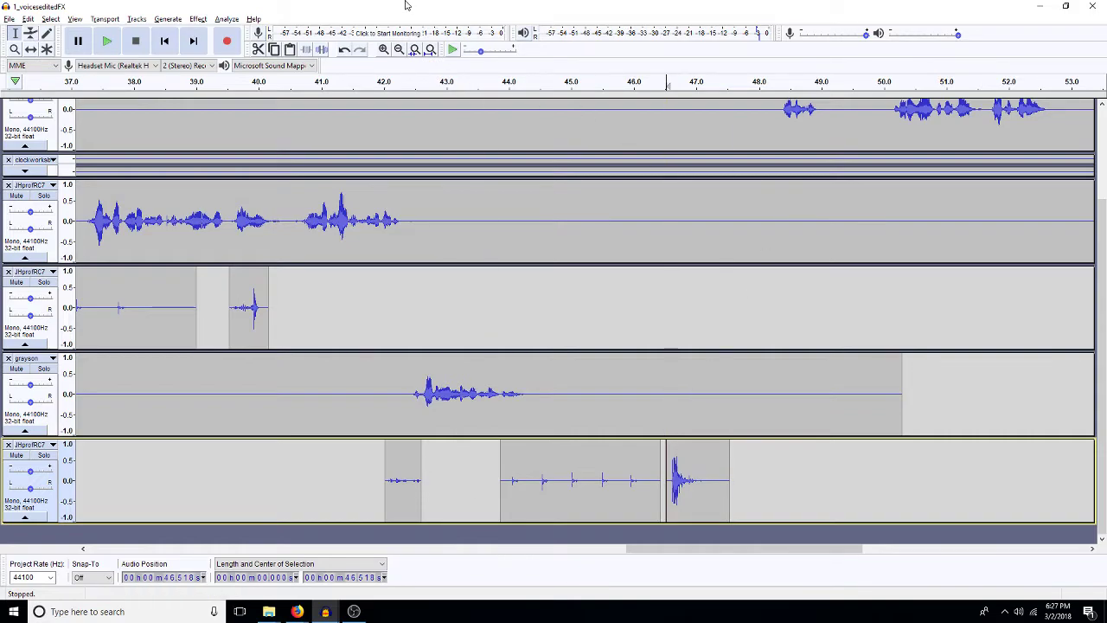
Step: Move the whole teeth7 voice track from second place to below all the other tracks
{"action": "left_click", "coordinate": [430, 49]}
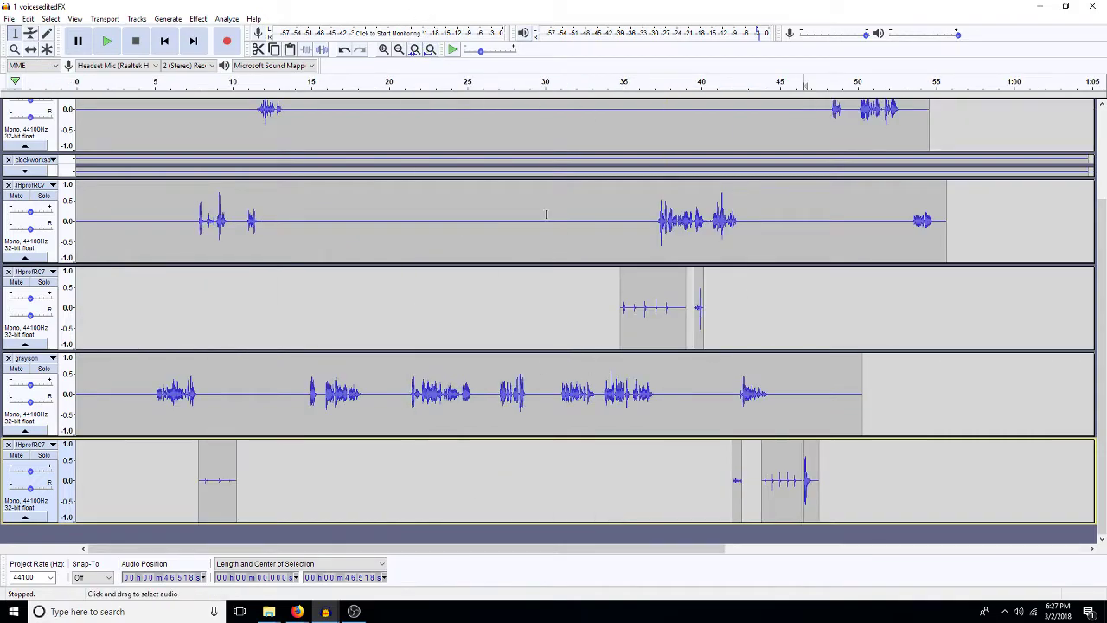
{"action": "scroll", "coordinate": [550, 195], "scroll_direction": "up", "scroll_amount": 3}
{"action": "scroll", "coordinate": [493, 165], "scroll_direction": "up", "scroll_amount": 1}
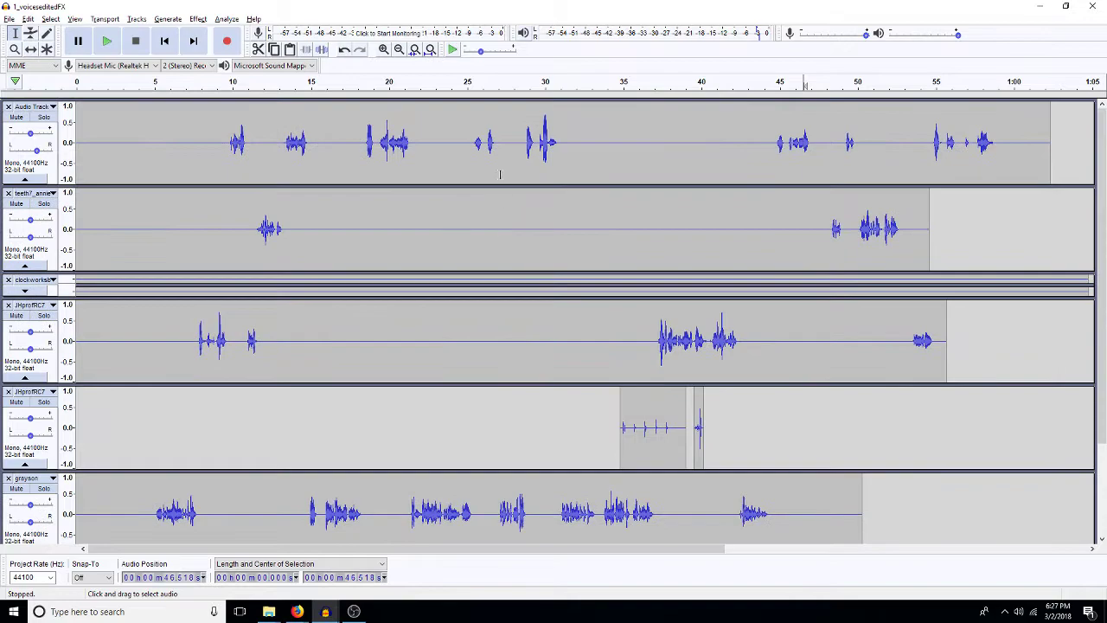
{"action": "double_click", "coordinate": [701, 231]}
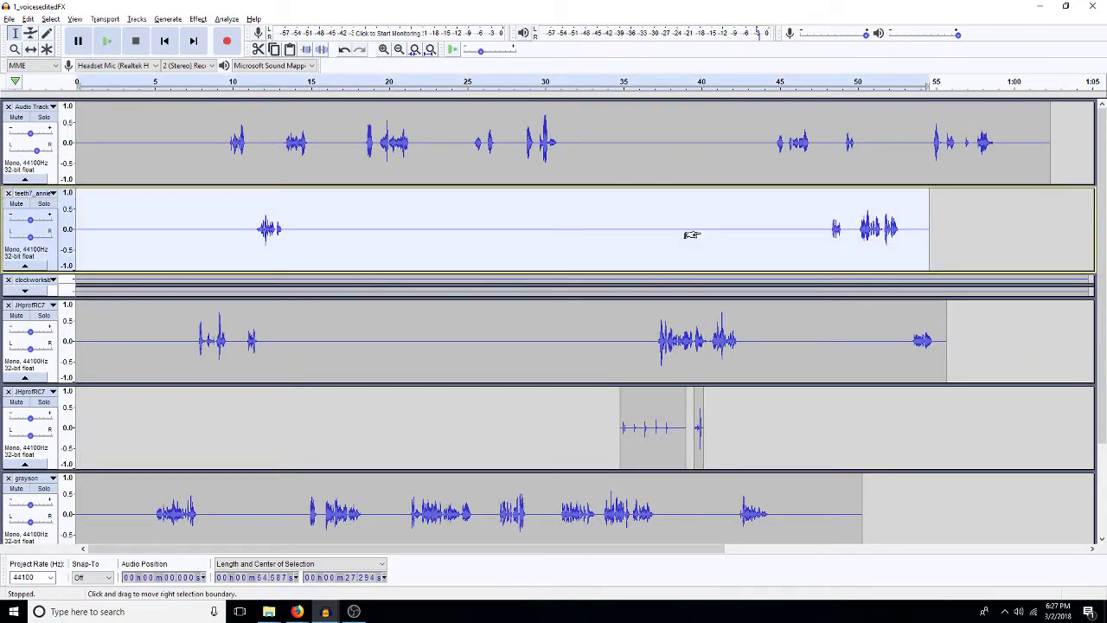
{"action": "left_click", "coordinate": [9, 194]}
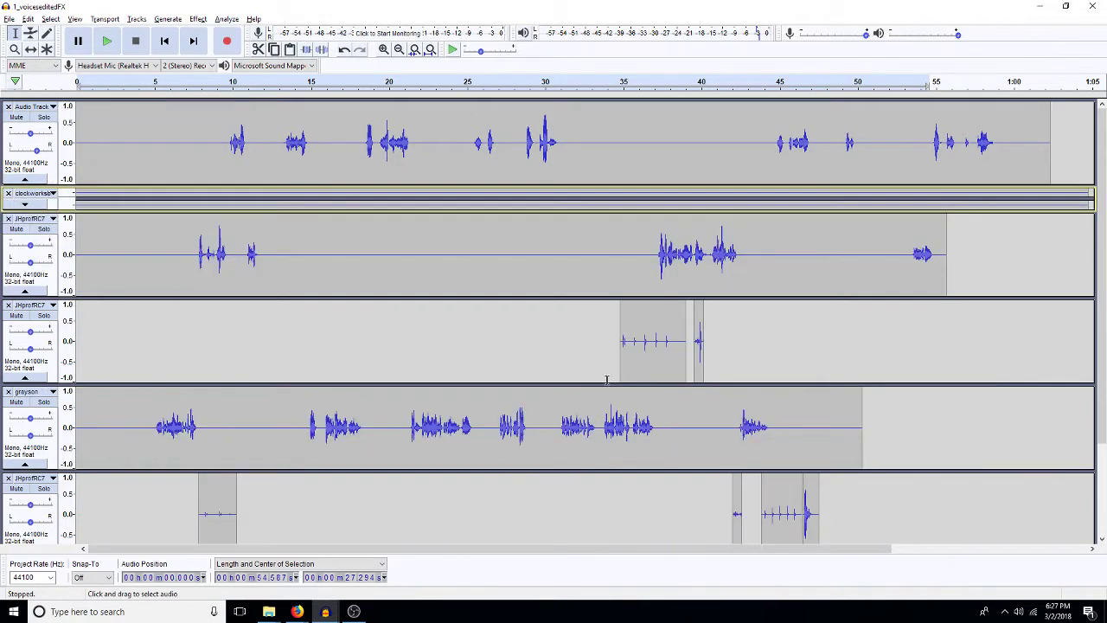
{"action": "scroll", "coordinate": [610, 358], "scroll_direction": "down", "scroll_amount": 3}
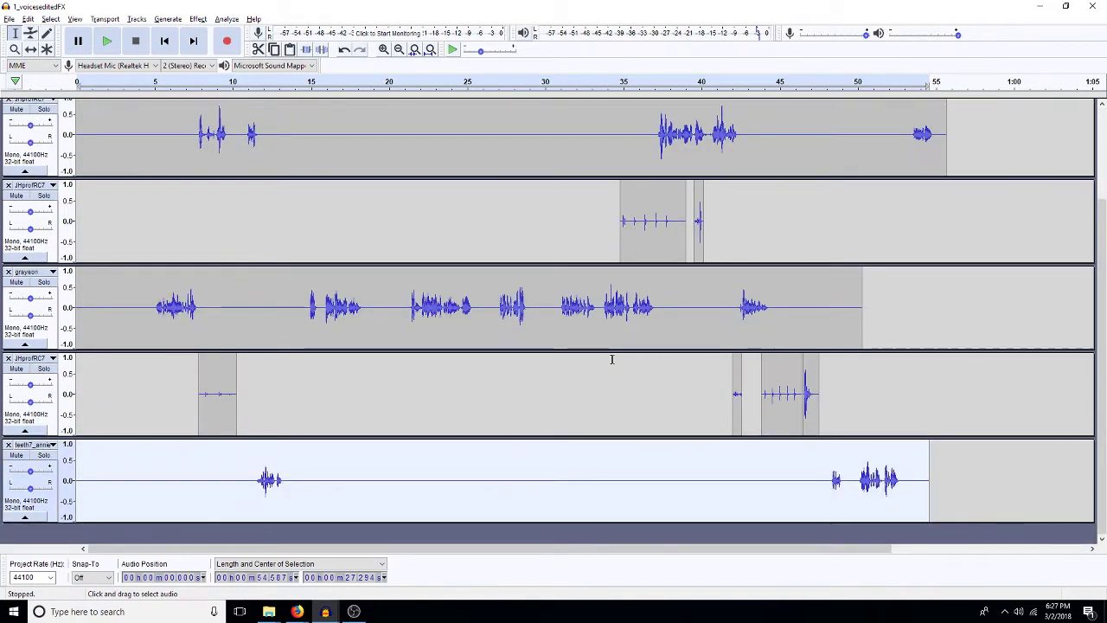
Step: Copy the last 4.23 s of the woman's footsteps track in footstepsETC, from 8.81 s, and return to 1_voiceseditedFX
{"action": "left_click", "coordinate": [269, 493]}
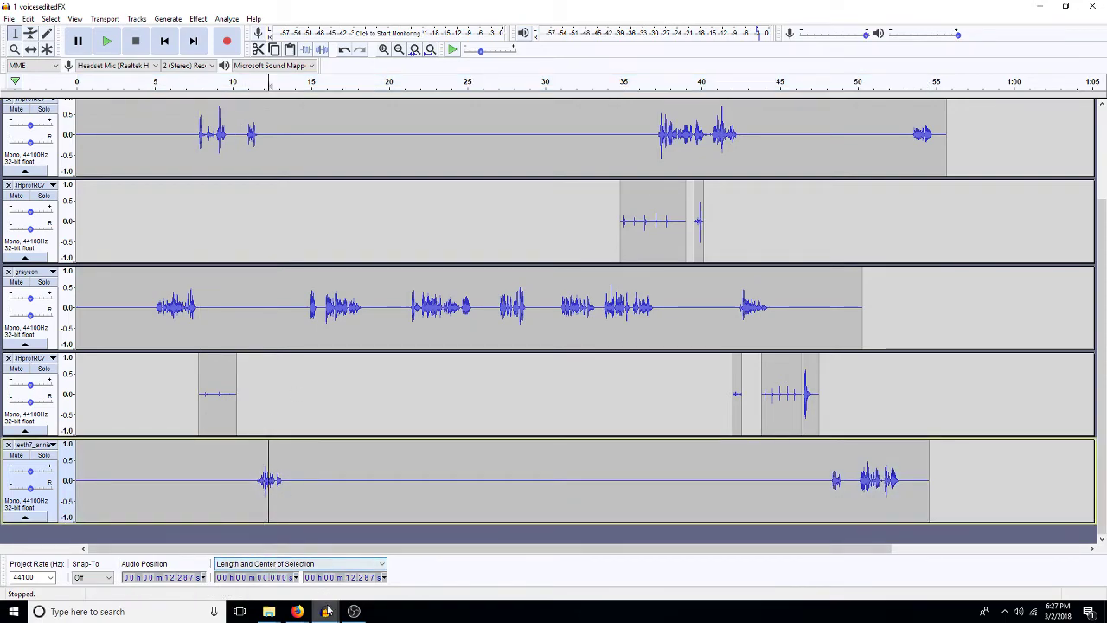
{"action": "mouse_move", "coordinate": [323, 615]}
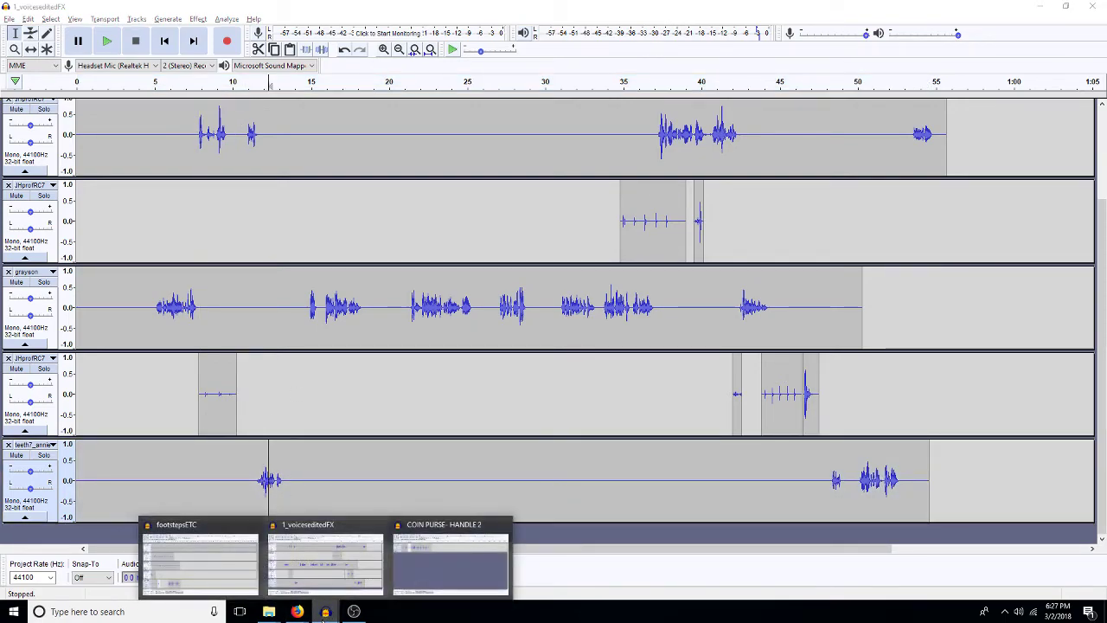
{"action": "left_click", "coordinate": [203, 572]}
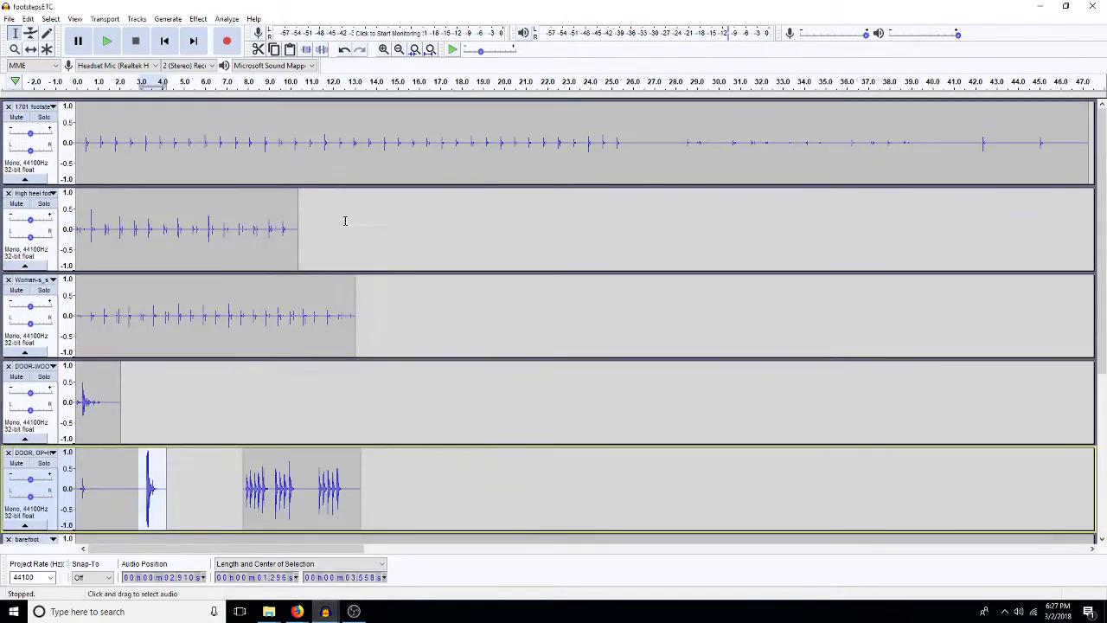
{"action": "left_click_drag", "start_coordinate": [356, 320], "coordinate": [265, 325]}
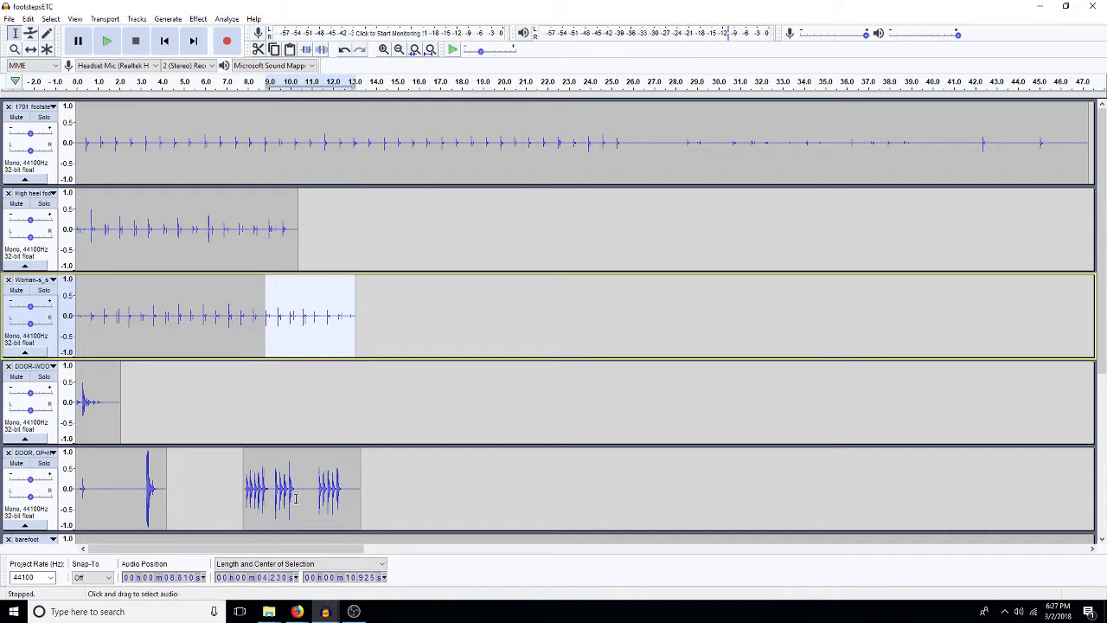
{"action": "left_click", "coordinate": [326, 612]}
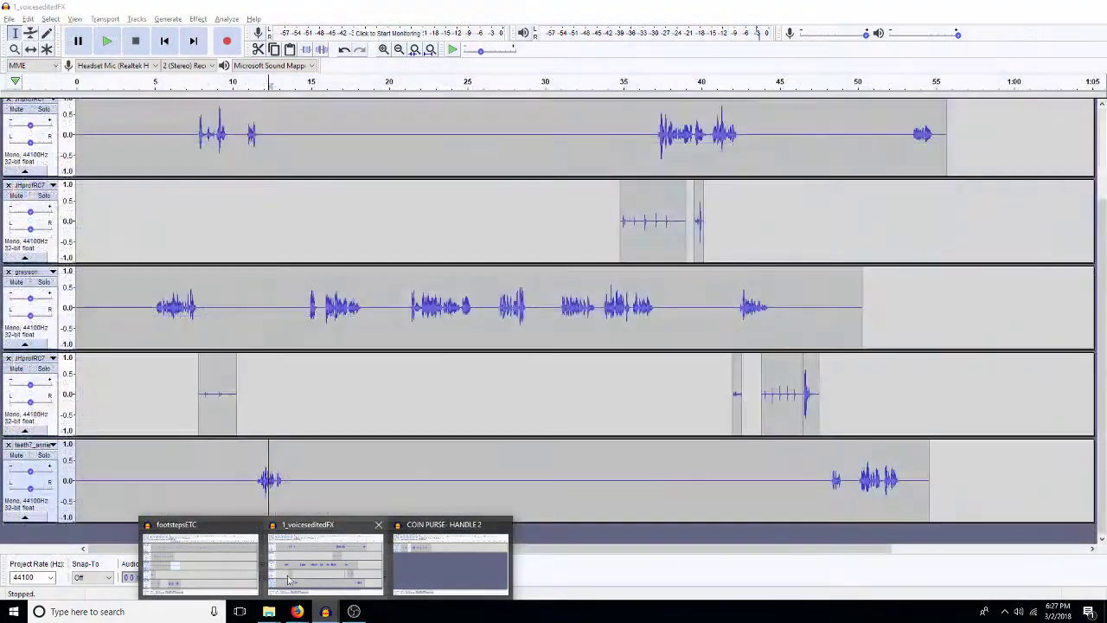
{"action": "left_click", "coordinate": [325, 562]}
Step: Create an empty track by duplicating part of the teeth7 track, paste the woman's footsteps into it at 12.99 s, and amplify them by -3 dB
{"action": "left_click_drag", "start_coordinate": [278, 480], "coordinate": [325, 495]}
{"action": "key", "text": "ctrl+shift+n"}
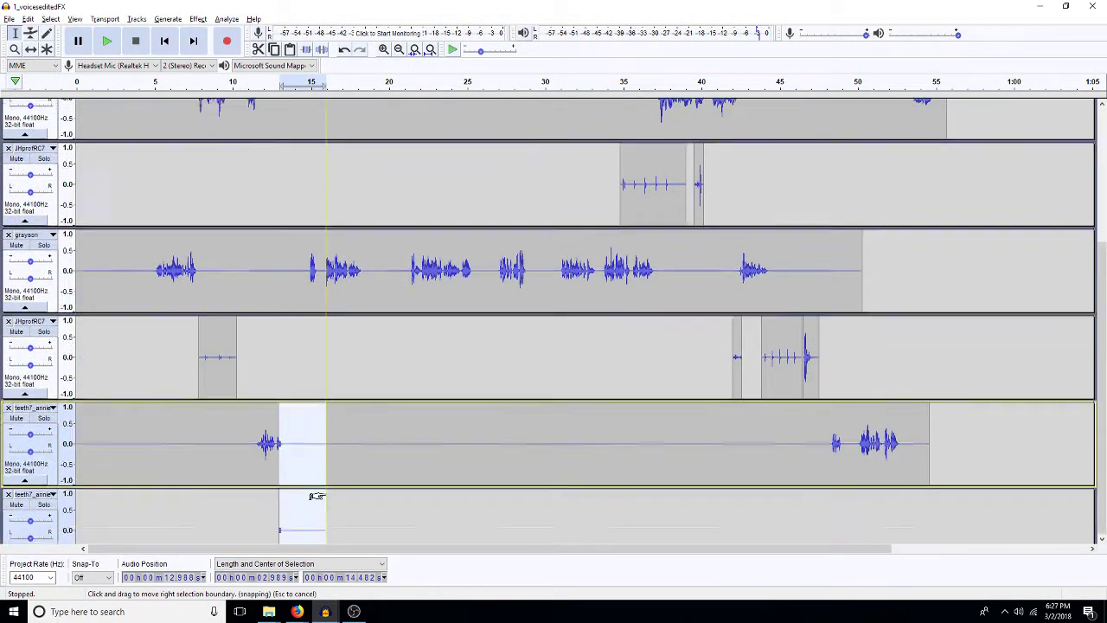
{"action": "key", "text": "Left"}
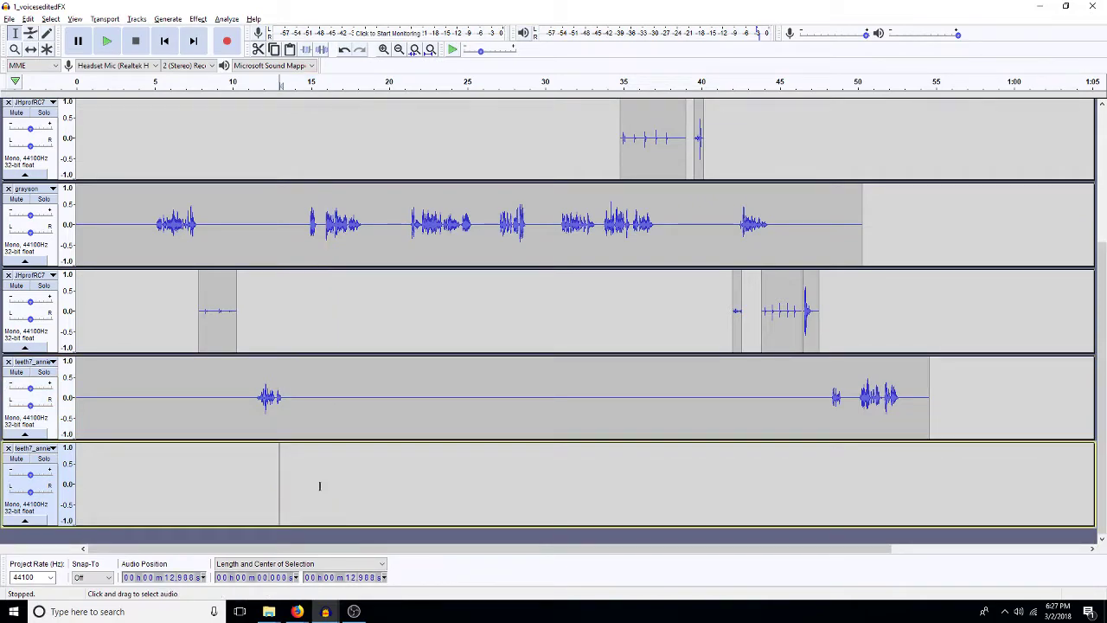
{"action": "key", "text": "ctrl+v"}
{"action": "key", "text": "alt+c"}
{"action": "type", "text": "a-3"}
{"action": "key", "text": "Return"}
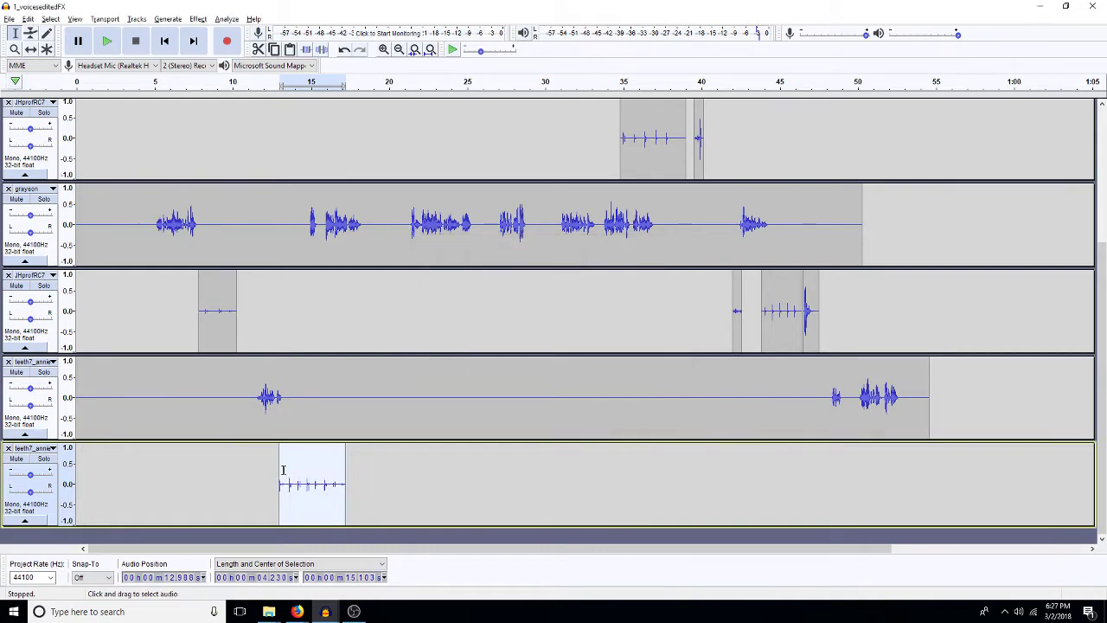
Step: Shorten the silent gaps between the pasted woman's footsteps in the new track and play them back from about 12.73 s
{"action": "left_click", "coordinate": [383, 49]}
{"action": "left_click", "coordinate": [383, 49]}
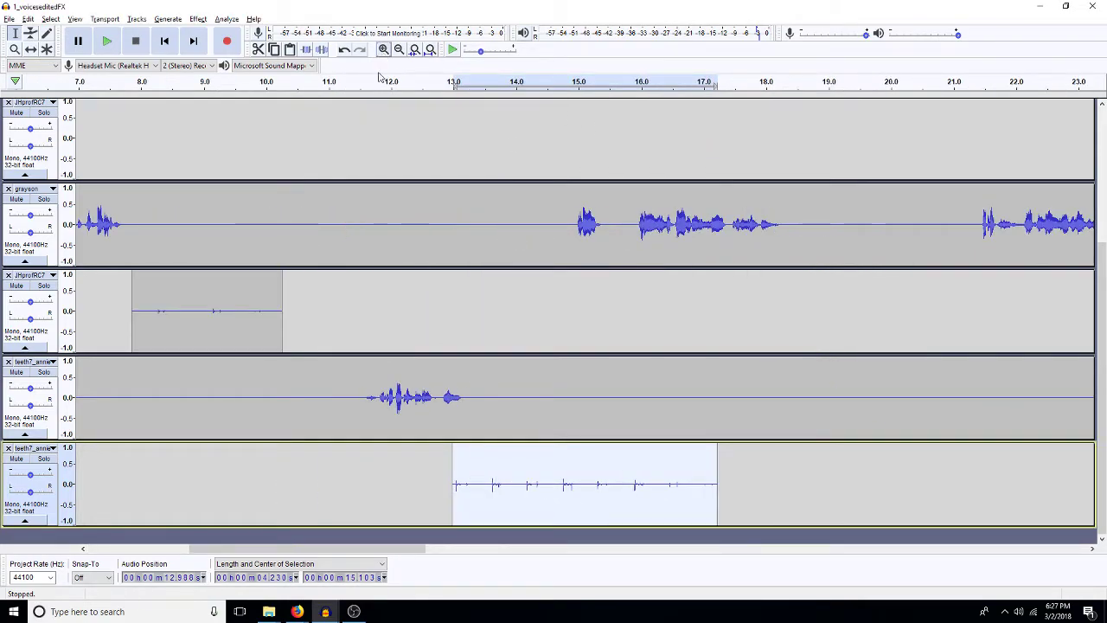
{"action": "left_click", "coordinate": [487, 485]}
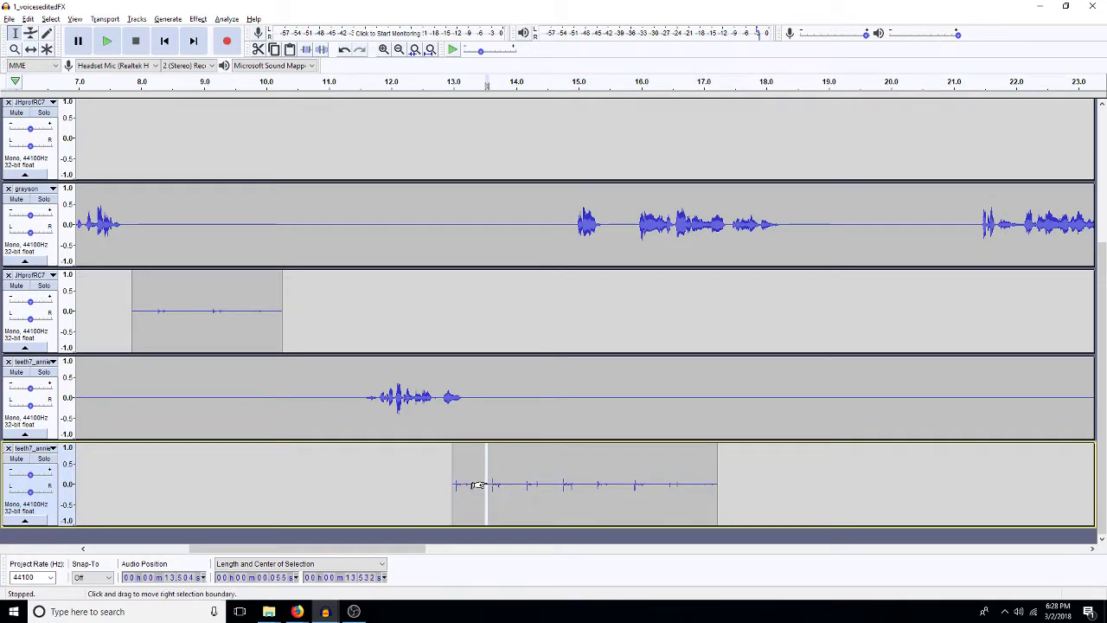
{"action": "left_click_drag", "start_coordinate": [487, 486], "coordinate": [589, 477]}
{"action": "key", "text": "Delete"}
{"action": "key", "text": "Delete"}
{"action": "key", "text": "Delete"}
{"action": "key", "text": "Delete"}
{"action": "key", "text": "Delete"}
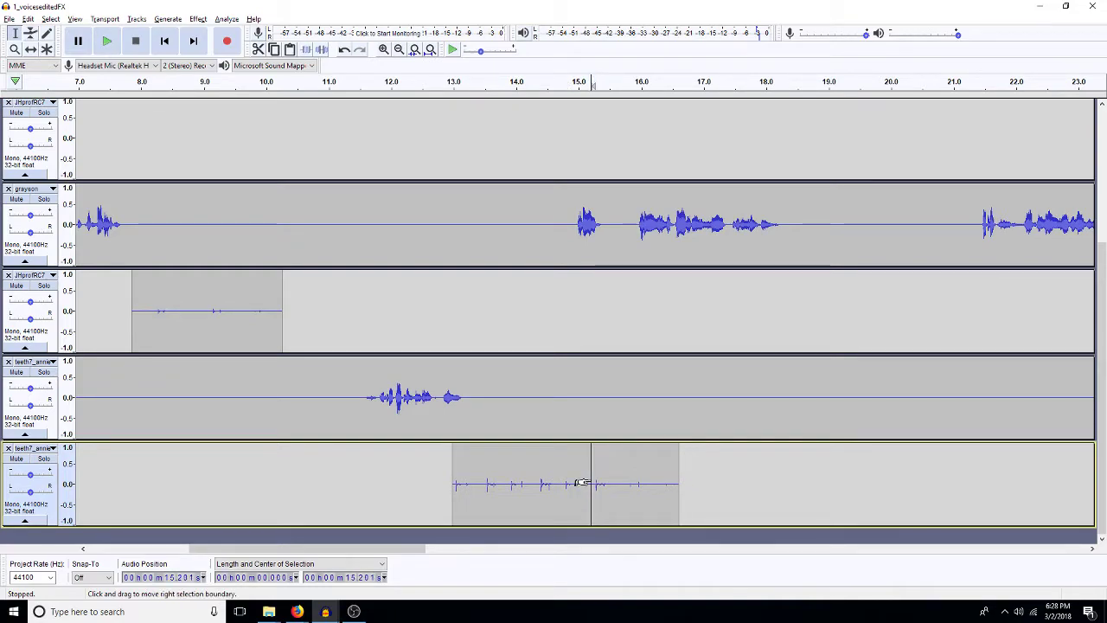
{"action": "left_click_drag", "start_coordinate": [628, 484], "coordinate": [618, 483]}
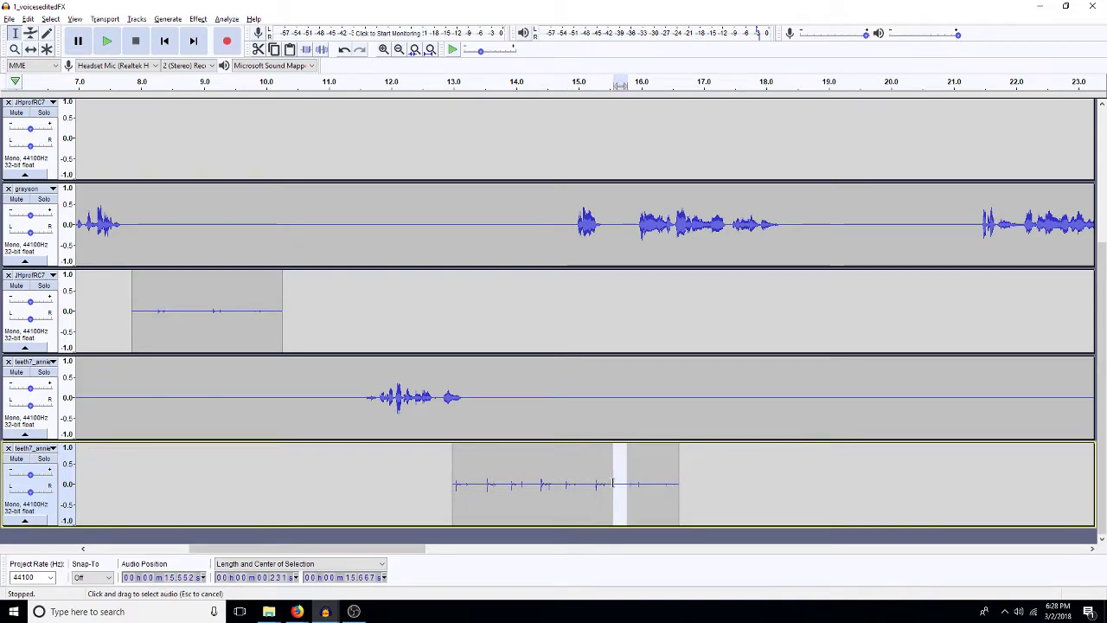
{"action": "key", "text": "Delete"}
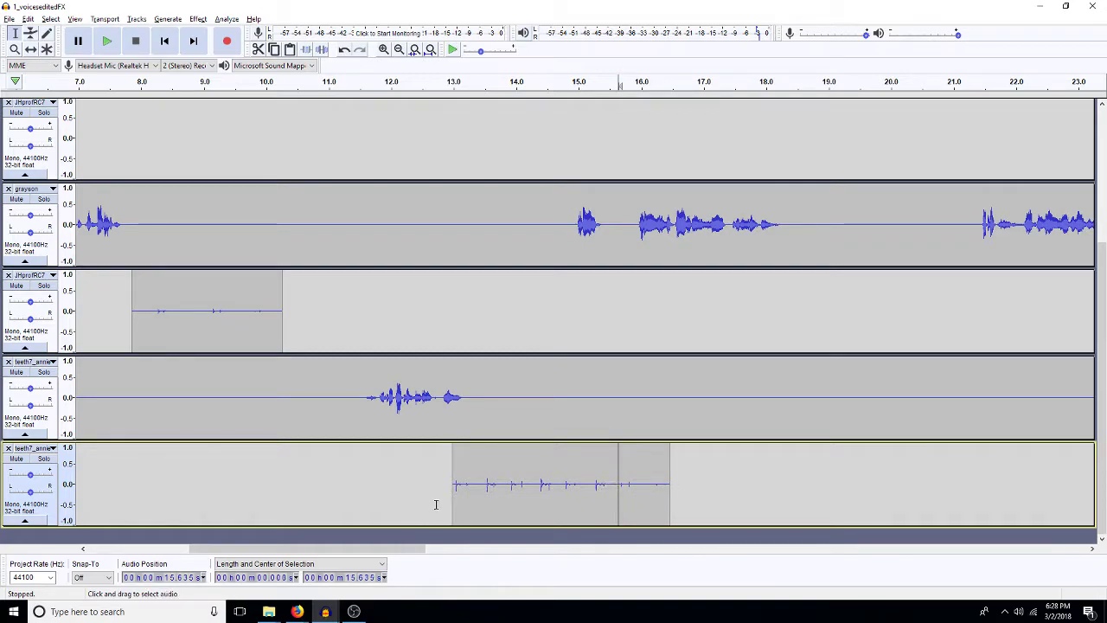
{"action": "left_click", "coordinate": [436, 504]}
{"action": "key", "text": "space"}
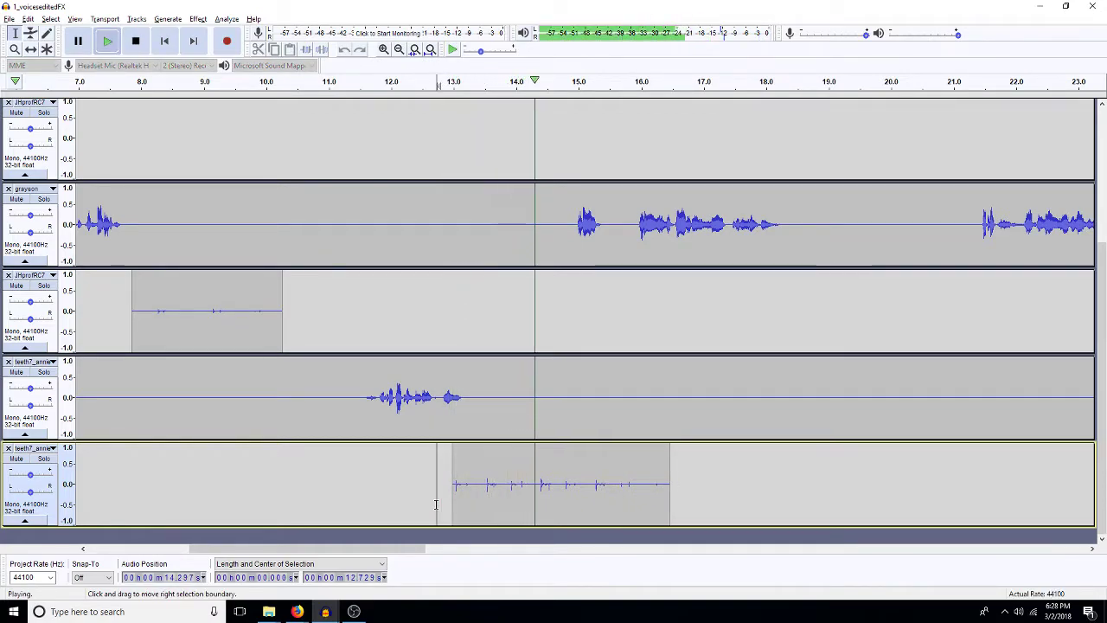
{"action": "key", "text": "space"}
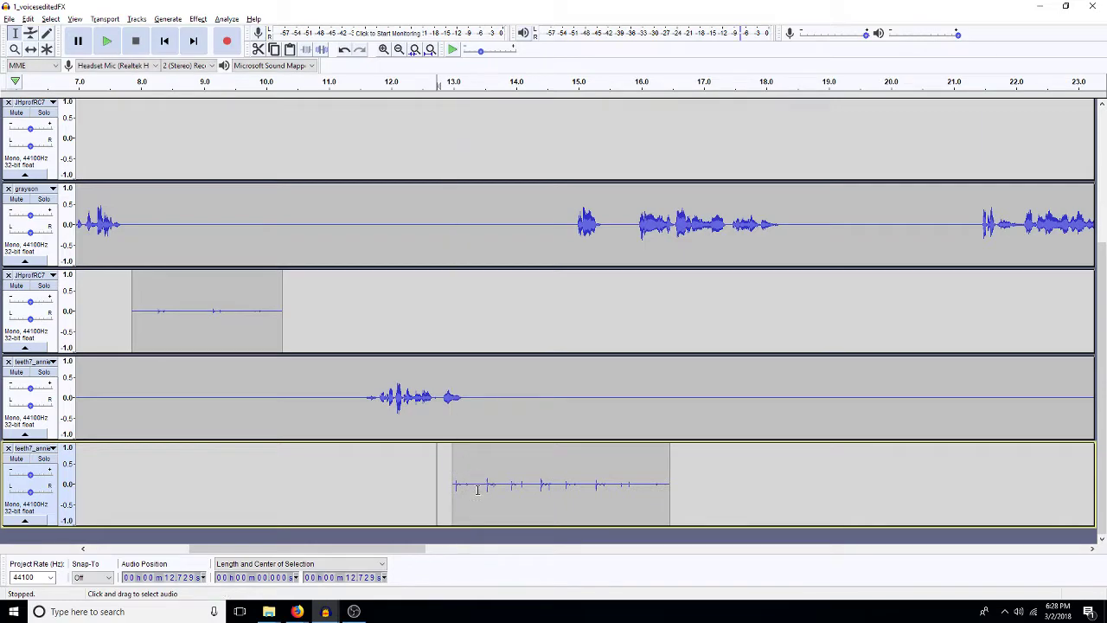
Step: Delete about 1.32 s from 12.07 s in the new track, including the first footstep, and play the remaining footsteps
{"action": "left_click_drag", "start_coordinate": [477, 490], "coordinate": [395, 502]}
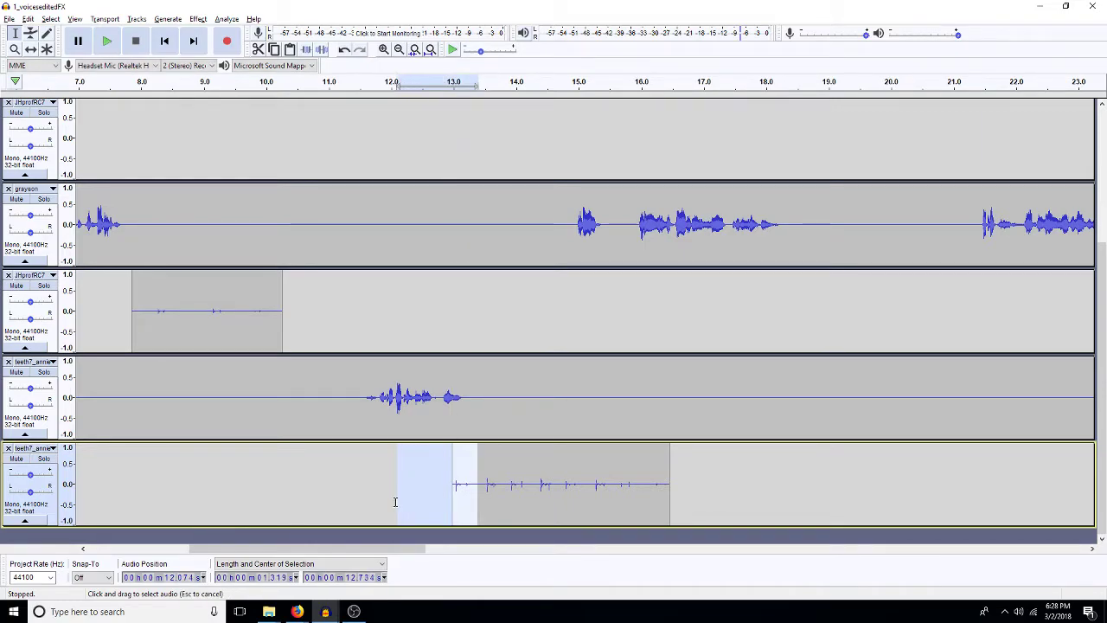
{"action": "key", "text": "Delete"}
{"action": "key", "text": "space"}
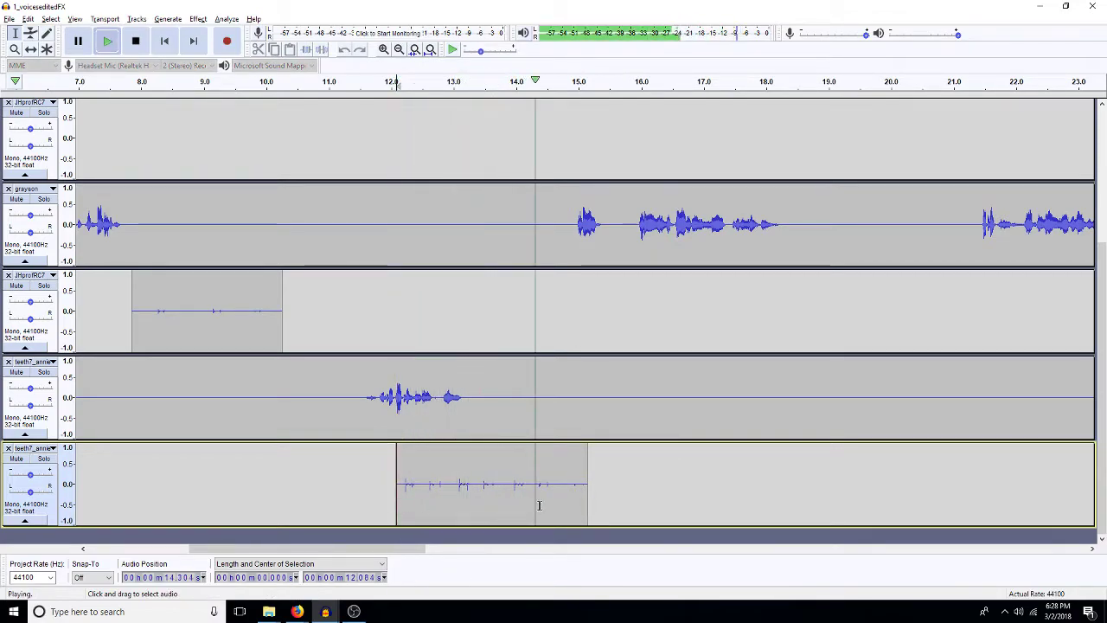
Step: Duplicate the tightened footsteps clip at 12.08 s into a new track and replace it with the original 4.23 s footsteps
{"action": "key", "text": "space"}
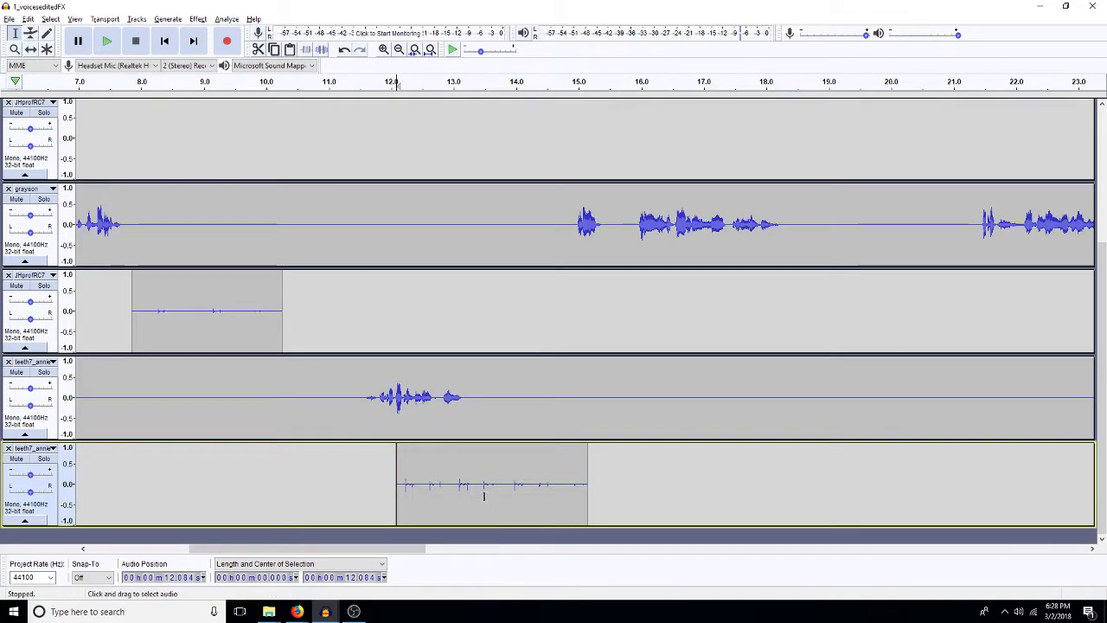
{"action": "double_click", "coordinate": [486, 476]}
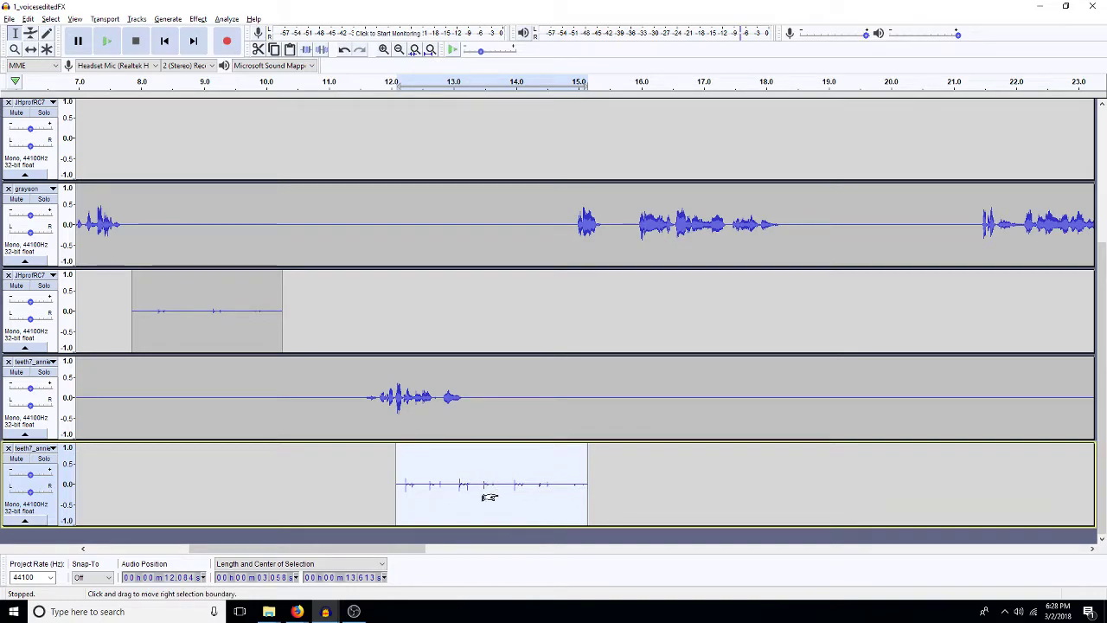
{"action": "key", "text": "ctrl+d"}
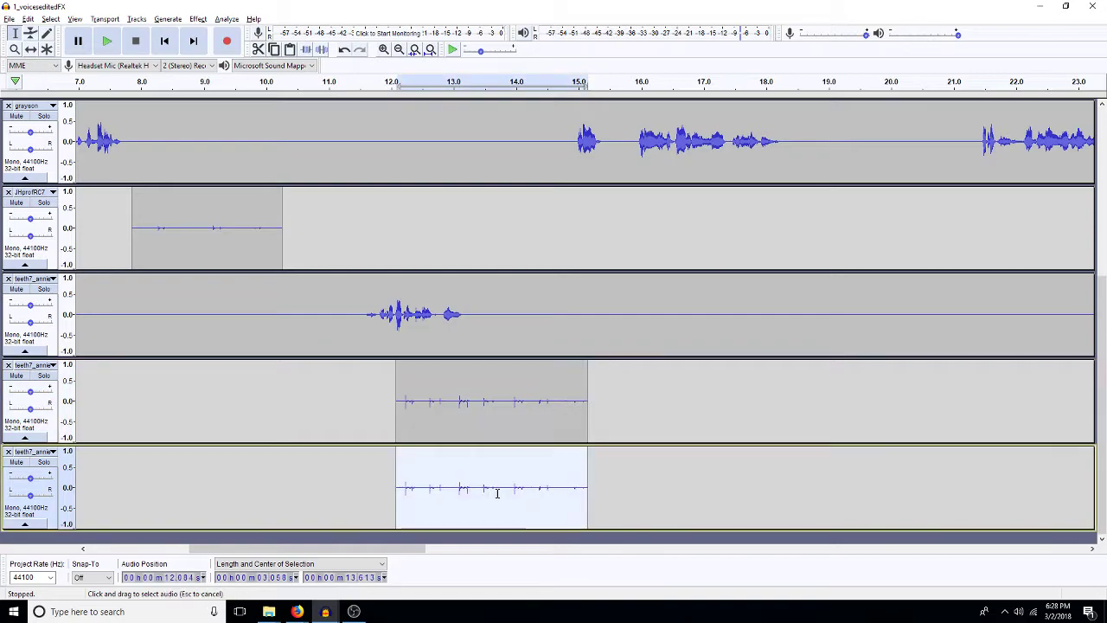
{"action": "key", "text": "ctrl+r"}
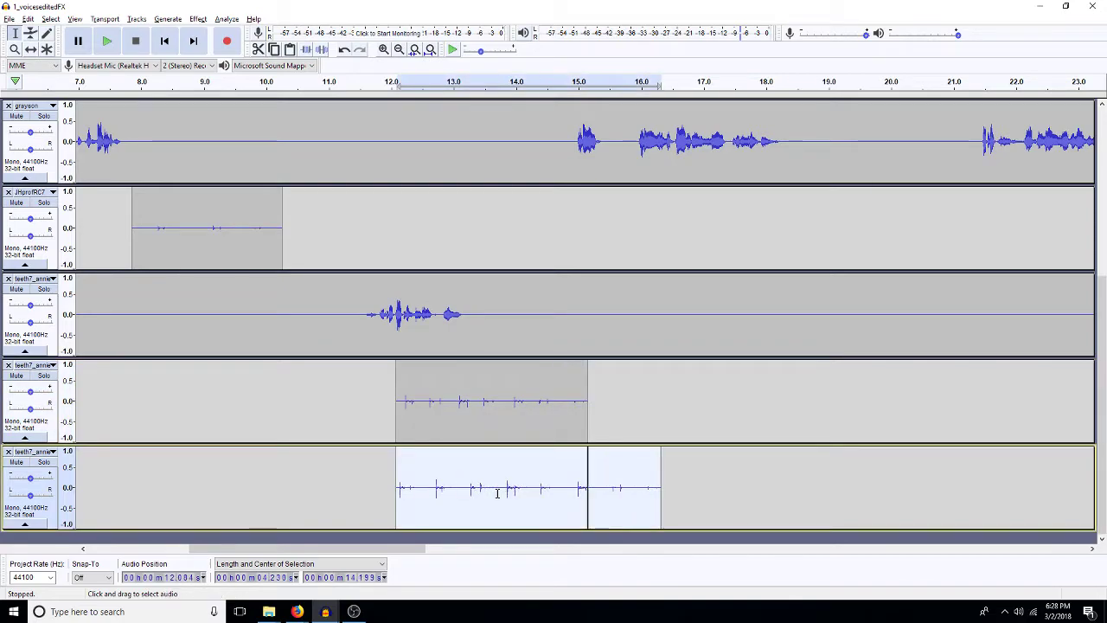
{"action": "left_click", "coordinate": [590, 523]}
{"action": "left_click", "coordinate": [588, 518]}
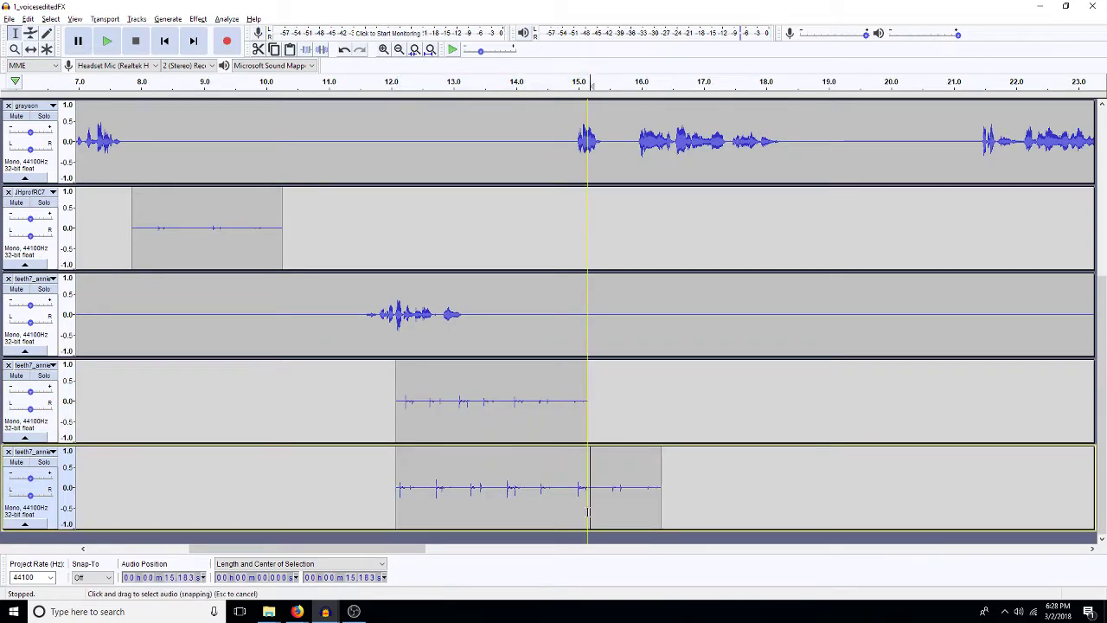
Step: Change the tempo of the entire 4.23 s footsteps clip in the duplicate track by 30 percent
{"action": "double_click", "coordinate": [528, 499]}
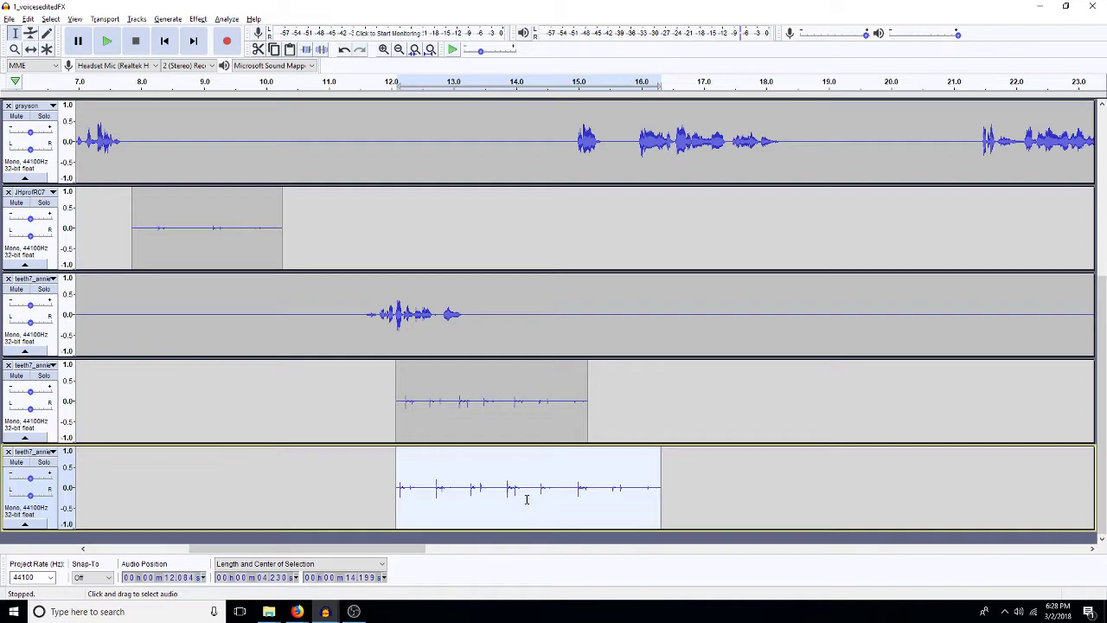
{"action": "left_click", "coordinate": [137, 19]}
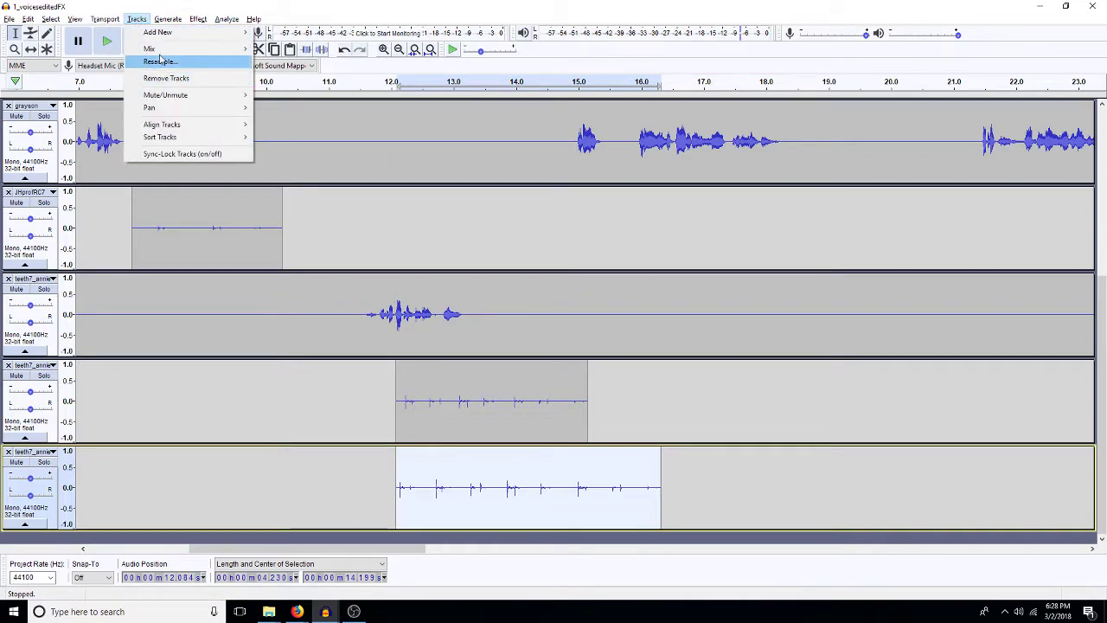
{"action": "mouse_move", "coordinate": [201, 23]}
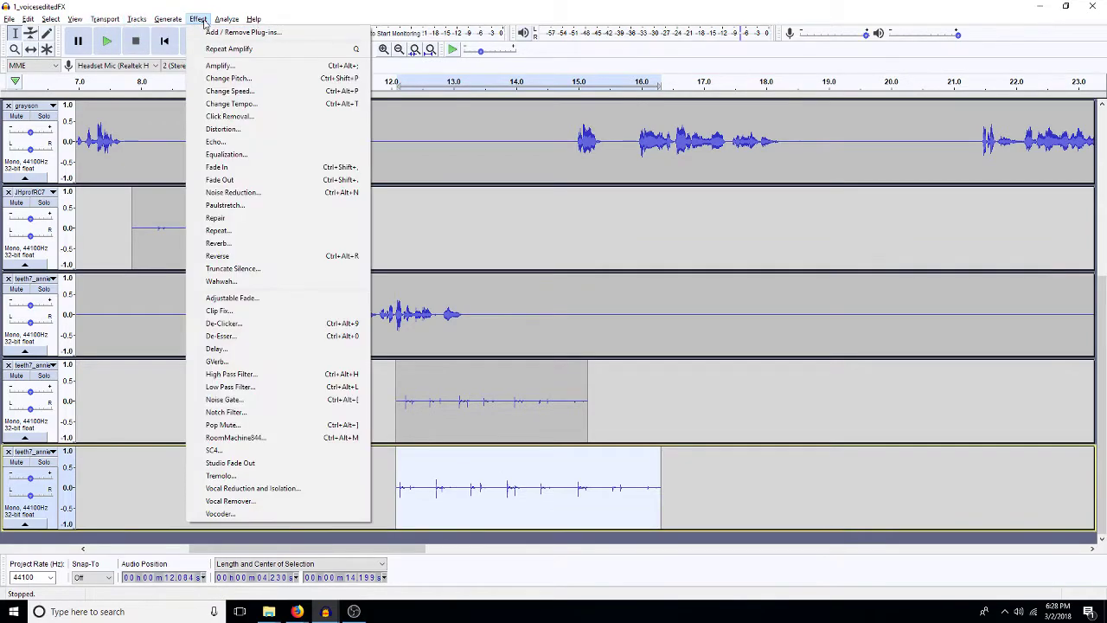
{"action": "left_click", "coordinate": [246, 107]}
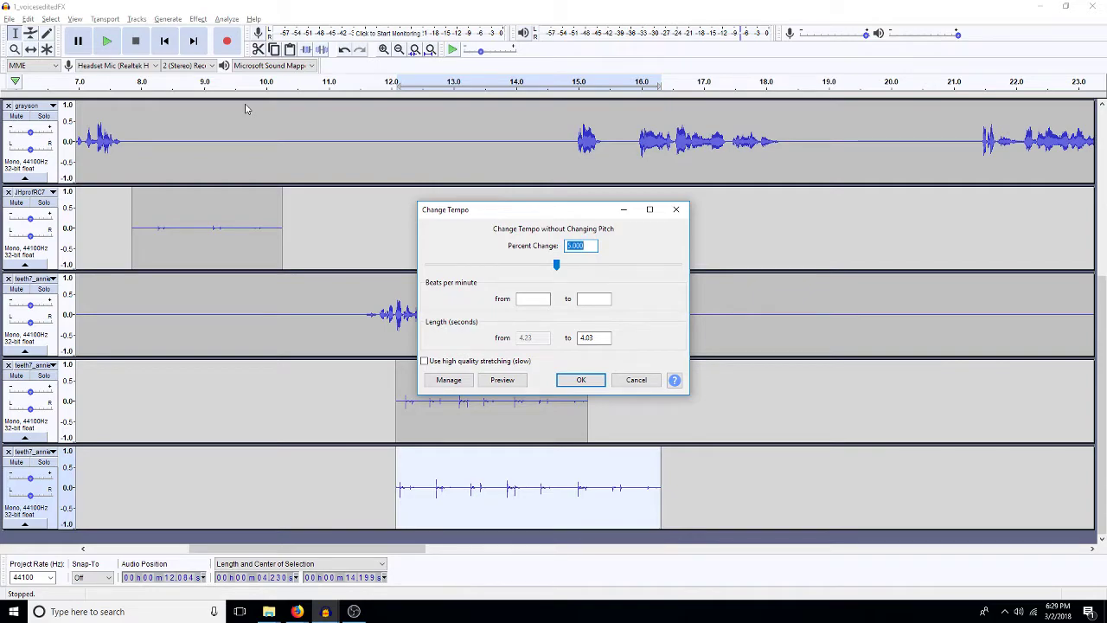
{"action": "type", "text": "30"}
{"action": "key", "text": "Return"}
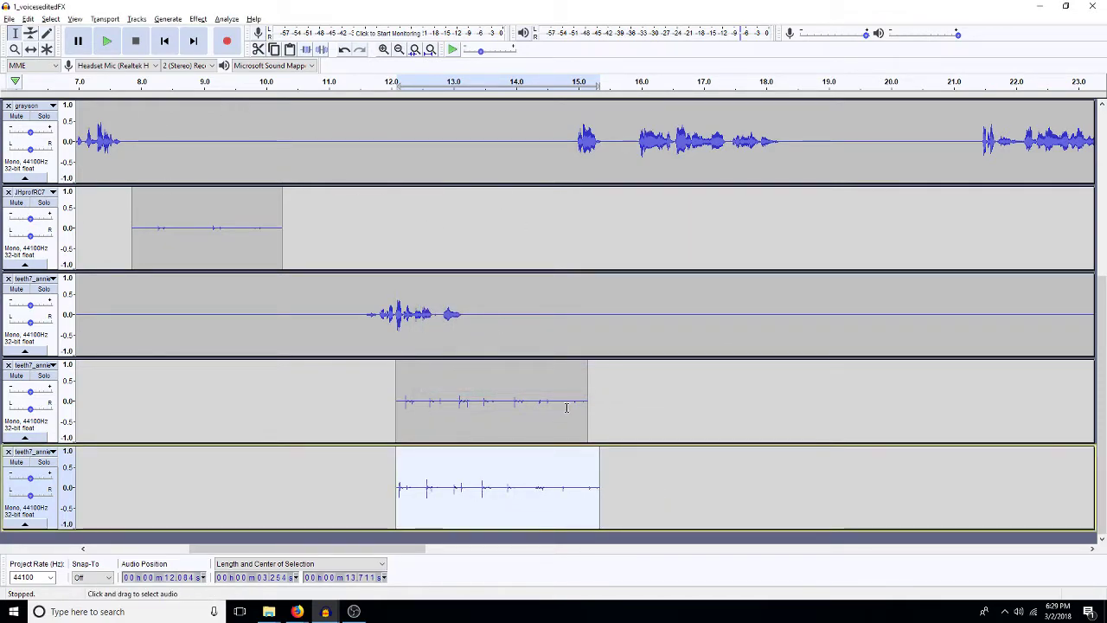
Step: Solo and play the tempo-changed footsteps, compare them with the manually tightened ones, and remove the tempo-changed track
{"action": "left_click", "coordinate": [44, 462]}
{"action": "key", "text": "space"}
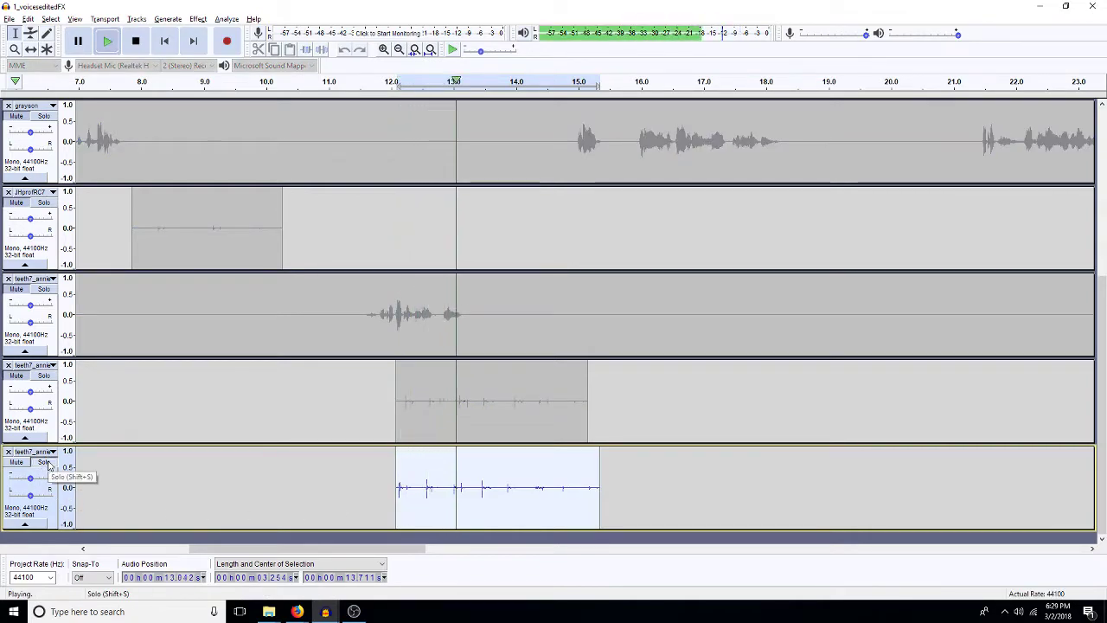
{"action": "key", "text": "space"}
{"action": "left_click", "coordinate": [44, 376]}
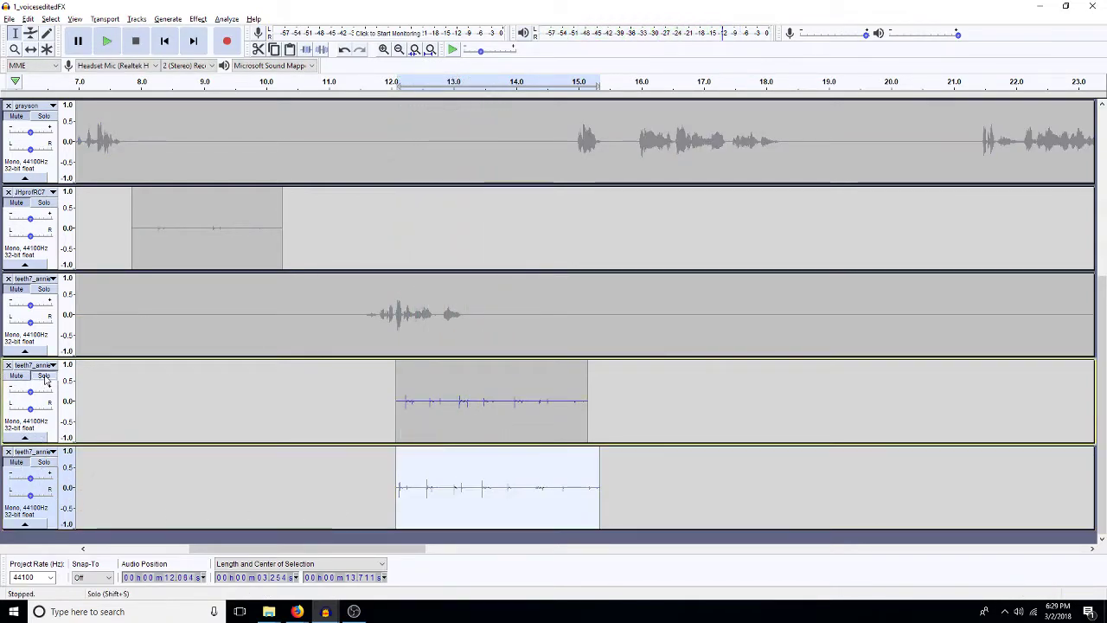
{"action": "key", "text": "space"}
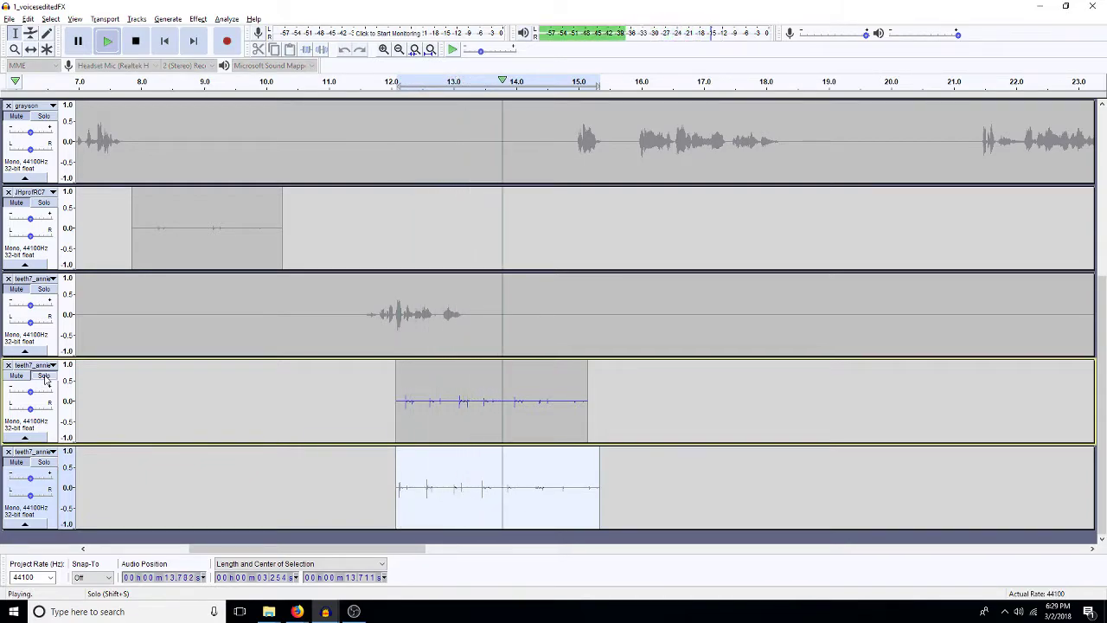
{"action": "key", "text": "space"}
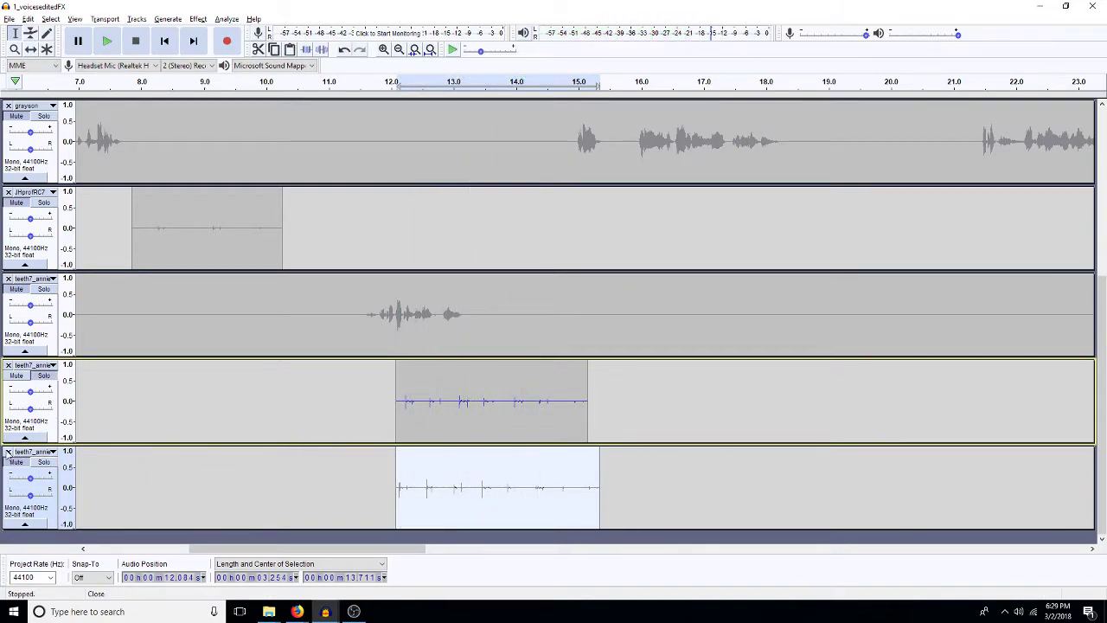
{"action": "scroll", "coordinate": [8, 454], "scroll_direction": "up", "scroll_amount": 2}
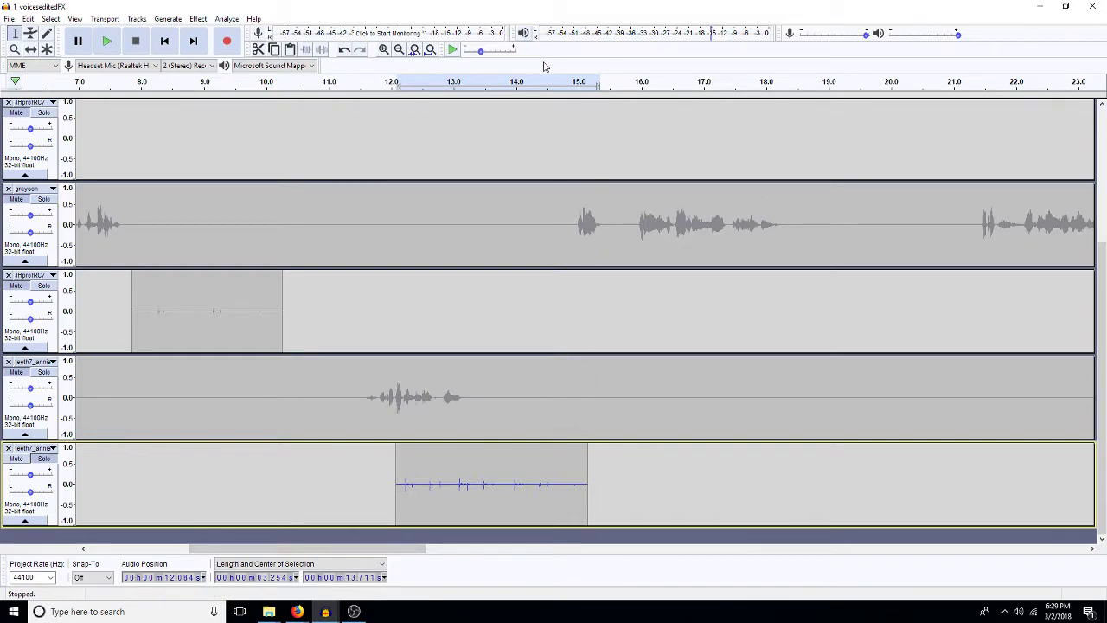
Step: Copy the 3.06 s tightened footsteps clip at 12.08 s and paste it at 47.12 s in the same track
{"action": "left_click", "coordinate": [430, 49]}
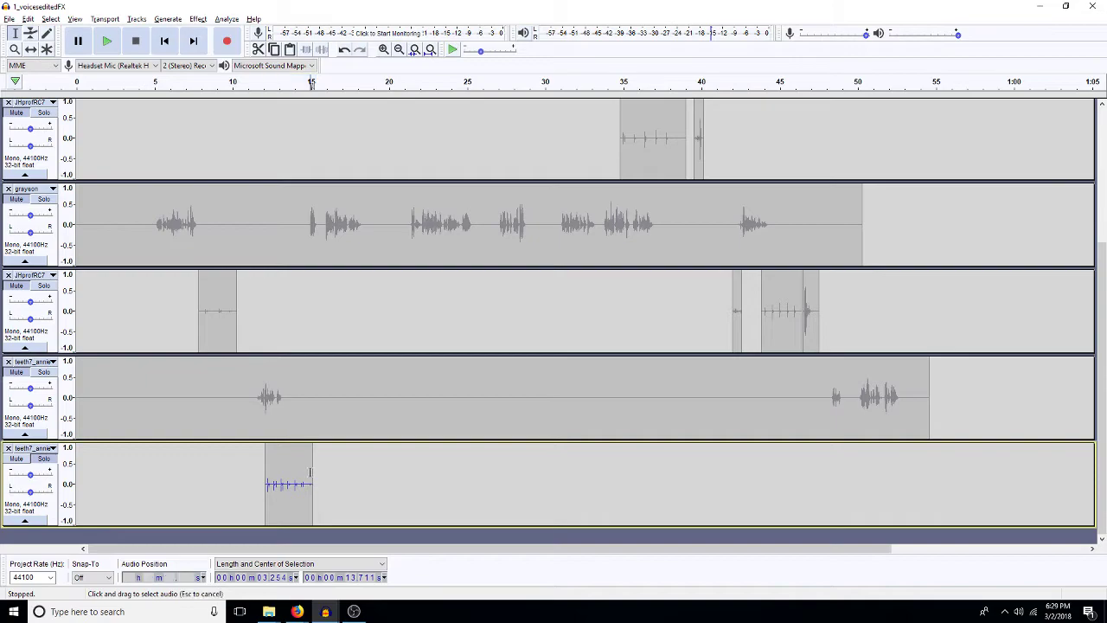
{"action": "left_click_drag", "start_coordinate": [266, 471], "coordinate": [310, 472]}
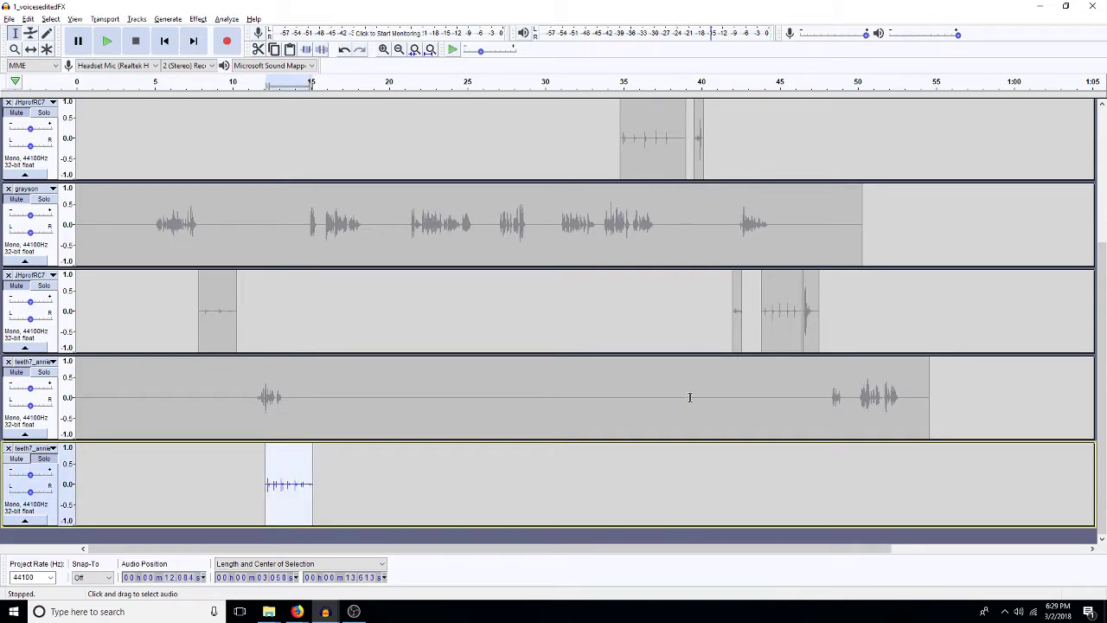
{"action": "left_click", "coordinate": [813, 486]}
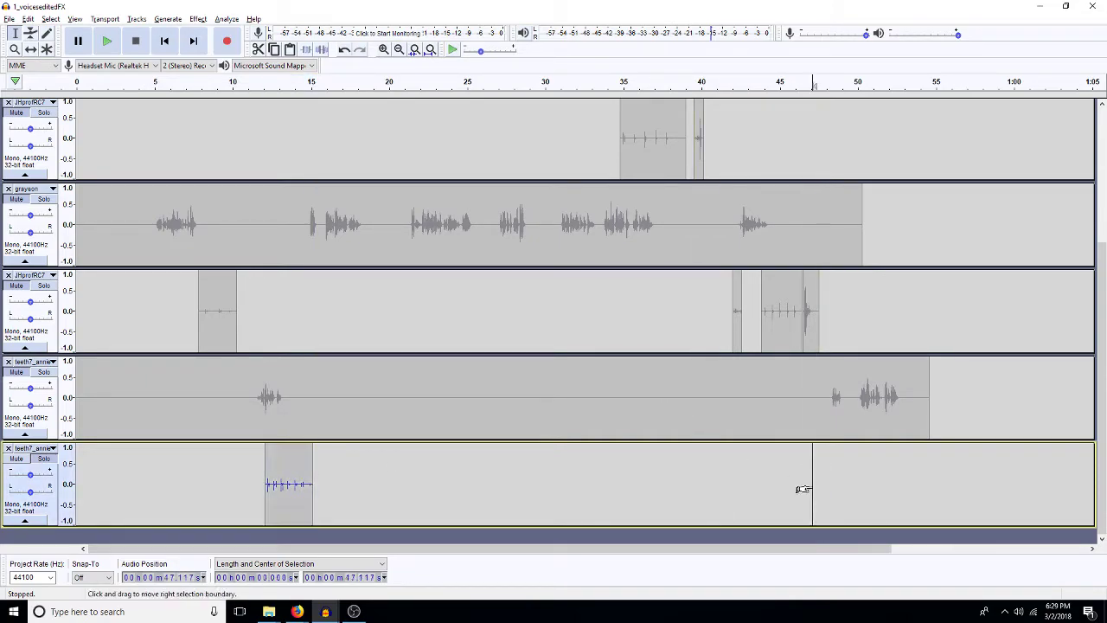
{"action": "key", "text": "ctrl+v"}
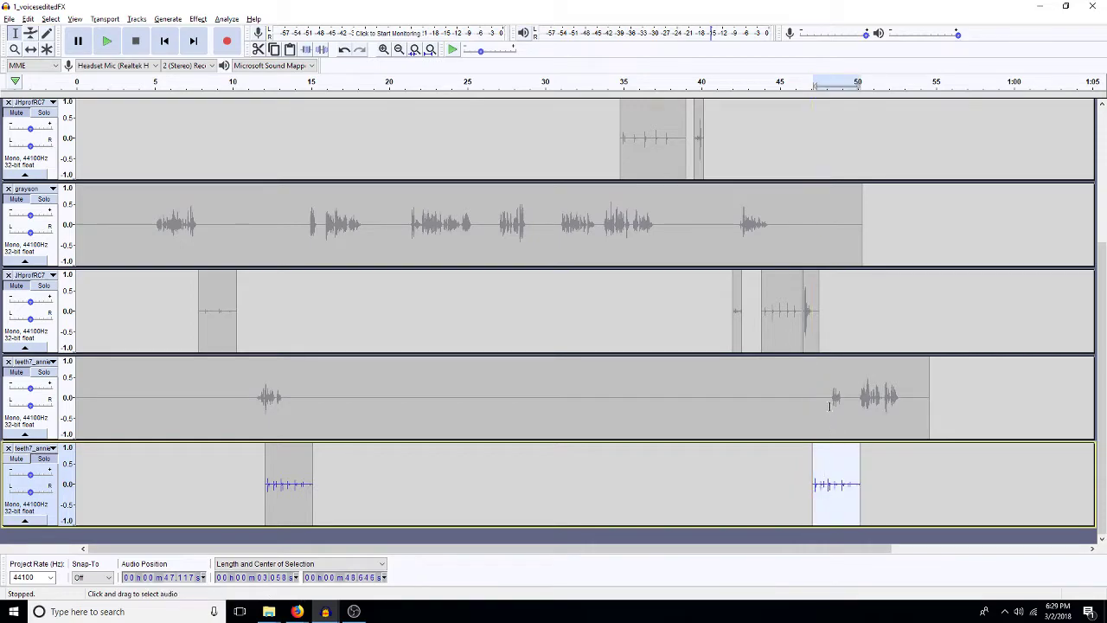
Step: Delete the pasted footsteps from 48.90 s to the clip's end, and paste another full copy at 51.45 s
{"action": "left_click", "coordinate": [384, 50]}
{"action": "left_click", "coordinate": [385, 50]}
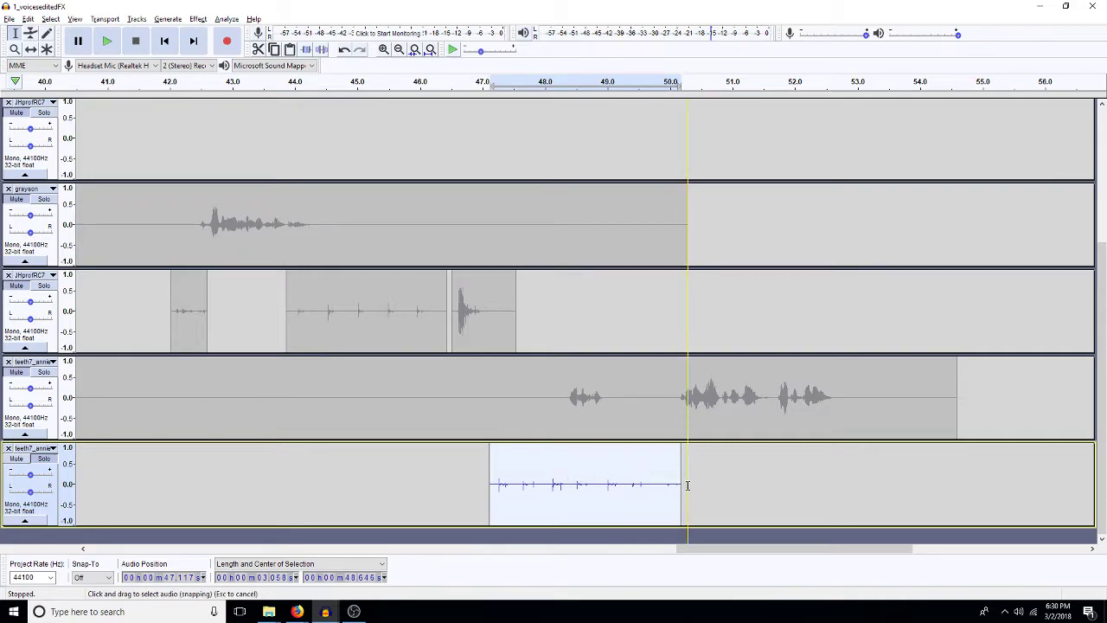
{"action": "mouse_move", "coordinate": [683, 495]}
{"action": "left_mouse_down"}
{"action": "mouse_move", "coordinate": [623, 484]}
{"action": "mouse_move", "coordinate": [680, 493]}
{"action": "left_mouse_up"}
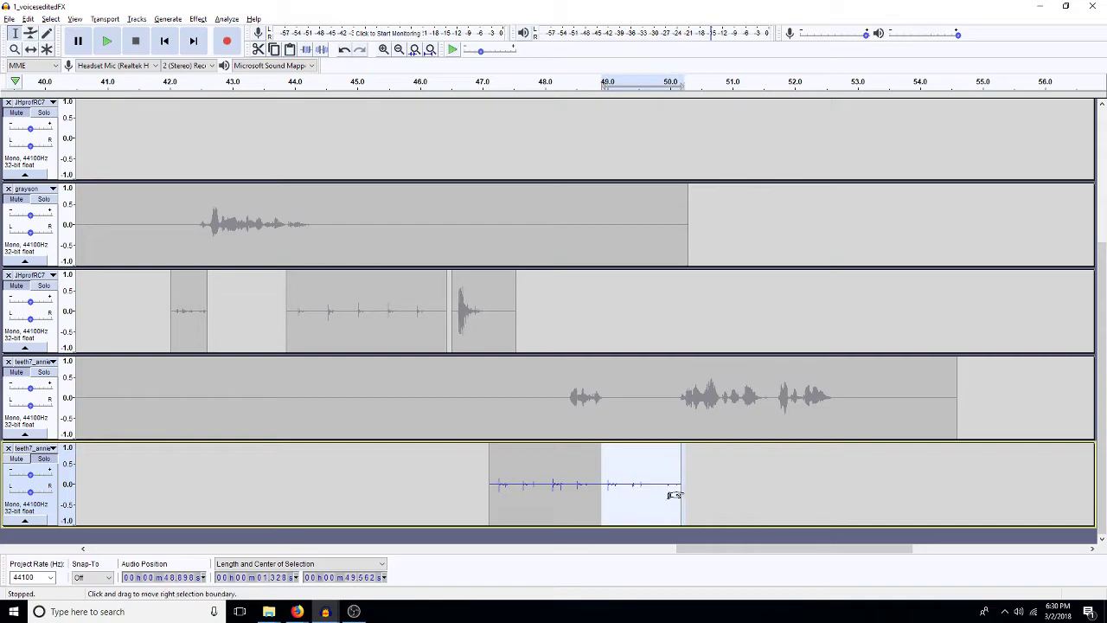
{"action": "key", "text": "Delete"}
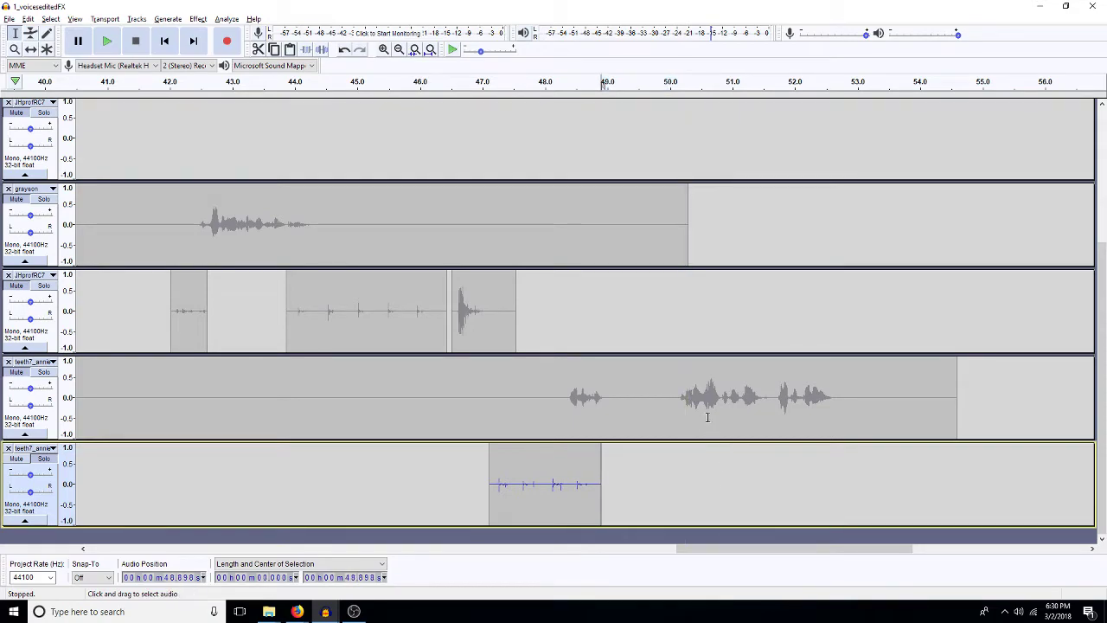
{"action": "left_click", "coordinate": [760, 467]}
{"action": "key", "text": "ctrl+v"}
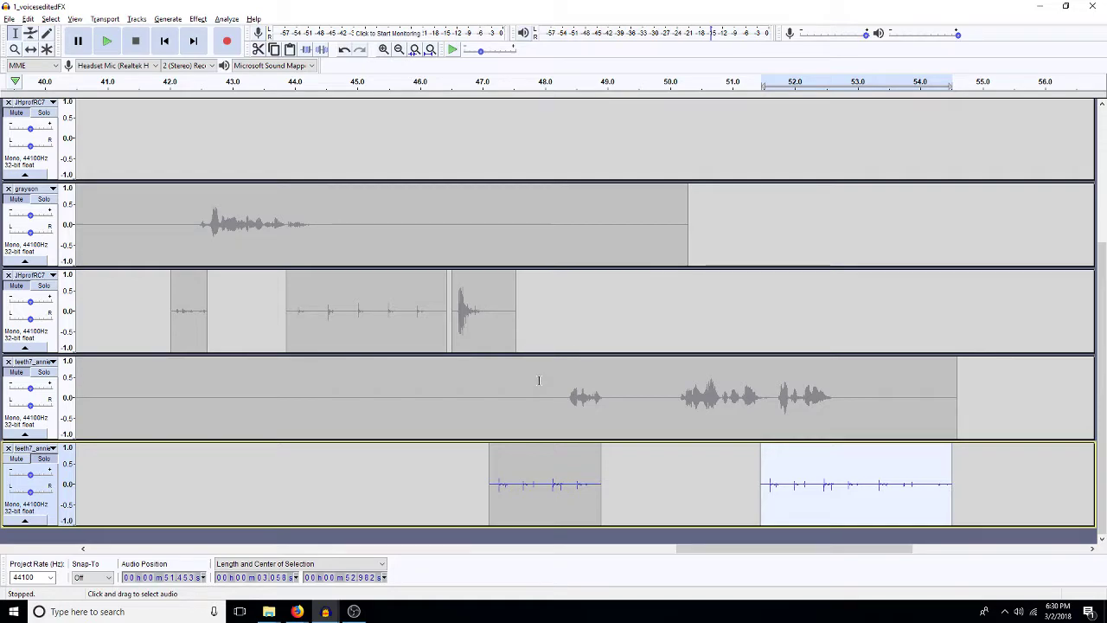
Step: In footstepsETC, duplicate 7.30 s of the 1701 footsteps track from 18.29 s and select the copy's second footstep, about 0.19 s from 19.13 s
{"action": "mouse_move", "coordinate": [356, 610]}
{"action": "left_click", "coordinate": [316, 614]}
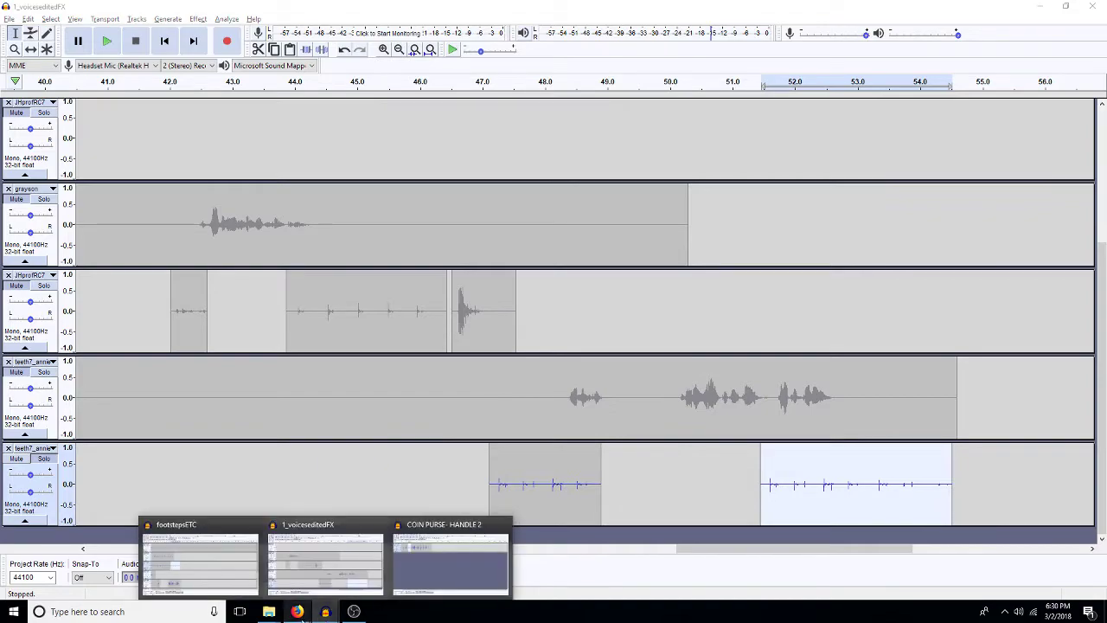
{"action": "left_click", "coordinate": [204, 580]}
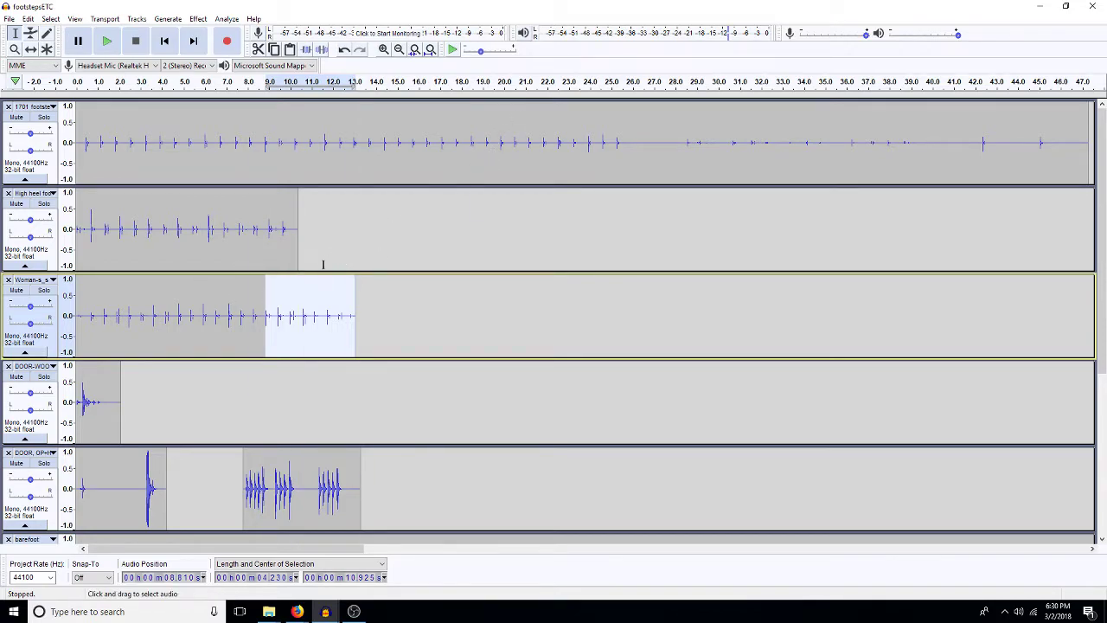
{"action": "left_click_drag", "start_coordinate": [468, 141], "coordinate": [619, 145]}
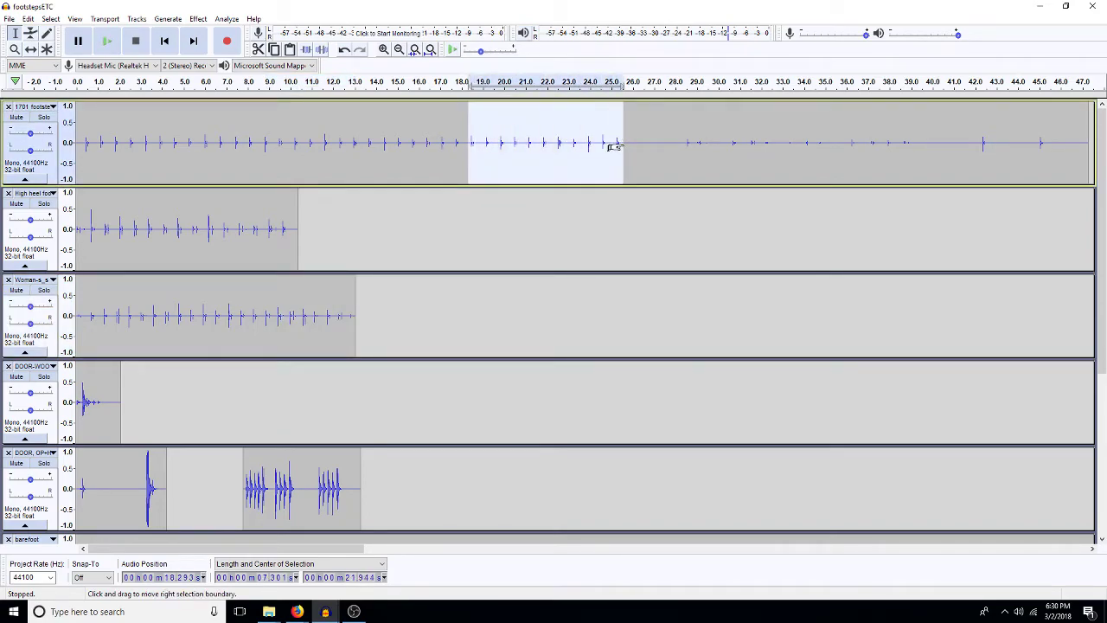
{"action": "left_click_drag", "start_coordinate": [614, 147], "coordinate": [614, 147]}
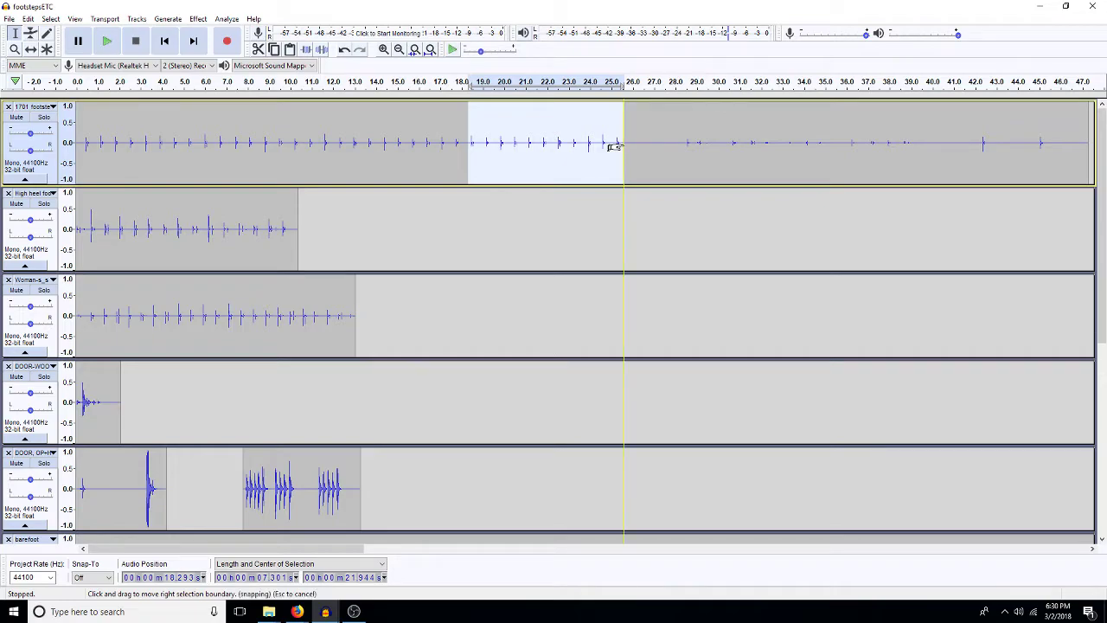
{"action": "key", "text": "ctrl+d"}
{"action": "left_click", "coordinate": [542, 482]}
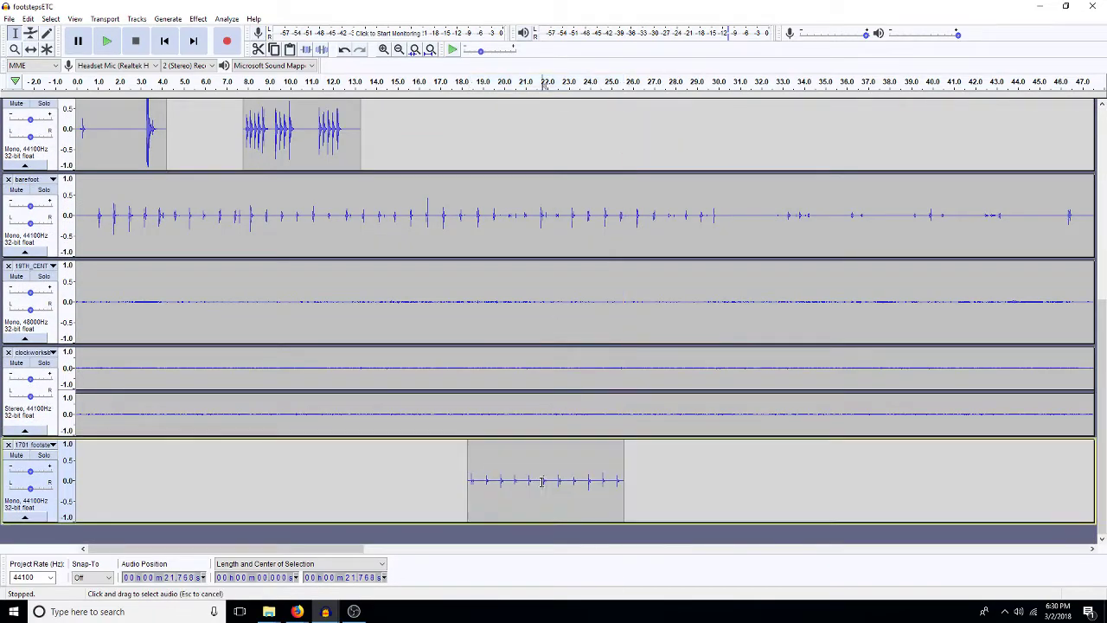
{"action": "double_click", "coordinate": [558, 500]}
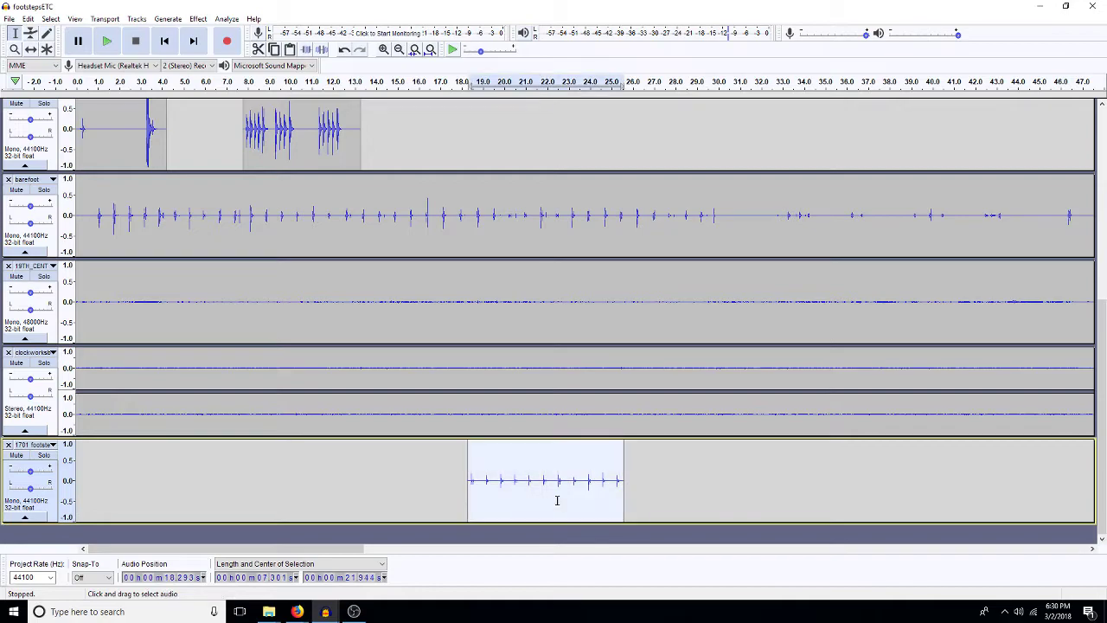
{"action": "key", "text": "ctrl+e"}
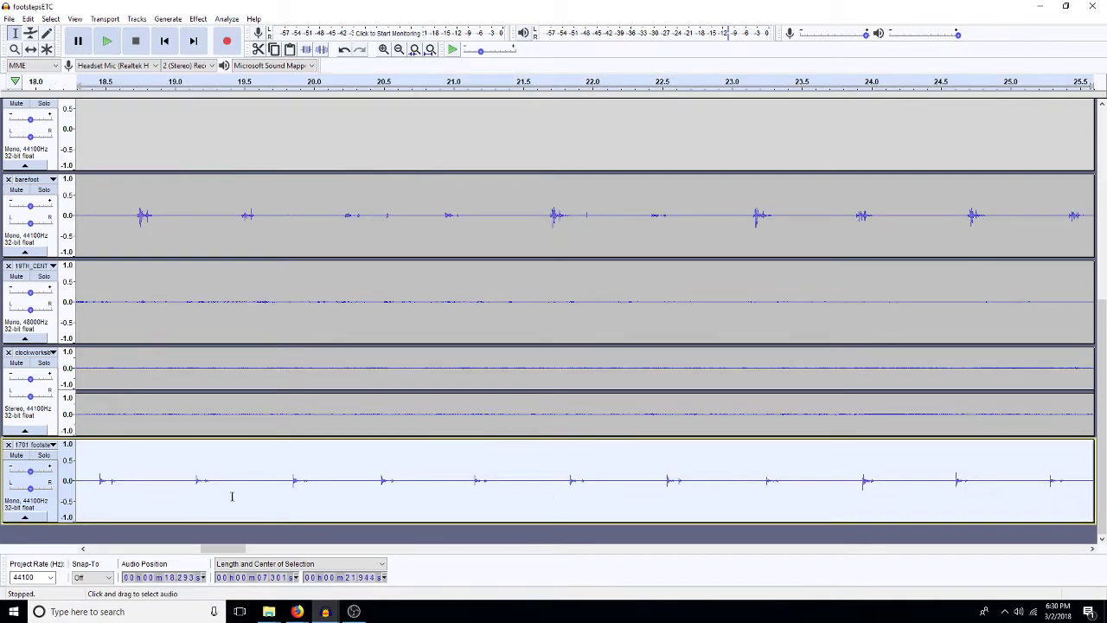
{"action": "left_click_drag", "start_coordinate": [192, 479], "coordinate": [218, 490]}
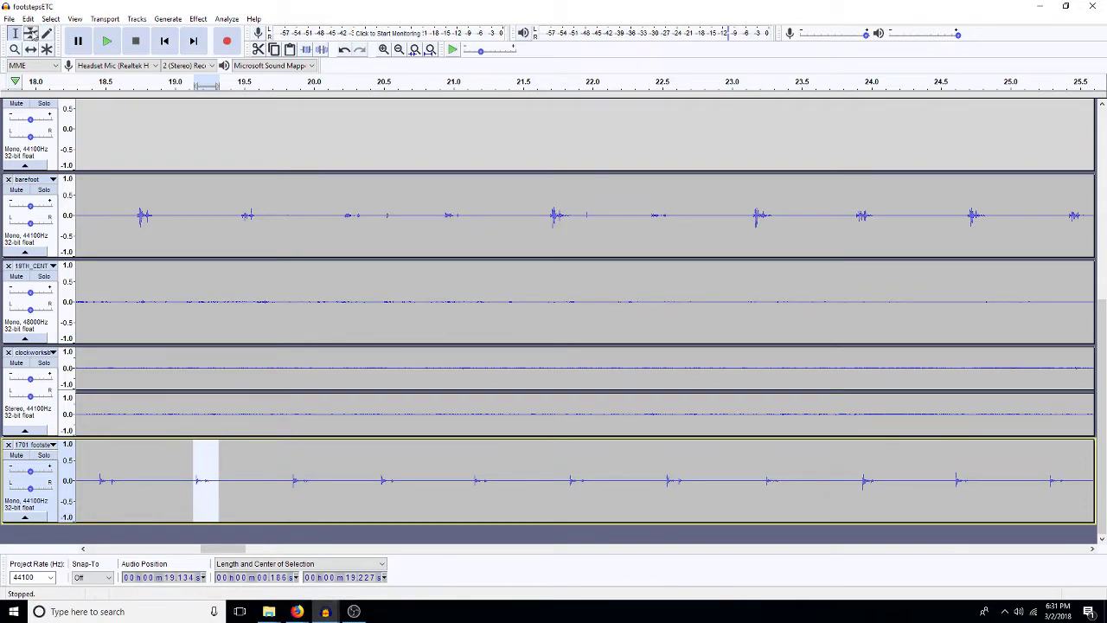
Step: Open the Ship drawer wood desk and Creak_02 sound files together from the 5_1 effects folder
{"action": "left_click", "coordinate": [8, 19]}
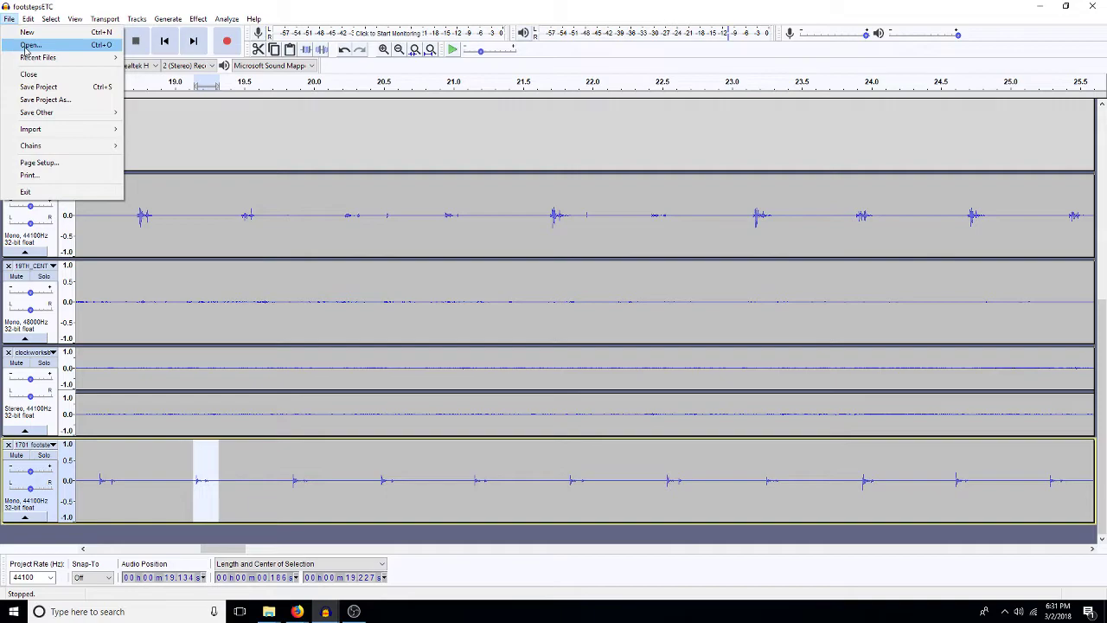
{"action": "left_click", "coordinate": [26, 42]}
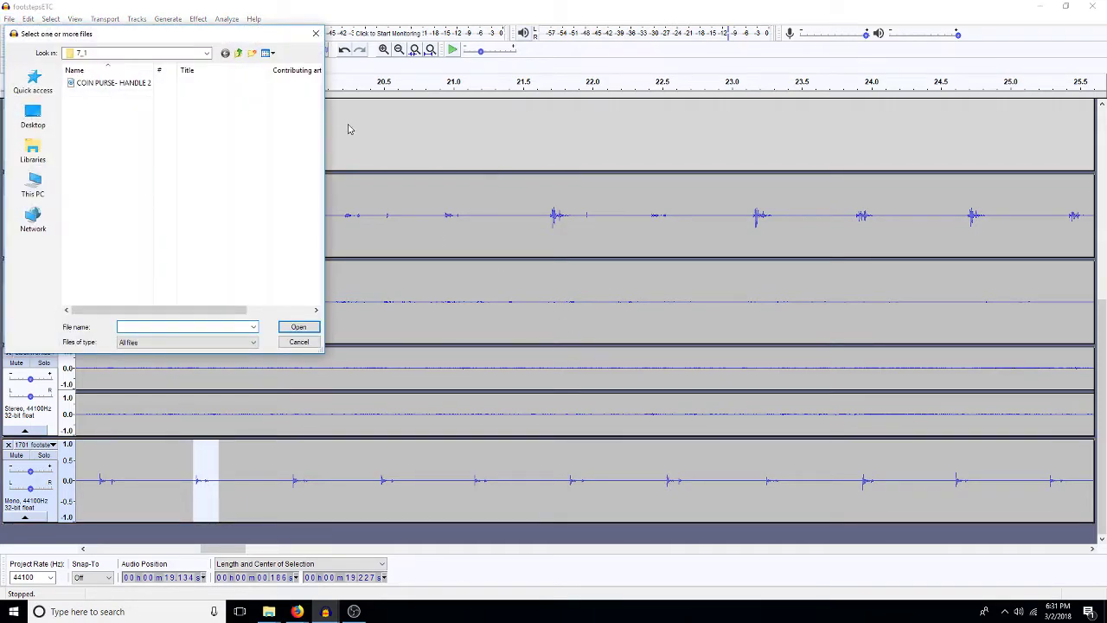
{"action": "left_click", "coordinate": [239, 53]}
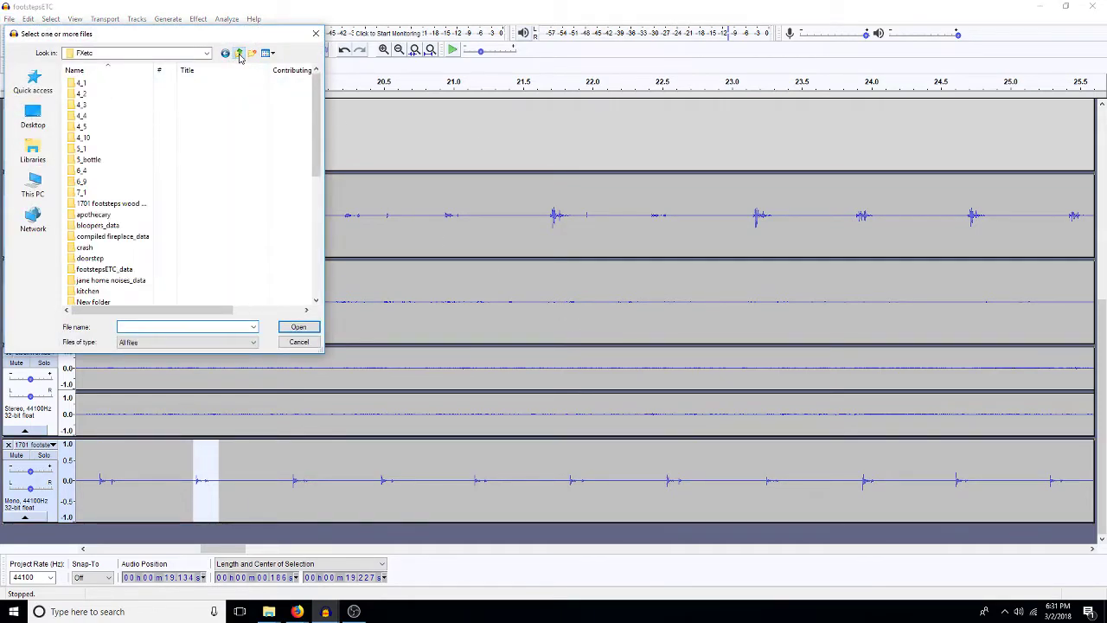
{"action": "double_click", "coordinate": [92, 182]}
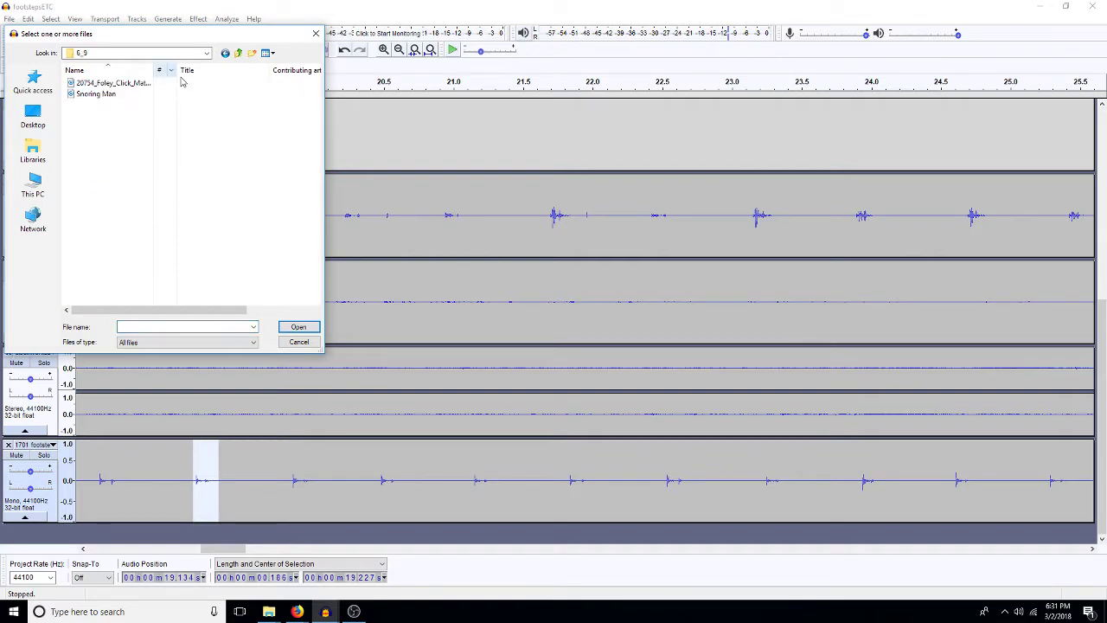
{"action": "left_click", "coordinate": [239, 53]}
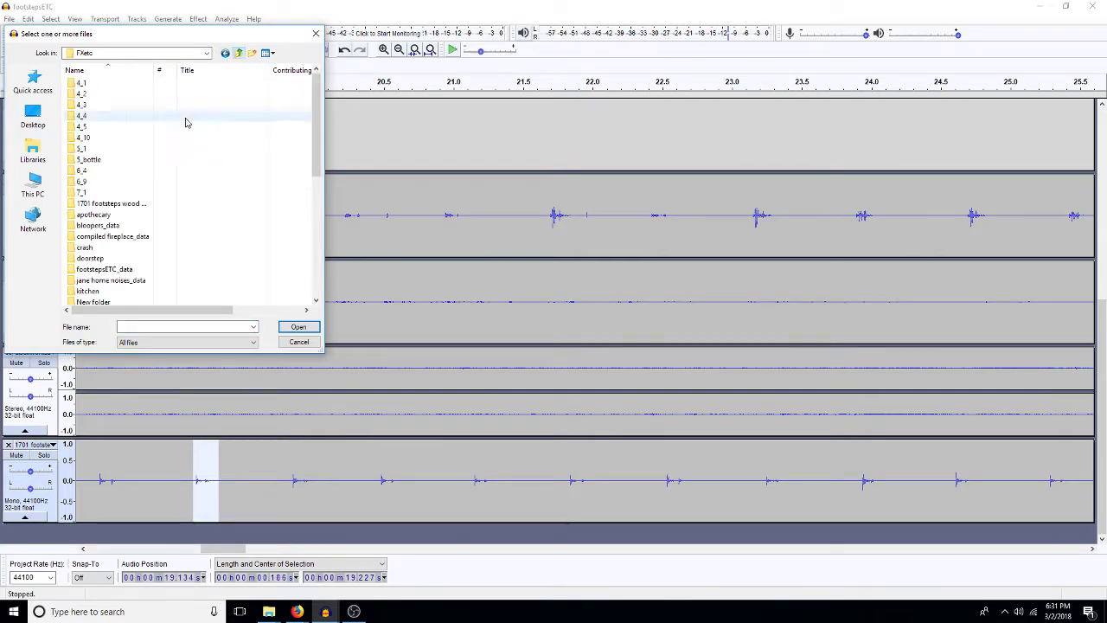
{"action": "double_click", "coordinate": [84, 149]}
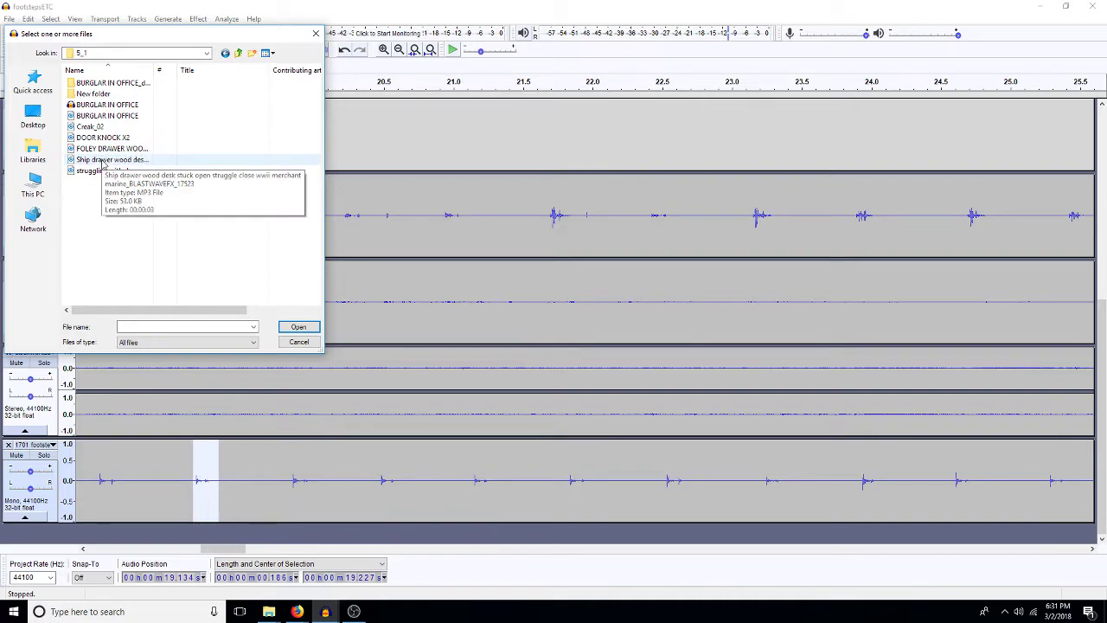
{"action": "left_click", "coordinate": [103, 164]}
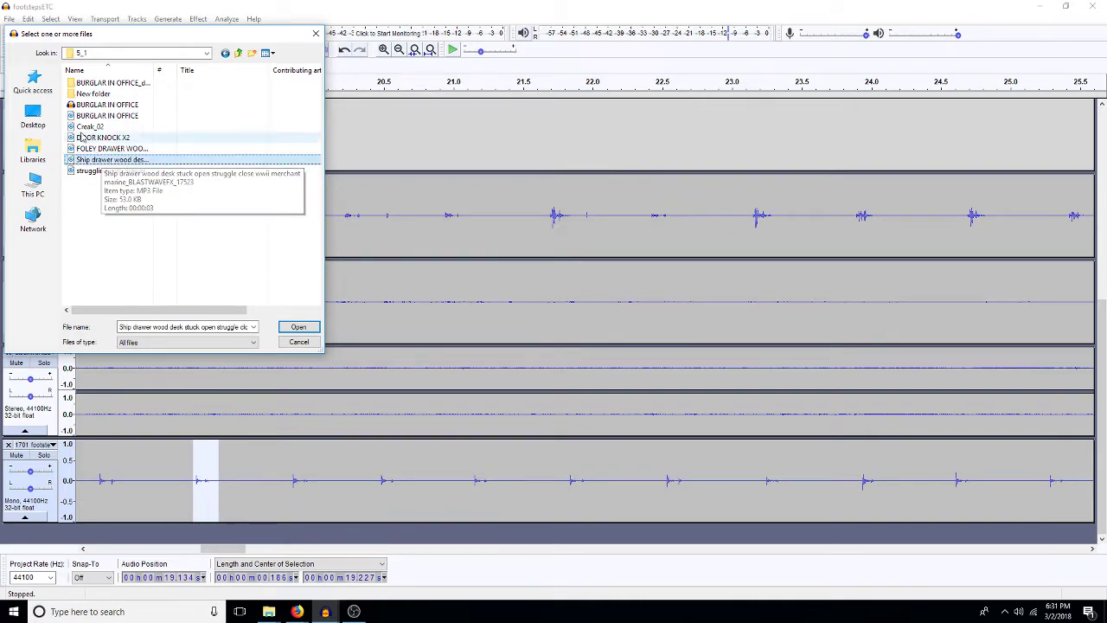
{"action": "left_click", "coordinate": [101, 128], "text": "ctrl"}
{"action": "key", "text": "Return"}
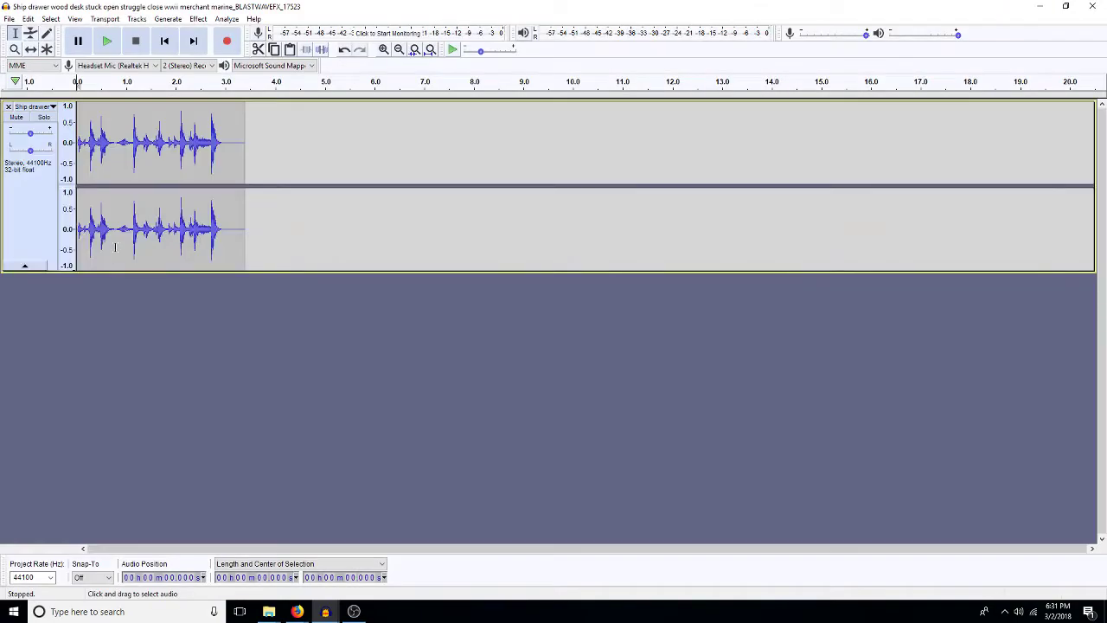
Step: Play the start of the ship drawer recording and audition its faint noise, about 0.19 s from 0.86 s
{"action": "key", "text": "space"}
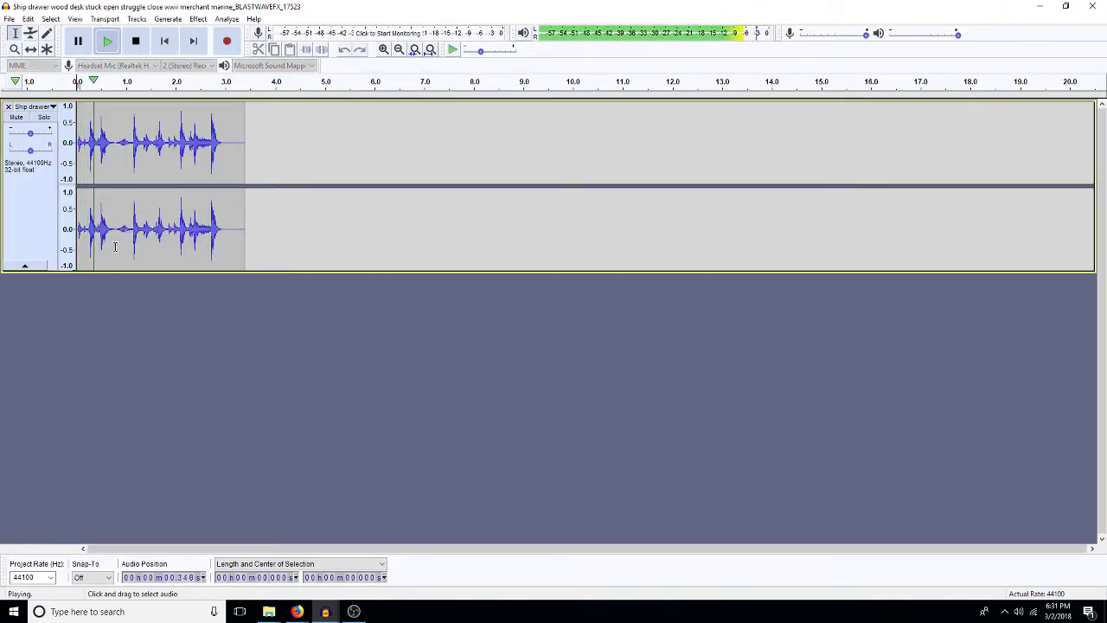
{"action": "key", "text": "space"}
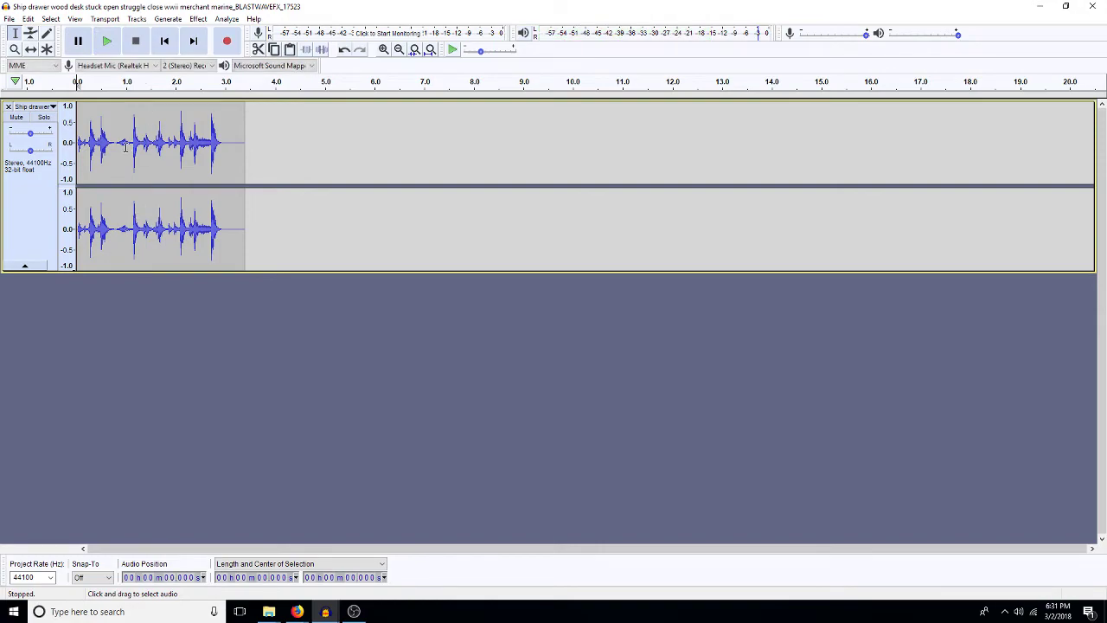
{"action": "left_click_drag", "start_coordinate": [119, 154], "coordinate": [128, 156]}
{"action": "key", "text": "space"}
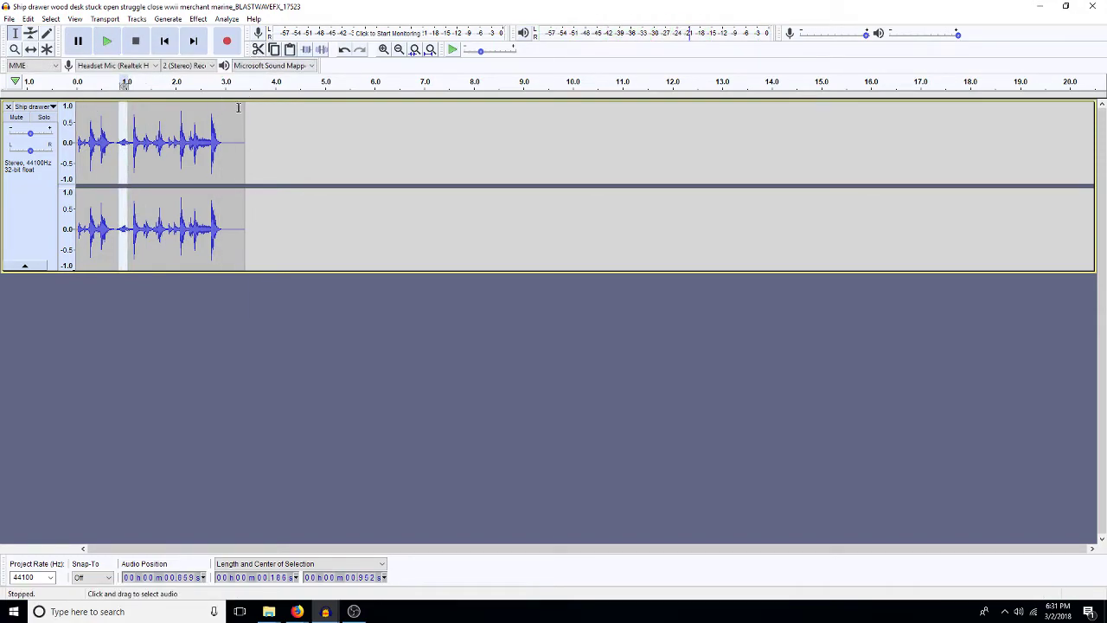
Step: Make the ship drawer track mono and copy its faint scraping noise, about 0.31 s from 0.81 s
{"action": "key", "text": "ctrl+e"}
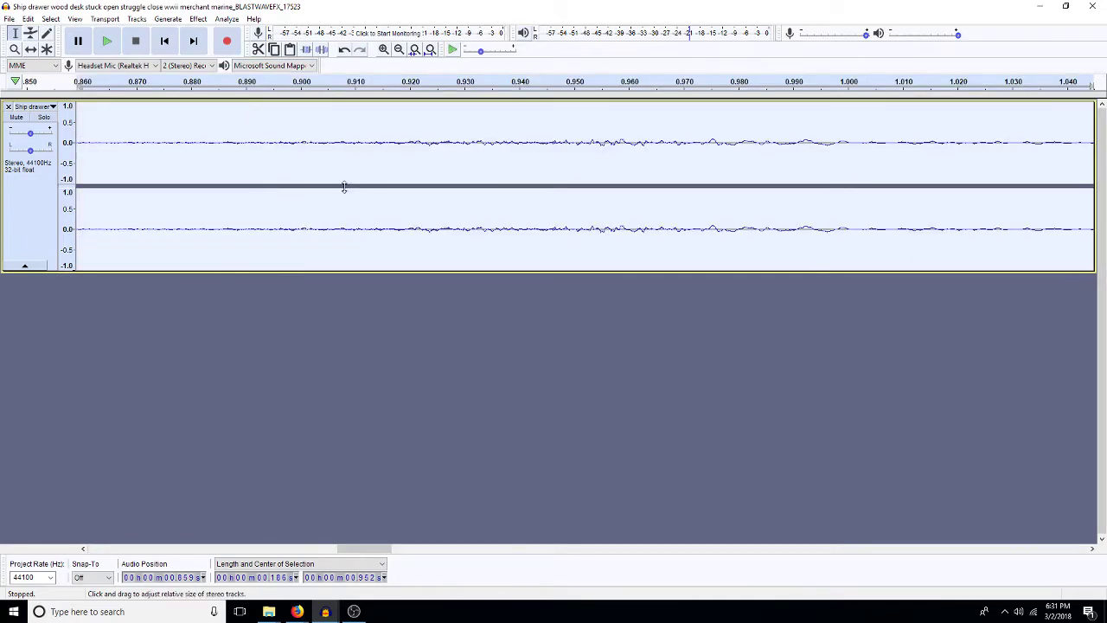
{"action": "key", "text": "ctrl+f"}
{"action": "left_click_drag", "start_coordinate": [412, 146], "coordinate": [317, 196]}
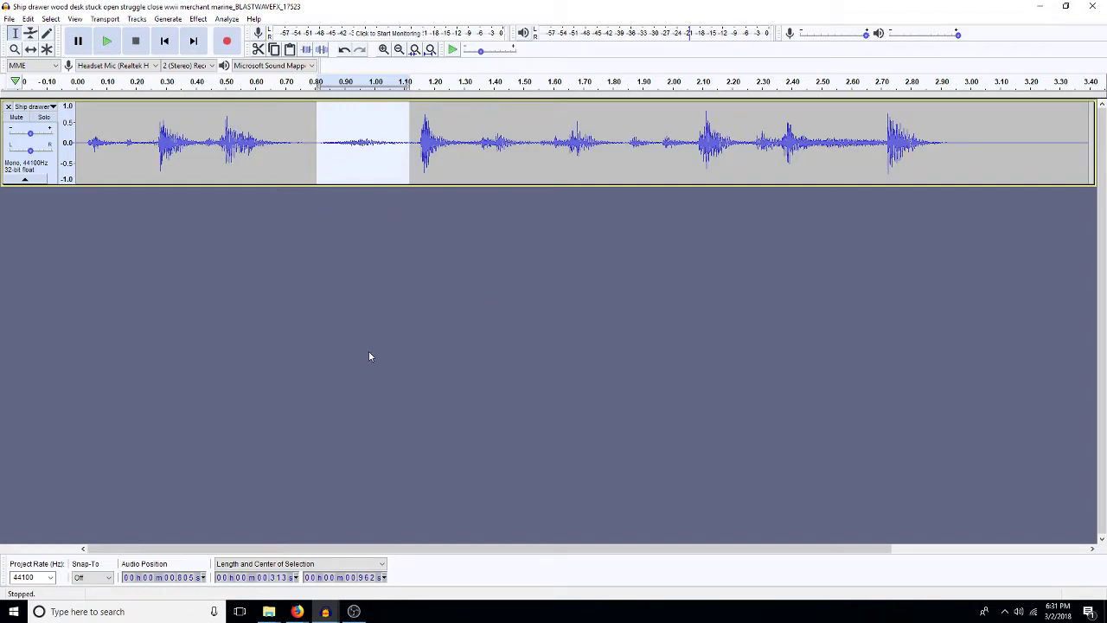
Step: In footstepsETC, replace every second step of the 1701 footsteps copy with the scrape, at about 19.13, 20.57, 22.11, 23.62 and 25.18 s
{"action": "left_click", "coordinate": [325, 612]}
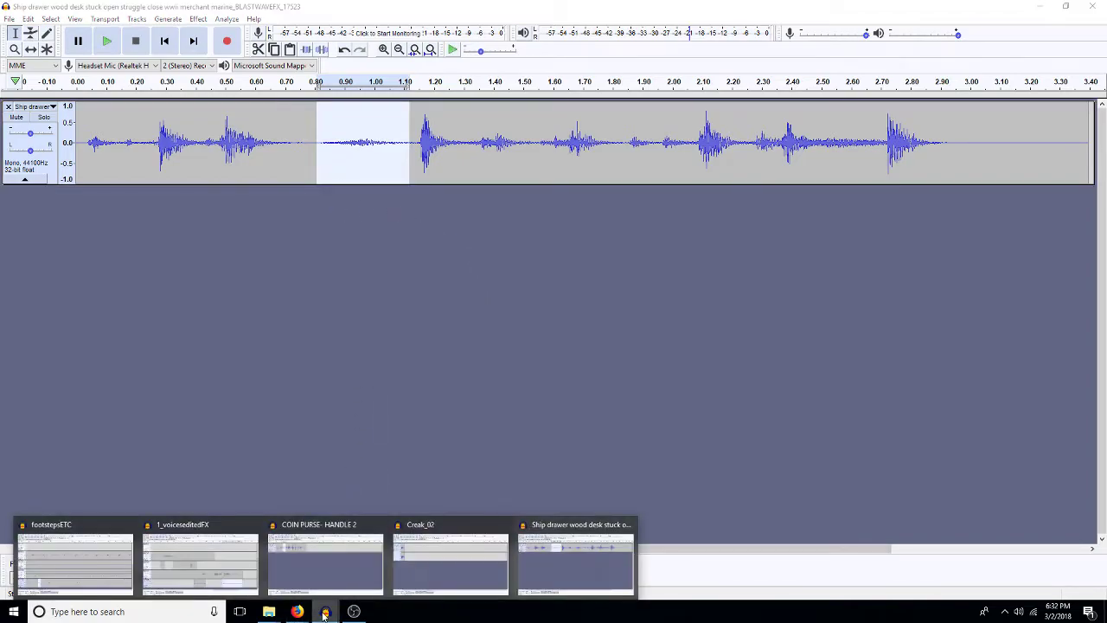
{"action": "left_click", "coordinate": [59, 558]}
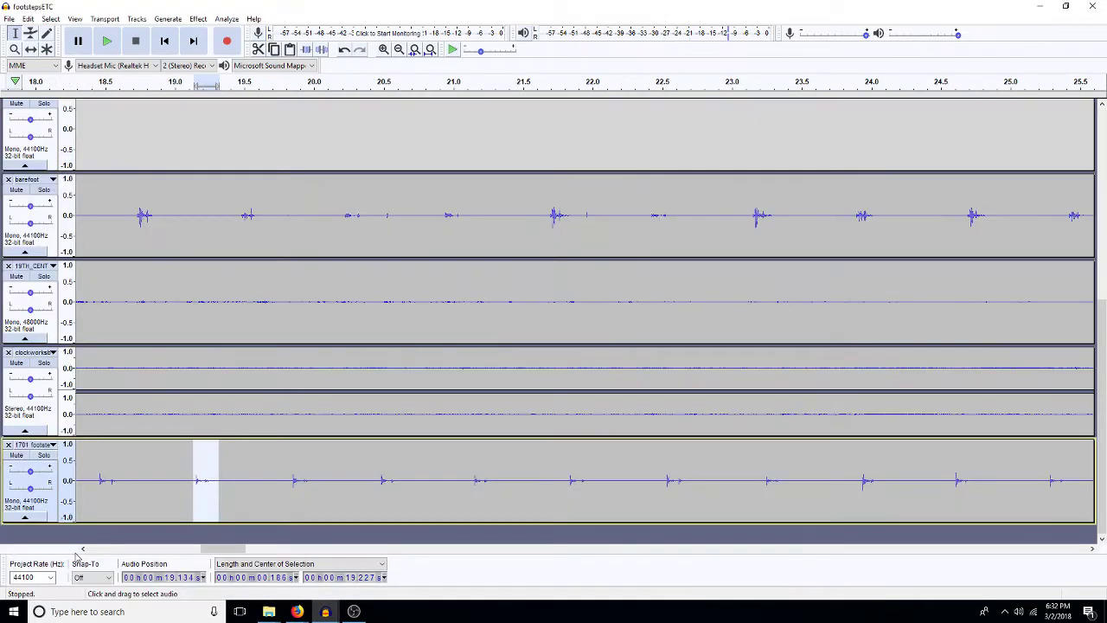
{"action": "key", "text": "ctrl+v"}
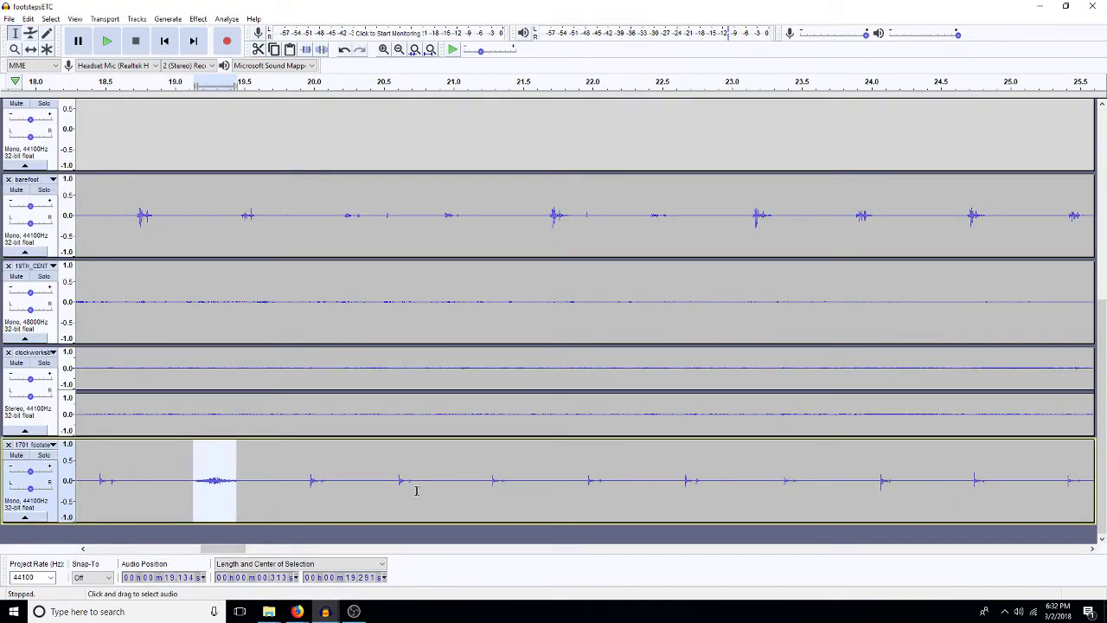
{"action": "left_click_drag", "start_coordinate": [394, 481], "coordinate": [411, 484]}
{"action": "key", "text": "ctrl+v"}
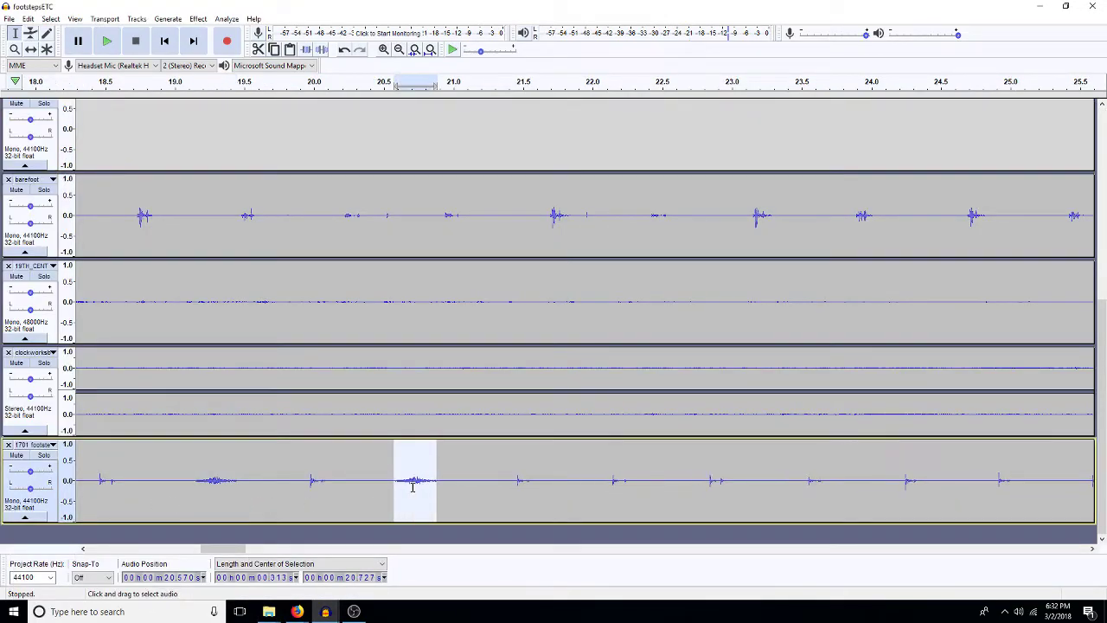
{"action": "left_click_drag", "start_coordinate": [622, 486], "coordinate": [634, 482]}
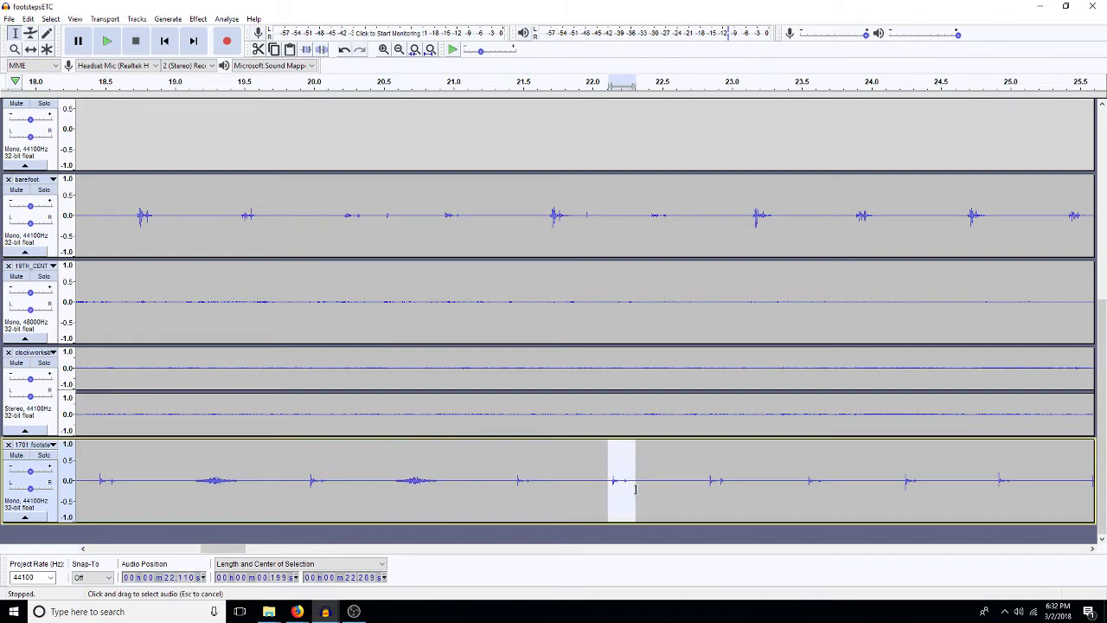
{"action": "key", "text": "ctrl+v"}
{"action": "left_click_drag", "start_coordinate": [817, 478], "coordinate": [837, 480]}
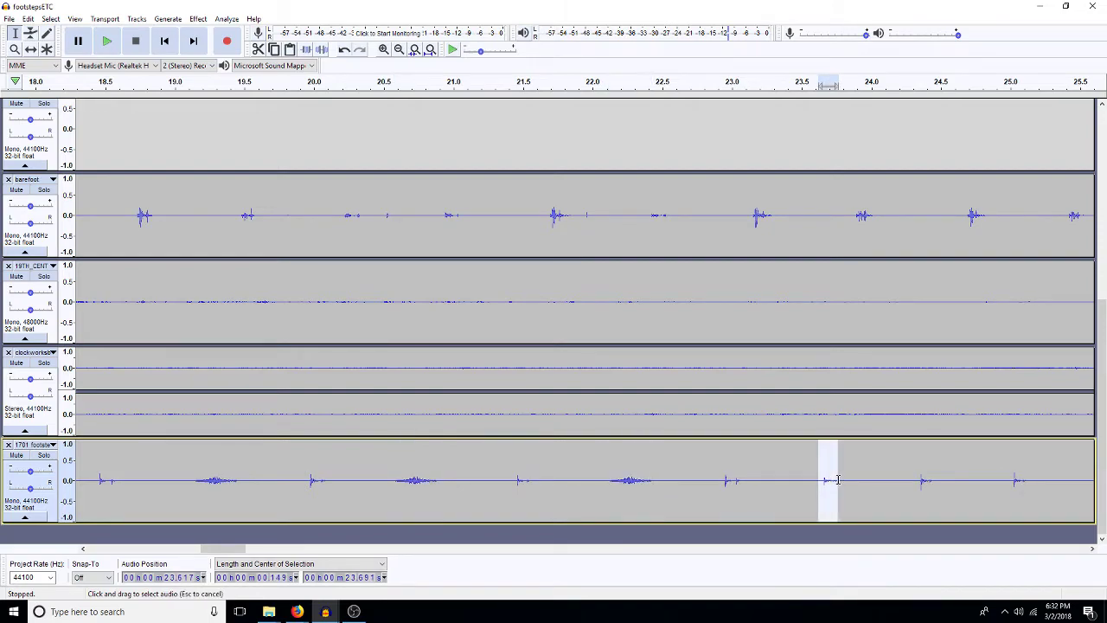
{"action": "key", "text": "ctrl+v"}
{"action": "left_click_drag", "start_coordinate": [1035, 486], "coordinate": [1051, 495]}
{"action": "key", "text": "ctrl+v"}
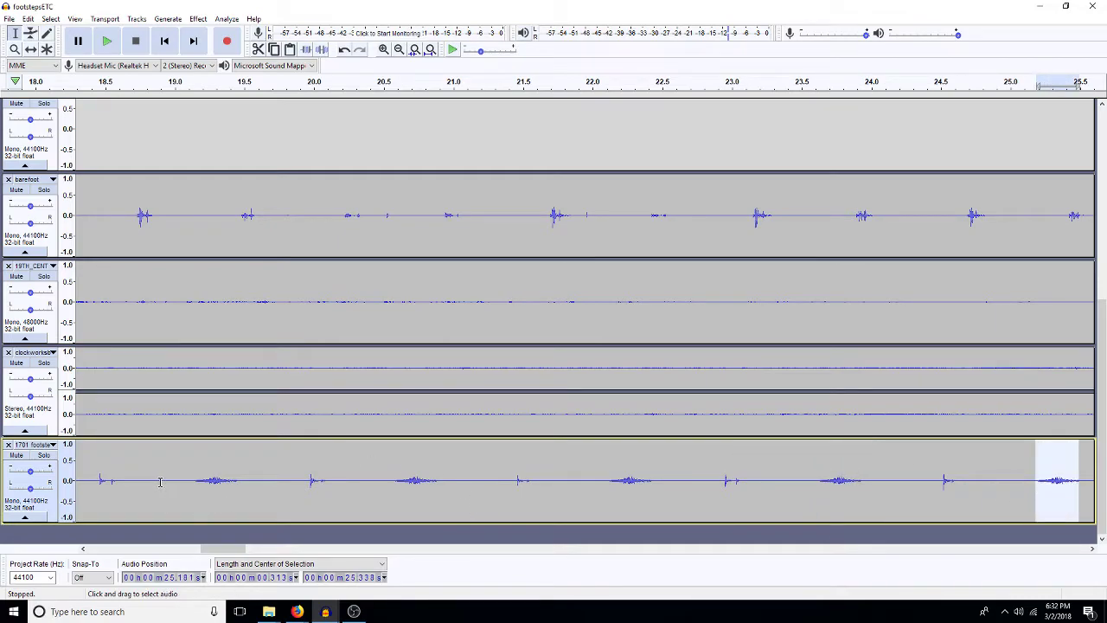
Step: Copy 0.10 s of silence at 18.75 s in the 1701 footsteps and paste it at about 18.93, 20.43, 22.16, 23.83 and 25.48 s
{"action": "mouse_move", "coordinate": [139, 480]}
{"action": "left_mouse_down"}
{"action": "mouse_move", "coordinate": [165, 480]}
{"action": "mouse_move", "coordinate": [151, 479]}
{"action": "left_mouse_up"}
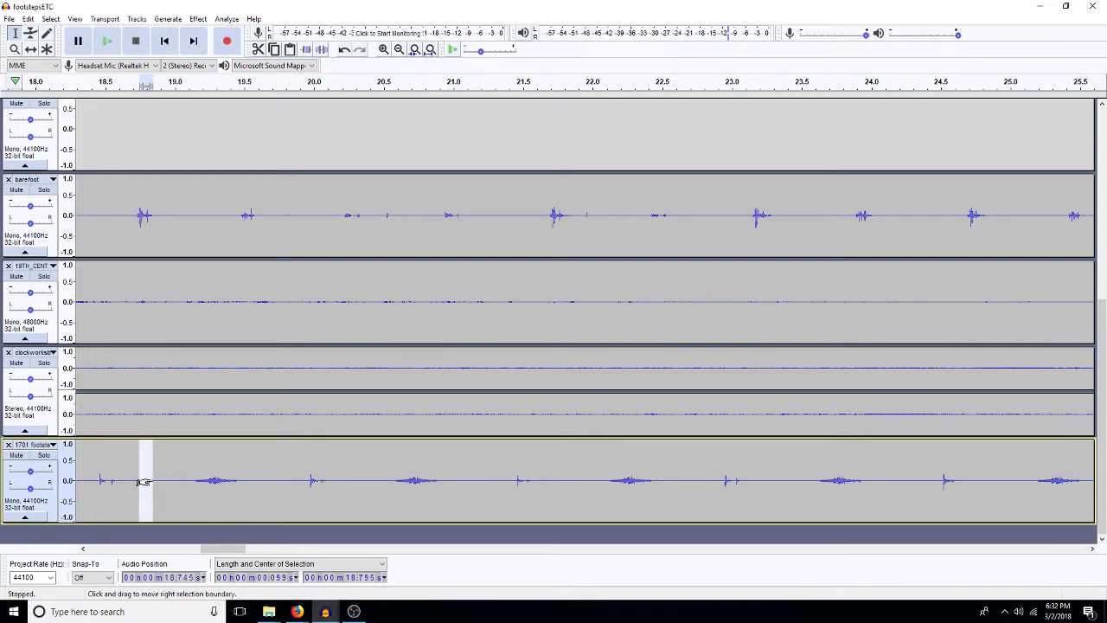
{"action": "left_click", "coordinate": [165, 480]}
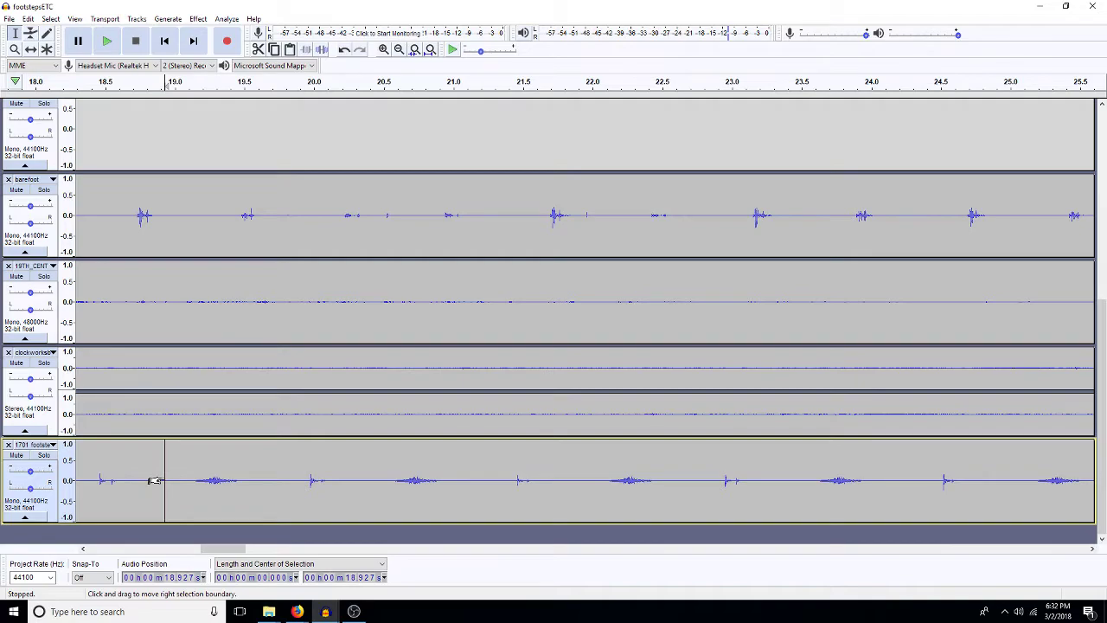
{"action": "key", "text": "ctrl+v"}
{"action": "left_click", "coordinate": [375, 486]}
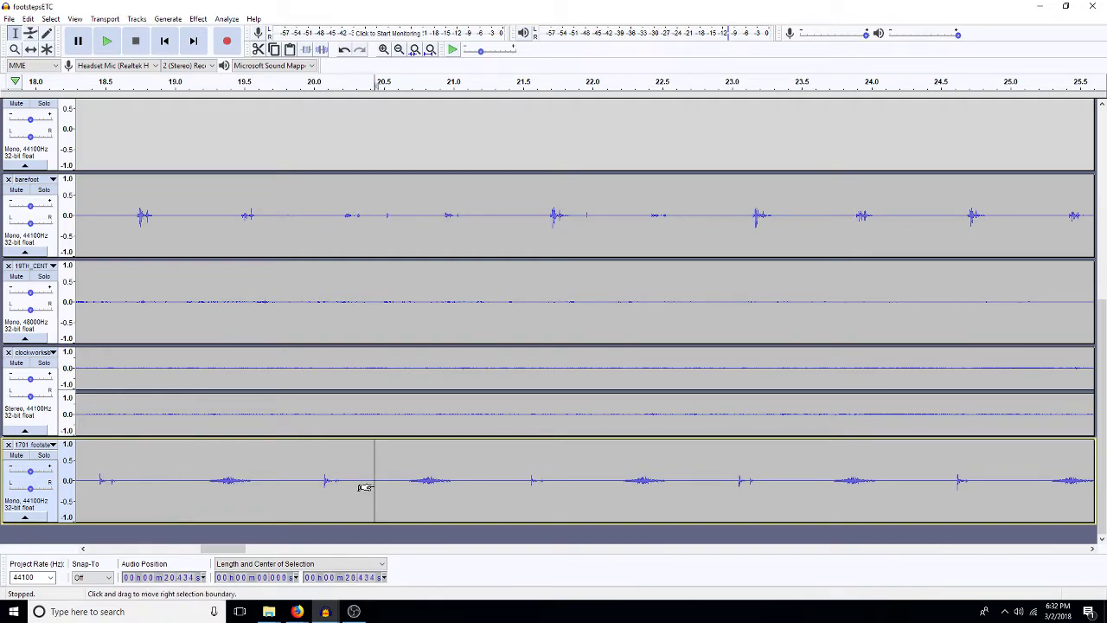
{"action": "key", "text": "ctrl+v"}
{"action": "left_click", "coordinate": [614, 481]}
{"action": "key", "text": "ctrl+v"}
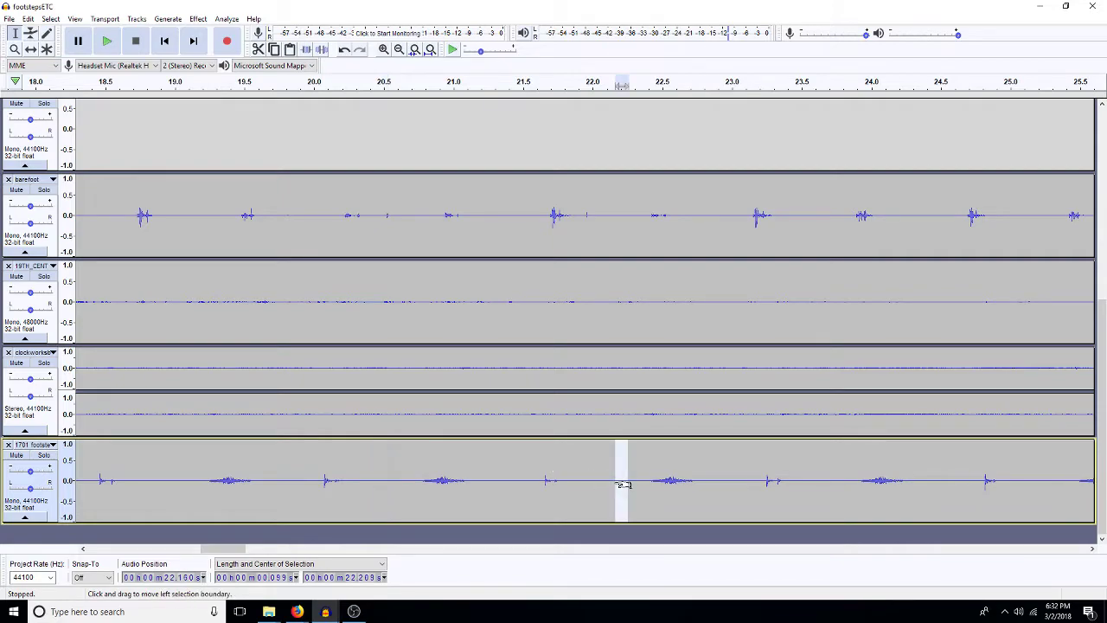
{"action": "left_click", "coordinate": [846, 485]}
{"action": "key", "text": "ctrl+v"}
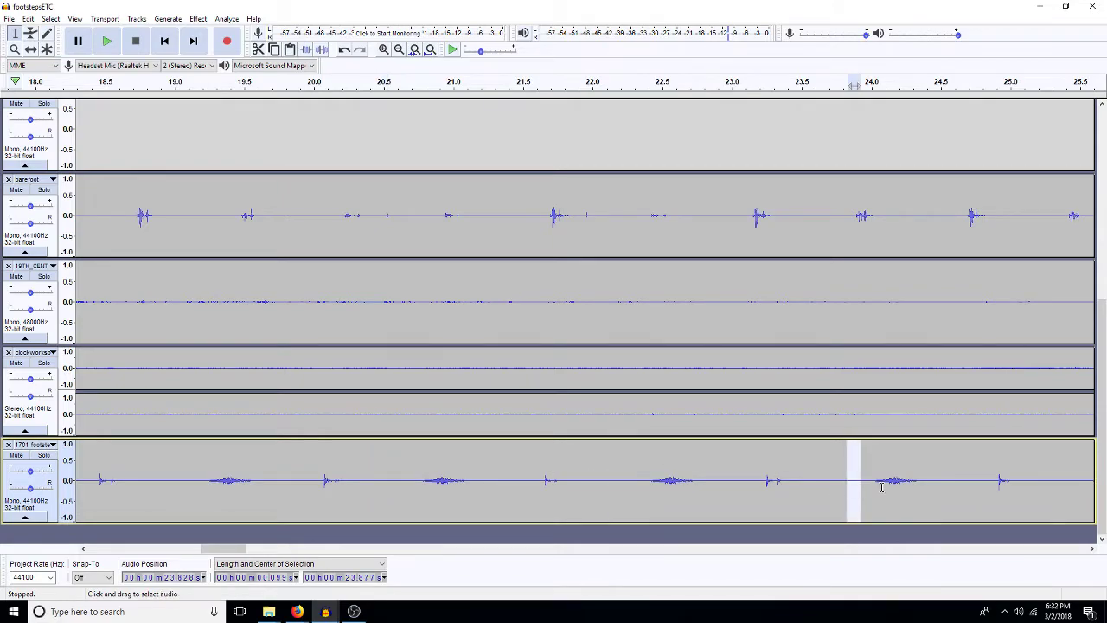
{"action": "left_click", "coordinate": [1077, 481]}
{"action": "key", "text": "ctrl+v"}
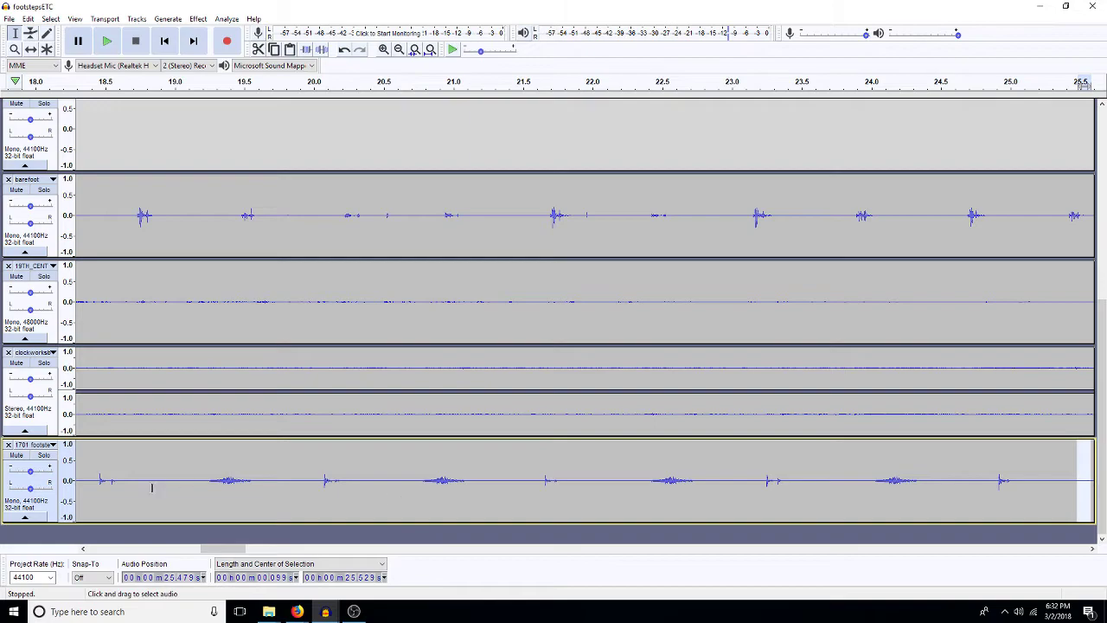
Step: Solo the edited 1701 footsteps track and play its alternating steps and scrapes from 18.45 s
{"action": "left_click", "coordinate": [98, 481]}
{"action": "left_click", "coordinate": [43, 456]}
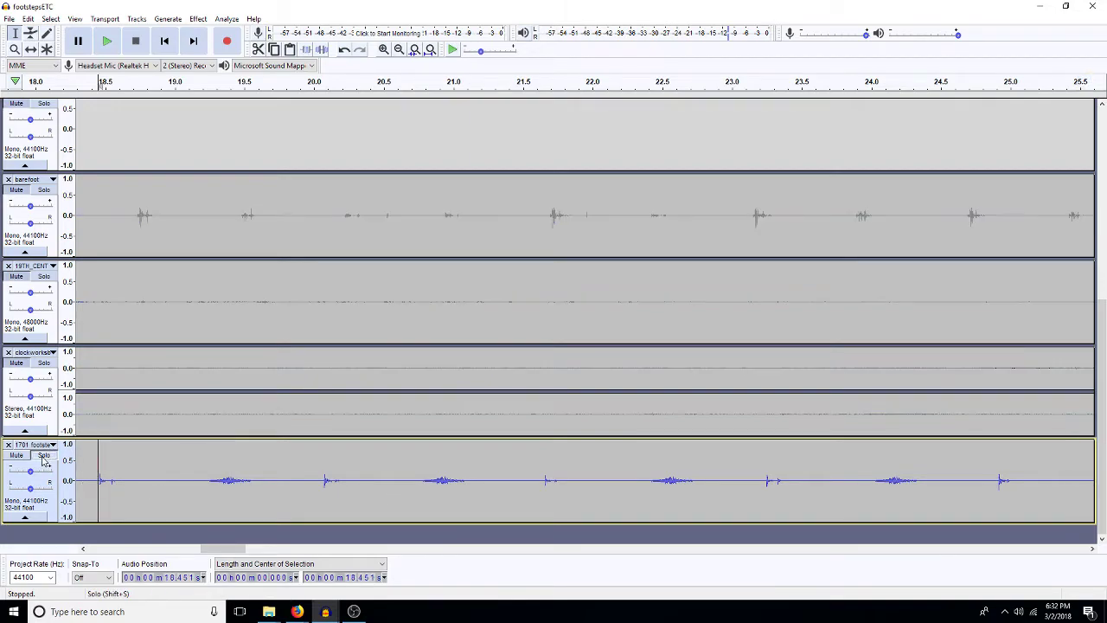
{"action": "key", "text": "space"}
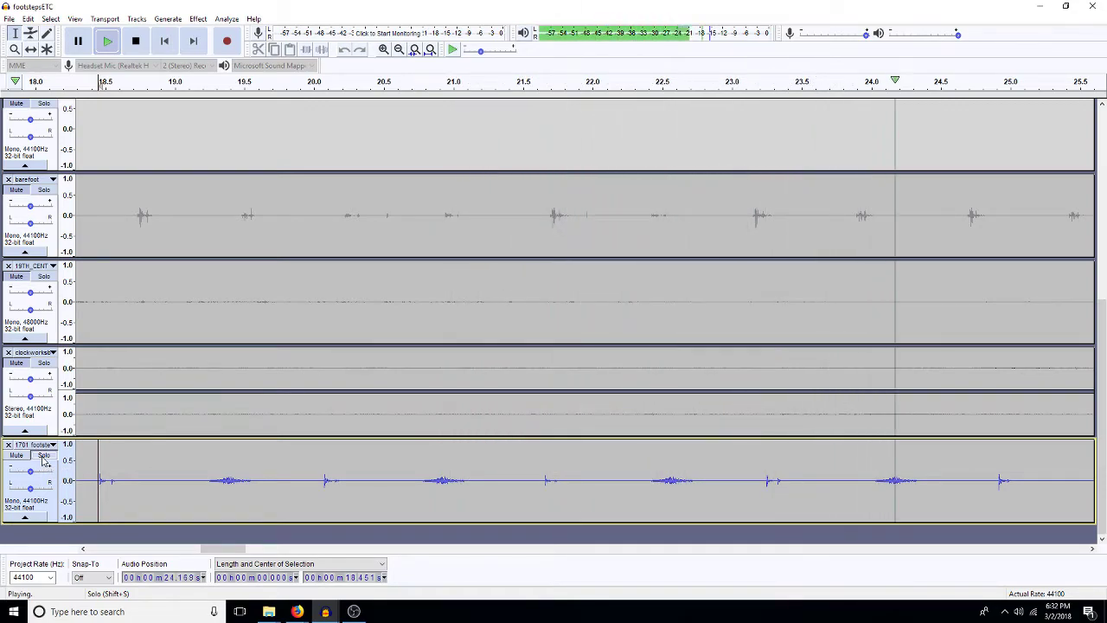
{"action": "key", "text": "space"}
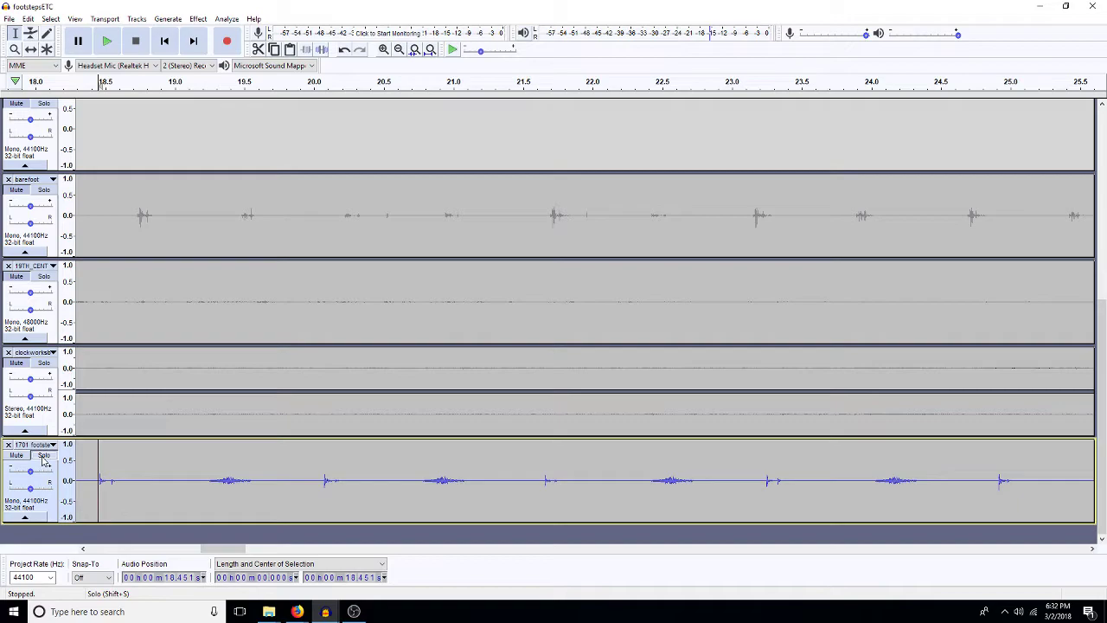
{"action": "left_click", "coordinate": [43, 456]}
{"action": "scroll", "coordinate": [286, 355], "scroll_direction": "up", "scroll_amount": 1}
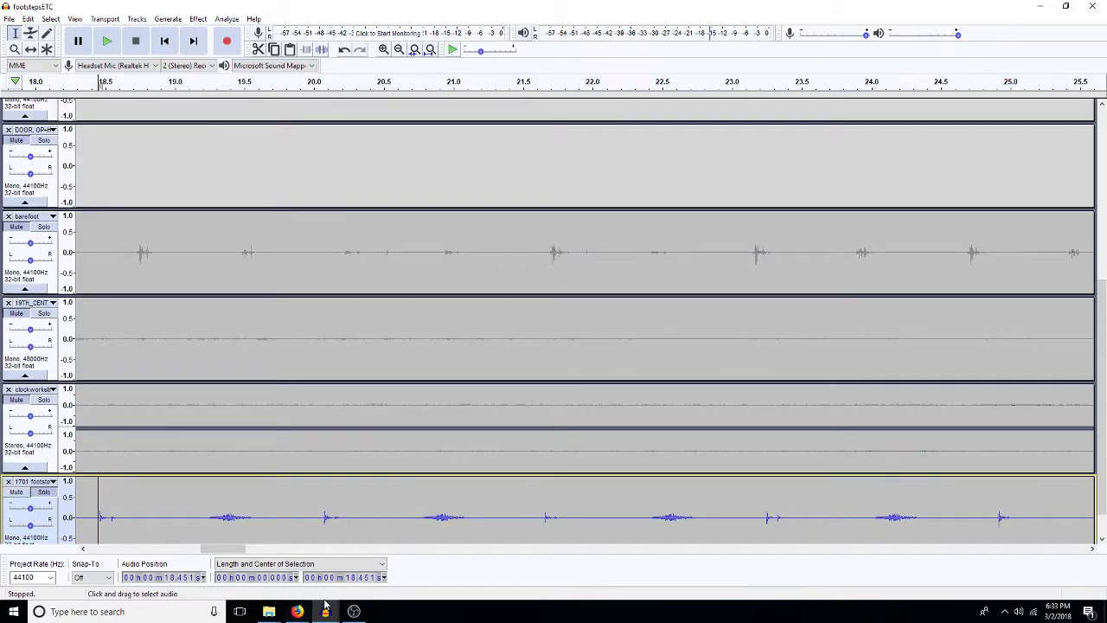
Step: Close the Creak_02 and Ship drawer projects without saving either one
{"action": "mouse_move", "coordinate": [326, 614]}
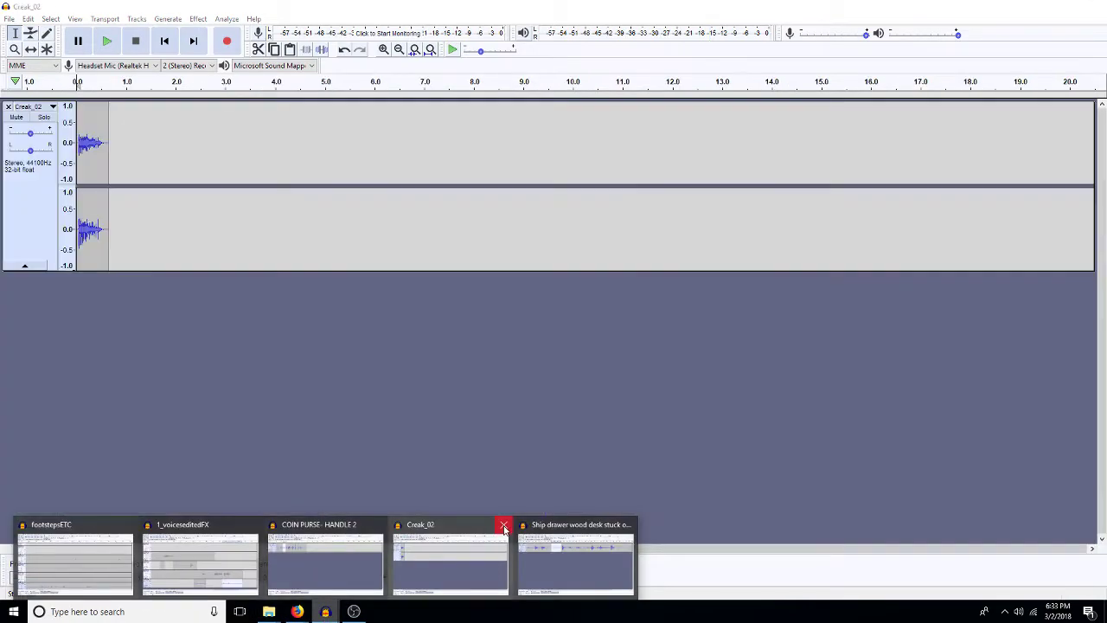
{"action": "left_click", "coordinate": [503, 525]}
{"action": "left_click", "coordinate": [584, 304]}
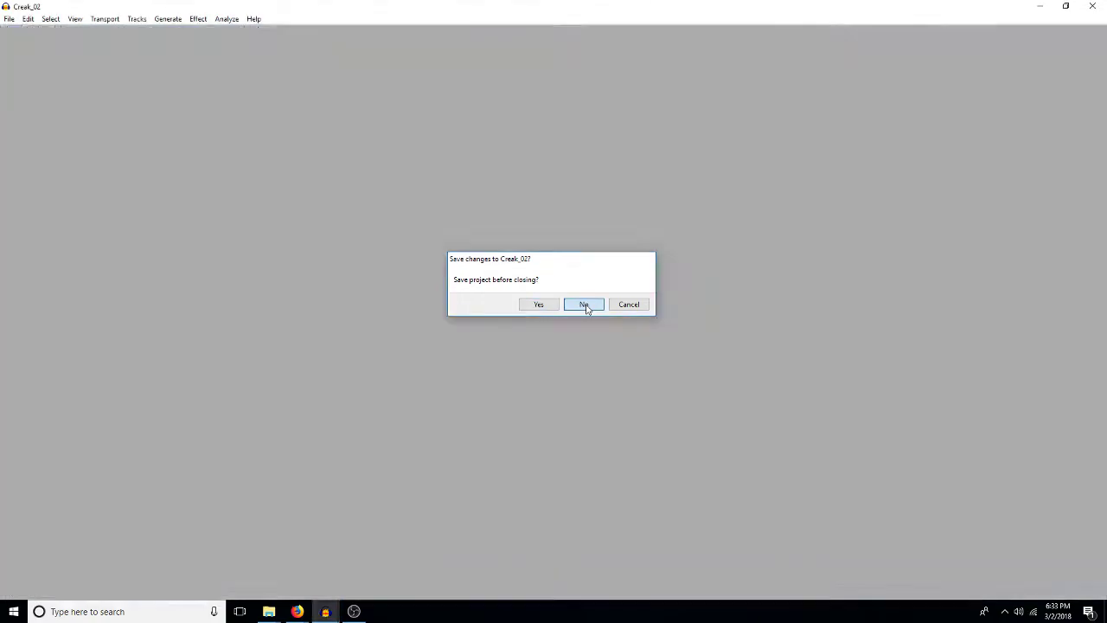
{"action": "mouse_move", "coordinate": [326, 612]}
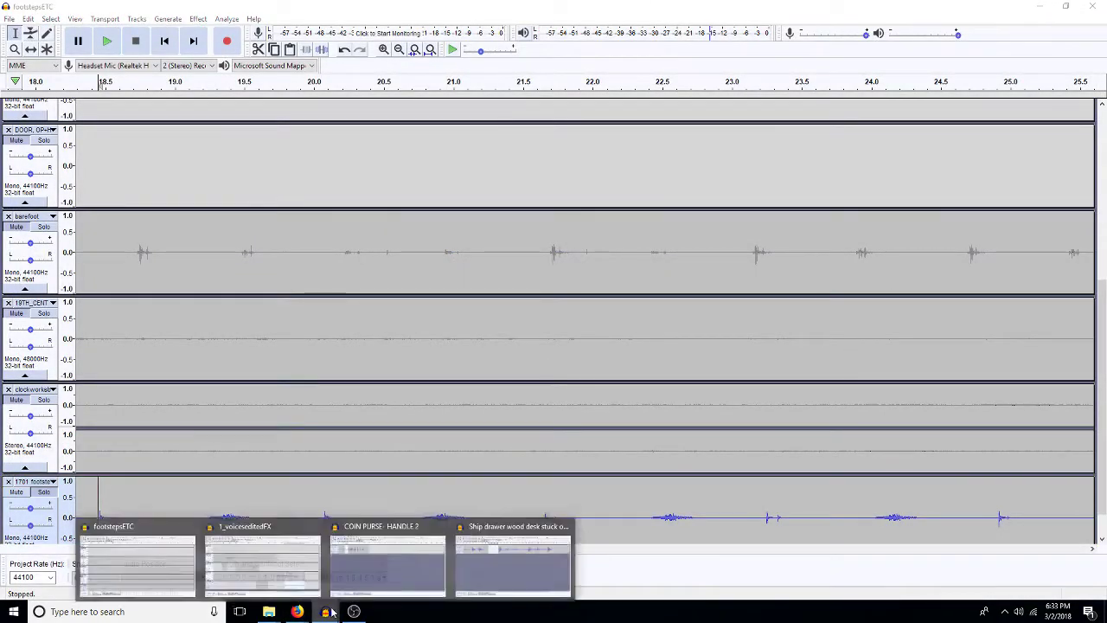
{"action": "left_click", "coordinate": [482, 578]}
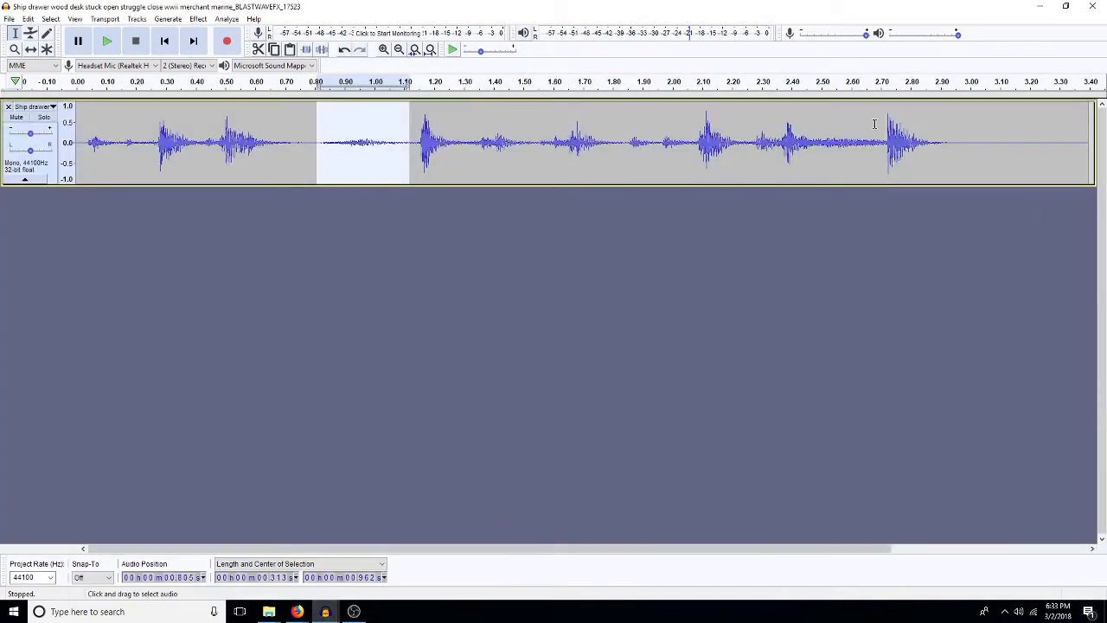
{"action": "left_click", "coordinate": [1093, 6]}
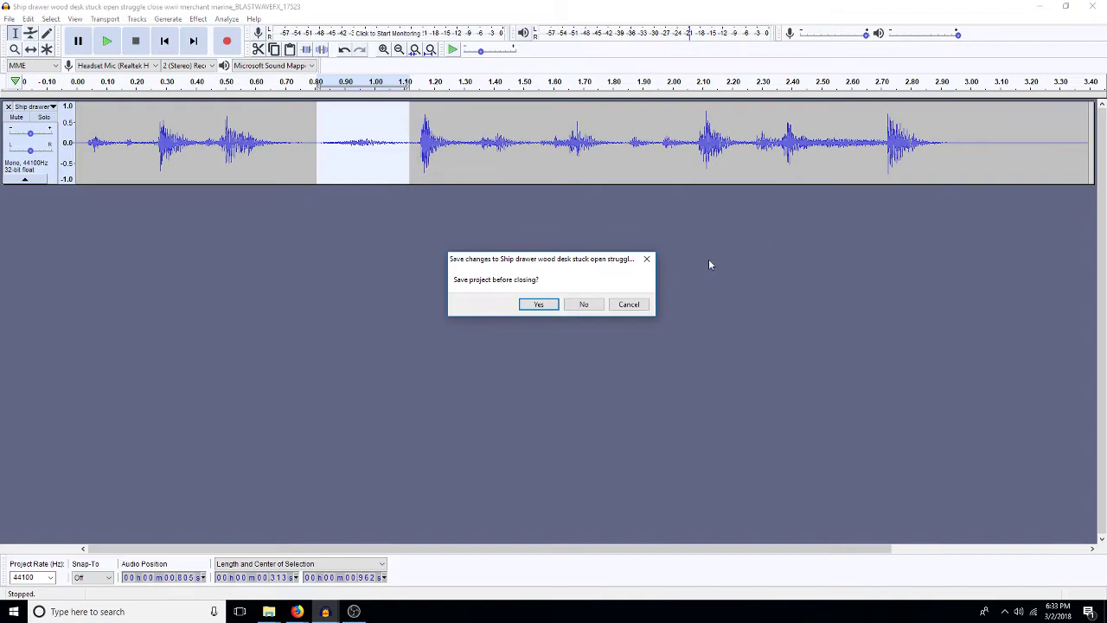
{"action": "left_click", "coordinate": [583, 305]}
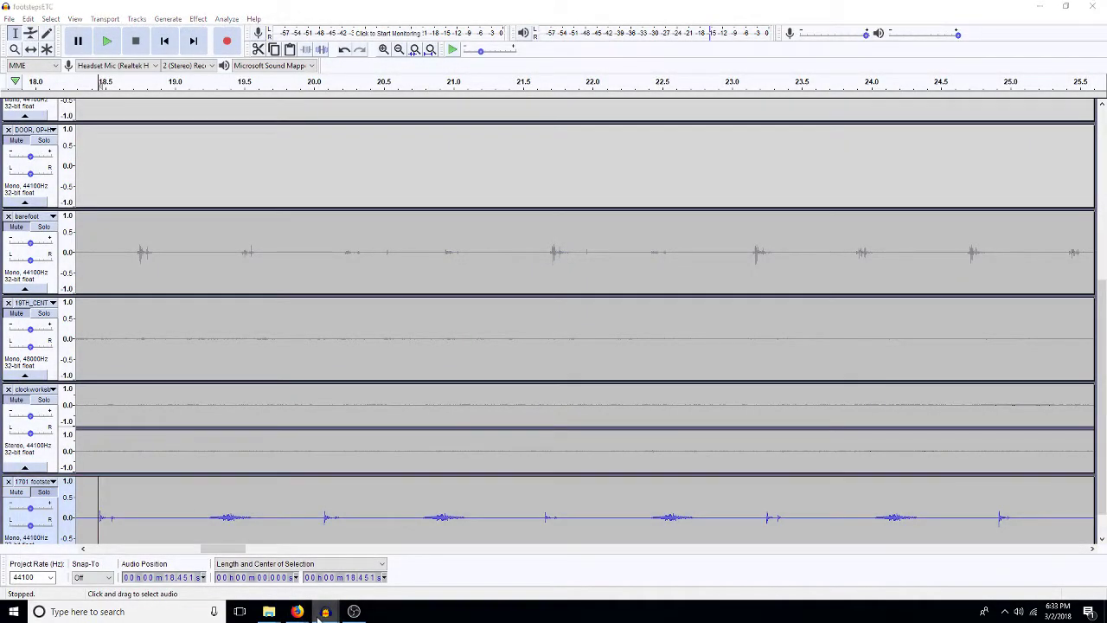
Step: In 1_voiceseditedFX, copy the 1.01 s effect at 46.52 s in the lower JHprofRC7 track and paste it over the last teeth7 footsteps at 53.60 s
{"action": "mouse_move", "coordinate": [318, 614]}
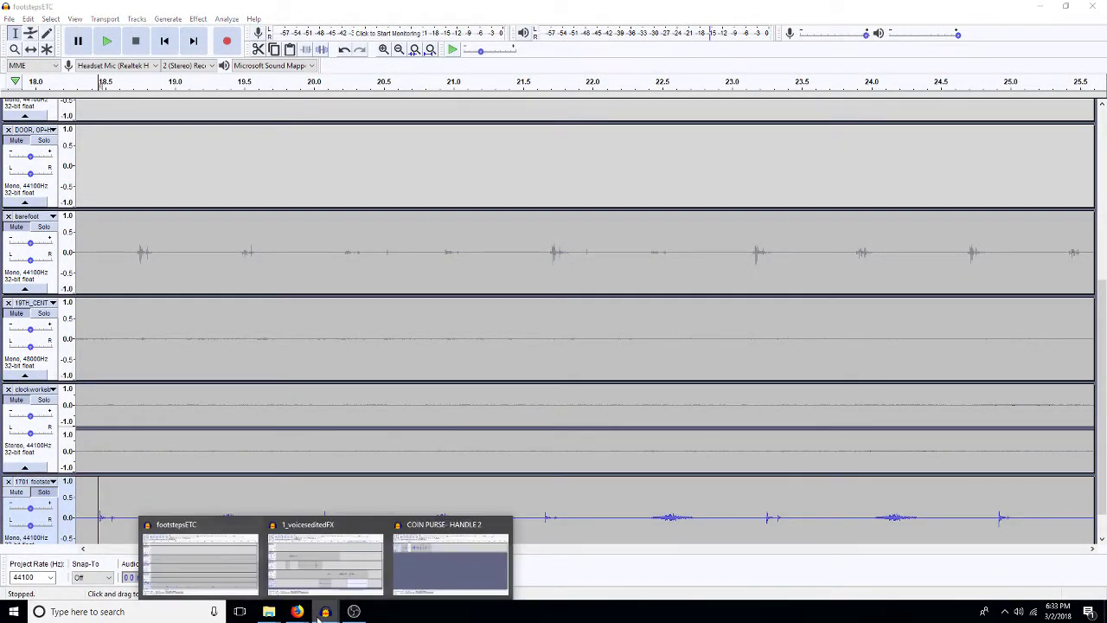
{"action": "left_click", "coordinate": [339, 569]}
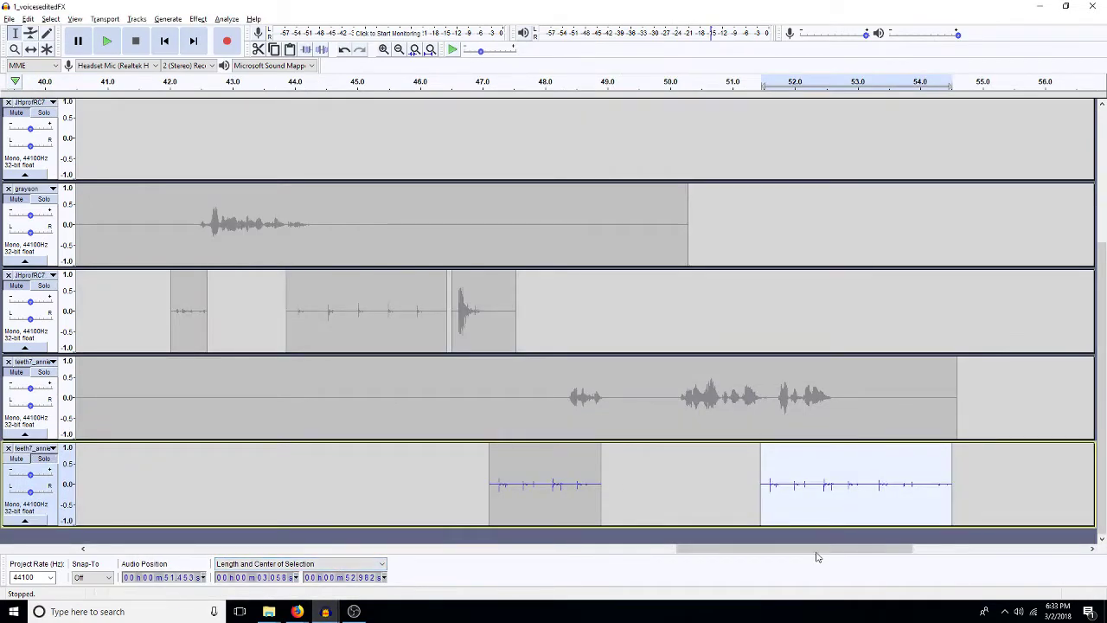
{"action": "double_click", "coordinate": [483, 319]}
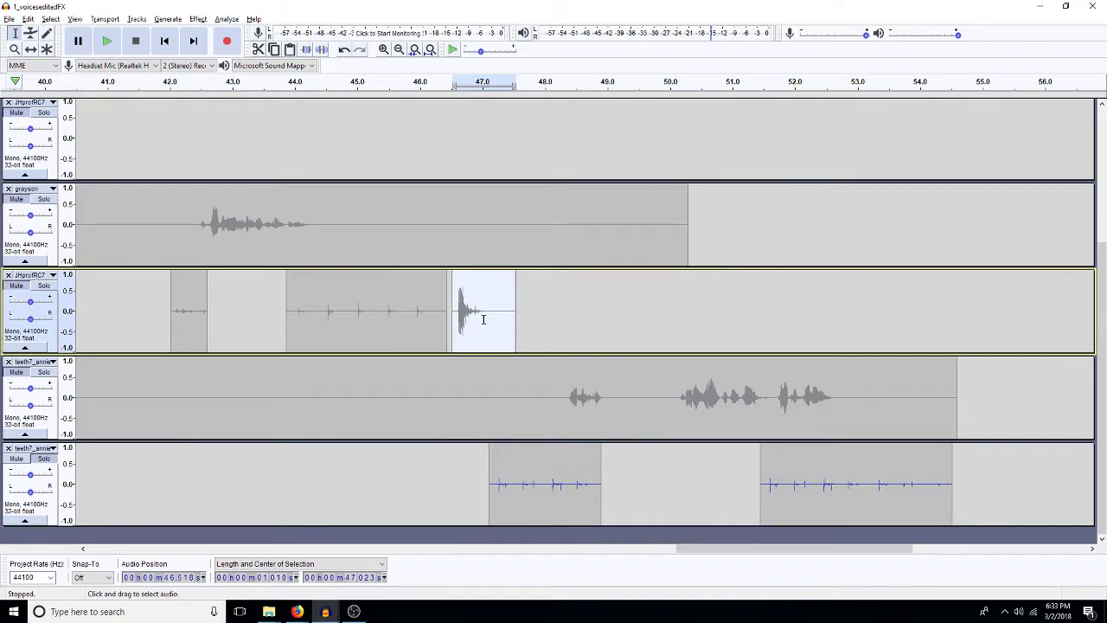
{"action": "left_click_drag", "start_coordinate": [894, 481], "coordinate": [950, 490]}
{"action": "key", "text": "ctrl+v"}
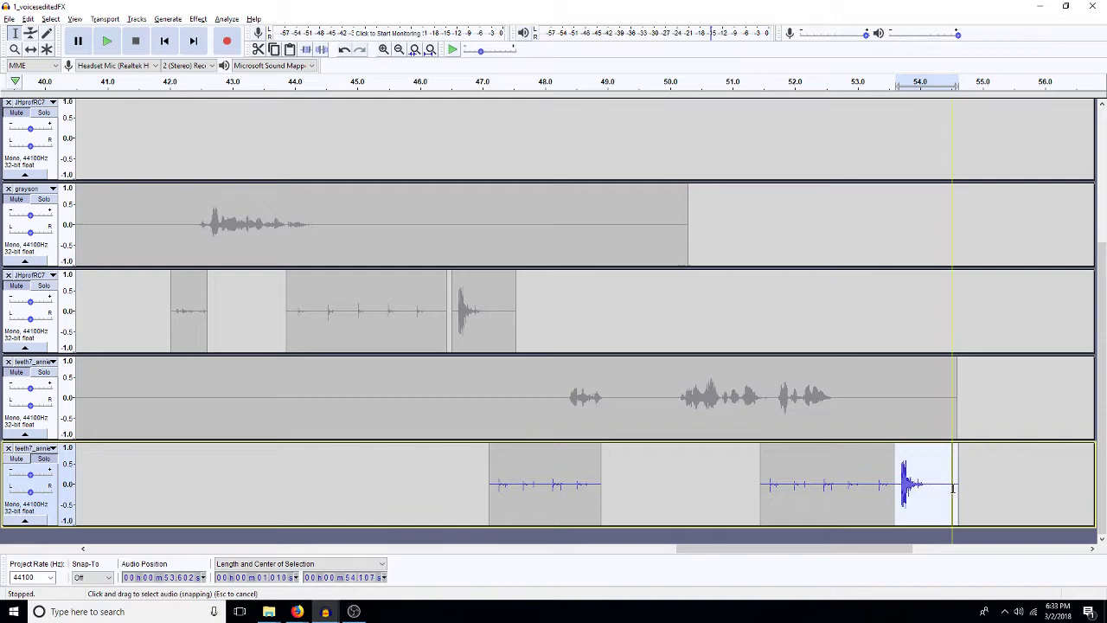
Step: Copy the first 1.19 s of the footstepsETC door track, paste it in the teeth7 effects track at 49.42 s, and slide it to 48.90 s
{"action": "left_click", "coordinate": [634, 463]}
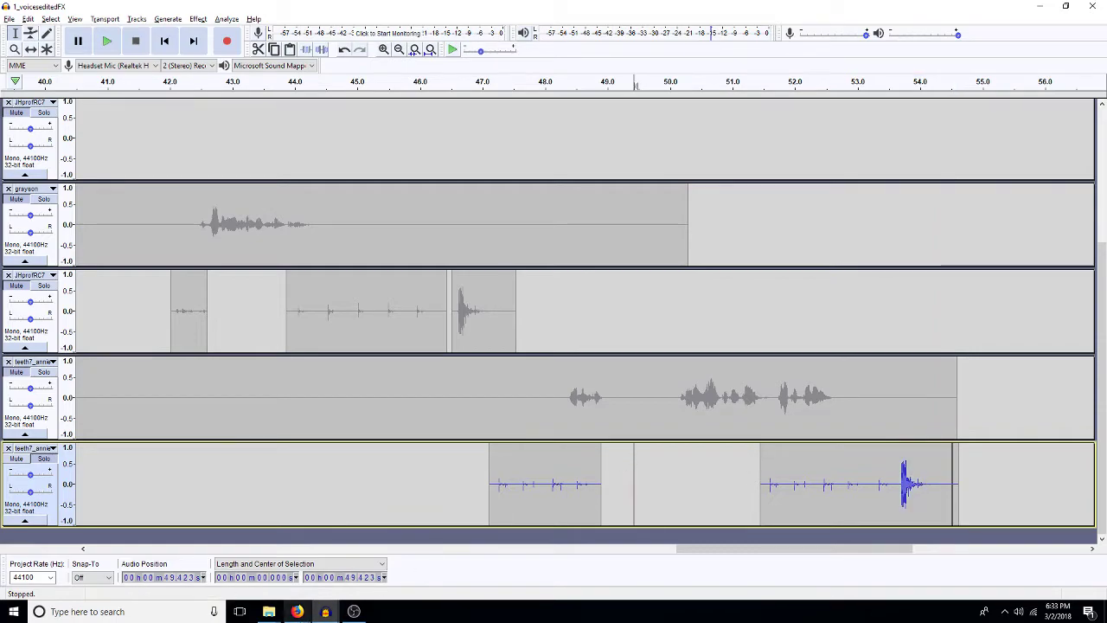
{"action": "mouse_move", "coordinate": [325, 612]}
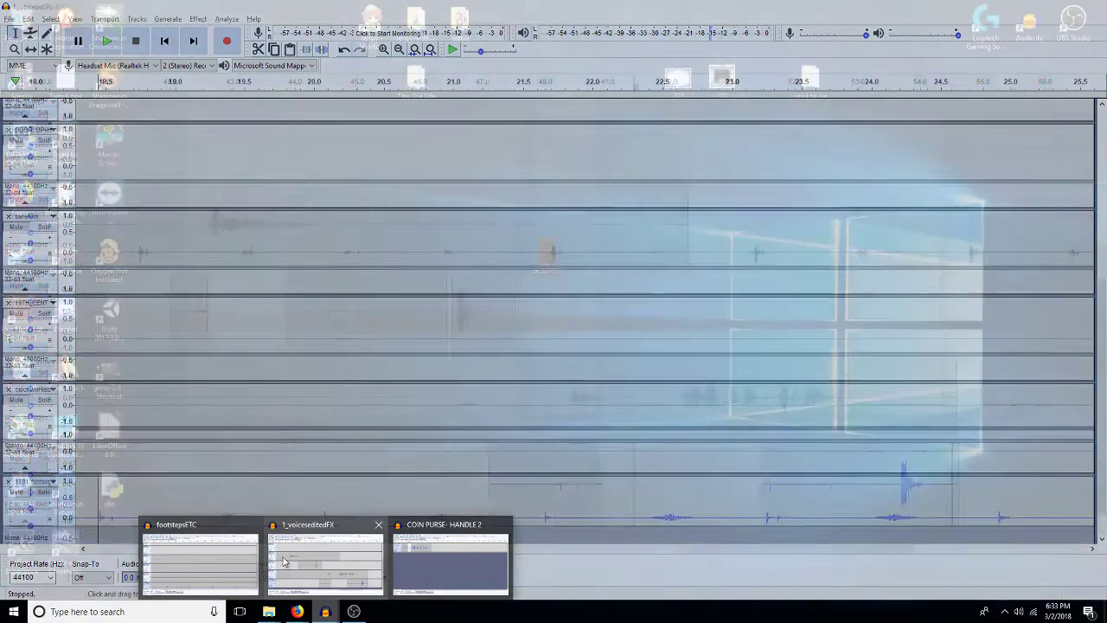
{"action": "left_click", "coordinate": [199, 558]}
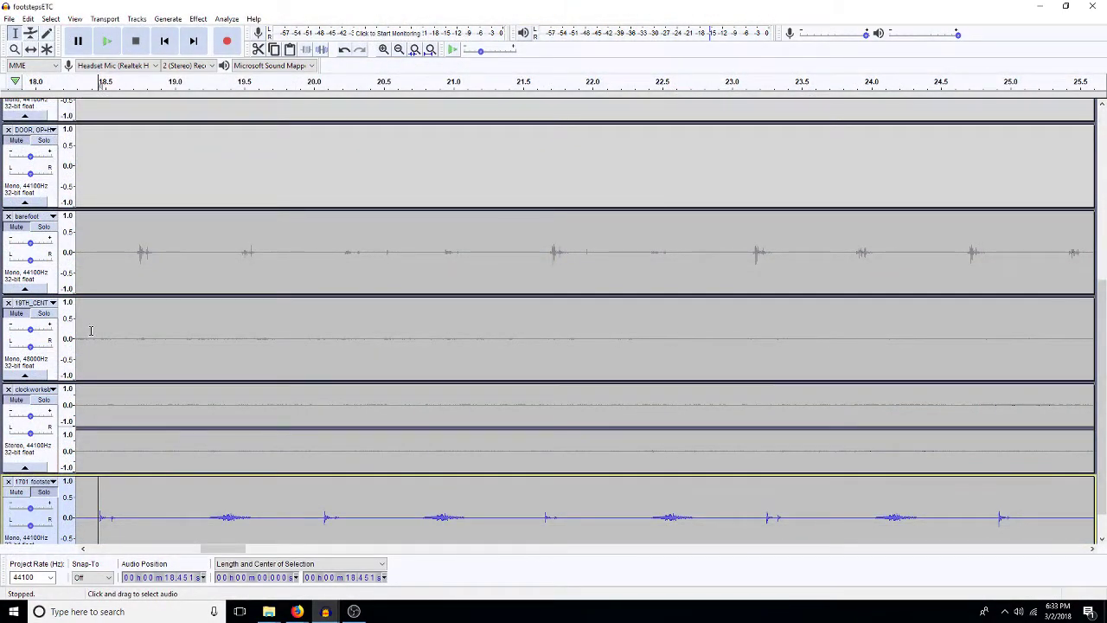
{"action": "left_click", "coordinate": [430, 49]}
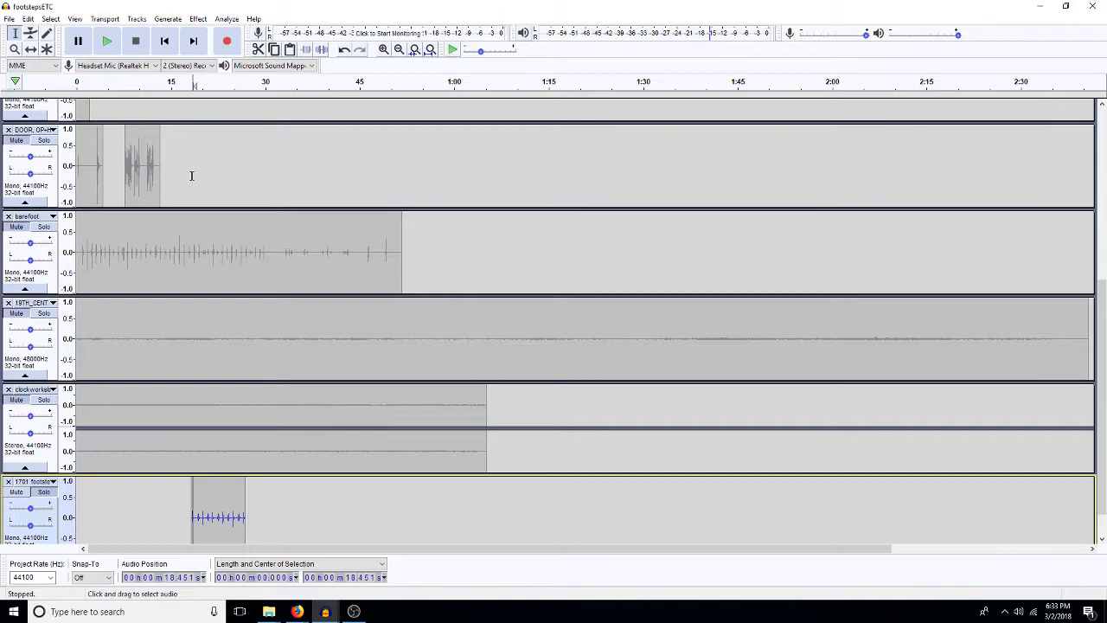
{"action": "left_click_drag", "start_coordinate": [84, 166], "coordinate": [87, 166]}
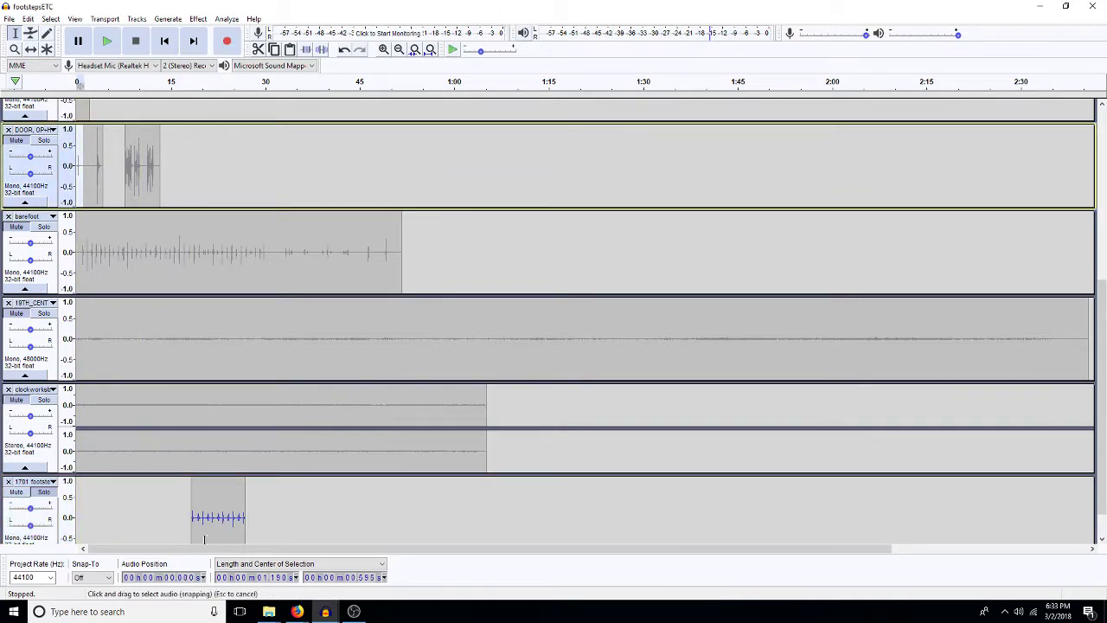
{"action": "left_click", "coordinate": [325, 611]}
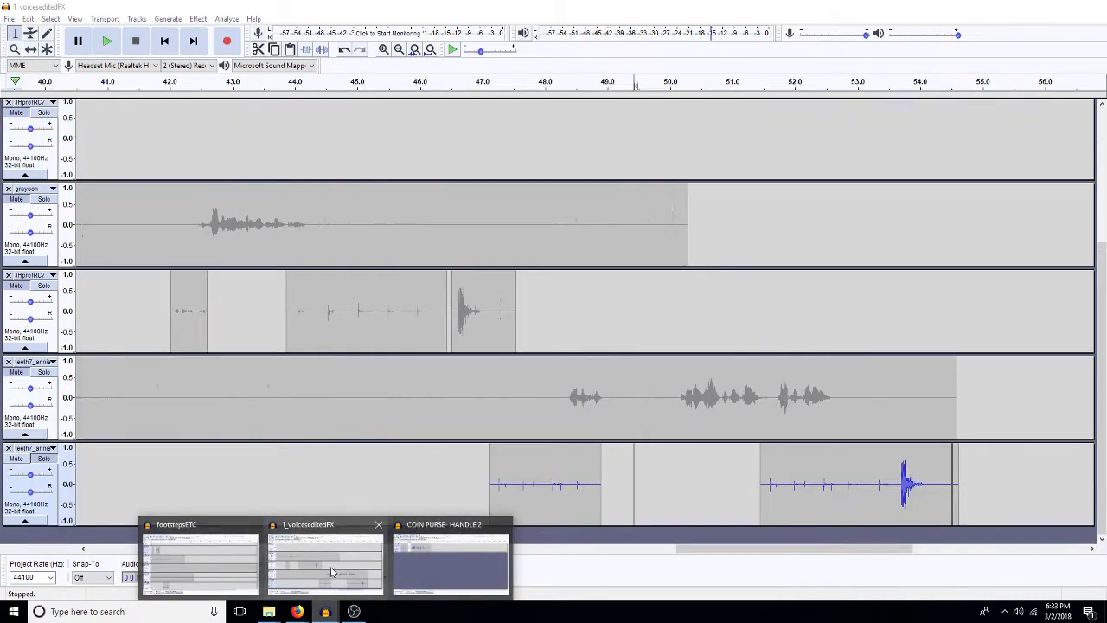
{"action": "left_click", "coordinate": [327, 567]}
{"action": "double_click", "coordinate": [641, 473]}
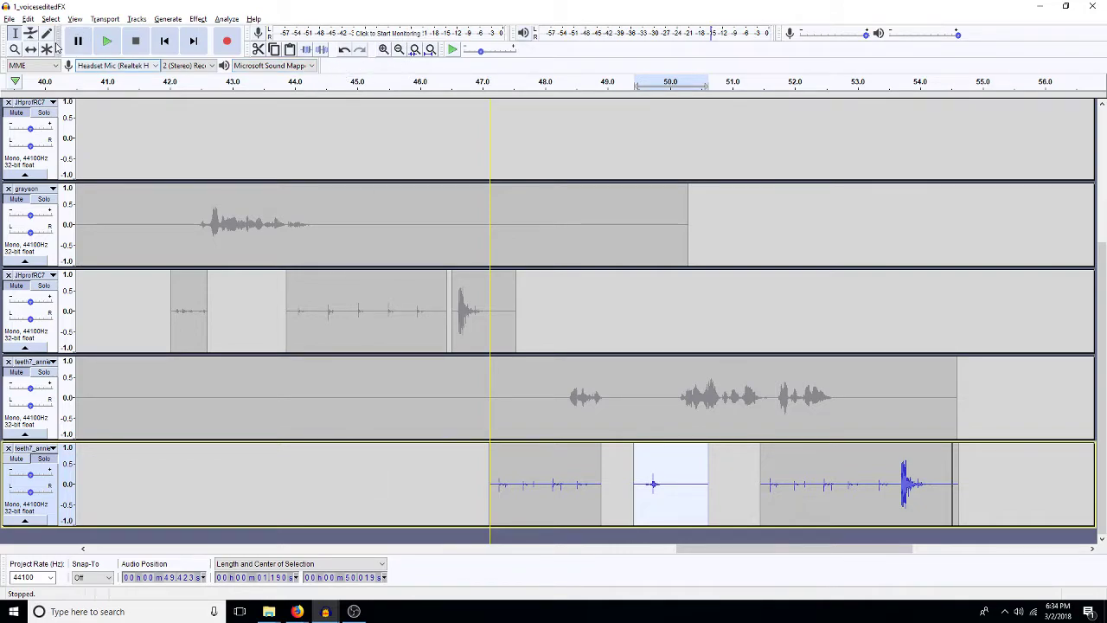
{"action": "left_click_drag", "start_coordinate": [692, 511], "coordinate": [645, 497]}
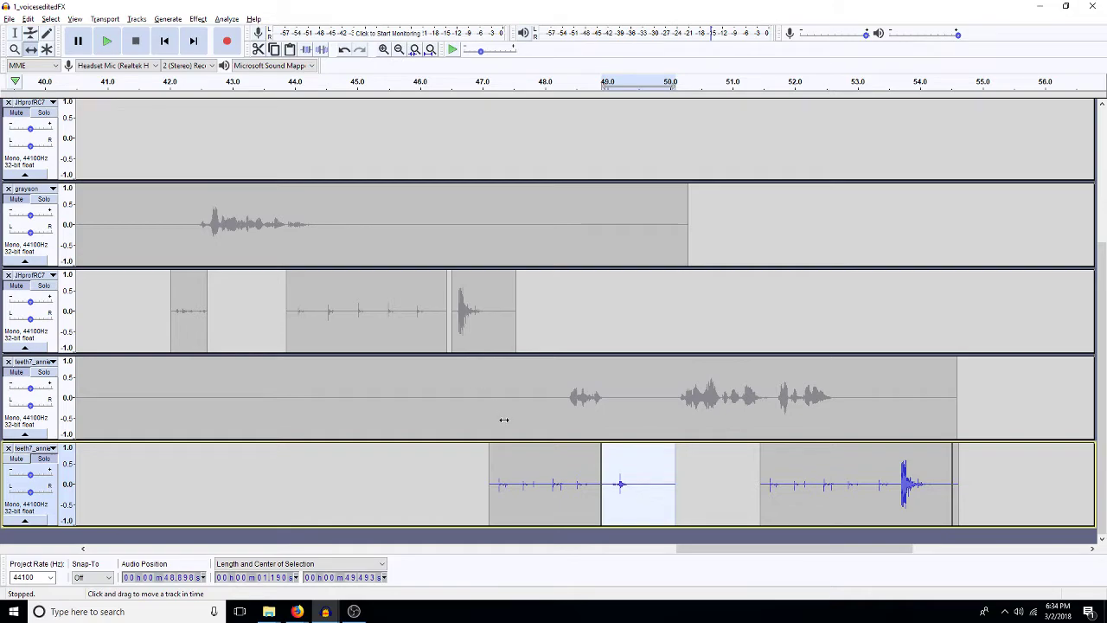
Step: Save the project under the new name 1_voiceseditedFXmoving in the 1_cogs folder
{"action": "key", "text": "ctrl+f"}
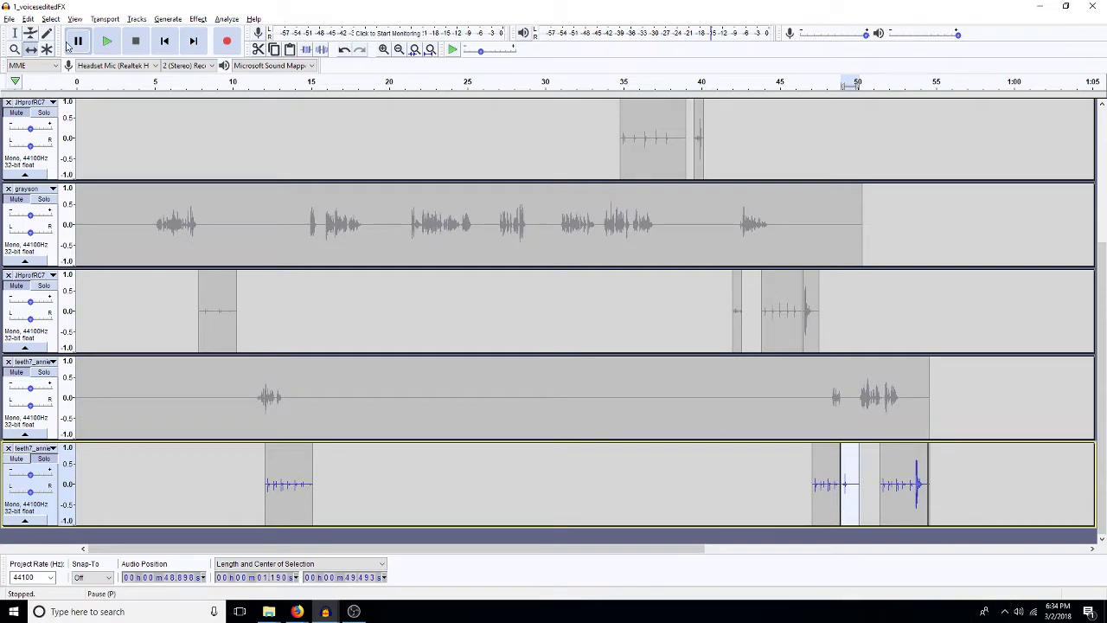
{"action": "left_click", "coordinate": [14, 33]}
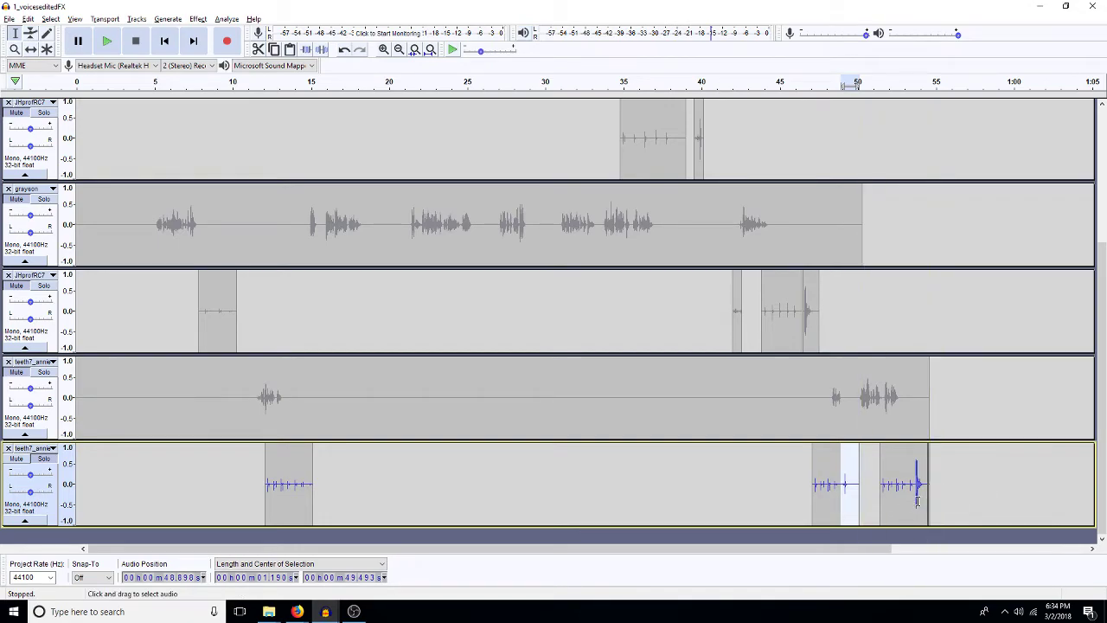
{"action": "left_click", "coordinate": [402, 346]}
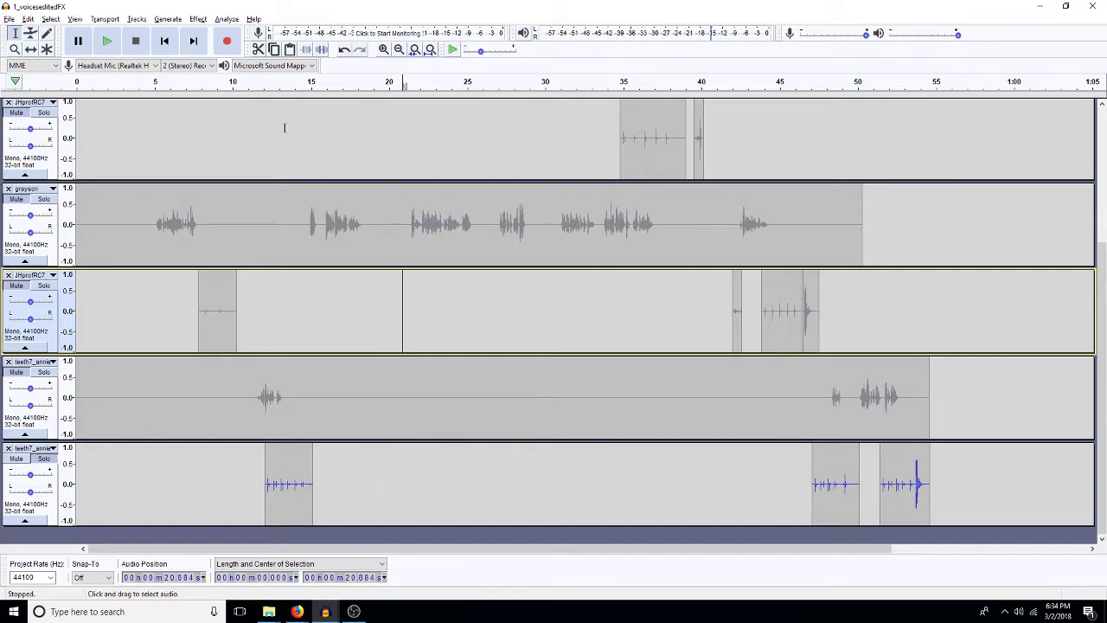
{"action": "left_click", "coordinate": [9, 18]}
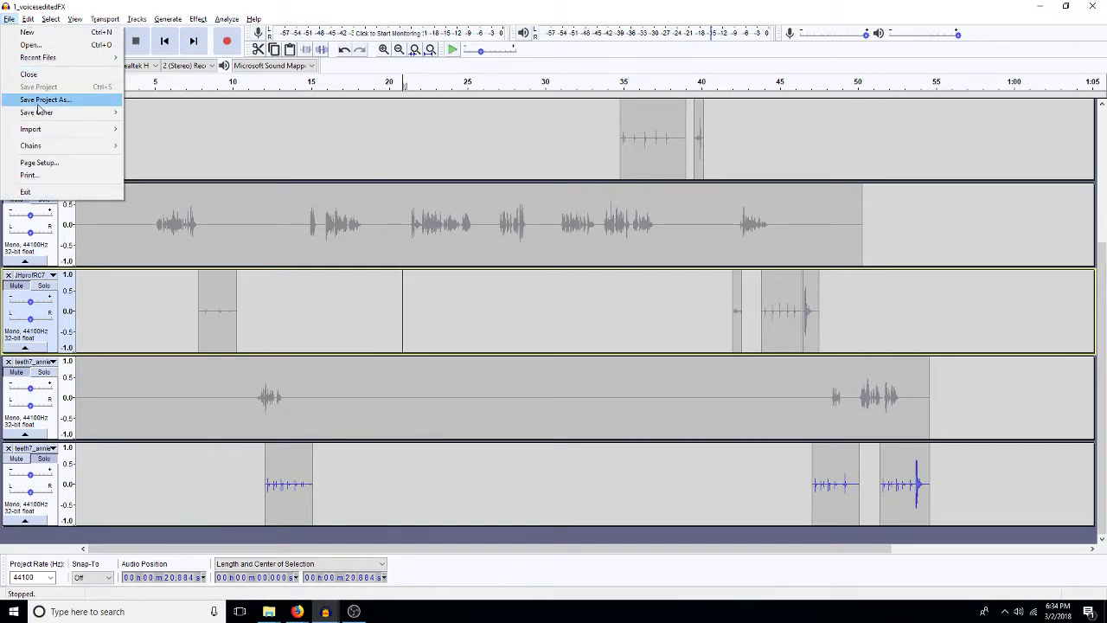
{"action": "left_click", "coordinate": [51, 103]}
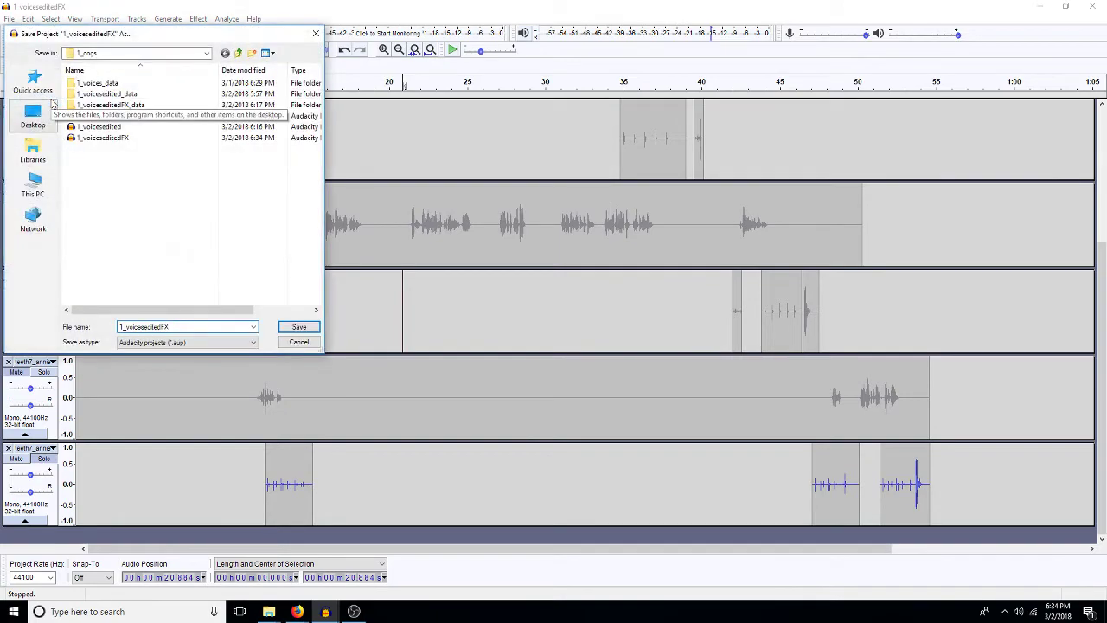
{"action": "type", "text": "_v2"}
{"action": "key", "text": "Return"}
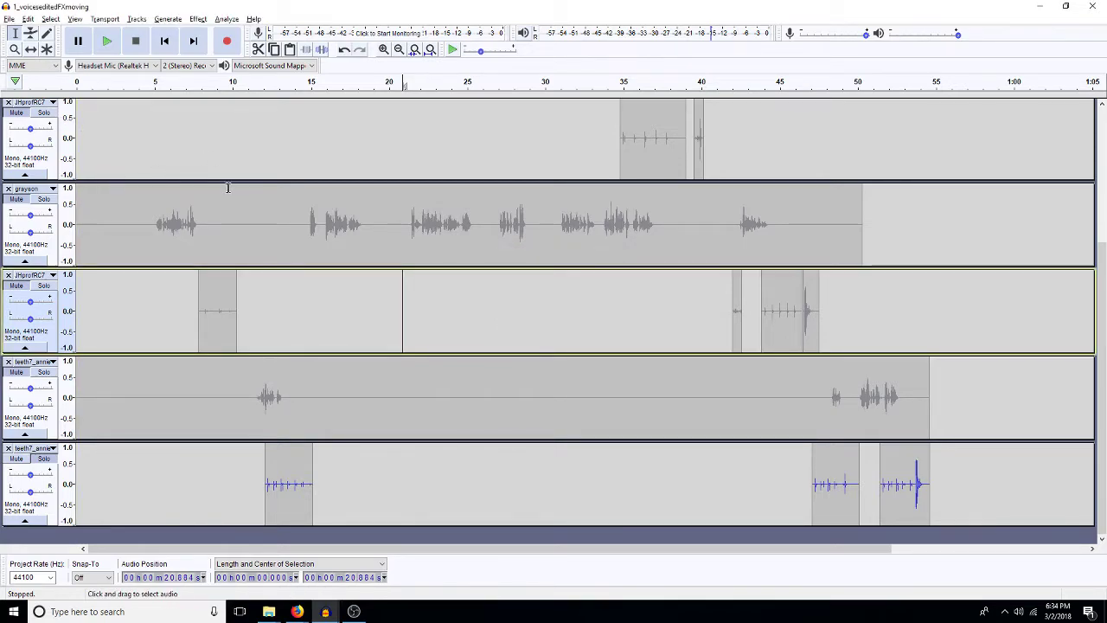
Step: Mix and render the teeth7 voice and effects tracks into one track, and duplicate the resulting Mix track
{"action": "double_click", "coordinate": [445, 380]}
{"action": "key", "text": "shift+Down"}
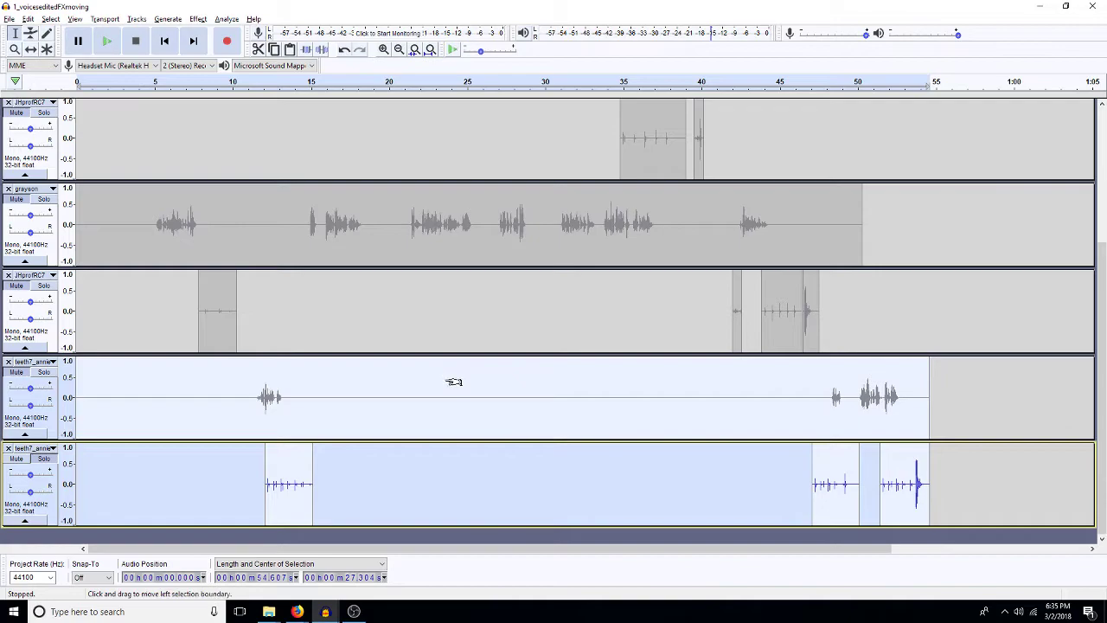
{"action": "double_click", "coordinate": [361, 392]}
{"action": "key", "text": "ctrl+d"}
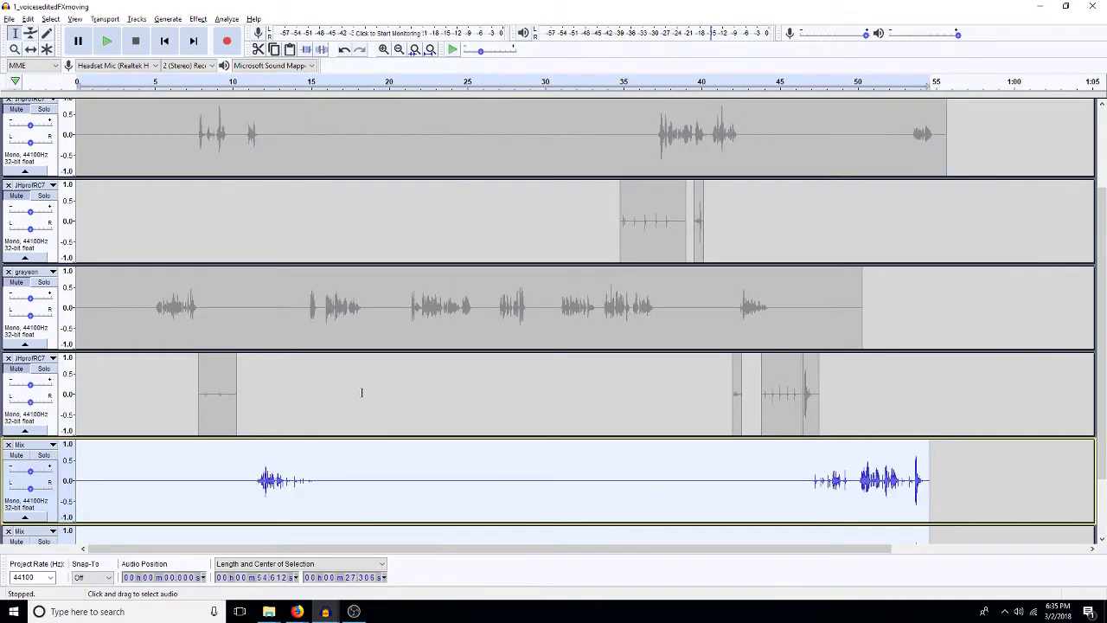
Step: Pan the upper Mix track partly left and the lower Mix track 80% left
{"action": "scroll", "coordinate": [361, 392], "scroll_direction": "down", "scroll_amount": 2}
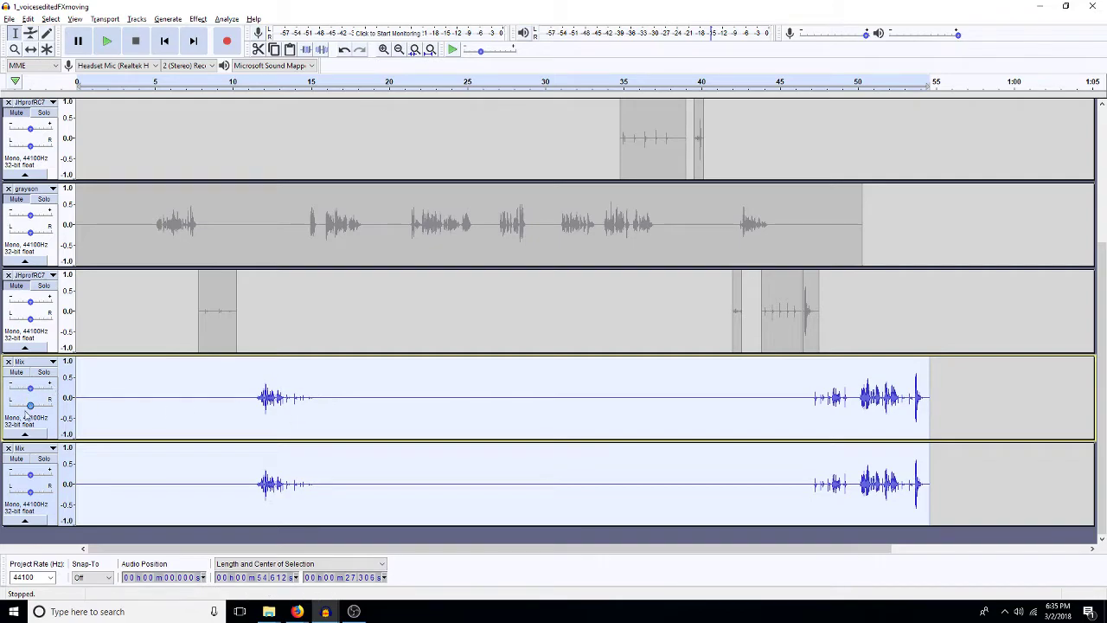
{"action": "left_click_drag", "start_coordinate": [30, 406], "coordinate": [22, 408]}
{"action": "left_click_drag", "start_coordinate": [31, 491], "coordinate": [13, 493]}
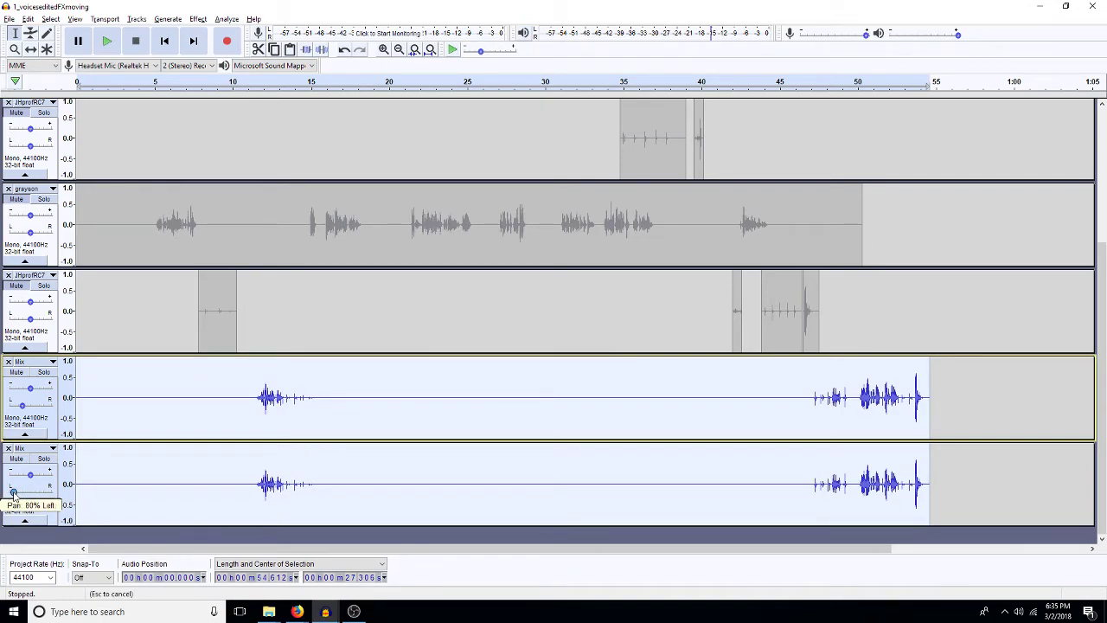
Step: Fade out the upper Mix track from 12.10 s over 3.17 s, and silence the first speech at about 12 s in the lower Mix
{"action": "left_click_drag", "start_coordinate": [247, 414], "coordinate": [314, 422]}
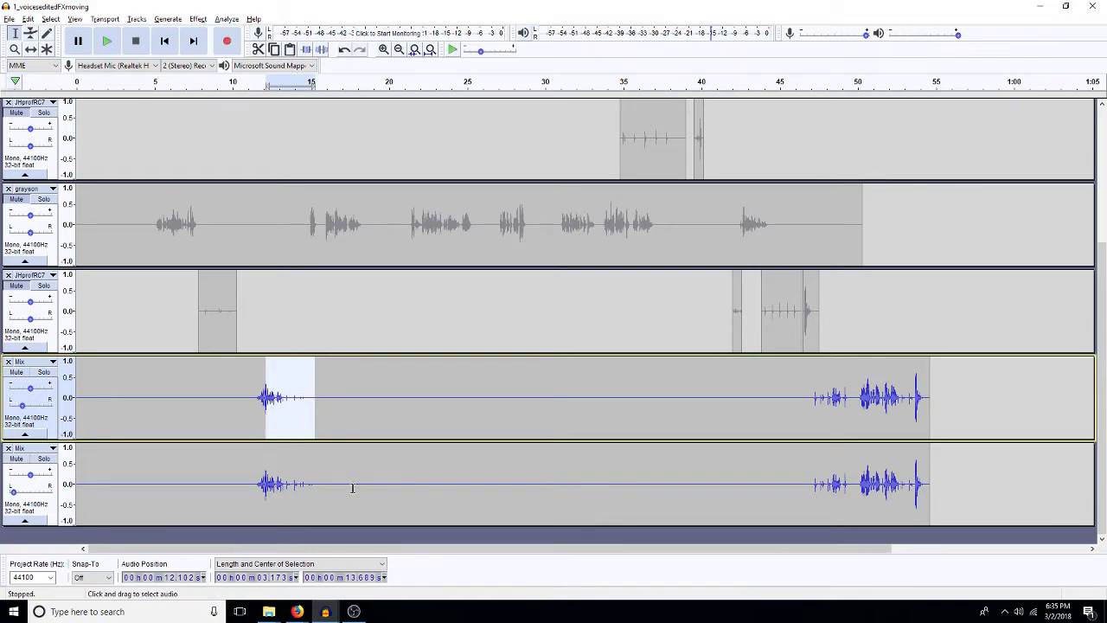
{"action": "left_click_drag", "start_coordinate": [307, 489], "coordinate": [240, 490]}
{"action": "key", "text": "ctrl+l"}
Step: Delete the upper Mix track's audio from 46.43 s to its end
{"action": "left_click", "coordinate": [450, 421]}
{"action": "left_click_drag", "start_coordinate": [802, 407], "coordinate": [934, 409]}
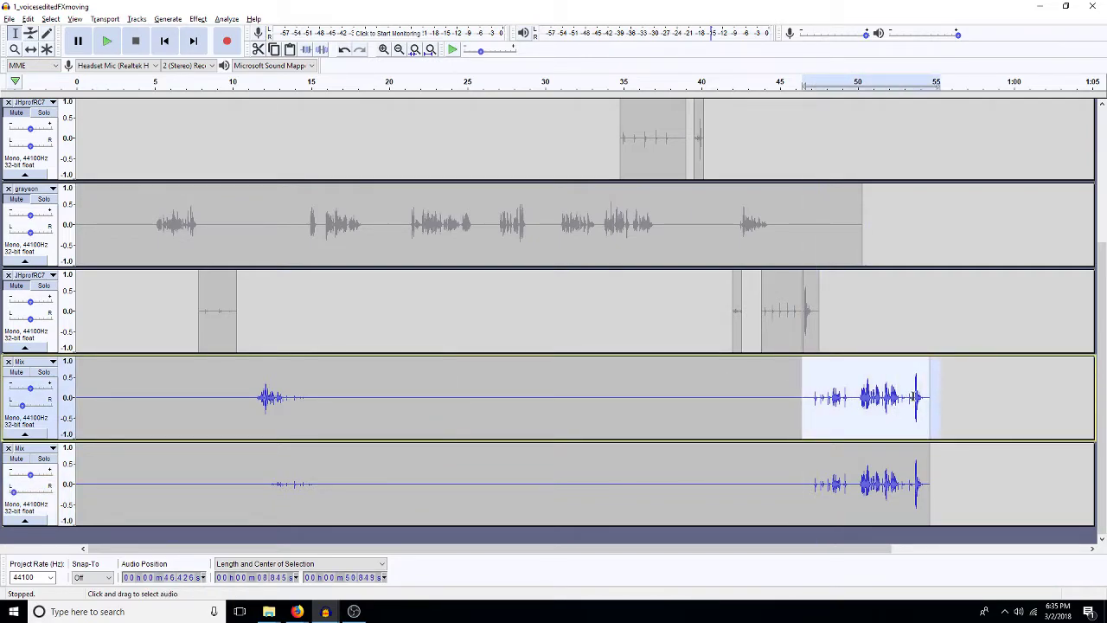
{"action": "key", "text": "Delete"}
Step: Duplicate the lower Mix track, select 2.29 s from 47.19 s in the first copy, and pan the second copy to center
{"action": "double_click", "coordinate": [801, 484]}
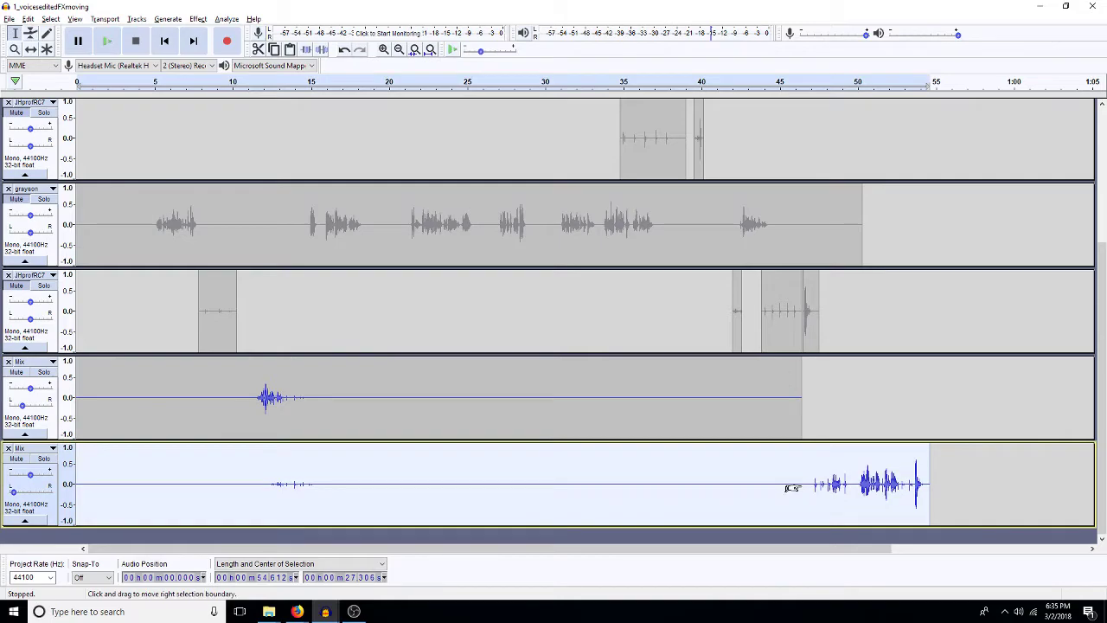
{"action": "key", "text": "ctrl+d"}
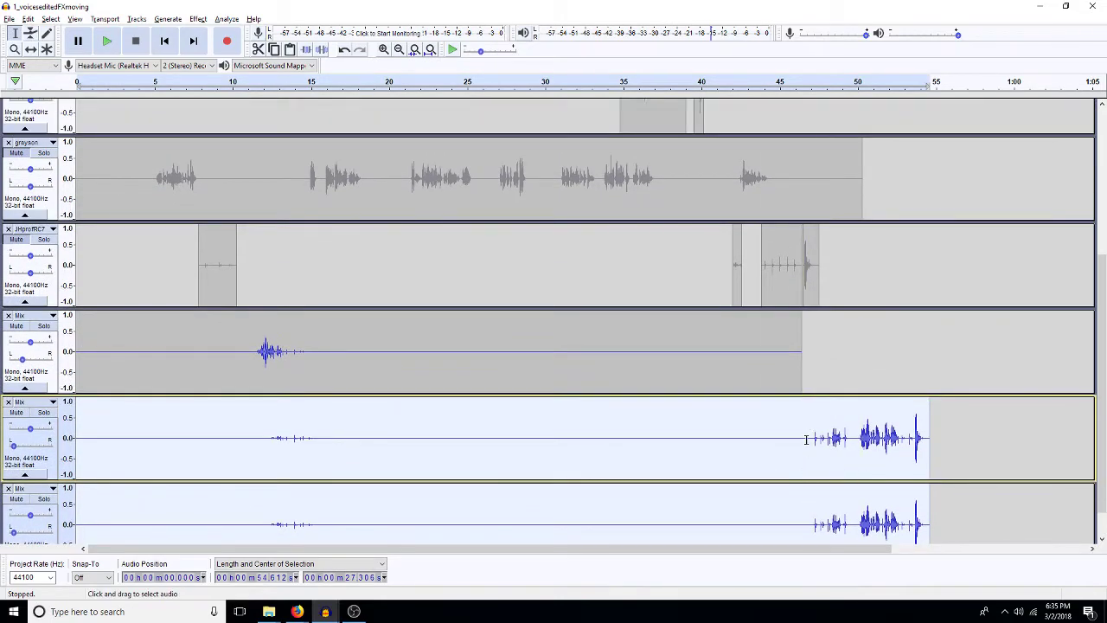
{"action": "left_click_drag", "start_coordinate": [816, 450], "coordinate": [848, 456]}
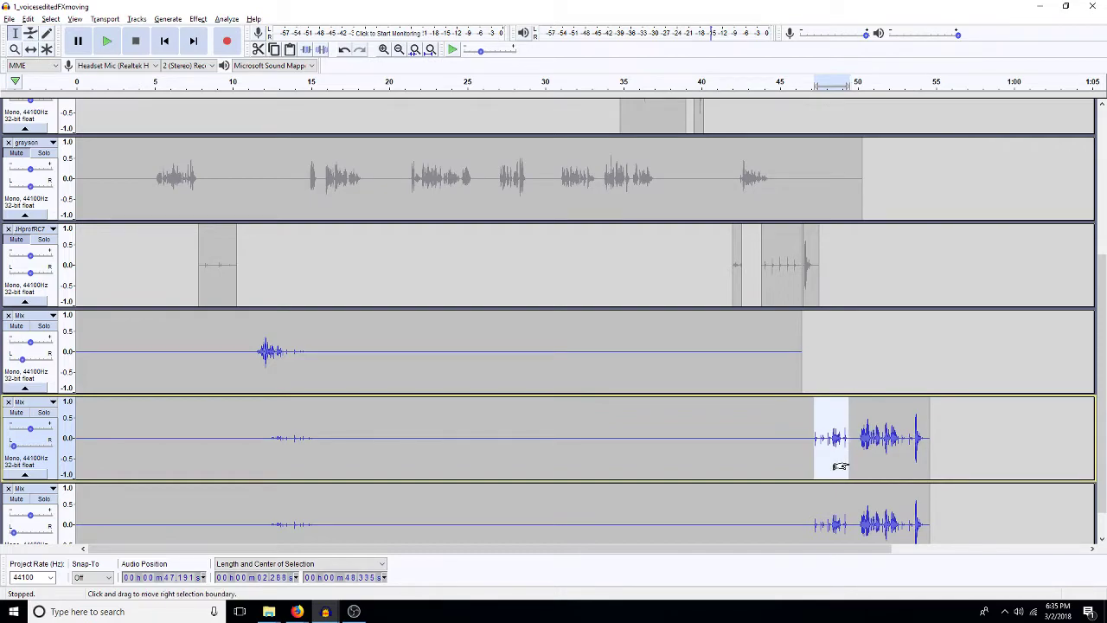
{"action": "scroll", "coordinate": [846, 458], "scroll_direction": "down", "scroll_amount": 1}
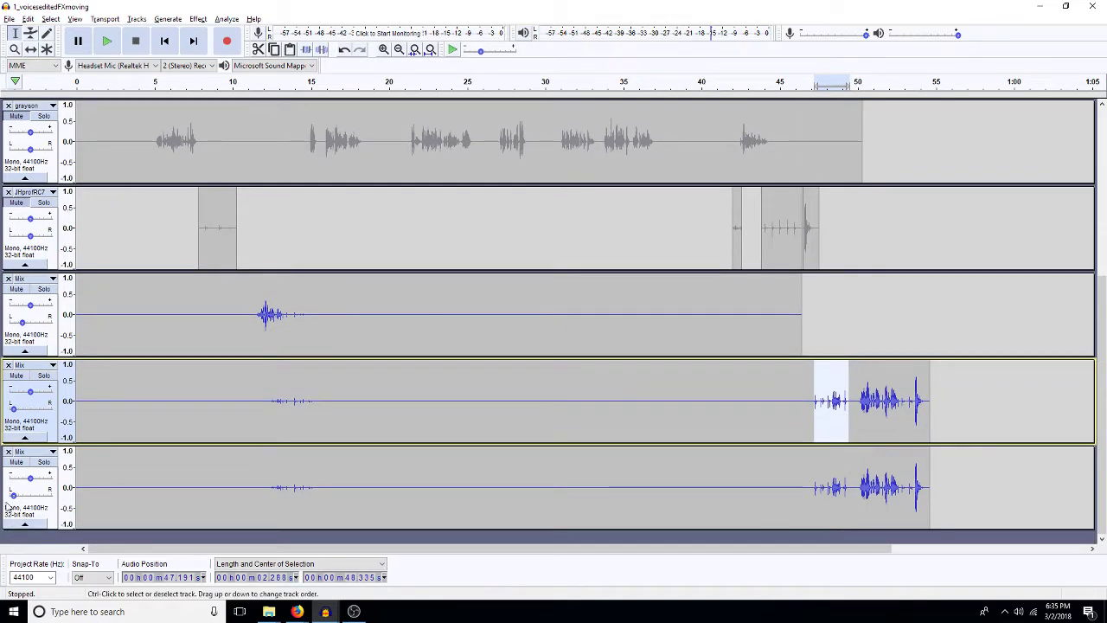
{"action": "left_click_drag", "start_coordinate": [13, 495], "coordinate": [31, 498]}
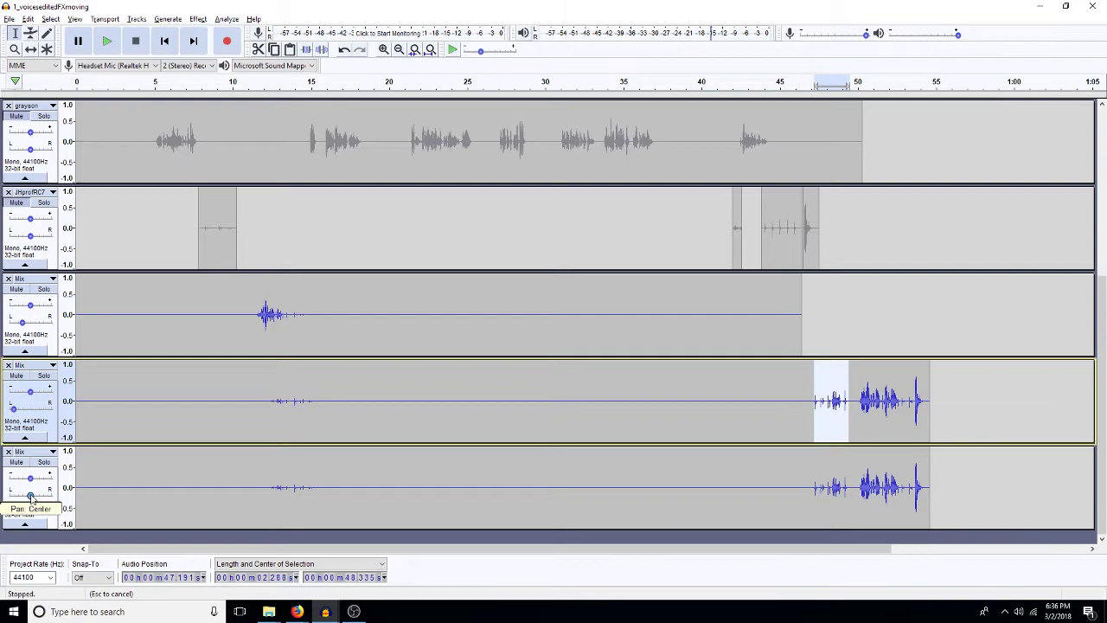
Step: Fade in the lower Mix copy from 47.23 s over 2.29 s, and delete the upper copy's audio from about 49.7 s to its end
{"action": "key", "text": "Up"}
{"action": "left_click_drag", "start_coordinate": [849, 487], "coordinate": [814, 496]}
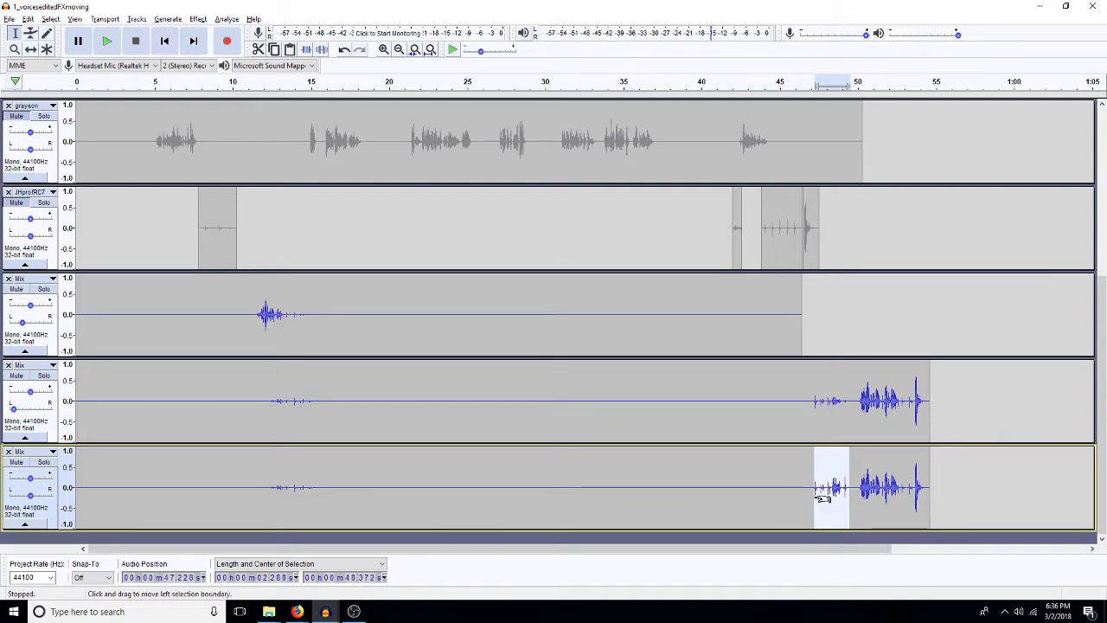
{"action": "left_click_drag", "start_coordinate": [852, 421], "coordinate": [969, 414]}
{"action": "key", "text": "Delete"}
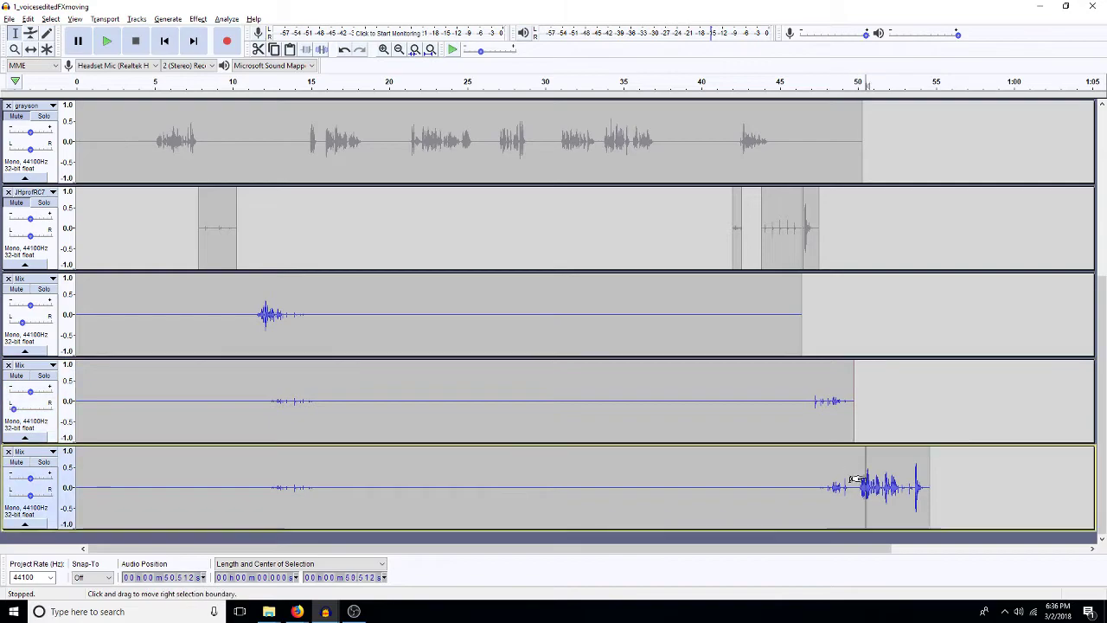
Step: Duplicate the bottom Mix track and select 2.51 s from 51.32 s in the new copy
{"action": "double_click", "coordinate": [865, 477]}
{"action": "key", "text": "ctrl+d"}
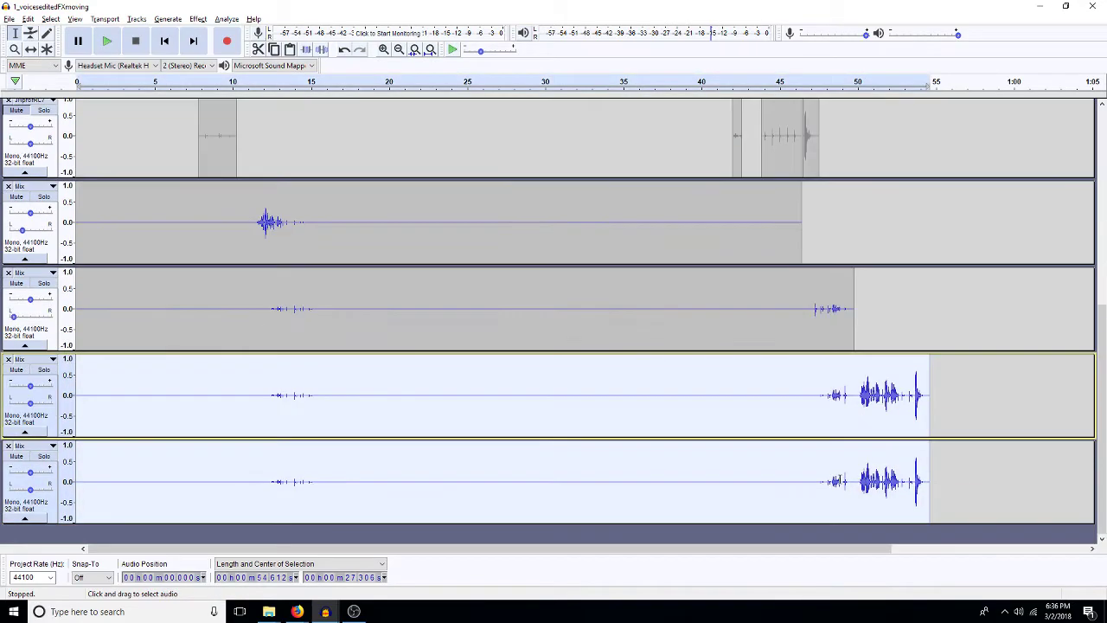
{"action": "left_click_drag", "start_coordinate": [878, 484], "coordinate": [918, 493]}
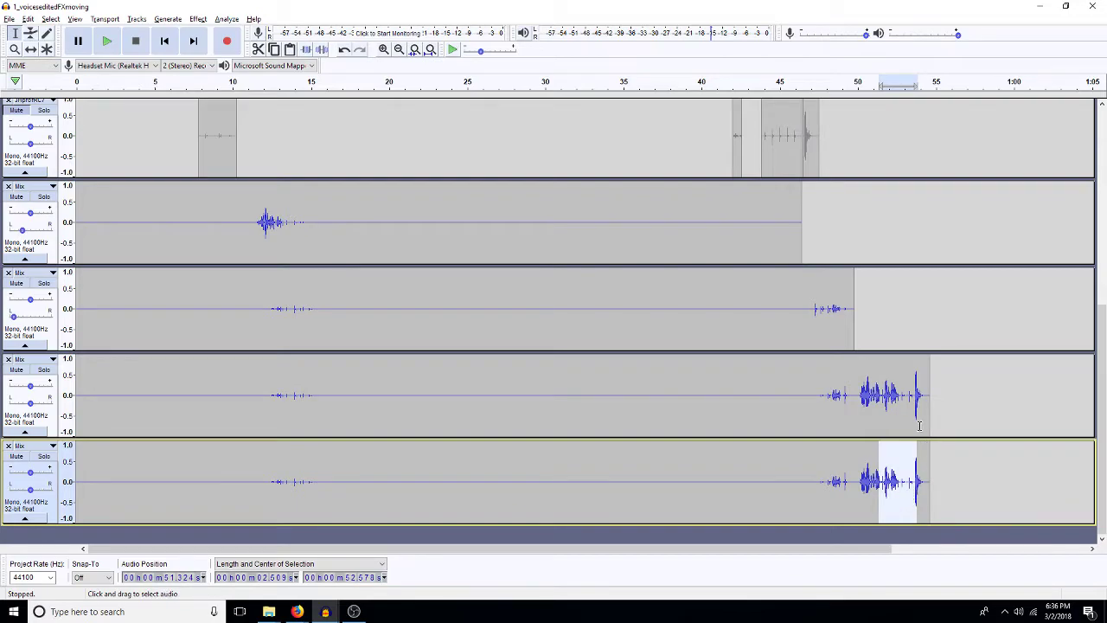
Step: In the upper of the two matching Mix tracks, fade out 2.14 s from 51.55 s and silence 0.70 s from 53.65 s
{"action": "left_click_drag", "start_coordinate": [881, 397], "coordinate": [915, 402]}
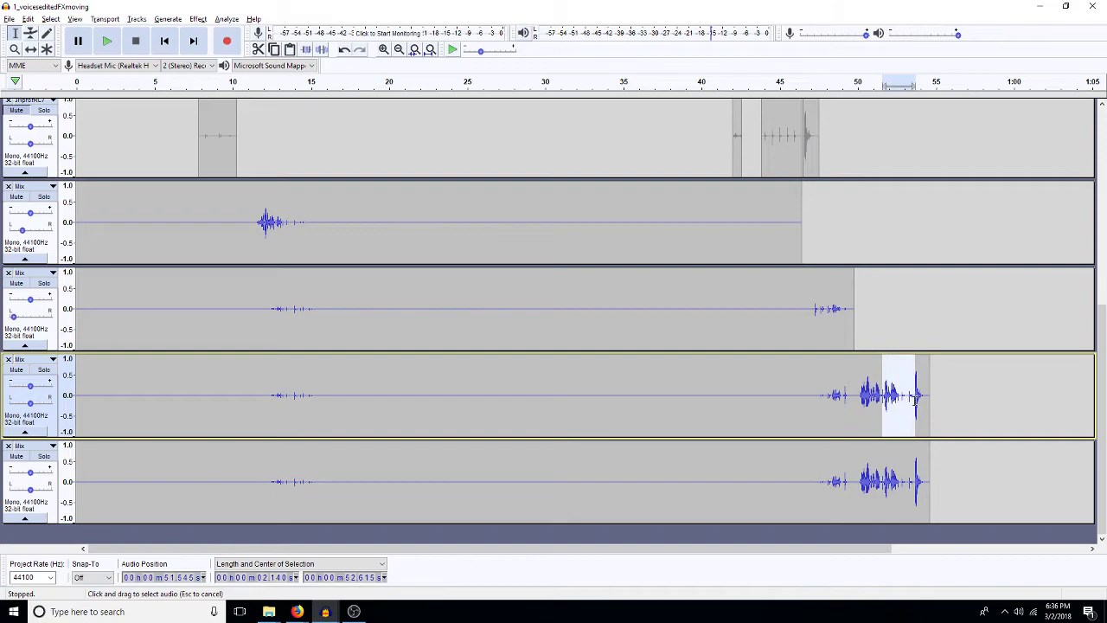
{"action": "key", "text": "shift"}
{"action": "left_click_drag", "start_coordinate": [924, 400], "coordinate": [915, 400]}
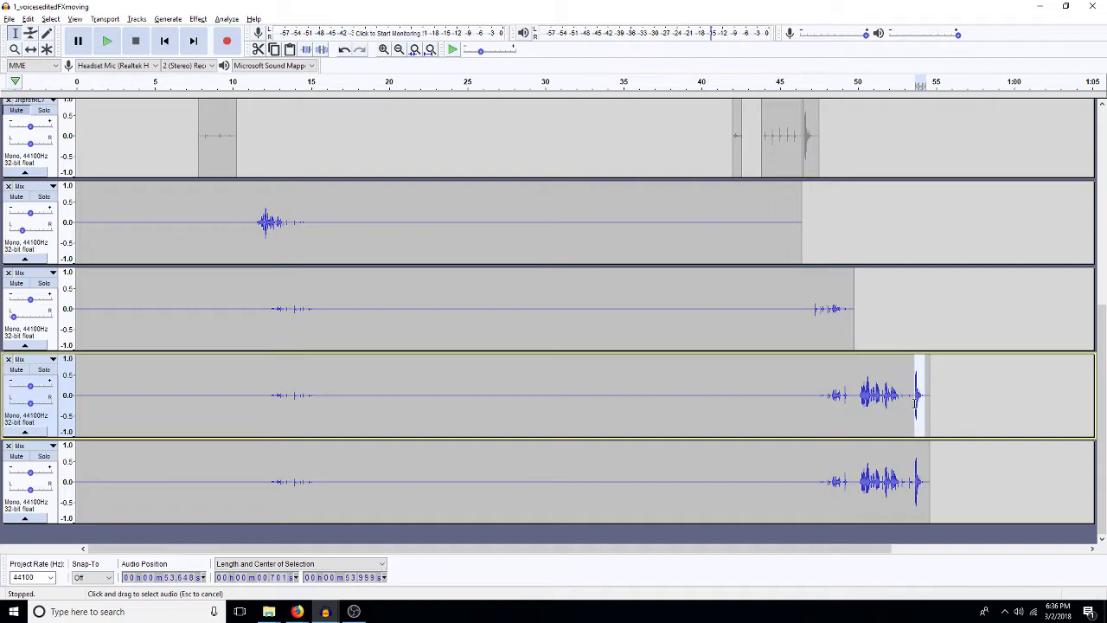
Step: Fade in the bottom Mix track from 51.25 s up to the loud hit near 53.6 s
{"action": "left_click_drag", "start_coordinate": [913, 480], "coordinate": [877, 483]}
{"action": "key", "text": "space"}
{"action": "key", "text": "Left"}
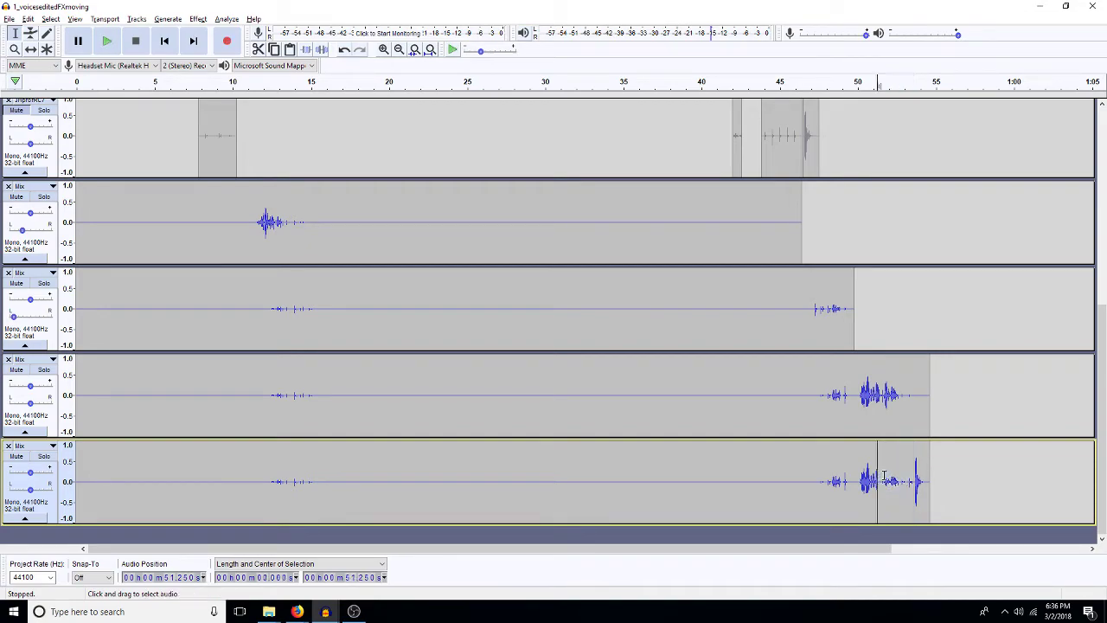
Step: Silence 4.32 s from 47.08 s in the bottom Mix track, and 6.38 s from 10.26 s in both bottom Mix tracks
{"action": "left_click_drag", "start_coordinate": [877, 474], "coordinate": [813, 471]}
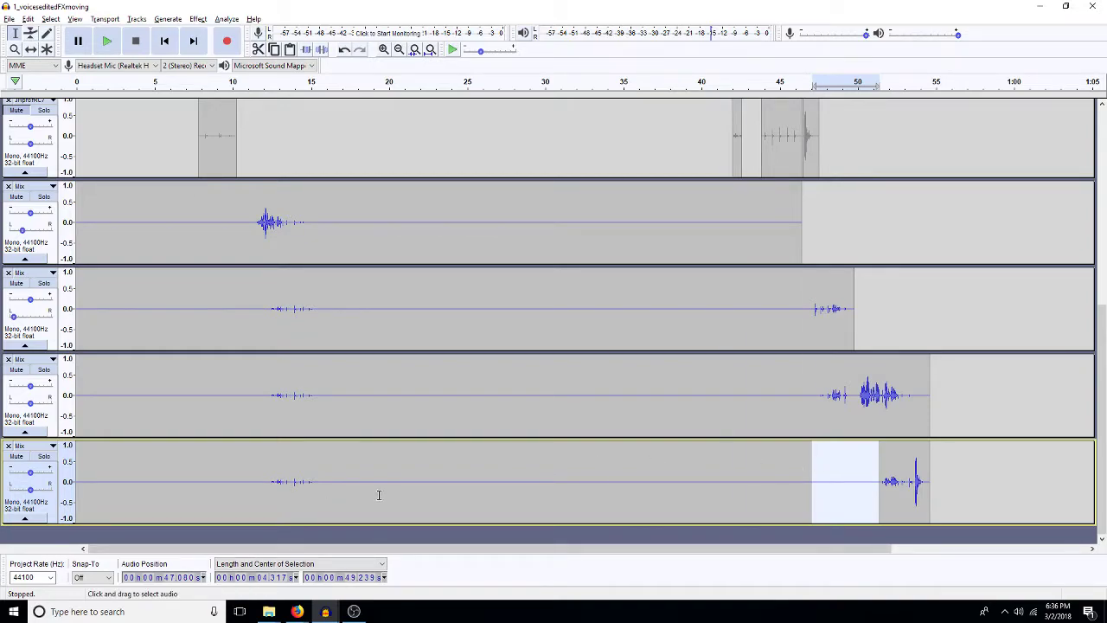
{"action": "left_click_drag", "start_coordinate": [338, 409], "coordinate": [237, 493]}
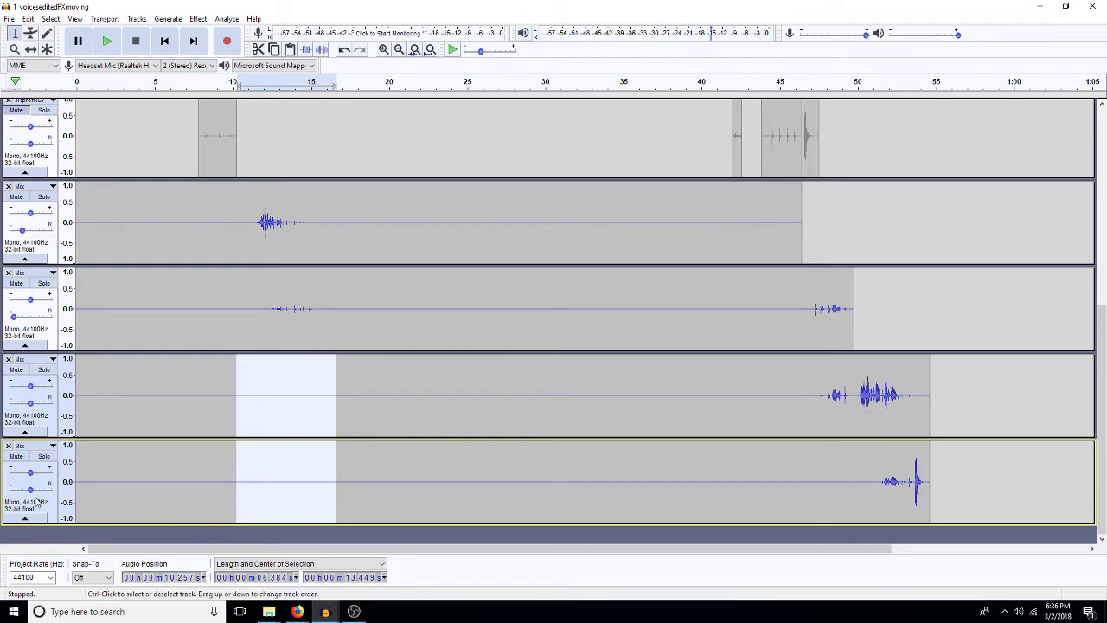
Step: Pan the upper of the two bottom Mix tracks slightly right and the lower one far right
{"action": "left_click", "coordinate": [31, 404]}
{"action": "left_click", "coordinate": [30, 491]}
{"action": "left_click_drag", "start_coordinate": [30, 490], "coordinate": [51, 504]}
{"action": "left_click", "coordinate": [336, 432]}
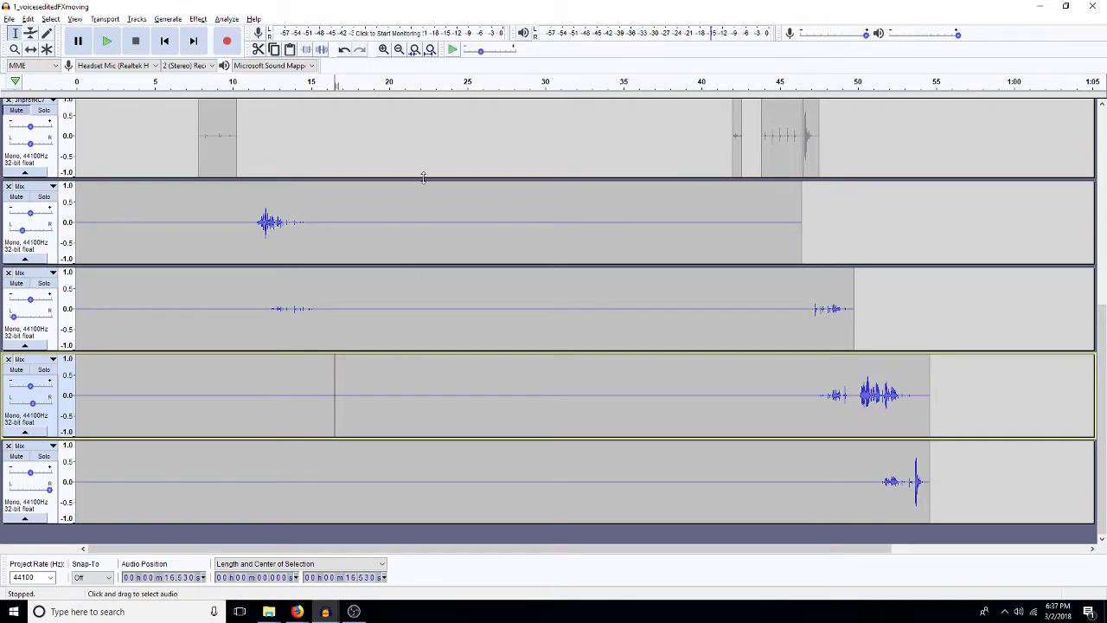
Step: Mix the grayson track with the JHprofRC7 effects track below it into a new track, and pan the result far right
{"action": "scroll", "coordinate": [800, 266], "scroll_direction": "up", "scroll_amount": 3}
{"action": "scroll", "coordinate": [800, 266], "scroll_direction": "up", "scroll_amount": 6}
{"action": "double_click", "coordinate": [665, 370]}
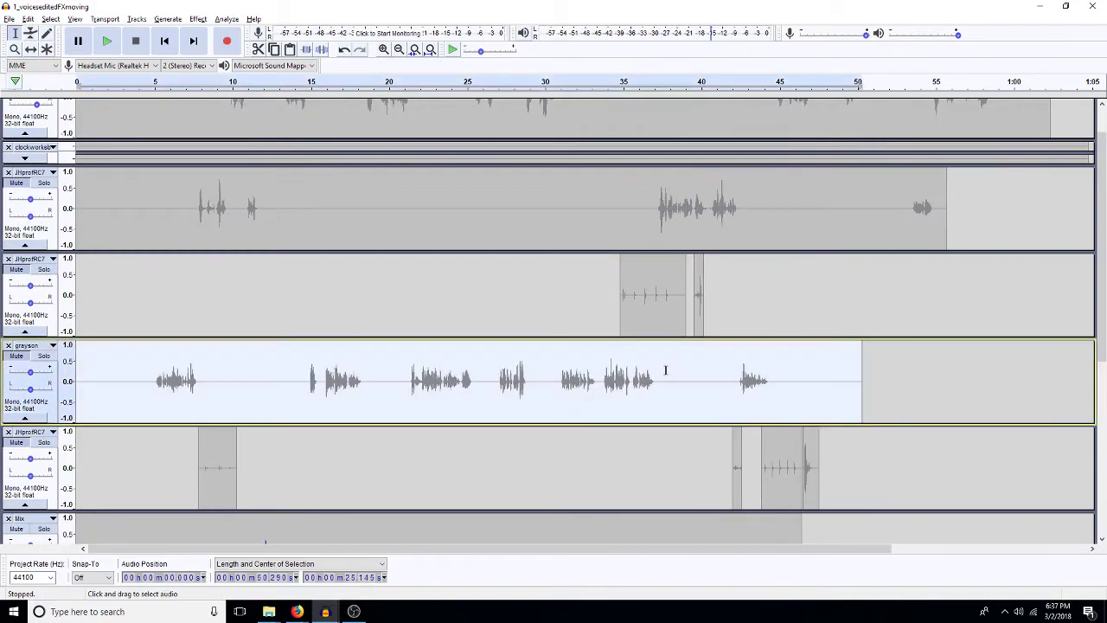
{"action": "key", "text": "shift+Down"}
{"action": "key", "text": "ctrl+shift+m"}
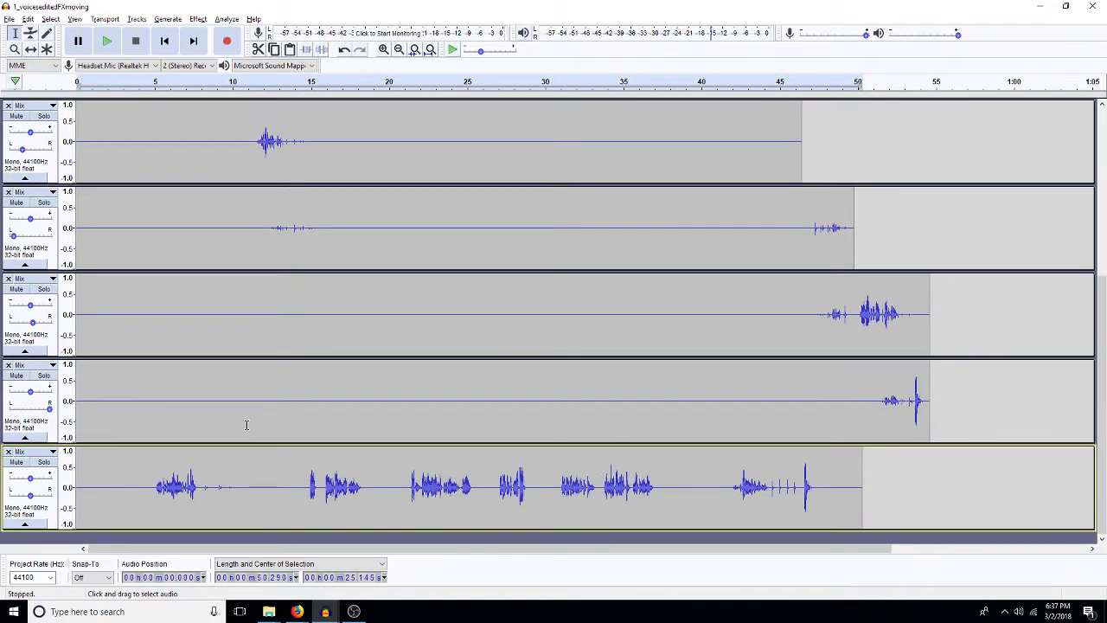
{"action": "left_click_drag", "start_coordinate": [30, 495], "coordinate": [50, 497]}
Step: Duplicate the new grayson mix track and pan the copy partly right
{"action": "left_click", "coordinate": [113, 500]}
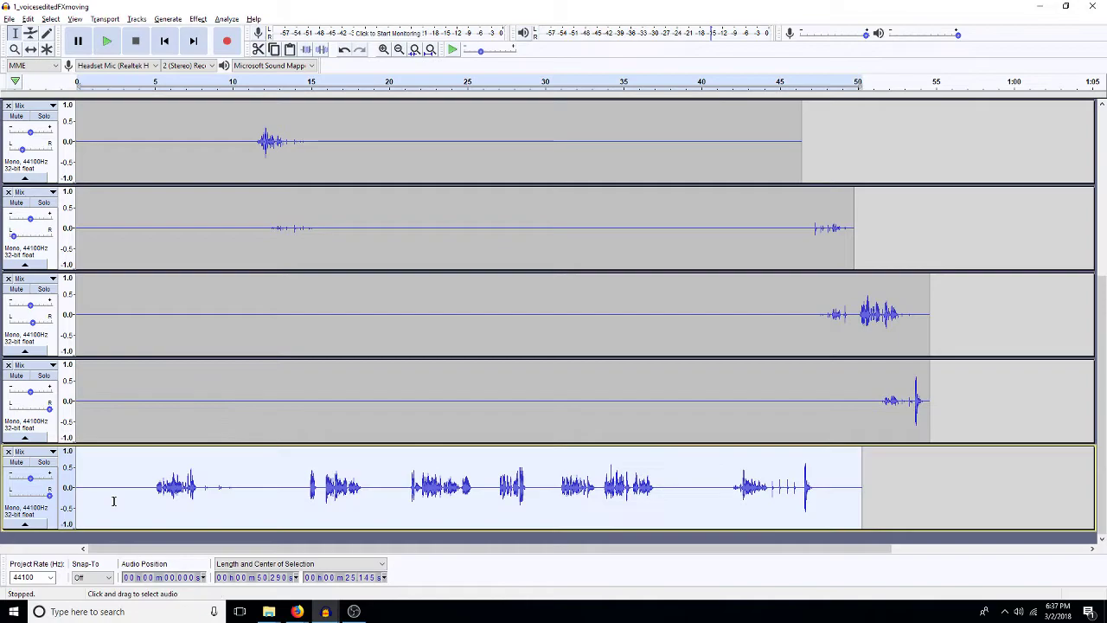
{"action": "key", "text": "ctrl+d"}
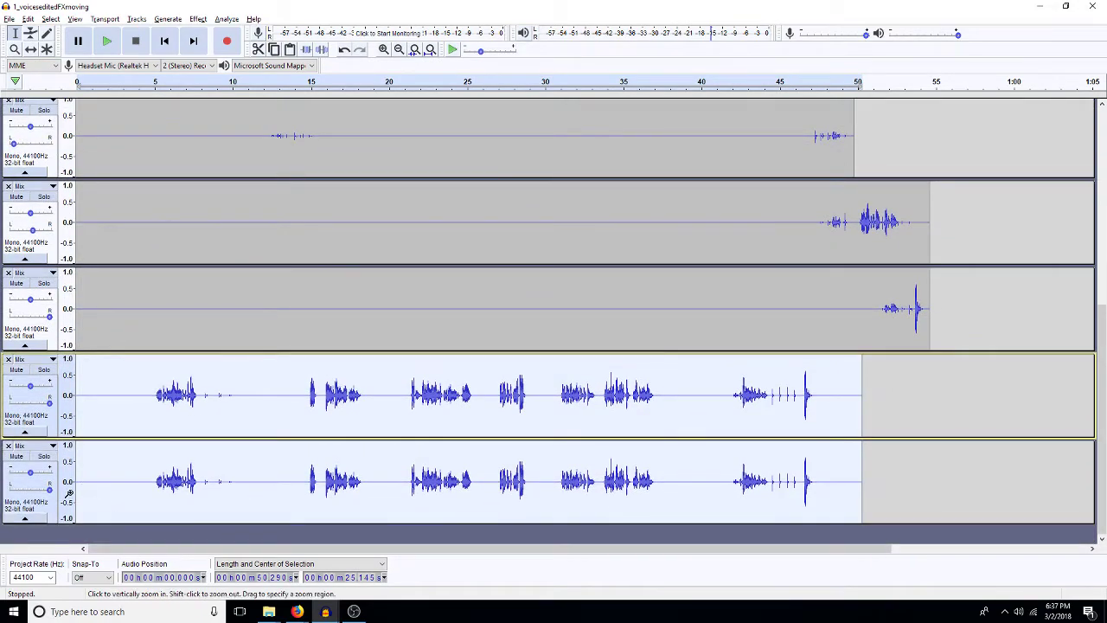
{"action": "left_click_drag", "start_coordinate": [50, 490], "coordinate": [37, 490]}
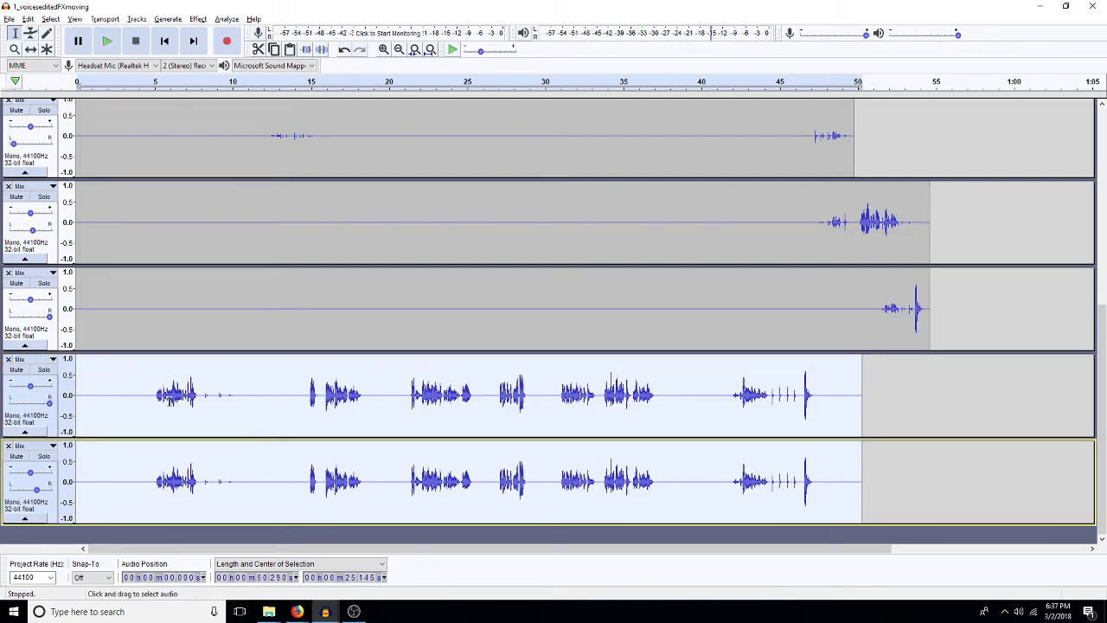
Step: Fade out the upper grayson mix from 6.68 s over 3.40 s, and fade in the lower copy from 7.01 s over 3.36 s
{"action": "left_click_drag", "start_coordinate": [180, 396], "coordinate": [234, 417]}
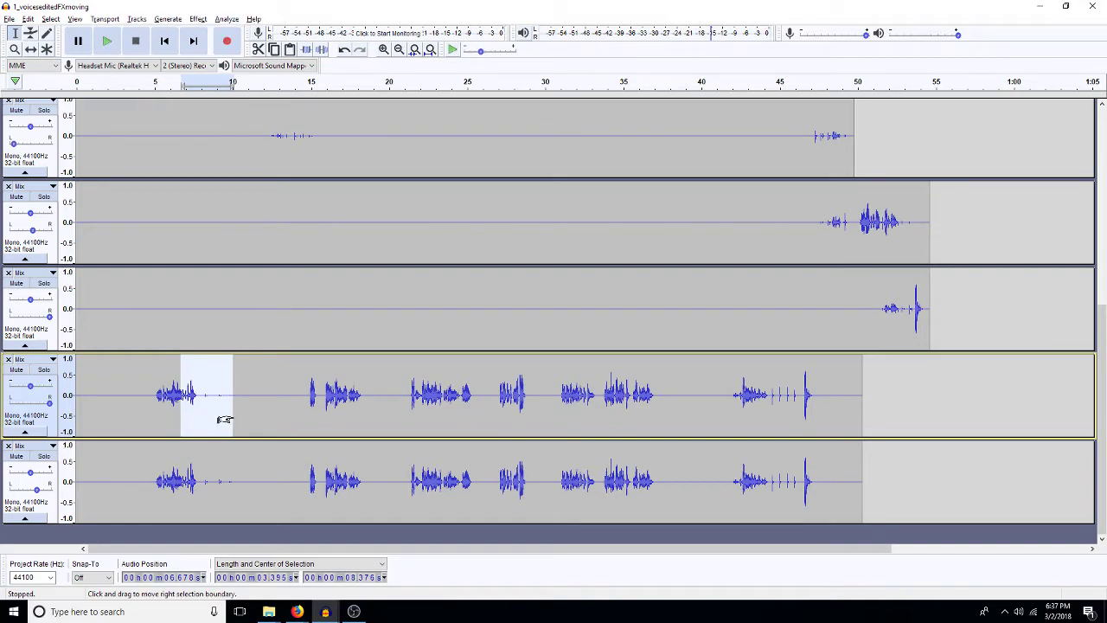
{"action": "left_click", "coordinate": [238, 486]}
{"action": "left_click_drag", "start_coordinate": [236, 486], "coordinate": [186, 493]}
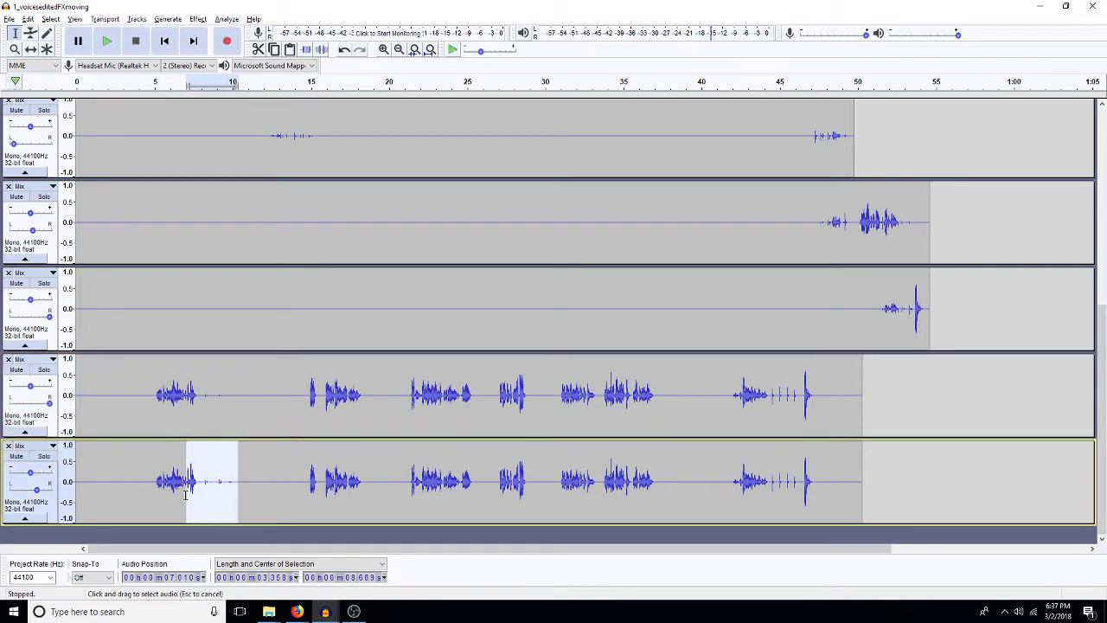
Step: Silence 2.47 s from 4.54 s in the lower Mix, and 22.91 s from 14.46 s plus 2.33 s from 41.62 s in the upper Mix
{"action": "left_click", "coordinate": [185, 497]}
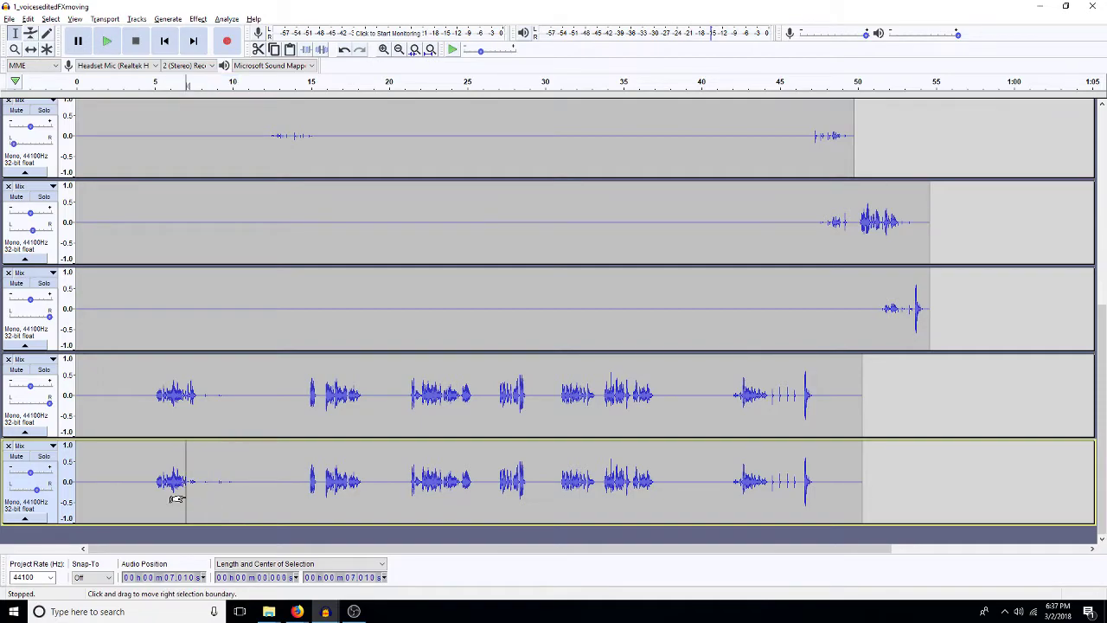
{"action": "left_click_drag", "start_coordinate": [177, 498], "coordinate": [149, 498]}
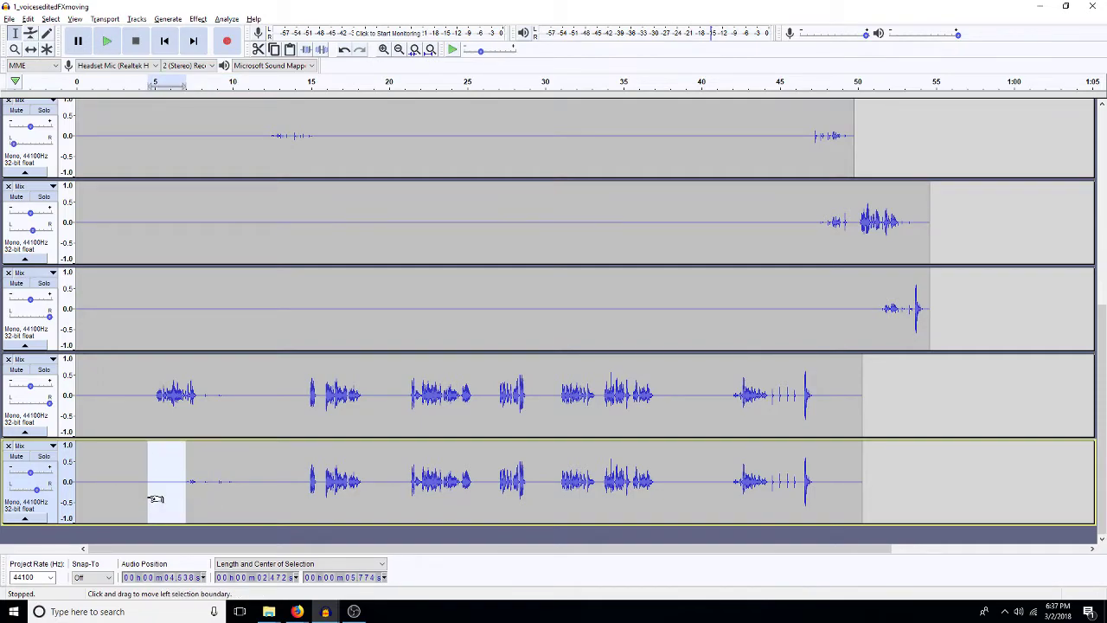
{"action": "left_click_drag", "start_coordinate": [303, 394], "coordinate": [659, 417]}
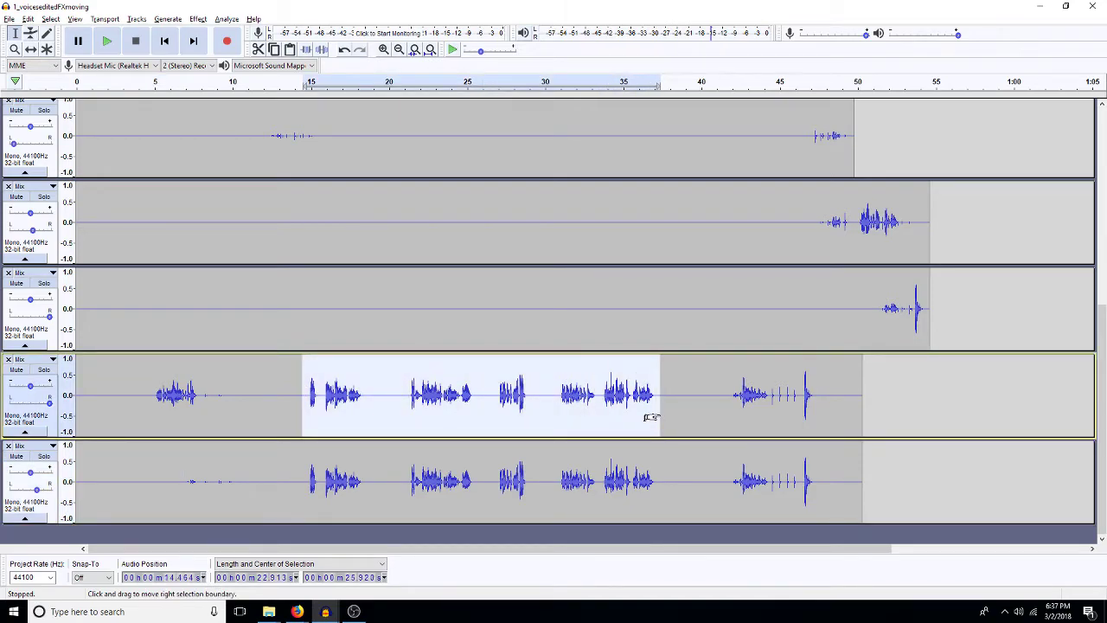
{"action": "key", "text": "ctrl+l"}
{"action": "left_click_drag", "start_coordinate": [728, 398], "coordinate": [762, 412]}
{"action": "key", "text": "ctrl+l"}
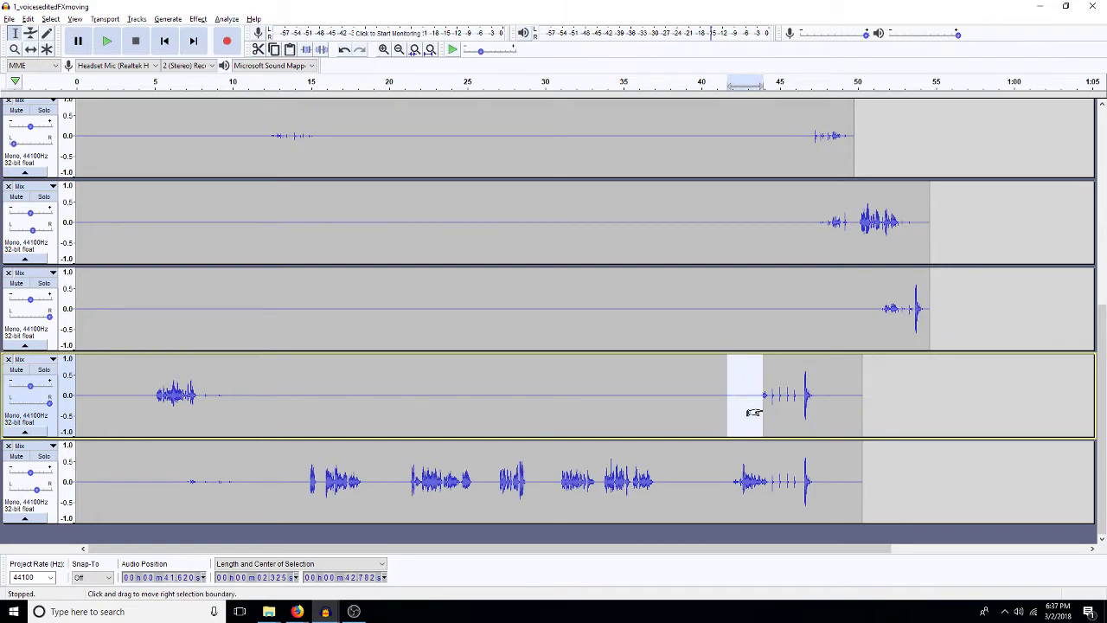
Step: Fade in 2.56 s from 43.87 s in the upper Mix; in the lower, silence 1.07 s from 46.56 s and fade out 2.63 s from 43.80 s
{"action": "left_click_drag", "start_coordinate": [802, 401], "coordinate": [762, 404]}
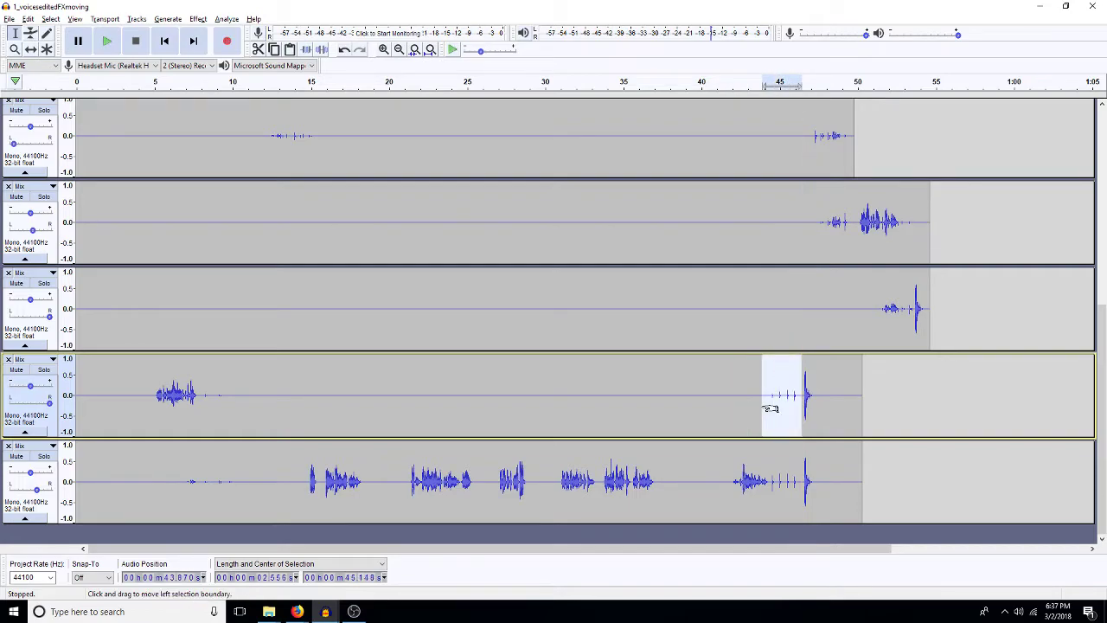
{"action": "left_click_drag", "start_coordinate": [803, 481], "coordinate": [820, 486]}
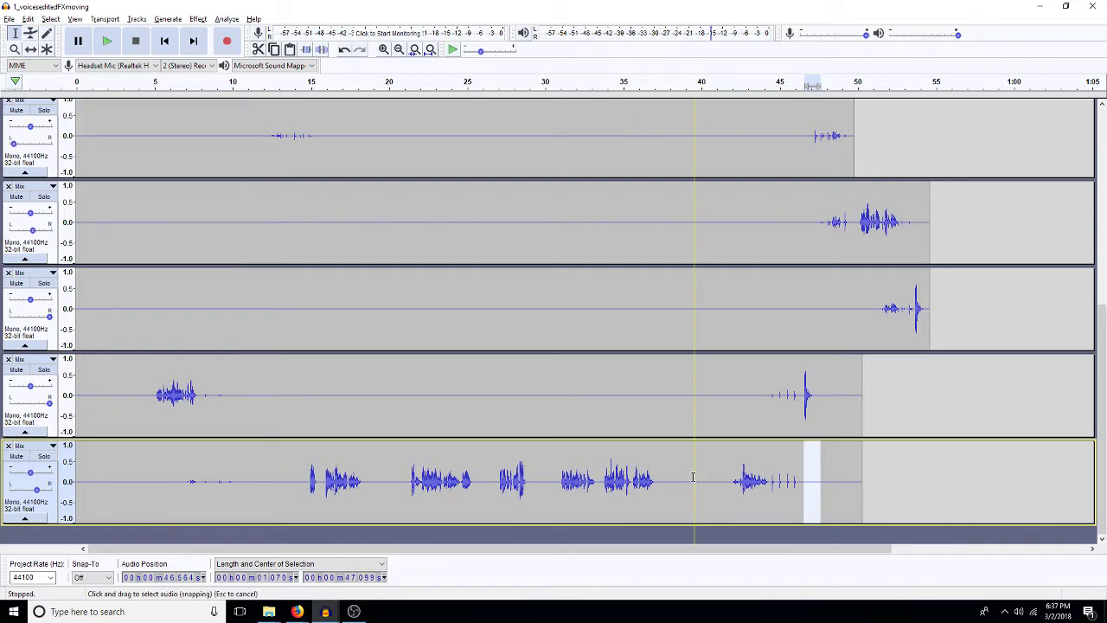
{"action": "left_click_drag", "start_coordinate": [761, 482], "coordinate": [793, 499]}
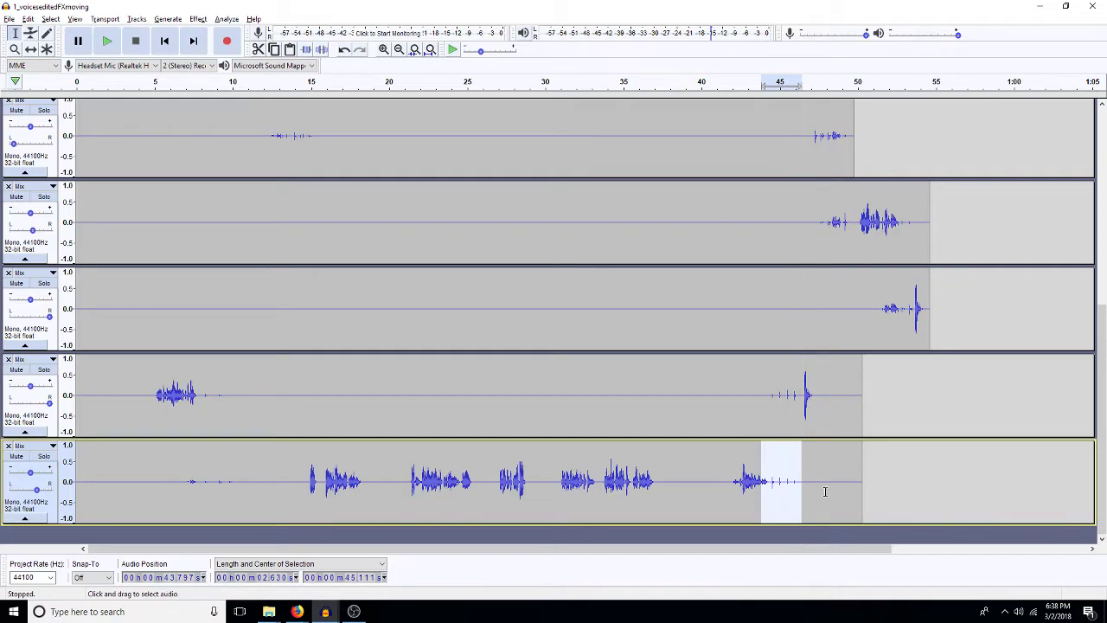
Step: Select the muted JHprofRC7 voice track together with the JHprofRC7 effects track directly below it
{"action": "left_click", "coordinate": [722, 405]}
{"action": "scroll", "coordinate": [722, 405], "scroll_direction": "up", "scroll_amount": 5}
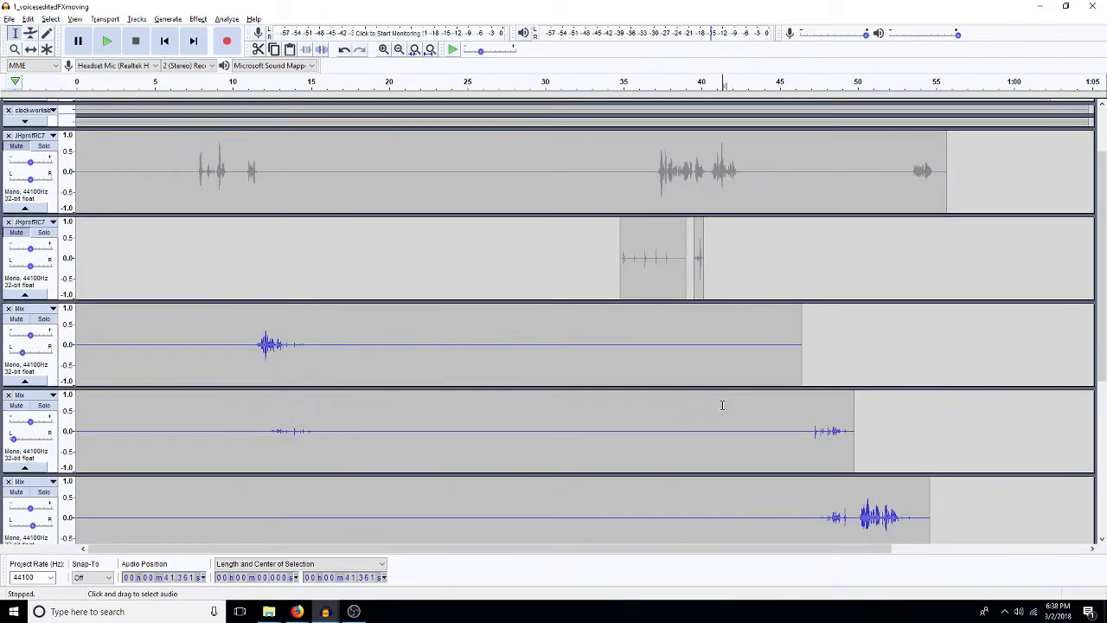
{"action": "scroll", "coordinate": [722, 405], "scroll_direction": "down", "scroll_amount": 5}
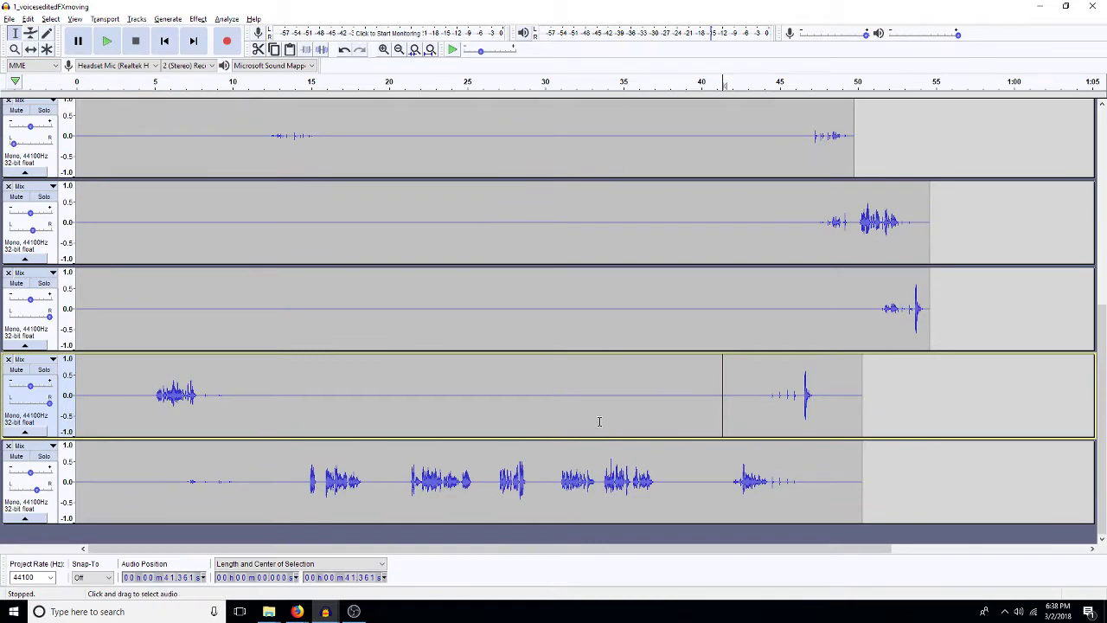
{"action": "scroll", "coordinate": [554, 199], "scroll_direction": "up", "scroll_amount": 5}
{"action": "left_click", "coordinate": [554, 204]}
{"action": "scroll", "coordinate": [536, 225], "scroll_direction": "up", "scroll_amount": 5}
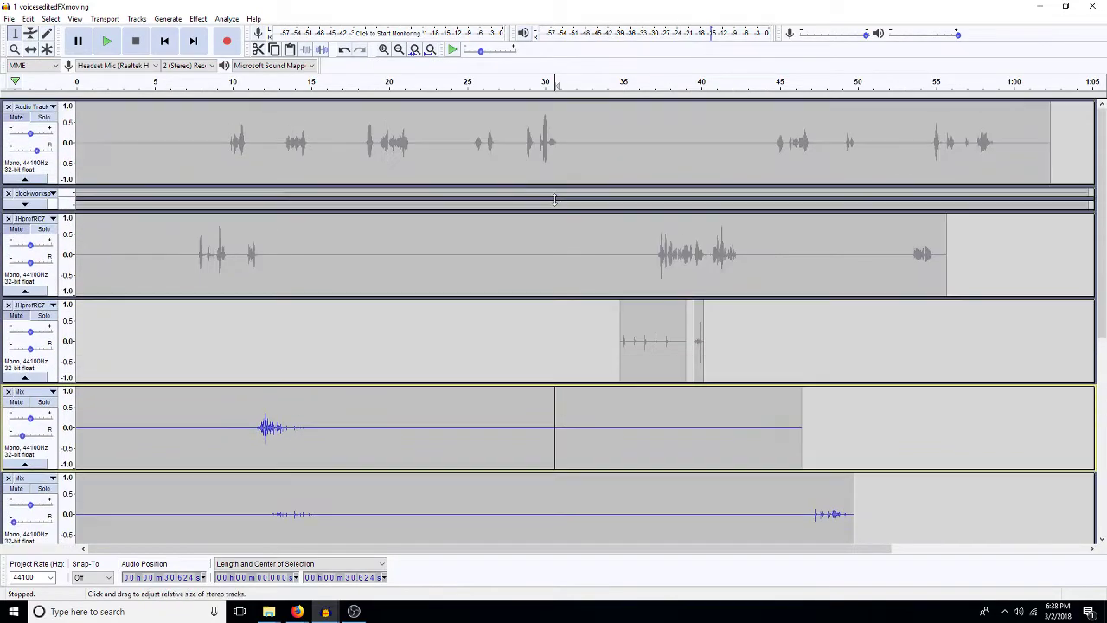
{"action": "double_click", "coordinate": [530, 252]}
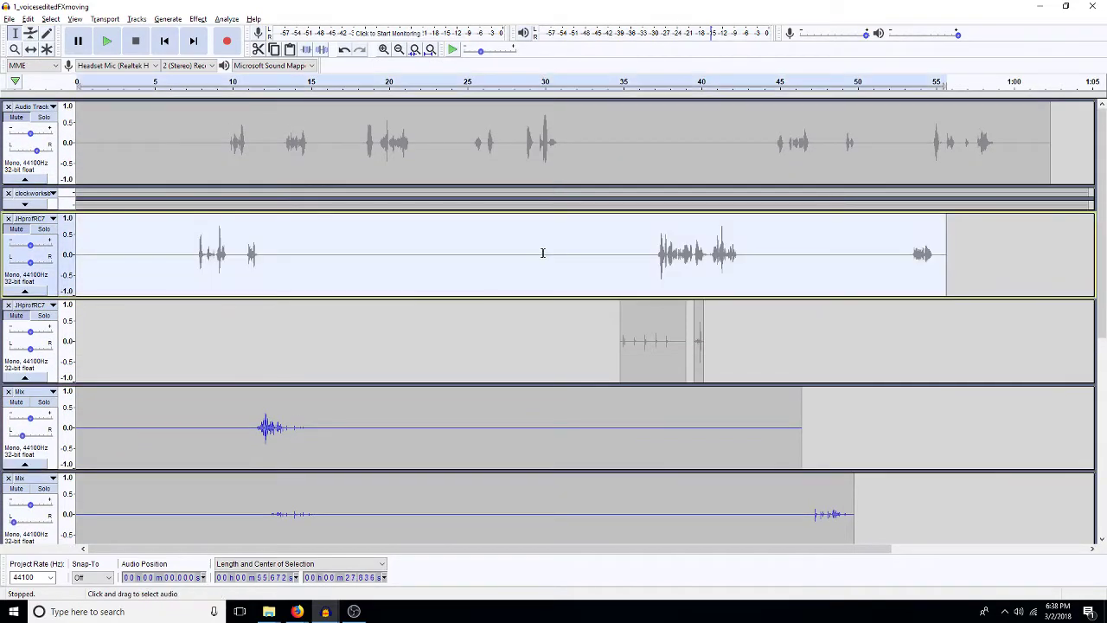
{"action": "key", "text": "shift+Down"}
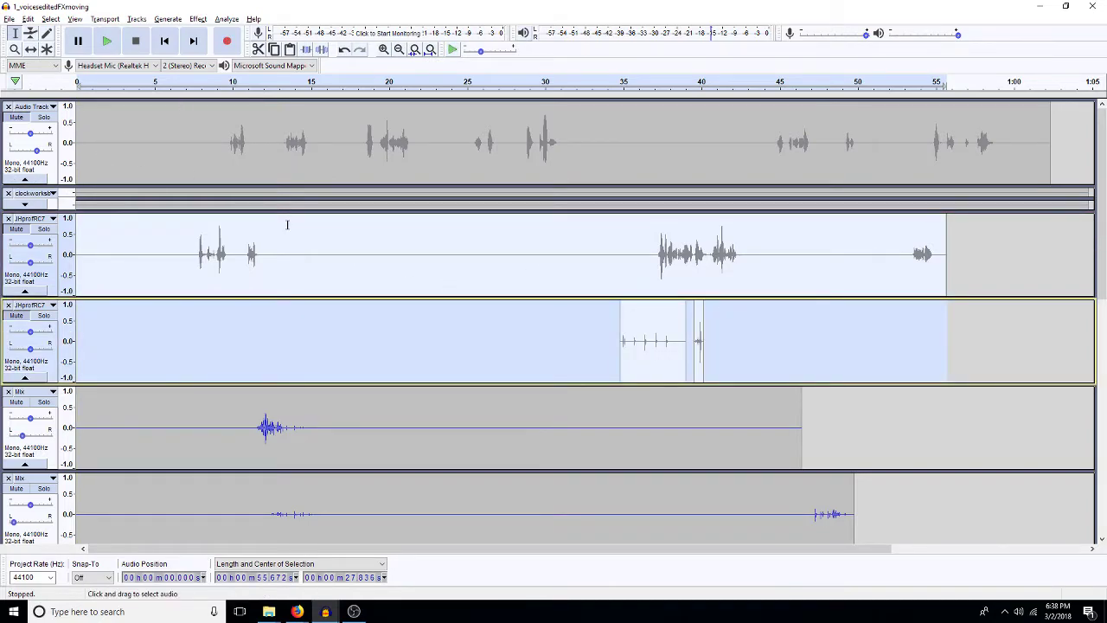
Step: Try to mix the two selected JHprofRC7 tracks into a new track, undoing and redoing the mix to compare
{"action": "key", "text": "ctrl+shift+m"}
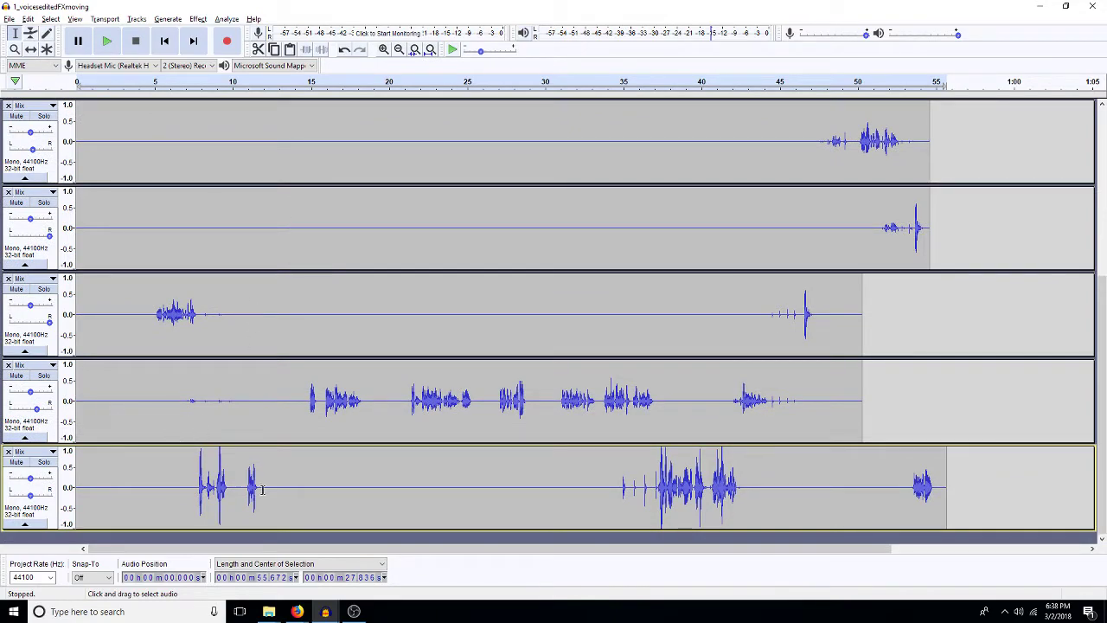
{"action": "key", "text": "ctrl+z"}
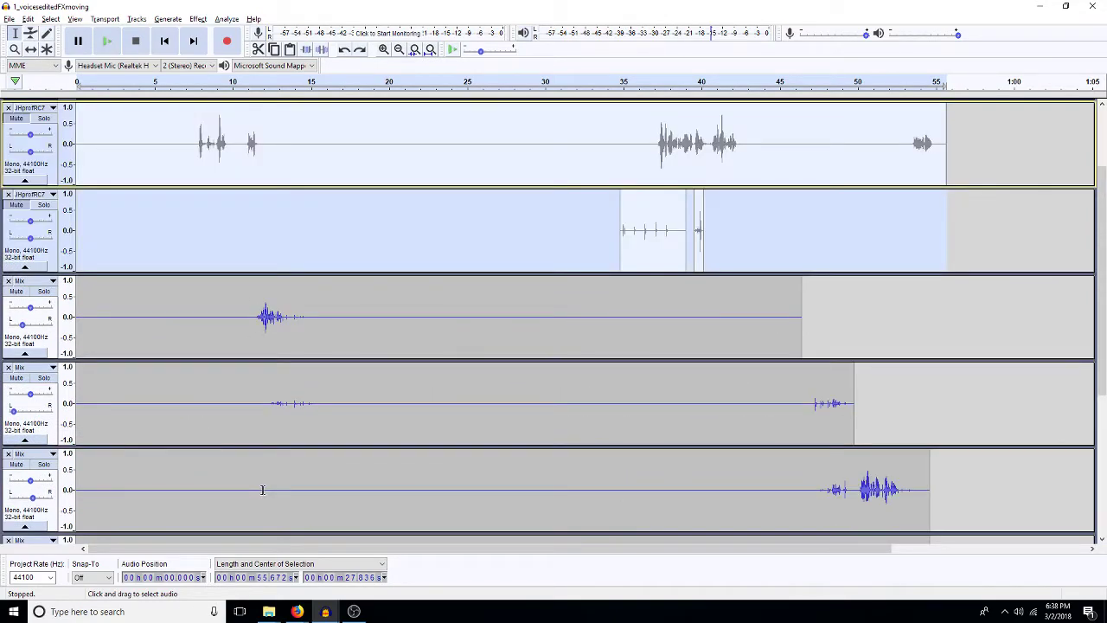
{"action": "key", "text": "ctrl+y"}
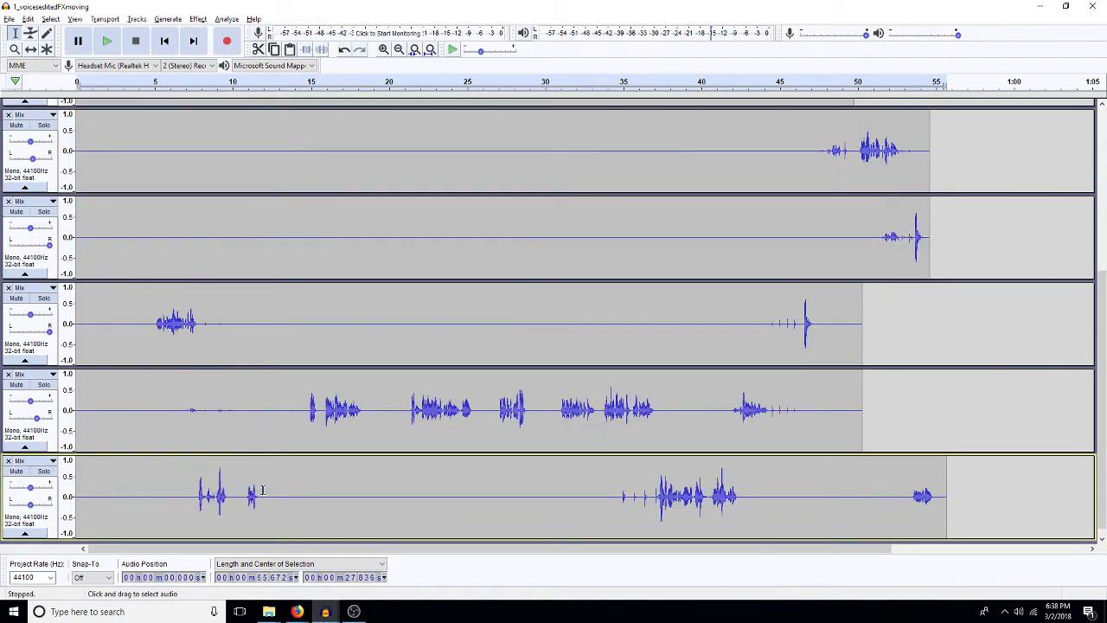
{"action": "scroll", "coordinate": [263, 490], "scroll_direction": "down", "scroll_amount": 1}
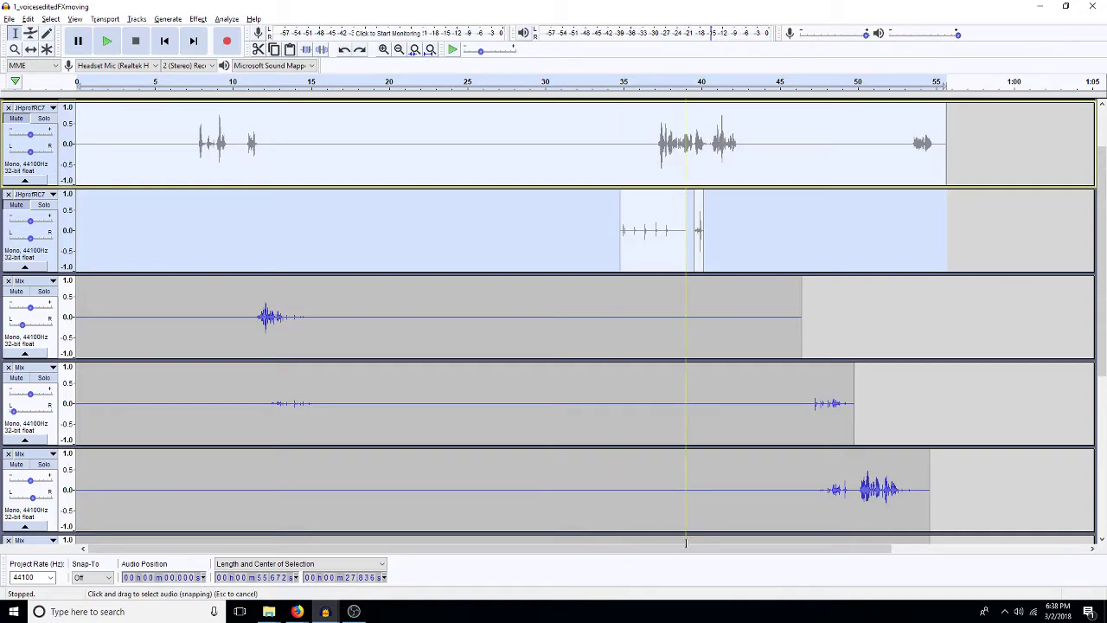
Step: Duplicate the two selected JHprofRC7 tracks below the Mix tracks
{"action": "scroll", "coordinate": [686, 542], "scroll_direction": "up", "scroll_amount": 3}
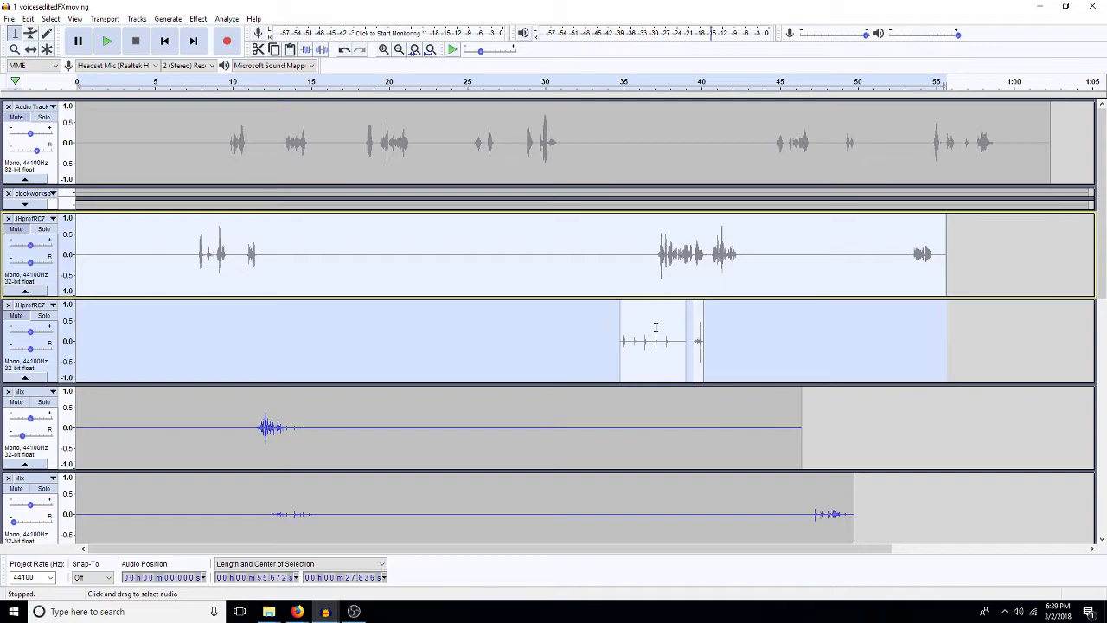
{"action": "scroll", "coordinate": [655, 327], "scroll_direction": "down", "scroll_amount": 10}
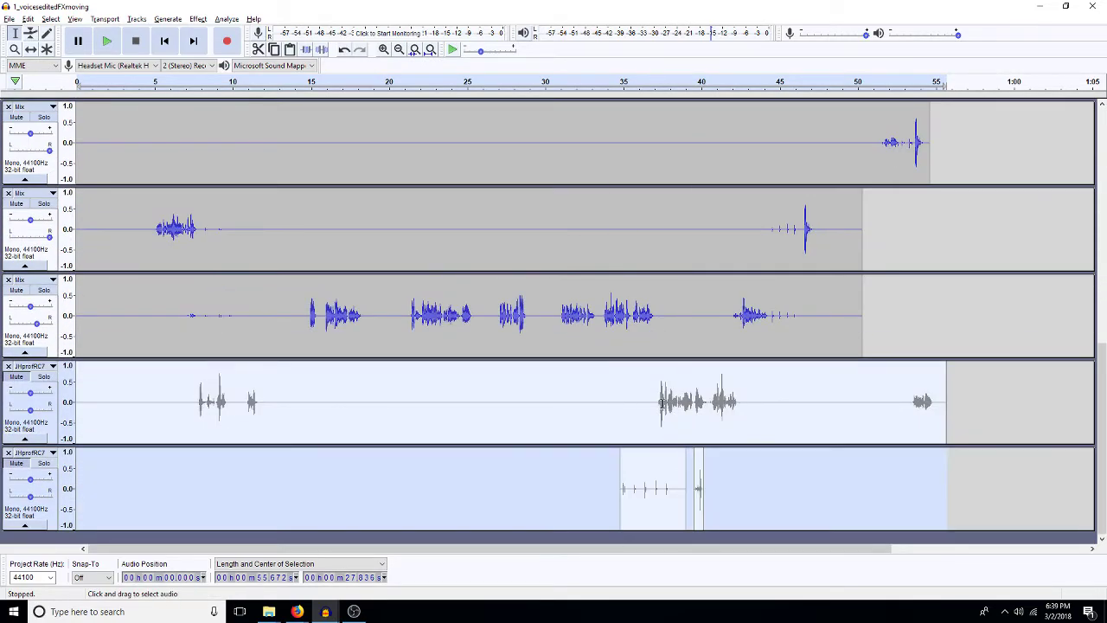
Step: Mix the JHprofRC7 voice and effects tracks into a single Mix track, undoing the mix made together with their duplicates
{"action": "scroll", "coordinate": [773, 207], "scroll_direction": "up", "scroll_amount": 10}
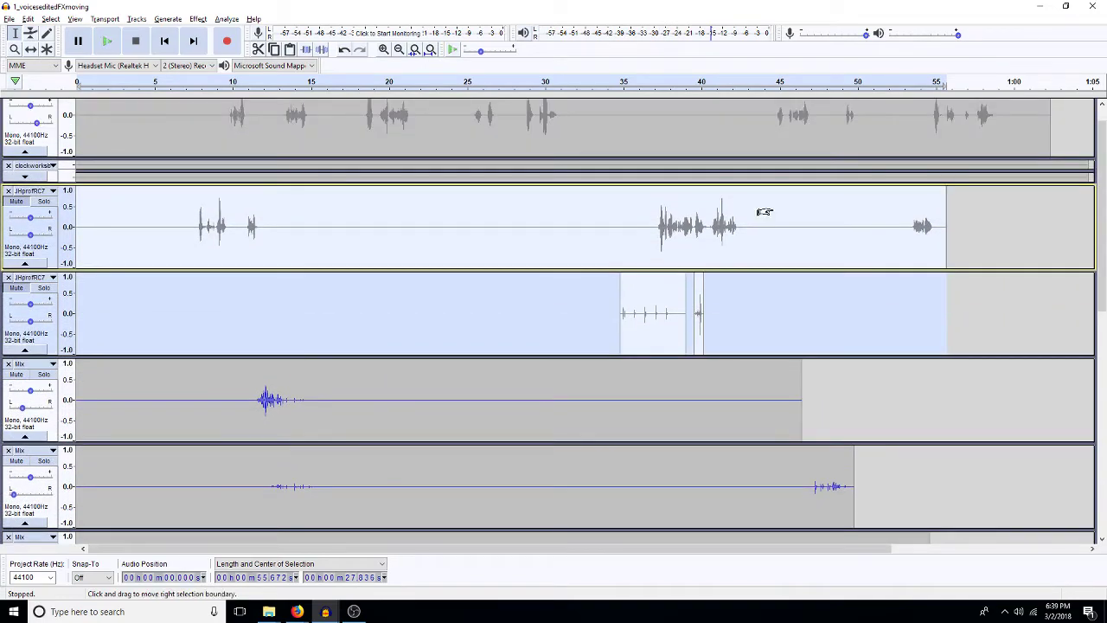
{"action": "scroll", "coordinate": [769, 209], "scroll_direction": "down", "scroll_amount": 10}
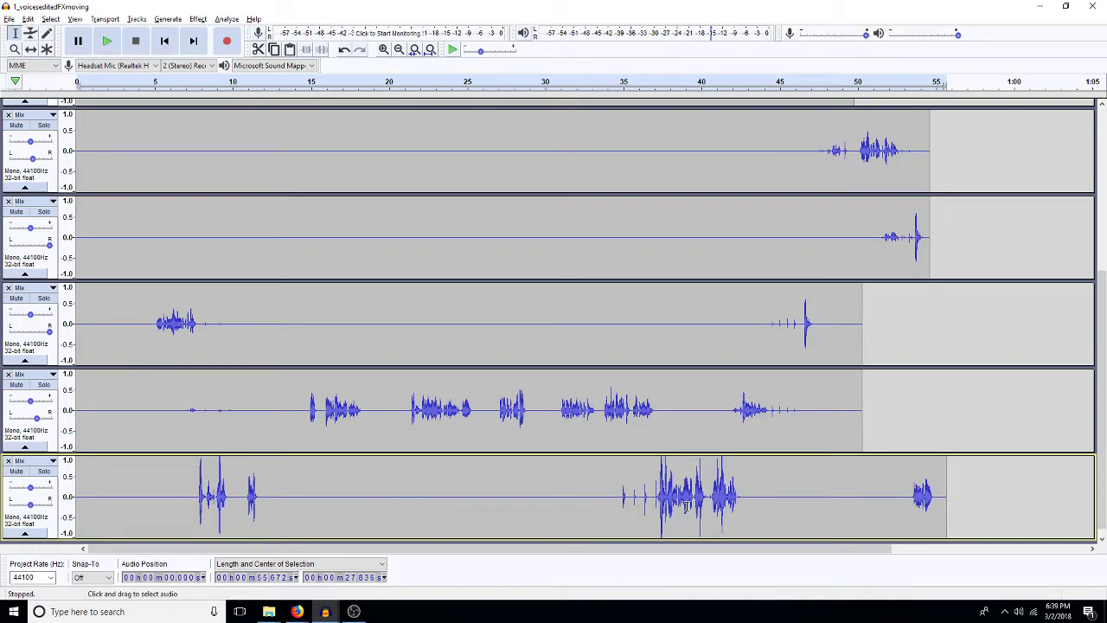
{"action": "key", "text": "Up"}
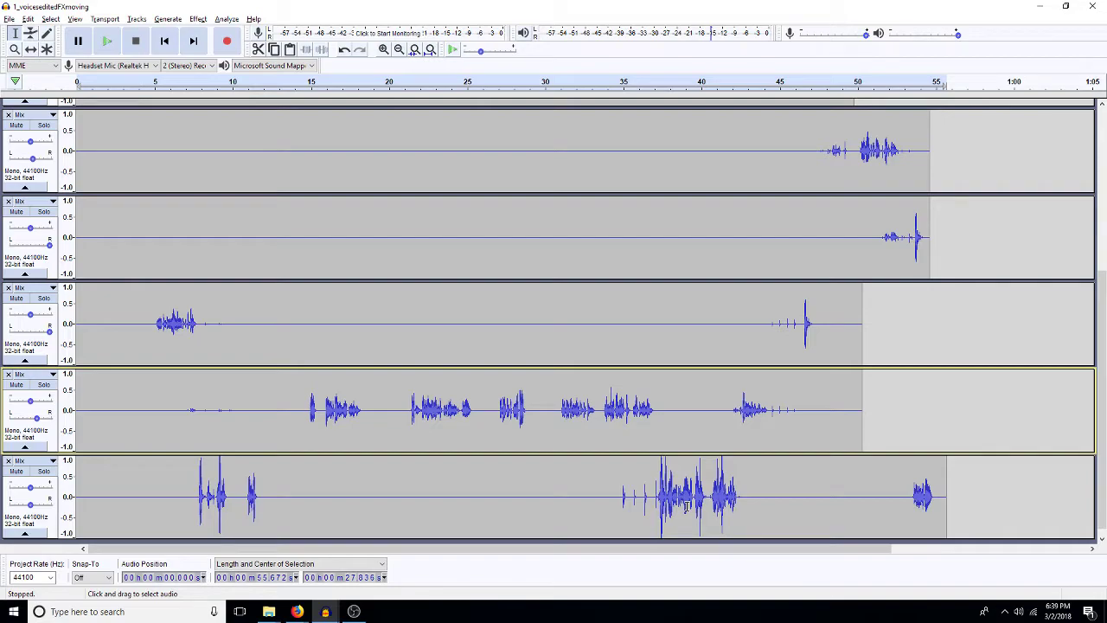
{"action": "scroll", "coordinate": [686, 506], "scroll_direction": "up", "scroll_amount": 5}
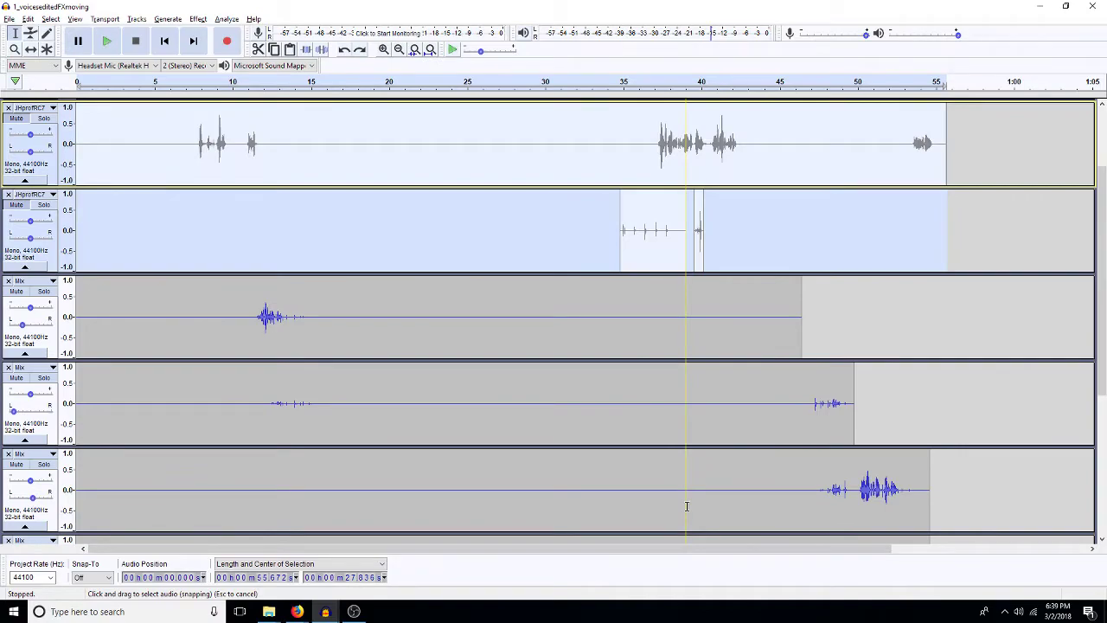
{"action": "key", "text": "ctrl+shift+m"}
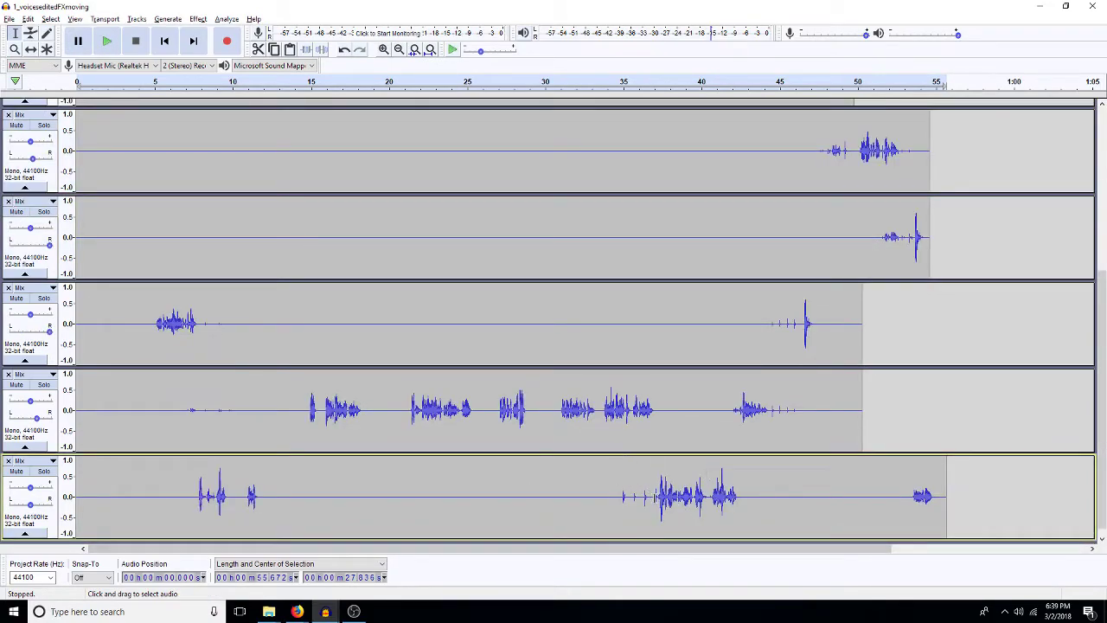
Step: Pan the new JHprofRC7 Mix track partly left and duplicate the whole track
{"action": "scroll", "coordinate": [731, 495], "scroll_direction": "down", "scroll_amount": 1}
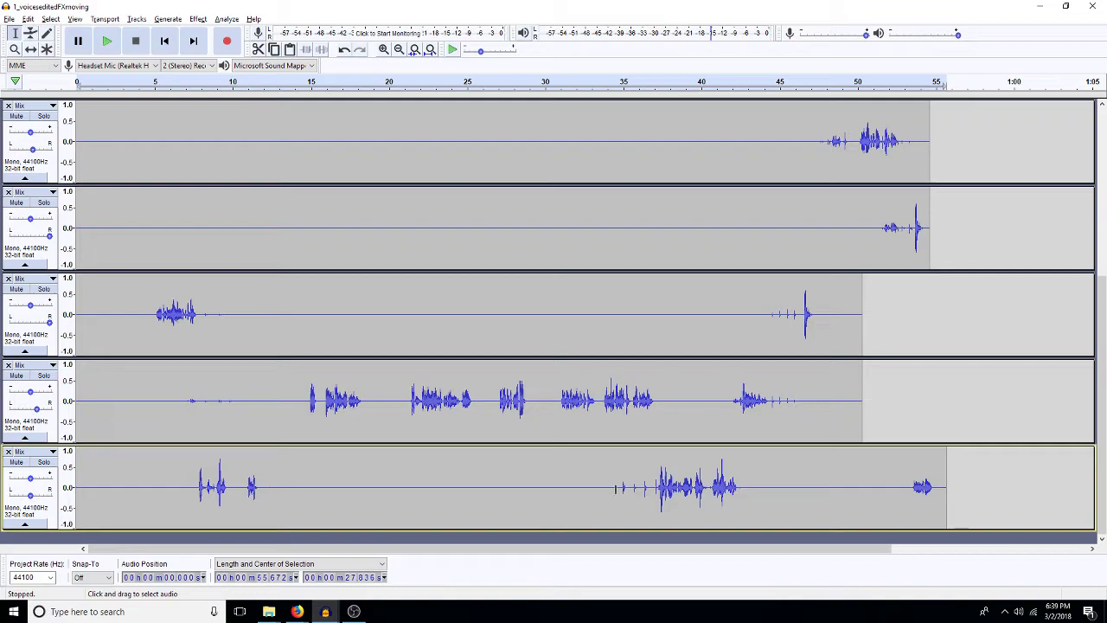
{"action": "left_click_drag", "start_coordinate": [30, 495], "coordinate": [21, 495]}
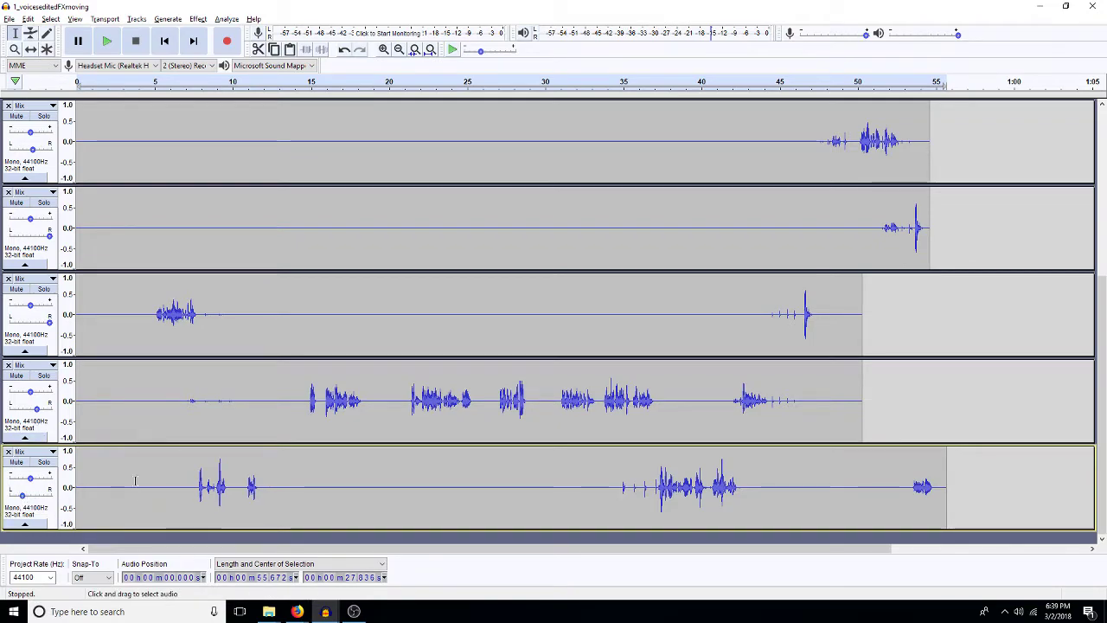
{"action": "double_click", "coordinate": [401, 457]}
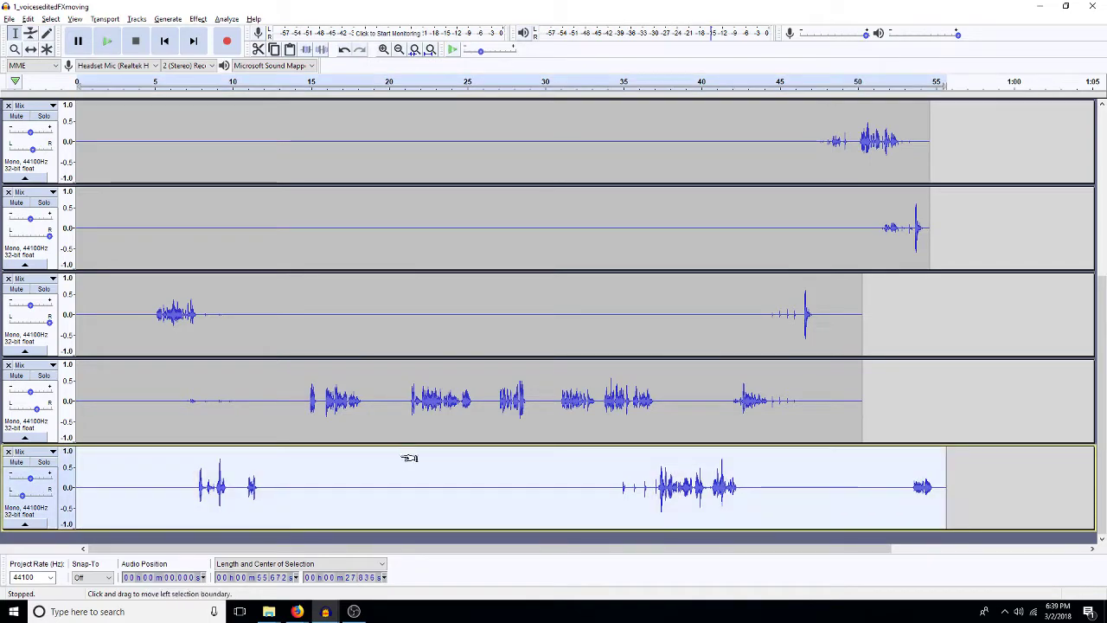
{"action": "key", "text": "ctrl+d"}
Step: Silence 7.896 s from 5.276 s in the duplicated Mix and delete 4.096 s from 52.836 s in the original above it
{"action": "scroll", "coordinate": [401, 456], "scroll_direction": "down", "scroll_amount": 3}
{"action": "left_click_drag", "start_coordinate": [159, 475], "coordinate": [280, 500]}
{"action": "key", "text": "ctrl+l"}
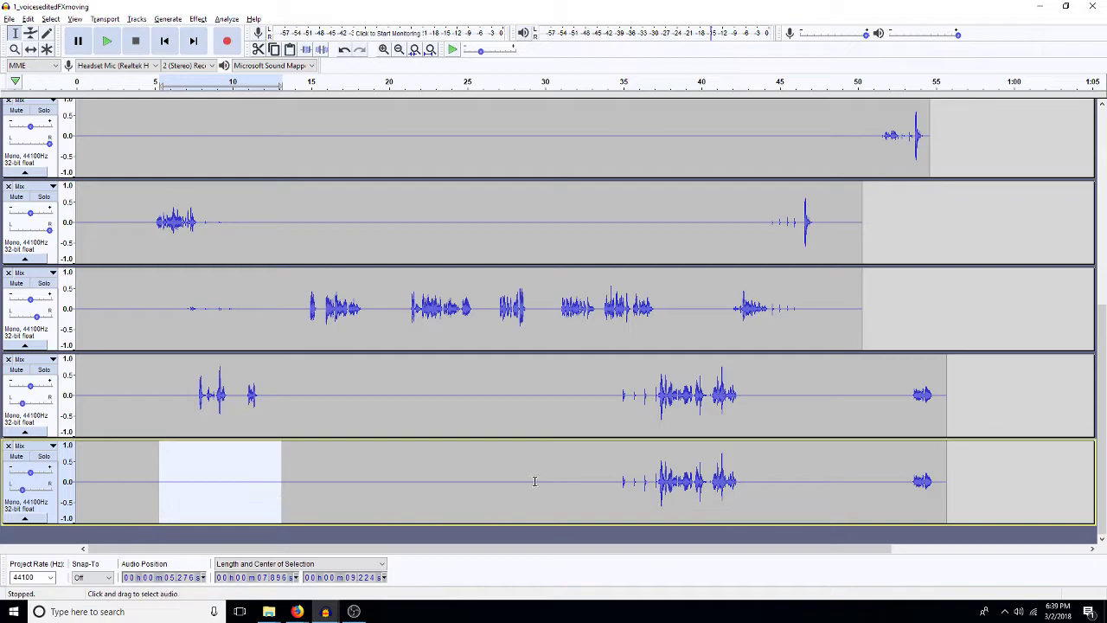
{"action": "left_click_drag", "start_coordinate": [902, 406], "coordinate": [966, 412]}
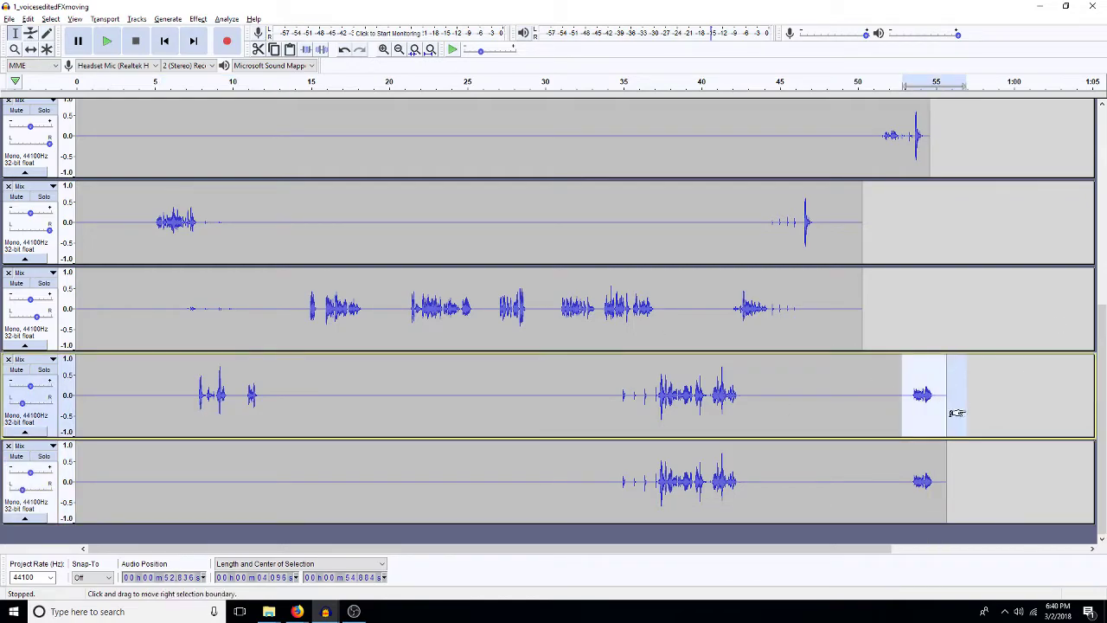
{"action": "key", "text": "Delete"}
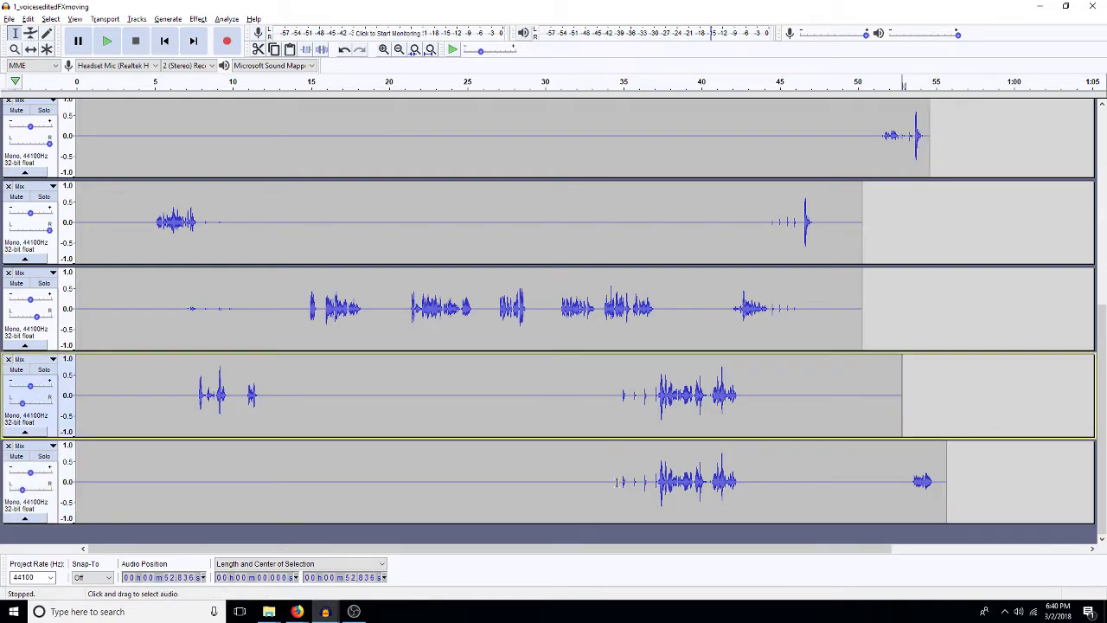
Step: In the upper of the two Mix copies, fade out 3.062 s from 34.794 s and silence 8.607 s from 37.819 s
{"action": "left_click_drag", "start_coordinate": [619, 395], "coordinate": [667, 406]}
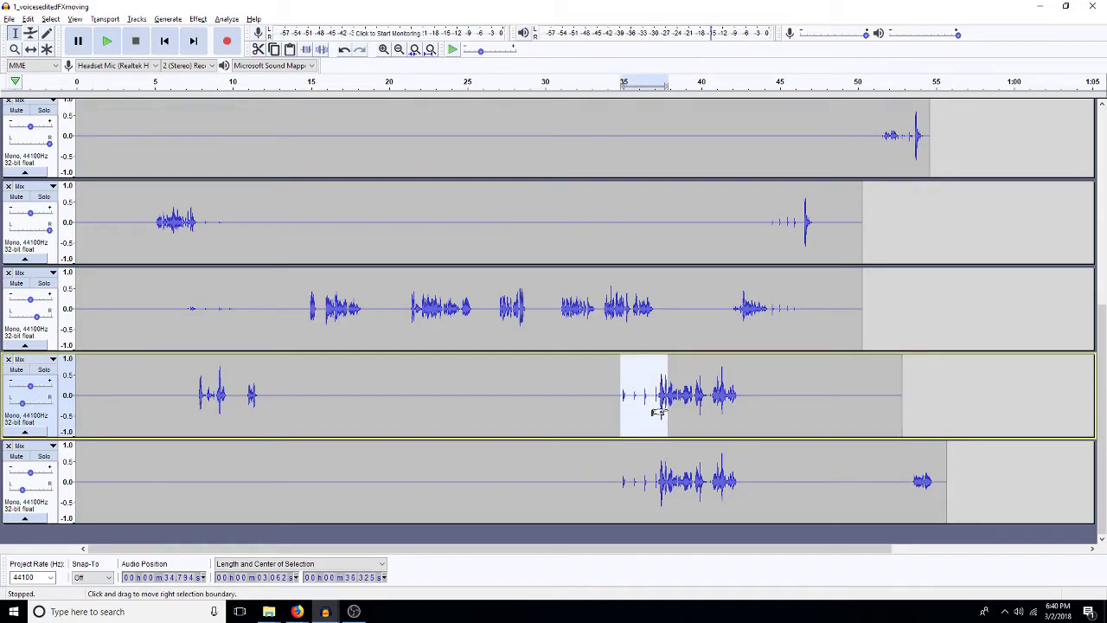
{"action": "left_click_drag", "start_coordinate": [803, 421], "coordinate": [669, 423]}
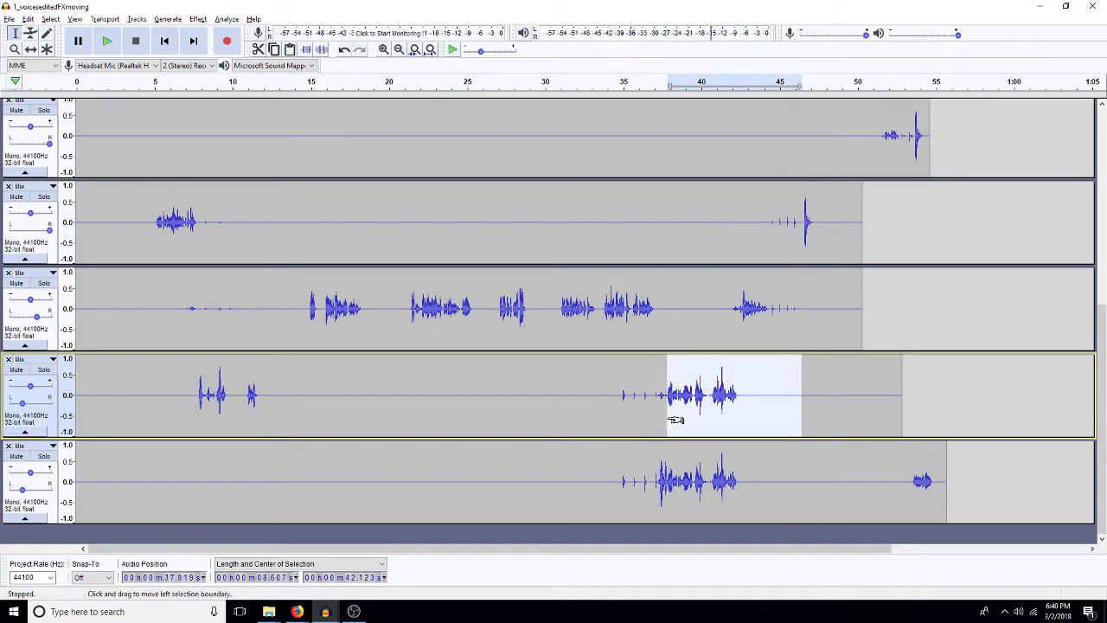
{"action": "key", "text": "ctrl+l"}
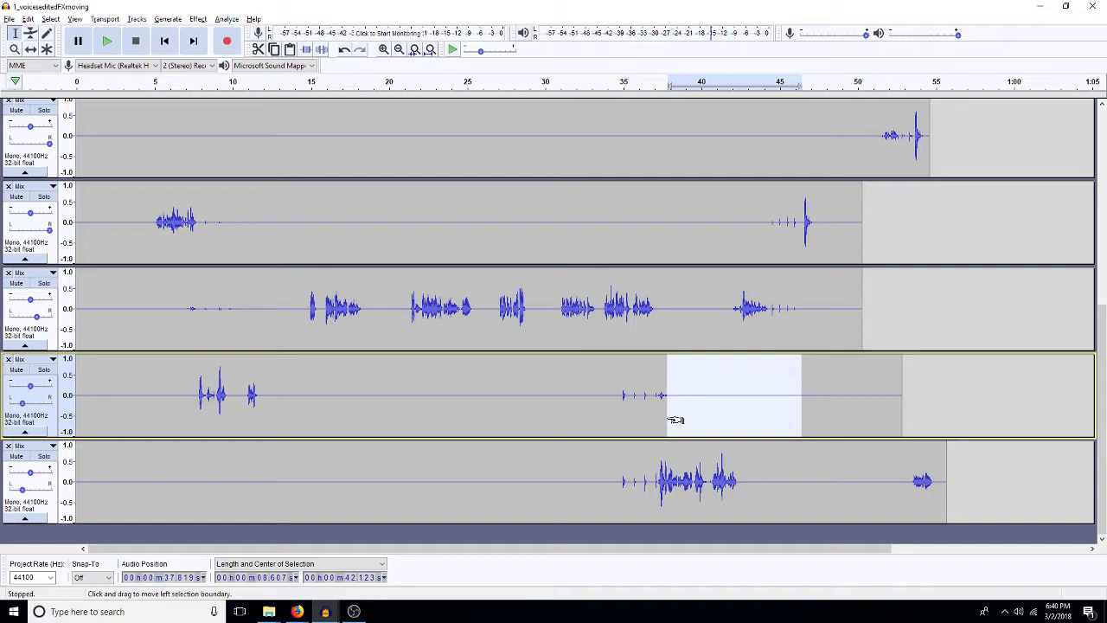
Step: Fade in 4.059 s from 34.609 s in the lowest Mix track and pan that track partly right
{"action": "left_click_drag", "start_coordinate": [680, 482], "coordinate": [617, 490]}
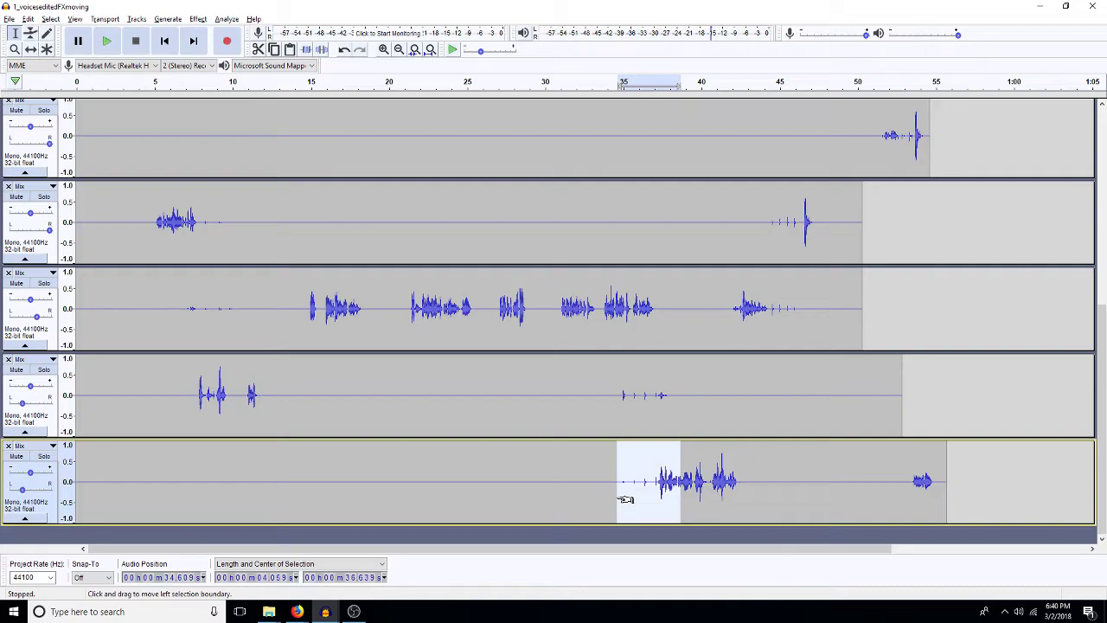
{"action": "left_click", "coordinate": [569, 489]}
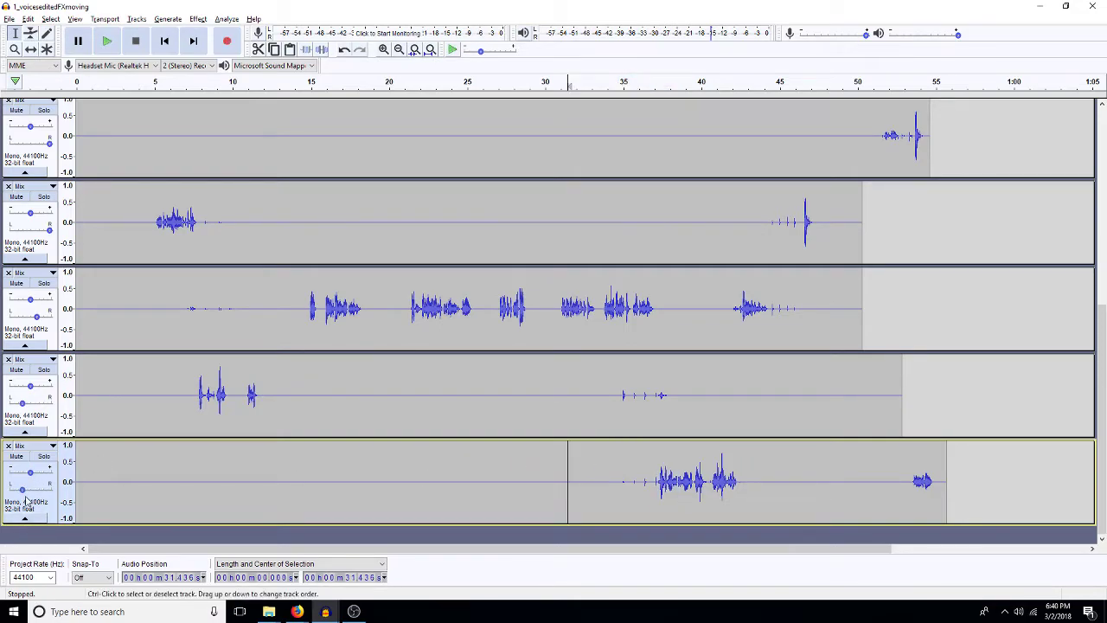
{"action": "left_click_drag", "start_coordinate": [23, 489], "coordinate": [37, 490]}
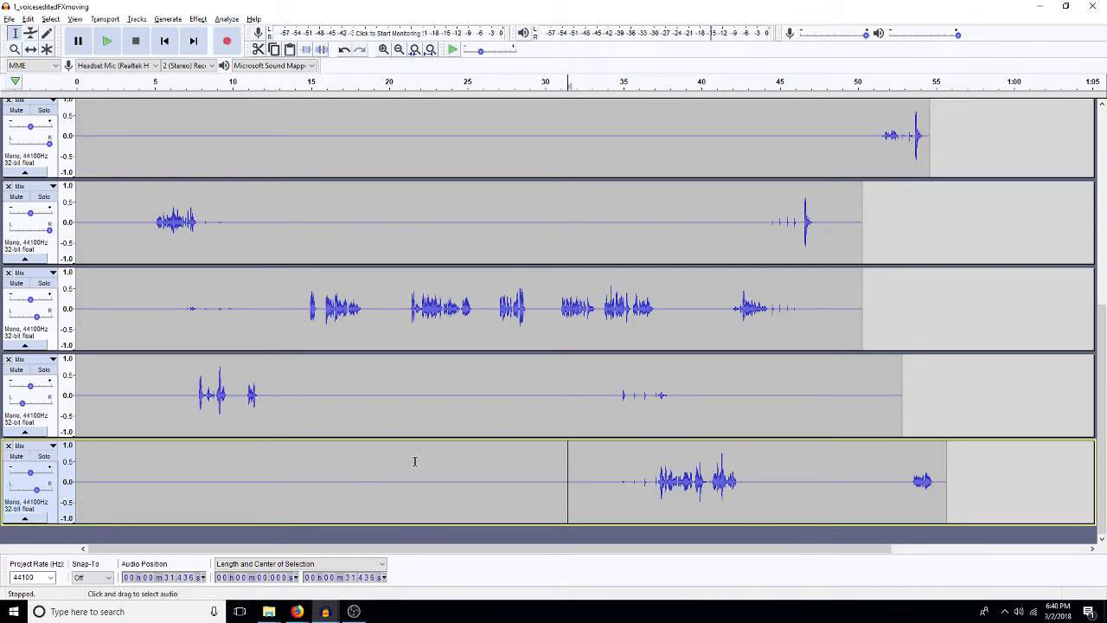
Step: Select all the tracks and mix them down into a new stereo track
{"action": "scroll", "coordinate": [590, 515], "scroll_direction": "up", "scroll_amount": 6}
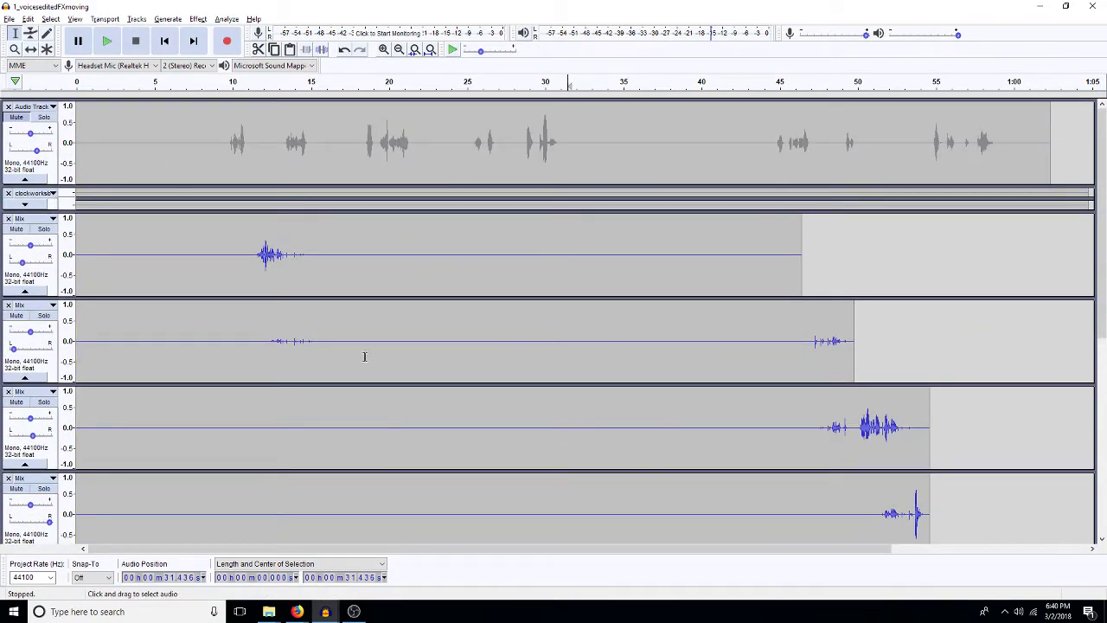
{"action": "key", "text": "ctrl+a"}
{"action": "key", "text": "ctrl+shift+m"}
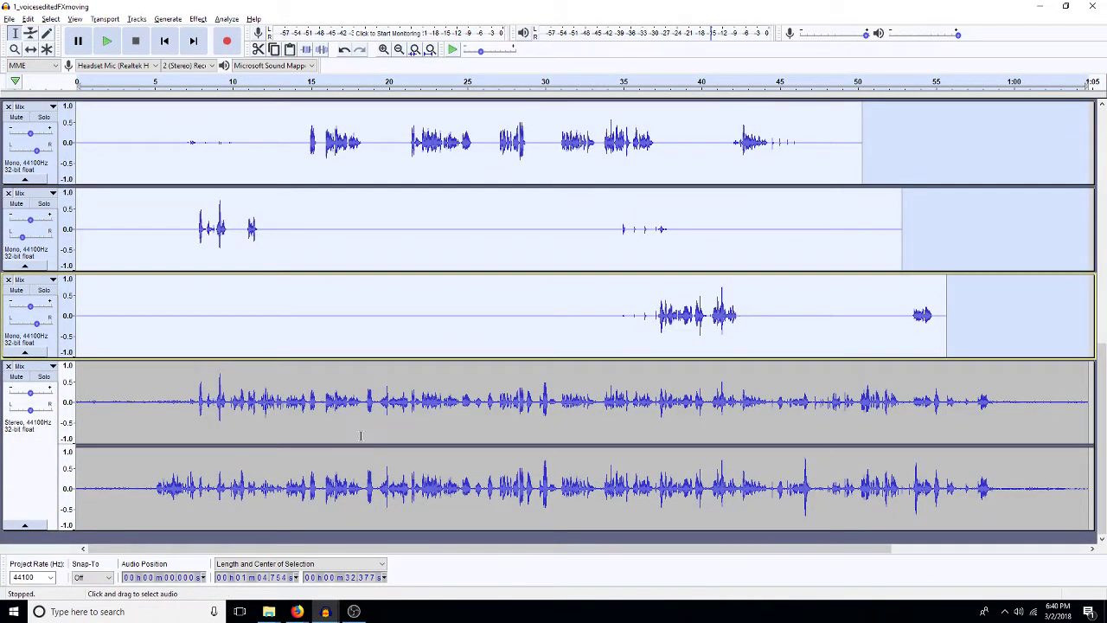
Step: Amplify the new stereo mix by -20 dB
{"action": "left_click", "coordinate": [367, 412]}
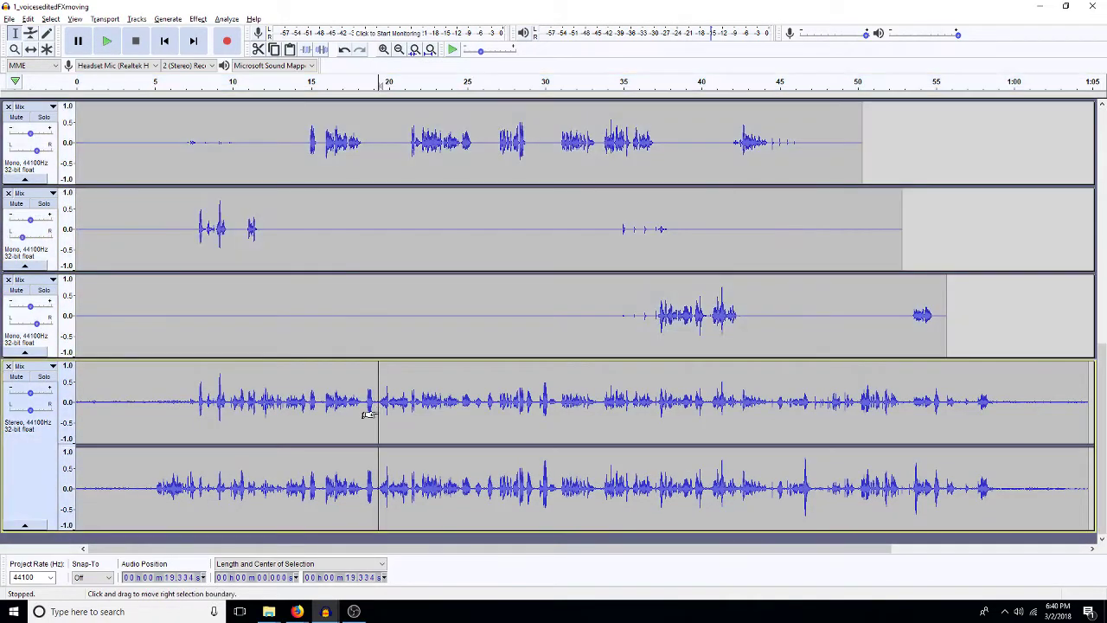
{"action": "key", "text": "alt+c"}
{"action": "type", "text": "a-20"}
{"action": "key", "text": "Return"}
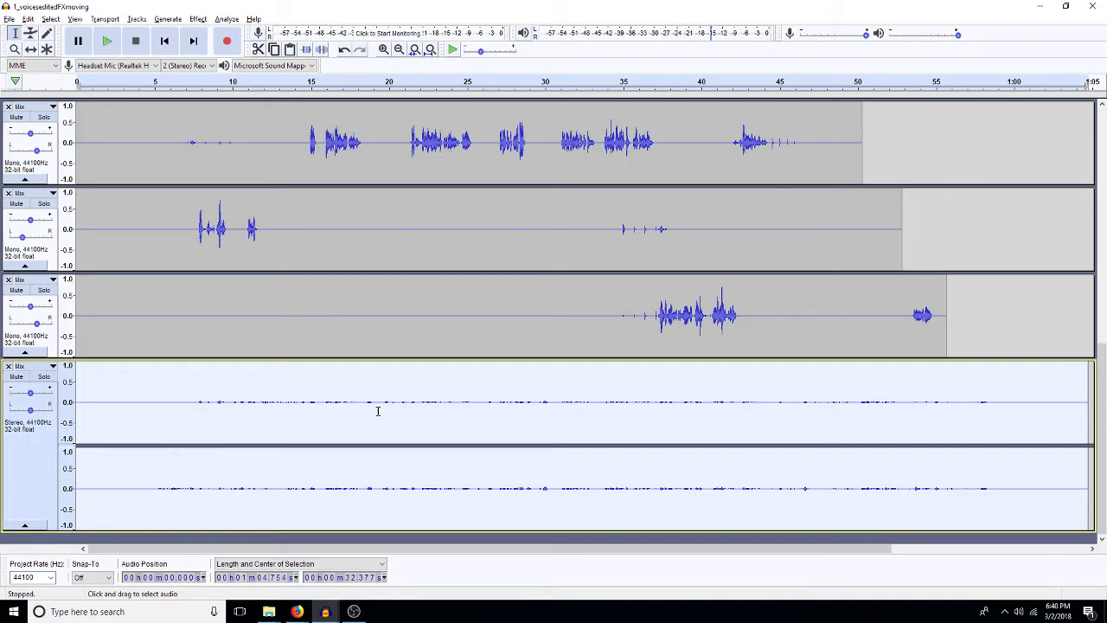
Step: Apply the RoomMachine844 reverb and a Low Pass Filter at 1000 Hz with 6 dB rolloff to the stereo mix
{"action": "key", "text": "ctrl+r"}
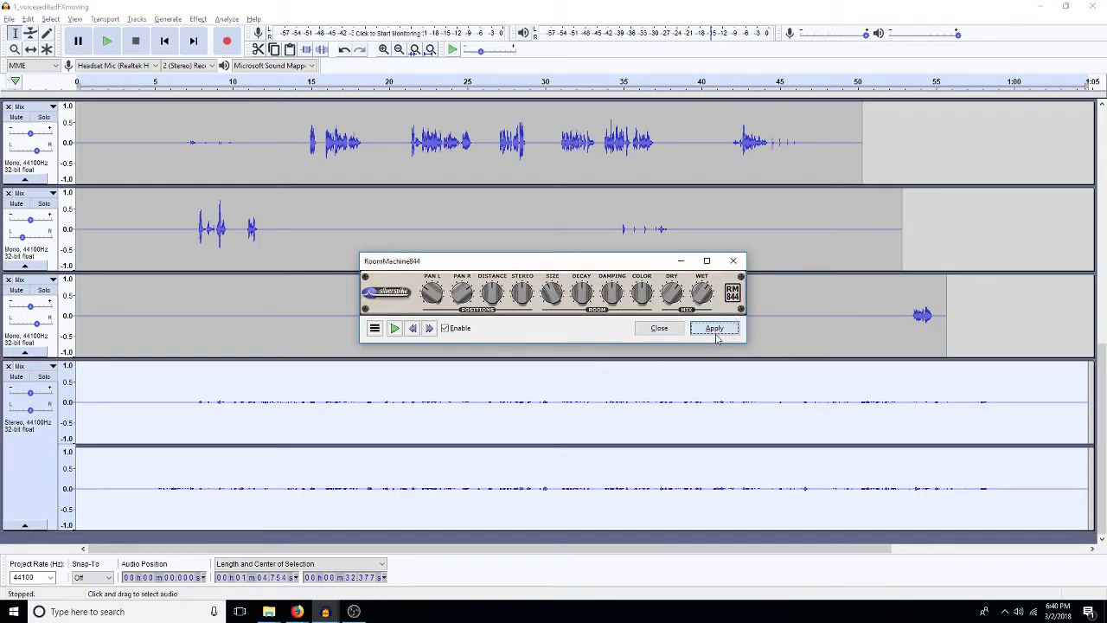
{"action": "left_click", "coordinate": [659, 328]}
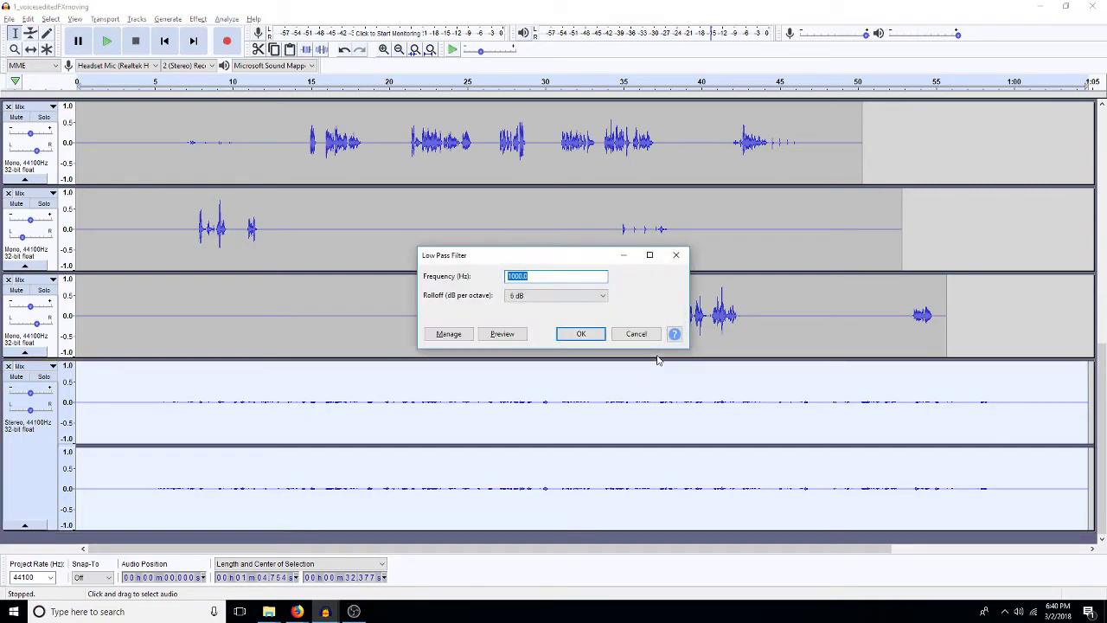
{"action": "key", "text": "Return"}
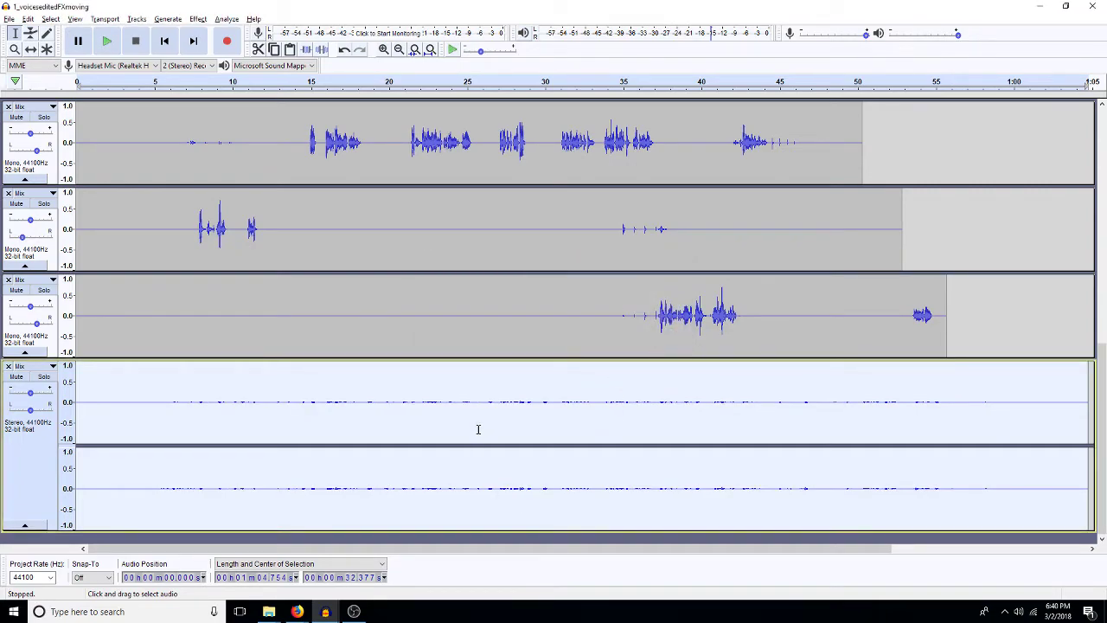
Step: Deselect everything and play the opening of the scene to check the reverberated mix
{"action": "key", "text": "ctrl+shift+a"}
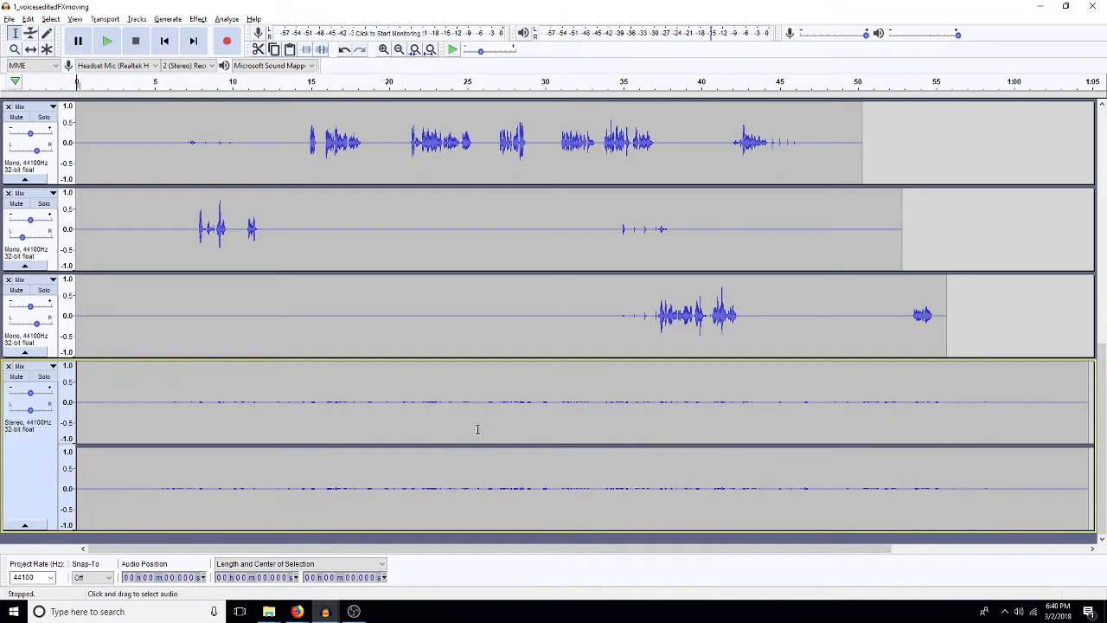
{"action": "key", "text": "space"}
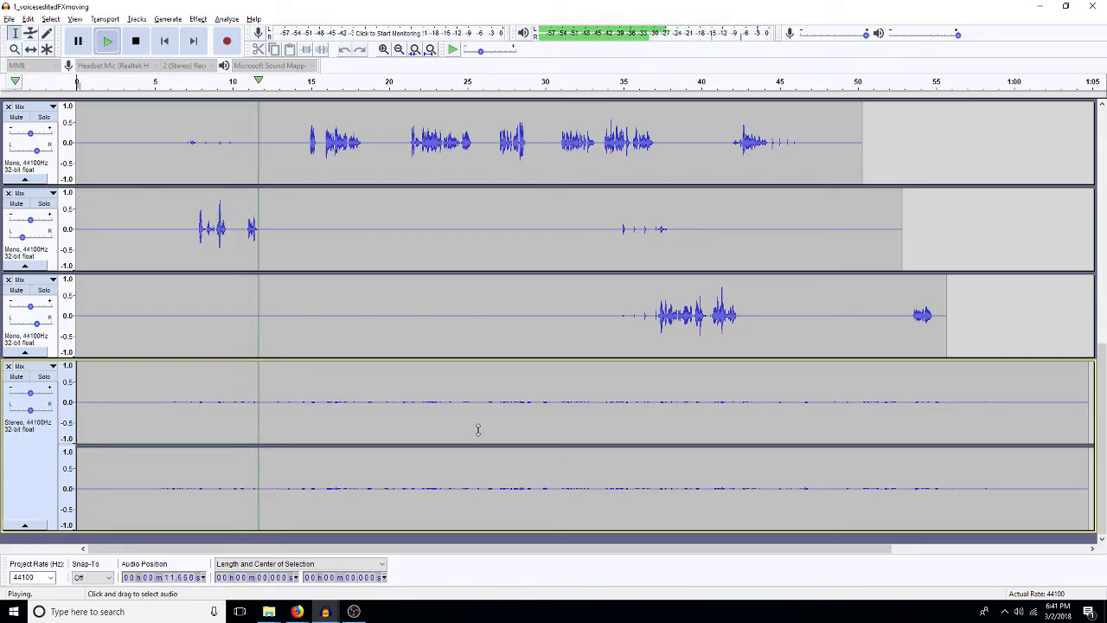
{"action": "key", "text": "space"}
Step: Unmute the topmost Audio Track and the clockworks background track, leaving no track soloed
{"action": "scroll", "coordinate": [476, 433], "scroll_direction": "up", "scroll_amount": 5}
{"action": "scroll", "coordinate": [472, 437], "scroll_direction": "up", "scroll_amount": 4}
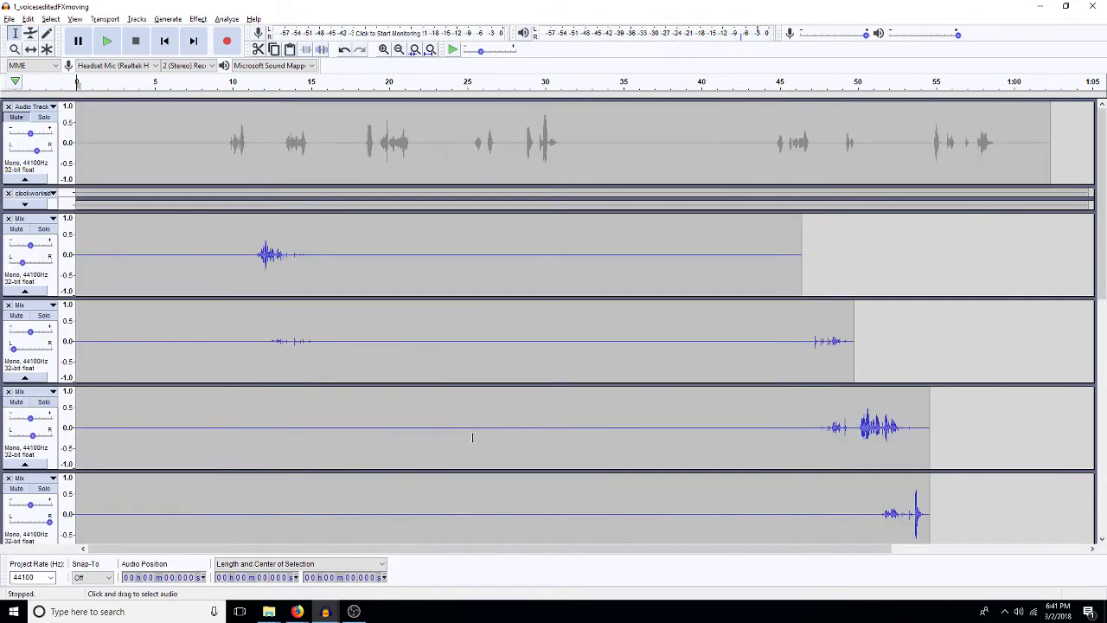
{"action": "left_click", "coordinate": [16, 116]}
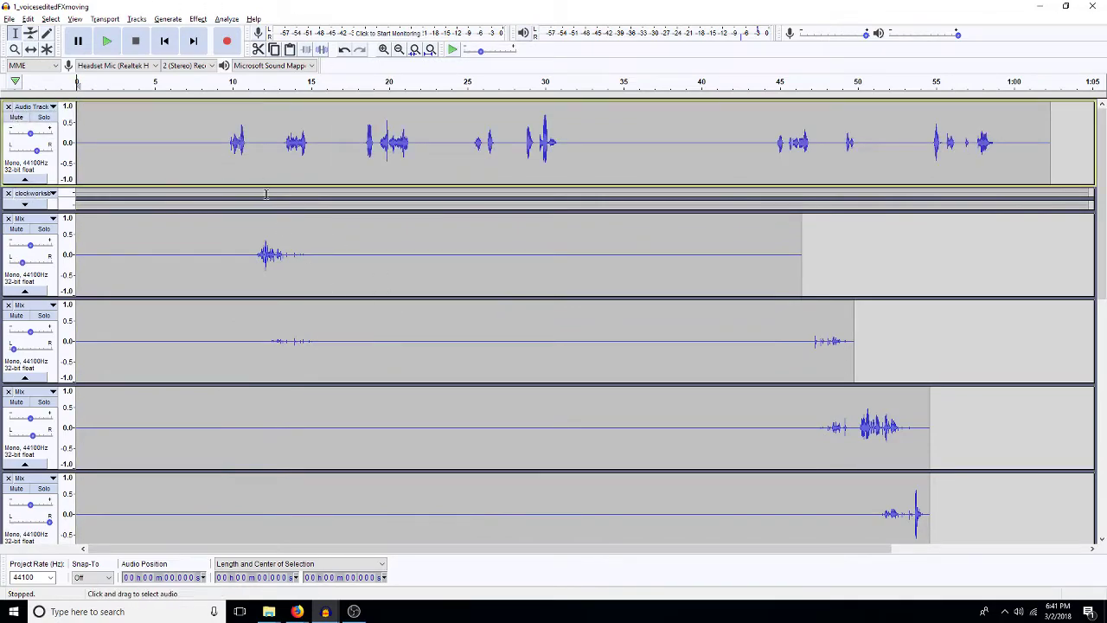
{"action": "left_click_drag", "start_coordinate": [273, 230], "coordinate": [278, 283]}
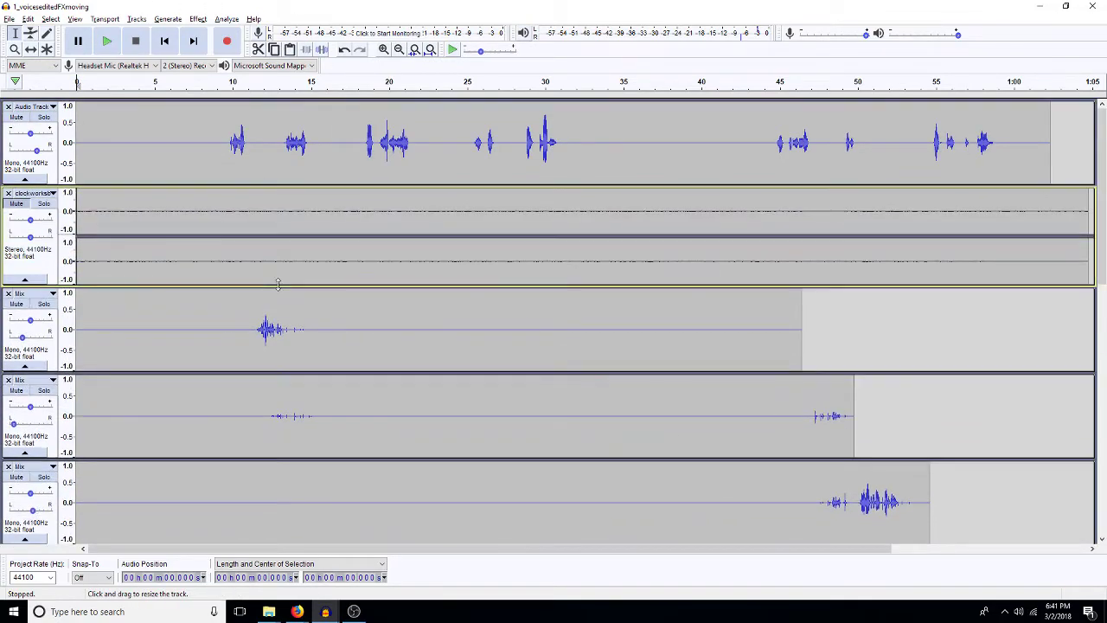
{"action": "left_click", "coordinate": [43, 194]}
{"action": "left_click", "coordinate": [44, 119]}
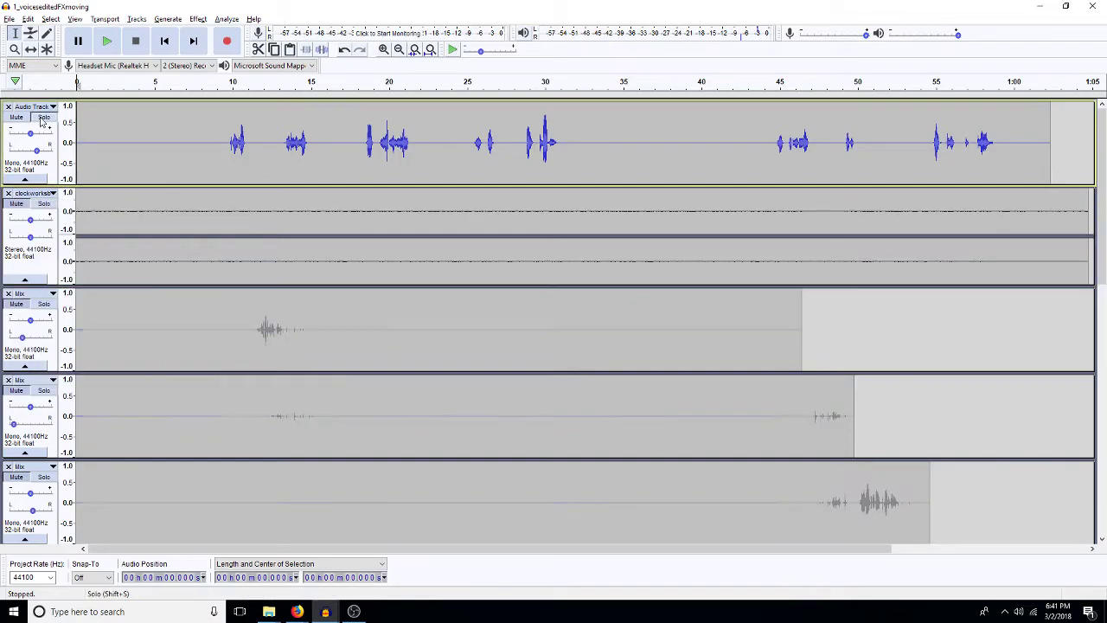
{"action": "left_click", "coordinate": [43, 118]}
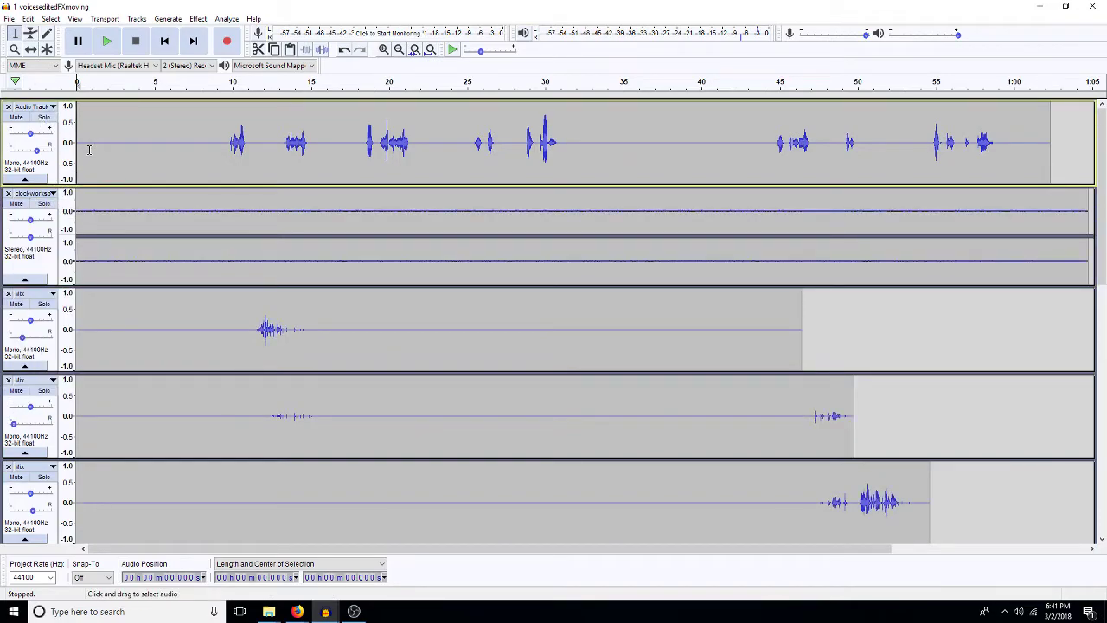
Step: Play the full scene from the start to review the panned voices, collapsing the clockworks track meanwhile
{"action": "key", "text": "space"}
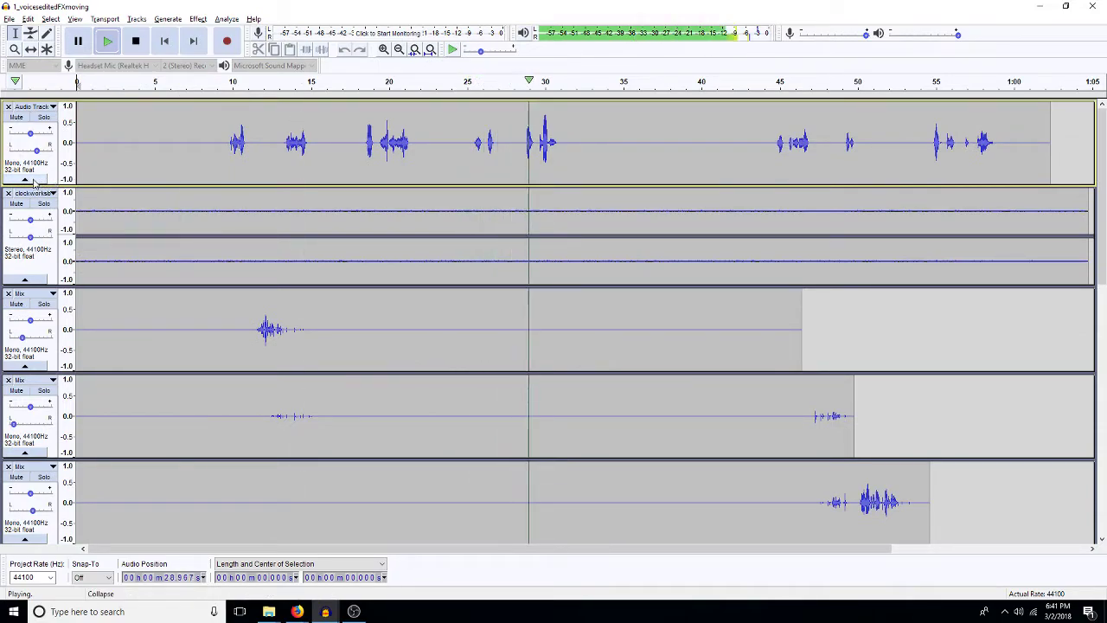
{"action": "left_click", "coordinate": [25, 281]}
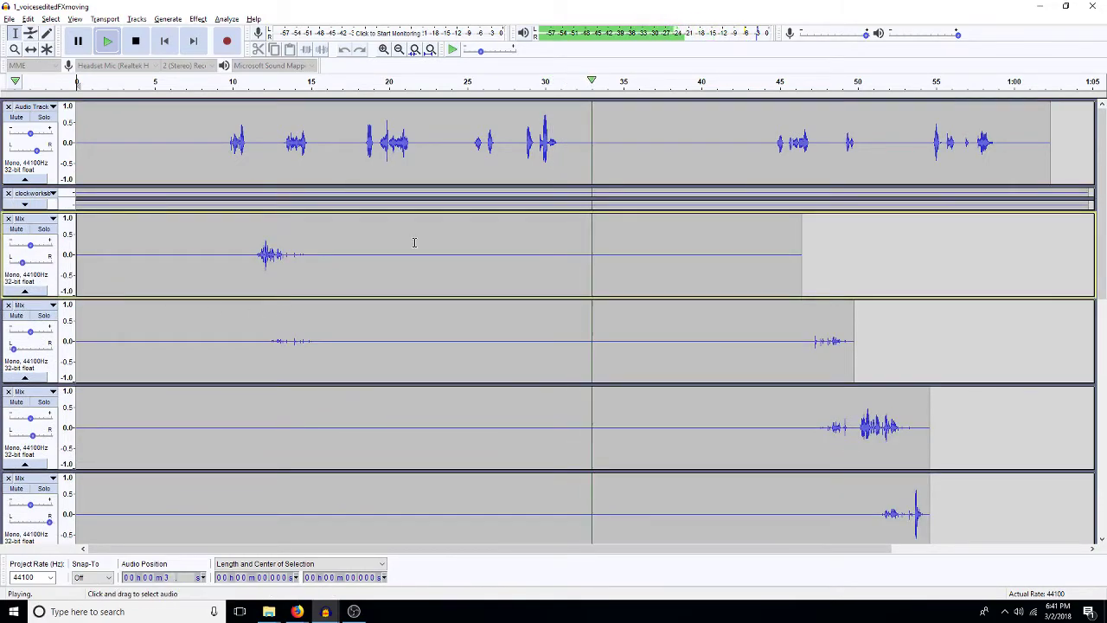
{"action": "scroll", "coordinate": [808, 442], "scroll_direction": "down", "scroll_amount": 6}
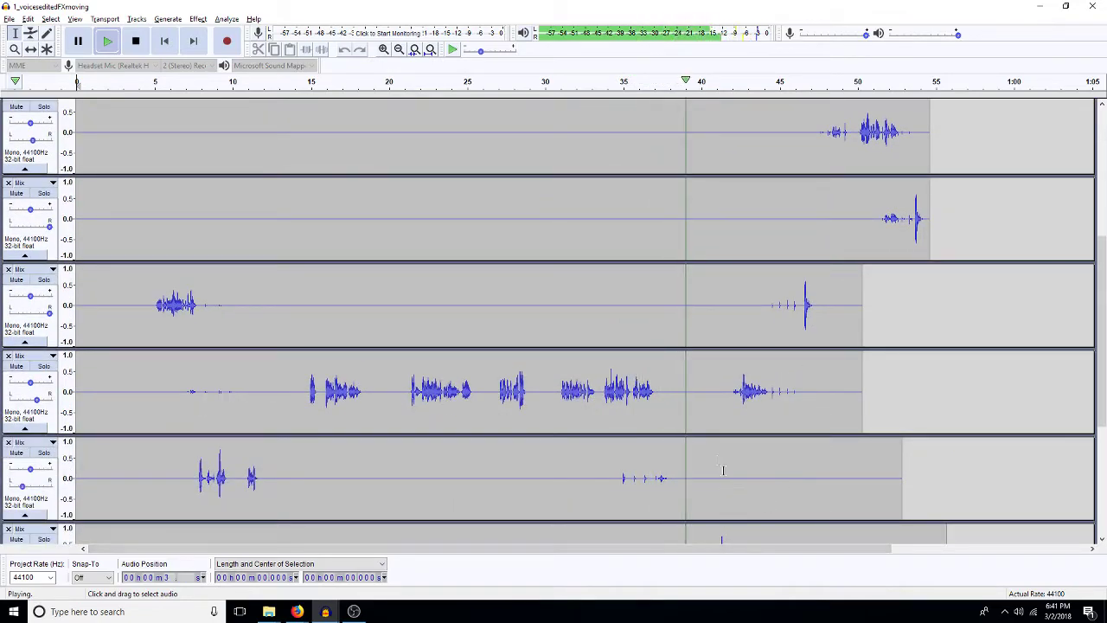
{"action": "scroll", "coordinate": [653, 455], "scroll_direction": "down", "scroll_amount": 2}
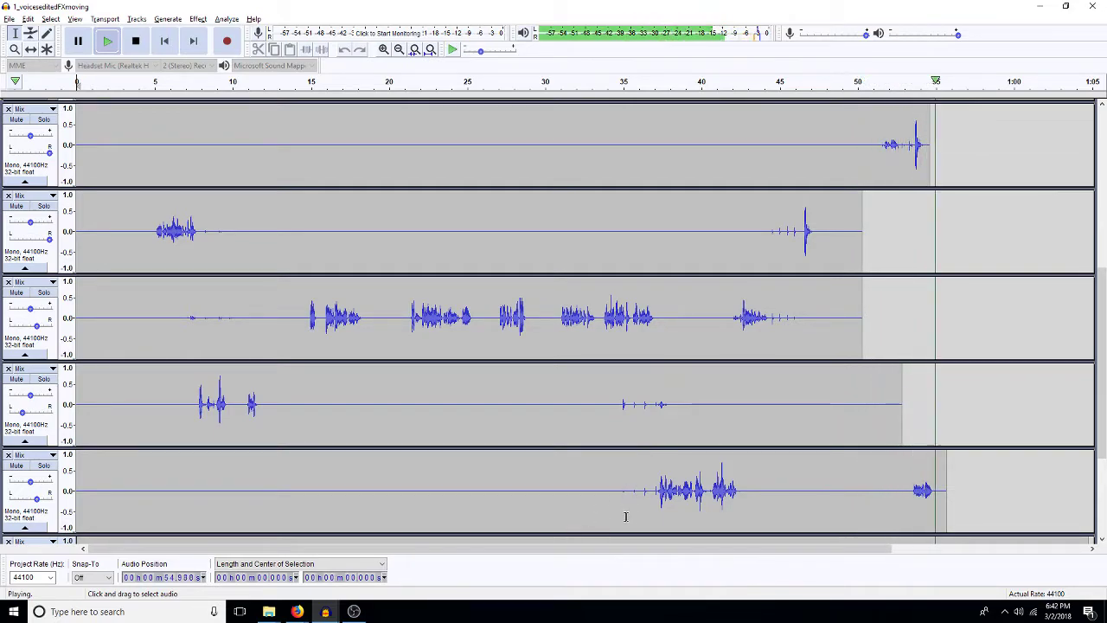
Step: Examine the panned voice mixes and the stereo reverb mix across the whole track stack
{"action": "scroll", "coordinate": [627, 506], "scroll_direction": "up", "scroll_amount": 3}
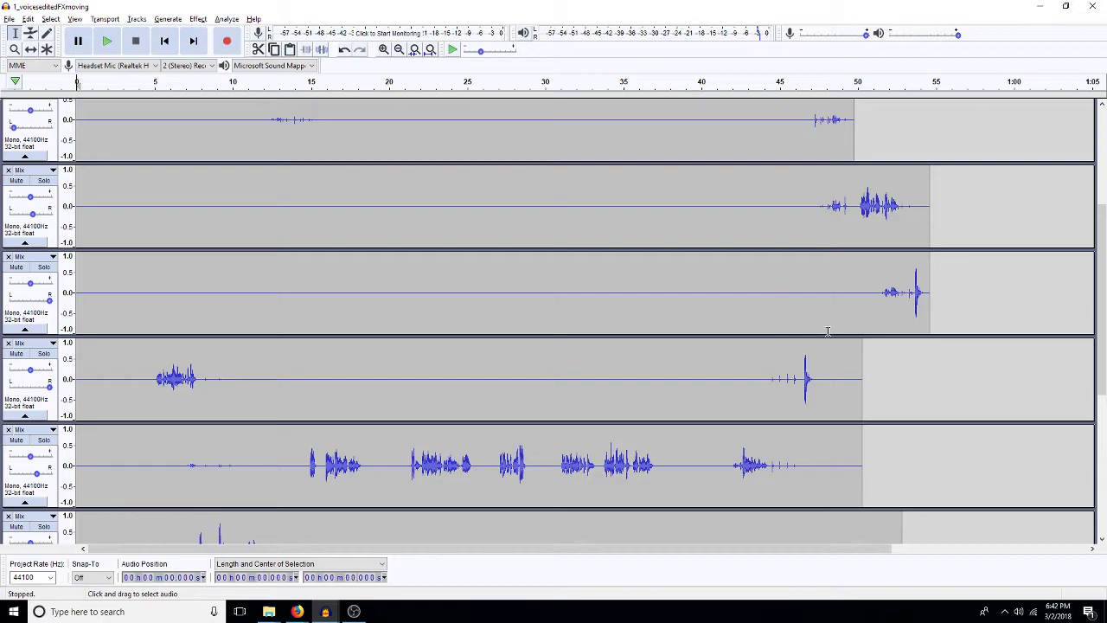
{"action": "scroll", "coordinate": [827, 331], "scroll_direction": "up", "scroll_amount": 3}
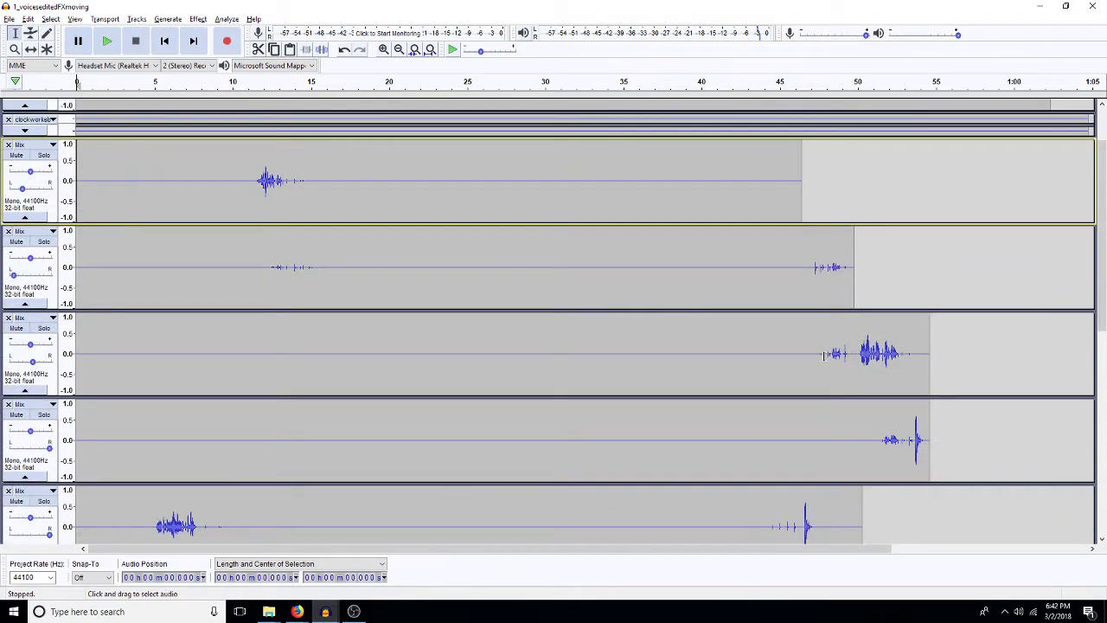
{"action": "scroll", "coordinate": [837, 343], "scroll_direction": "up", "scroll_amount": 1}
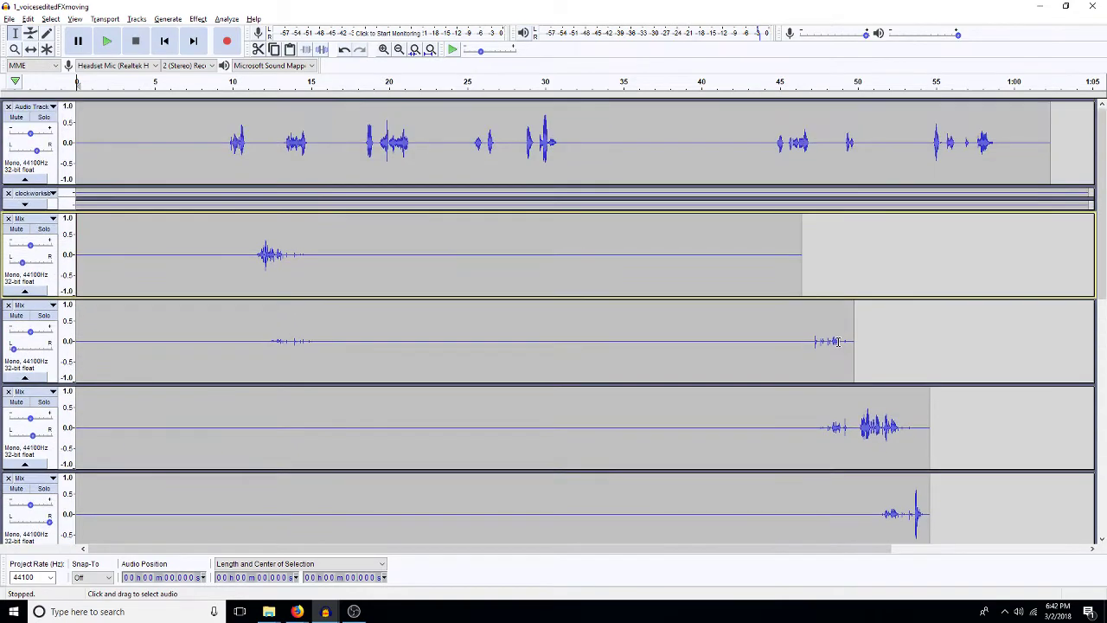
{"action": "scroll", "coordinate": [837, 342], "scroll_direction": "down", "scroll_amount": 10}
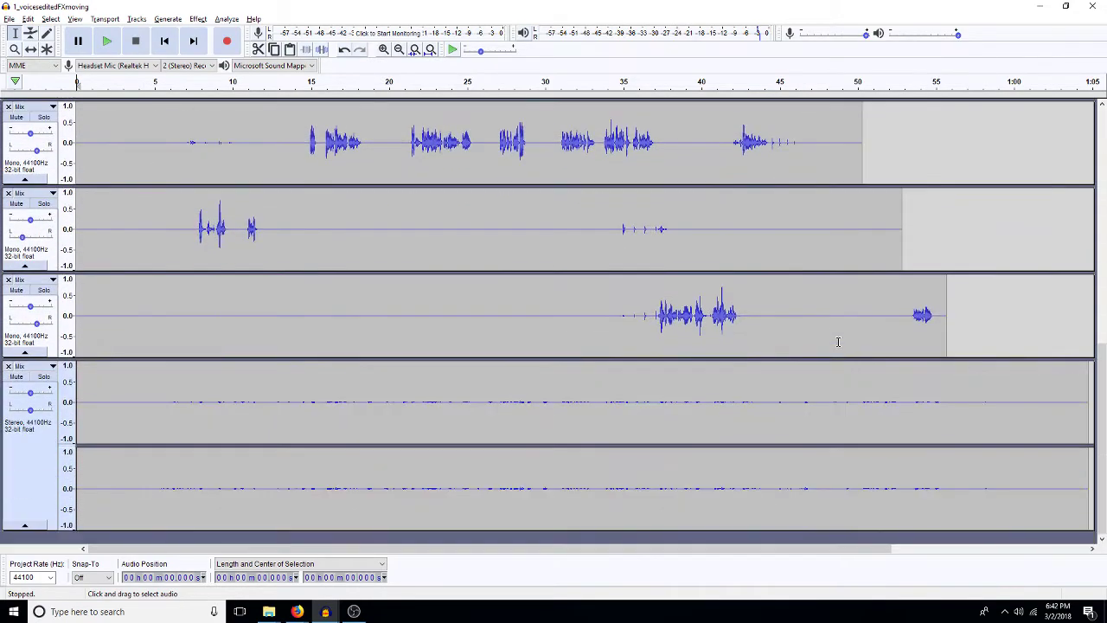
{"action": "scroll", "coordinate": [837, 341], "scroll_direction": "up", "scroll_amount": 8}
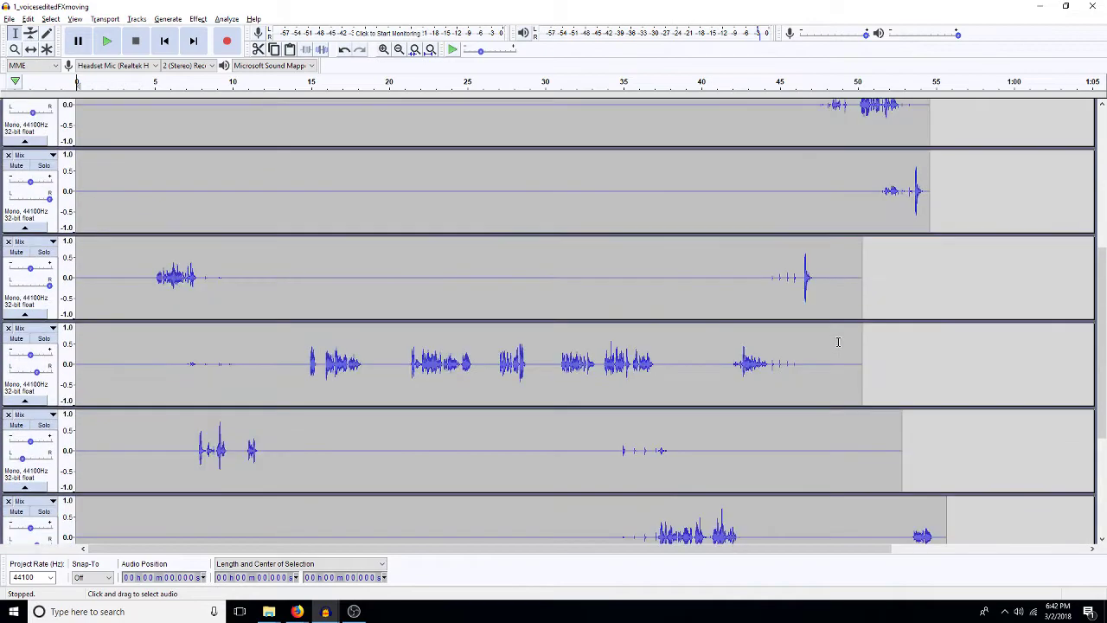
{"action": "scroll", "coordinate": [837, 342], "scroll_direction": "up", "scroll_amount": 2}
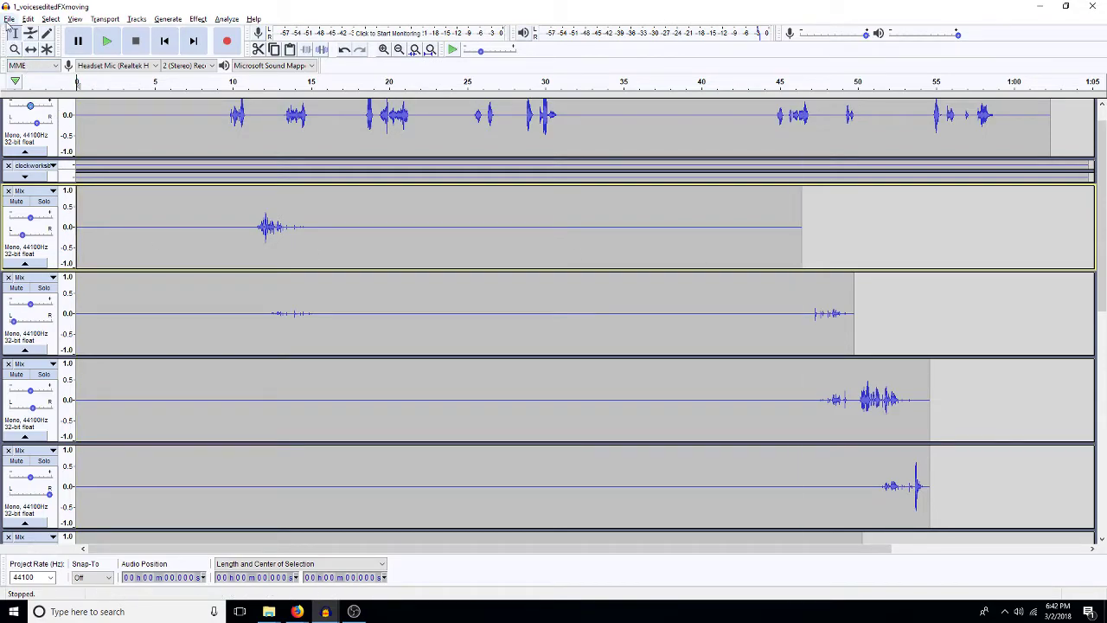
{"action": "left_click", "coordinate": [9, 21]}
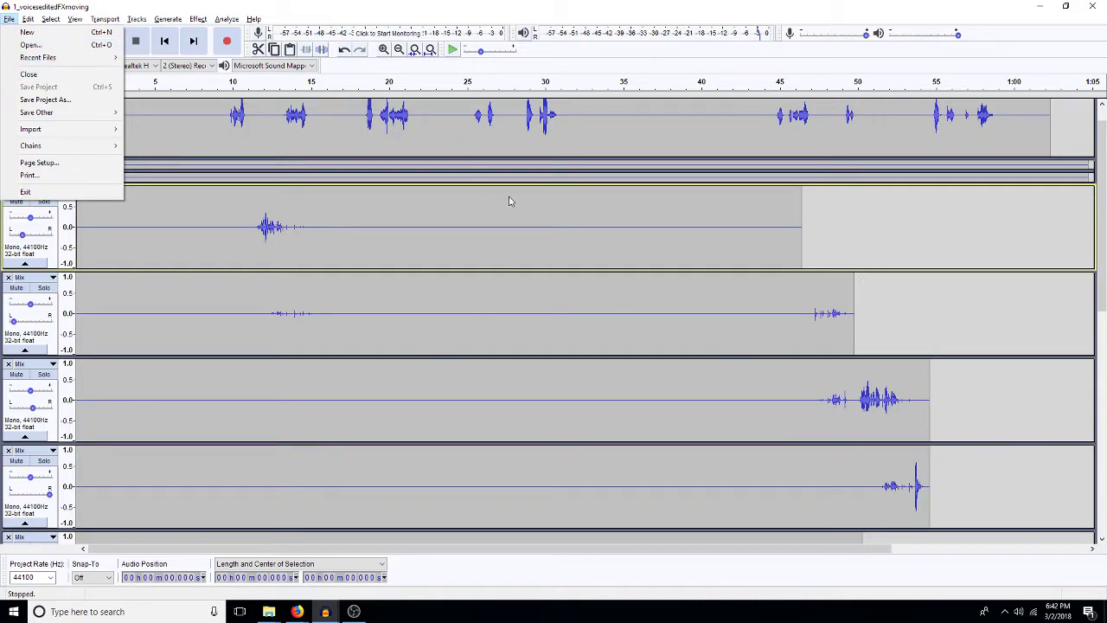
{"action": "left_click", "coordinate": [33, 47]}
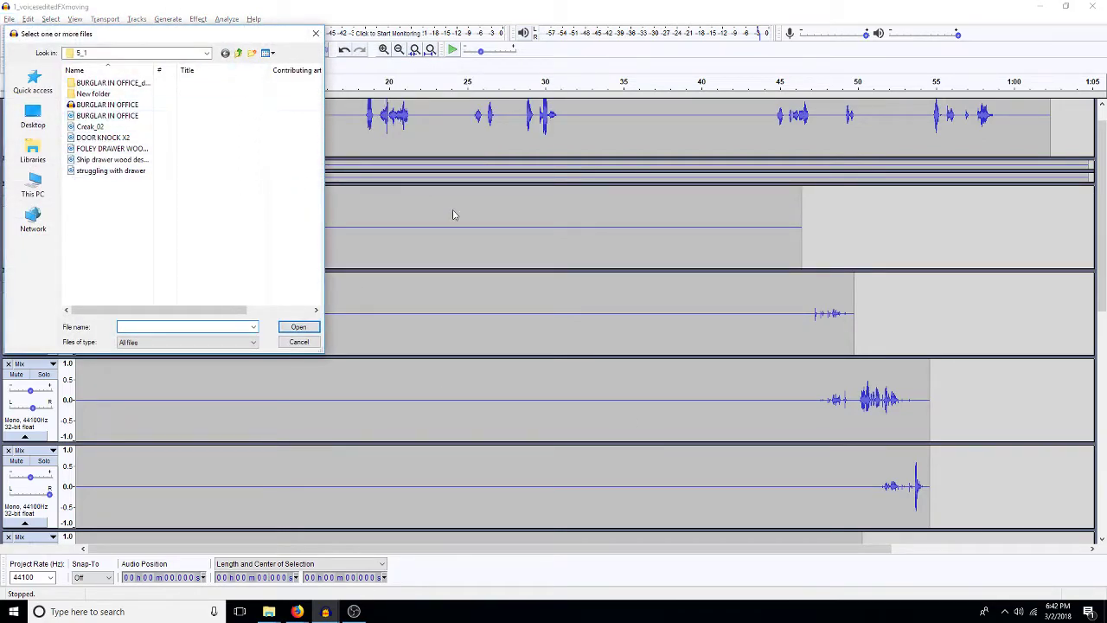
{"action": "left_click", "coordinate": [298, 341]}
Step: Open the recent project 1_voiceseditedFX.aup, continuing without deleting its orphan block files
{"action": "left_click", "coordinate": [9, 19]}
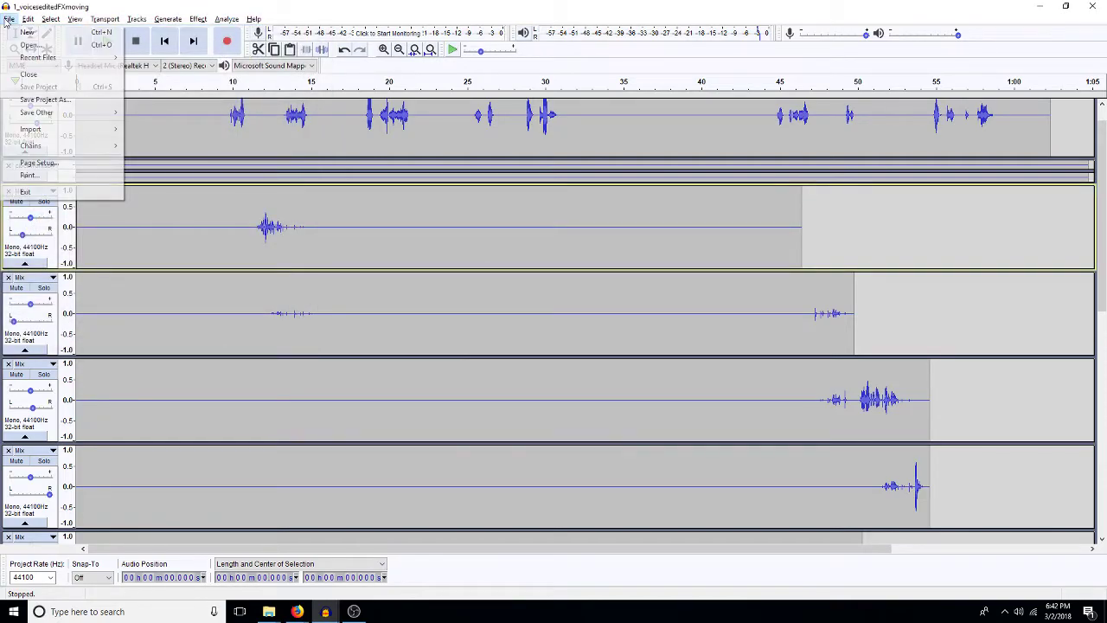
{"action": "mouse_move", "coordinate": [82, 61]}
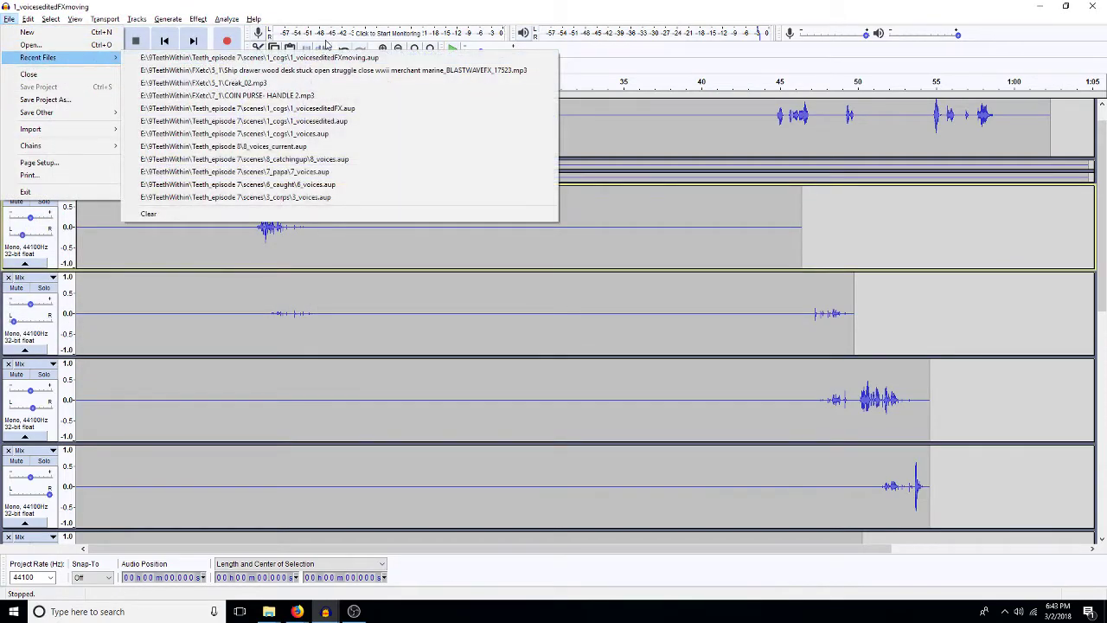
{"action": "left_click", "coordinate": [349, 109]}
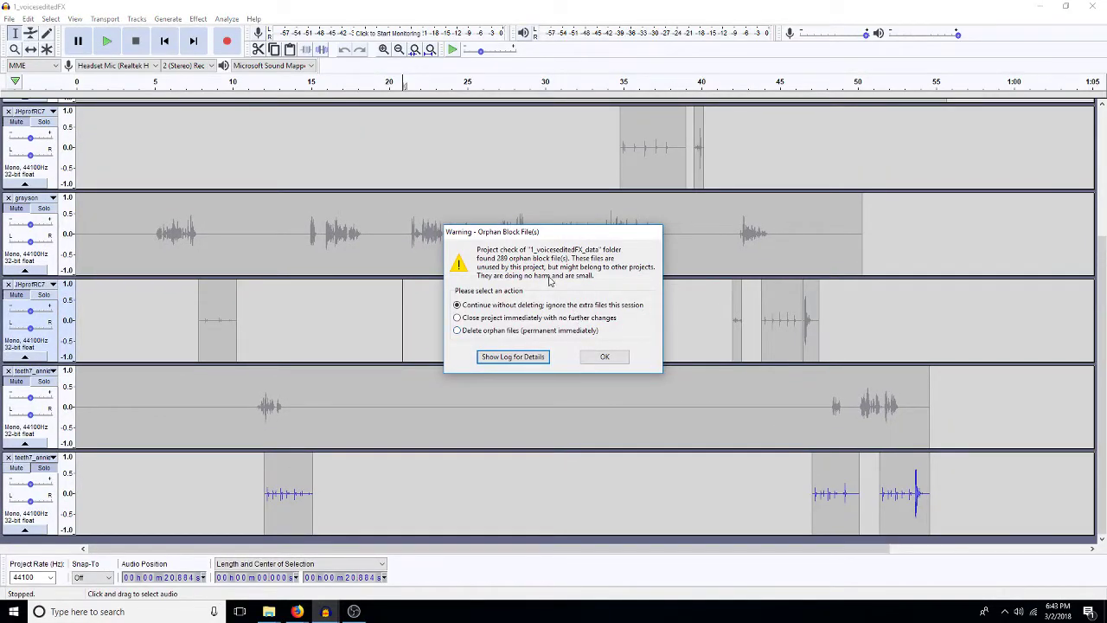
{"action": "left_click", "coordinate": [608, 356]}
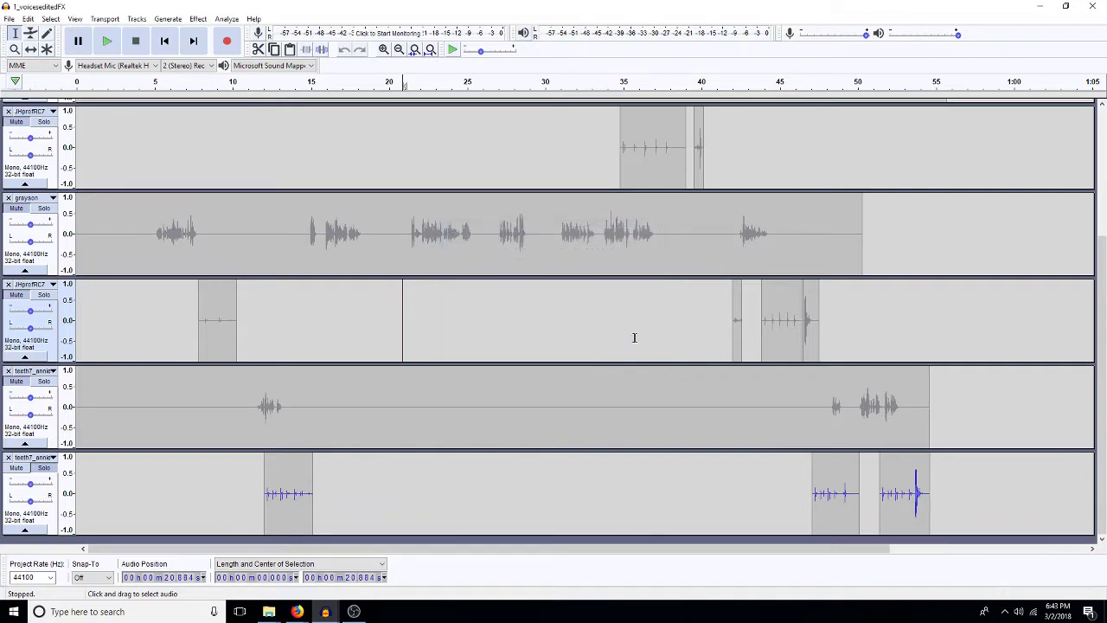
Step: Examine the separate voice and effects tracks, then return to 1_voiceseditedFXmoving and view its mixes down to the stereo reverb layer
{"action": "scroll", "coordinate": [635, 336], "scroll_direction": "up", "scroll_amount": 2}
{"action": "scroll", "coordinate": [647, 390], "scroll_direction": "down", "scroll_amount": 2}
{"action": "double_click", "coordinate": [653, 391]}
{"action": "key", "text": "shift+Down"}
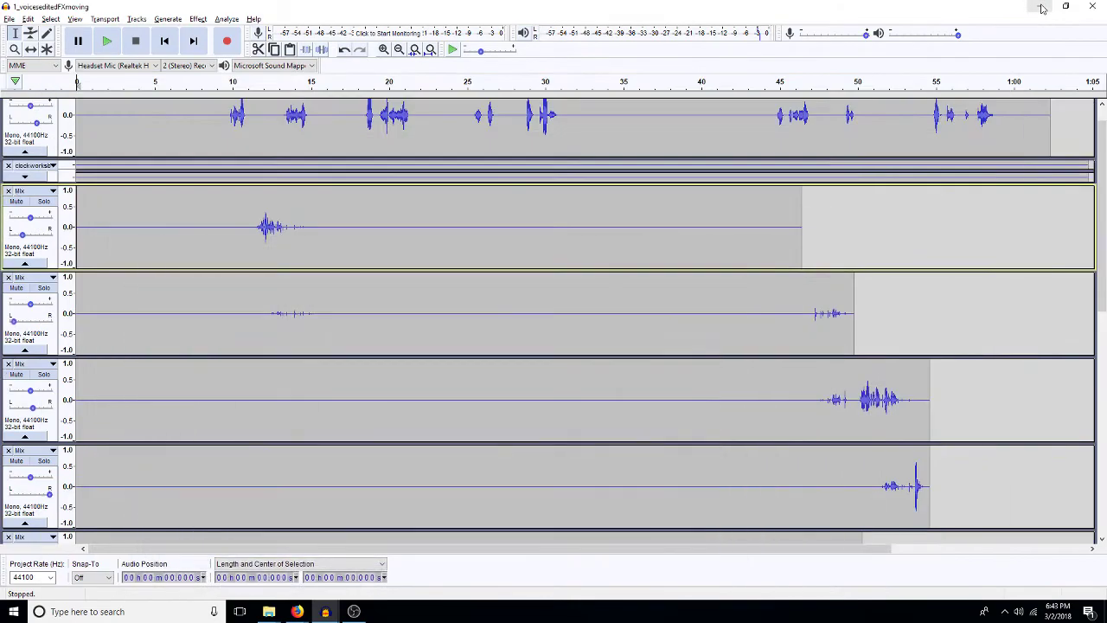
{"action": "scroll", "coordinate": [780, 463], "scroll_direction": "down", "scroll_amount": 10}
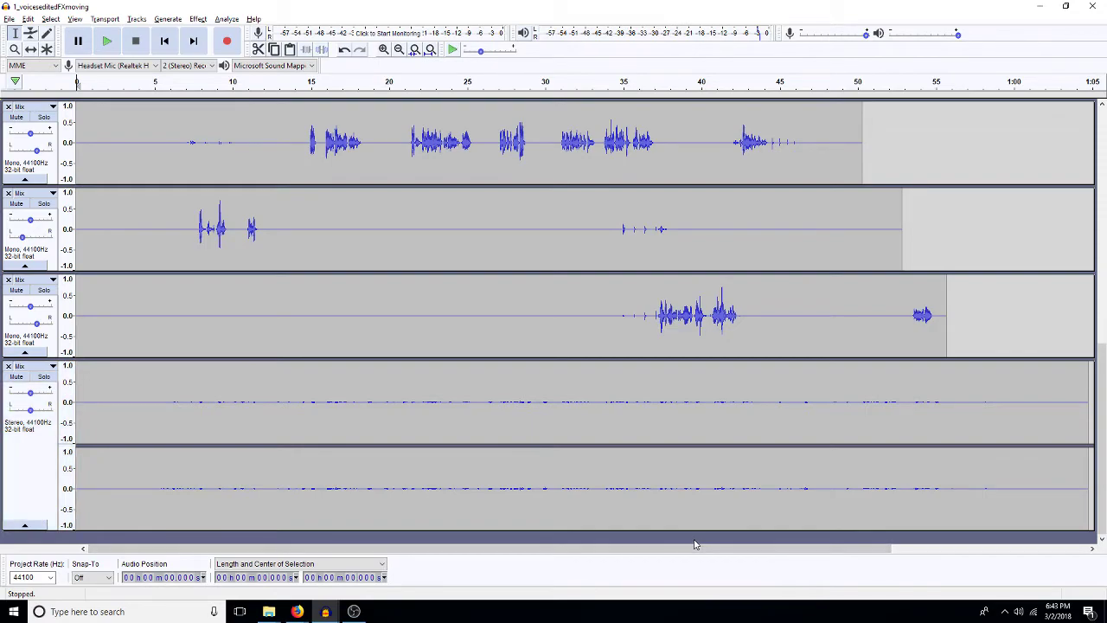
Step: Paste the two copied teeth7 tracks into the project and delete the stereo Mix track above them
{"action": "key", "text": "ctrl+v"}
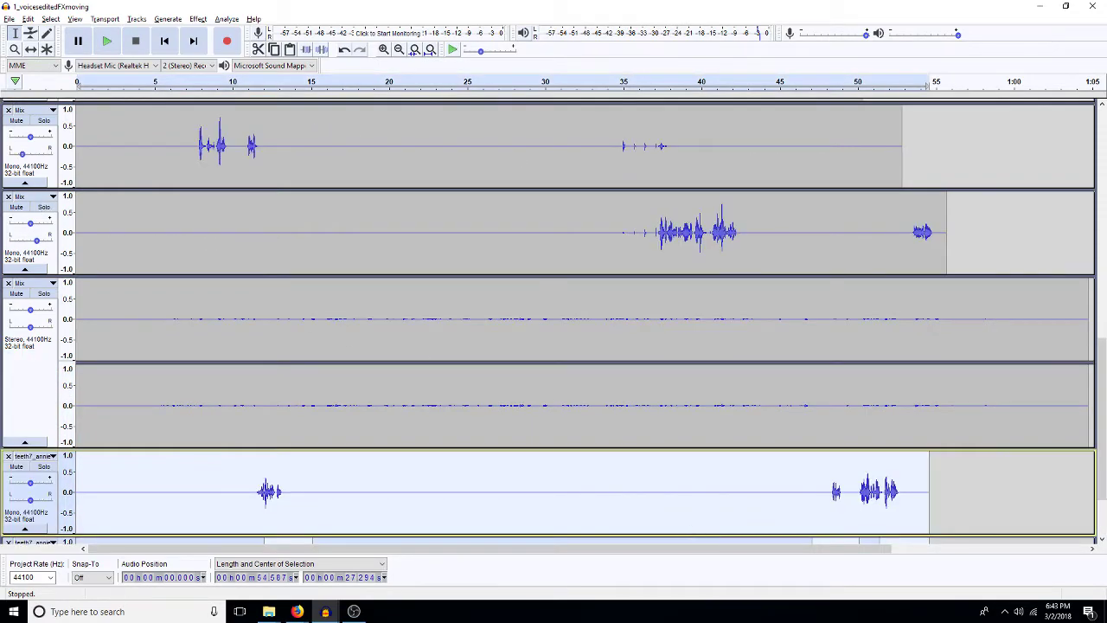
{"action": "left_click", "coordinate": [8, 282]}
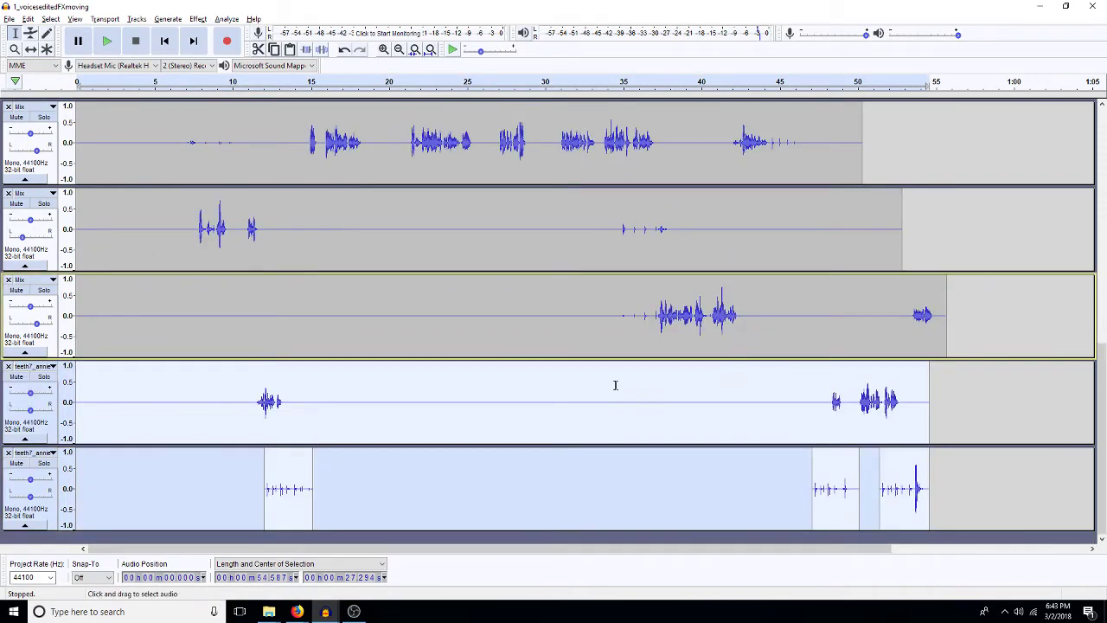
Step: Amplify the quiet sounds between about 7.8 and 11.0 s in the two adjacent Mix tracks ending near 50 s
{"action": "scroll", "coordinate": [311, 294], "scroll_direction": "up", "scroll_amount": 5}
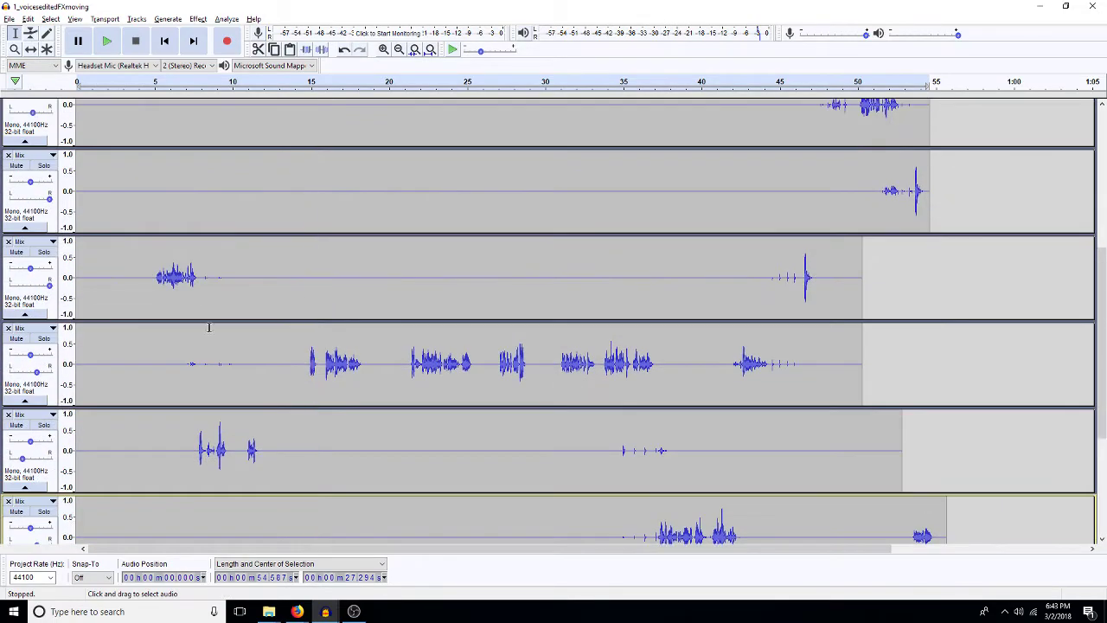
{"action": "left_click_drag", "start_coordinate": [246, 293], "coordinate": [198, 361]}
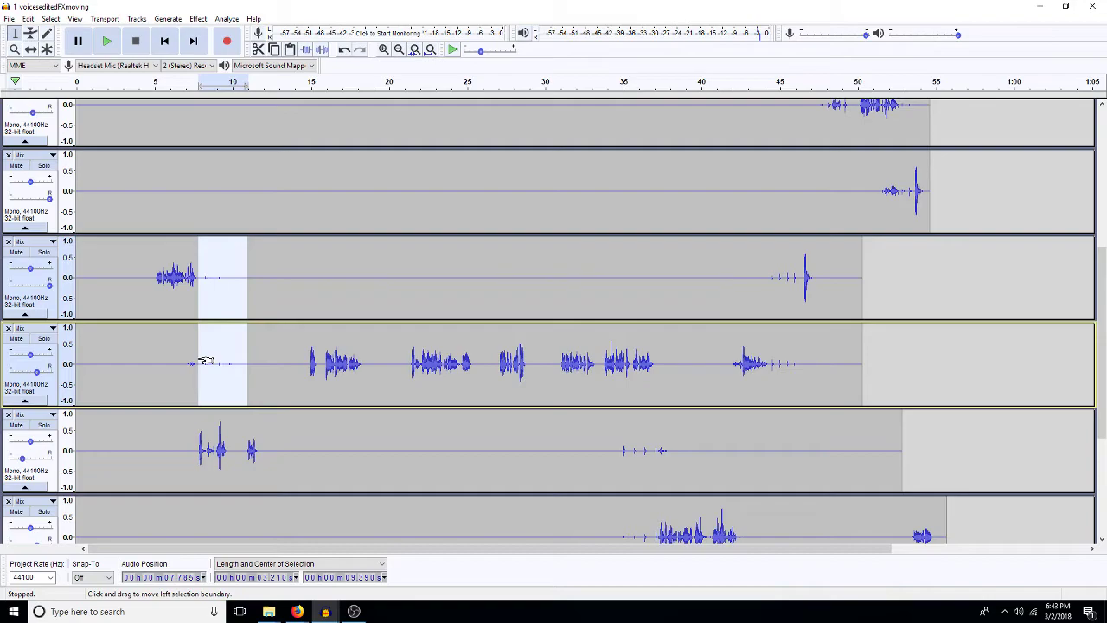
{"action": "key", "text": "alt+c"}
{"action": "key", "text": "a"}
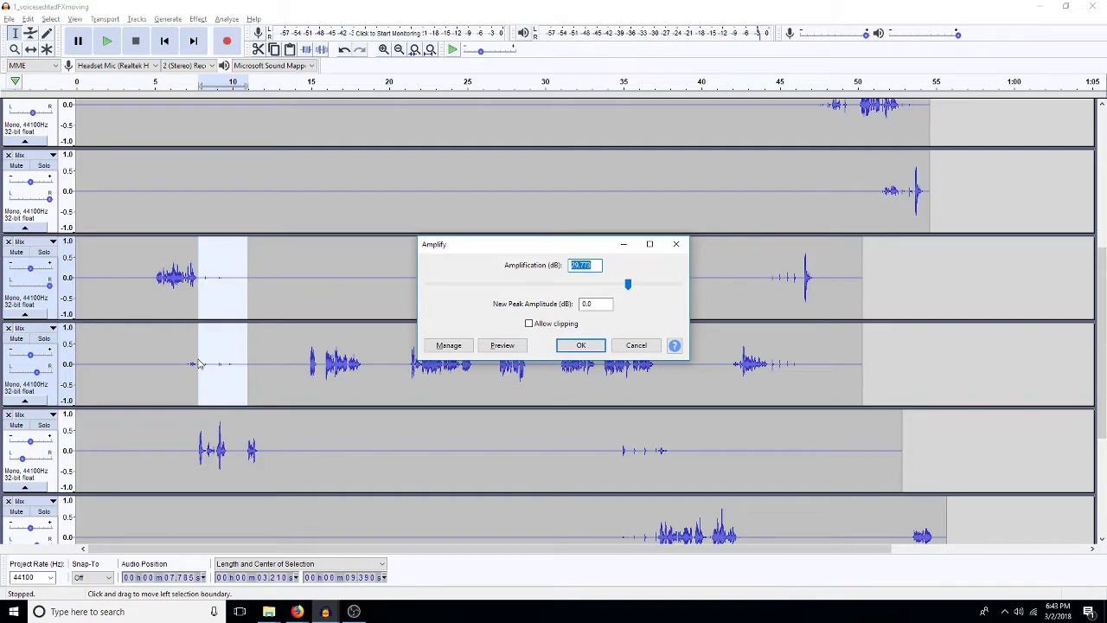
{"action": "type", "text": "0"}
{"action": "key", "text": "Return"}
{"action": "left_click", "coordinate": [252, 374]}
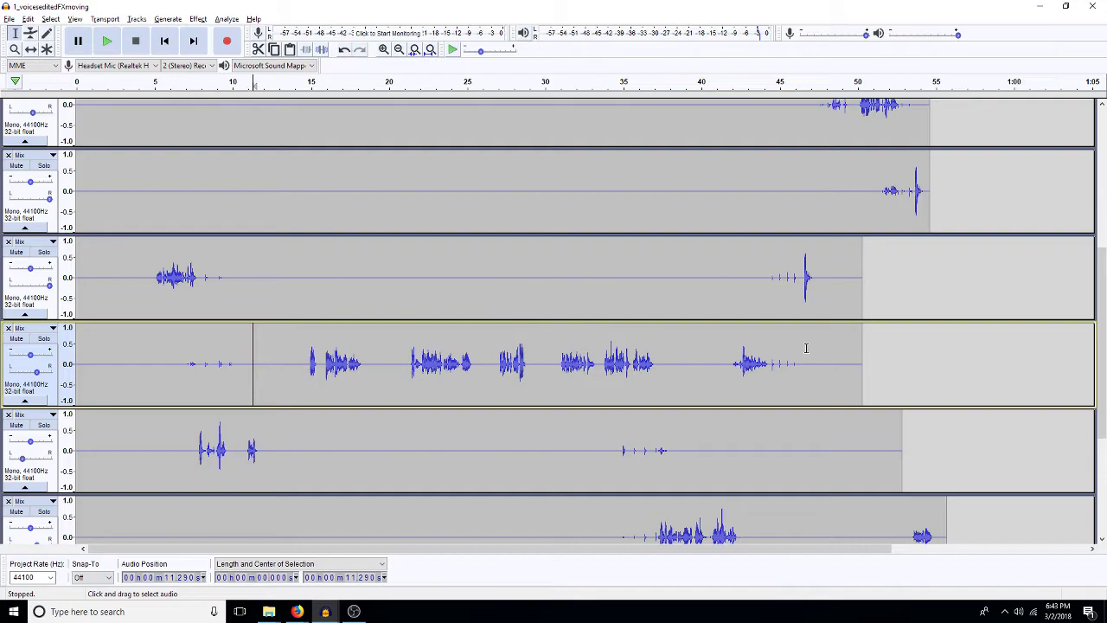
Step: Delete the four mono Mix tracks directly below the collapsed clockwork track
{"action": "scroll", "coordinate": [805, 348], "scroll_direction": "up", "scroll_amount": 2}
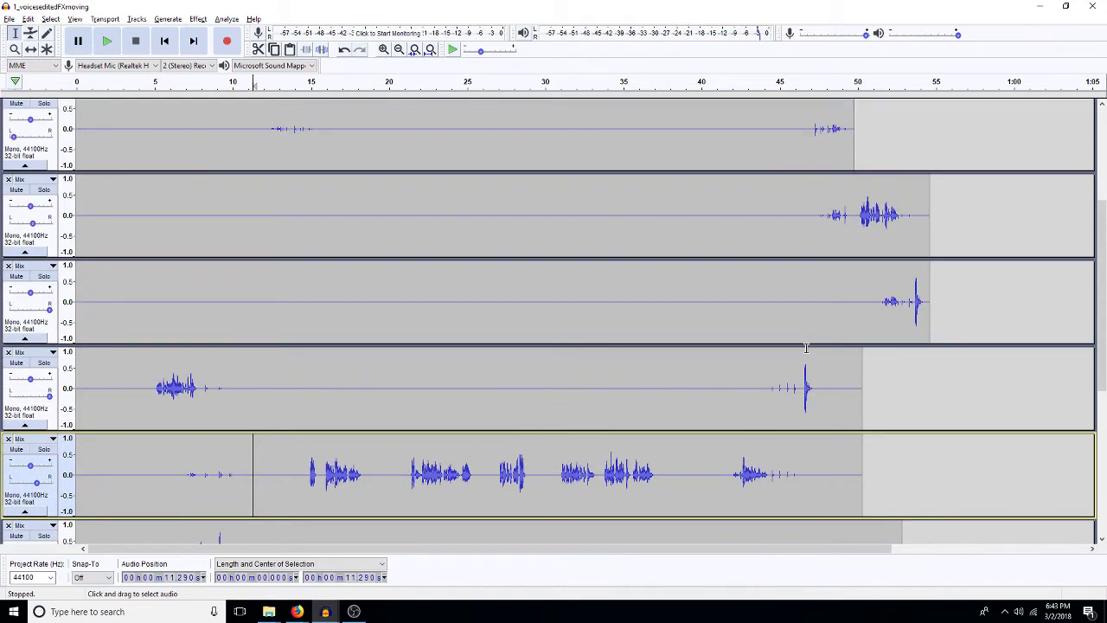
{"action": "scroll", "coordinate": [805, 348], "scroll_direction": "down", "scroll_amount": 3}
{"action": "scroll", "coordinate": [806, 348], "scroll_direction": "up", "scroll_amount": 6}
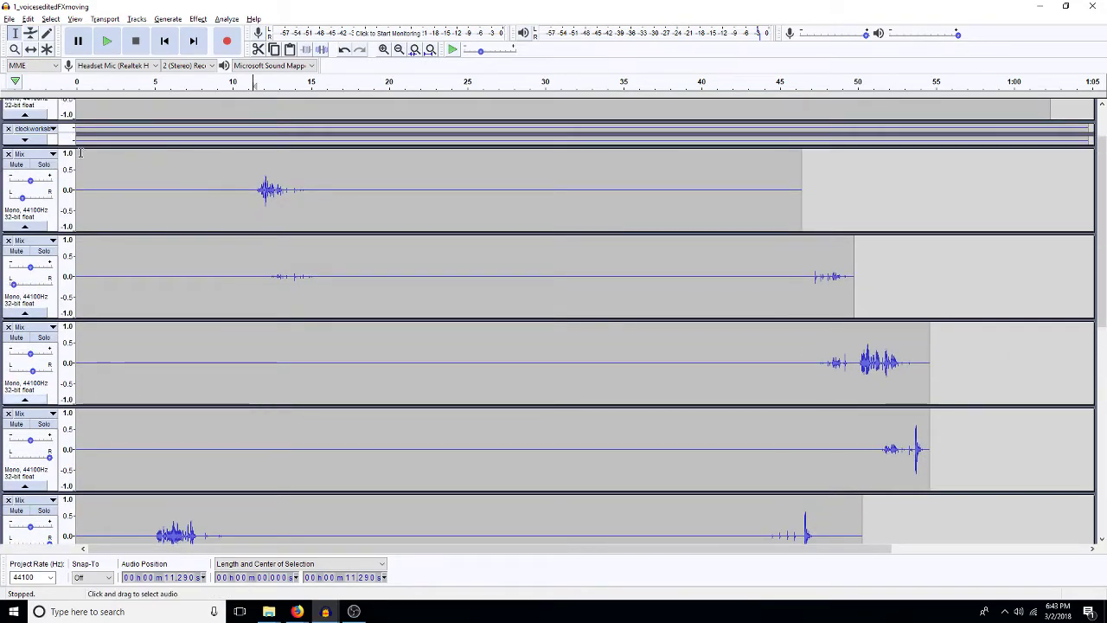
{"action": "left_click", "coordinate": [8, 154]}
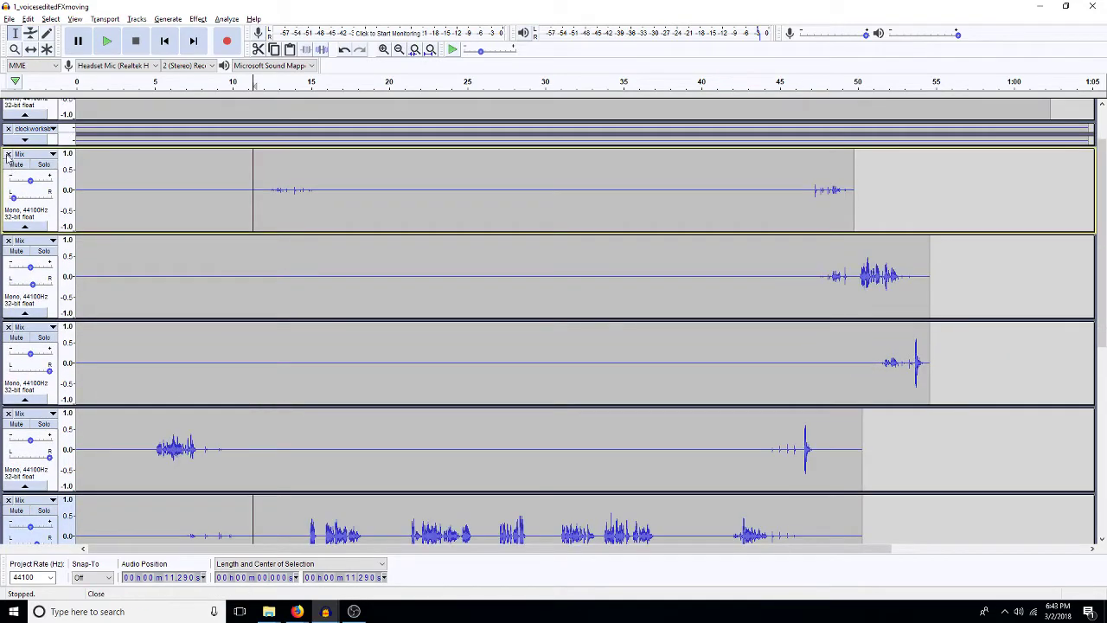
{"action": "left_click", "coordinate": [8, 155]}
{"action": "left_click", "coordinate": [8, 155]}
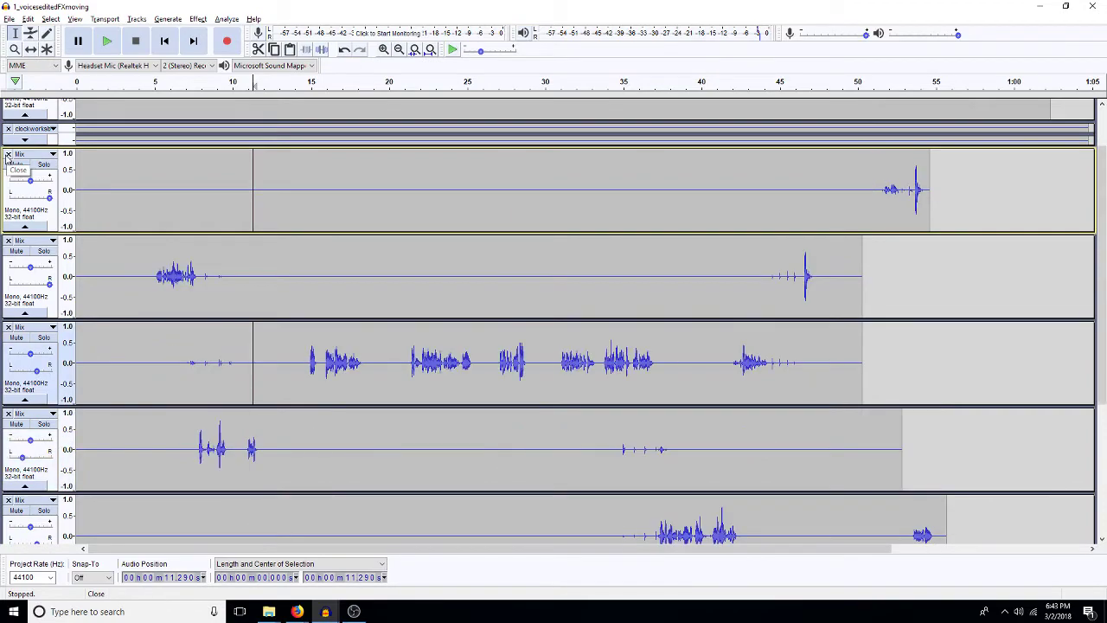
{"action": "left_click", "coordinate": [8, 154]}
{"action": "scroll", "coordinate": [165, 372], "scroll_direction": "down", "scroll_amount": 3}
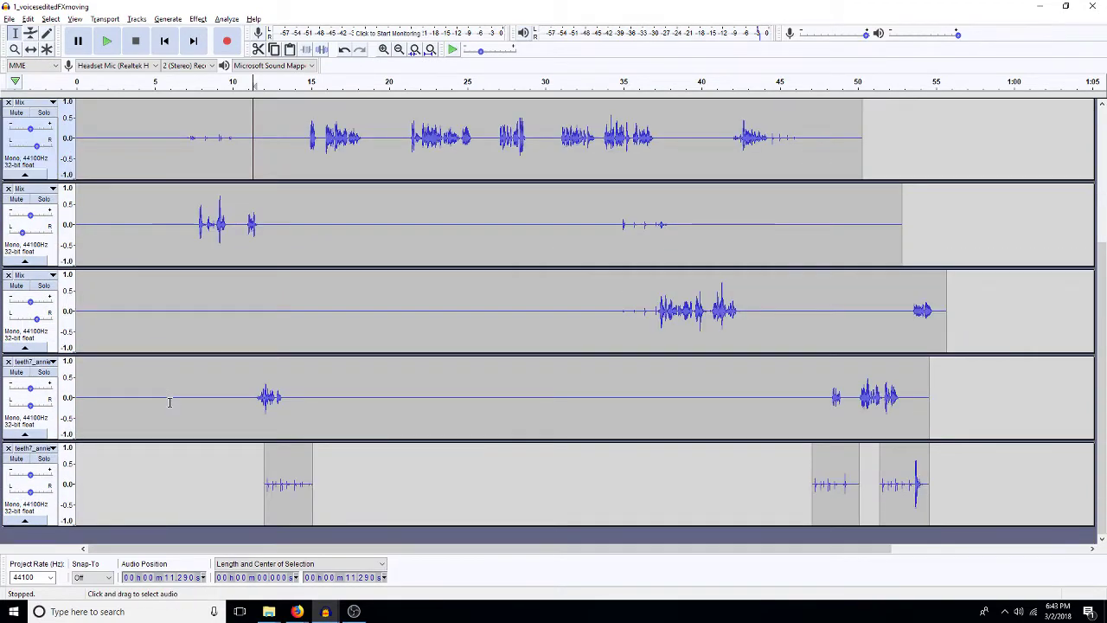
Step: Shift the last clip in the lower teeth7 track so it starts at about 55.6 s
{"action": "left_click_drag", "start_coordinate": [842, 491], "coordinate": [851, 496]}
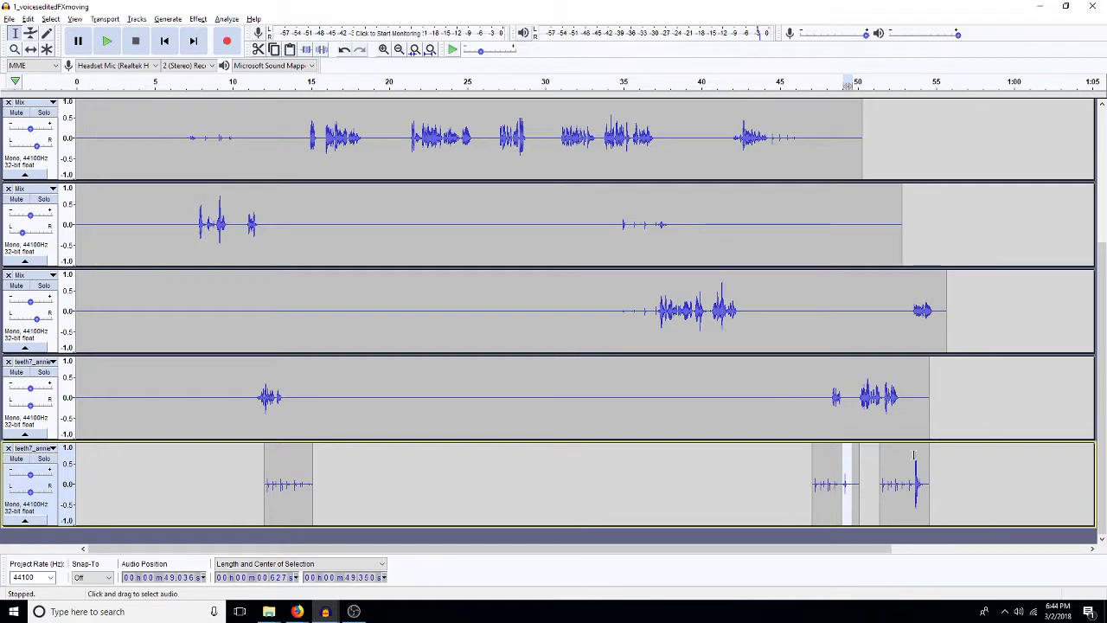
{"action": "left_click", "coordinate": [30, 49]}
{"action": "left_click_drag", "start_coordinate": [902, 480], "coordinate": [968, 483]}
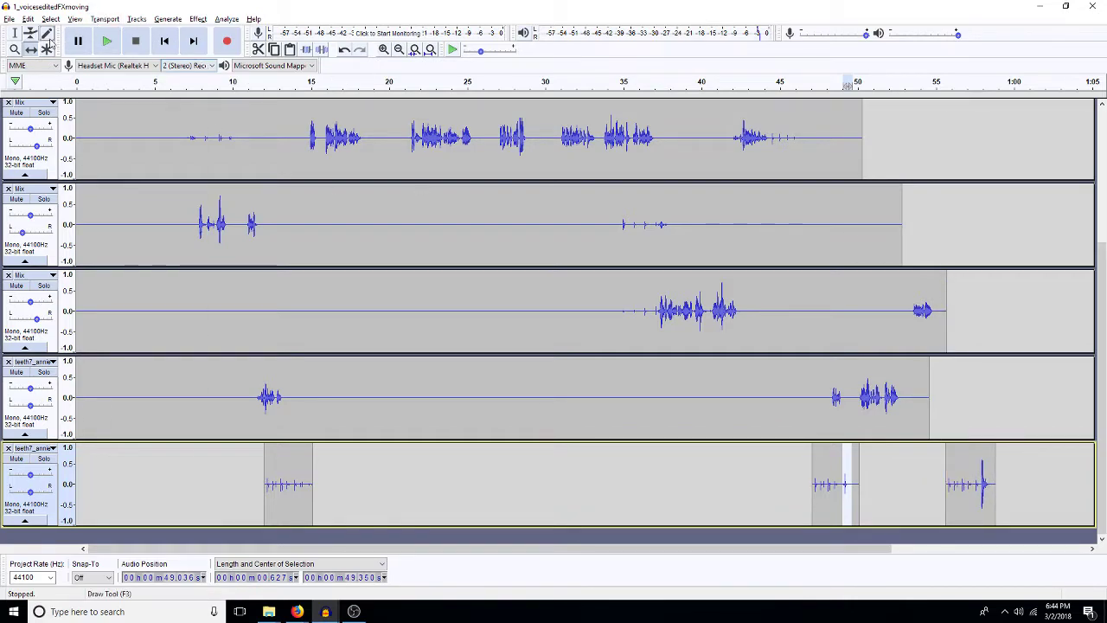
{"action": "left_click", "coordinate": [13, 32]}
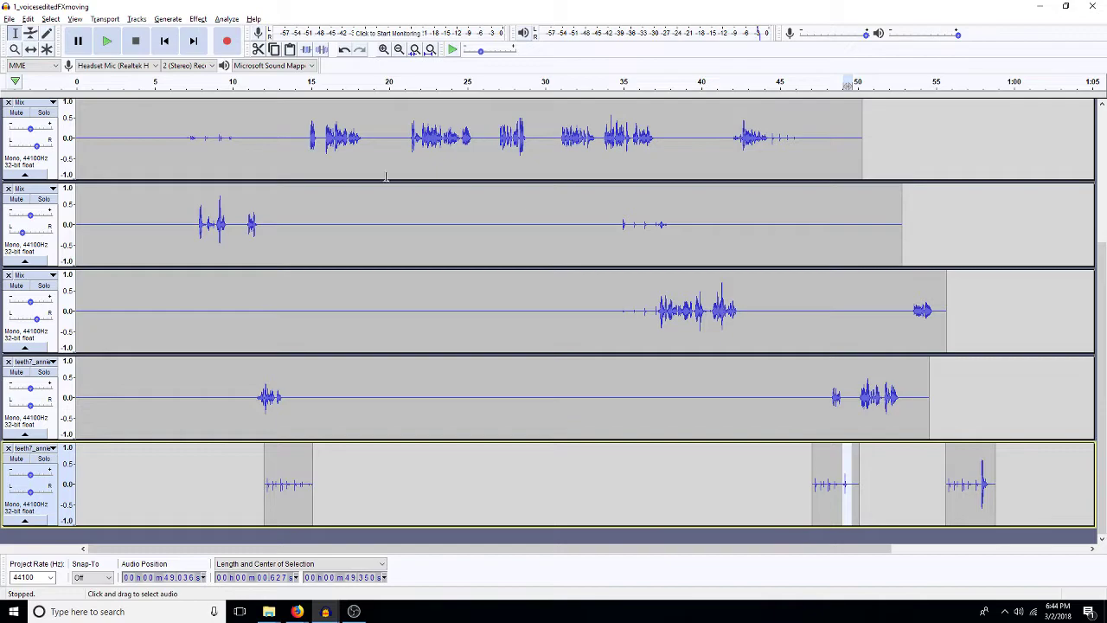
Step: Check the timing by playing from about 52.8 and 54.7 s, and shift the last clip to start at about 56.1 s
{"action": "left_click", "coordinate": [902, 480]}
{"action": "key", "text": "space"}
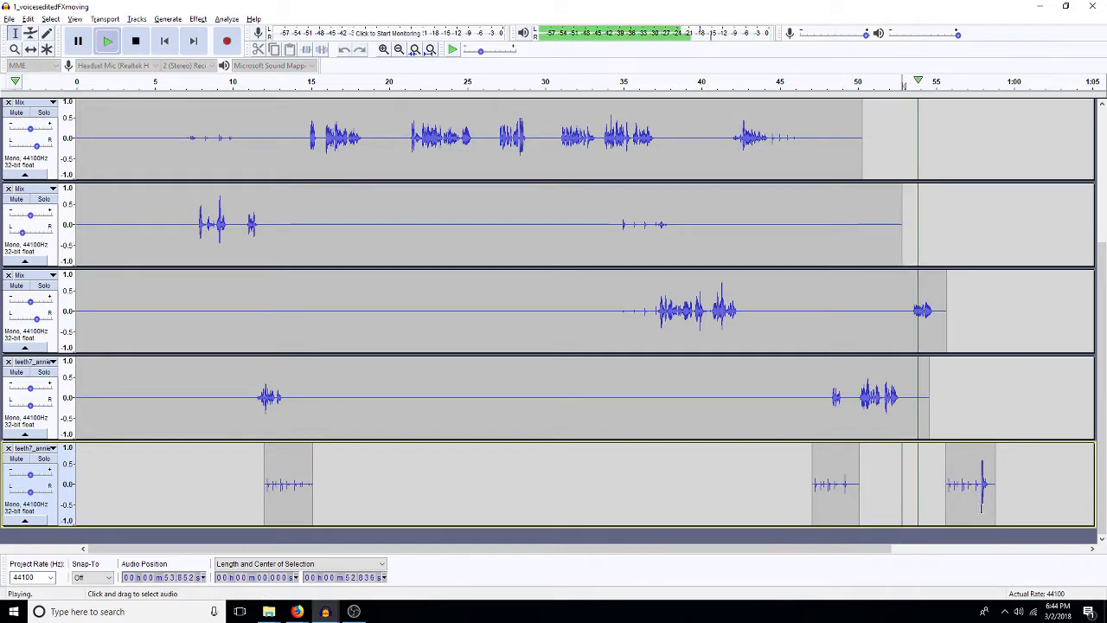
{"action": "key", "text": "space"}
{"action": "left_click", "coordinate": [932, 480]}
{"action": "key", "text": "space"}
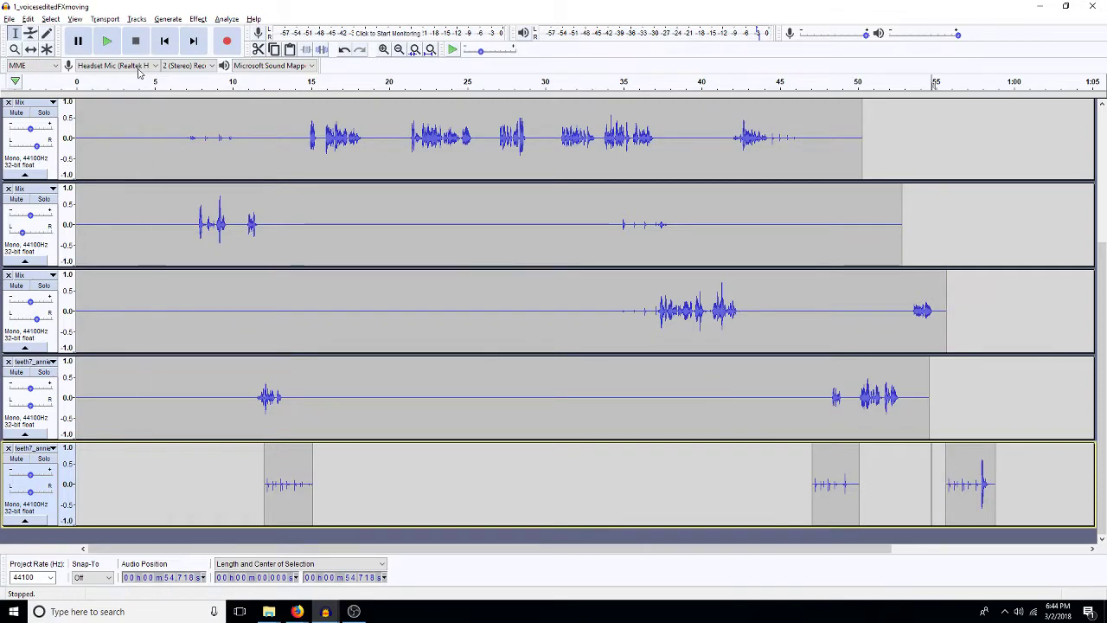
{"action": "left_click", "coordinate": [31, 50]}
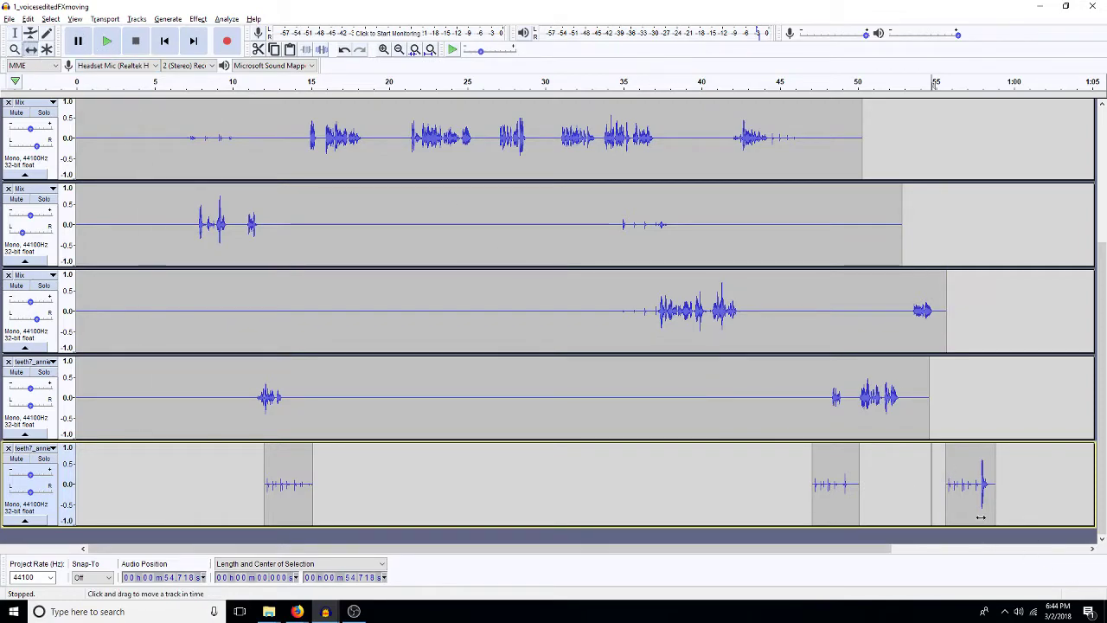
{"action": "left_click_drag", "start_coordinate": [964, 493], "coordinate": [972, 490]}
{"action": "key", "text": "space"}
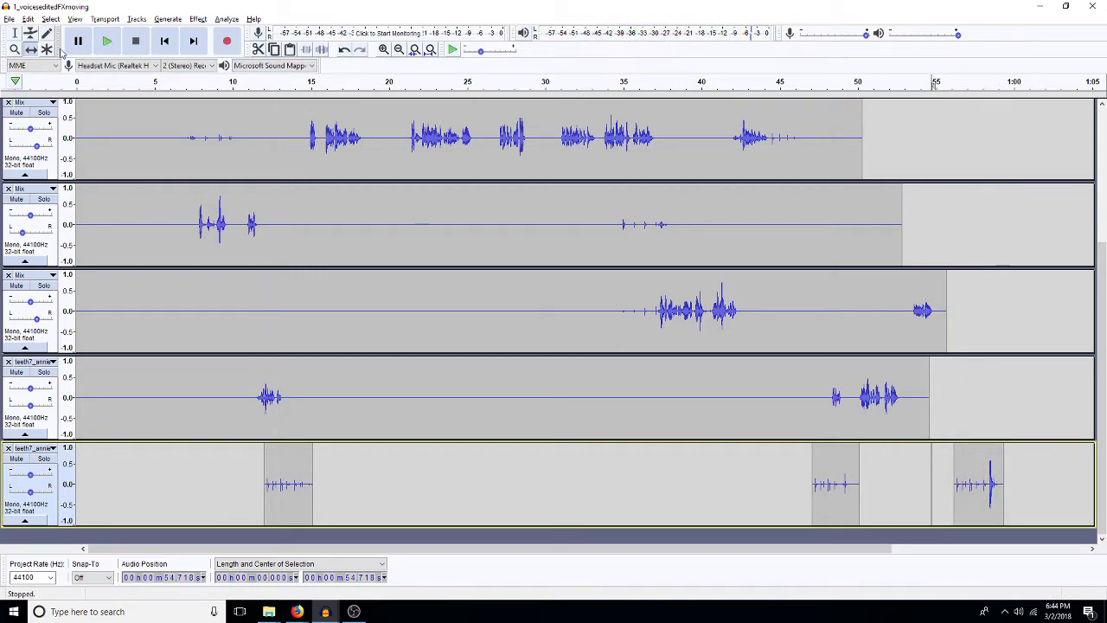
Step: Move the 0.627 s sound at about 48.9 s in the lower teeth7 track to about 54.0 s in the far-right-panned Mix track
{"action": "left_click", "coordinate": [14, 32]}
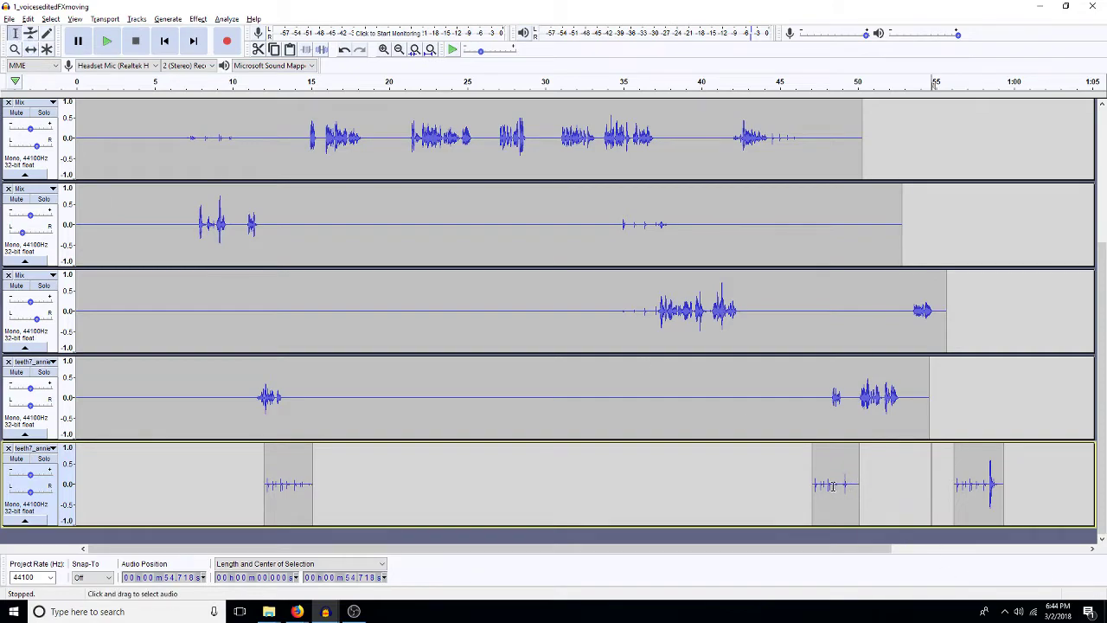
{"action": "left_click_drag", "start_coordinate": [839, 484], "coordinate": [849, 493]}
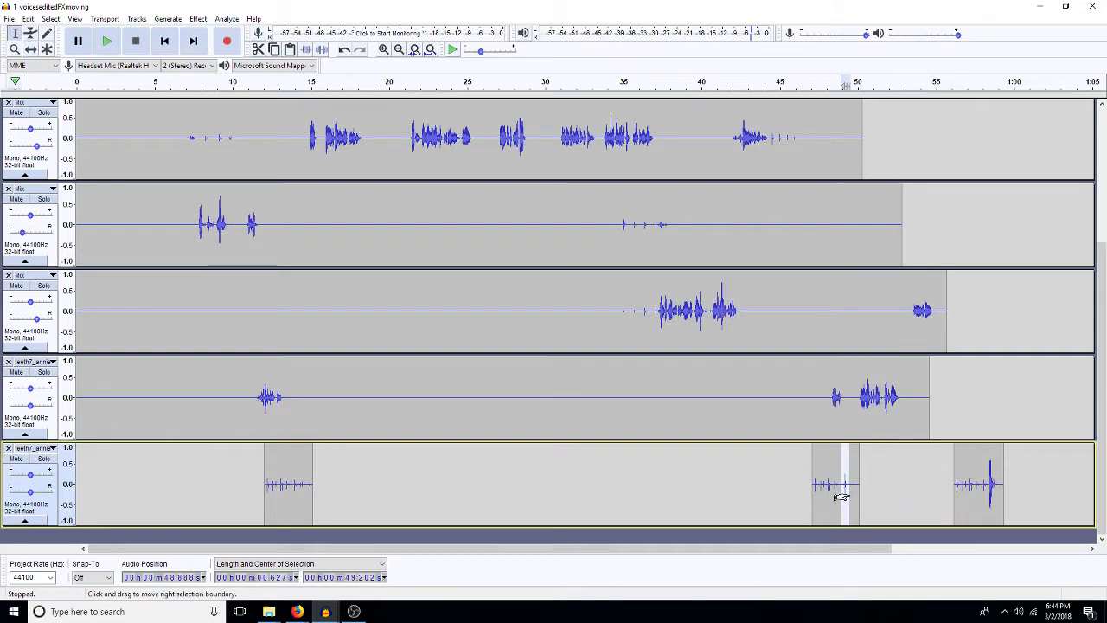
{"action": "key", "text": "Delete"}
{"action": "left_click", "coordinate": [925, 464]}
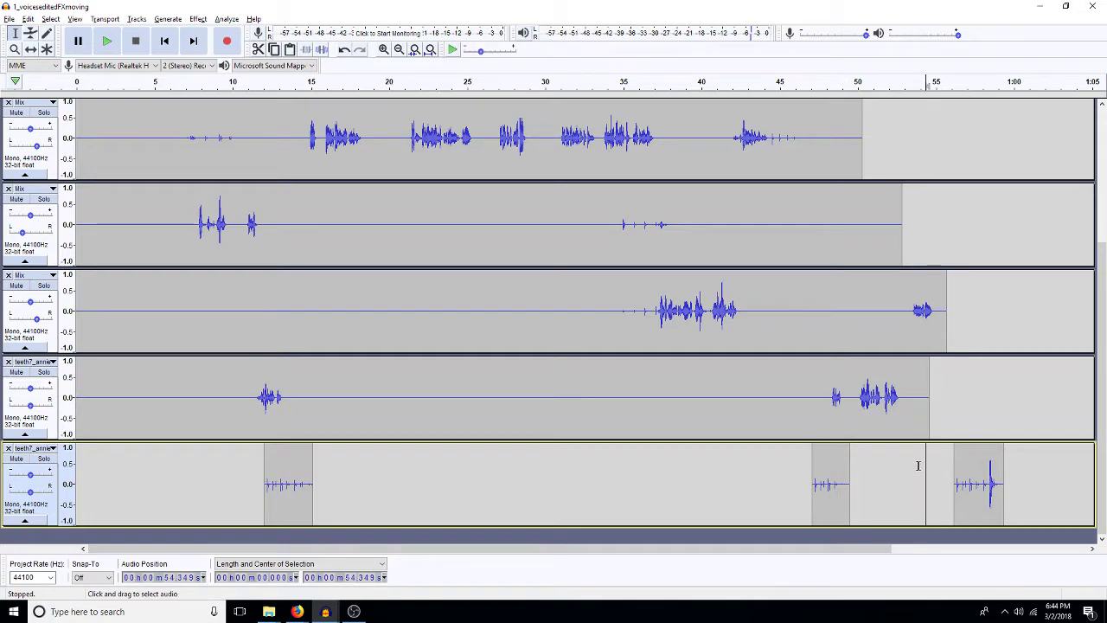
{"action": "scroll", "coordinate": [919, 466], "scroll_direction": "up", "scroll_amount": 2}
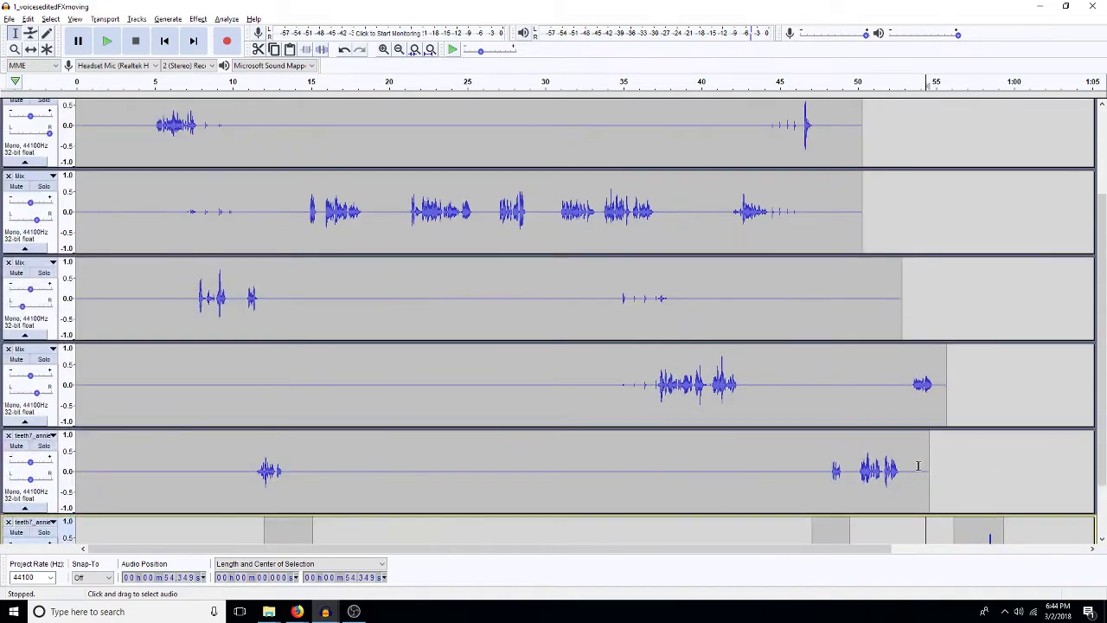
{"action": "left_click", "coordinate": [920, 143]}
{"action": "left_click_drag", "start_coordinate": [910, 144], "coordinate": [928, 142]}
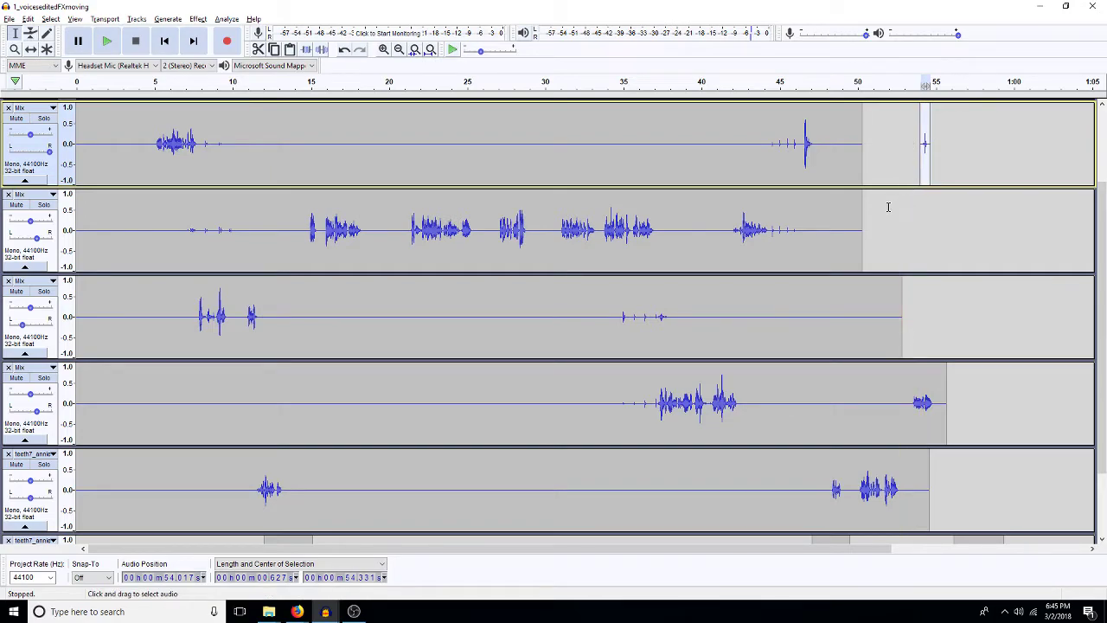
Step: Mix and render the two teeth7 tracks, from the start through their last clips, into a single track
{"action": "scroll", "coordinate": [888, 206], "scroll_direction": "down", "scroll_amount": 2}
{"action": "left_click_drag", "start_coordinate": [1013, 494], "coordinate": [742, 453]}
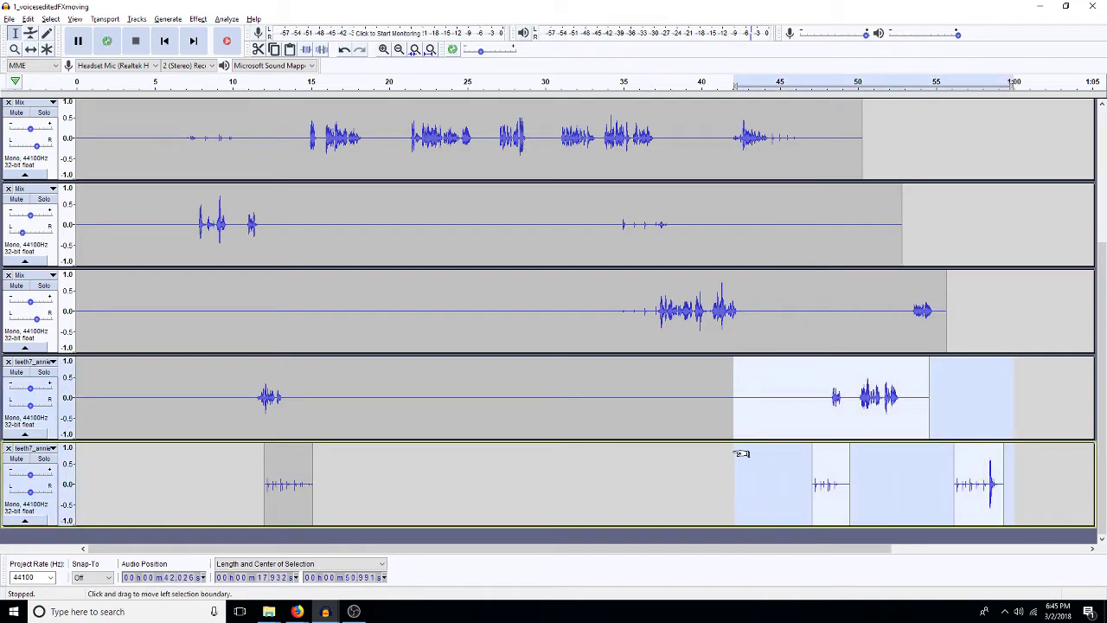
{"action": "key", "text": "shift+Home"}
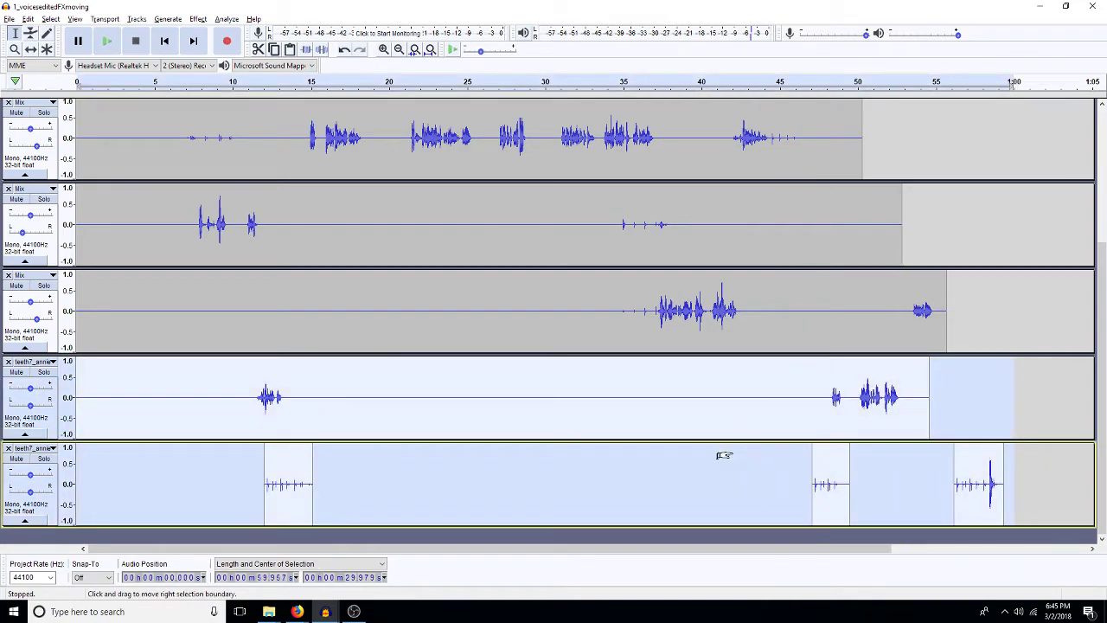
{"action": "key", "text": "ctrl+shift+m"}
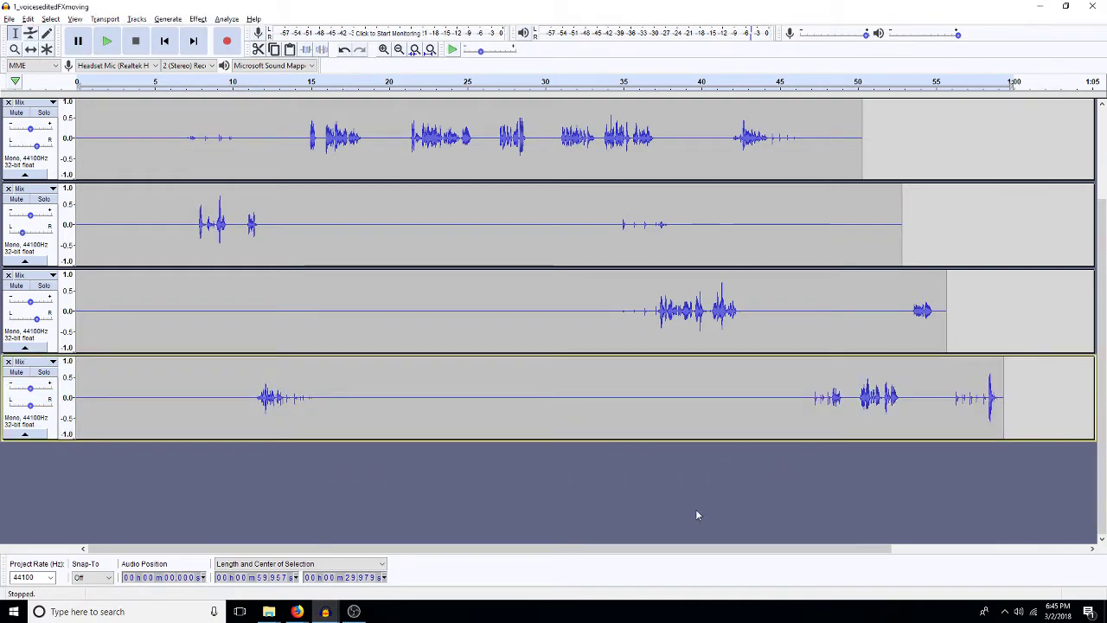
Step: Duplicate the rendered Mix track into four copies and silence about 10.9 to 18.7 s in the lower two
{"action": "left_click", "coordinate": [695, 432]}
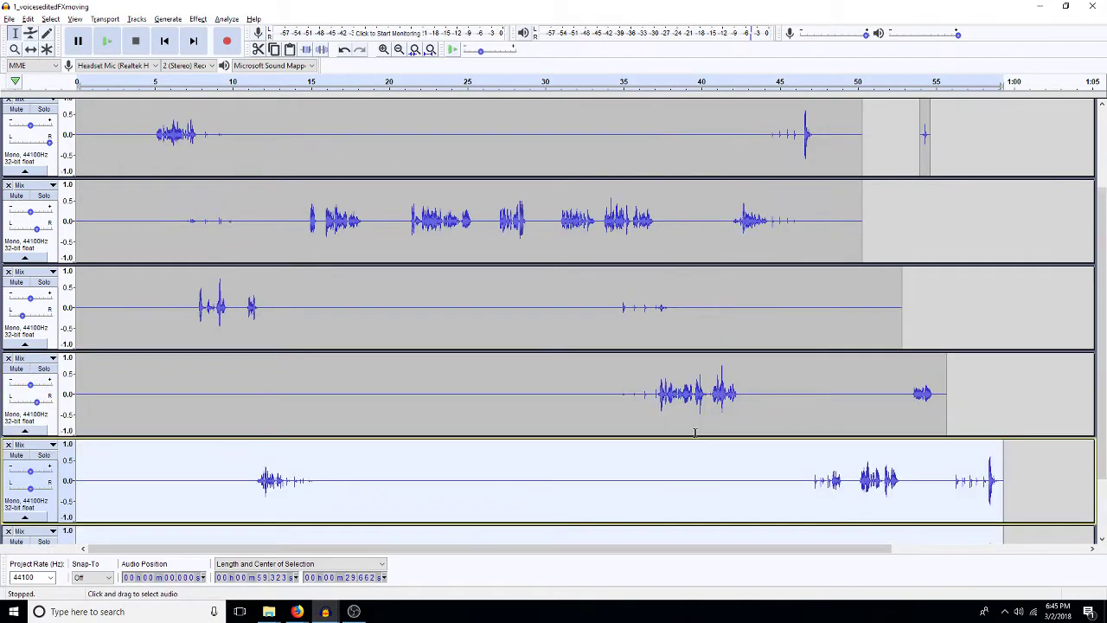
{"action": "key", "text": "ctrl+d"}
{"action": "key", "text": "ctrl+d"}
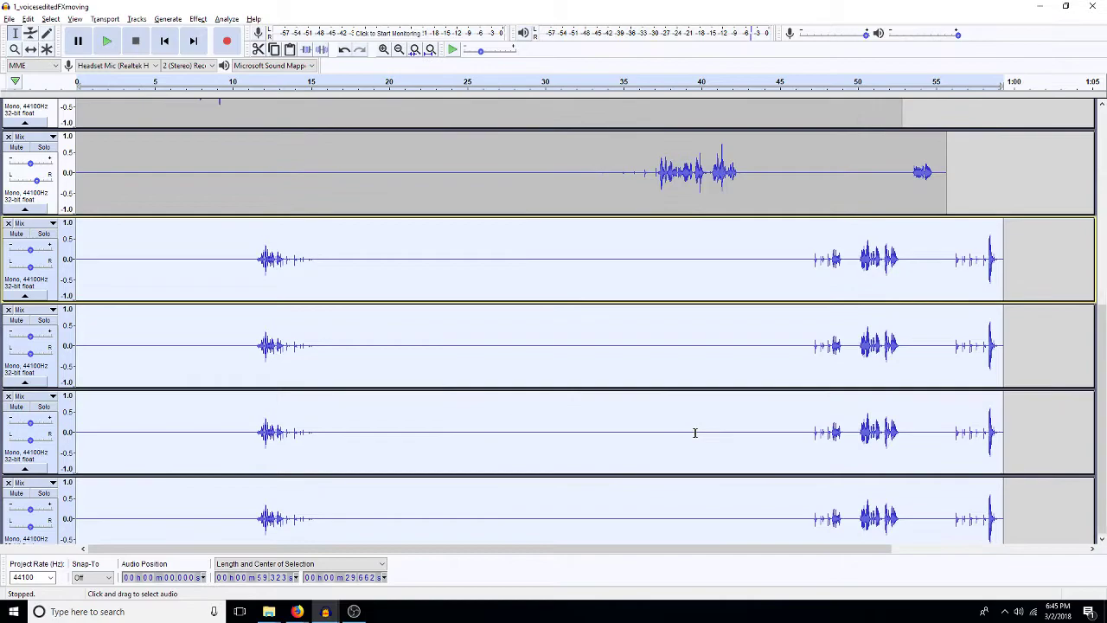
{"action": "left_click_drag", "start_coordinate": [247, 387], "coordinate": [371, 535]}
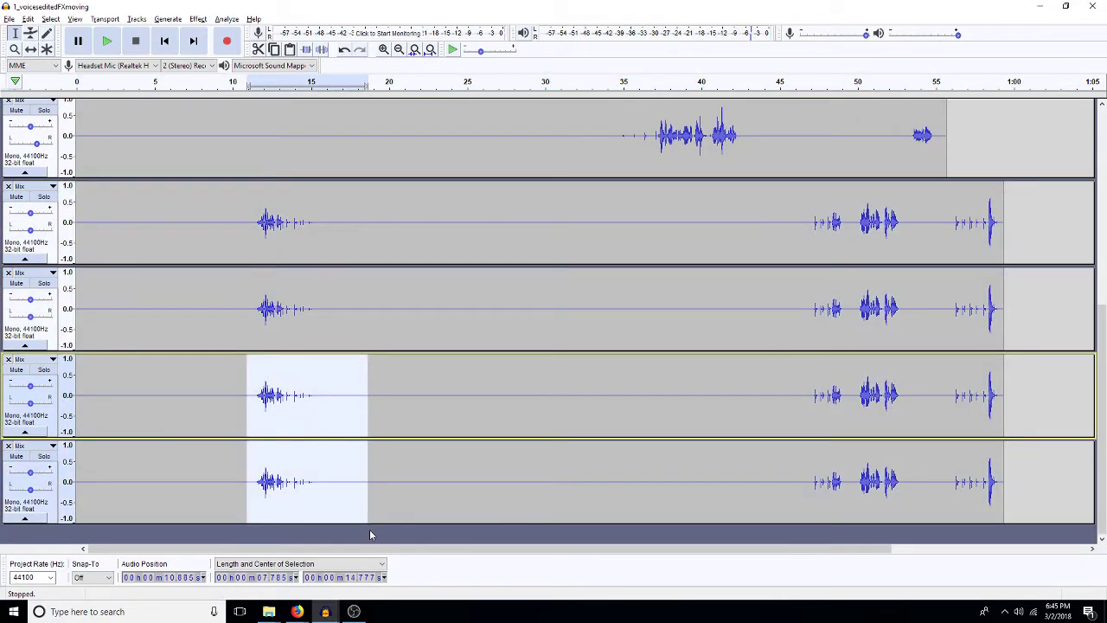
{"action": "key", "text": "ctrl+l"}
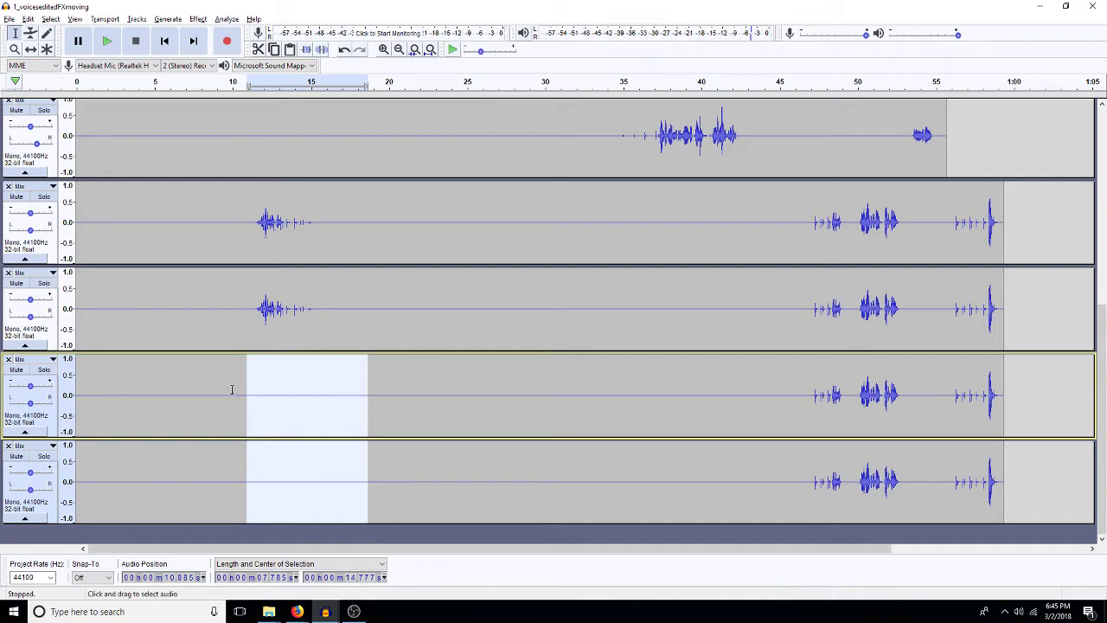
Step: Lower the quiet sounds near 13 to 15 s in the upper two copies, and silence about 10.4 to 12.9 s in the second
{"action": "left_click_drag", "start_coordinate": [275, 224], "coordinate": [315, 243]}
{"action": "key", "text": "space"}
{"action": "left_click_drag", "start_coordinate": [322, 312], "coordinate": [277, 310]}
{"action": "key", "text": "space"}
{"action": "key", "text": "space"}
{"action": "left_click", "coordinate": [282, 309]}
{"action": "key", "text": "shift+Left"}
{"action": "key", "text": "shift+Left"}
{"action": "key", "text": "shift+Left"}
{"action": "key", "text": "shift+Left"}
{"action": "key", "text": "shift+Left"}
{"action": "key", "text": "shift+Left"}
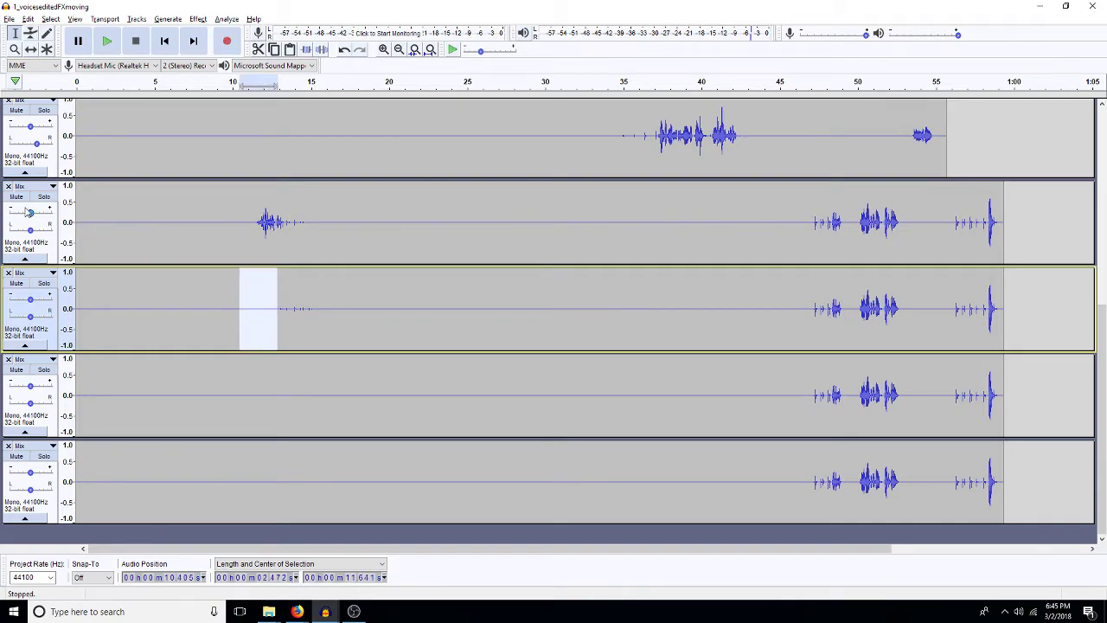
Step: Pan the four copies, from uppermost to lowest, partly left, far left, slightly right and far right
{"action": "left_click_drag", "start_coordinate": [32, 231], "coordinate": [22, 232]}
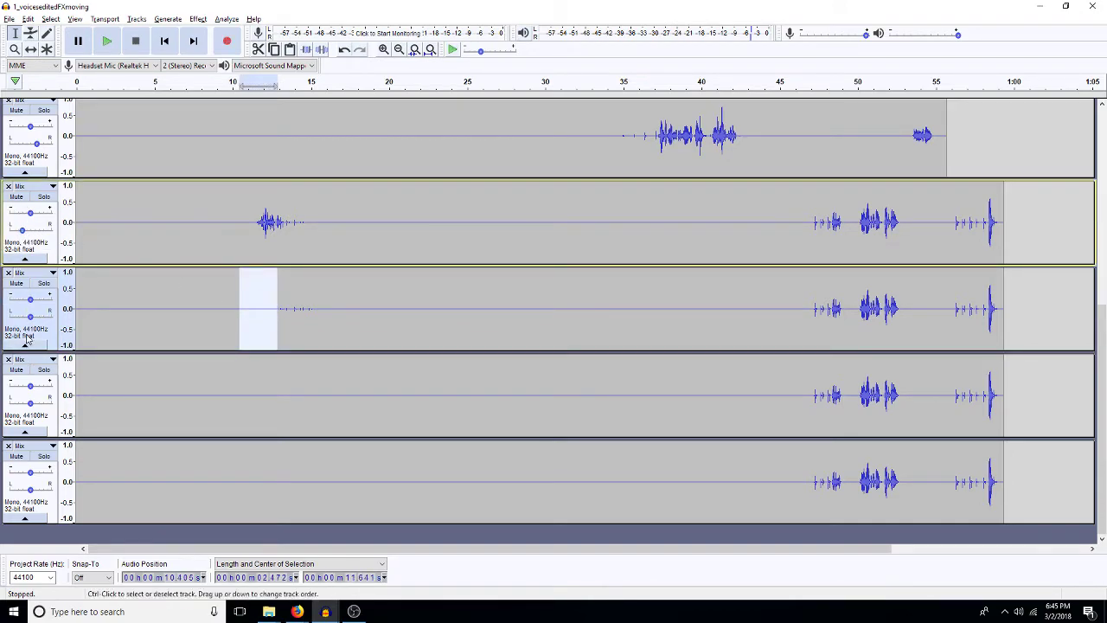
{"action": "left_click_drag", "start_coordinate": [30, 316], "coordinate": [12, 319]}
{"action": "left_click_drag", "start_coordinate": [30, 403], "coordinate": [35, 404]}
{"action": "left_click_drag", "start_coordinate": [30, 490], "coordinate": [47, 490]}
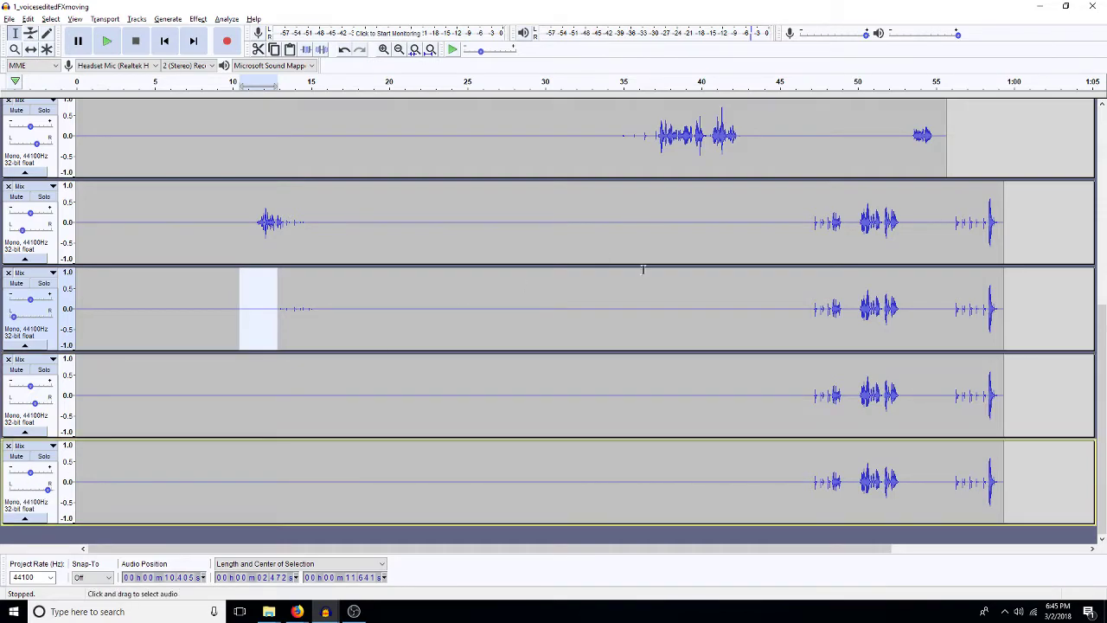
Step: Silence the uppermost copy from about 45.7 s to its end
{"action": "left_click_drag", "start_coordinate": [790, 205], "coordinate": [1057, 232]}
{"action": "key", "text": "ctrl+l"}
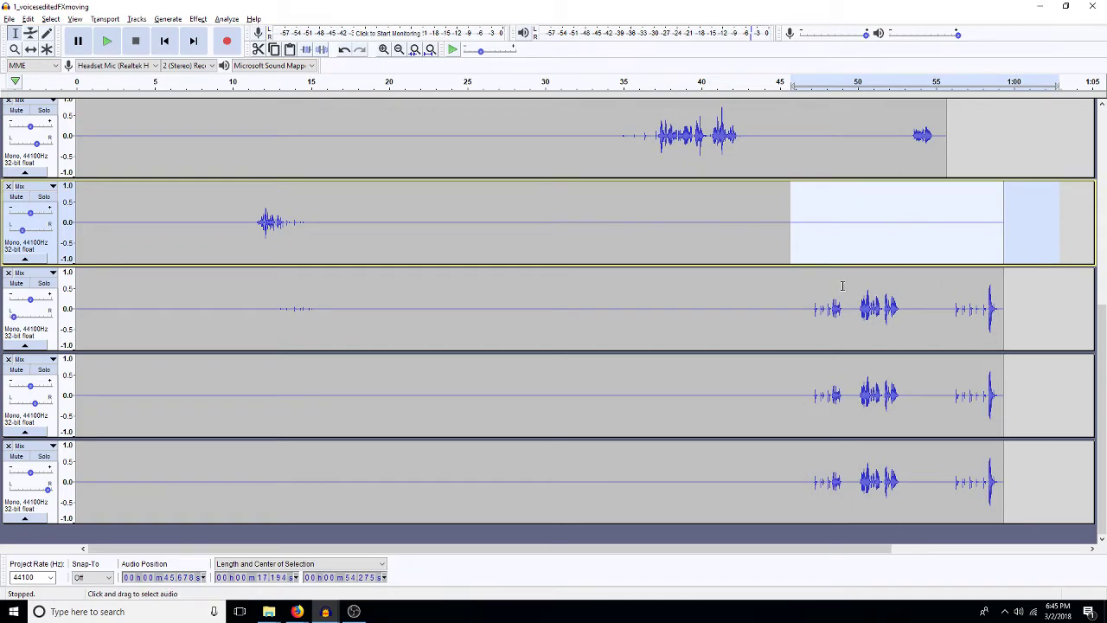
Step: Fade out the second Mix copy from about 47.3 to 48.9 s, and fade in the third from about 47.2 to 49.2 s
{"action": "left_click_drag", "start_coordinate": [815, 308], "coordinate": [831, 344]}
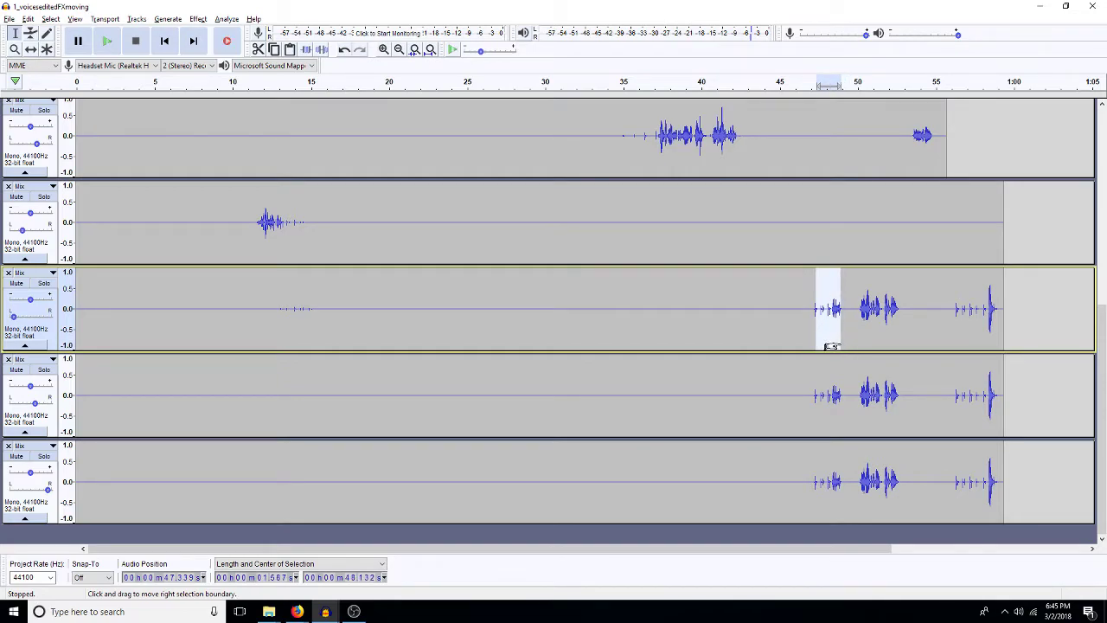
{"action": "left_click_drag", "start_coordinate": [845, 401], "coordinate": [814, 417]}
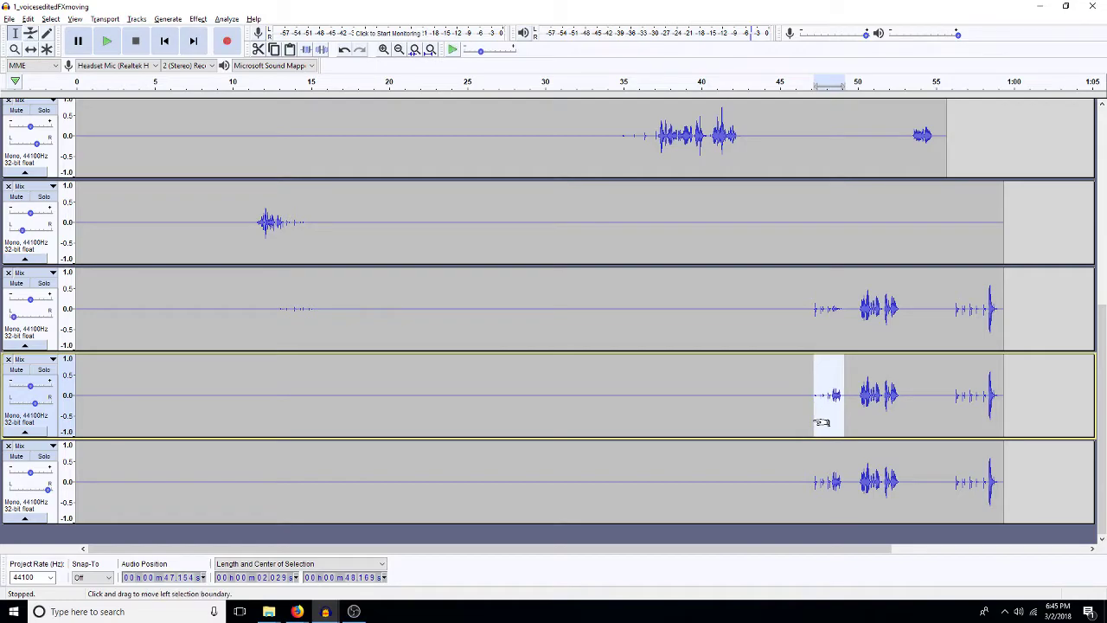
Step: Silence the lowest Mix copy from about 46.0 to 52.8 s, and delete the second copy's audio from about 50 s onward
{"action": "left_click_drag", "start_coordinate": [798, 473], "coordinate": [901, 504]}
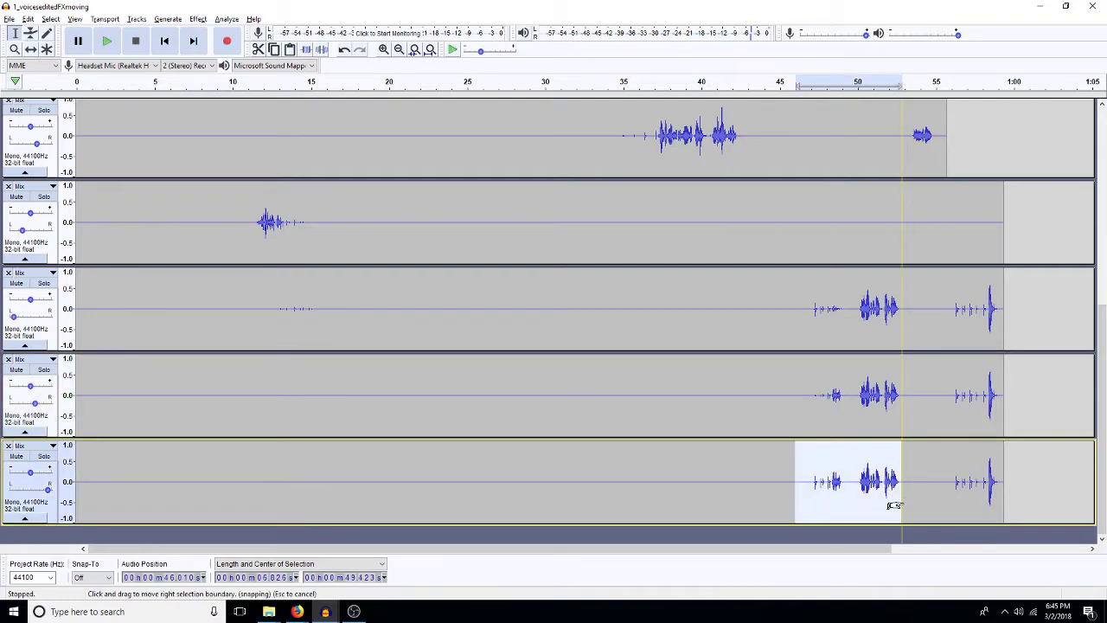
{"action": "key", "text": "ctrl+l"}
{"action": "left_click_drag", "start_coordinate": [857, 311], "coordinate": [1080, 316]}
{"action": "key", "text": "Delete"}
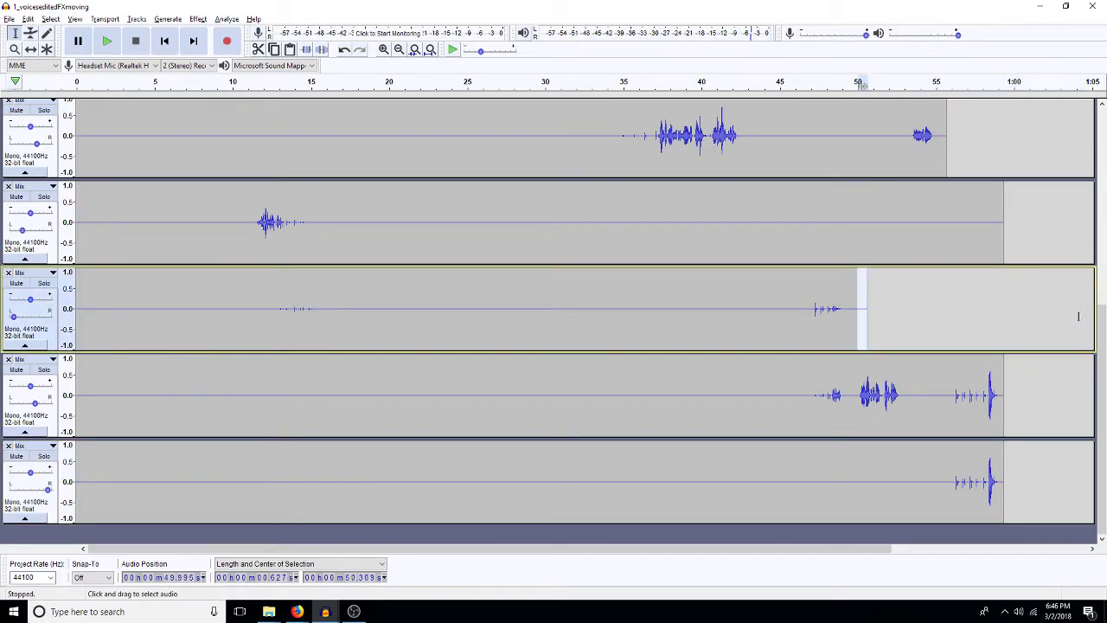
Step: Fade out the third Mix copy from about 56.0 to 58.3 s, silence its last loud sound, and fade in the lowest copy over that span
{"action": "left_click_drag", "start_coordinate": [952, 407], "coordinate": [986, 410]}
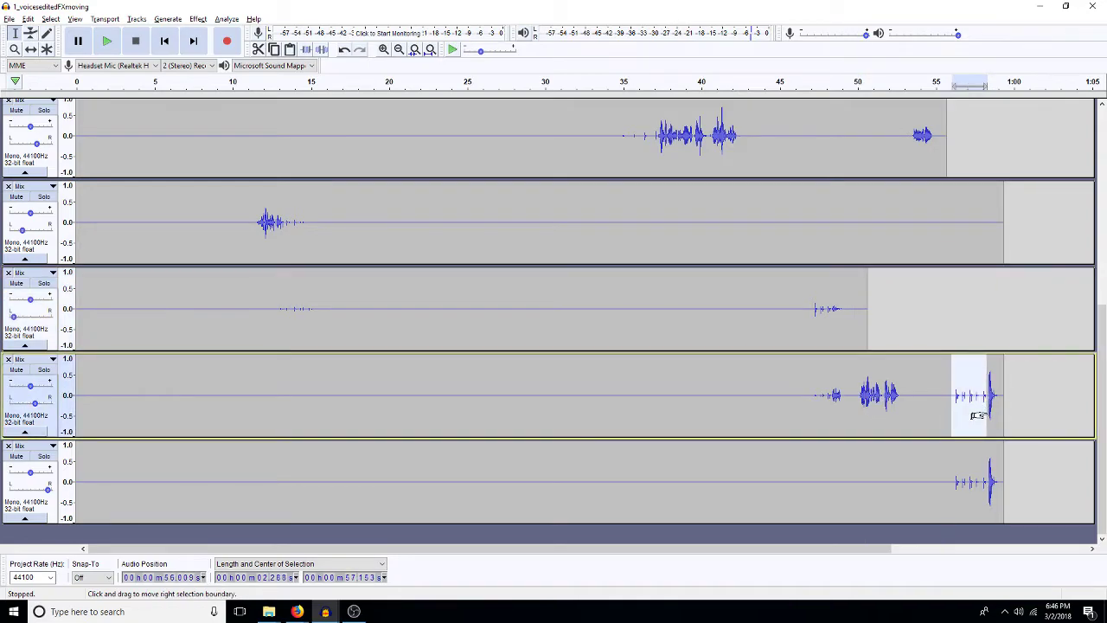
{"action": "key", "text": "Right"}
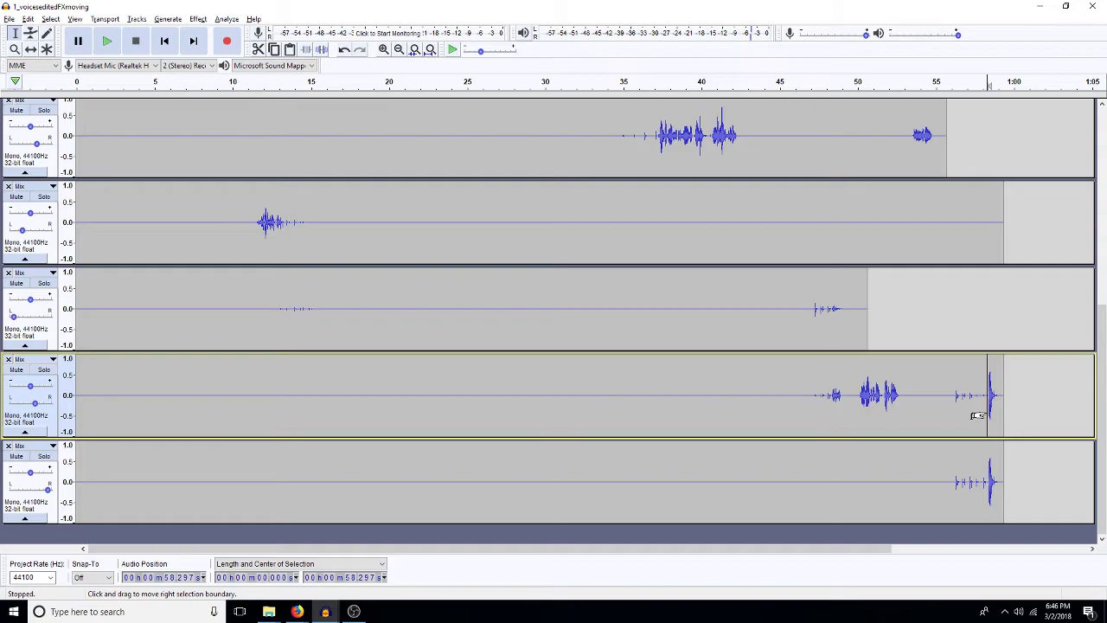
{"action": "left_click_drag", "start_coordinate": [976, 415], "coordinate": [1000, 399]}
{"action": "key", "text": "ctrl+l"}
{"action": "left_click_drag", "start_coordinate": [987, 489], "coordinate": [937, 499]}
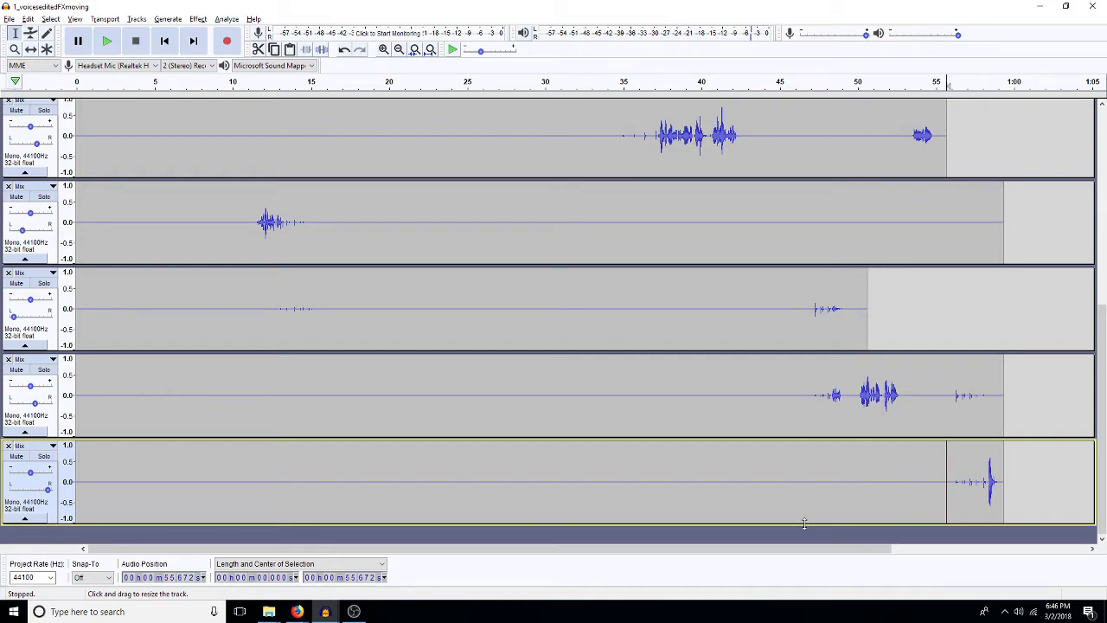
Step: Switch to the footstepsETC project and browse for a file to open in the 9TeethWithin project's FXetc folder
{"action": "mouse_move", "coordinate": [298, 613]}
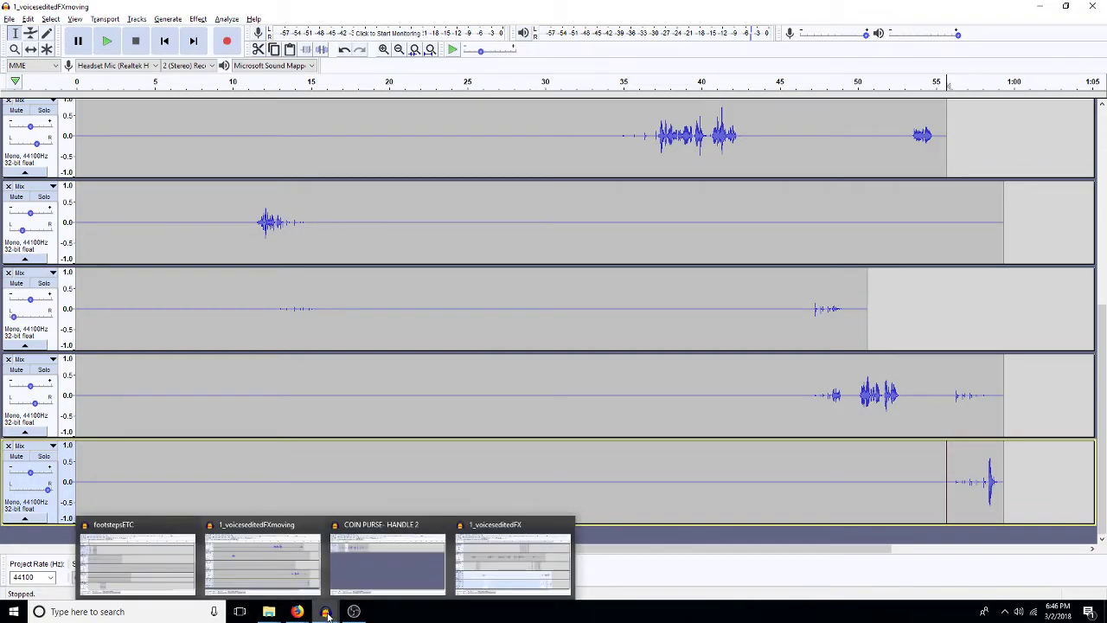
{"action": "left_click", "coordinate": [137, 562]}
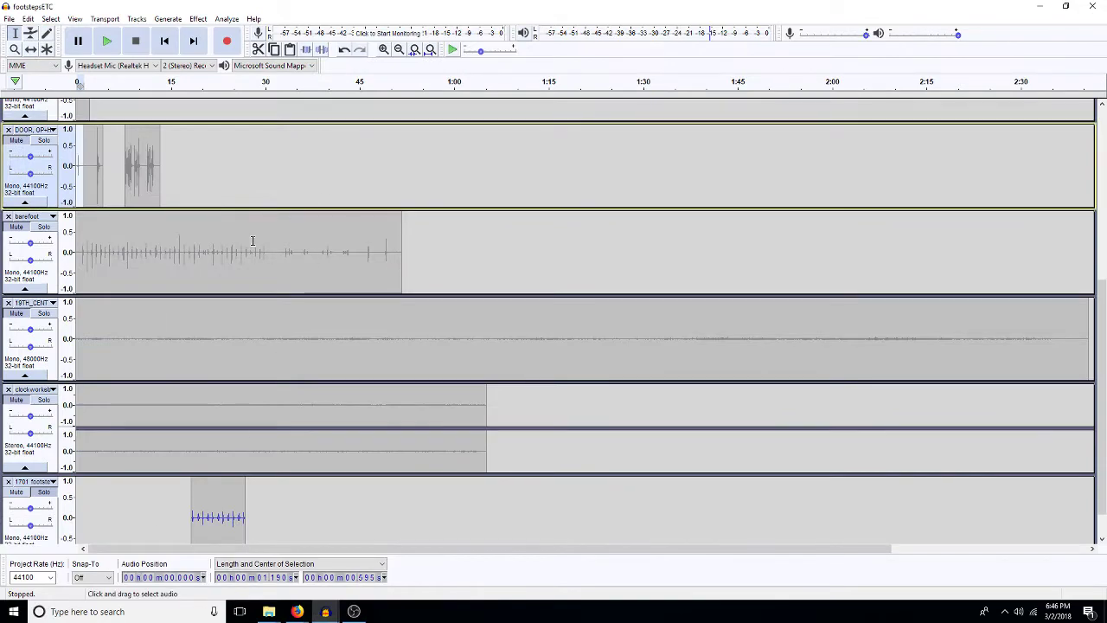
{"action": "scroll", "coordinate": [252, 241], "scroll_direction": "up", "scroll_amount": 4}
{"action": "left_click", "coordinate": [9, 19]}
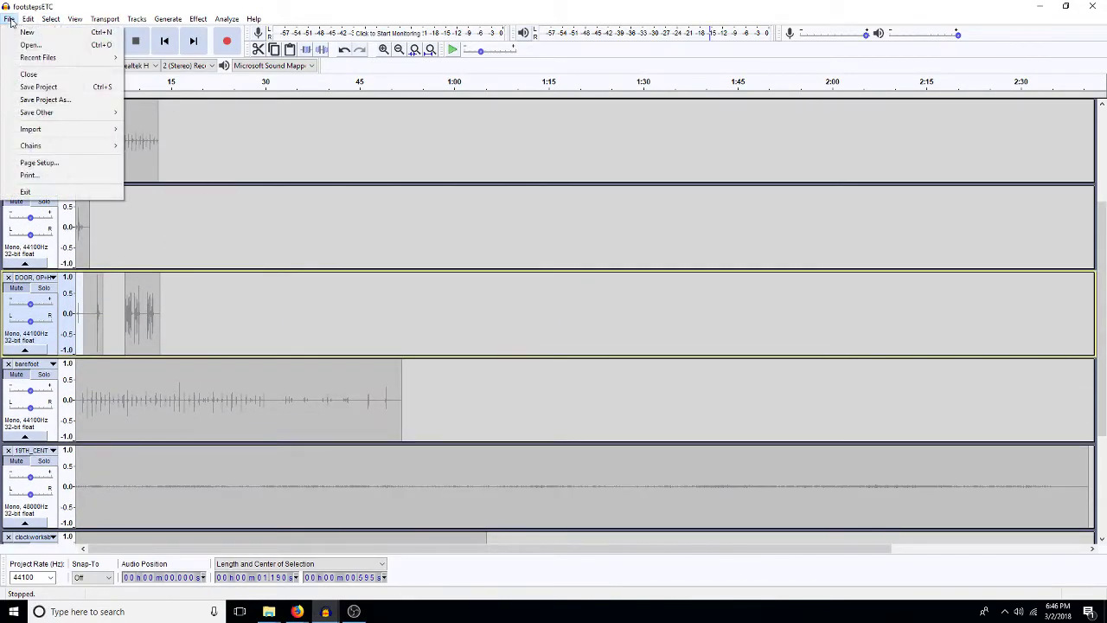
{"action": "left_click", "coordinate": [30, 45]}
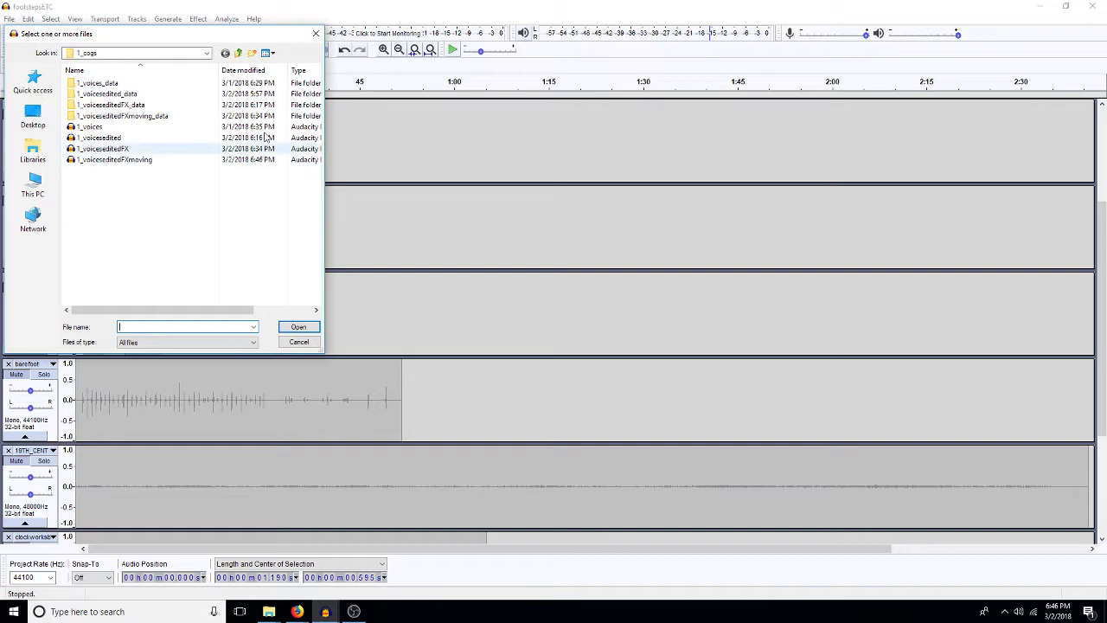
{"action": "left_click", "coordinate": [238, 53]}
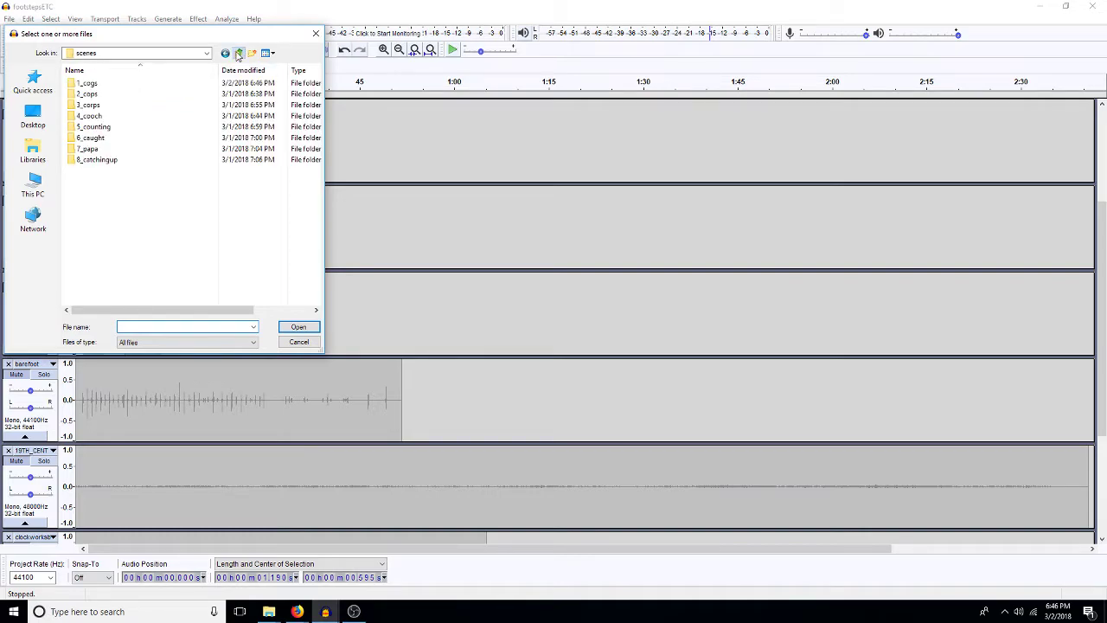
{"action": "left_click", "coordinate": [239, 53]}
{"action": "left_click", "coordinate": [239, 53]}
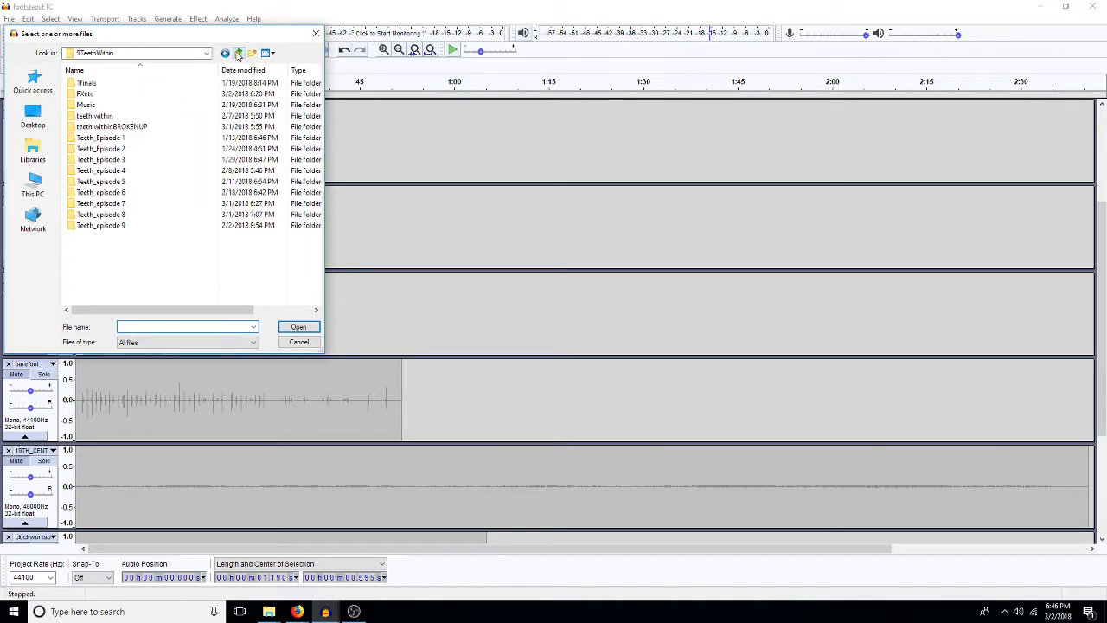
{"action": "double_click", "coordinate": [85, 93]}
Step: Open the ROBE- HVY FABRIC- PICK UP sound from the 4_1 folder
{"action": "scroll", "coordinate": [217, 173], "scroll_direction": "down", "scroll_amount": 5}
{"action": "scroll", "coordinate": [222, 176], "scroll_direction": "down", "scroll_amount": 3}
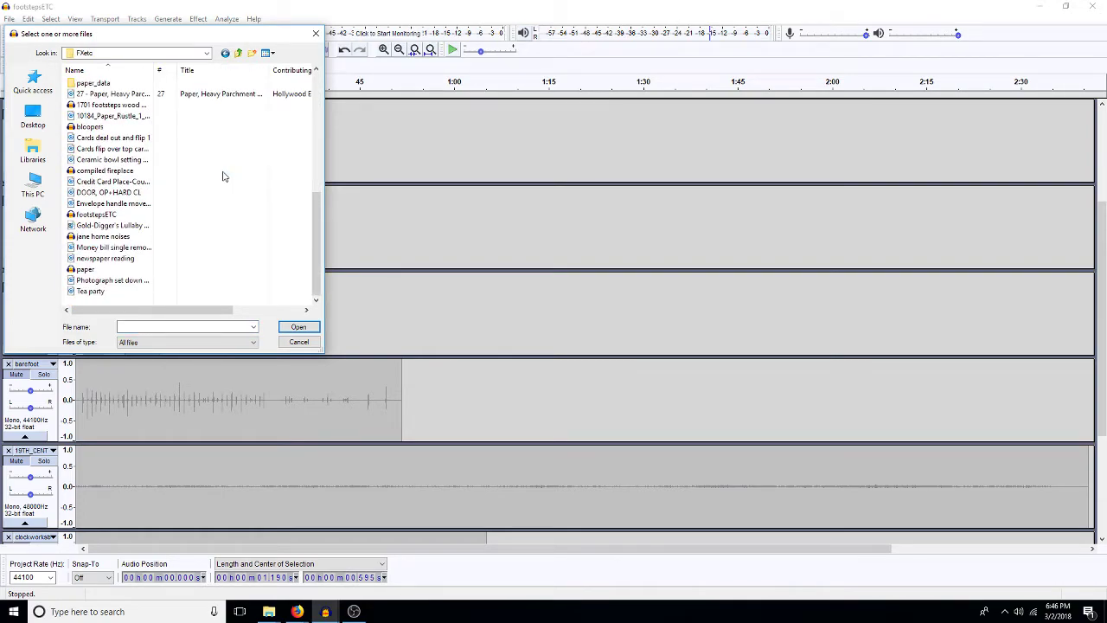
{"action": "scroll", "coordinate": [222, 176], "scroll_direction": "up", "scroll_amount": 8}
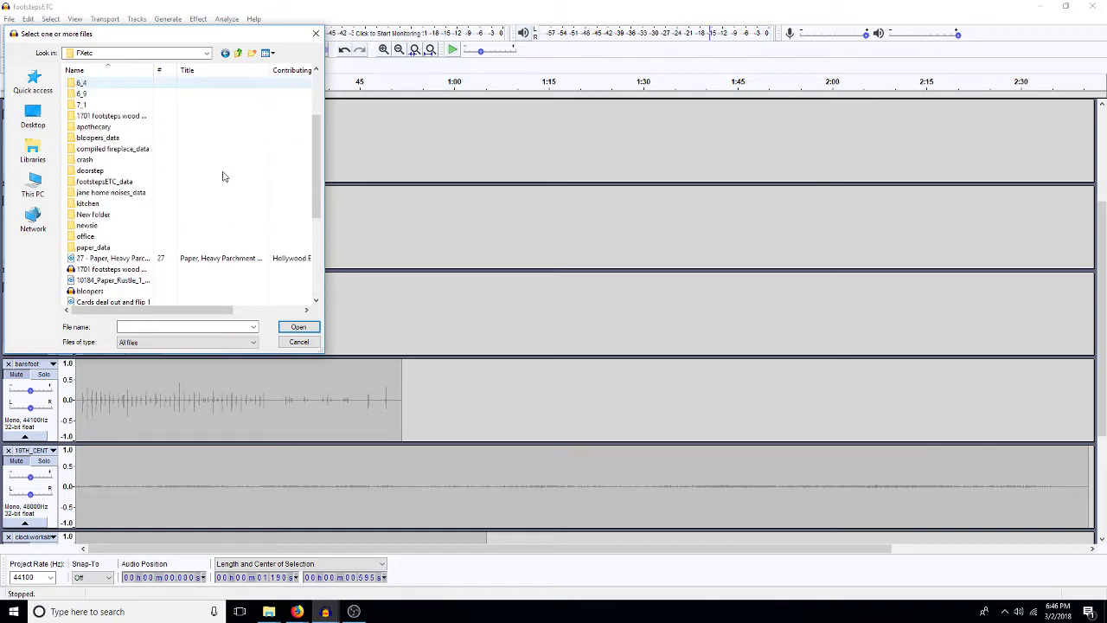
{"action": "scroll", "coordinate": [223, 177], "scroll_direction": "down", "scroll_amount": 1}
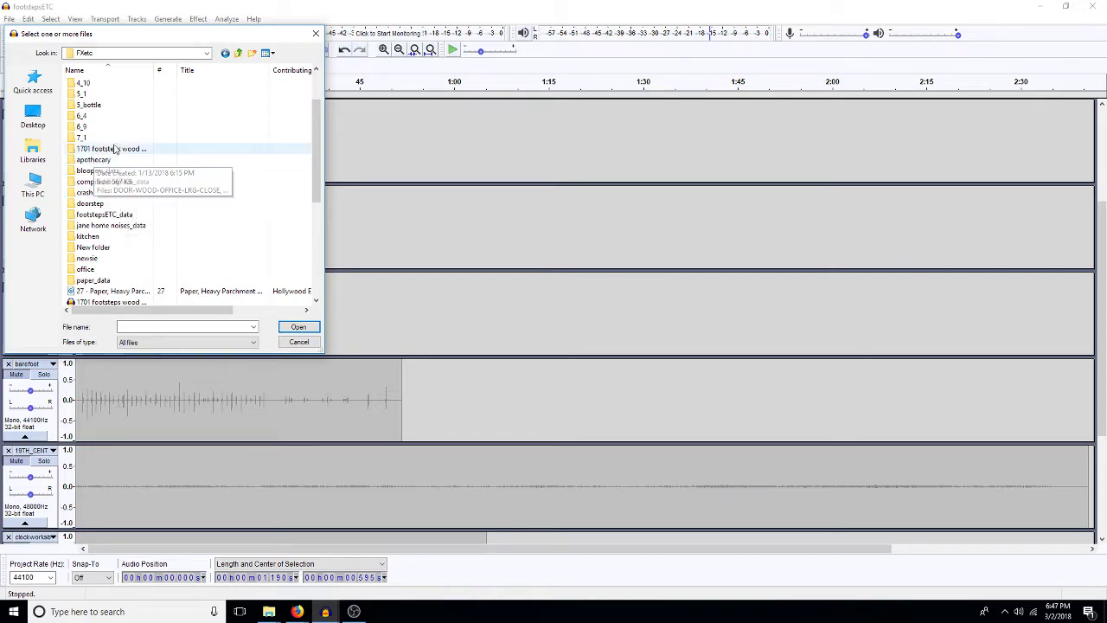
{"action": "scroll", "coordinate": [115, 148], "scroll_direction": "up", "scroll_amount": 2}
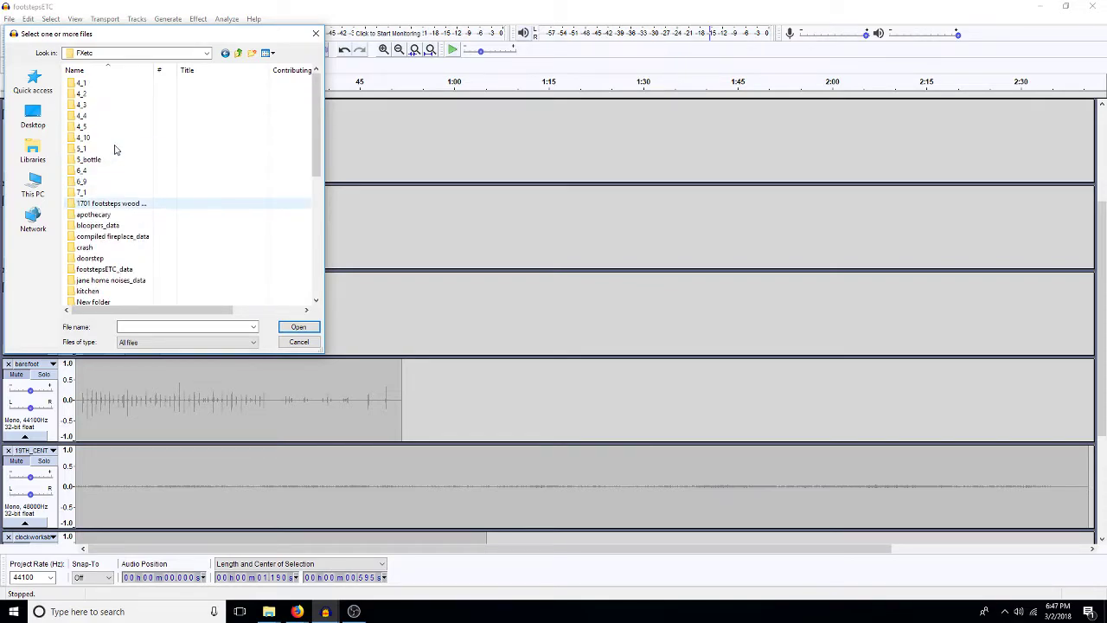
{"action": "double_click", "coordinate": [83, 83]}
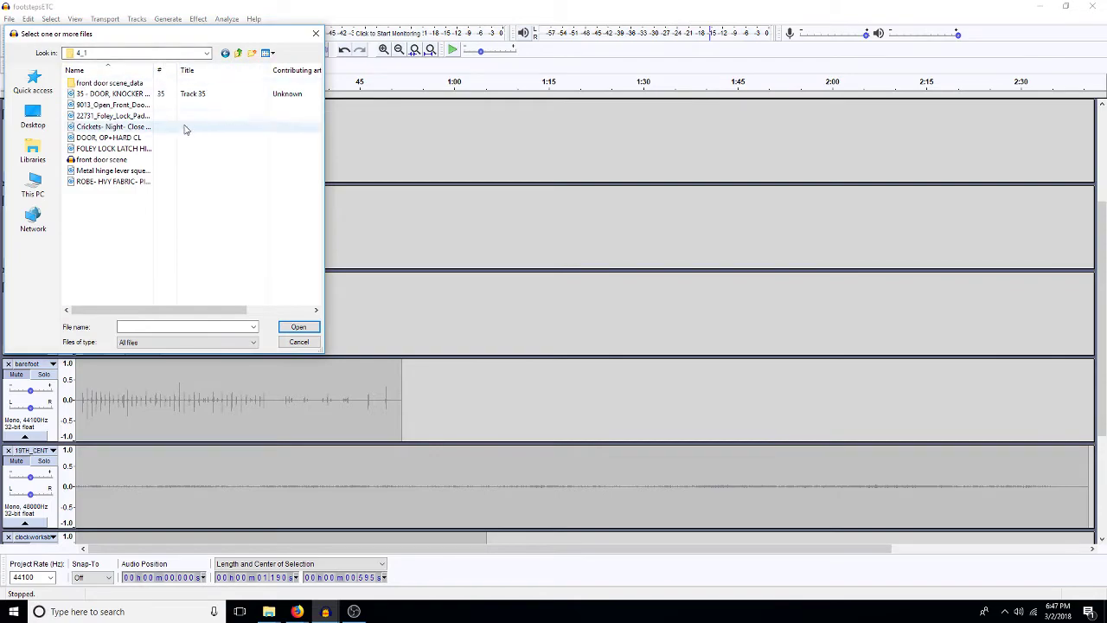
{"action": "double_click", "coordinate": [129, 181]}
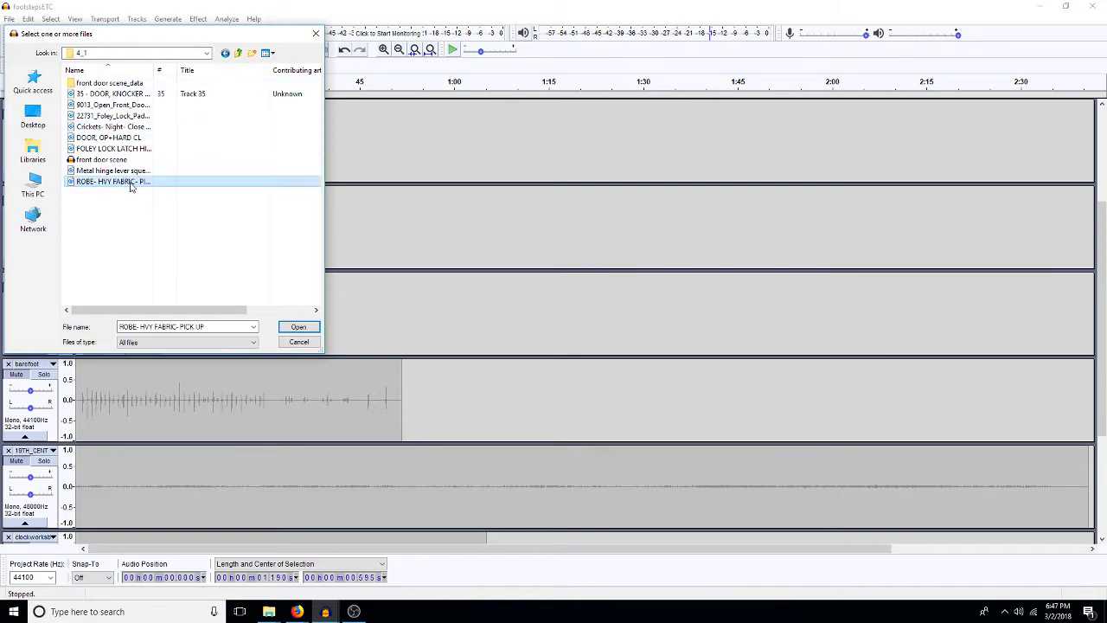
Step: Preview the robe sound, copy the whole clip, and close its window without saving
{"action": "key", "text": "space"}
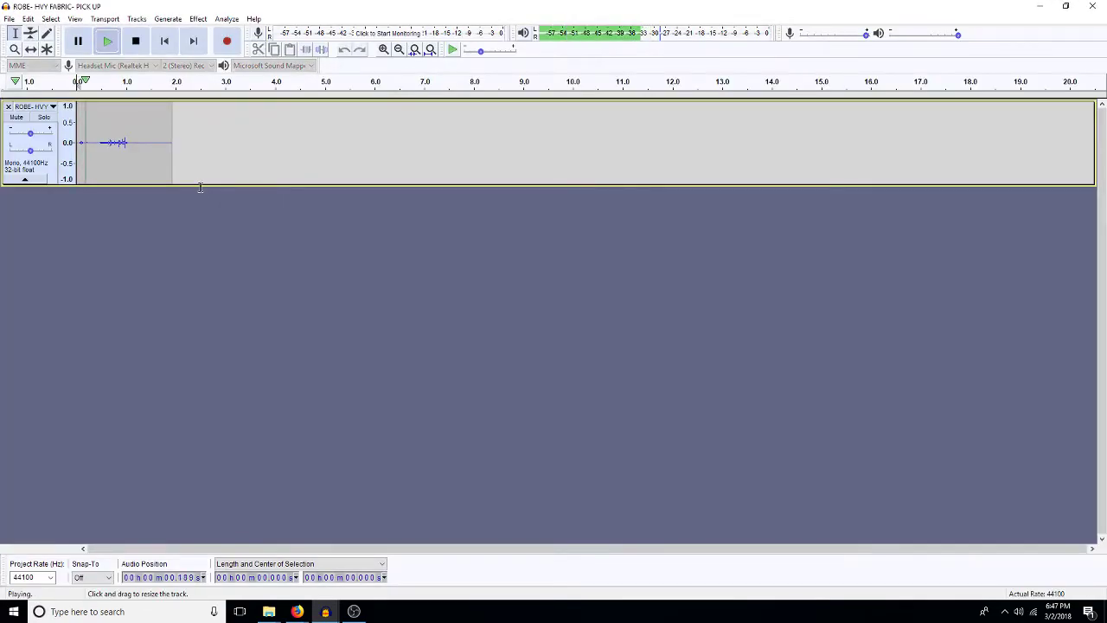
{"action": "double_click", "coordinate": [142, 164]}
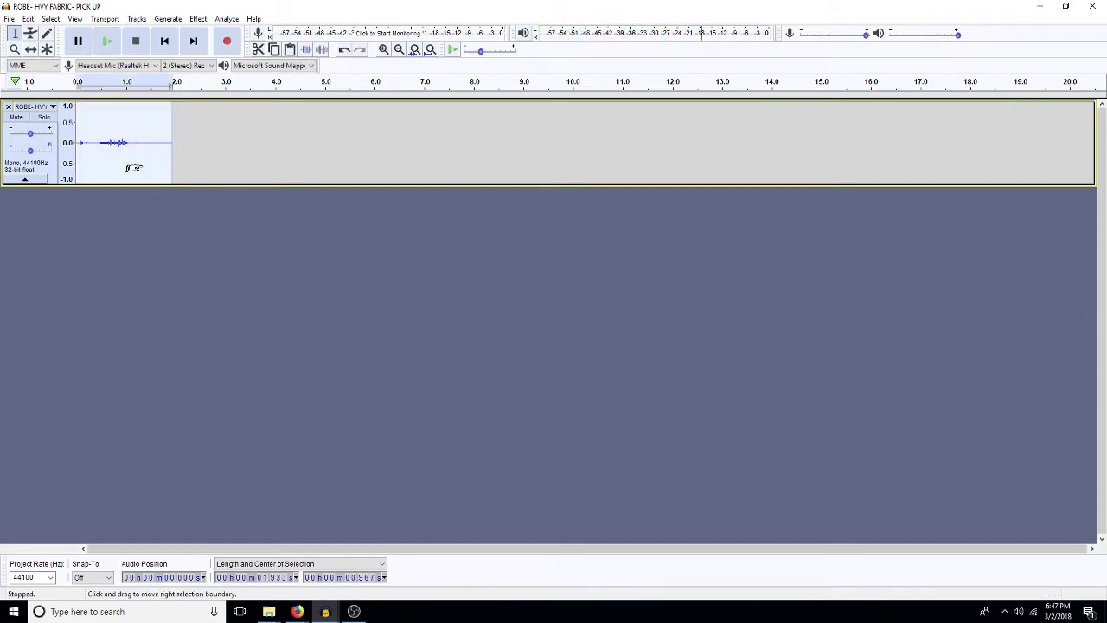
{"action": "left_click", "coordinate": [1091, 6]}
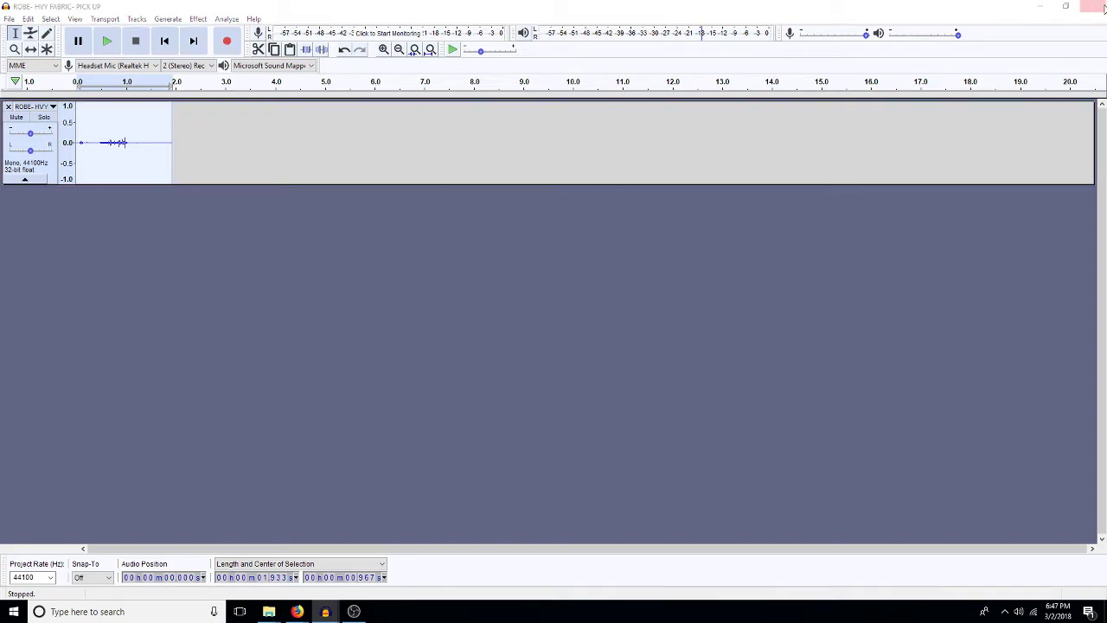
{"action": "left_click", "coordinate": [585, 303]}
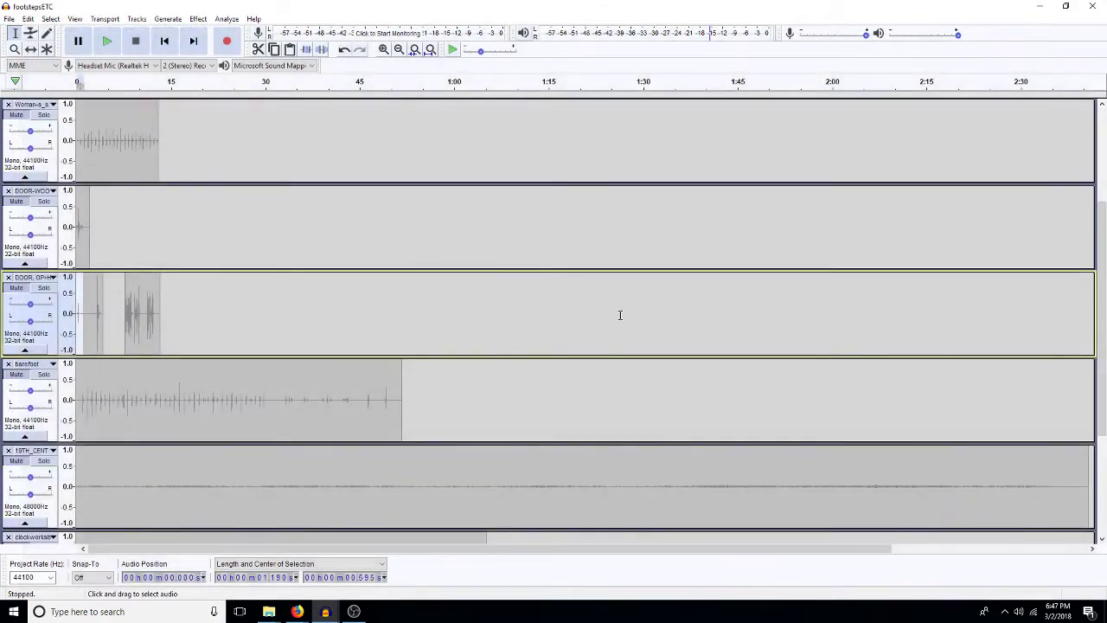
Step: Remove the 1701 footsteps track from footstepsETC and switch back to the 1_voiceseditedFXmoving project
{"action": "scroll", "coordinate": [763, 422], "scroll_direction": "down", "scroll_amount": 3}
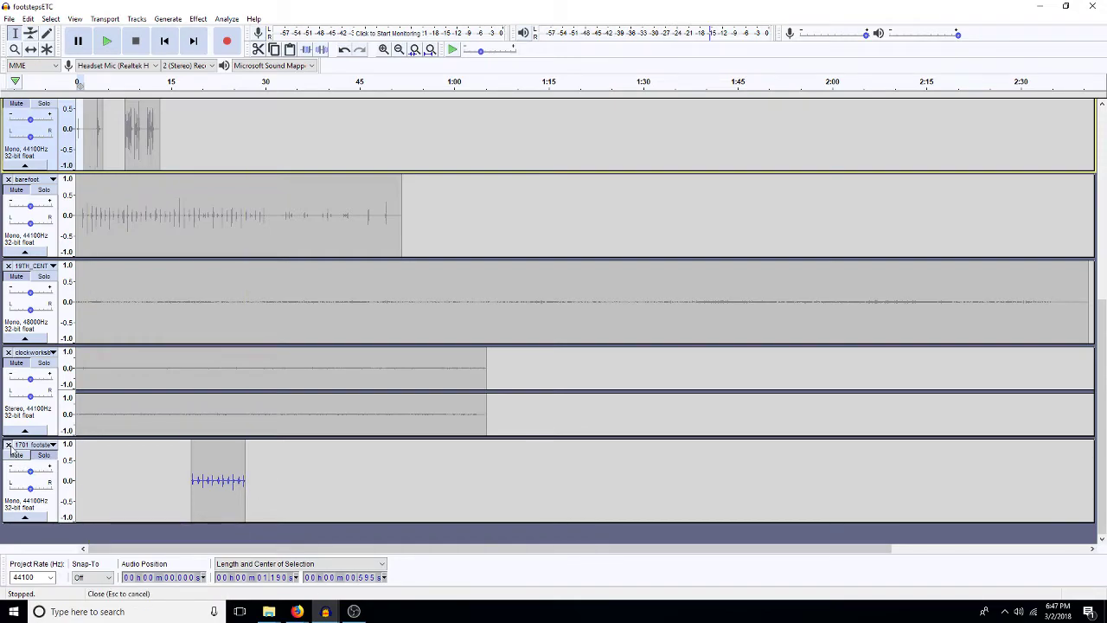
{"action": "left_click", "coordinate": [9, 444]}
{"action": "mouse_move", "coordinate": [326, 612]}
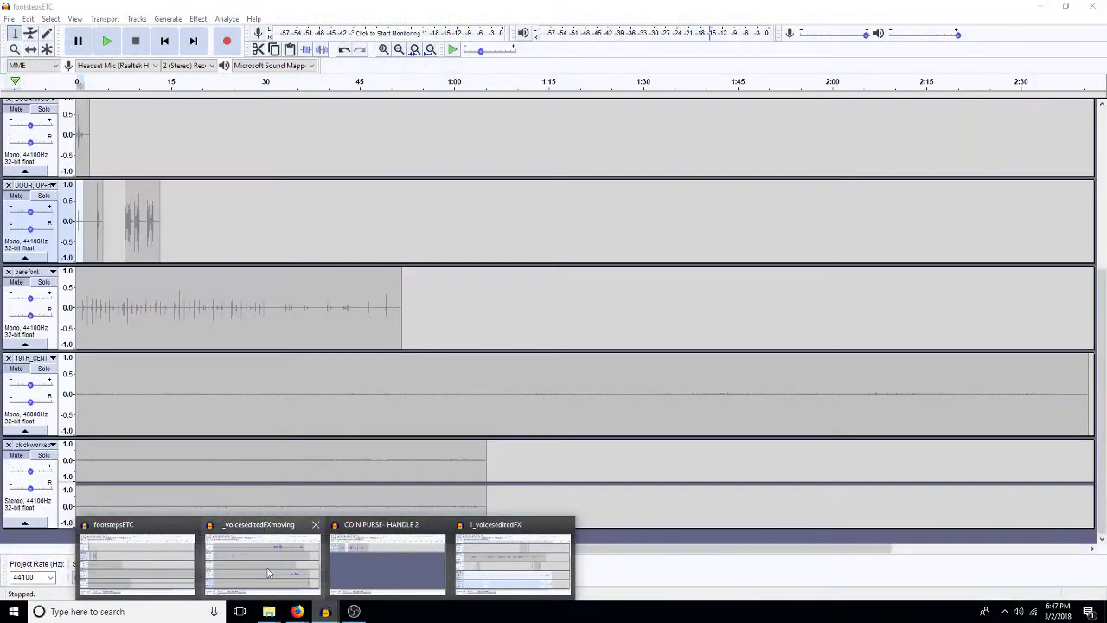
{"action": "left_click", "coordinate": [265, 577]}
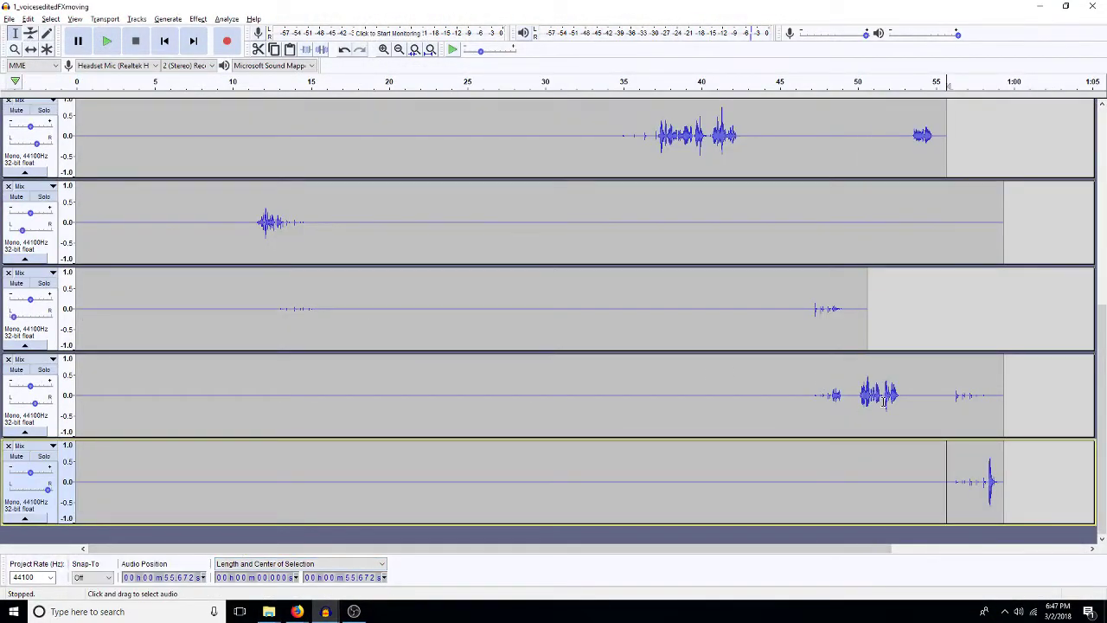
Step: Duplicate about 51.2 to 52.8 s of the slightly right-panned Mix copy to a new track and replace the duplicated audio with the robe sound
{"action": "left_click_drag", "start_coordinate": [875, 402], "coordinate": [902, 409]}
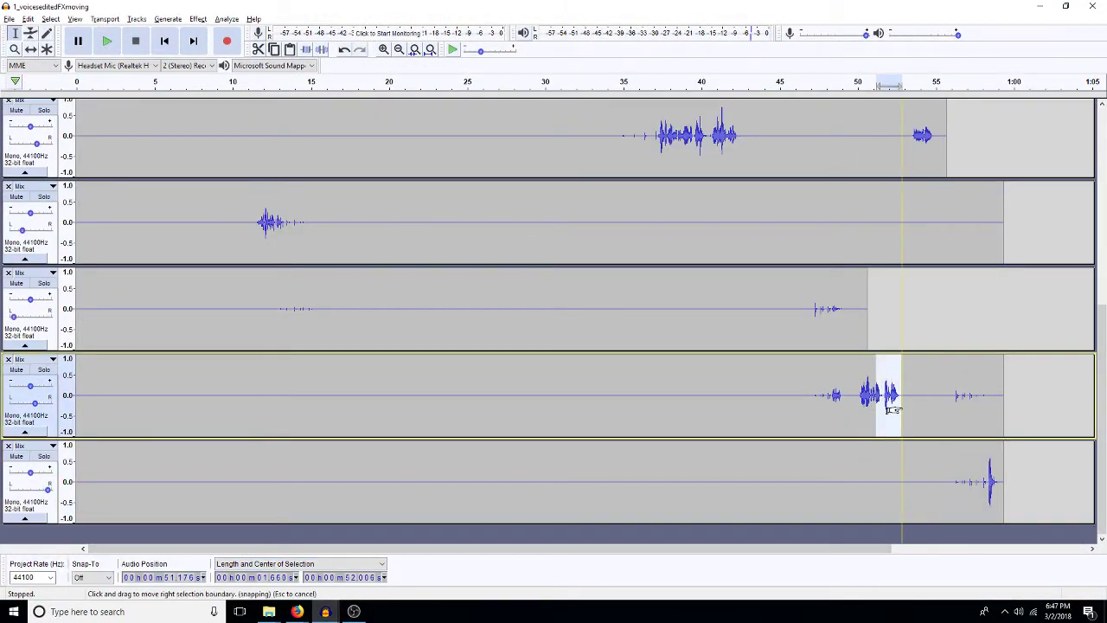
{"action": "scroll", "coordinate": [891, 409], "scroll_direction": "down", "scroll_amount": 2}
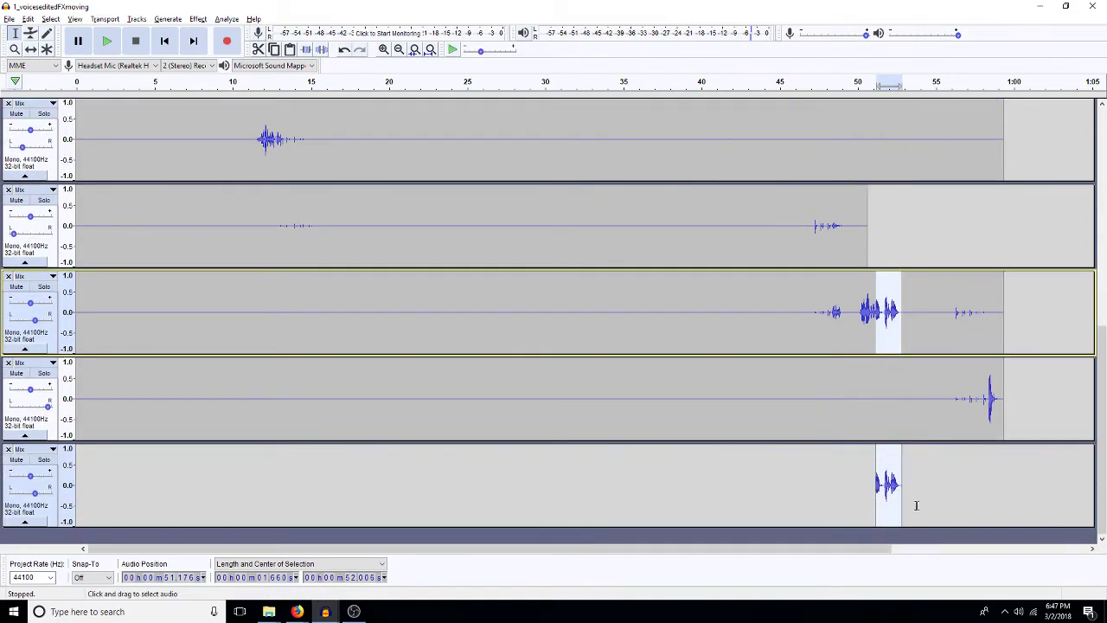
{"action": "left_click", "coordinate": [902, 489]}
{"action": "left_click_drag", "start_coordinate": [902, 489], "coordinate": [902, 524]}
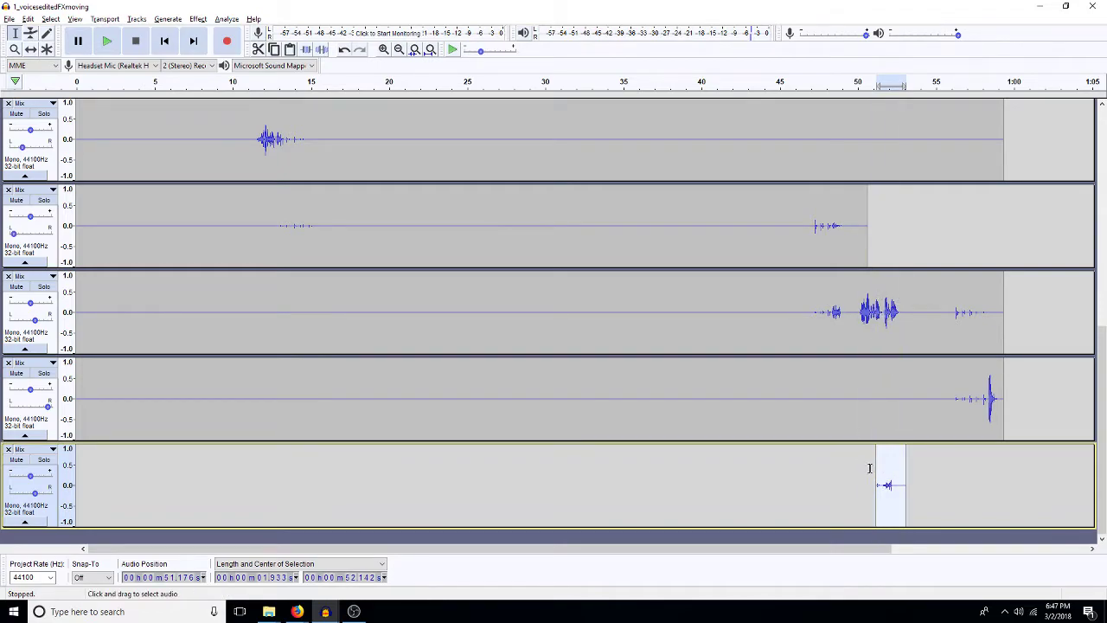
Step: Play the project from about 49.8 s to check the robe sound against the voice
{"action": "left_click", "coordinate": [853, 488]}
{"action": "key", "text": "space"}
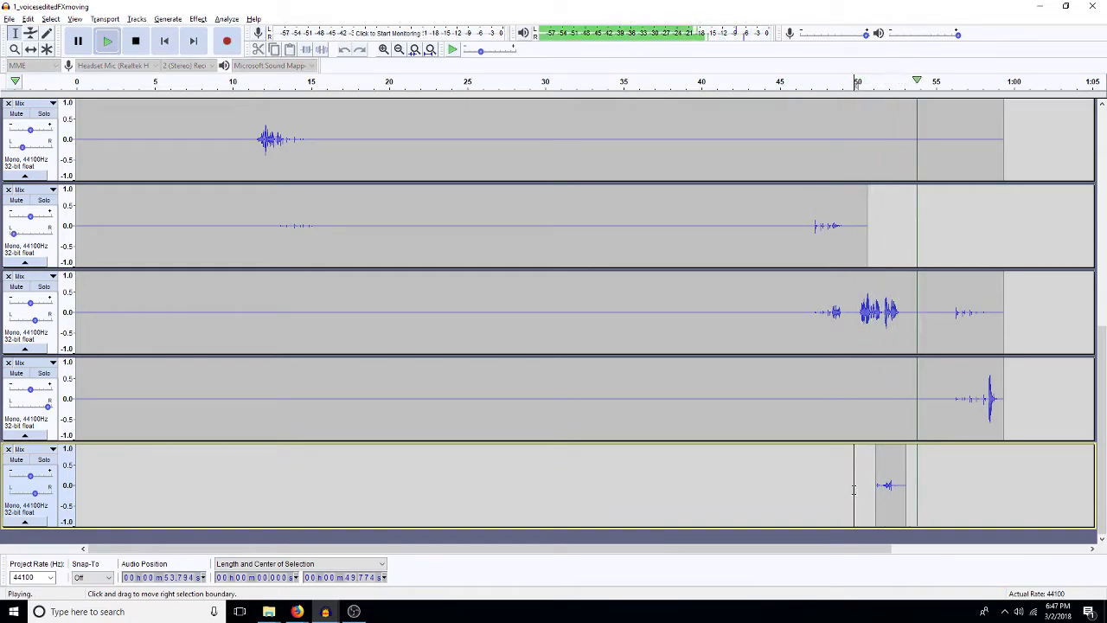
{"action": "key", "text": "space"}
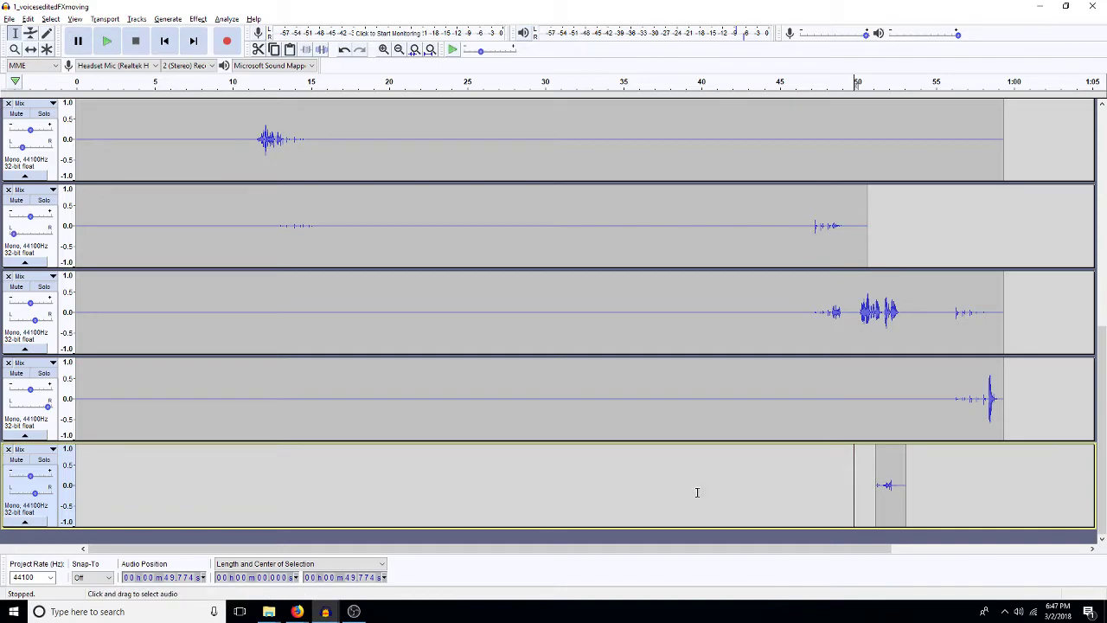
Step: Mix and render all tracks into a new stereo track
{"action": "key", "text": "ctrl+a"}
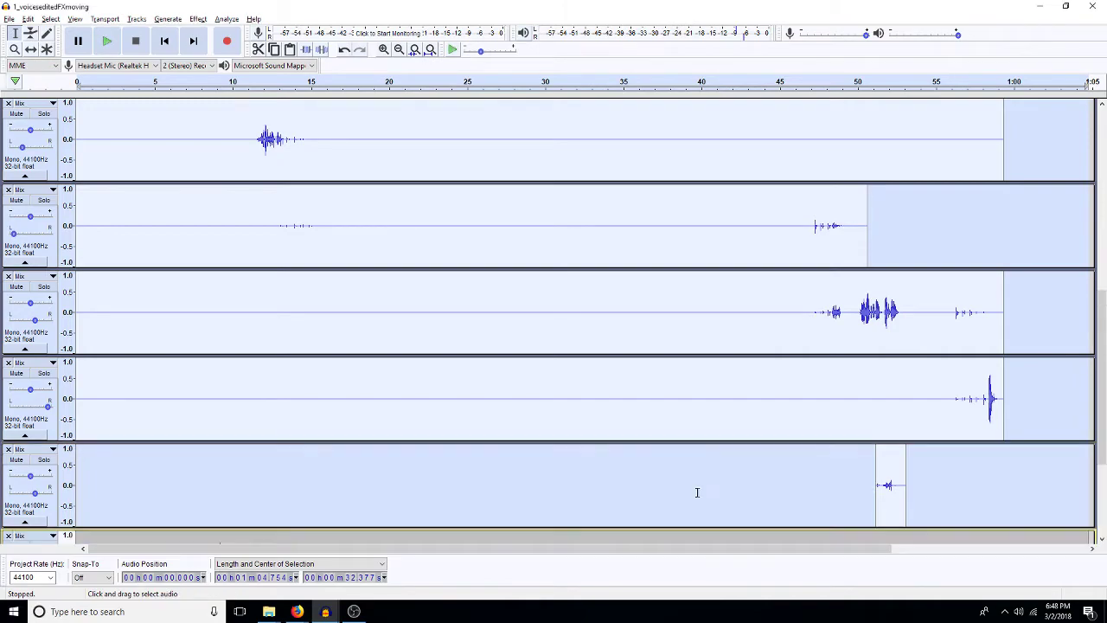
{"action": "key", "text": "ctrl+shift+m"}
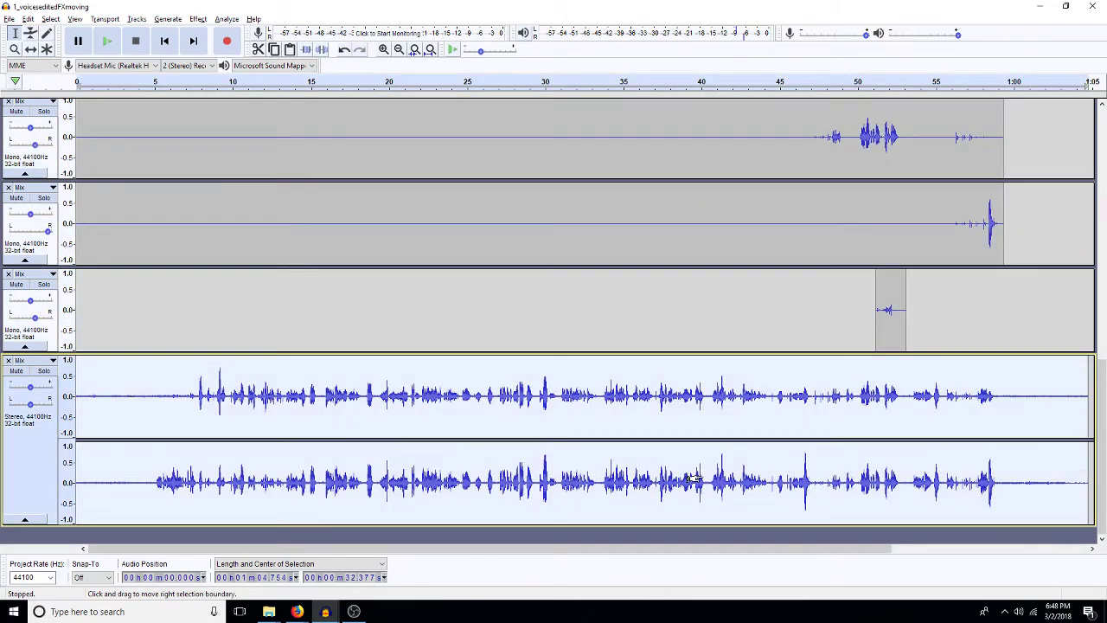
Step: Amplify the new stereo mix by -20 dB and apply the RoomMachine844 reverb to it
{"action": "key", "text": "ctrl+r"}
{"action": "type", "text": "-20"}
{"action": "key", "text": "Return"}
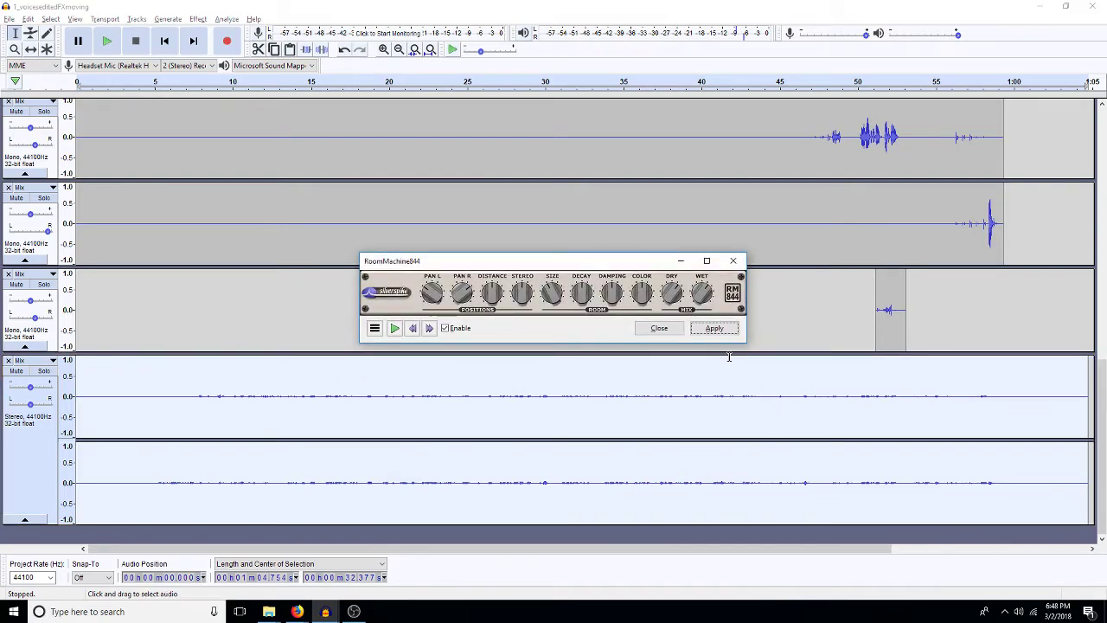
{"action": "left_click", "coordinate": [715, 329]}
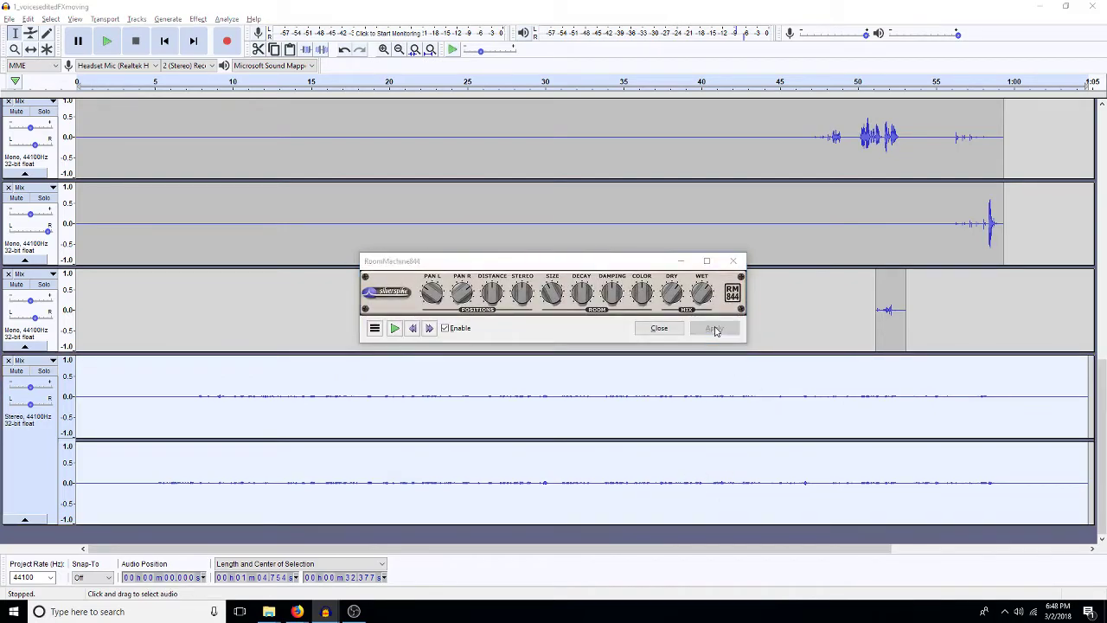
Step: Close the reverb effect and play the project from the start to check the reverberated mix with the voices
{"action": "left_click", "coordinate": [660, 328]}
{"action": "key", "text": "Return"}
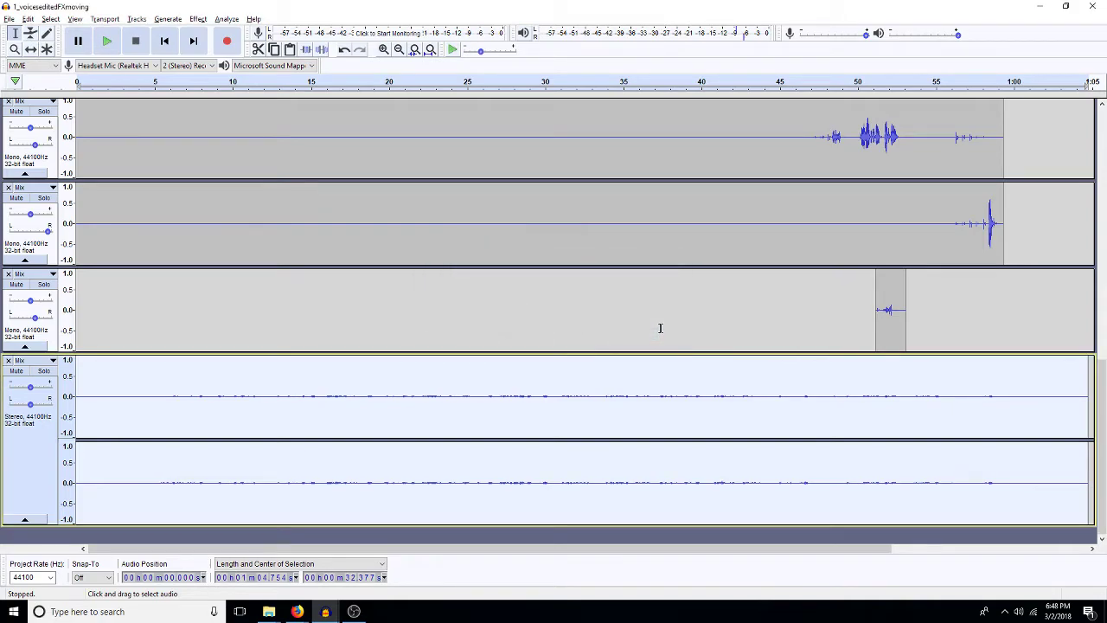
{"action": "key", "text": "space"}
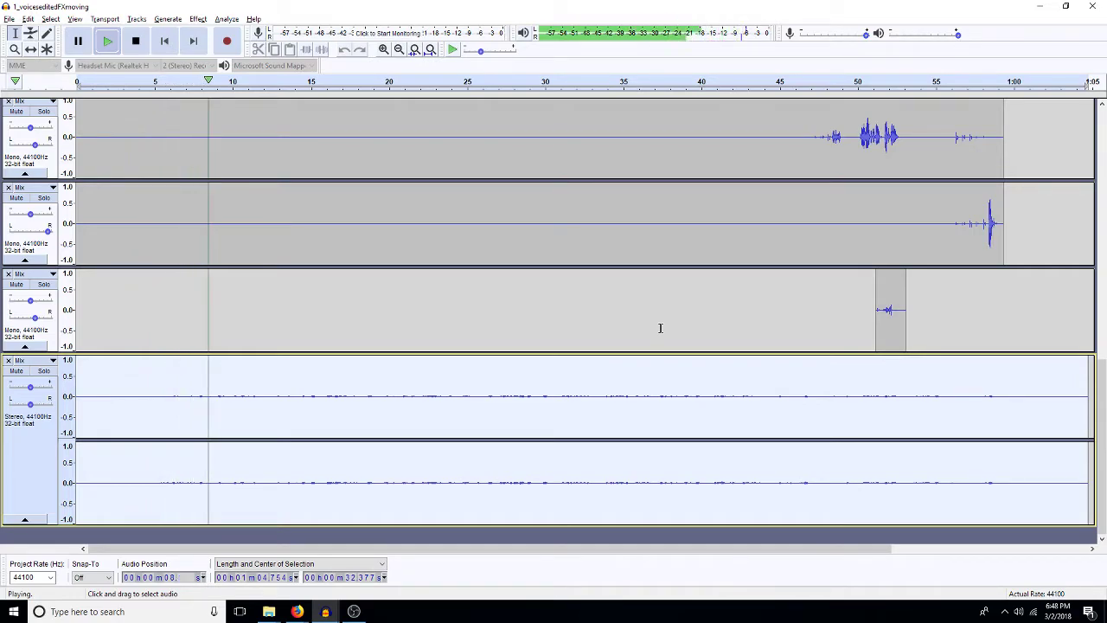
{"action": "left_click", "coordinate": [699, 305]}
{"action": "scroll", "coordinate": [699, 305], "scroll_direction": "up", "scroll_amount": 10}
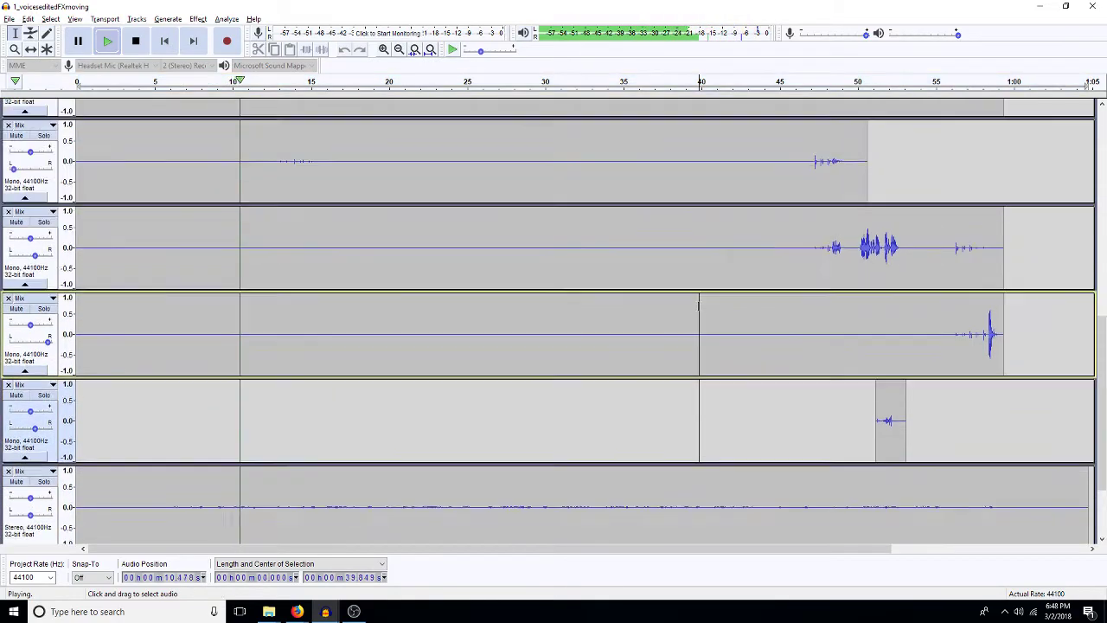
{"action": "scroll", "coordinate": [699, 305], "scroll_direction": "up", "scroll_amount": 5}
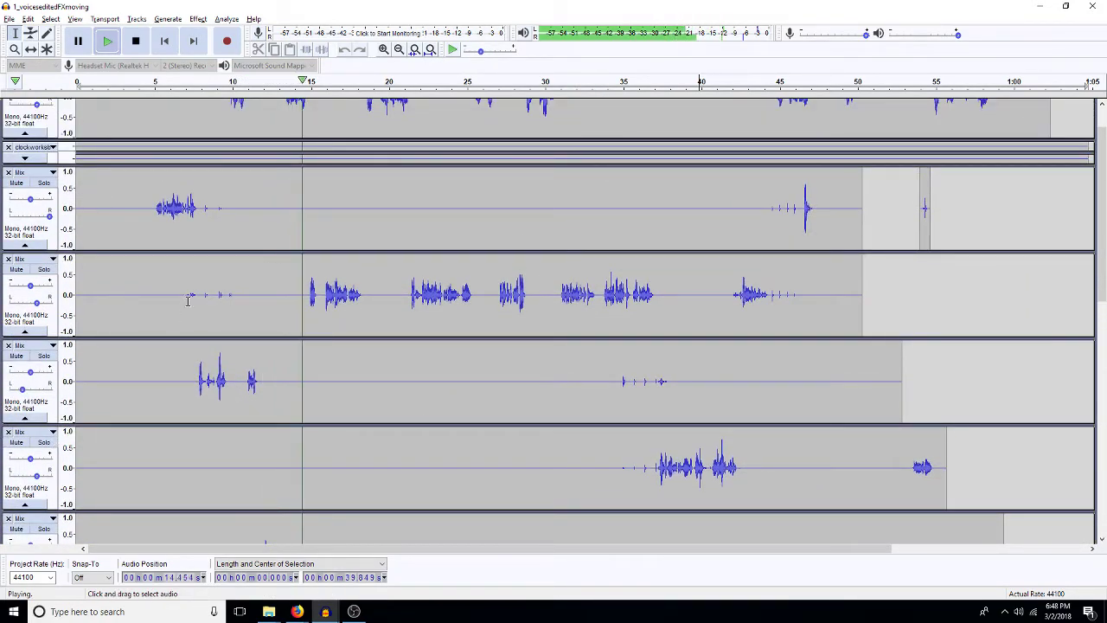
{"action": "left_click_drag", "start_coordinate": [186, 304], "coordinate": [194, 307]}
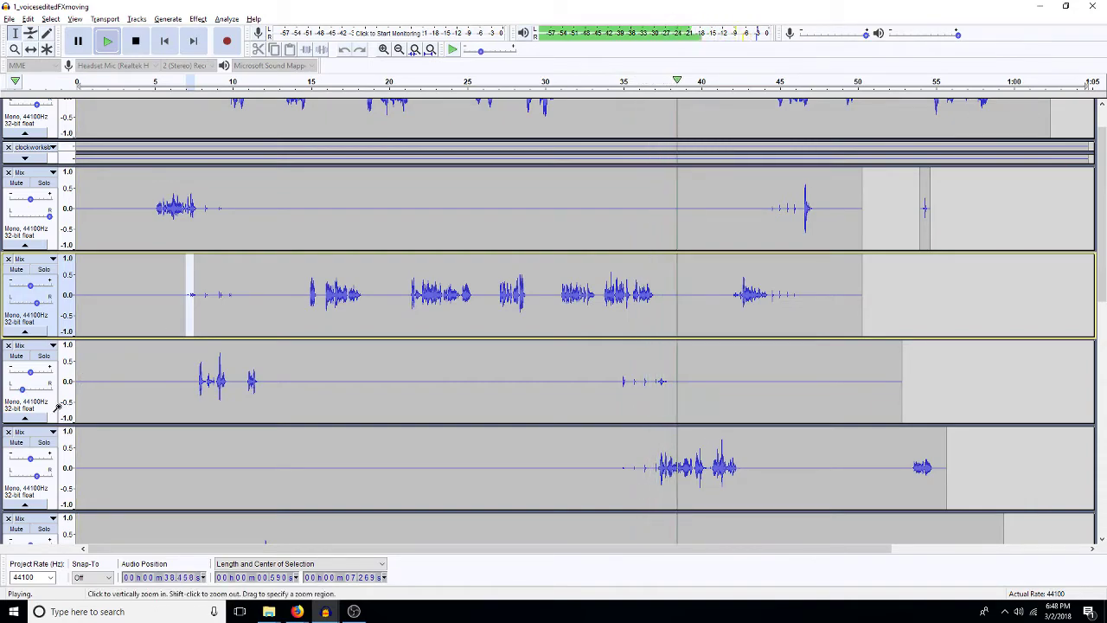
Step: Pan the Mix track with the voice at about 8 to 11 s further left and stop playback
{"action": "left_click_drag", "start_coordinate": [21, 389], "coordinate": [15, 389]}
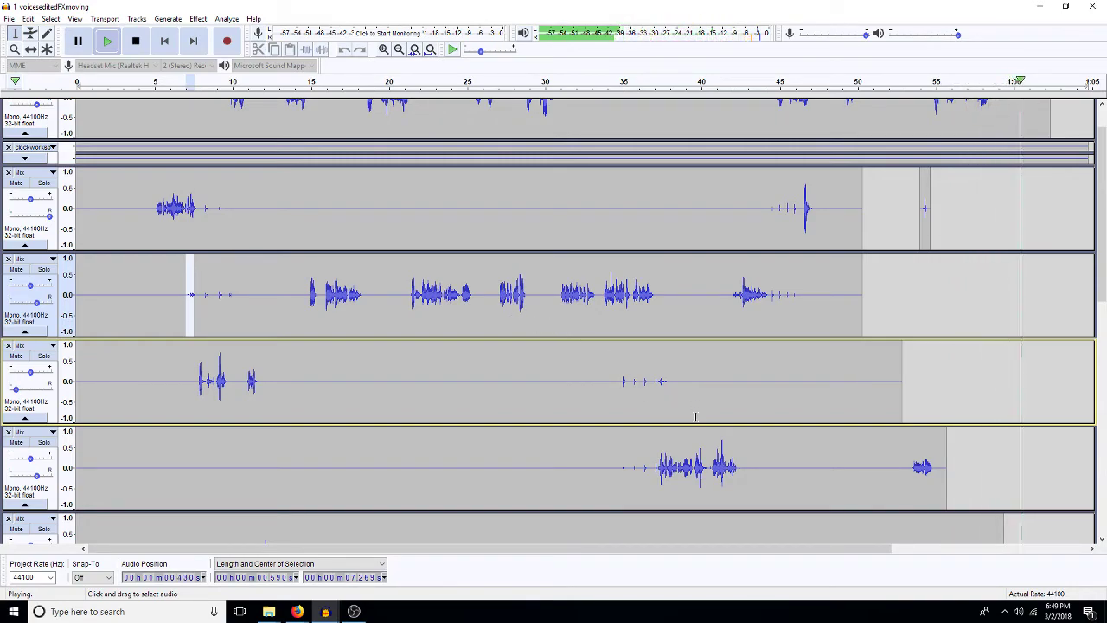
{"action": "key", "text": "space"}
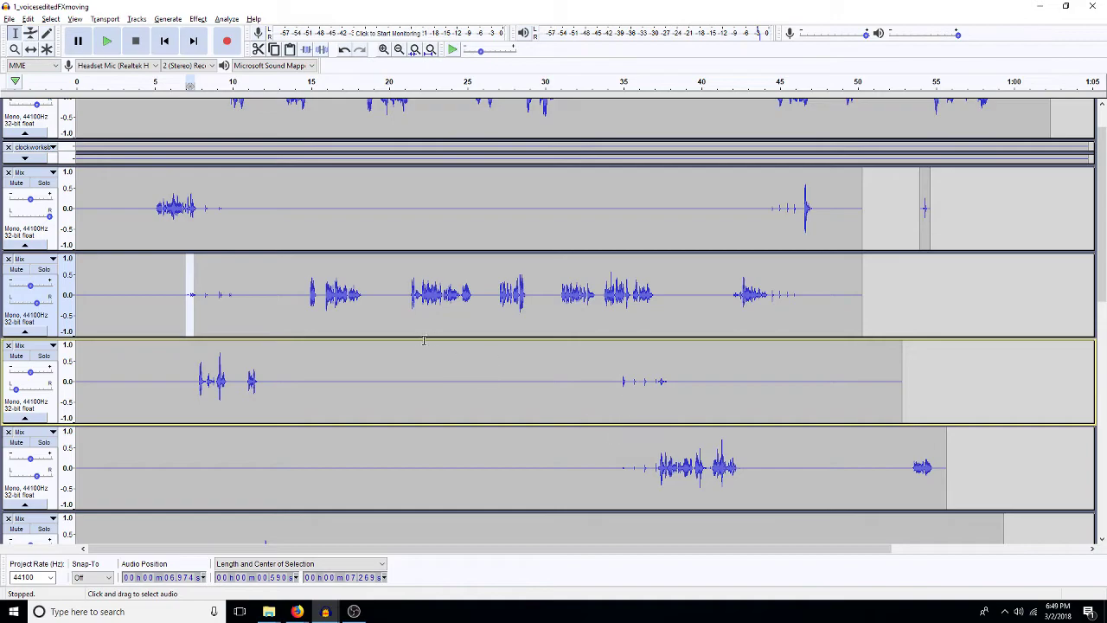
{"action": "key", "text": "Up"}
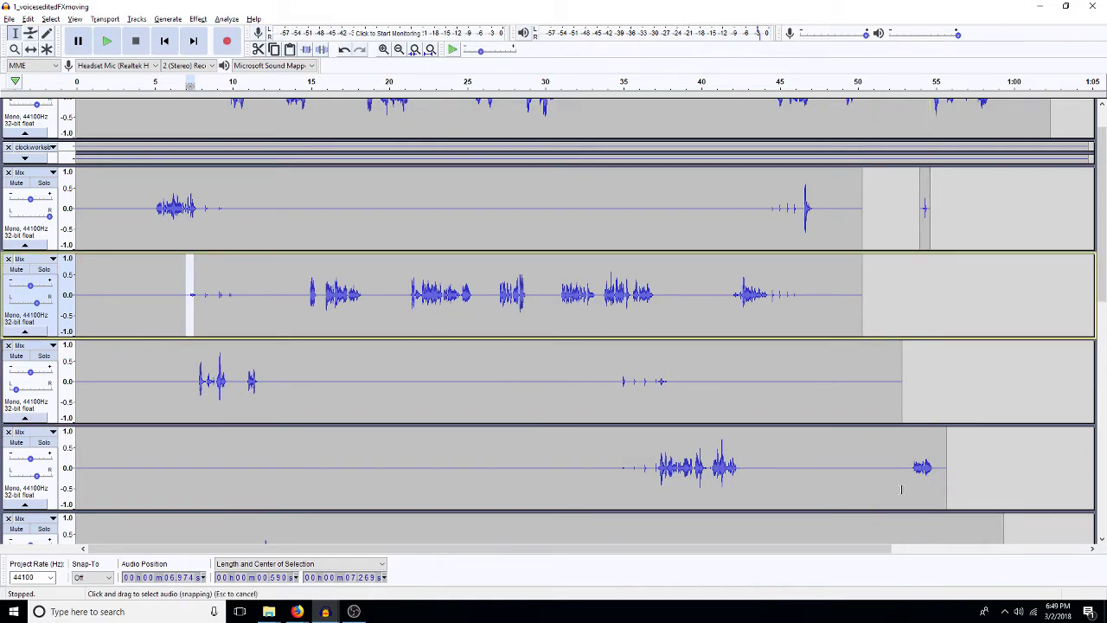
Step: Save the project under the new name 1_voiceseditedFXmoving2
{"action": "left_click", "coordinate": [897, 468]}
{"action": "scroll", "coordinate": [897, 467], "scroll_direction": "down", "scroll_amount": 2}
{"action": "scroll", "coordinate": [897, 467], "scroll_direction": "down", "scroll_amount": 4}
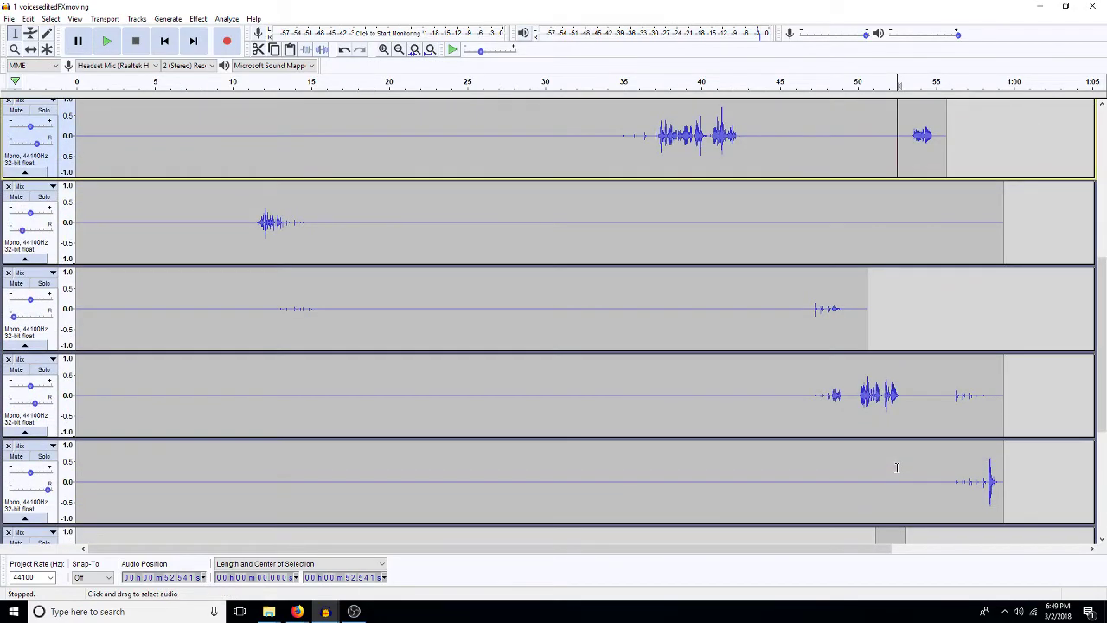
{"action": "scroll", "coordinate": [897, 467], "scroll_direction": "up", "scroll_amount": 3}
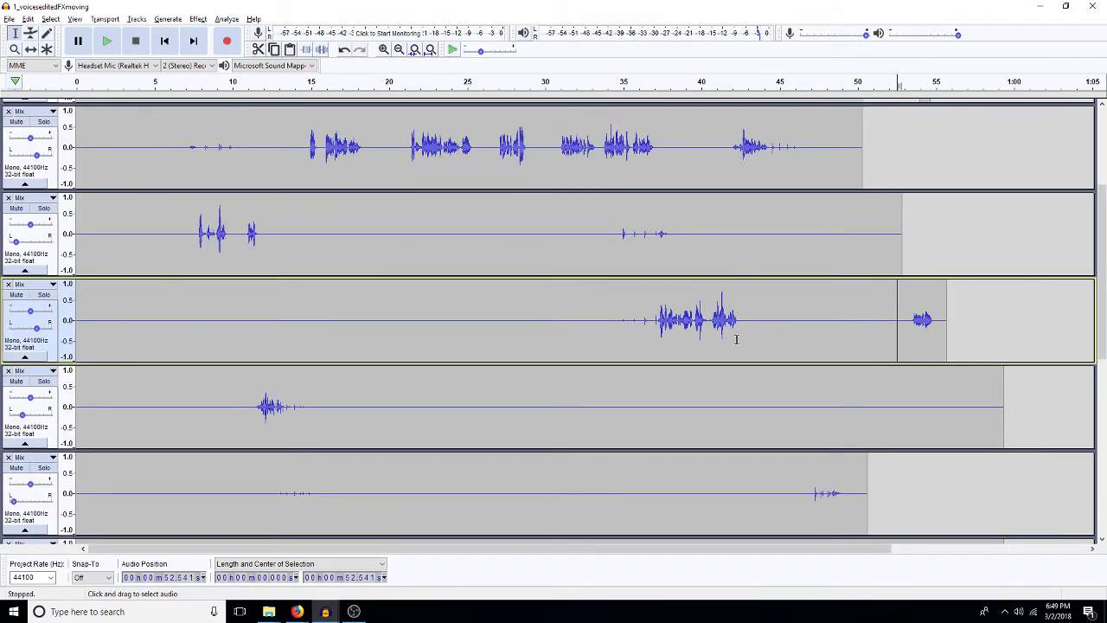
{"action": "left_click", "coordinate": [12, 18]}
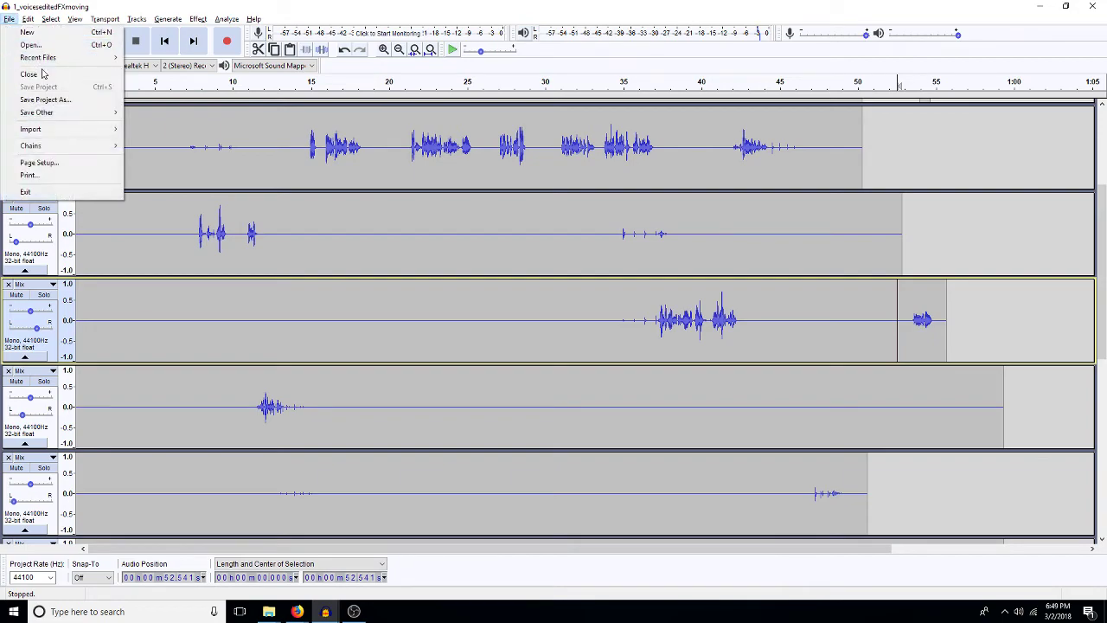
{"action": "left_click", "coordinate": [66, 101]}
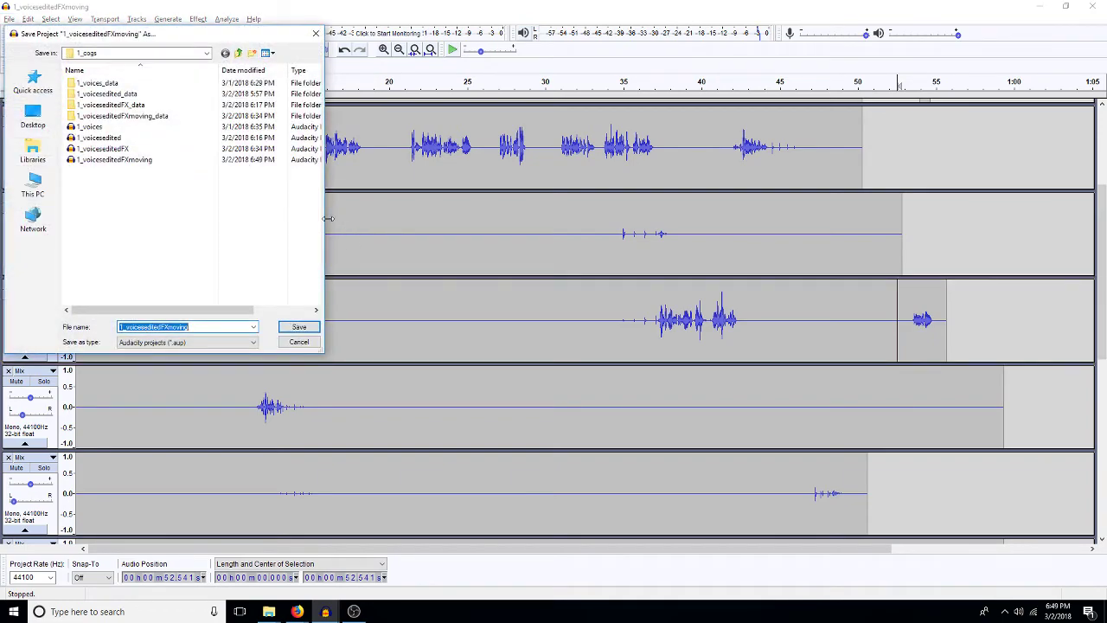
{"action": "left_click", "coordinate": [269, 218]}
{"action": "key", "text": "Return"}
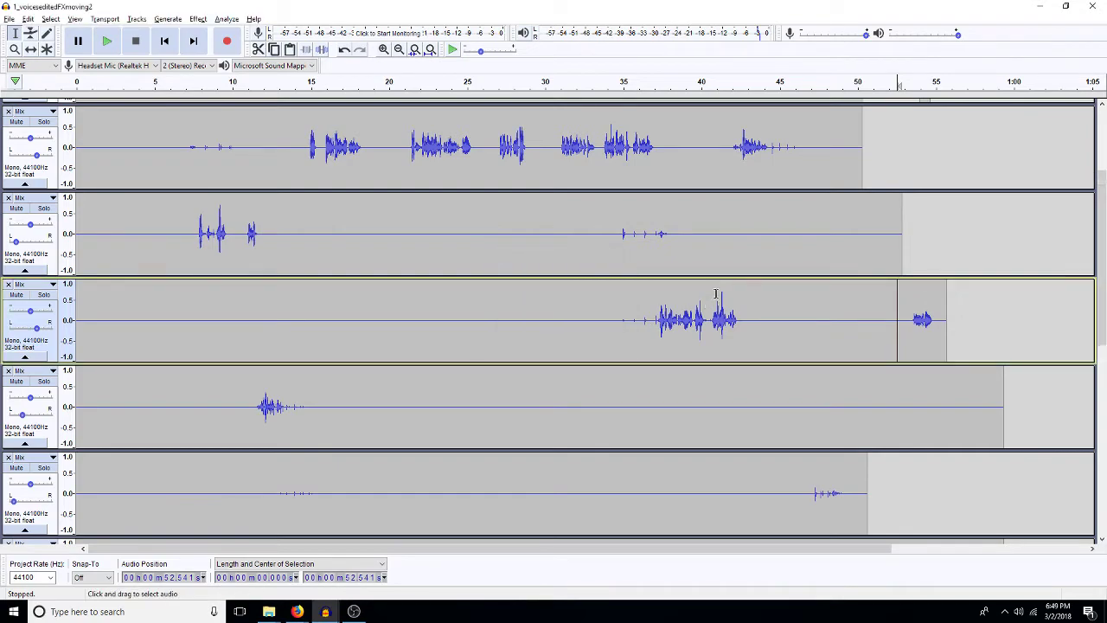
Step: Split the short clip at about 54 s out of the far-right-panned Mix track into a track of its own
{"action": "scroll", "coordinate": [715, 295], "scroll_direction": "up", "scroll_amount": 3}
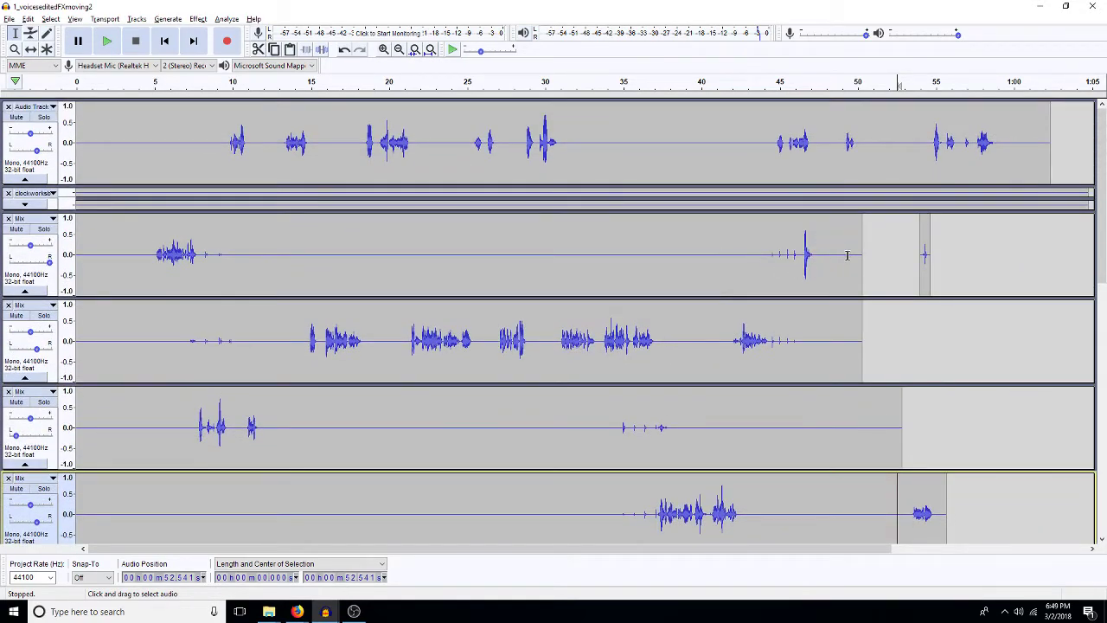
{"action": "double_click", "coordinate": [925, 273]}
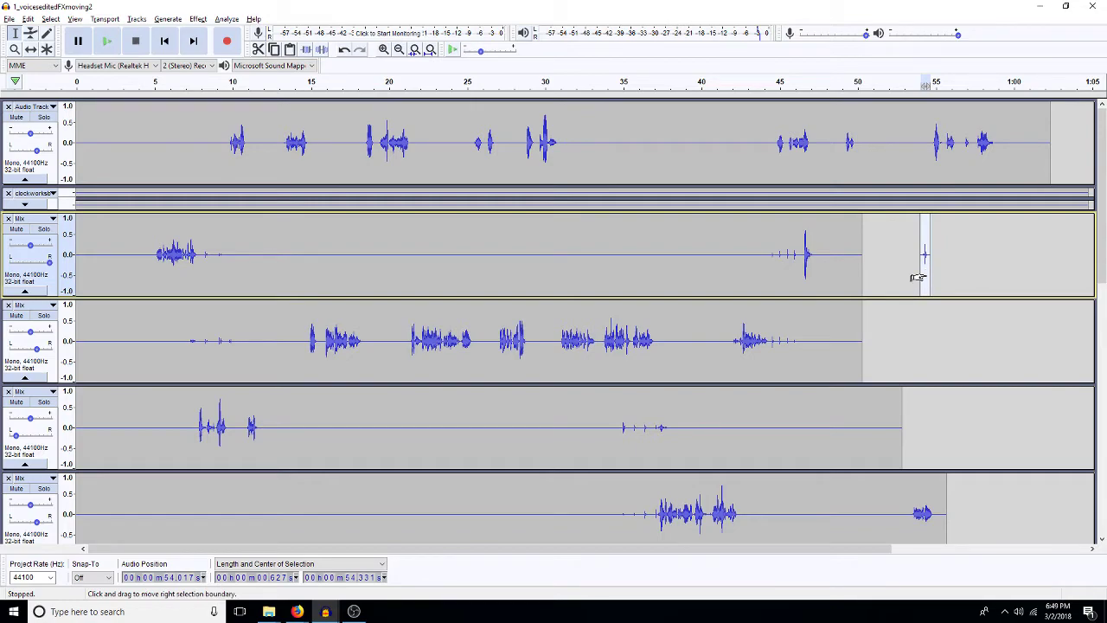
{"action": "left_click", "coordinate": [914, 269]}
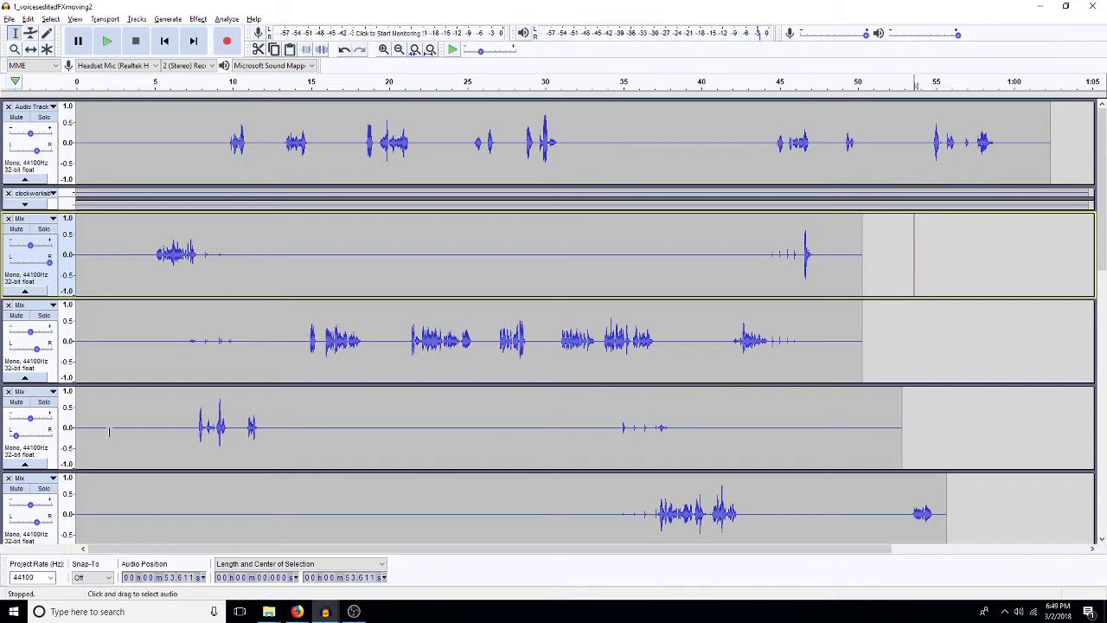
Step: Mix and render the first four Mix tracks into a new stereo track and remove the quiet stereo reverb mix track
{"action": "double_click", "coordinate": [484, 491]}
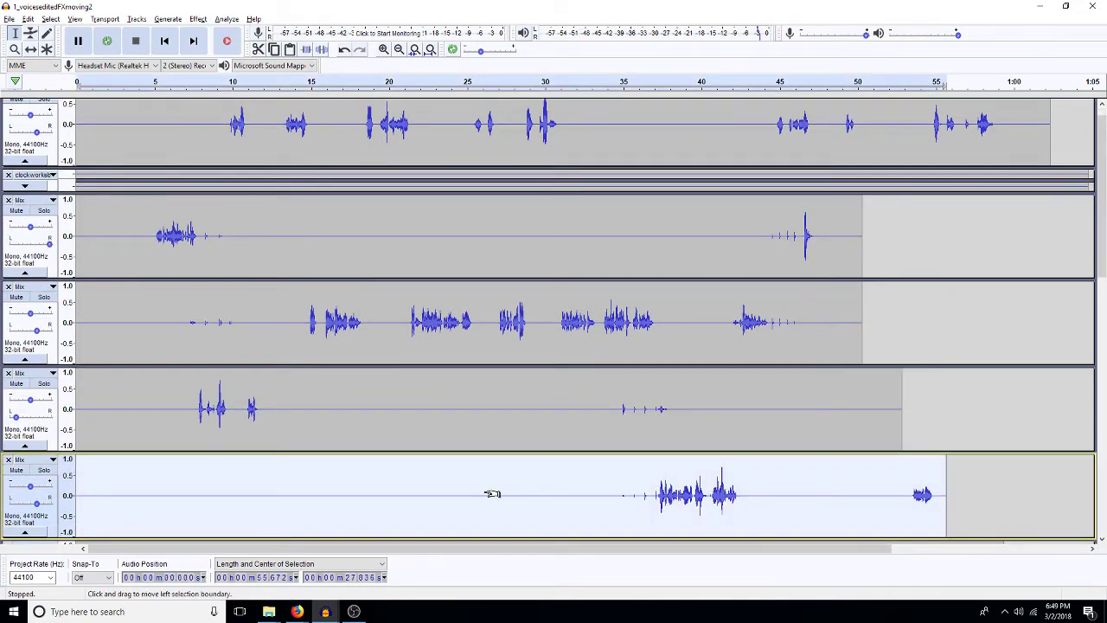
{"action": "key", "text": "shift+Up"}
{"action": "key", "text": "shift+Up"}
{"action": "key", "text": "shift+Up"}
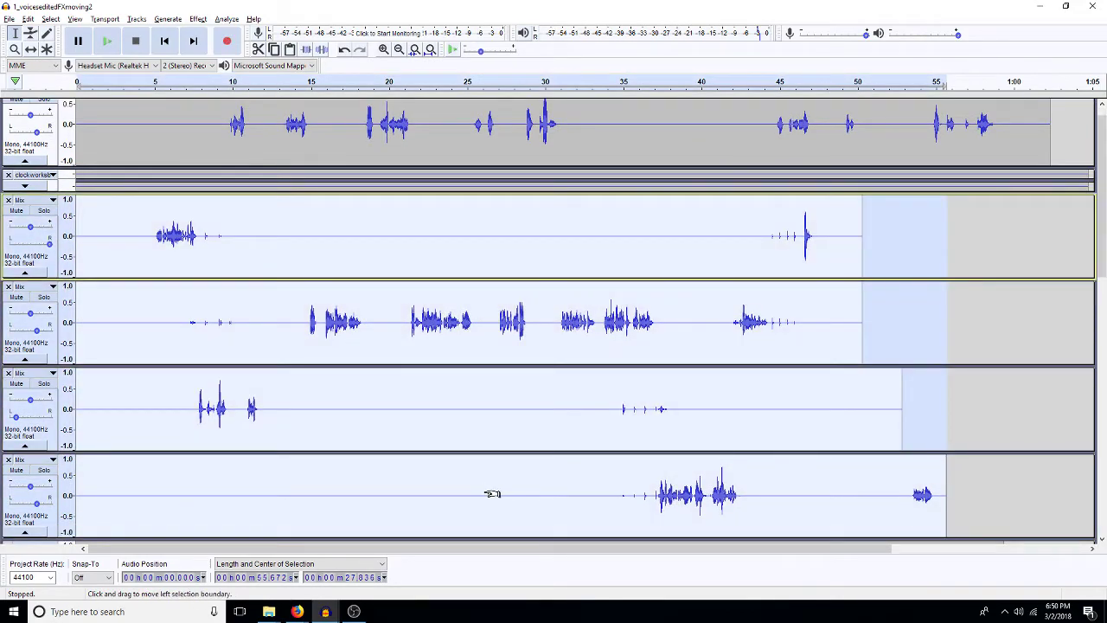
{"action": "key", "text": "ctrl+shift+m"}
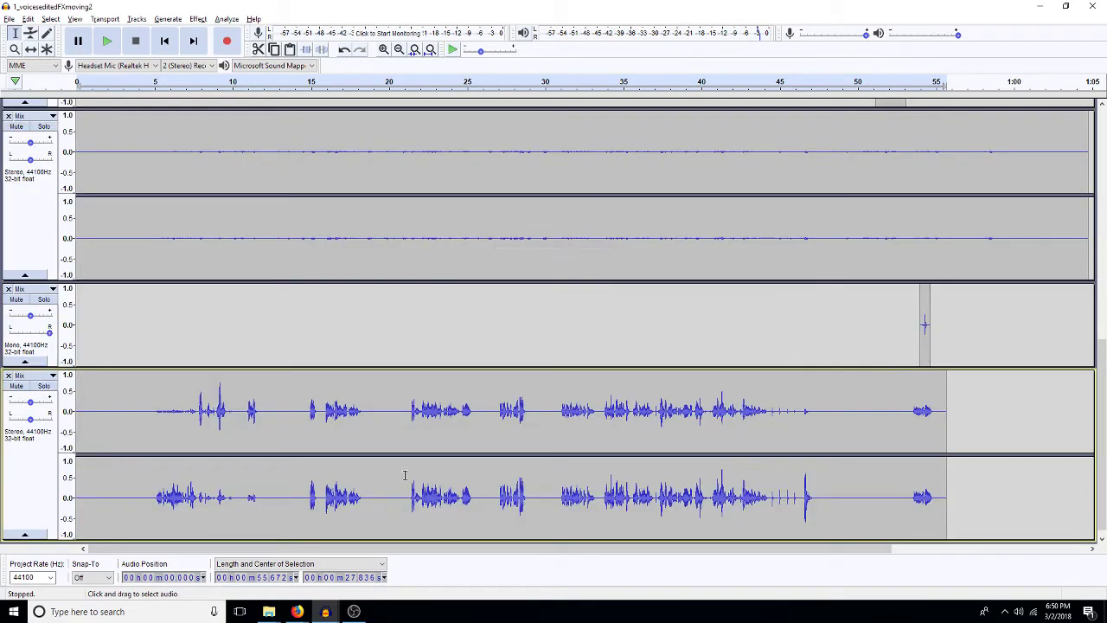
{"action": "scroll", "coordinate": [413, 443], "scroll_direction": "up", "scroll_amount": 2}
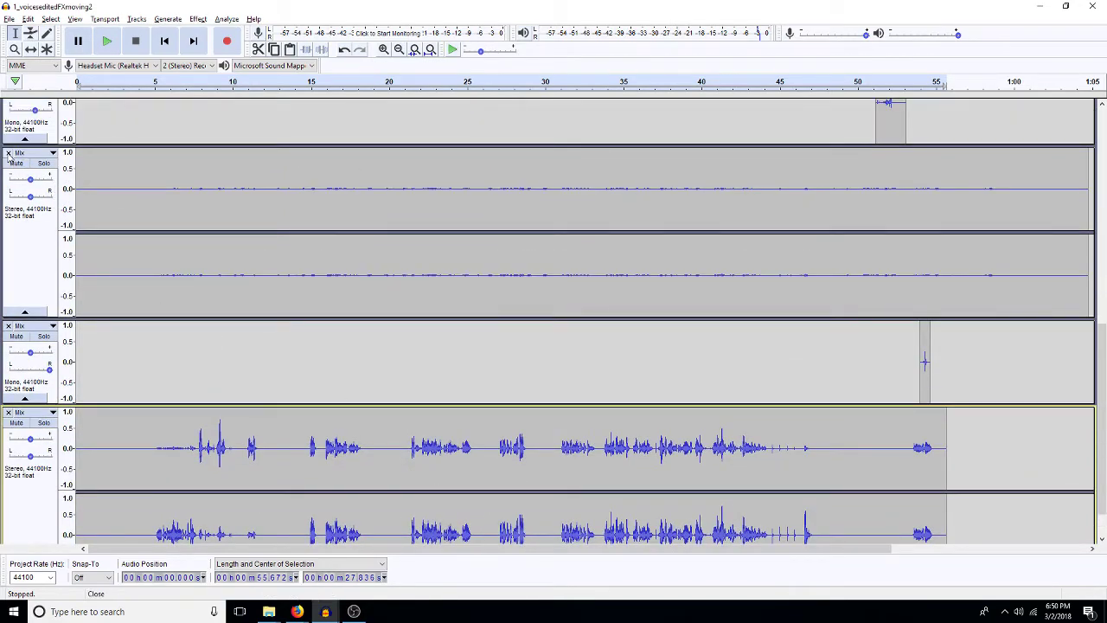
{"action": "left_click", "coordinate": [8, 152]}
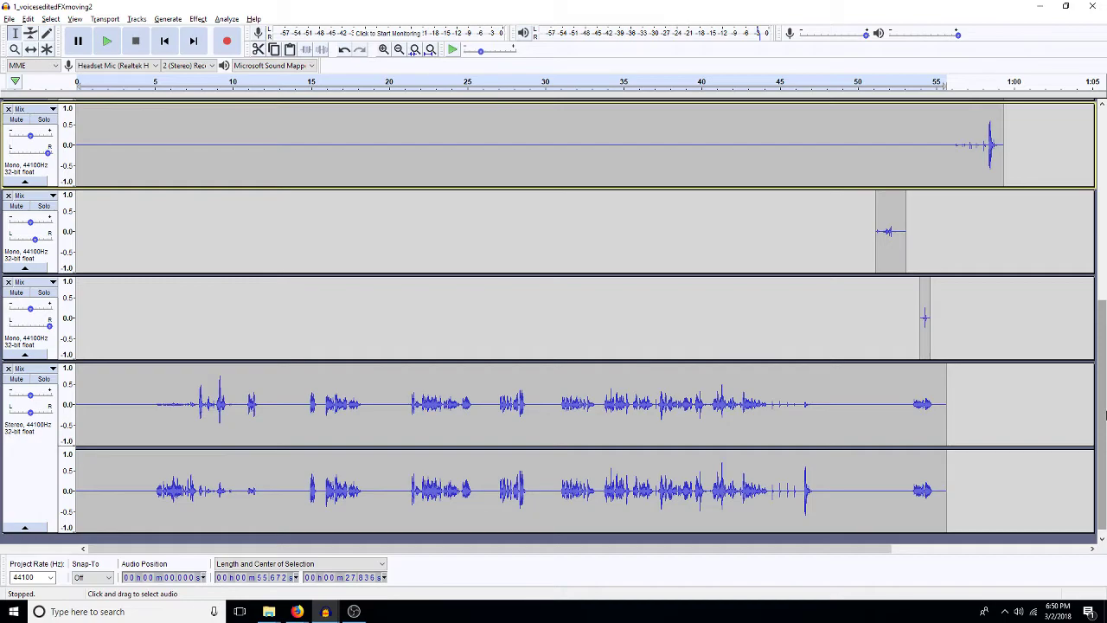
Step: Move the short clip on its separate right-panned Mix track so that it starts at about 55.3 s
{"action": "left_click", "coordinate": [1105, 173]}
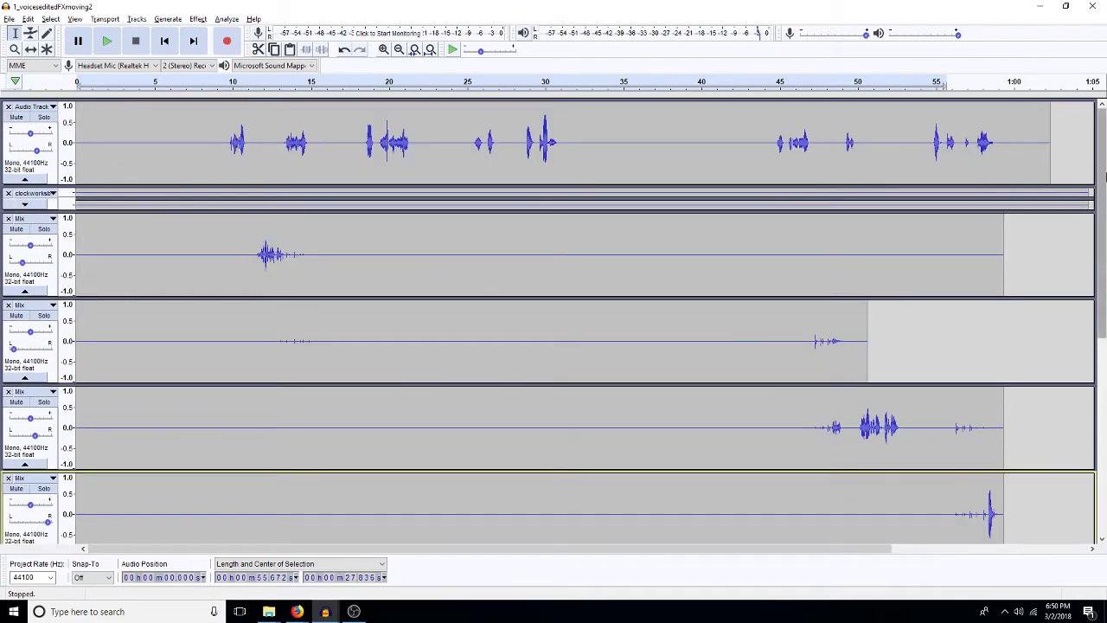
{"action": "scroll", "coordinate": [805, 336], "scroll_direction": "down", "scroll_amount": 5}
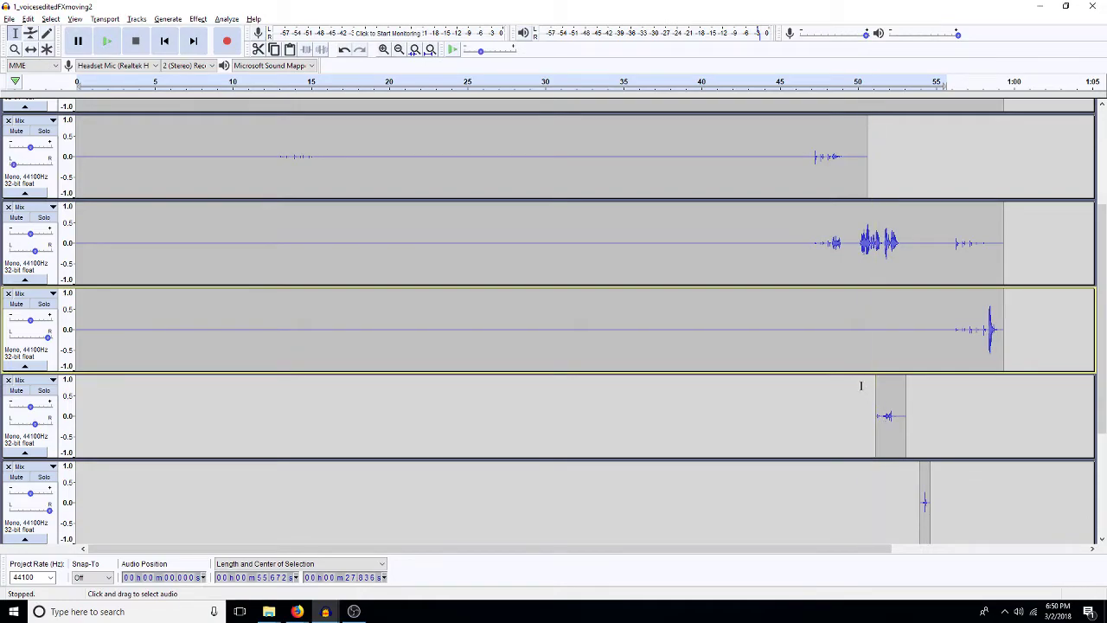
{"action": "scroll", "coordinate": [860, 386], "scroll_direction": "down", "scroll_amount": 5}
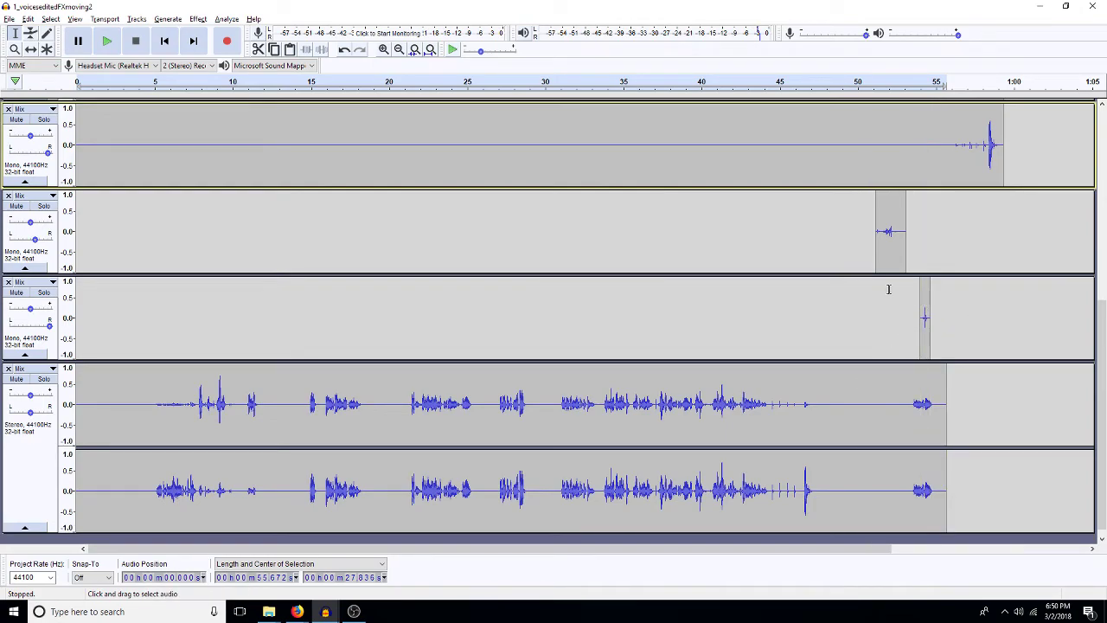
{"action": "left_click", "coordinate": [31, 48]}
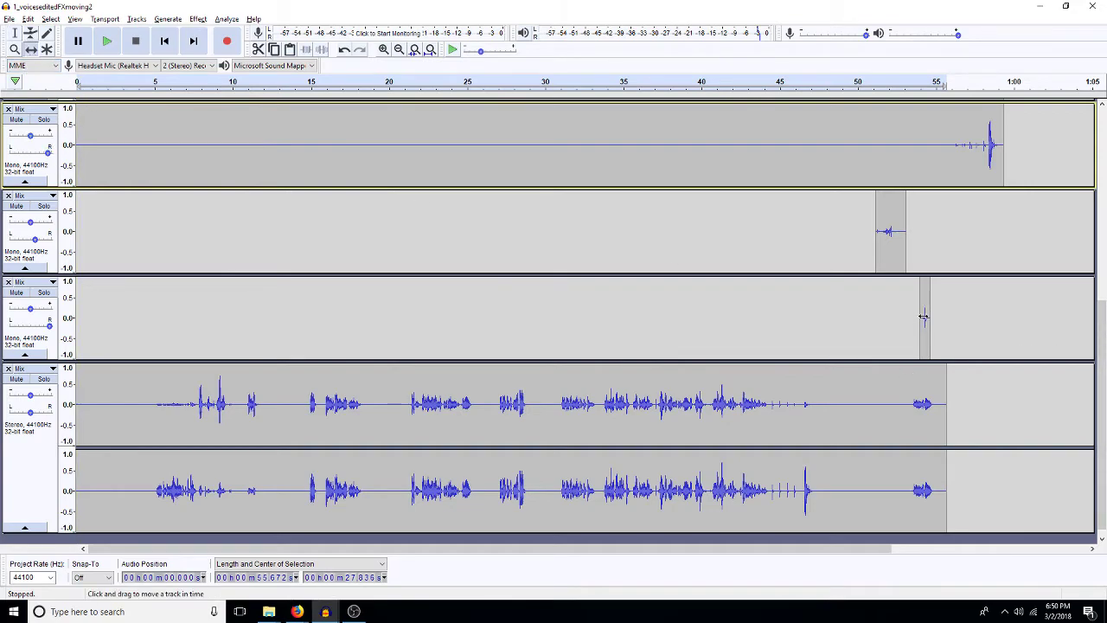
{"action": "left_click_drag", "start_coordinate": [924, 316], "coordinate": [944, 318]}
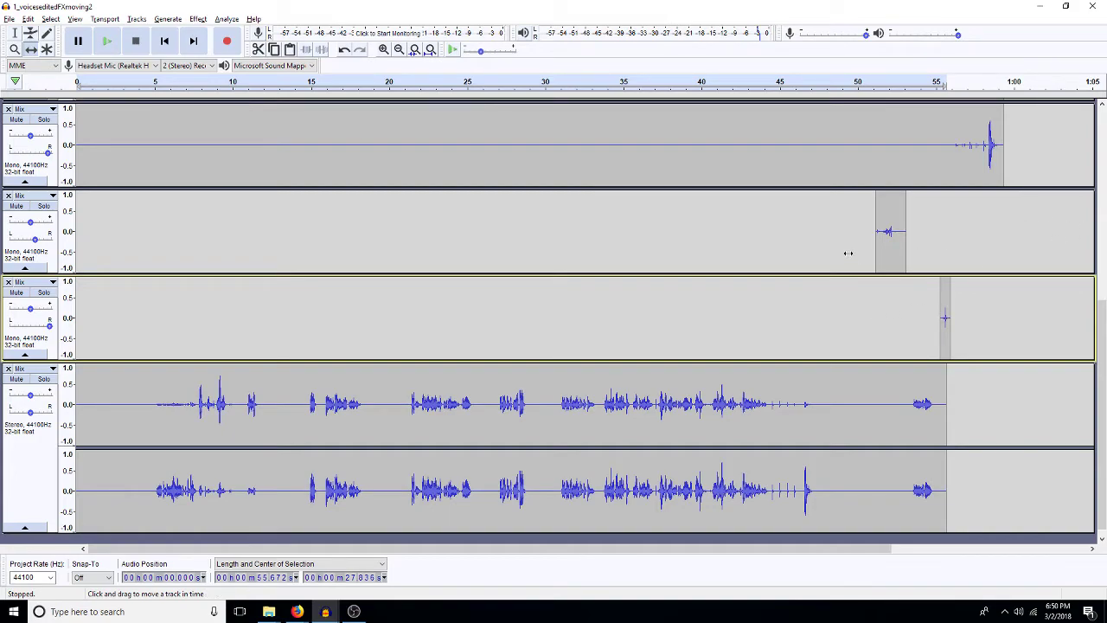
Step: Mix and render the second character's four Mix tracks and the robe sound track into a new stereo track
{"action": "left_click", "coordinate": [14, 33]}
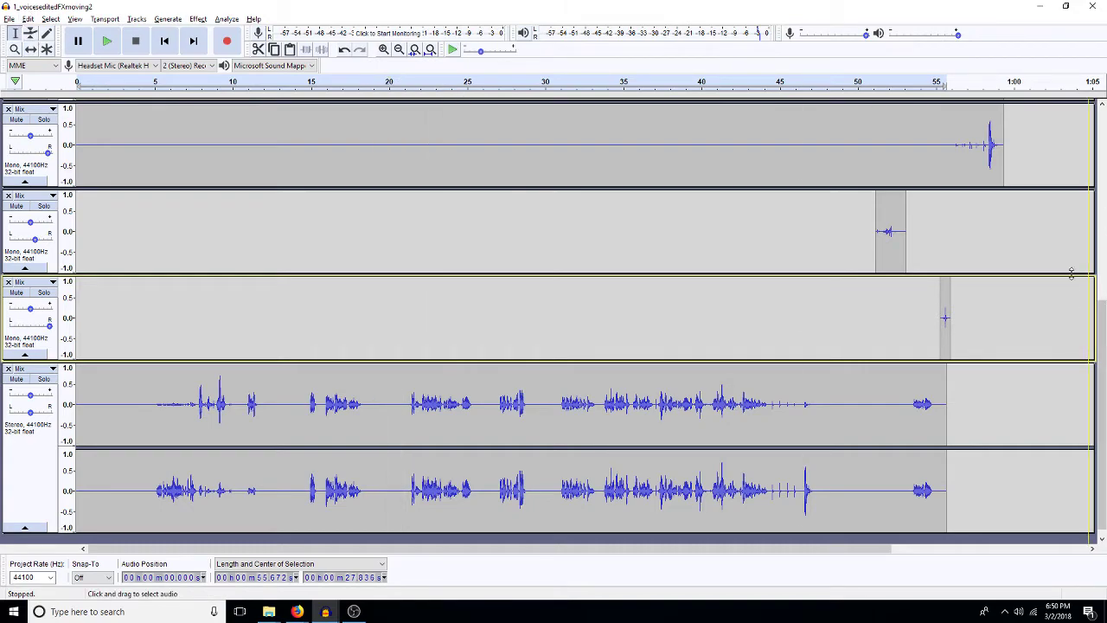
{"action": "left_click", "coordinate": [1070, 232]}
{"action": "scroll", "coordinate": [969, 185], "scroll_direction": "up", "scroll_amount": 5}
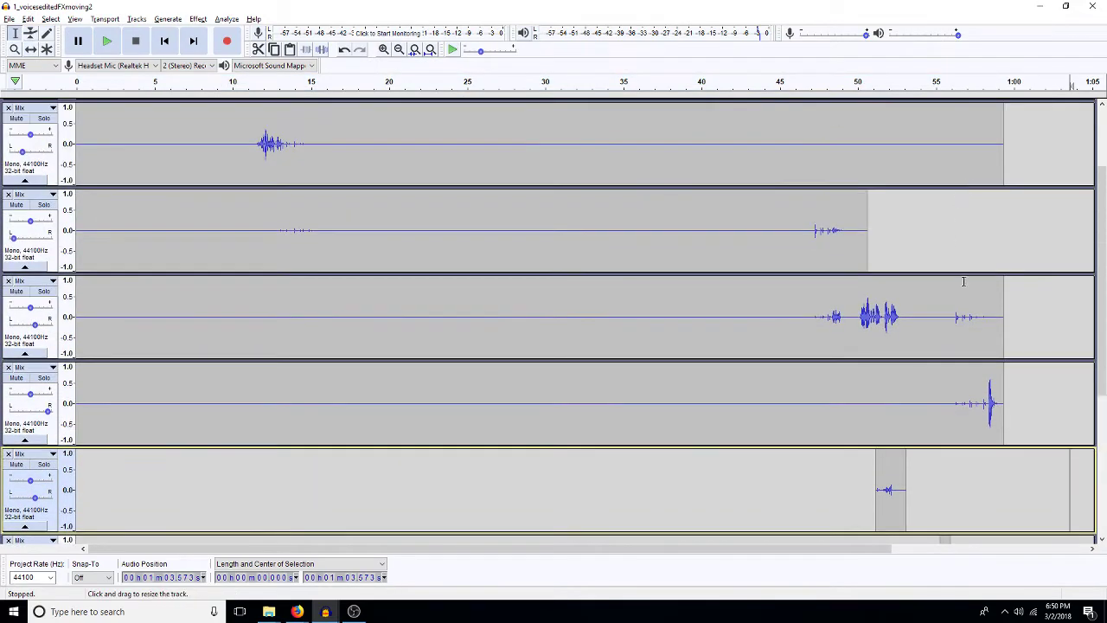
{"action": "left_click_drag", "start_coordinate": [1029, 467], "coordinate": [74, 145]}
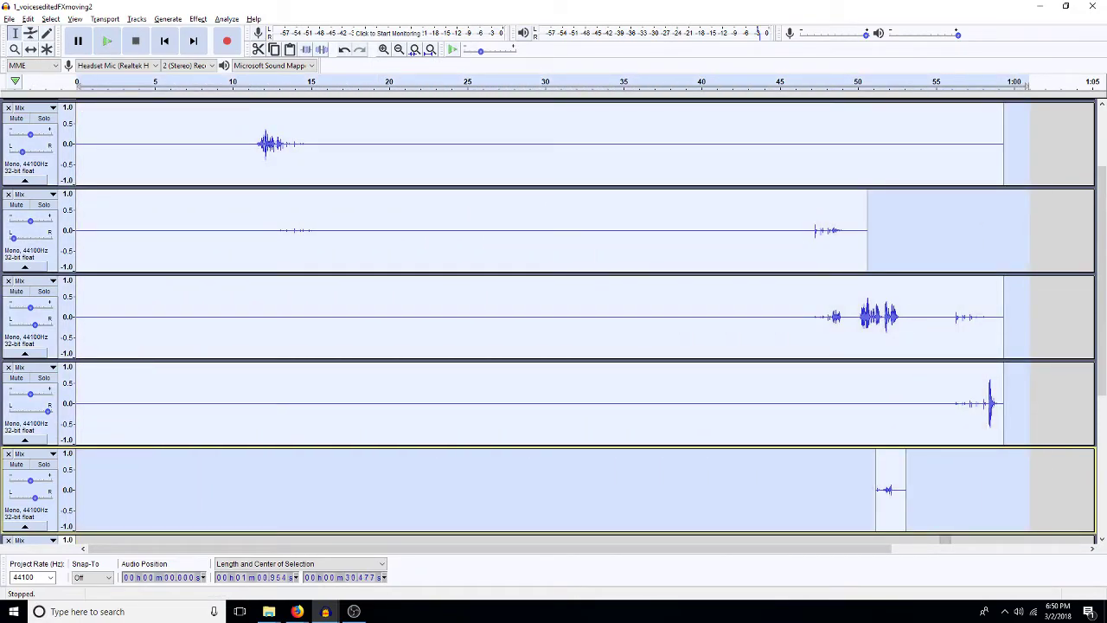
{"action": "key", "text": "ctrl+z"}
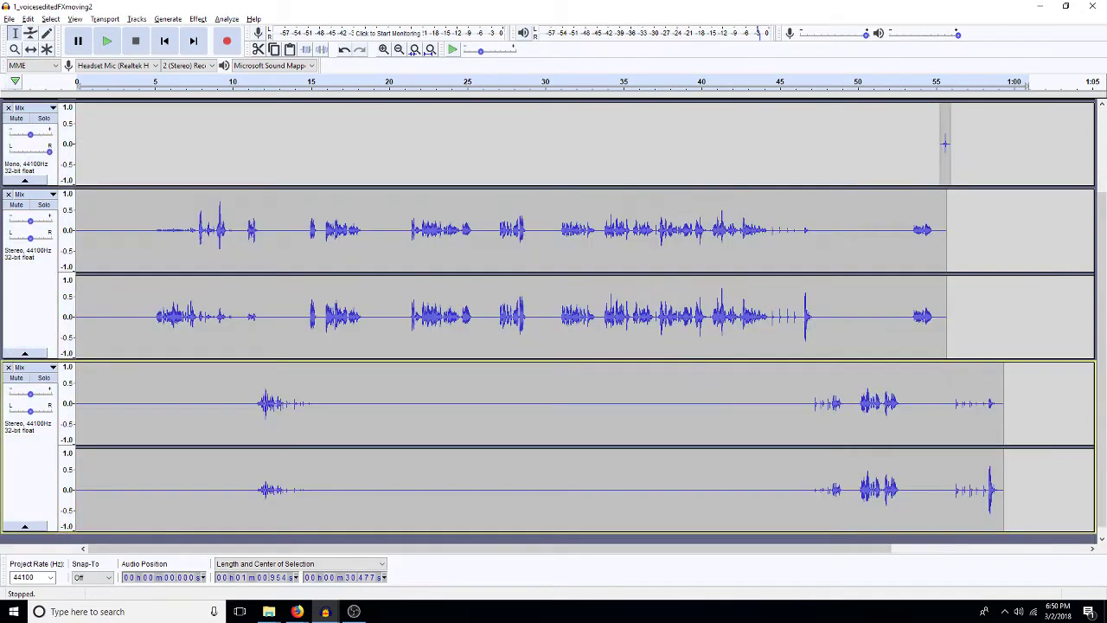
{"action": "key", "text": "ctrl+z"}
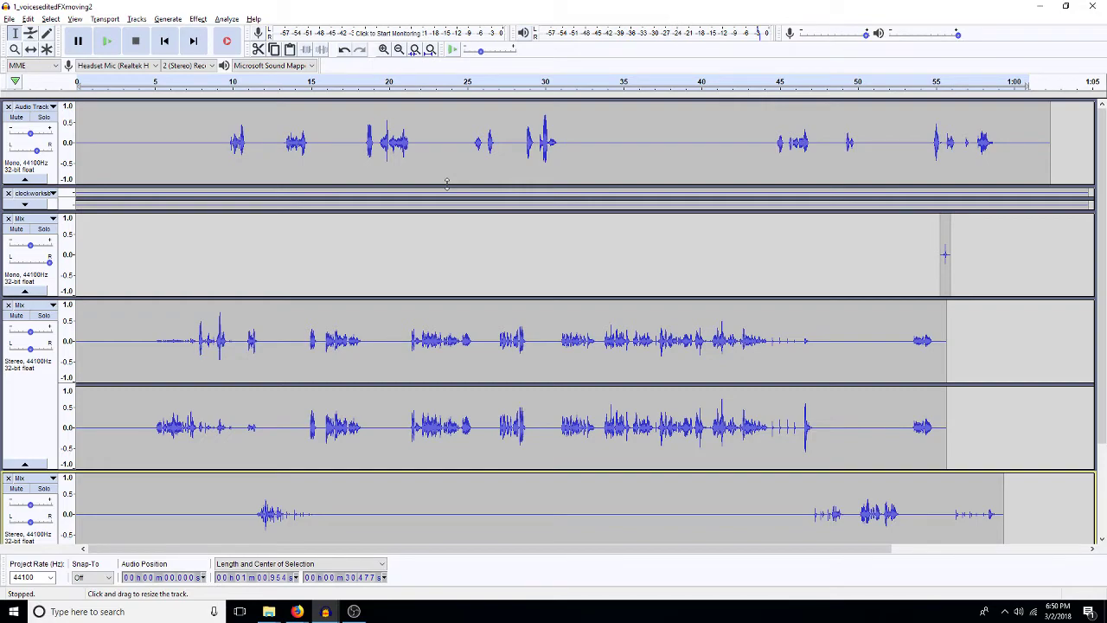
Step: Reduce the track heights and delete about 1.14 s of silence before the voice at 53.5 s in the first stereo Mix track
{"action": "left_click_drag", "start_coordinate": [447, 183], "coordinate": [448, 164]}
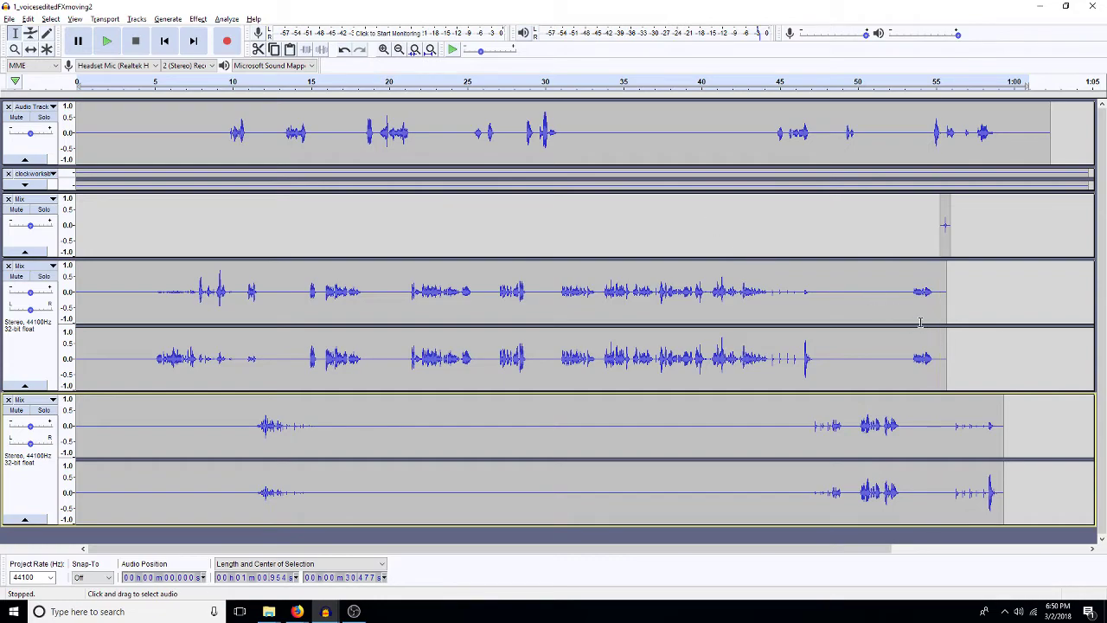
{"action": "left_click", "coordinate": [900, 343]}
{"action": "left_click", "coordinate": [384, 50]}
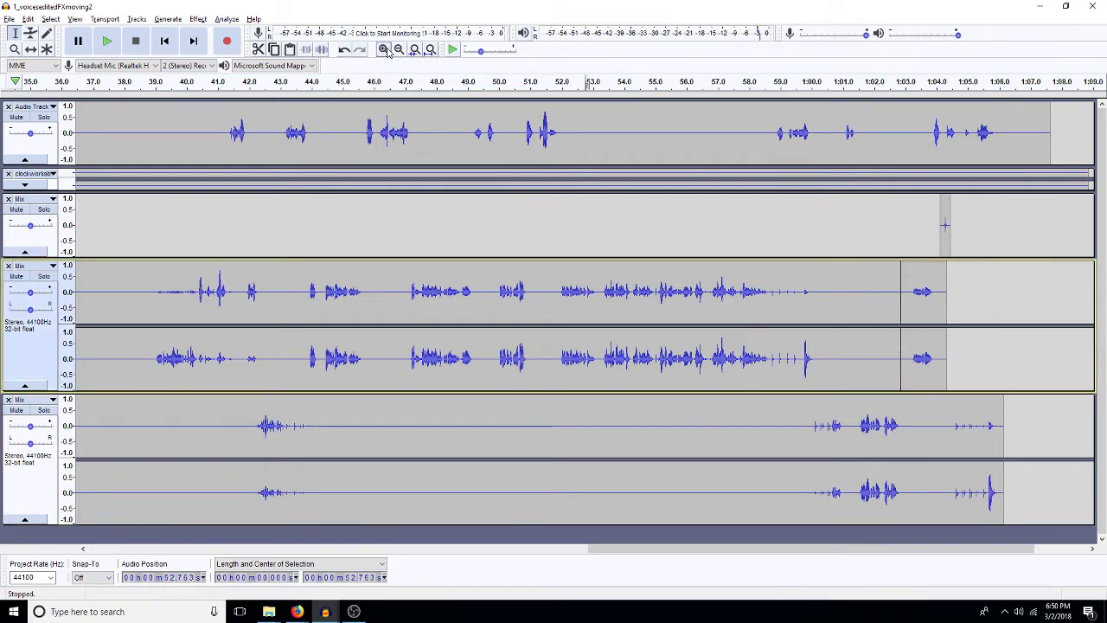
{"action": "left_click", "coordinate": [389, 52]}
{"action": "left_click_drag", "start_coordinate": [633, 303], "coordinate": [564, 314]}
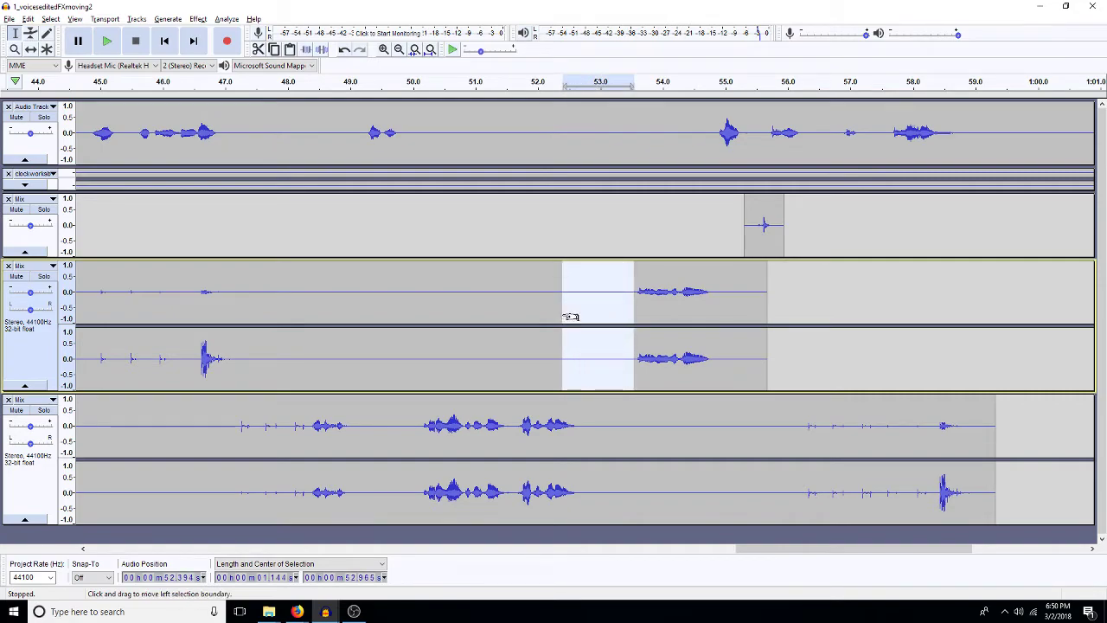
{"action": "key", "text": "Delete"}
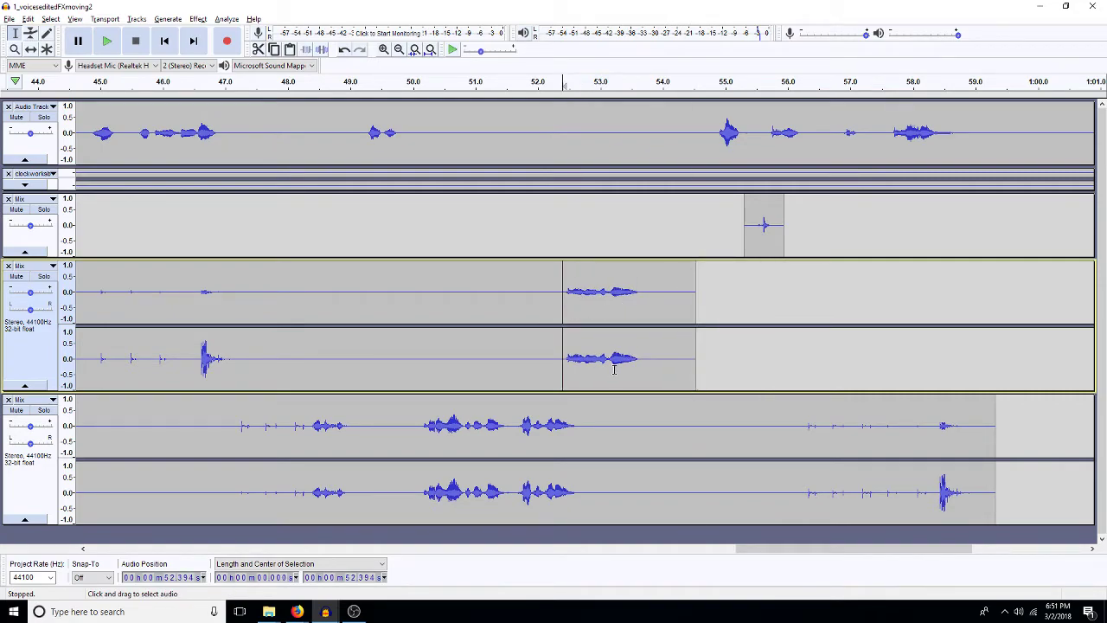
Step: Delete about 1.42 s of silence before the Audio Track's 55 s voice and a sliver before the 52.4 s voice in the first stereo Mix track
{"action": "left_click_drag", "start_coordinate": [711, 141], "coordinate": [622, 142]}
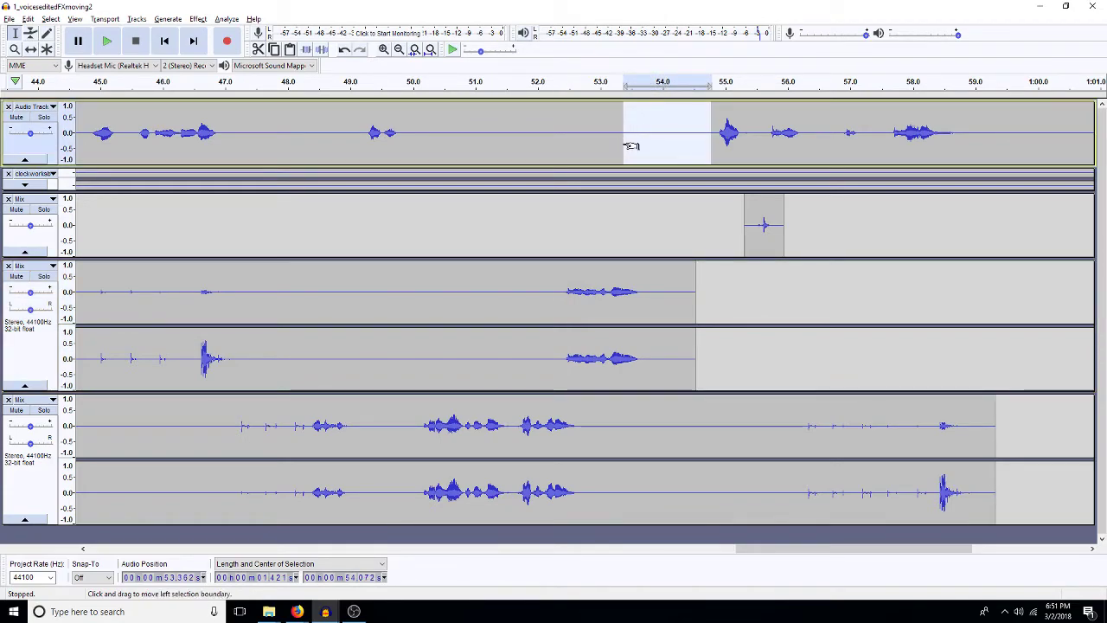
{"action": "key", "text": "Delete"}
{"action": "left_click_drag", "start_coordinate": [554, 291], "coordinate": [545, 292]}
{"action": "key", "text": "Delete"}
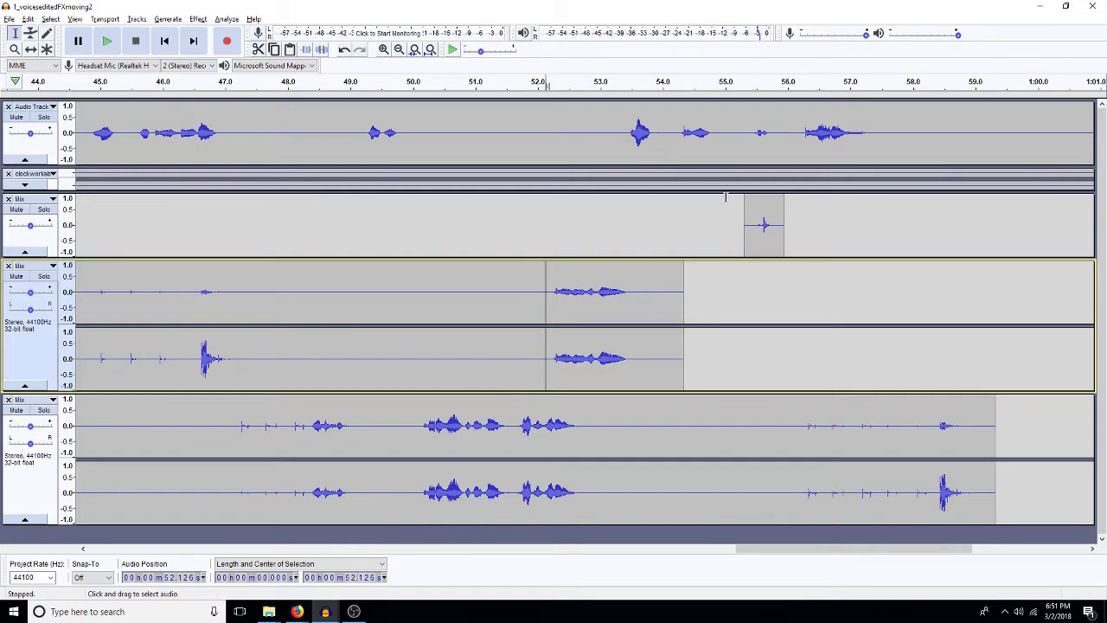
Step: Delete about 1.51 s of silence before the footsteps at 56.3 s in the second stereo Mix track
{"action": "left_click_drag", "start_coordinate": [797, 431], "coordinate": [652, 464]}
{"action": "key", "text": "Delete"}
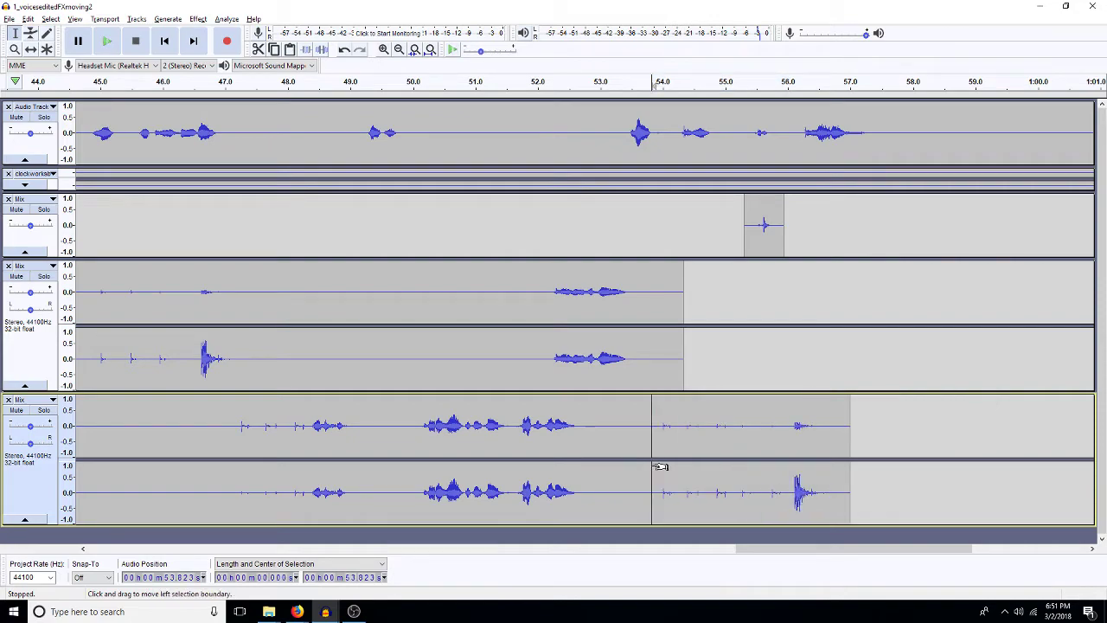
{"action": "key", "text": "ctrl+z"}
{"action": "left_click_drag", "start_coordinate": [660, 466], "coordinate": [679, 463]}
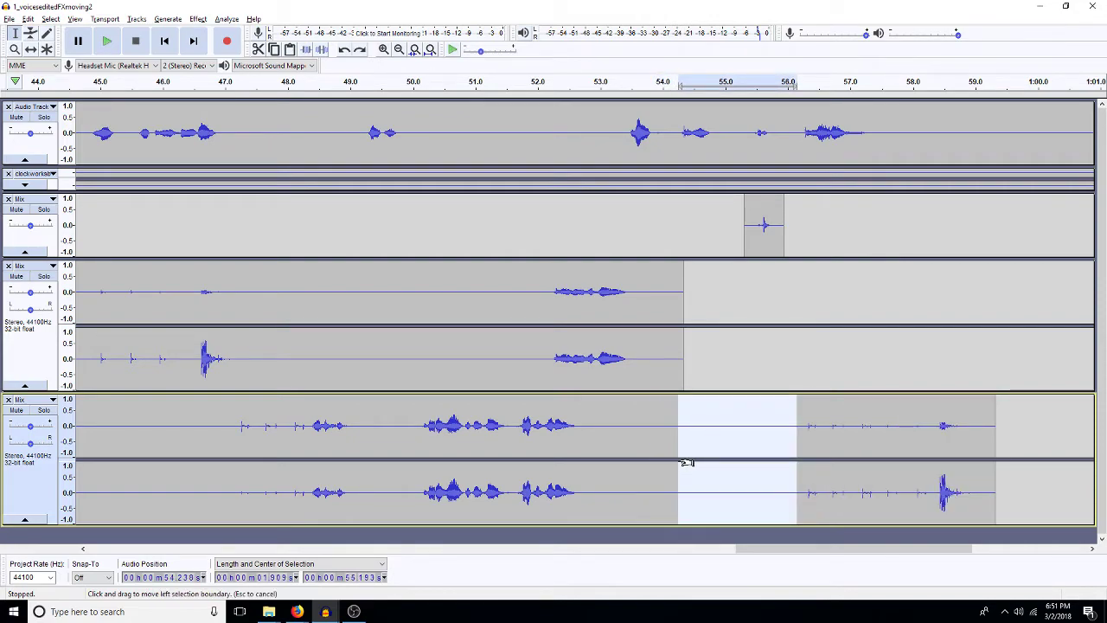
{"action": "key", "text": "Delete"}
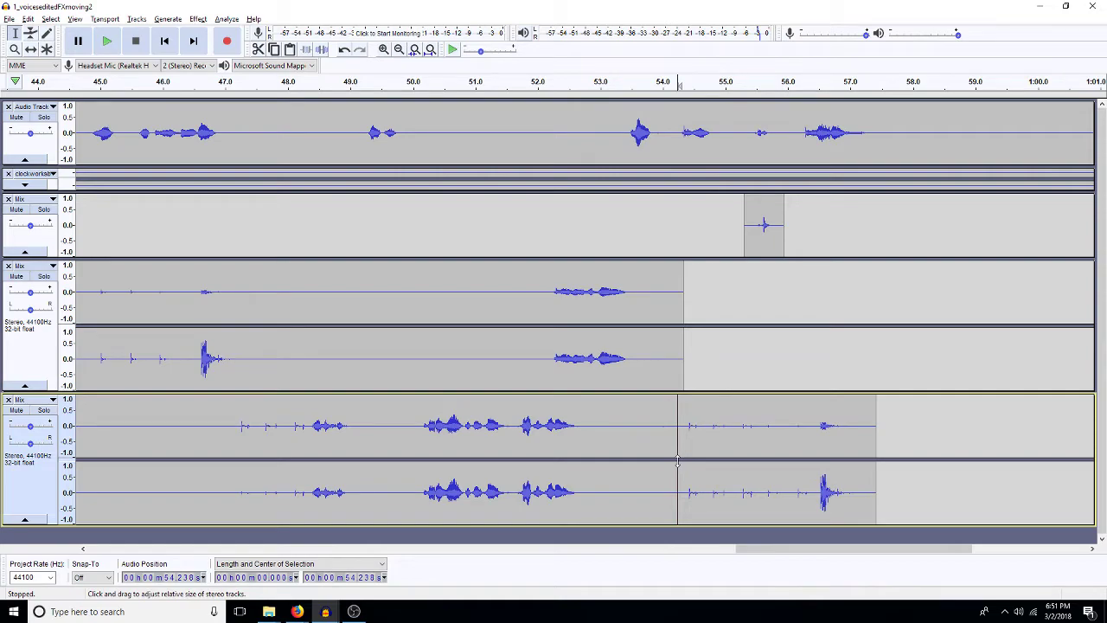
{"action": "key", "text": "ctrl+z"}
{"action": "left_click_drag", "start_coordinate": [684, 481], "coordinate": [706, 483]}
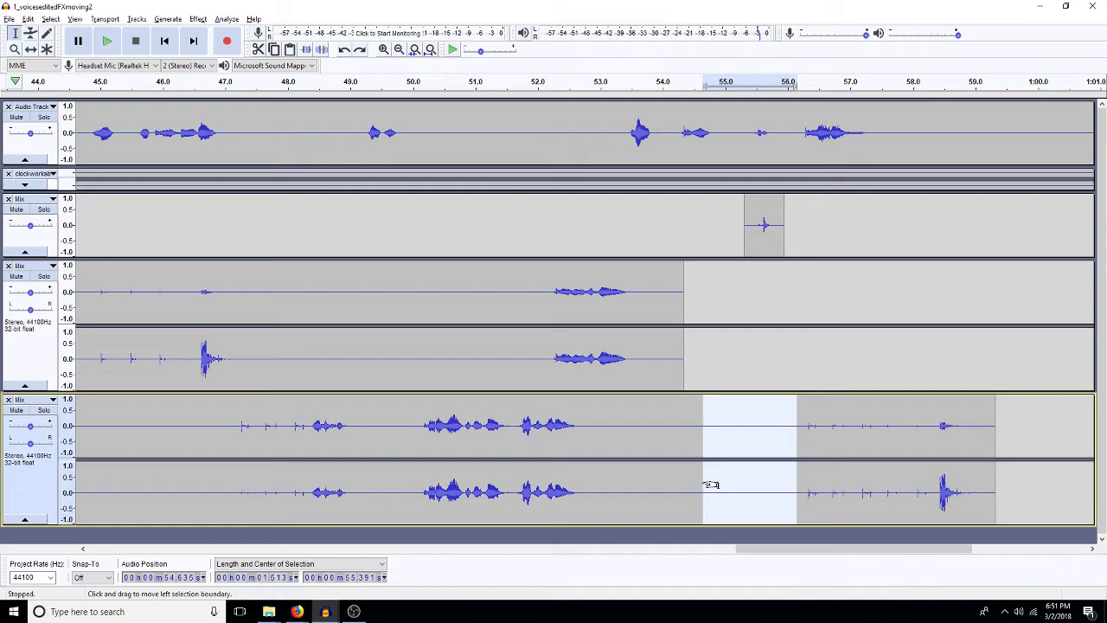
{"action": "key", "text": "Delete"}
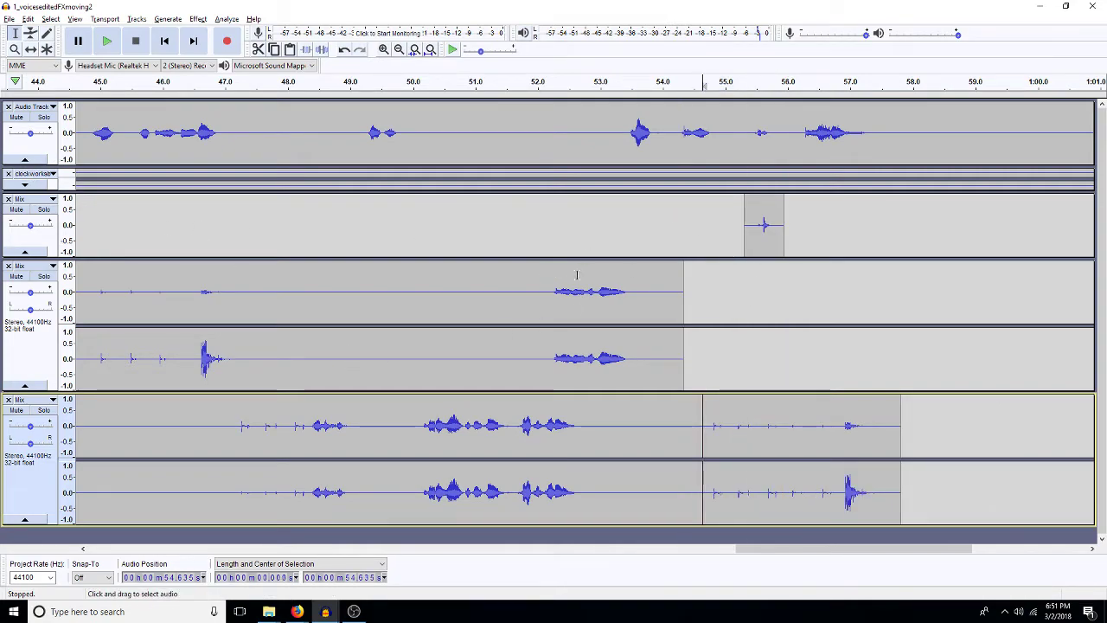
Step: Play back the scene from about 50.1 s to check the timing of the closing lines and footsteps
{"action": "left_click", "coordinate": [418, 241]}
{"action": "key", "text": "space"}
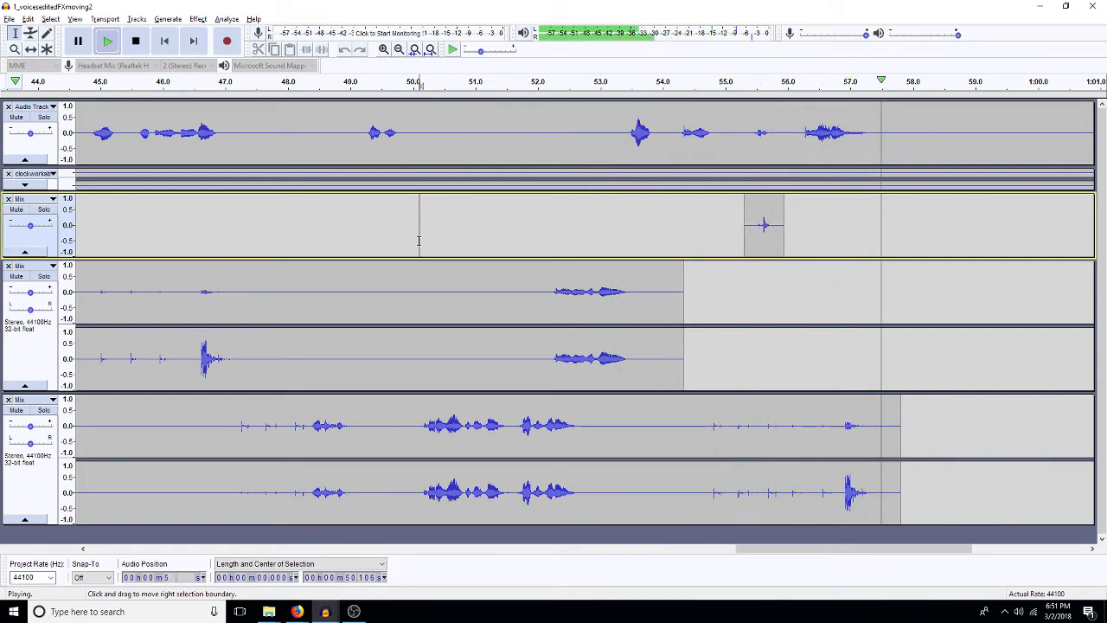
{"action": "key", "text": "space"}
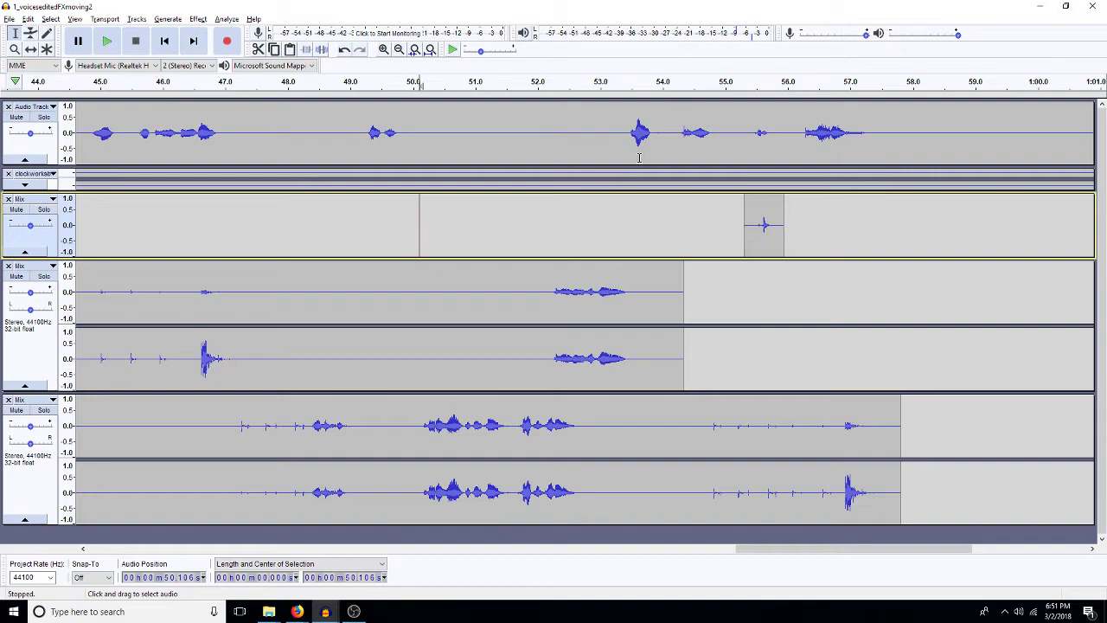
Step: Trim slivers before the Audio Track's 53.5 s voice, the second stereo Mix track's last footsteps and the short clip's sound, and check the timing by playback
{"action": "left_click_drag", "start_coordinate": [619, 134], "coordinate": [612, 137]}
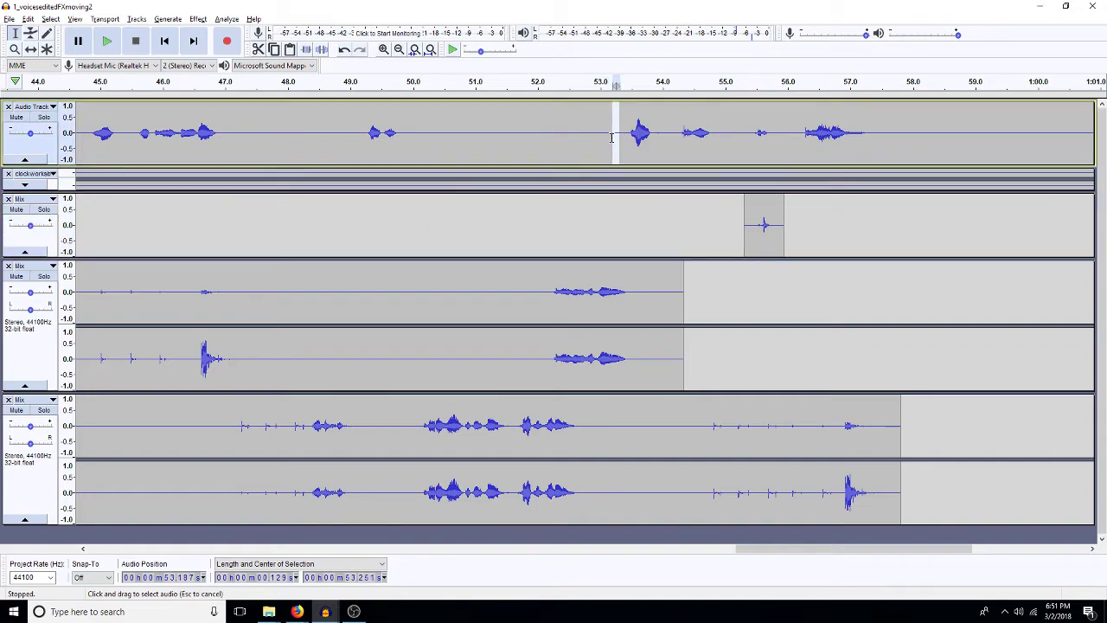
{"action": "key", "text": "Delete"}
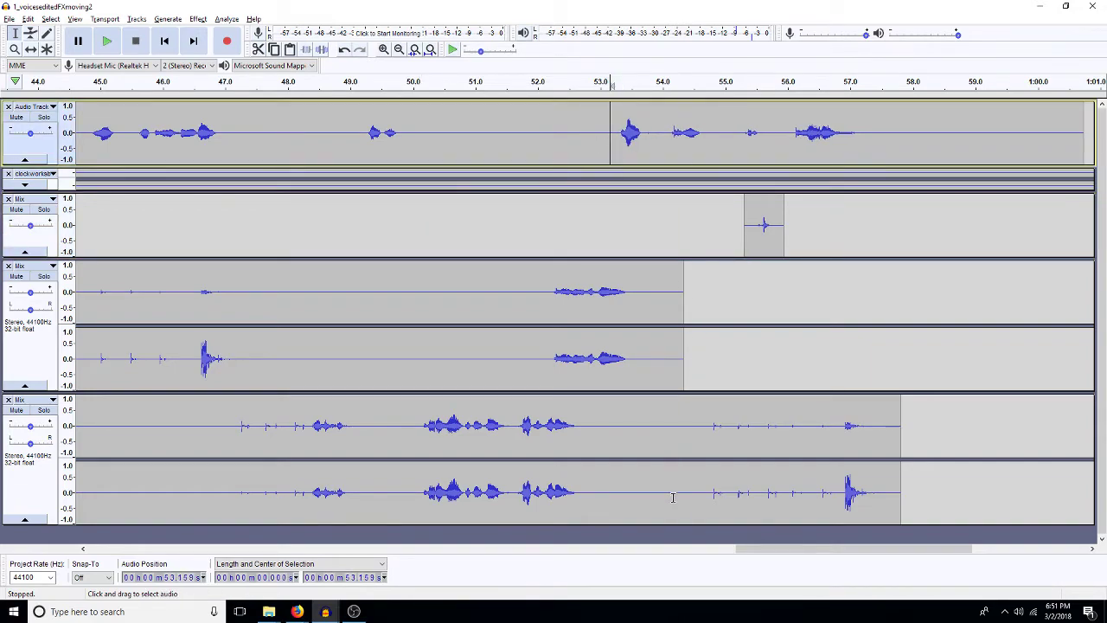
{"action": "left_click_drag", "start_coordinate": [672, 499], "coordinate": [679, 494]}
{"action": "key", "text": "Delete"}
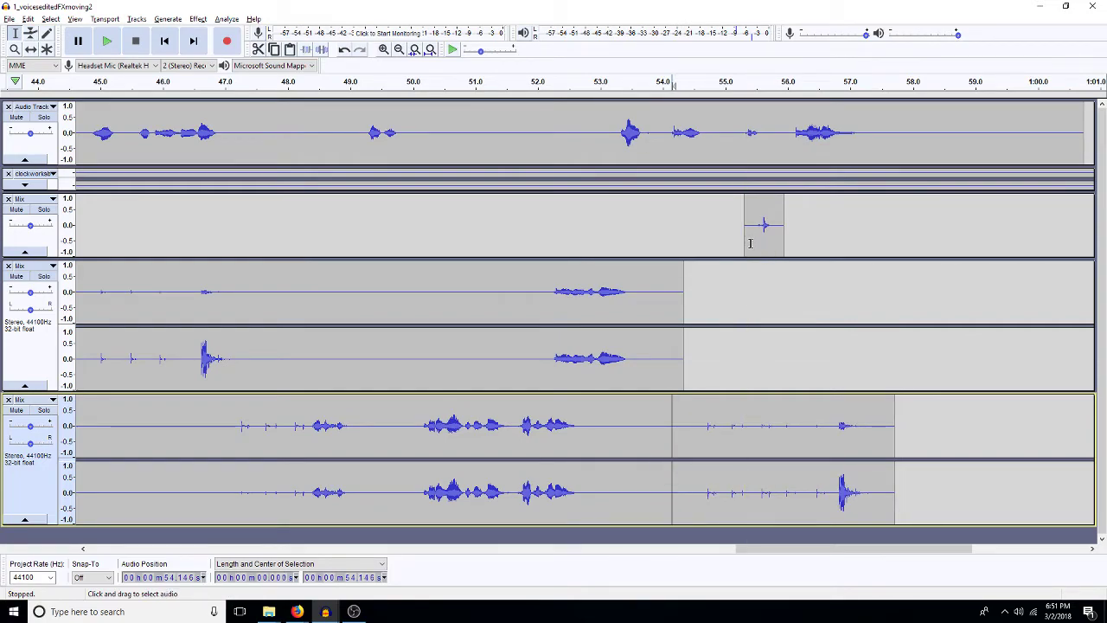
{"action": "left_click_drag", "start_coordinate": [741, 243], "coordinate": [753, 243]}
{"action": "key", "text": "Delete"}
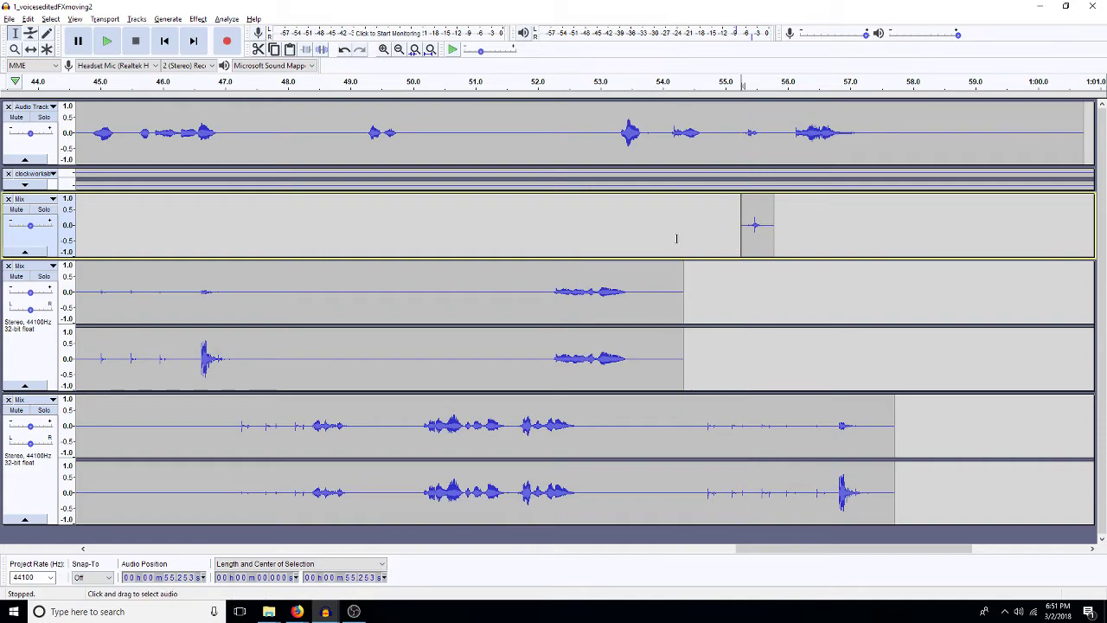
{"action": "key", "text": "space"}
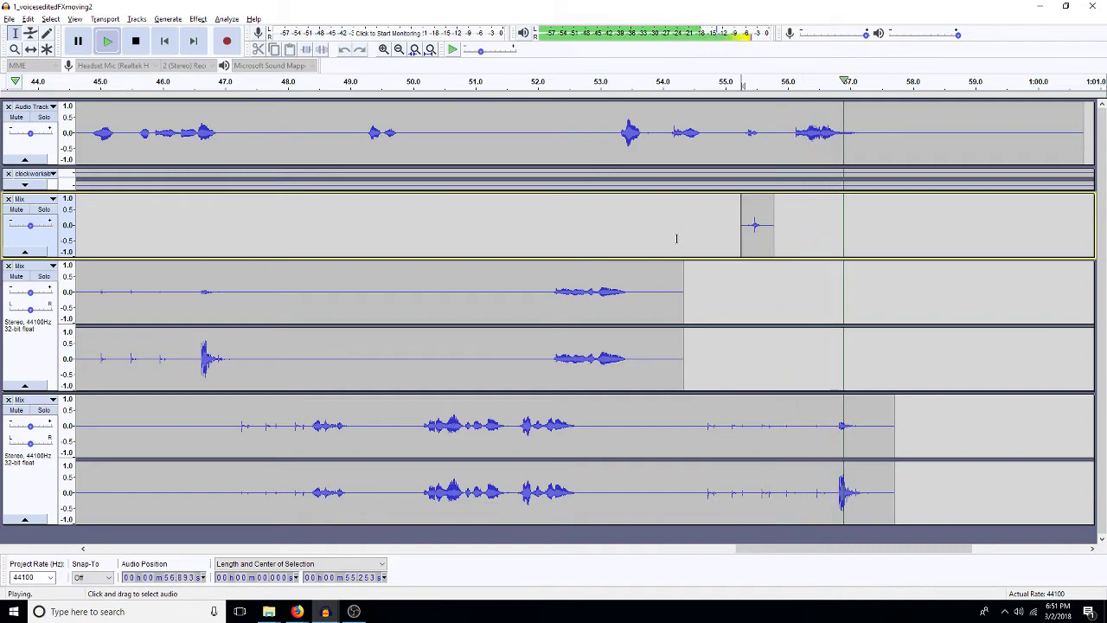
{"action": "key", "text": "space"}
Step: Amplify the short clip at about 55.3 s on its separate Mix track
{"action": "double_click", "coordinate": [765, 237]}
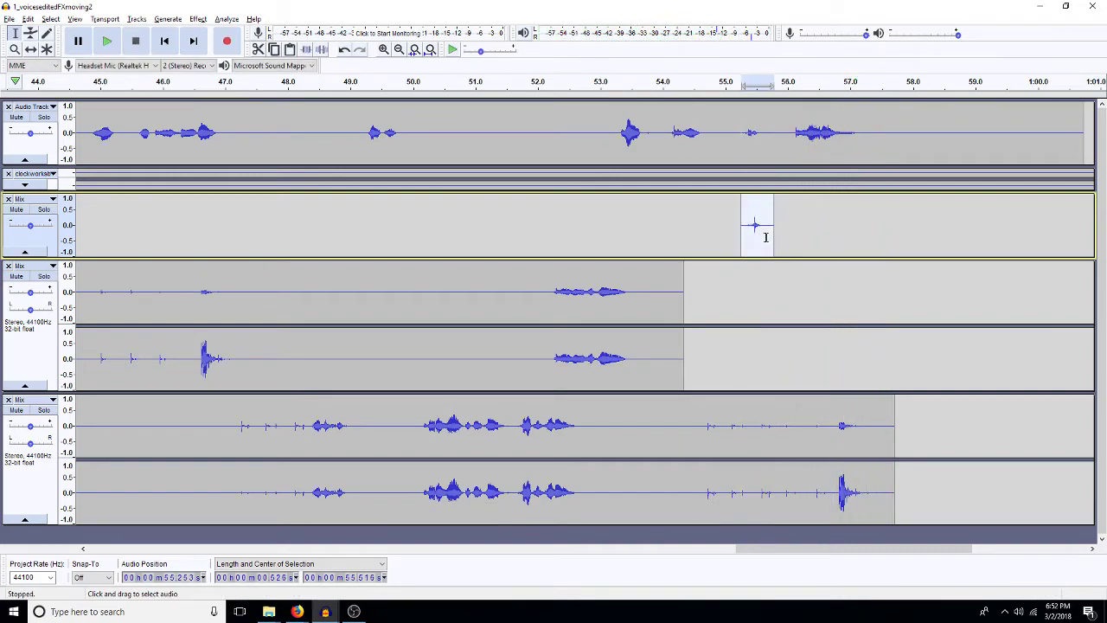
{"action": "key", "text": "alt+c"}
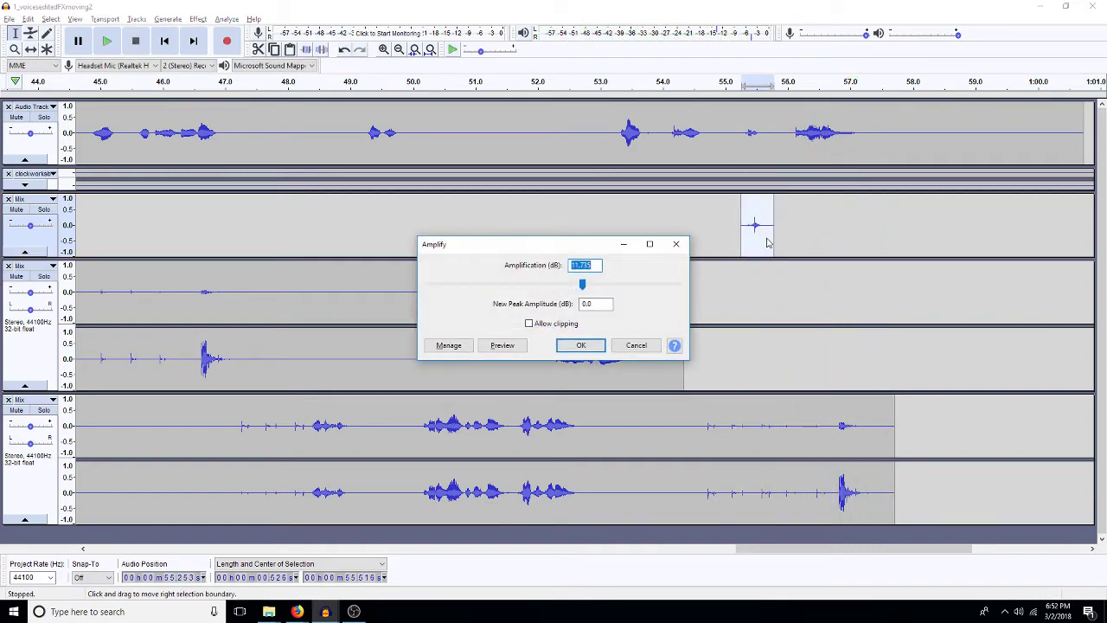
{"action": "type", "text": "0"}
{"action": "key", "text": "Return"}
{"action": "left_click", "coordinate": [676, 224]}
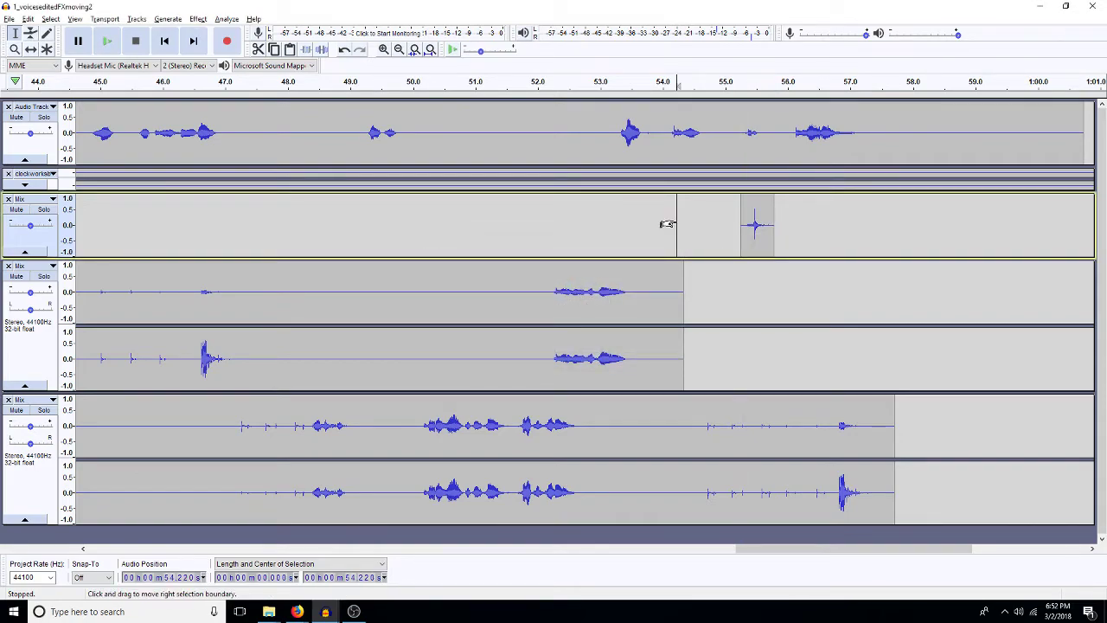
Step: Mix and render all tracks into a new stereo track and amplify that track by -20 dB
{"action": "key", "text": "ctrl+a"}
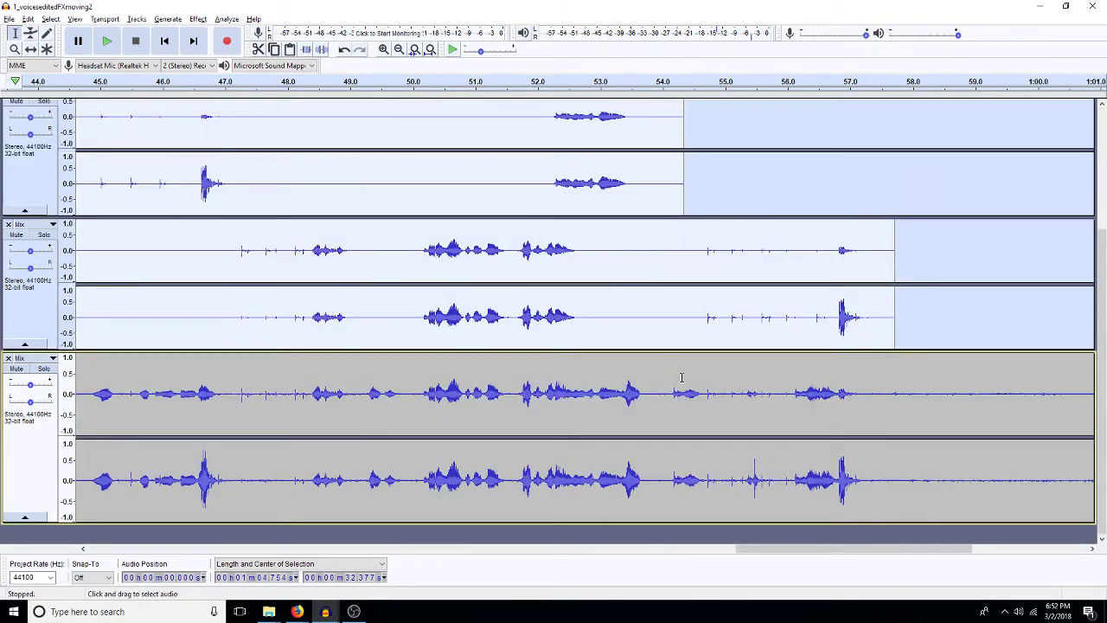
{"action": "left_click", "coordinate": [681, 390]}
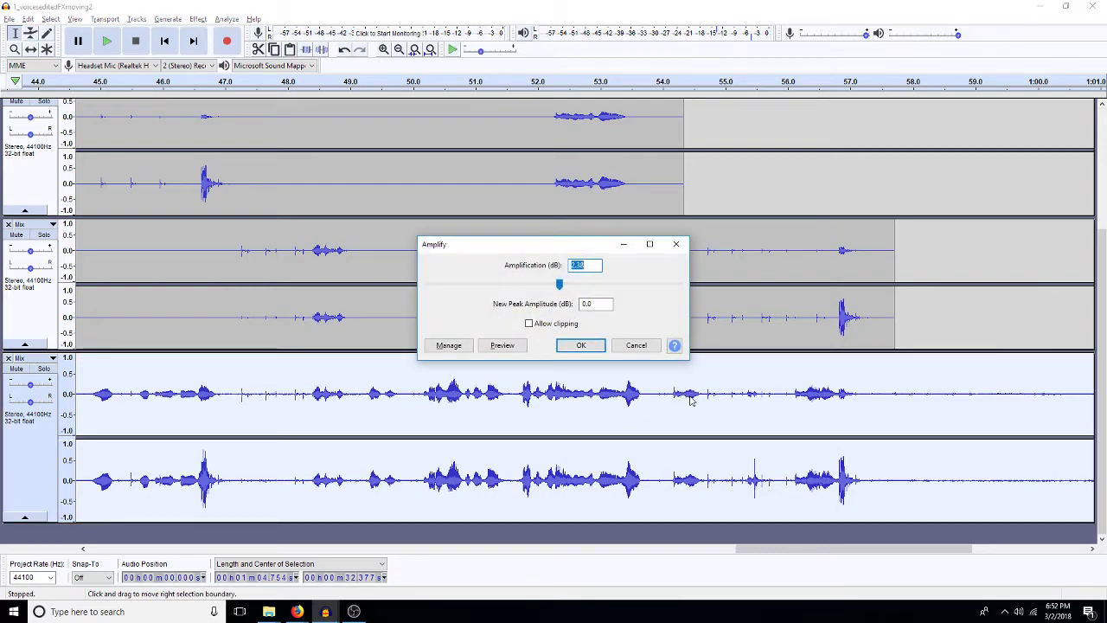
{"action": "type", "text": "-20"}
{"action": "key", "text": "Return"}
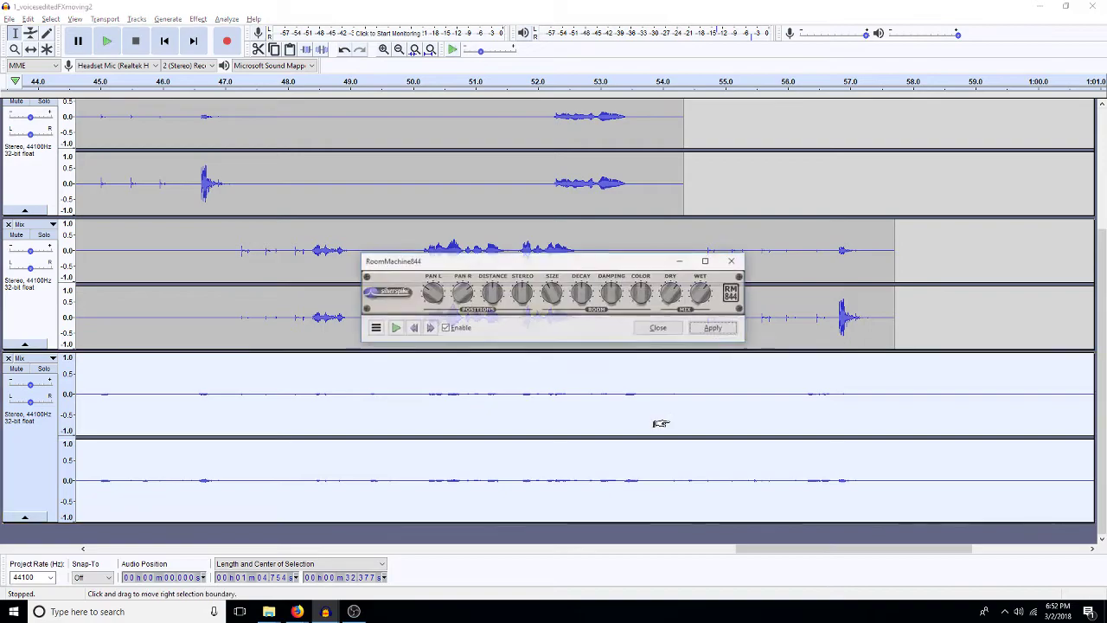
Step: Apply the RoomMachine844 reverb and a 1000 Hz low-pass filter with 6 dB rolloff to the new stereo mix track
{"action": "left_click", "coordinate": [711, 330]}
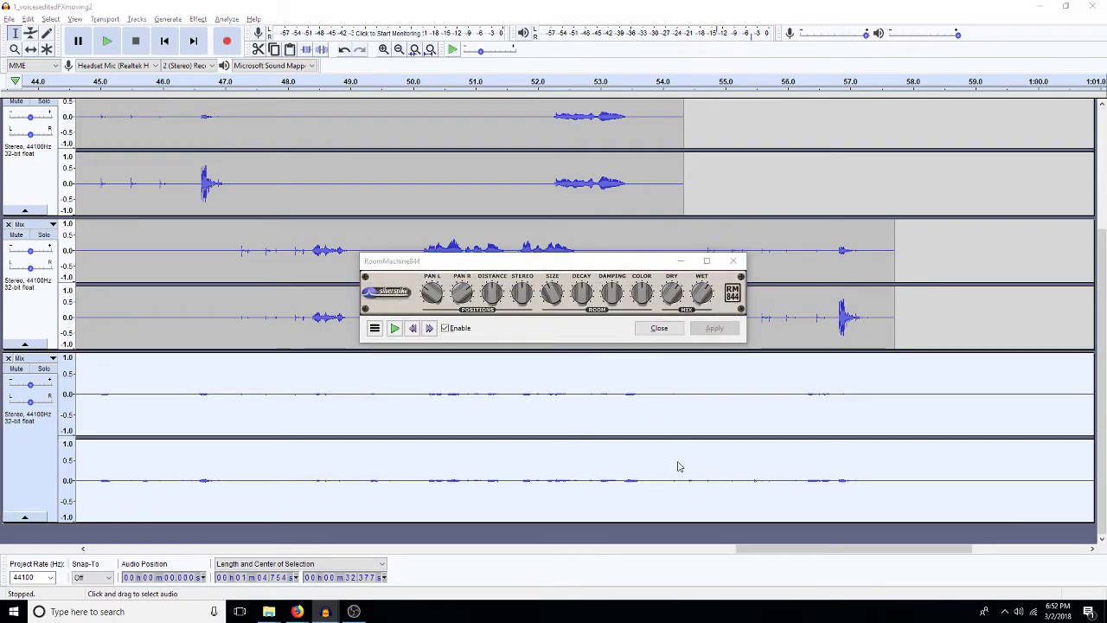
{"action": "left_click", "coordinate": [658, 327]}
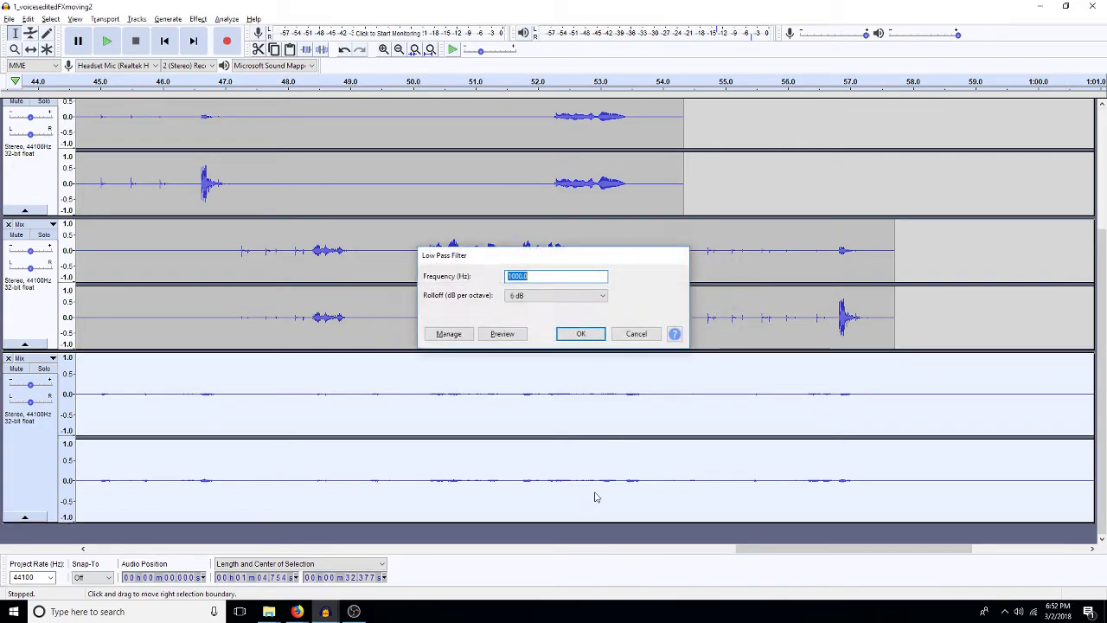
{"action": "key", "text": "Return"}
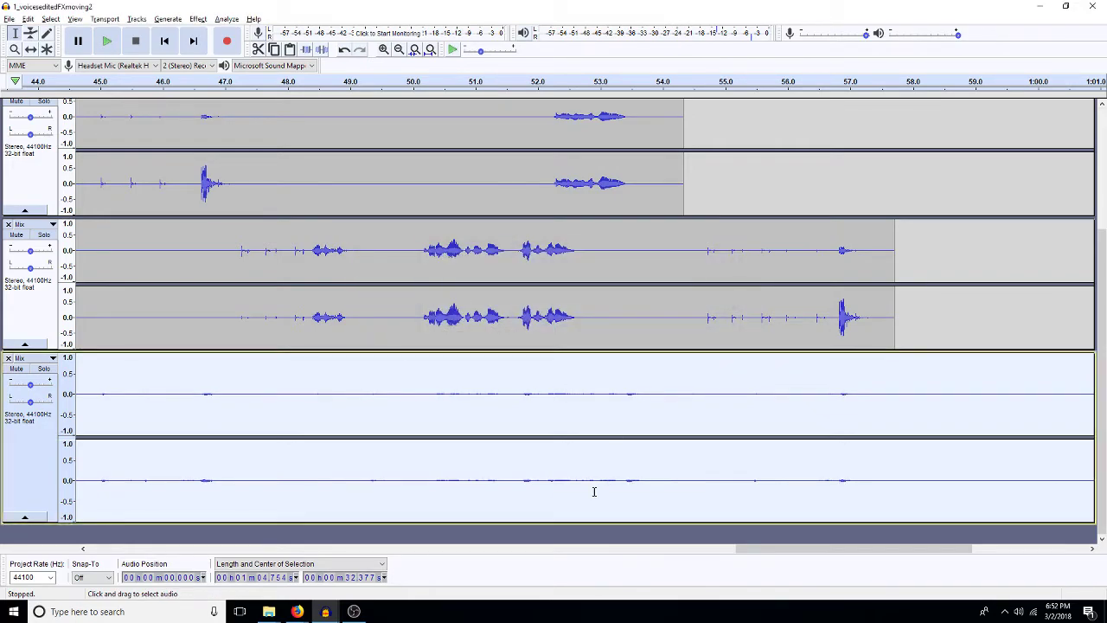
Step: Play back the scene from the start with the reverb track, and review all tracks with the whole project fitted in view
{"action": "key", "text": "space"}
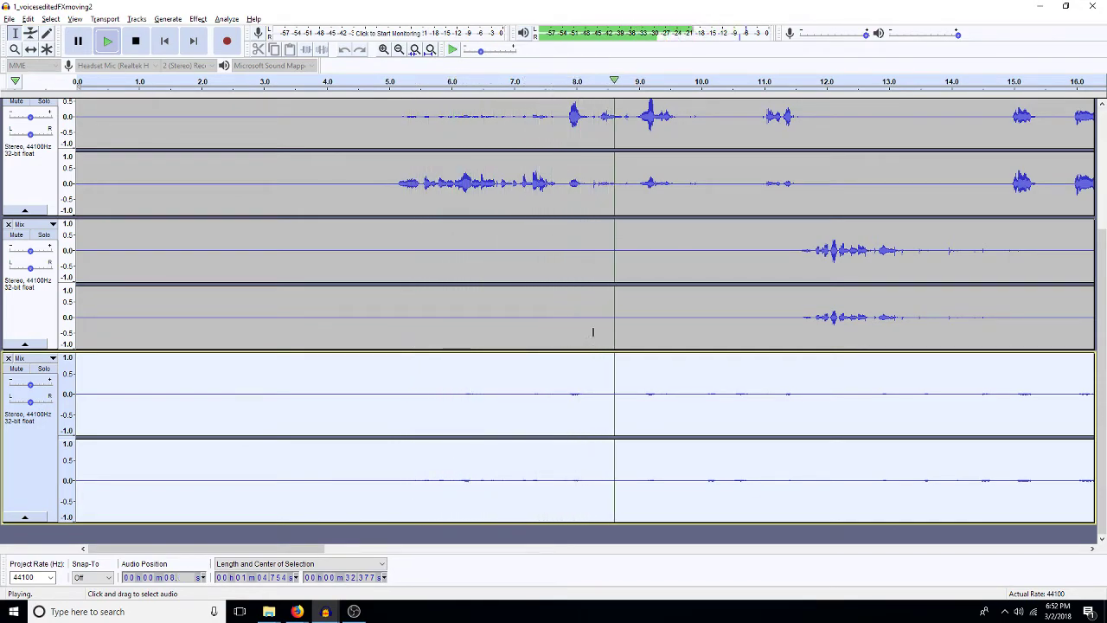
{"action": "scroll", "coordinate": [593, 323], "scroll_direction": "up", "scroll_amount": 4}
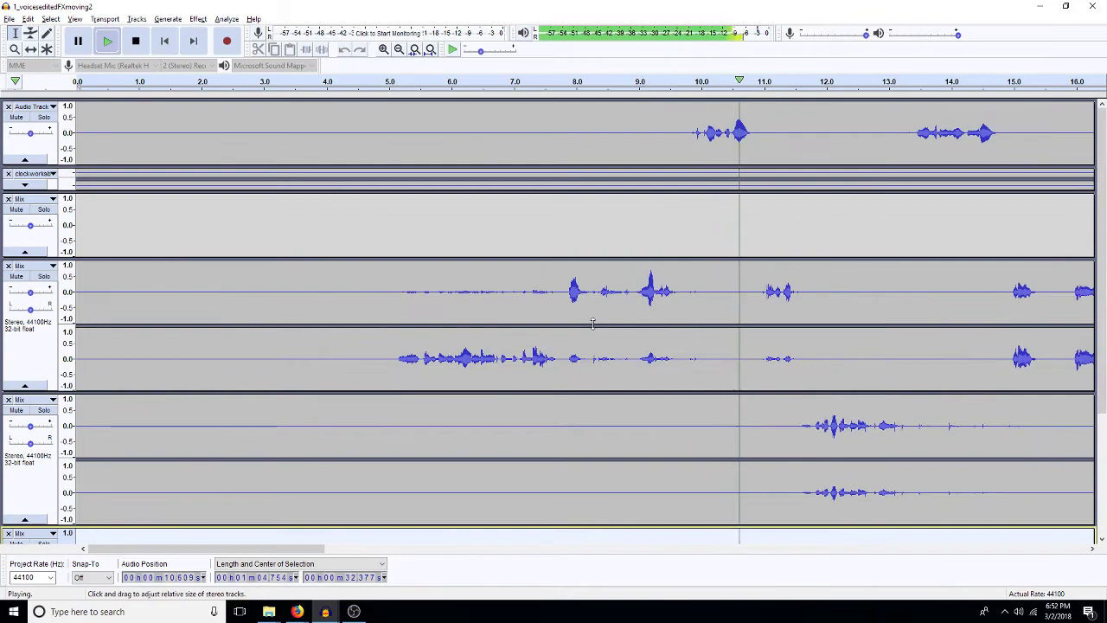
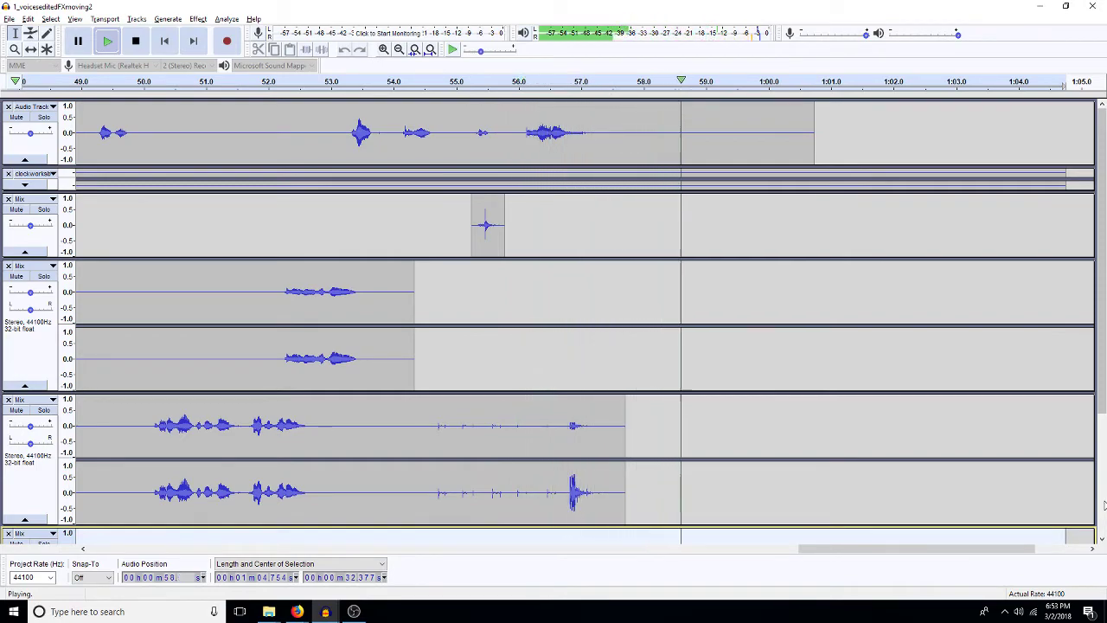
{"action": "key", "text": "space"}
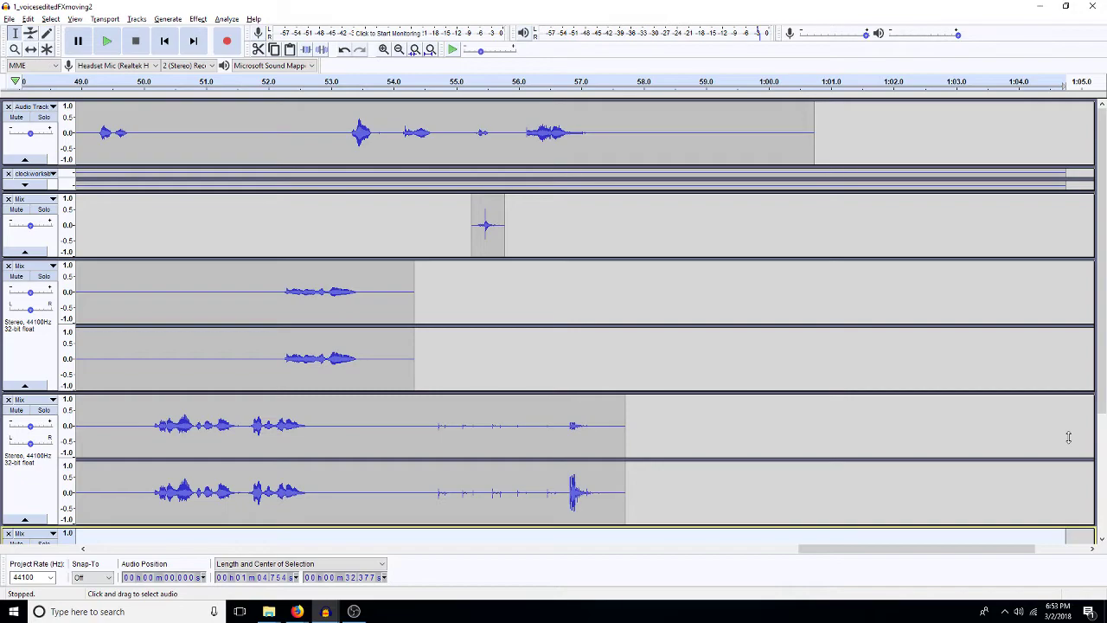
{"action": "left_click", "coordinate": [431, 50]}
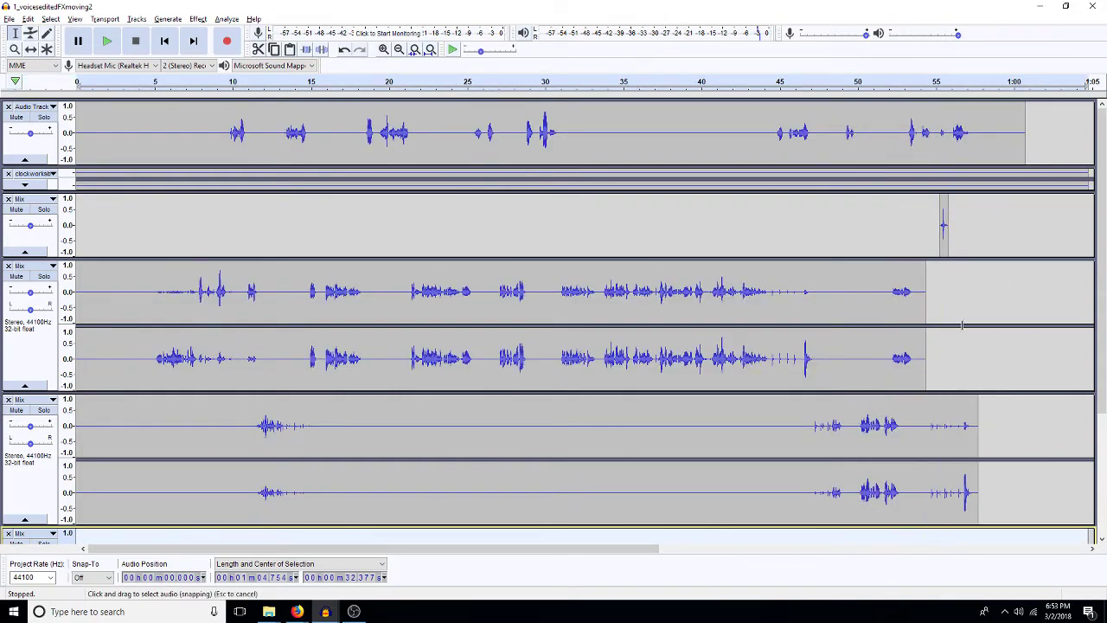
{"action": "scroll", "coordinate": [1031, 307], "scroll_direction": "down", "scroll_amount": 5}
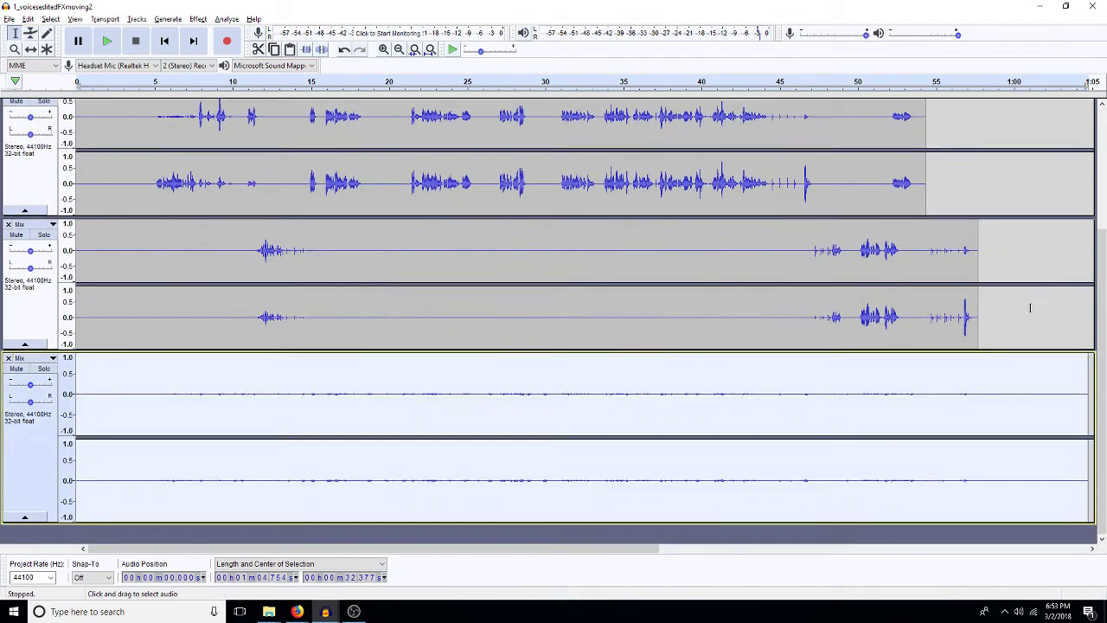
{"action": "scroll", "coordinate": [1030, 307], "scroll_direction": "up", "scroll_amount": 5}
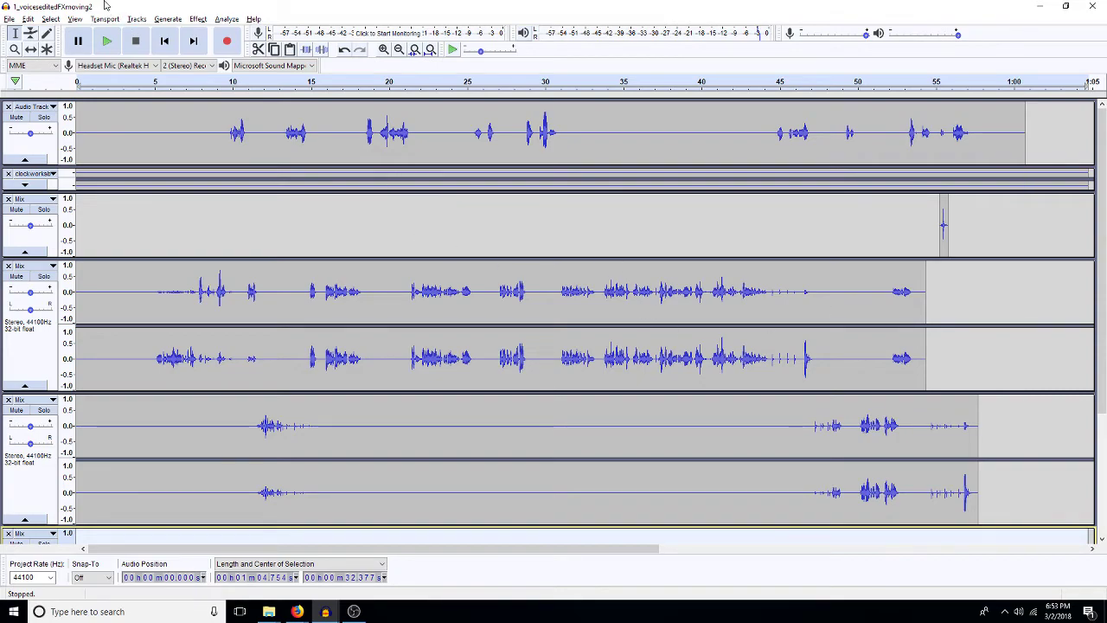
Step: Open the 7final project from the finals folder inside Teeth_episode 7
{"action": "left_click", "coordinate": [10, 19]}
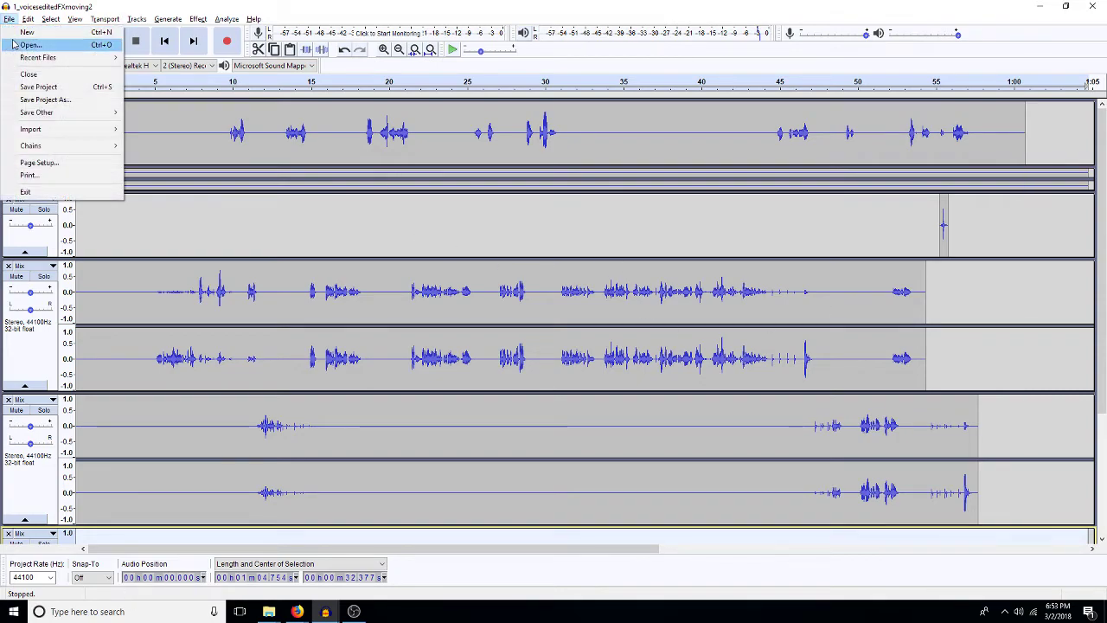
{"action": "left_click", "coordinate": [35, 43]}
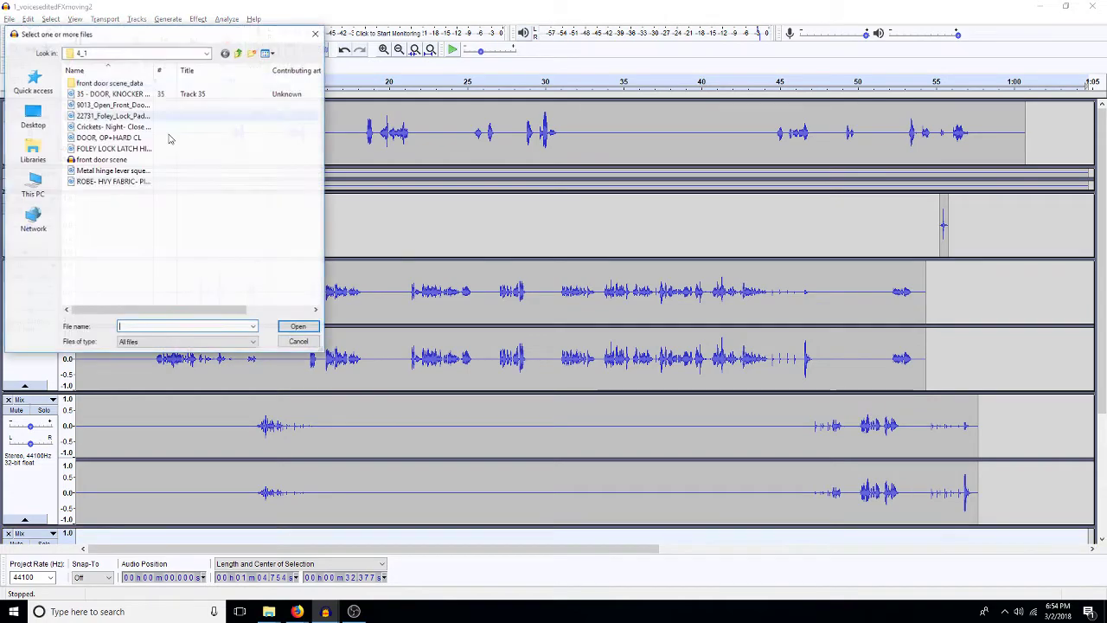
{"action": "left_click", "coordinate": [240, 54]}
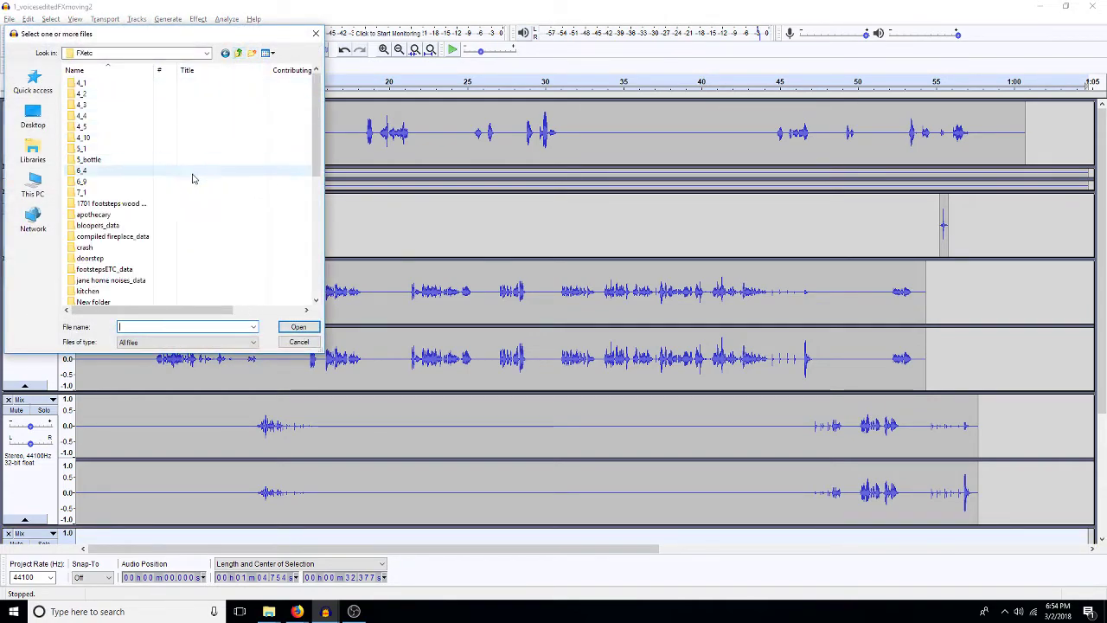
{"action": "left_click", "coordinate": [240, 54]}
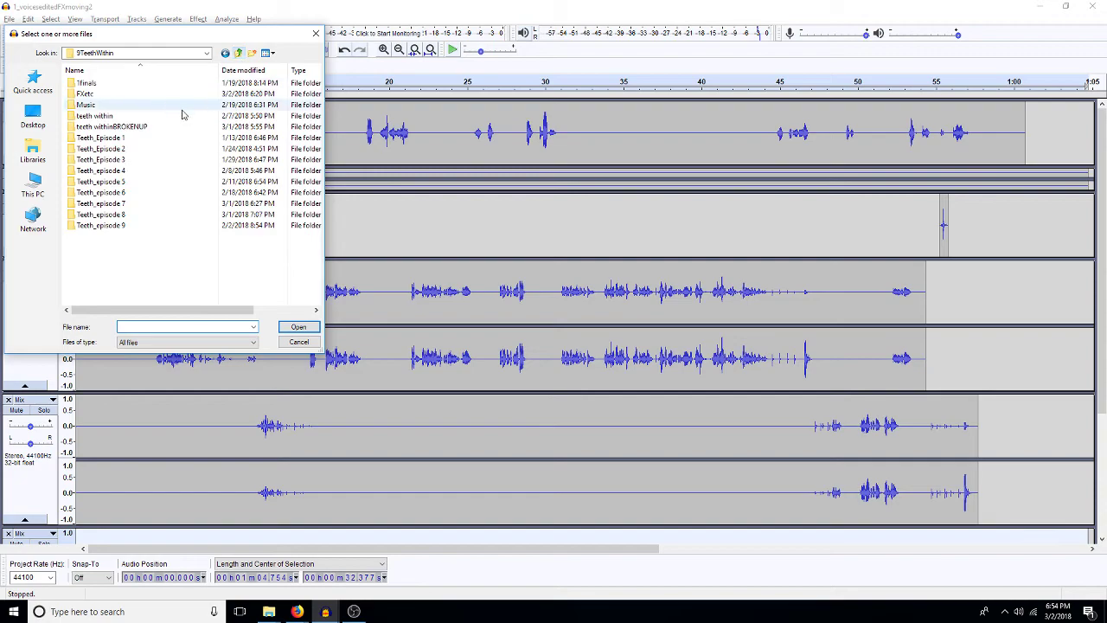
{"action": "double_click", "coordinate": [111, 204]}
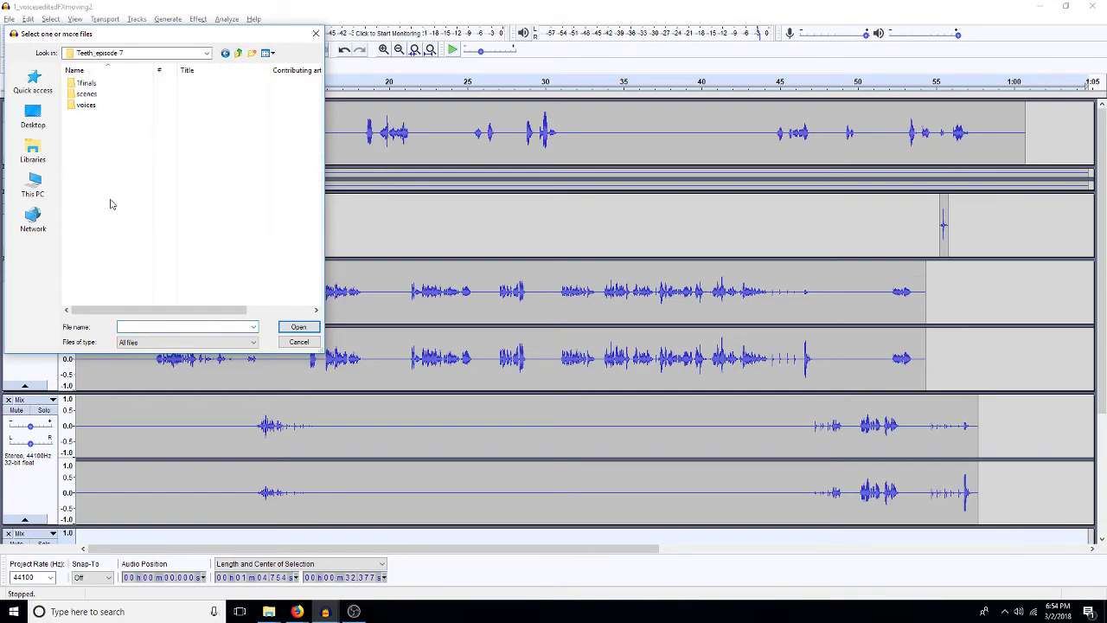
{"action": "double_click", "coordinate": [86, 82]}
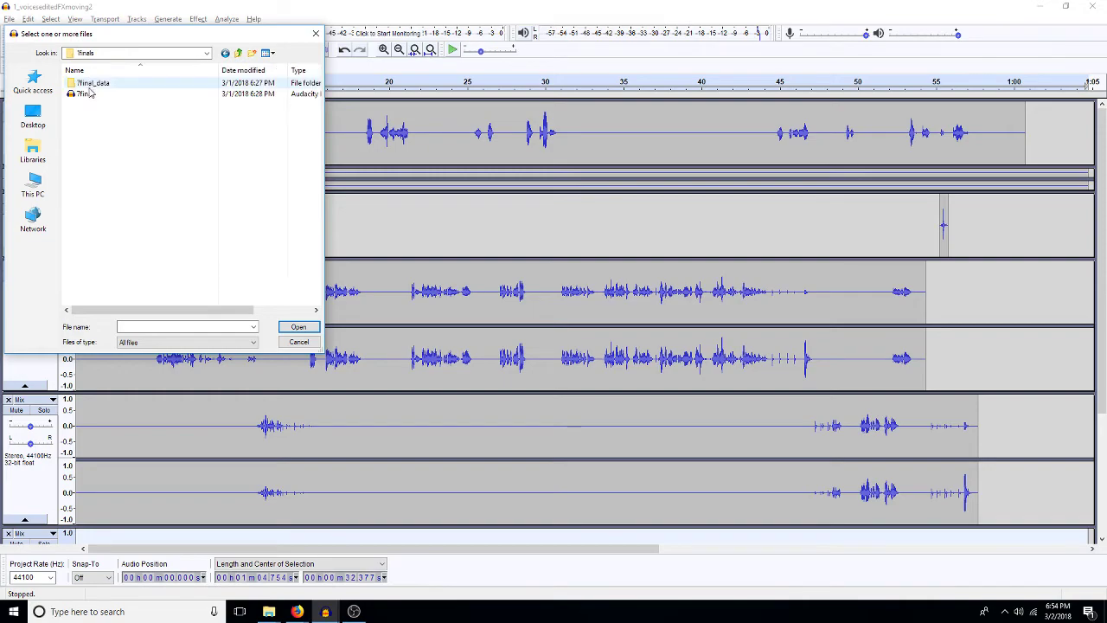
{"action": "double_click", "coordinate": [86, 93]}
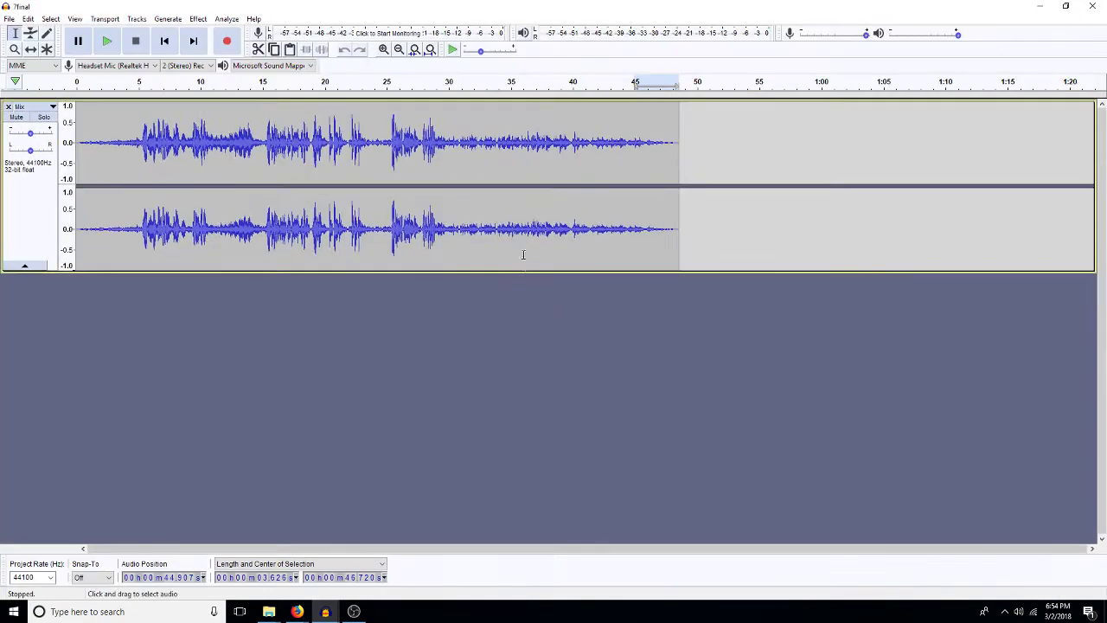
Step: Return to the 1_voiceseditedFXmoving2 project, select all of its tracks and save it
{"action": "left_click", "coordinate": [1044, 7]}
{"action": "left_click", "coordinate": [748, 228]}
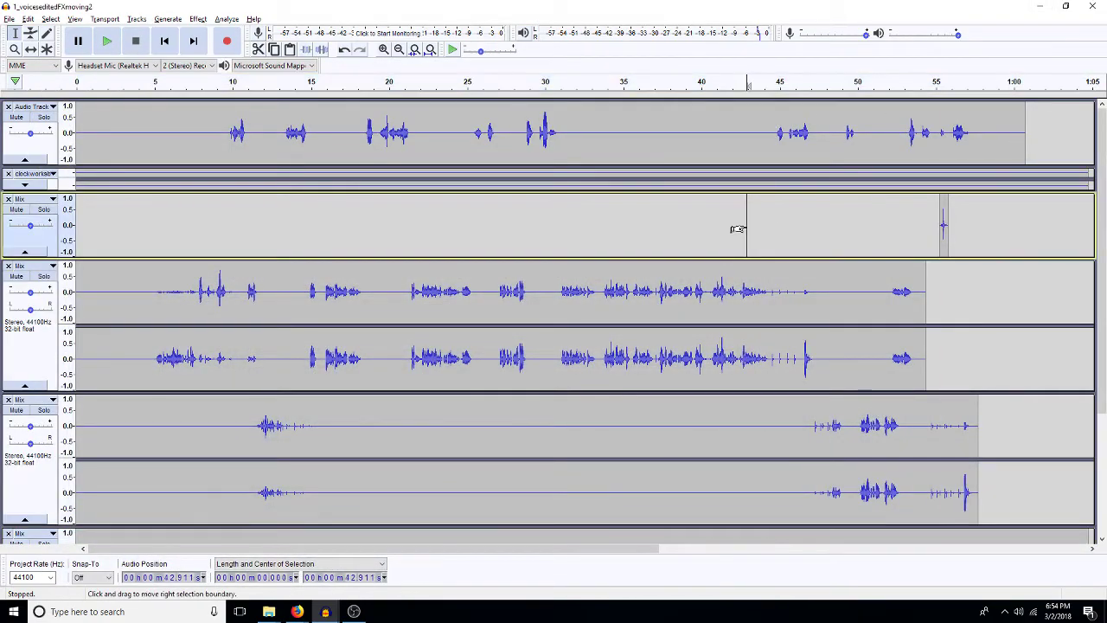
{"action": "key", "text": "ctrl+a"}
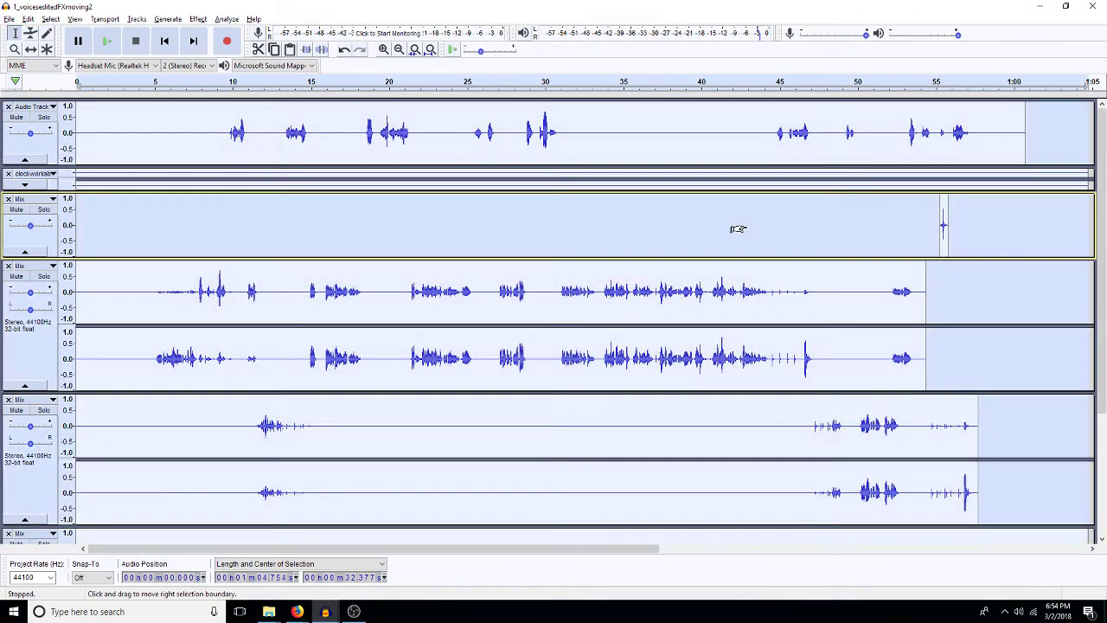
{"action": "key", "text": "ctrl+s"}
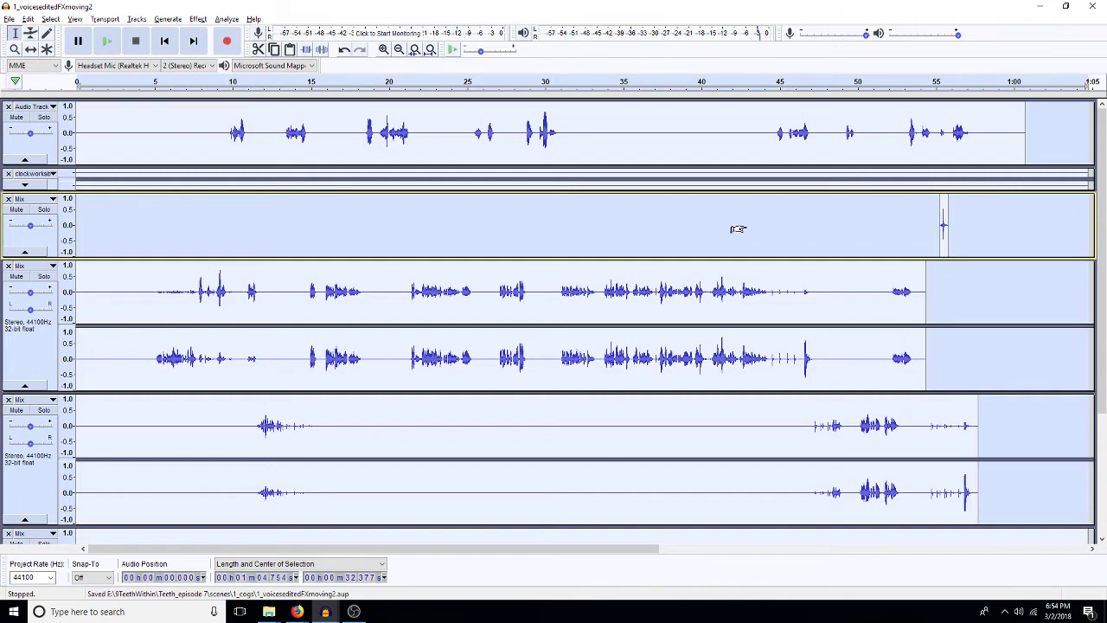
Step: Mix and render all tracks into one stereo track, copy the result, and undo the mixdown to restore the separate tracks
{"action": "key", "text": "ctrl+shift+m"}
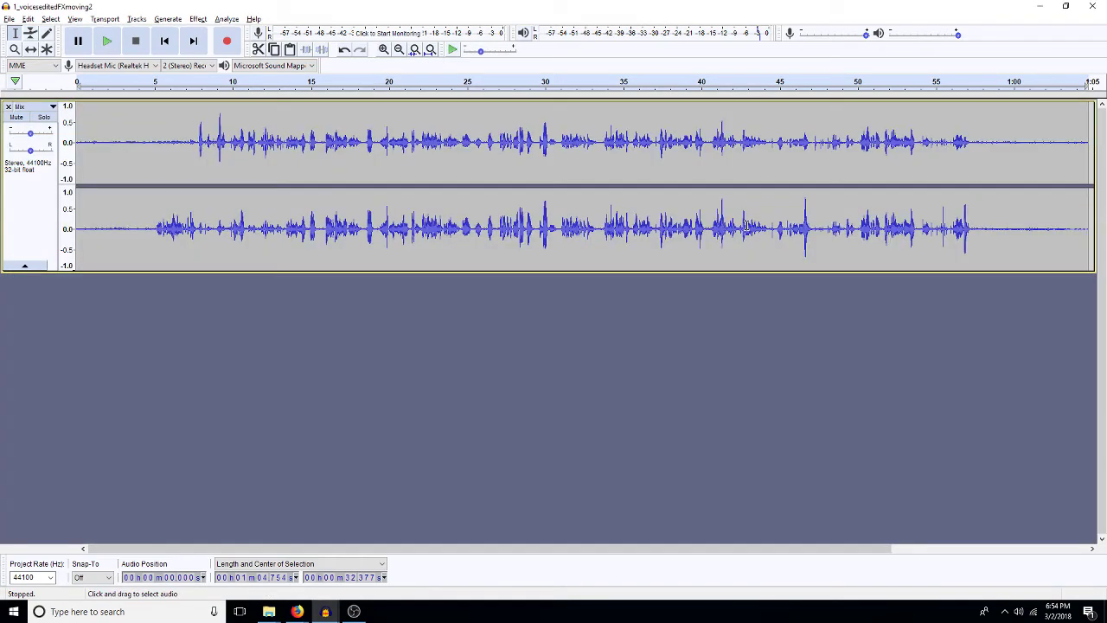
{"action": "left_click", "coordinate": [746, 227]}
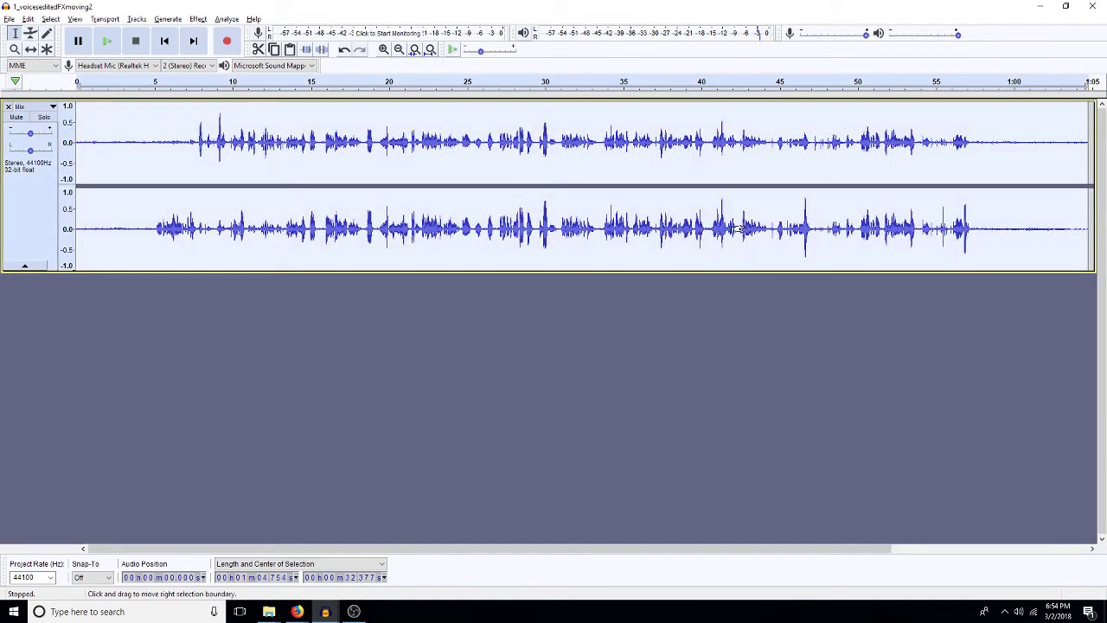
{"action": "key", "text": "ctrl+z"}
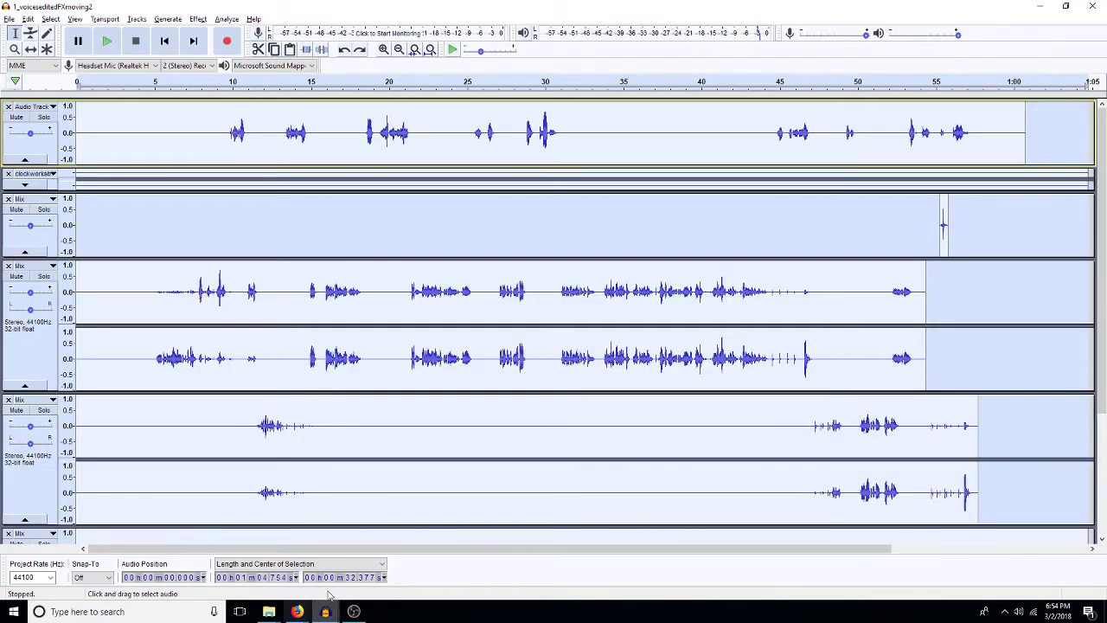
Step: Paste the copied scene mix into the 7final project as a second stereo track
{"action": "mouse_move", "coordinate": [325, 611]}
{"action": "left_click", "coordinate": [529, 564]}
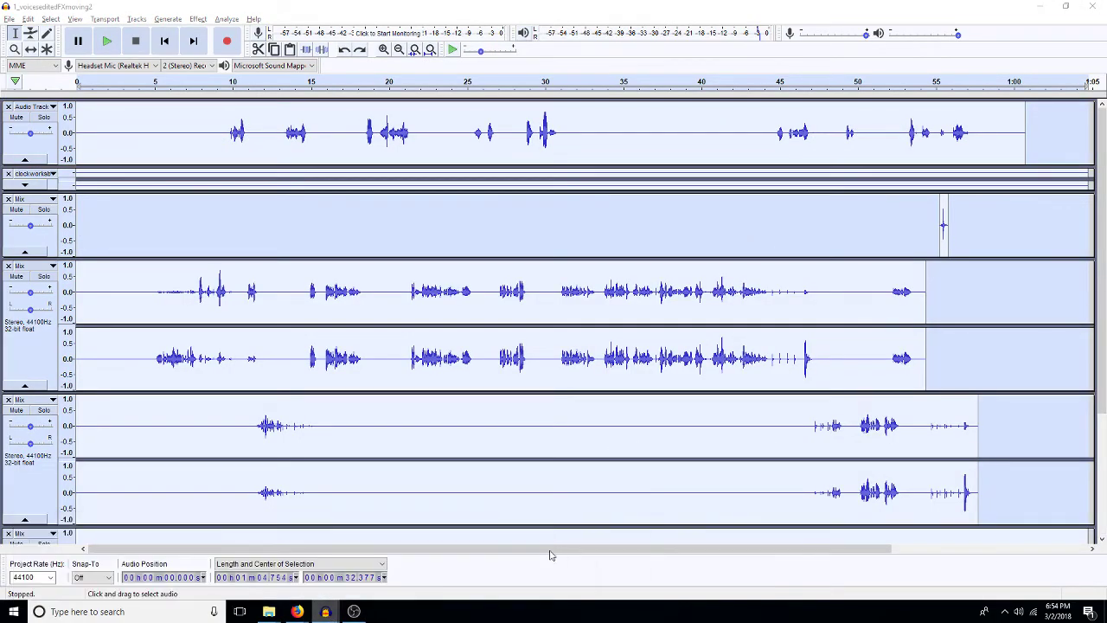
{"action": "key", "text": "ctrl+v"}
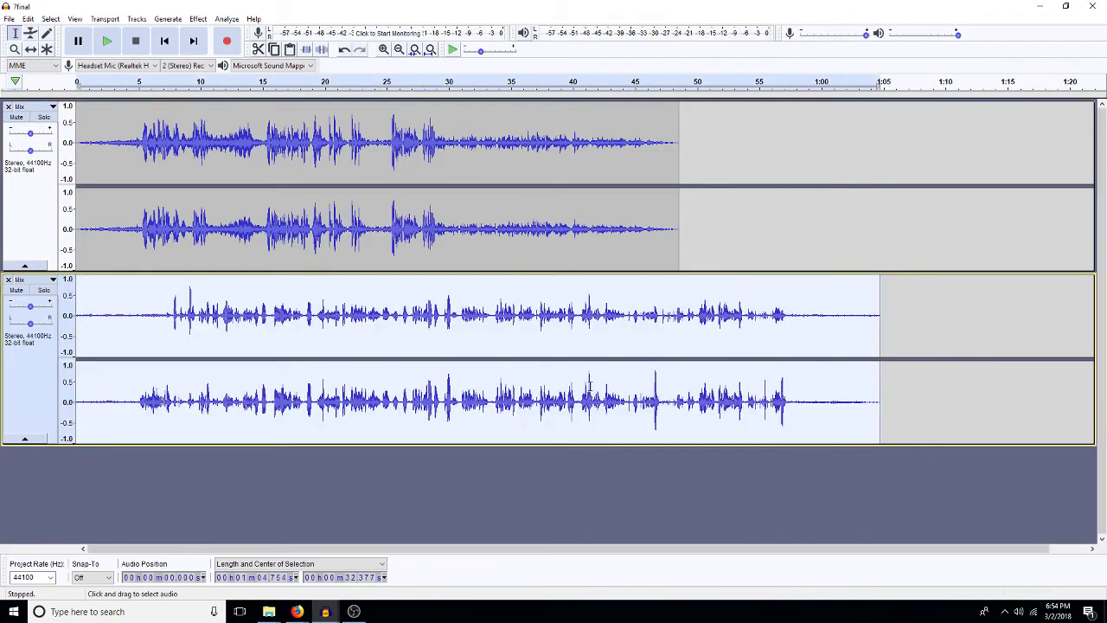
Step: Move the pasted scene mix to start at about 43.7 s, overlapping the end of the first track's clip, and play the overlap
{"action": "left_click", "coordinate": [398, 50]}
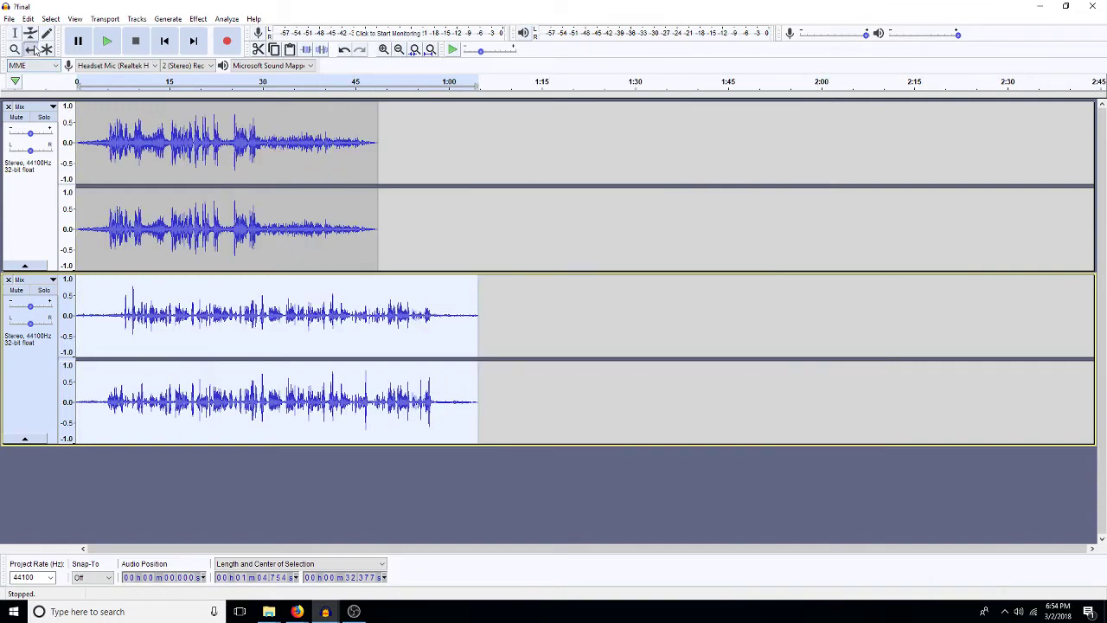
{"action": "left_click_drag", "start_coordinate": [181, 337], "coordinate": [447, 305]}
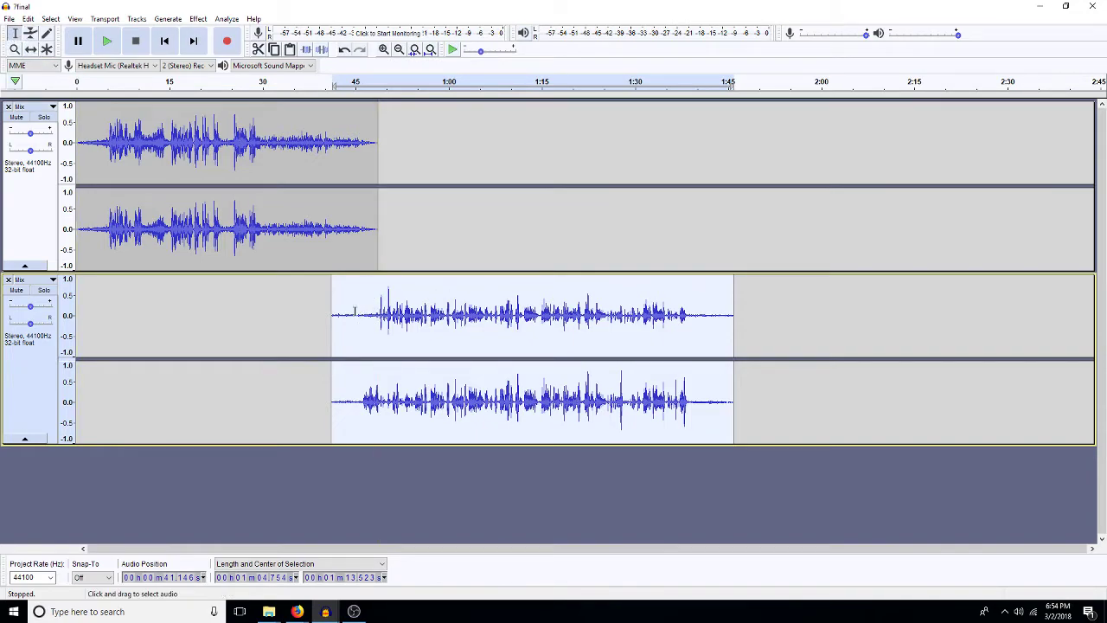
{"action": "left_click_drag", "start_coordinate": [411, 314], "coordinate": [429, 318]}
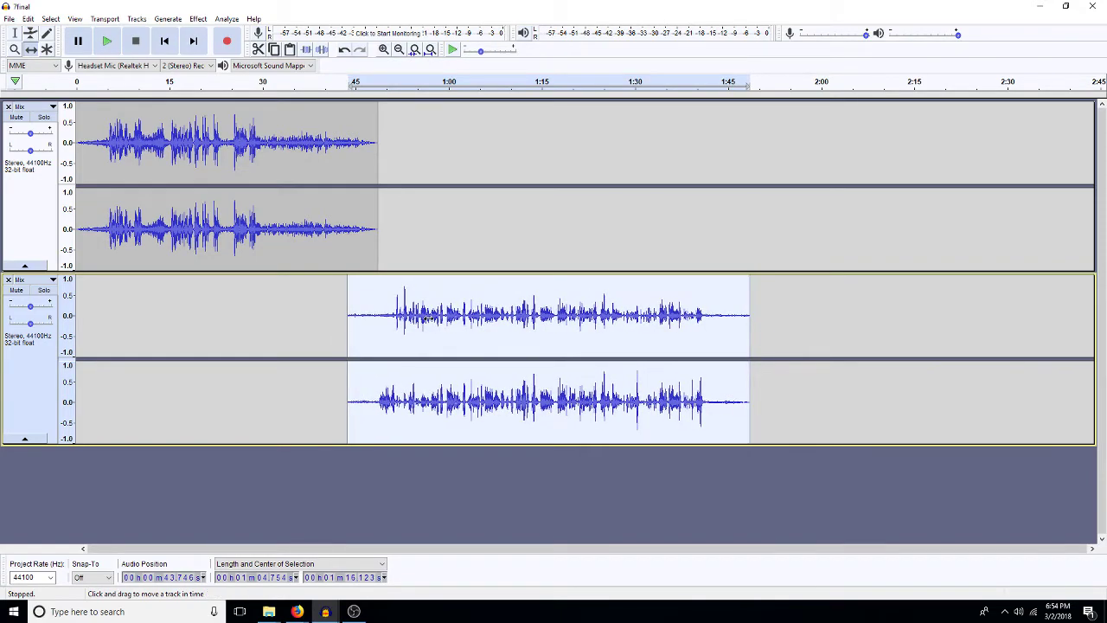
{"action": "key", "text": "space"}
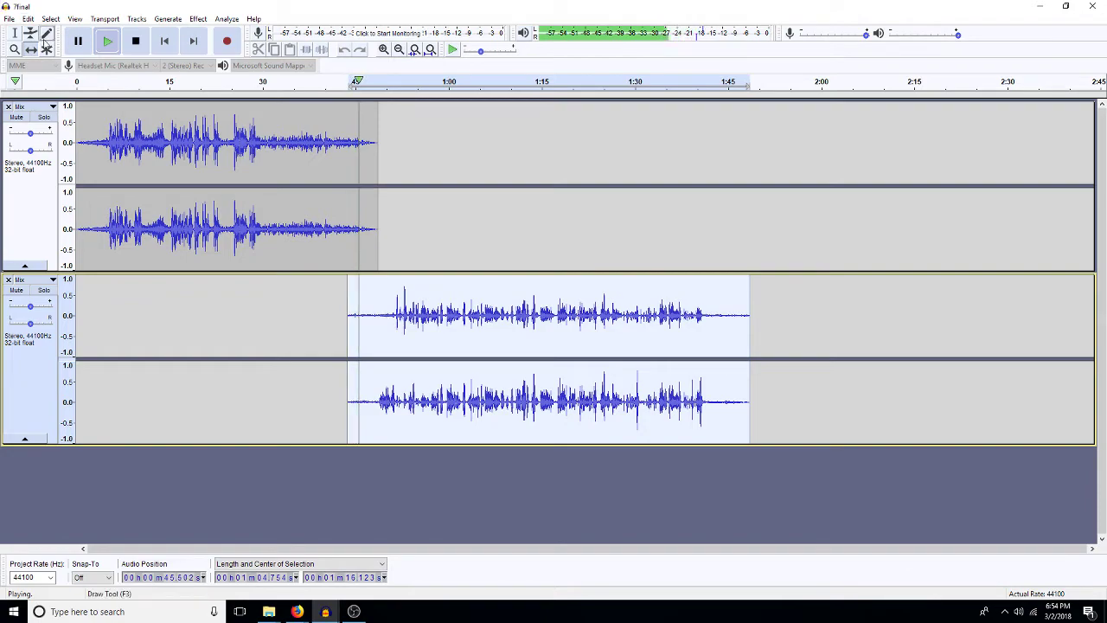
Step: Fade in the first 4.8 seconds or so of the scene mix, up to the end of the first track's clip, and play the transition
{"action": "left_click", "coordinate": [14, 33]}
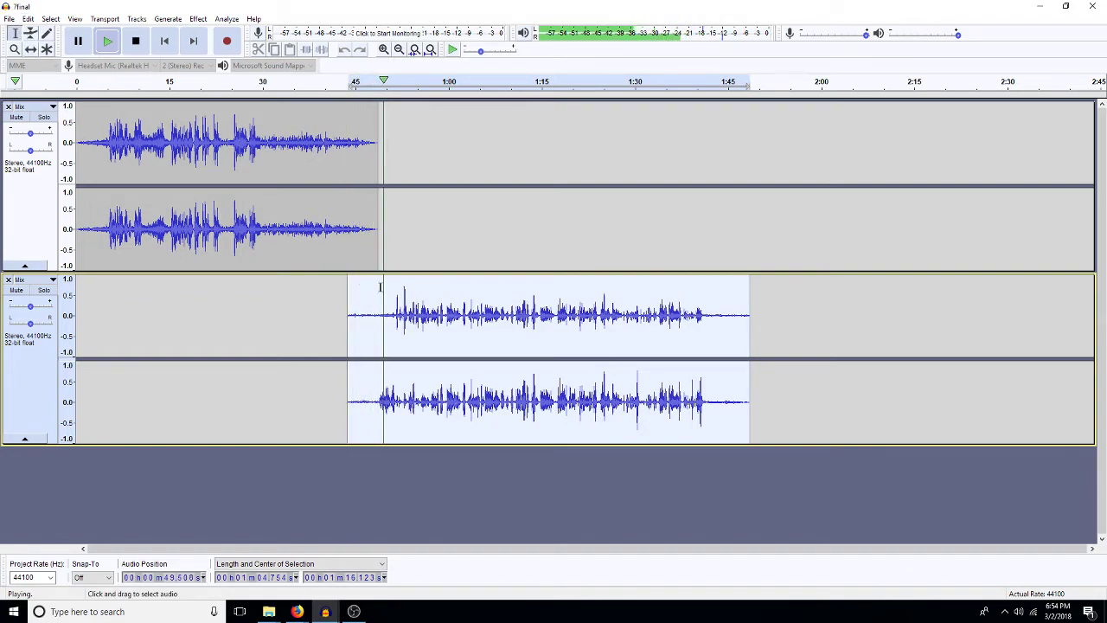
{"action": "left_click_drag", "start_coordinate": [378, 323], "coordinate": [349, 327]}
{"action": "key", "text": "space"}
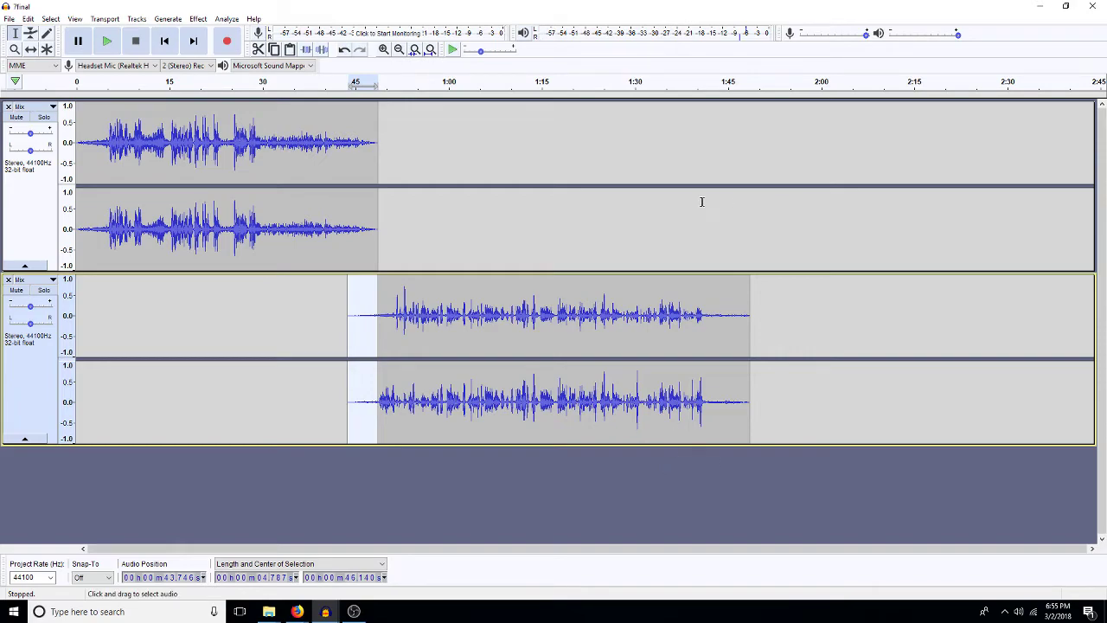
Step: Open the trasitional project from the 9TeethWithin Music folder
{"action": "left_click", "coordinate": [9, 19]}
{"action": "left_click", "coordinate": [28, 42]}
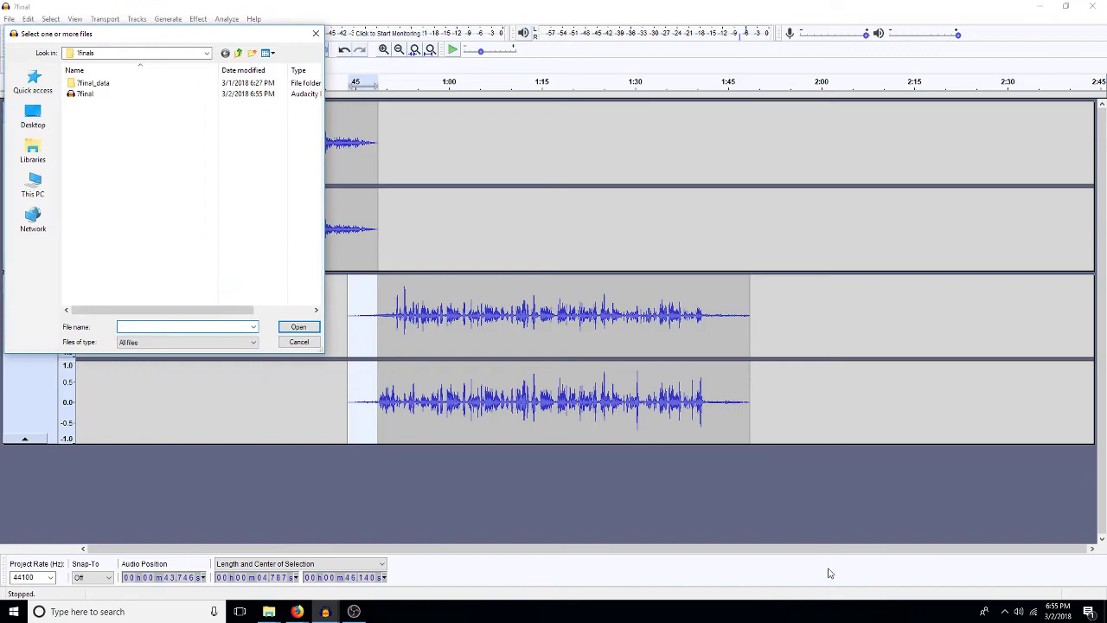
{"action": "left_click", "coordinate": [239, 53]}
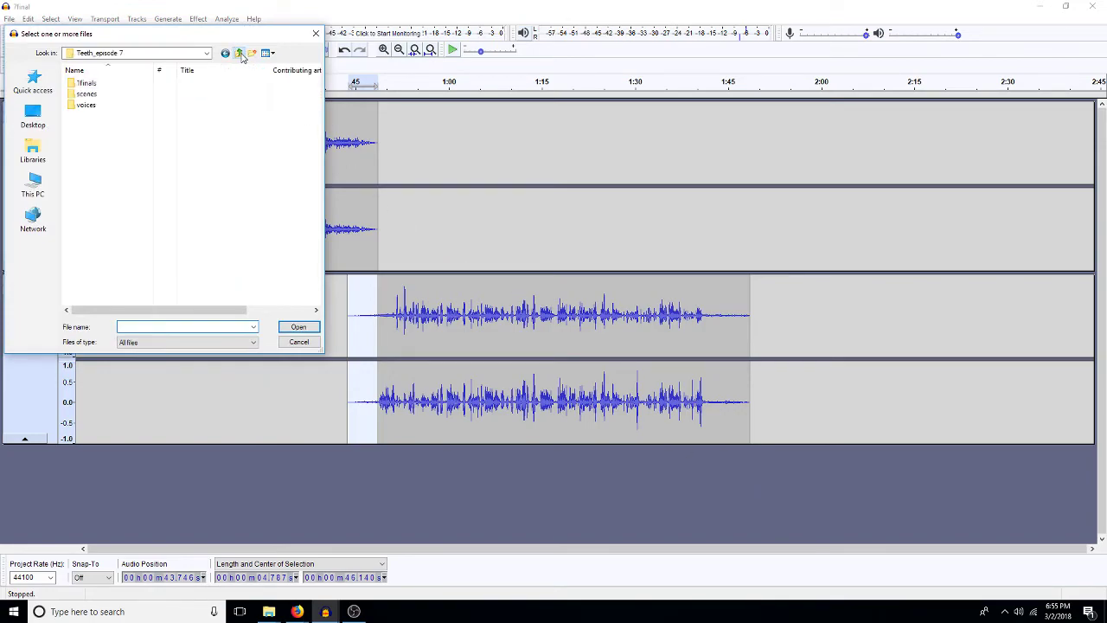
{"action": "left_click", "coordinate": [240, 53]}
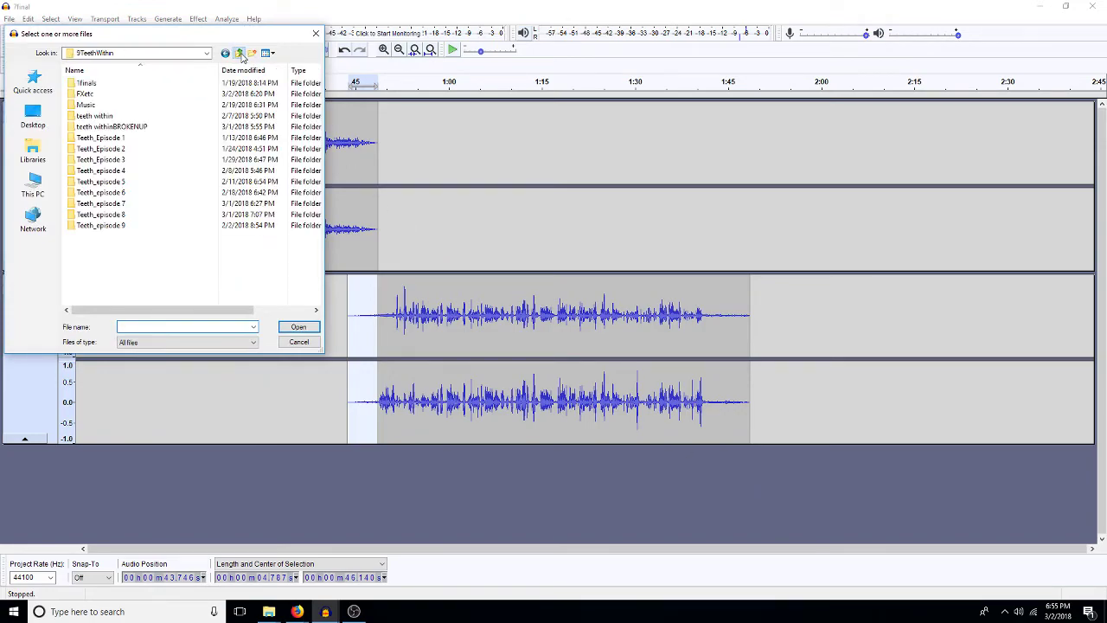
{"action": "double_click", "coordinate": [115, 195]}
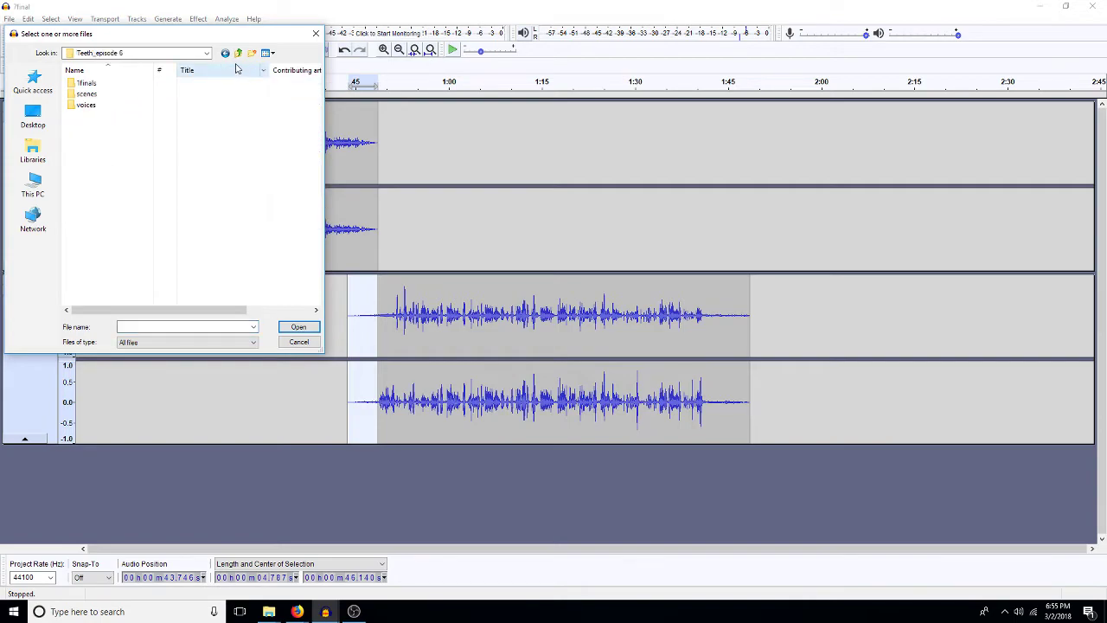
{"action": "left_click", "coordinate": [240, 54]}
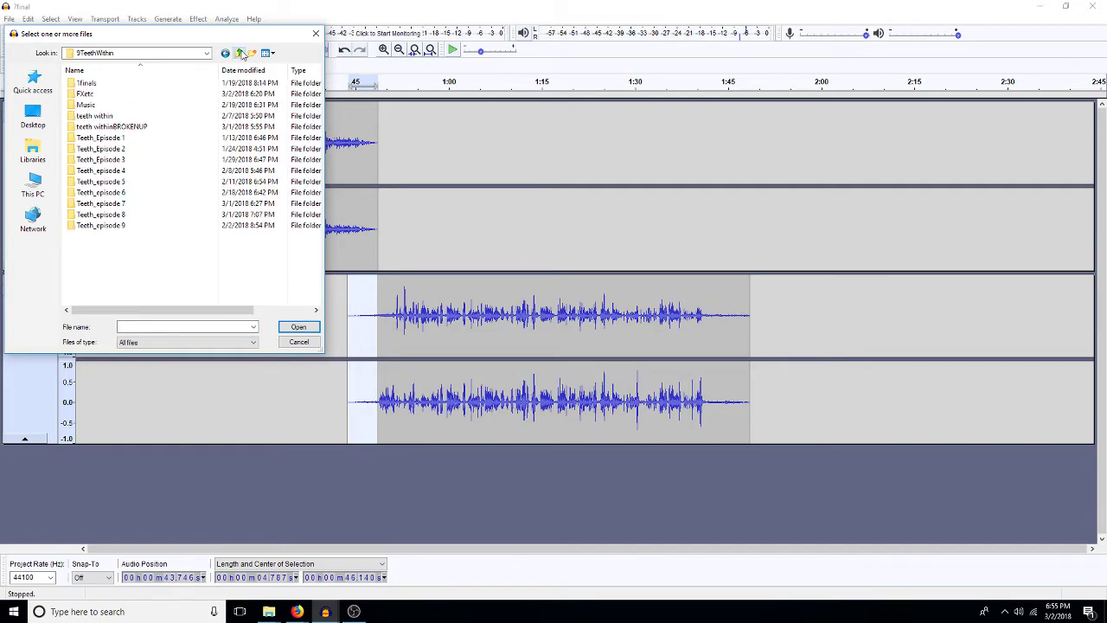
{"action": "double_click", "coordinate": [86, 105]}
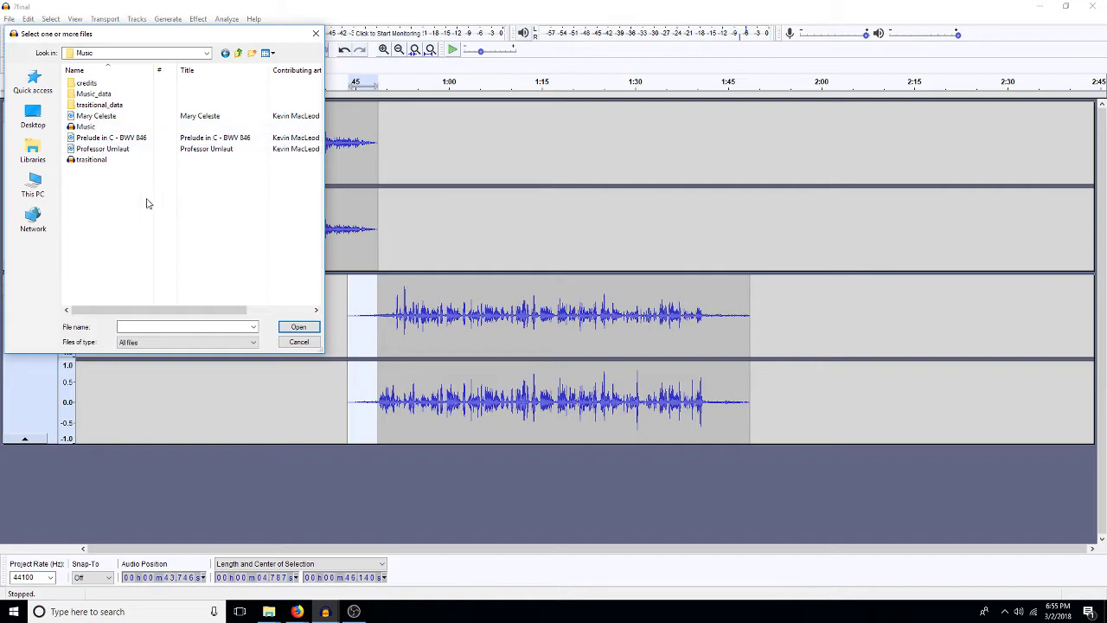
{"action": "double_click", "coordinate": [95, 161]}
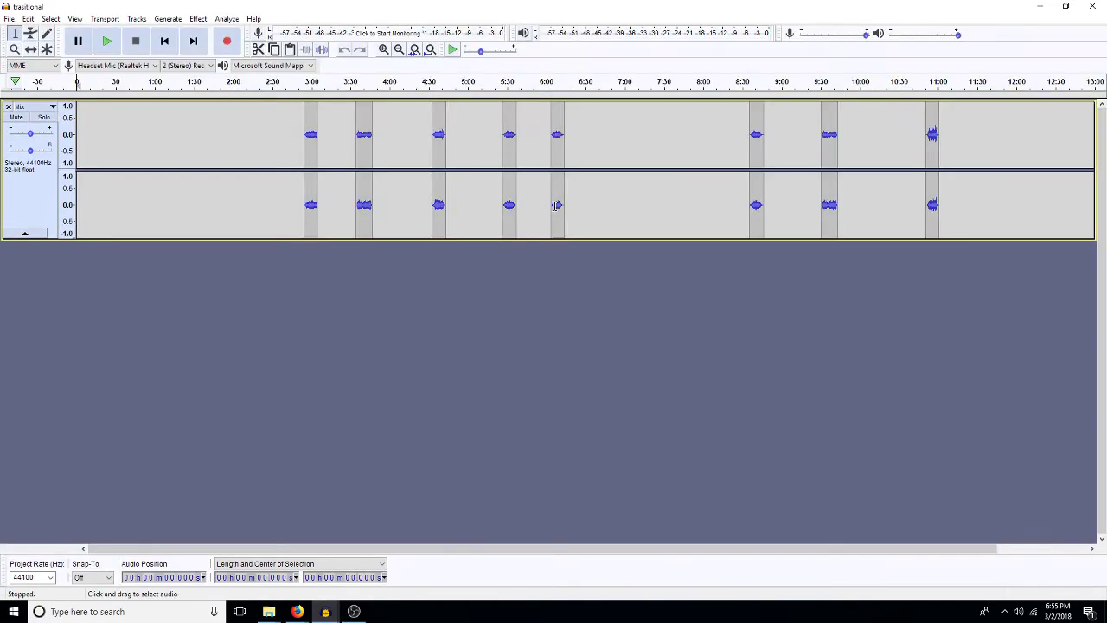
Step: Copy all the transition music clips, close their project, and paste them at about 1:44.9 on the first track of 7final
{"action": "key", "text": "ctrl+a"}
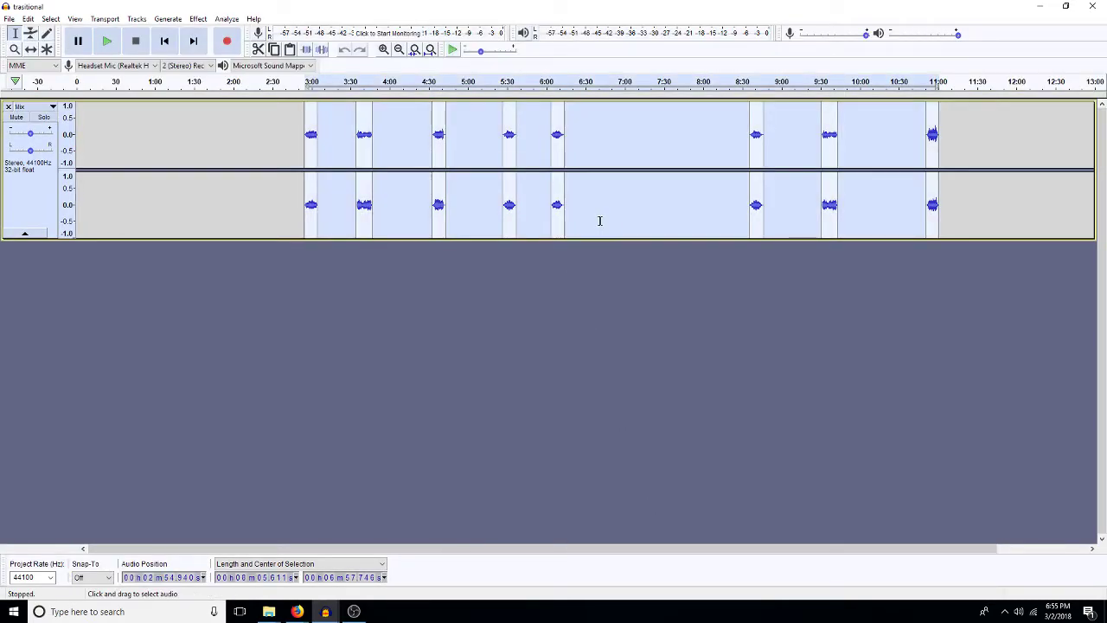
{"action": "left_click", "coordinate": [1091, 12]}
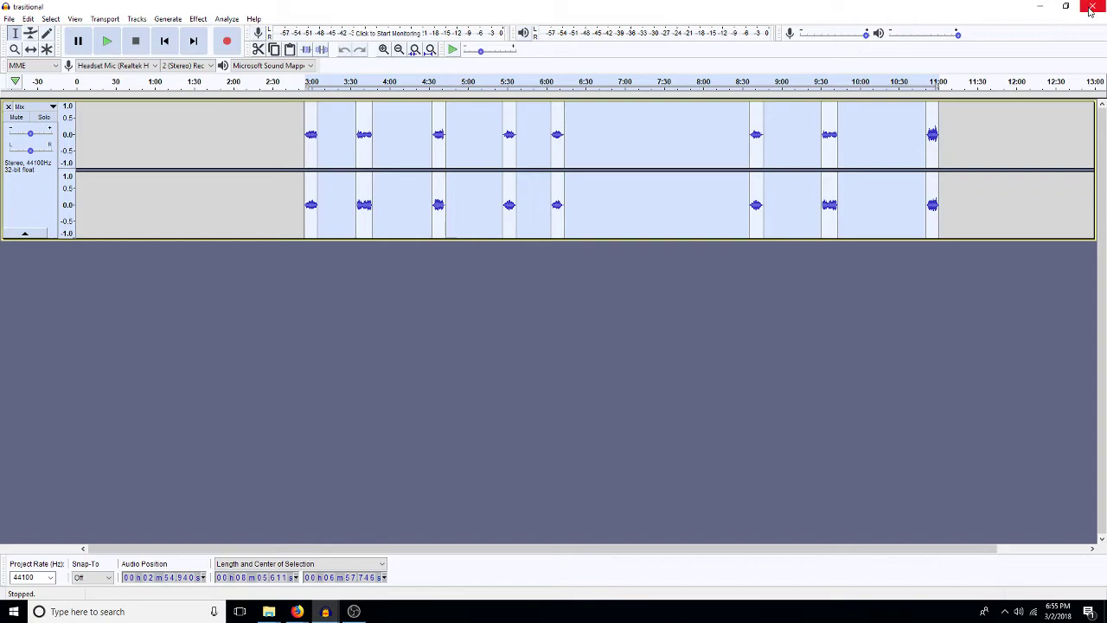
{"action": "left_click", "coordinate": [726, 248]}
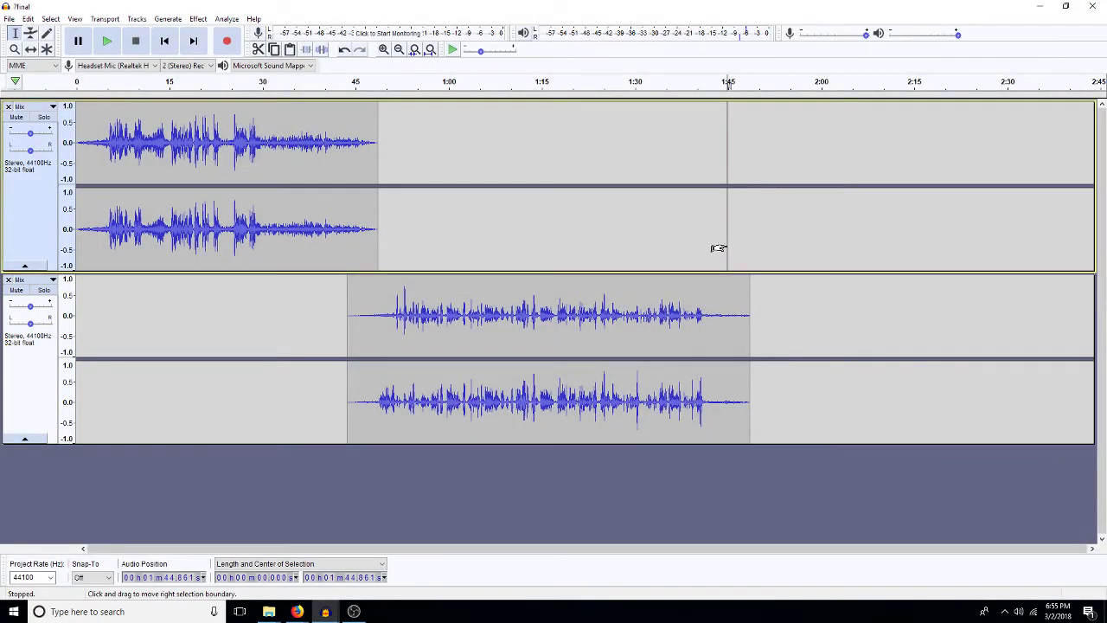
{"action": "key", "text": "ctrl+v"}
{"action": "left_click", "coordinate": [690, 229]}
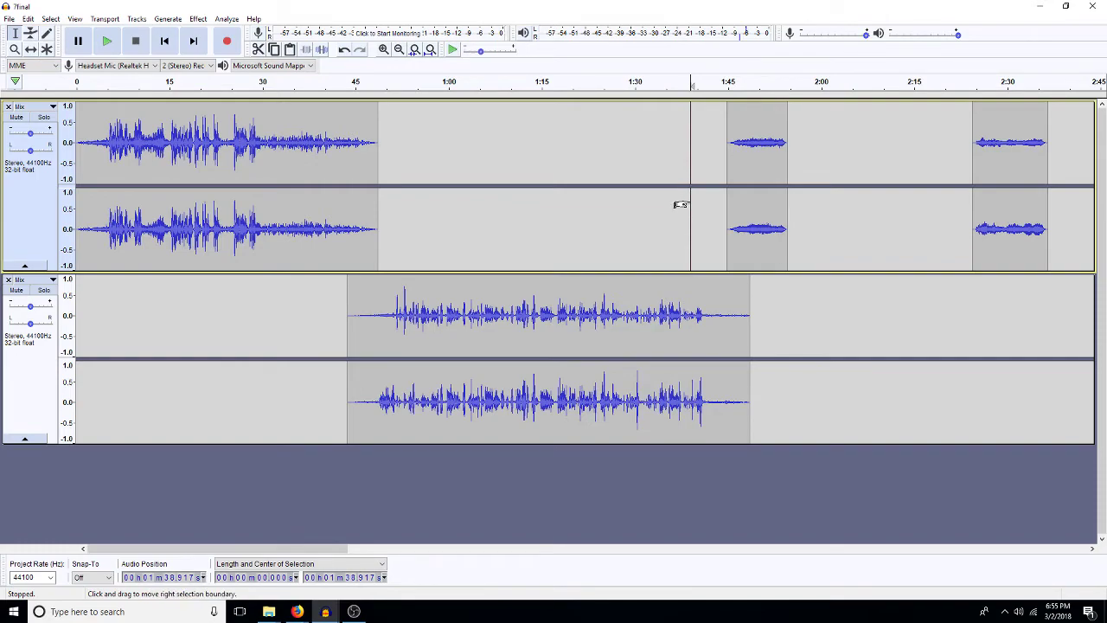
Step: Audition the transition music clips starting at about 1:45 and 3:22 on the first track
{"action": "left_click", "coordinate": [399, 49]}
{"action": "double_click", "coordinate": [412, 246]}
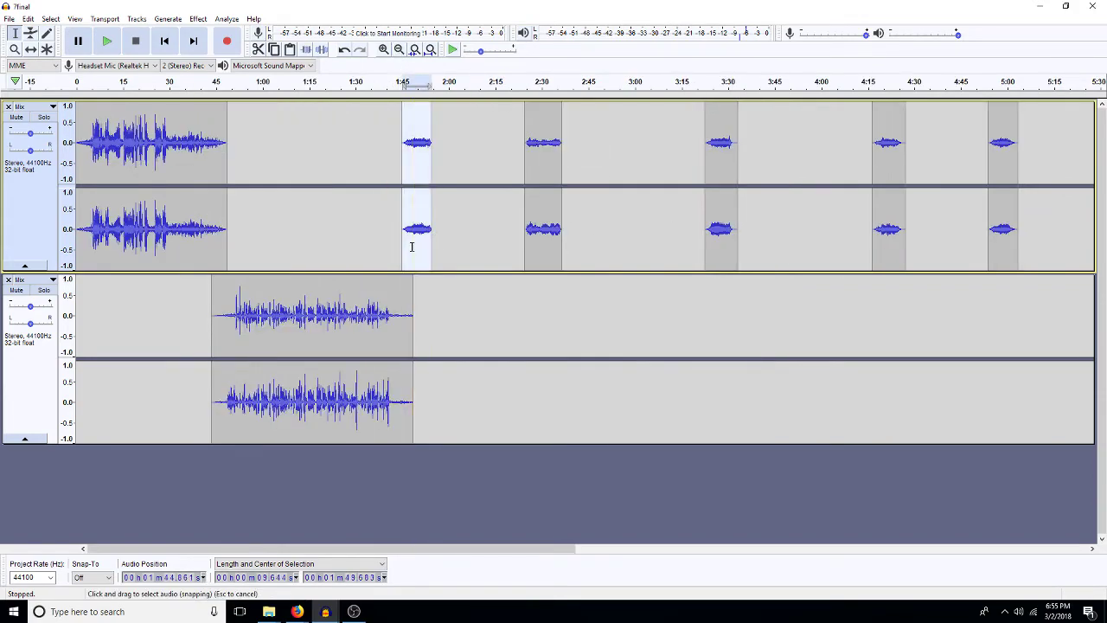
{"action": "key", "text": "space"}
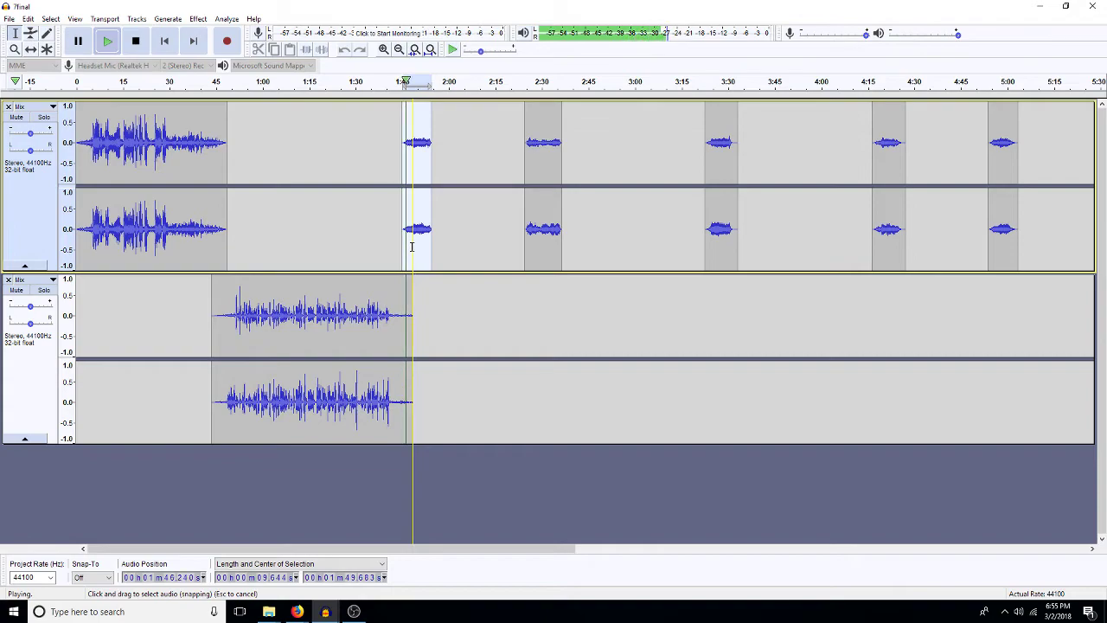
{"action": "left_click", "coordinate": [529, 247]}
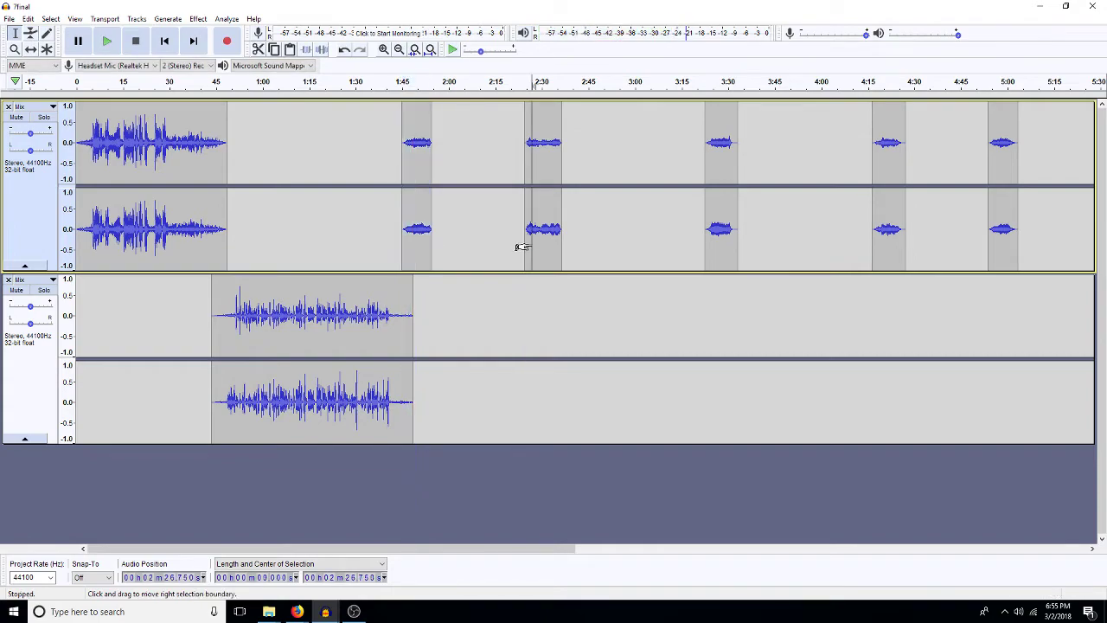
{"action": "left_click", "coordinate": [716, 228]}
{"action": "double_click", "coordinate": [716, 228]}
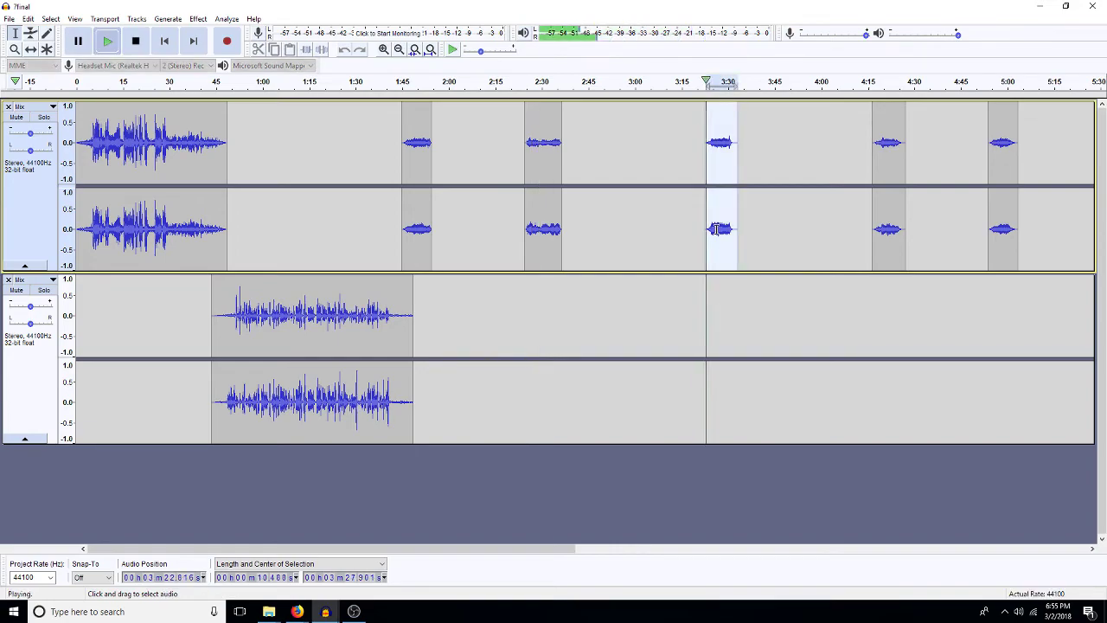
{"action": "key", "text": "space"}
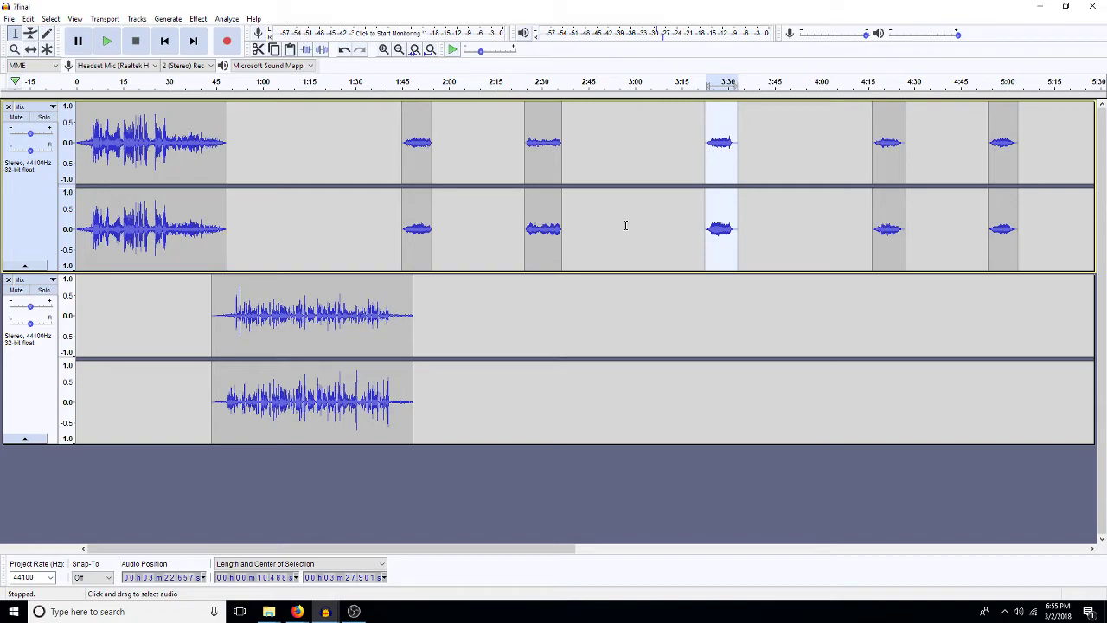
Step: Play the transition music clip starting at about 4:17 on the first track and copy it
{"action": "double_click", "coordinate": [891, 229]}
{"action": "key", "text": "space"}
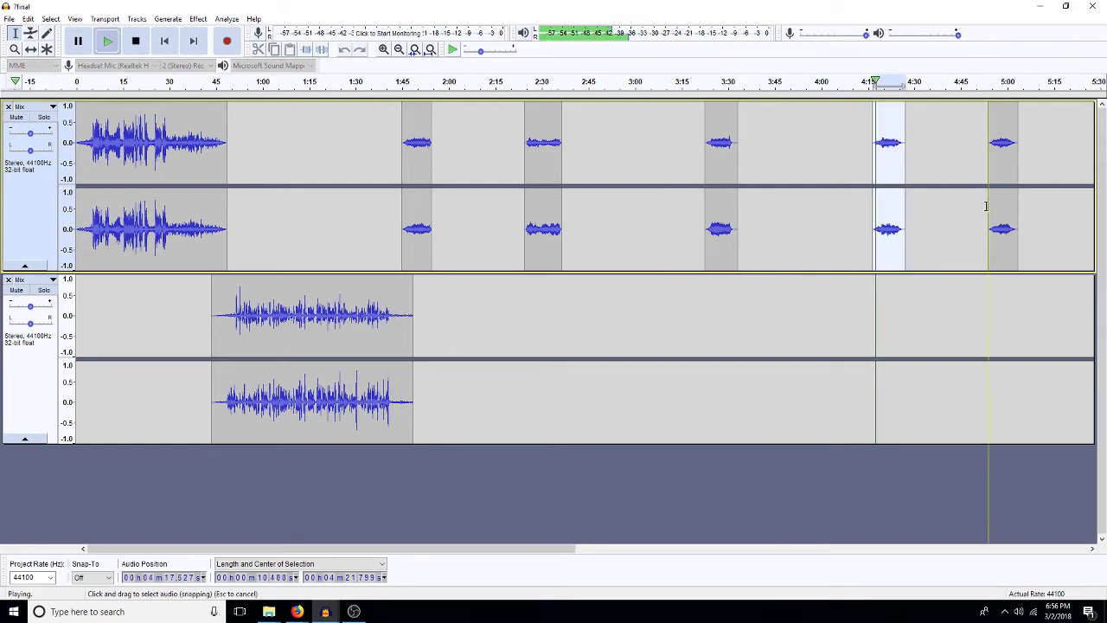
{"action": "key", "text": "space"}
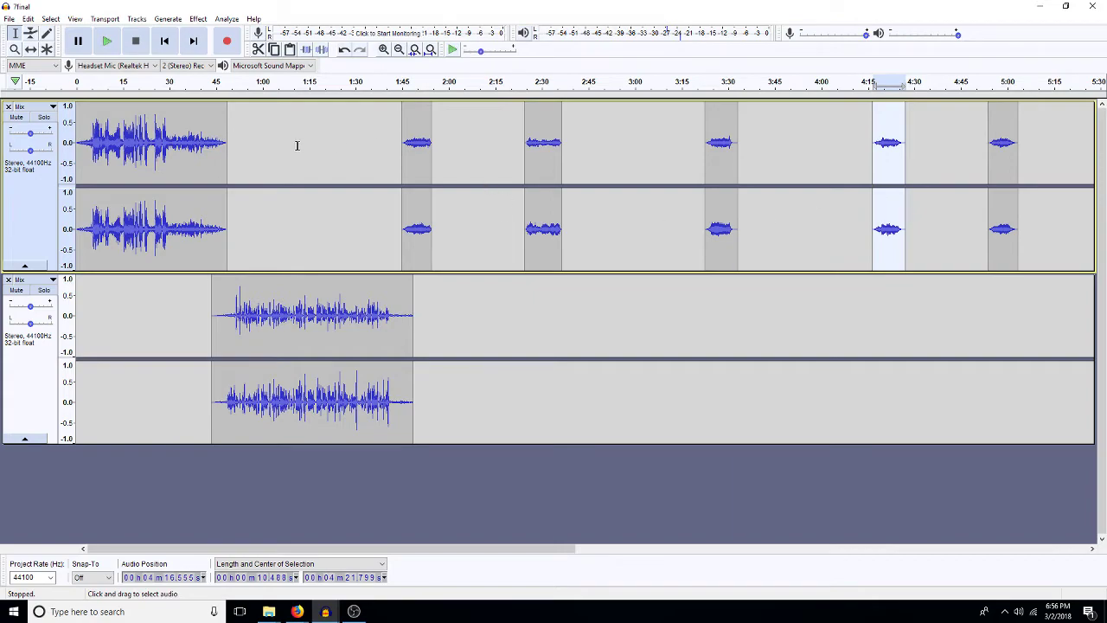
Step: Shift all transition music clips on the first track later together, so the first one starts at about 3:34
{"action": "left_click", "coordinate": [390, 145]}
{"action": "key", "text": "shift+End"}
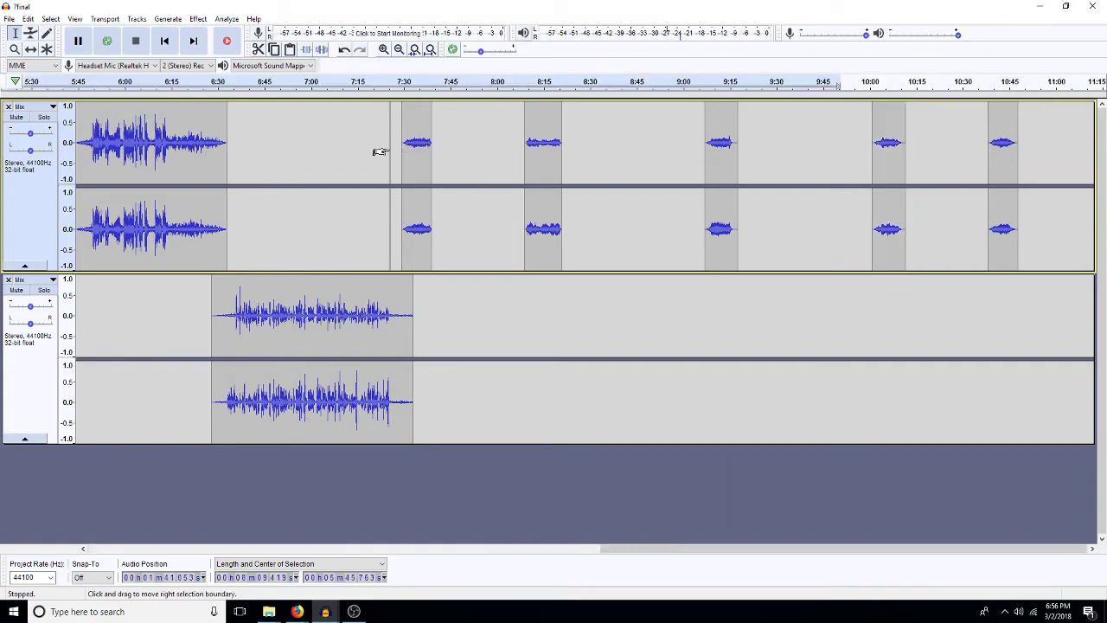
{"action": "left_click", "coordinate": [239, 552]}
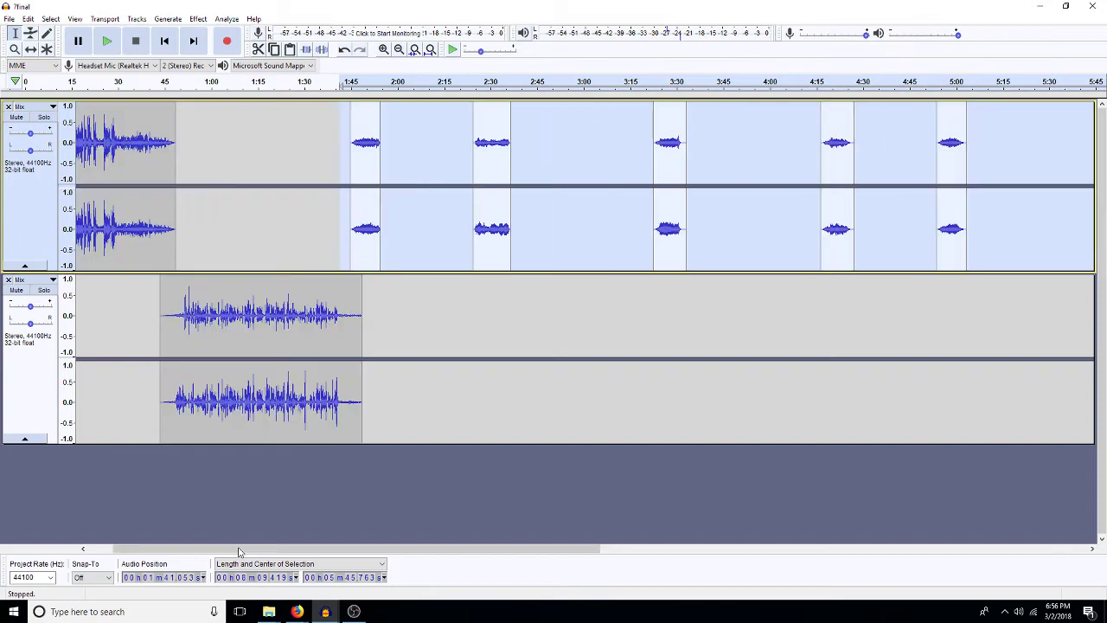
{"action": "left_click", "coordinate": [31, 50]}
{"action": "left_click_drag", "start_coordinate": [364, 227], "coordinate": [701, 225]}
{"action": "left_click", "coordinate": [15, 33]}
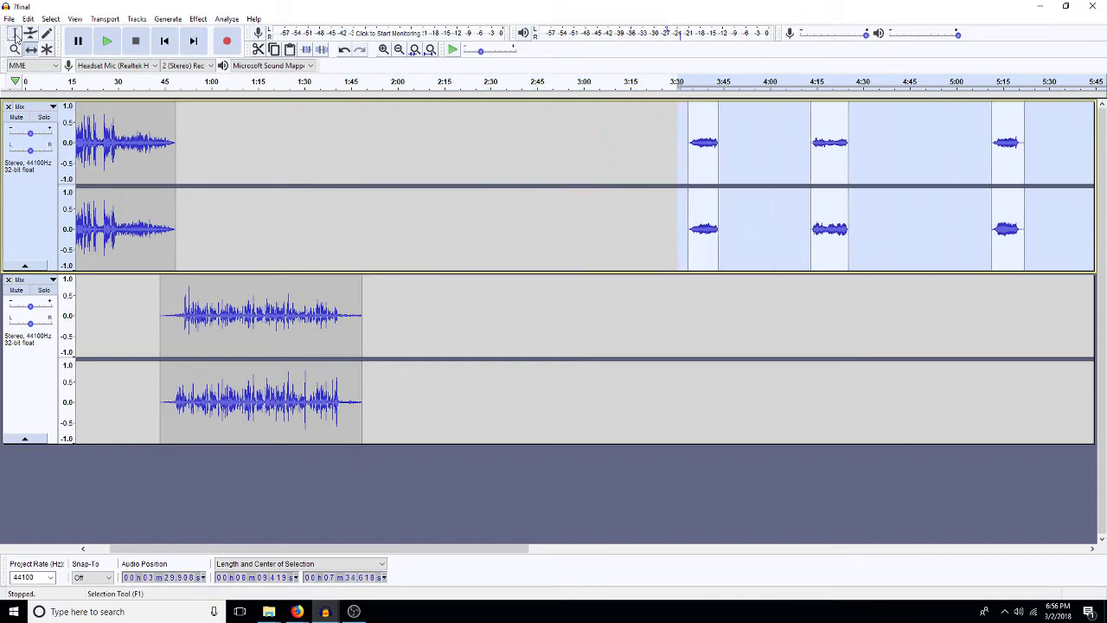
Step: Paste the copied transition clip at about 1:41.2 on the first track and play the scene ending from about 1:39.6
{"action": "left_click", "coordinate": [343, 255]}
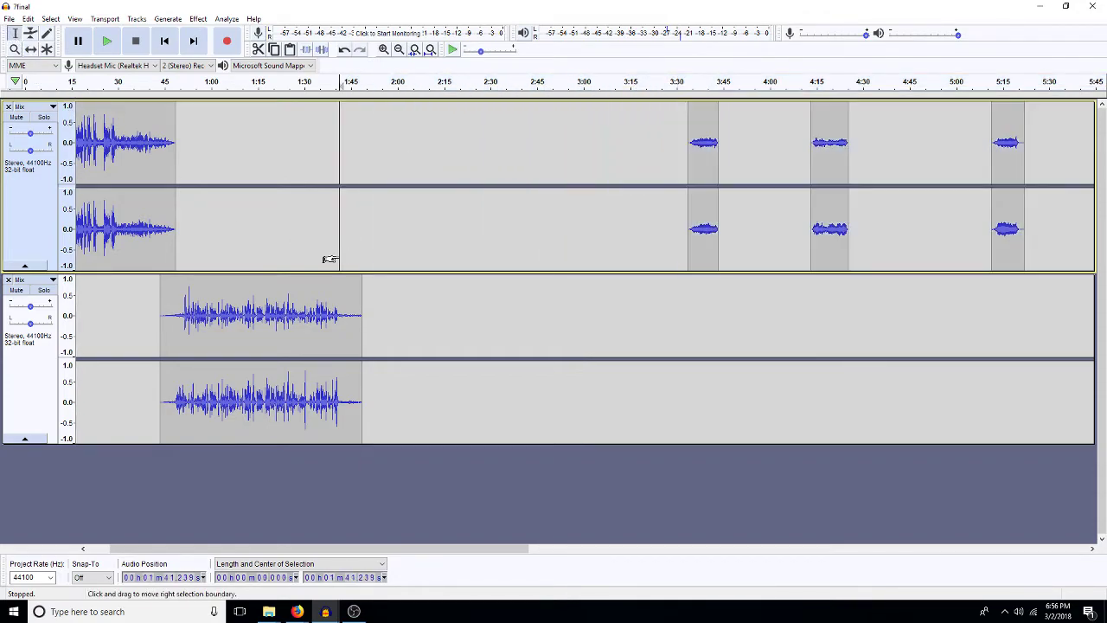
{"action": "key", "text": "ctrl+v"}
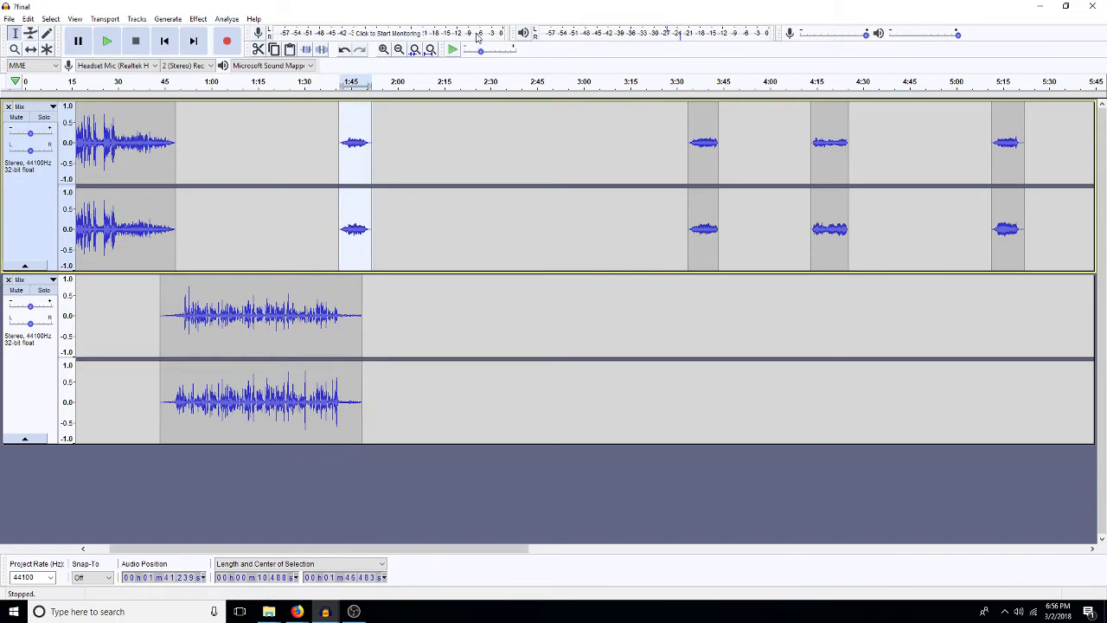
{"action": "left_click", "coordinate": [384, 50]}
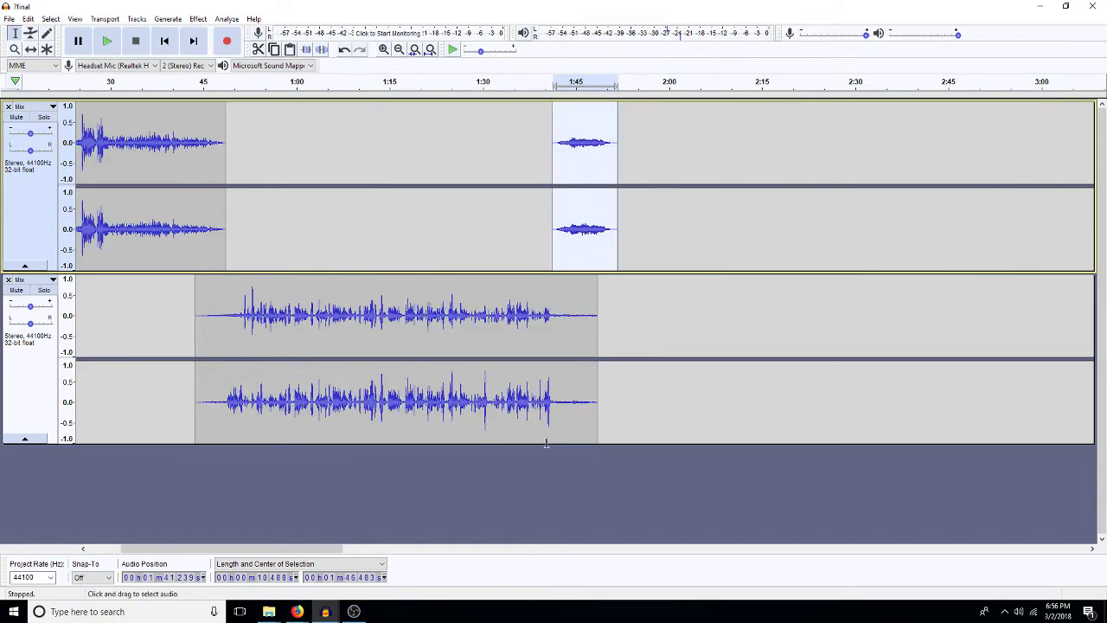
{"action": "left_click", "coordinate": [543, 316]}
{"action": "key", "text": "space"}
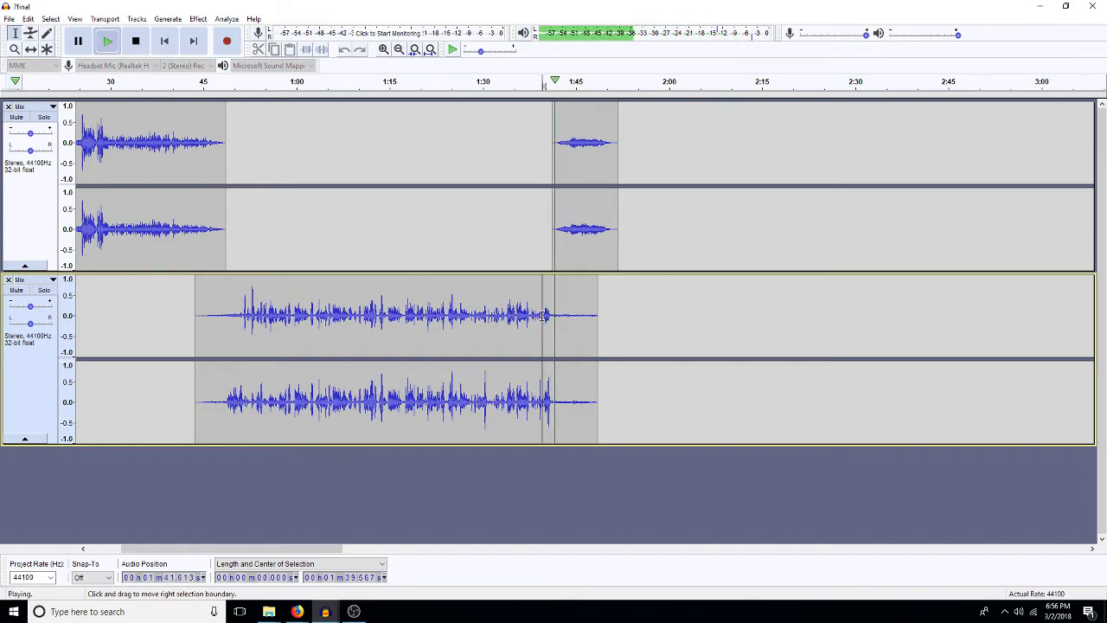
{"action": "key", "text": "space"}
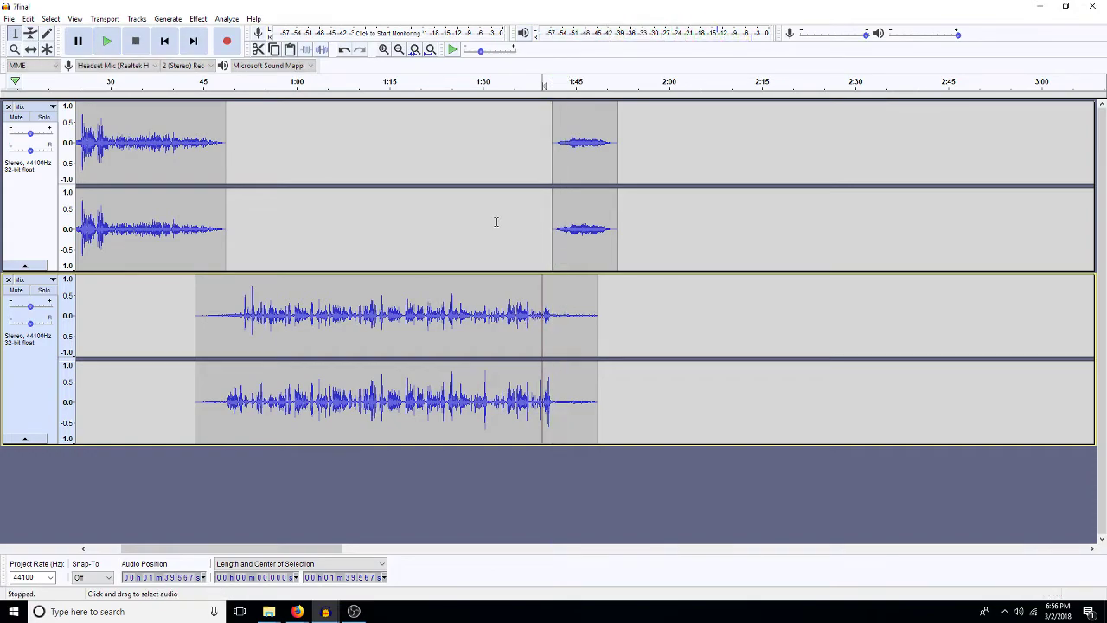
Step: Move the pasted transition clip slightly earlier to start at about 1:40.6 and replay the scene ending
{"action": "left_click", "coordinate": [31, 49]}
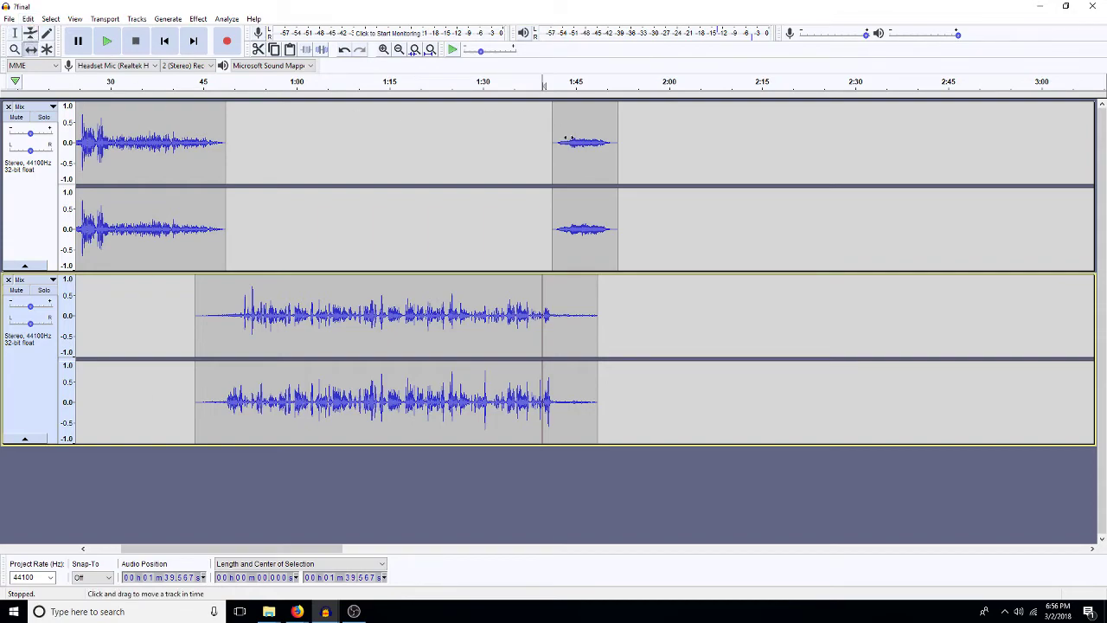
{"action": "left_click_drag", "start_coordinate": [579, 234], "coordinate": [574, 232]}
{"action": "key", "text": "space"}
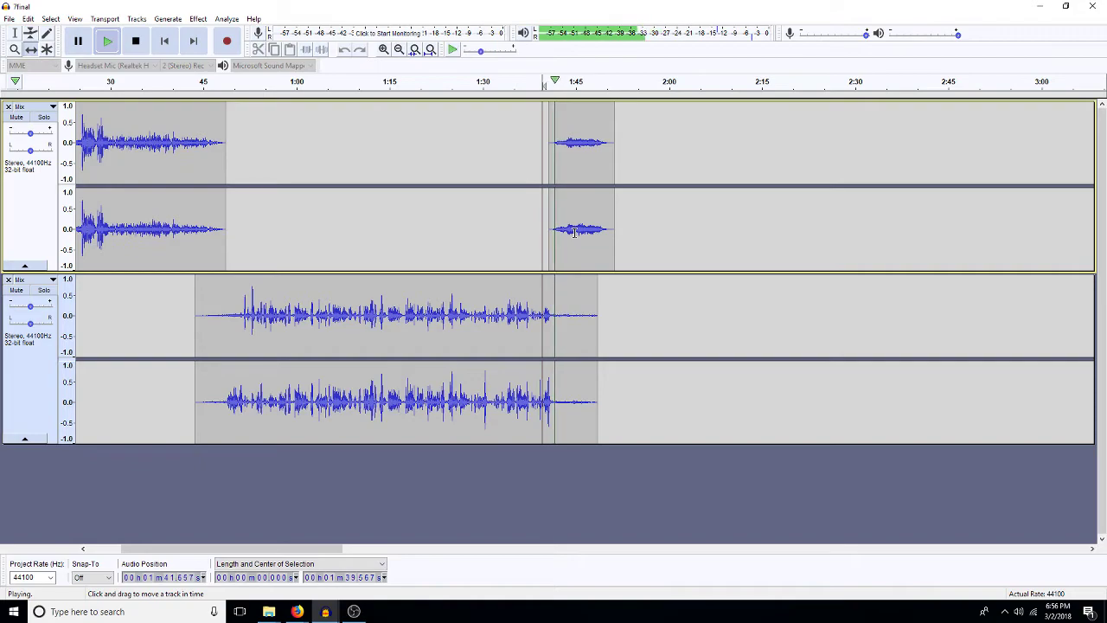
{"action": "key", "text": "space"}
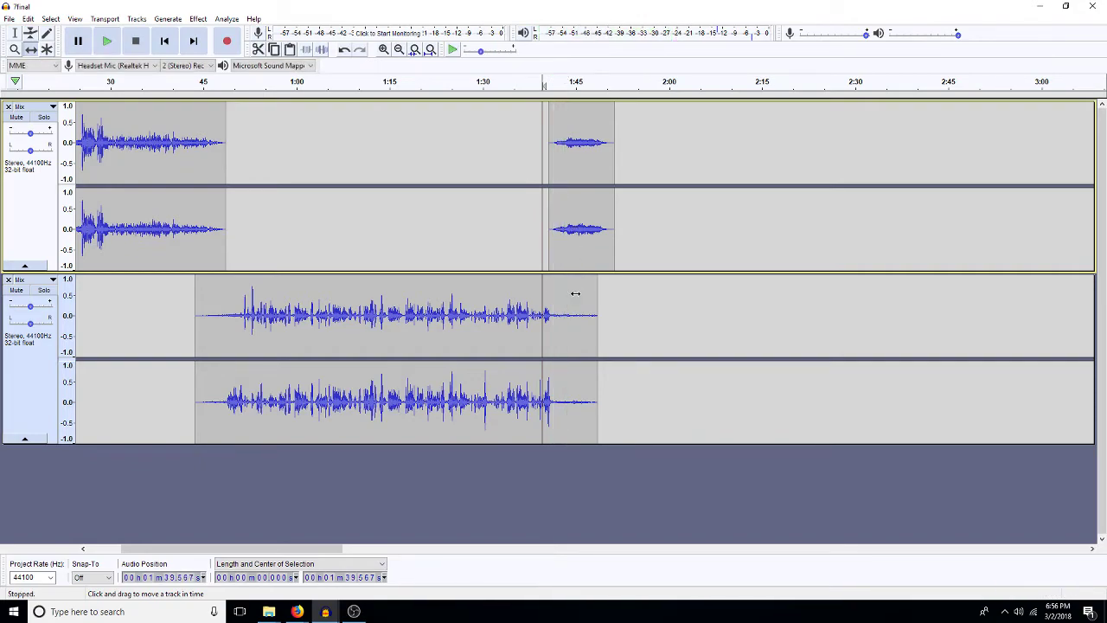
Step: Trim the scene mix to end at about 1:44.9 and fade out its last 3.6 seconds or so
{"action": "left_click", "coordinate": [14, 32]}
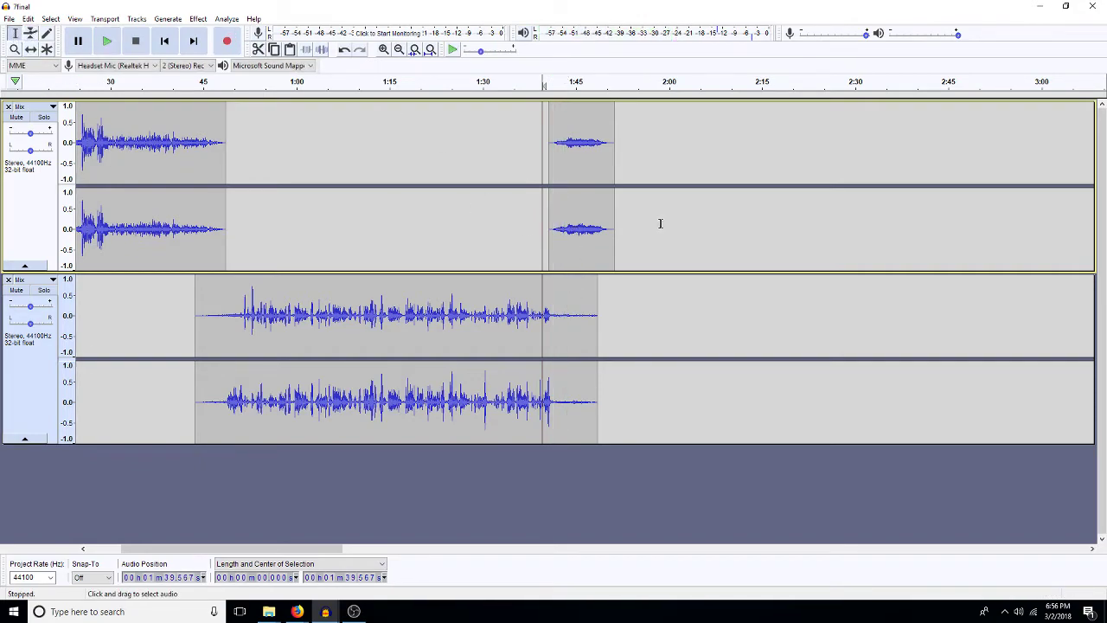
{"action": "left_click_drag", "start_coordinate": [576, 304], "coordinate": [565, 357]}
{"action": "key", "text": "Delete"}
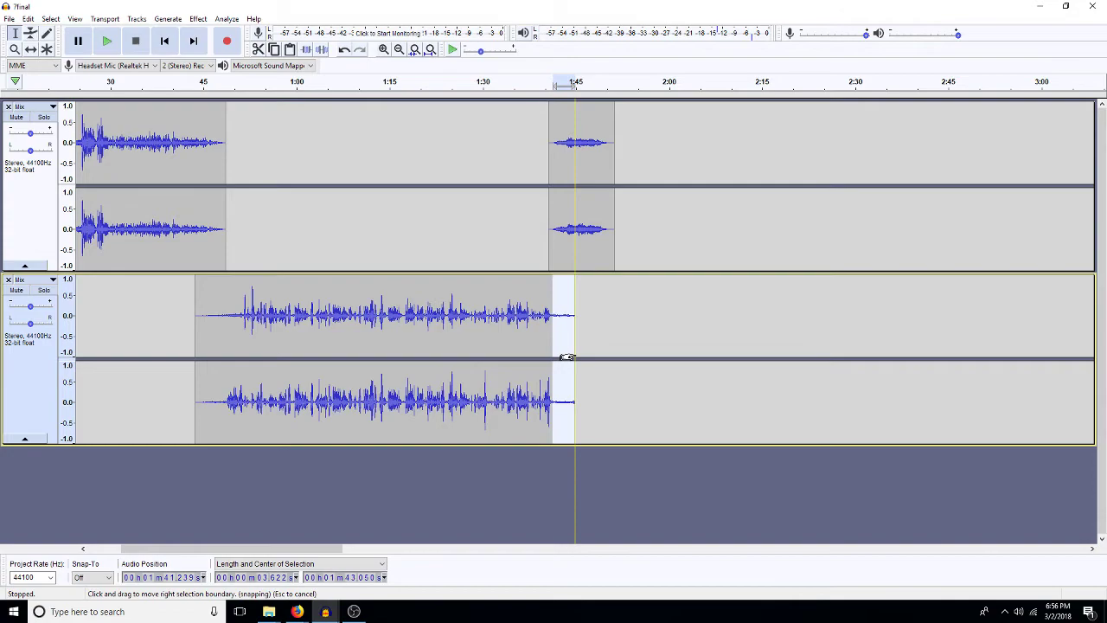
{"action": "key", "text": "space"}
{"action": "key", "text": "space"}
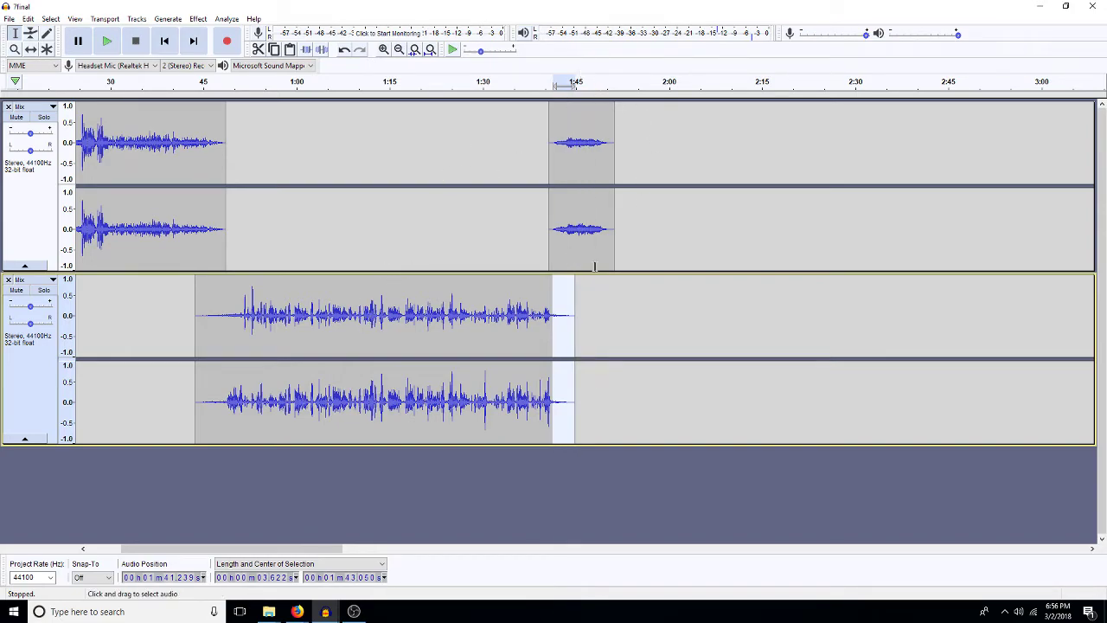
{"action": "left_click", "coordinate": [649, 242]}
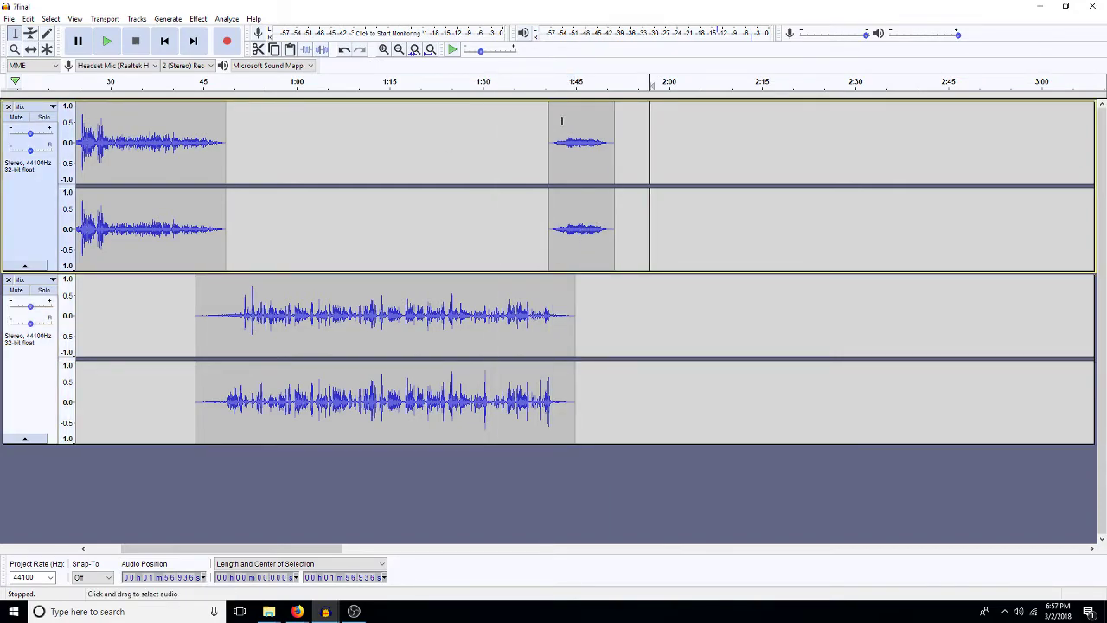
{"action": "left_click", "coordinate": [429, 50]}
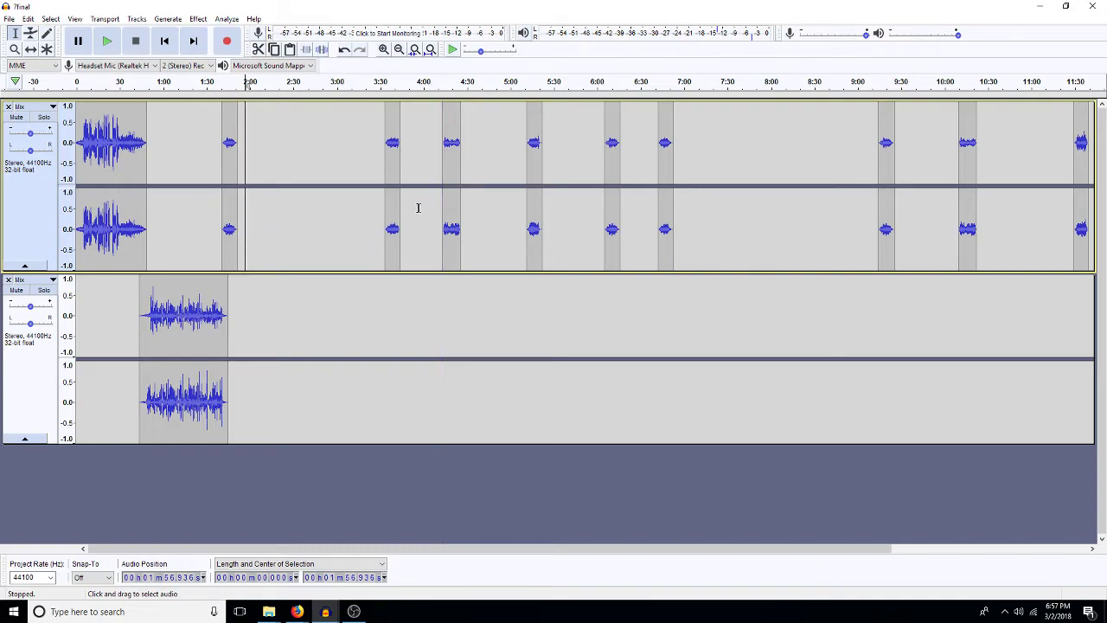
{"action": "left_click_drag", "start_coordinate": [341, 125], "coordinate": [384, 131]}
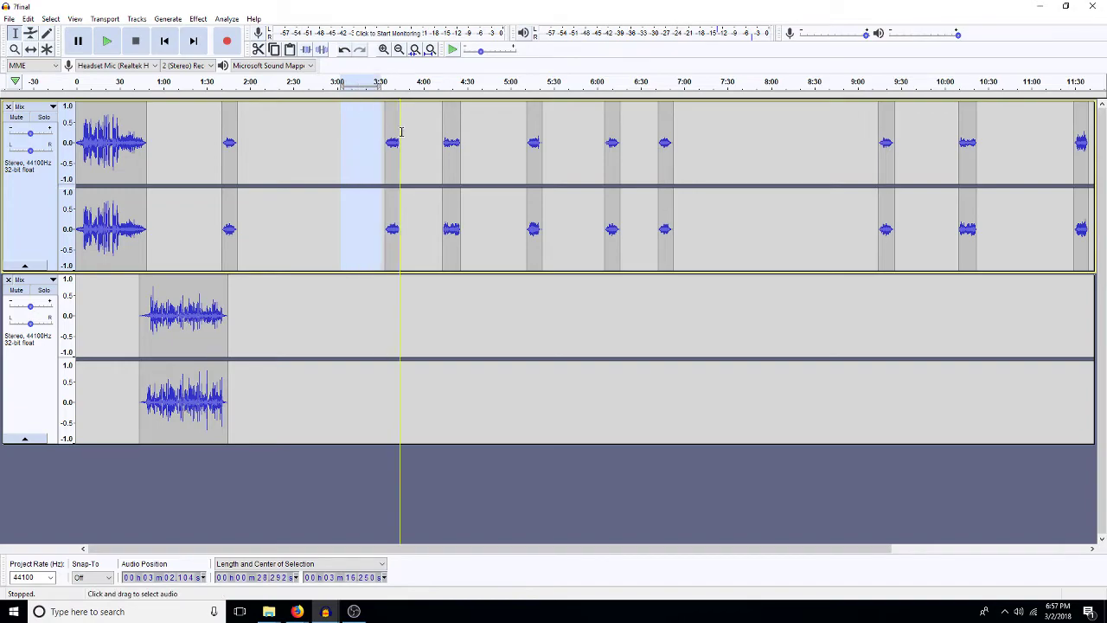
{"action": "left_click", "coordinate": [455, 129]}
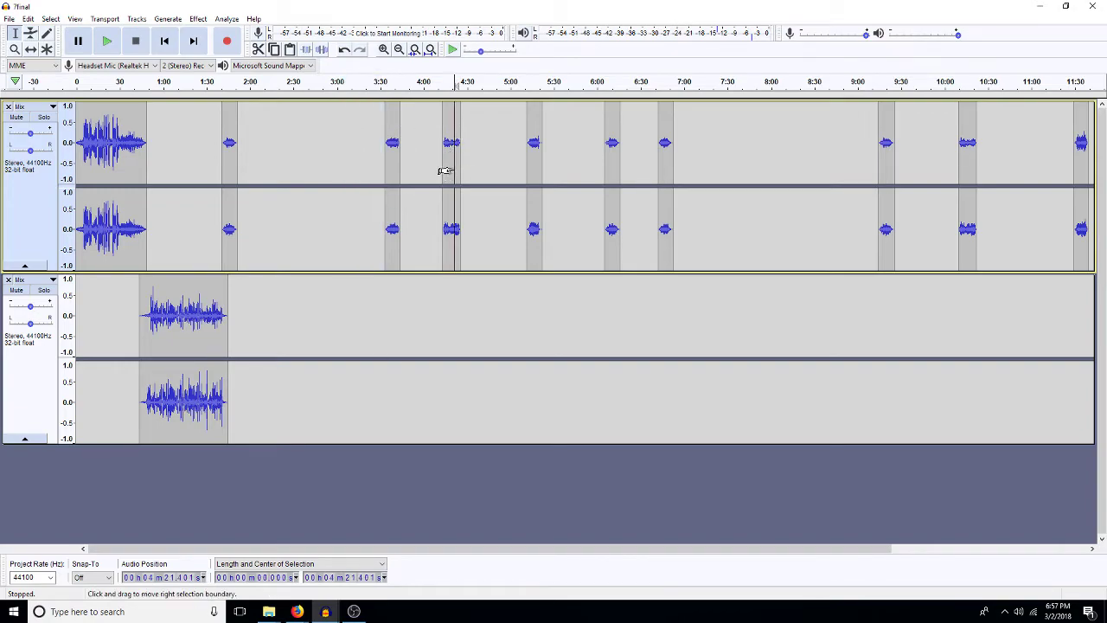
{"action": "double_click", "coordinate": [454, 167]}
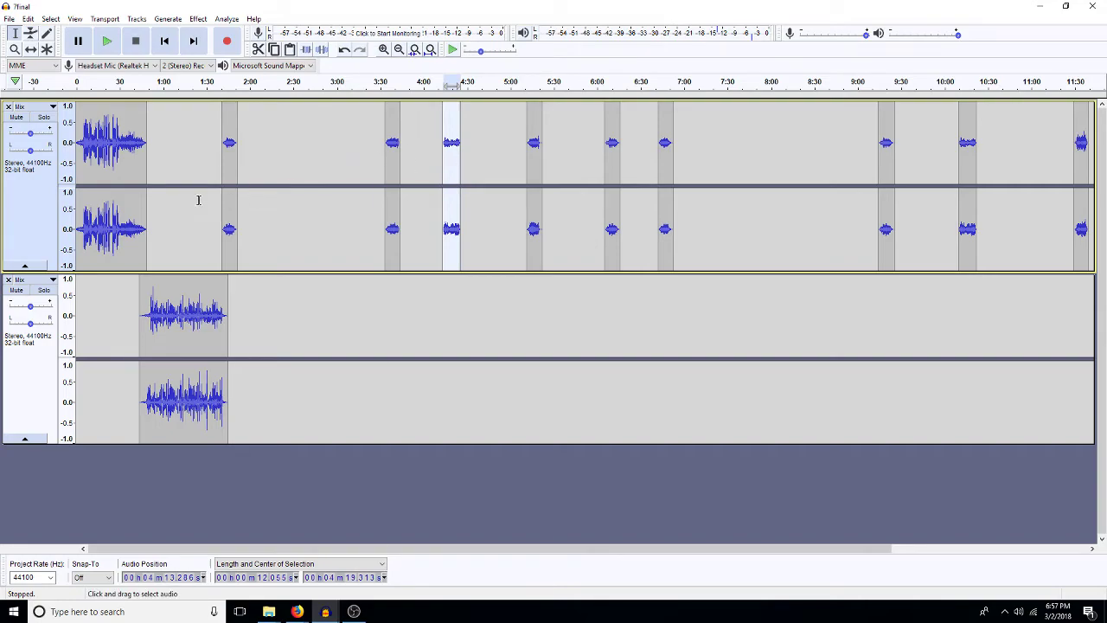
{"action": "left_click", "coordinate": [309, 143]}
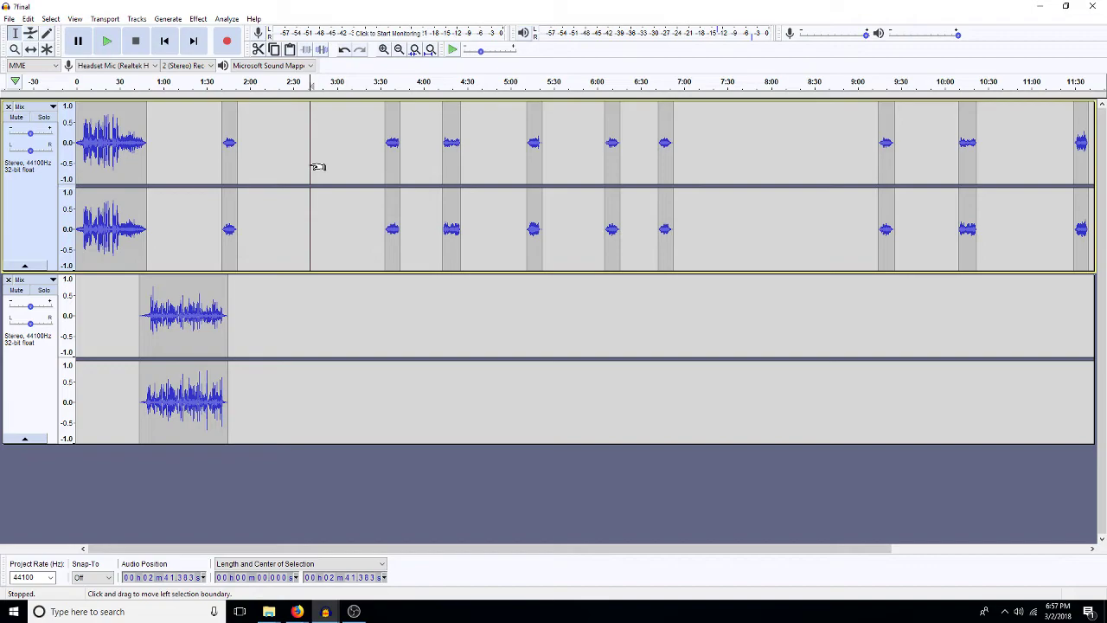
{"action": "left_click", "coordinate": [270, 65]}
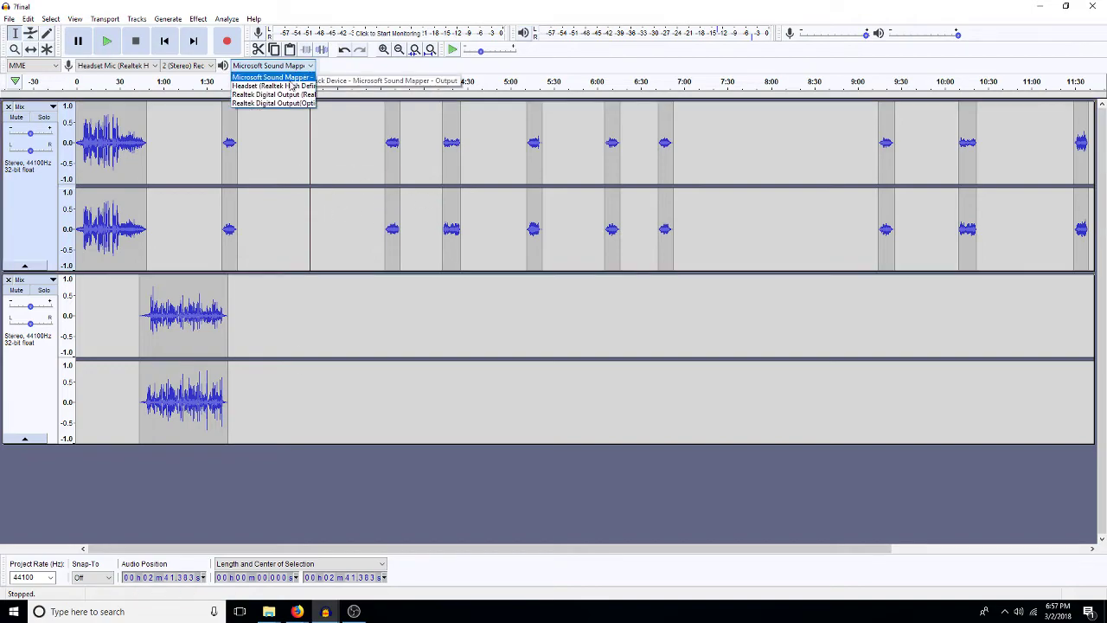
{"action": "left_click", "coordinate": [268, 76]}
{"action": "left_click", "coordinate": [305, 345]}
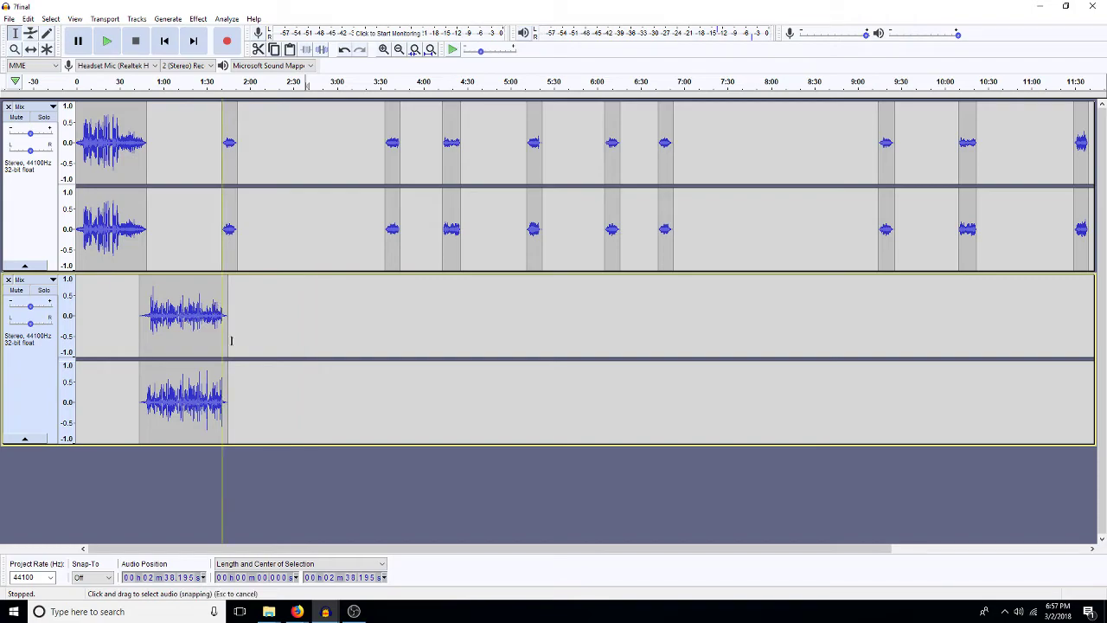
{"action": "left_click", "coordinate": [248, 290]}
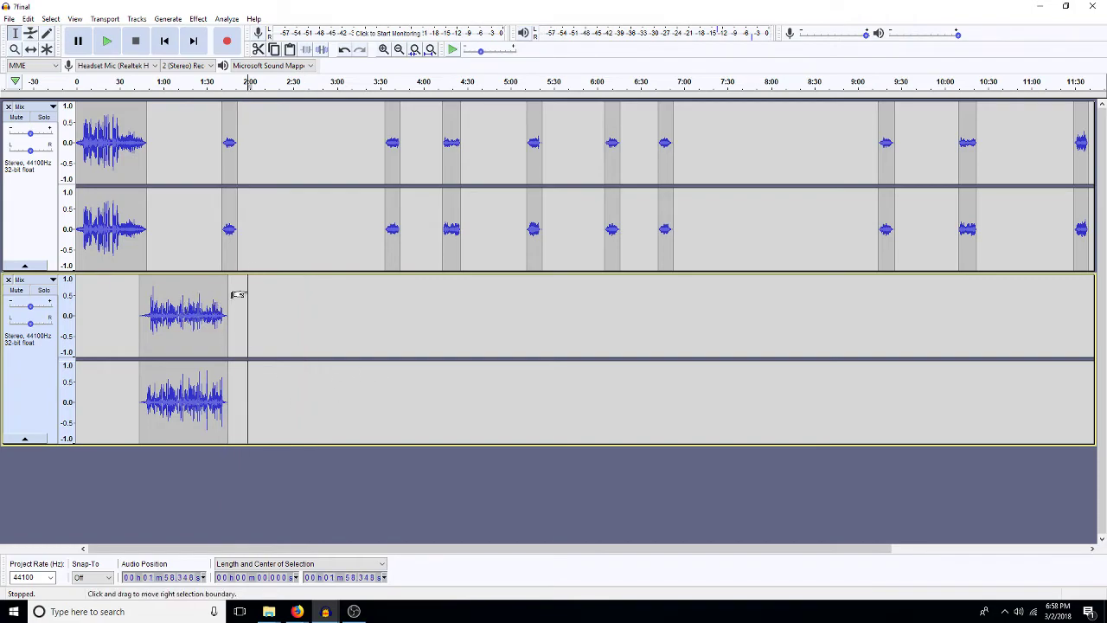
Step: Open the 2_voices project from the 2_cops folder in Teeth_episode 7's scenes
{"action": "left_click", "coordinate": [9, 18]}
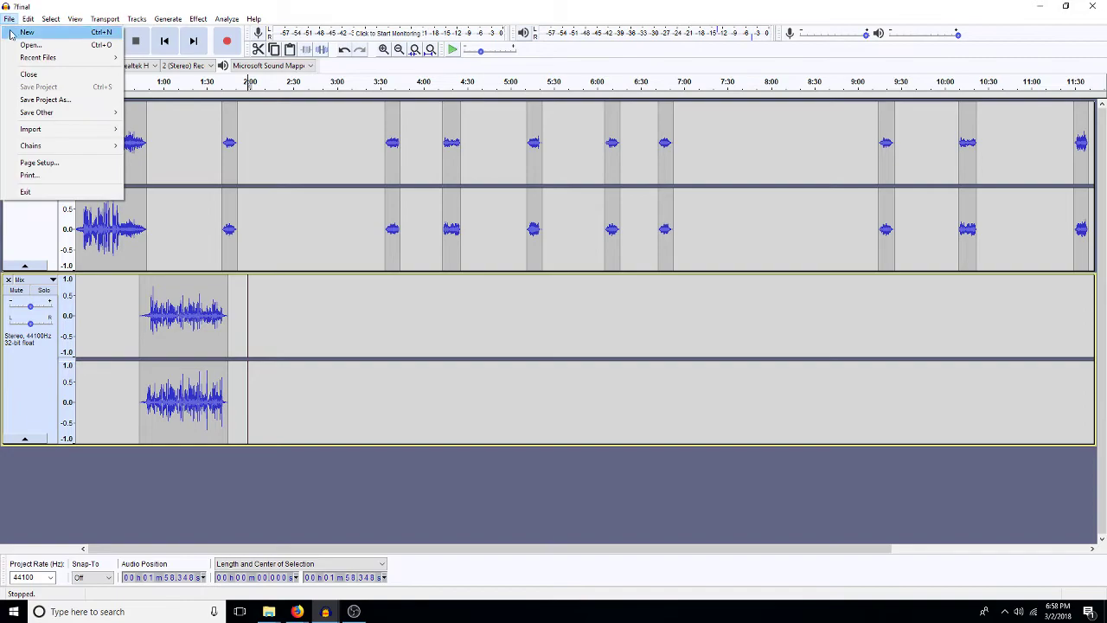
{"action": "left_click", "coordinate": [30, 45]}
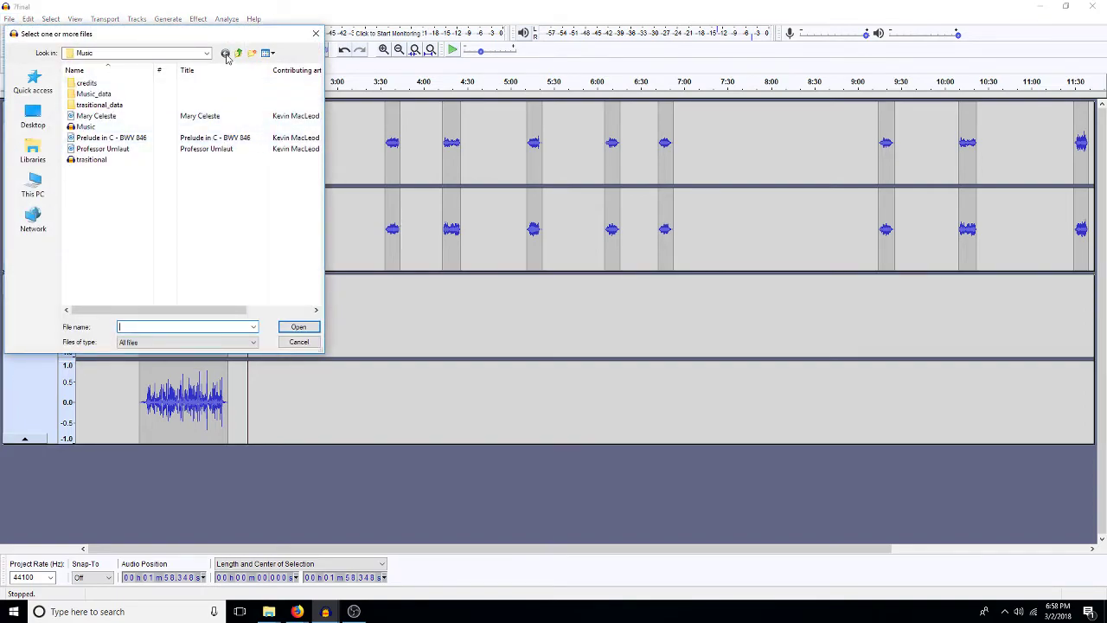
{"action": "left_click", "coordinate": [240, 53]}
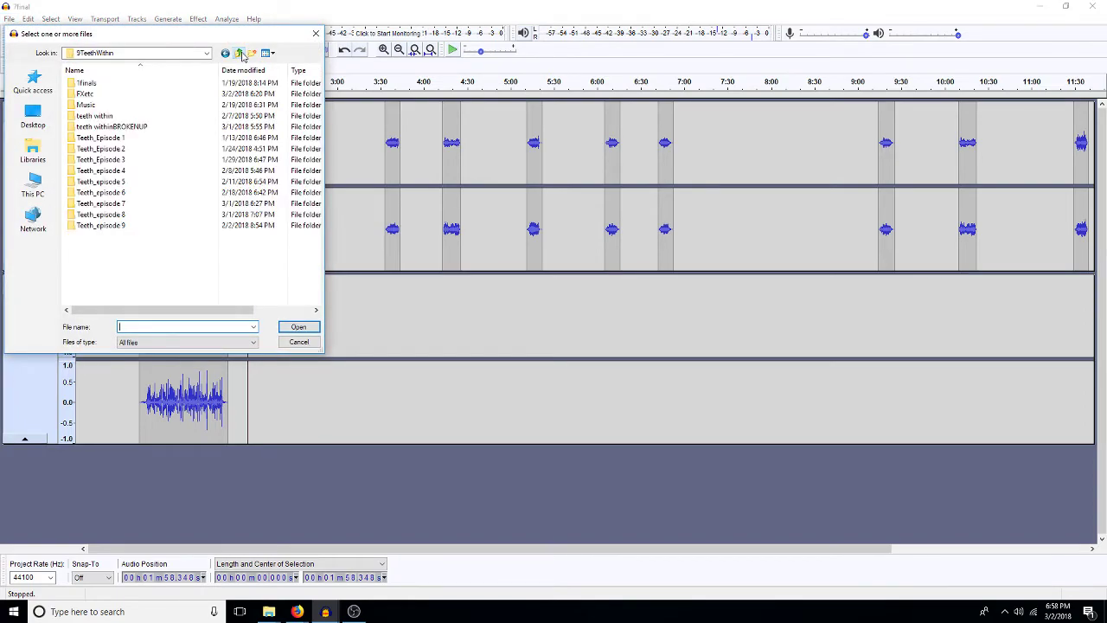
{"action": "double_click", "coordinate": [120, 204]}
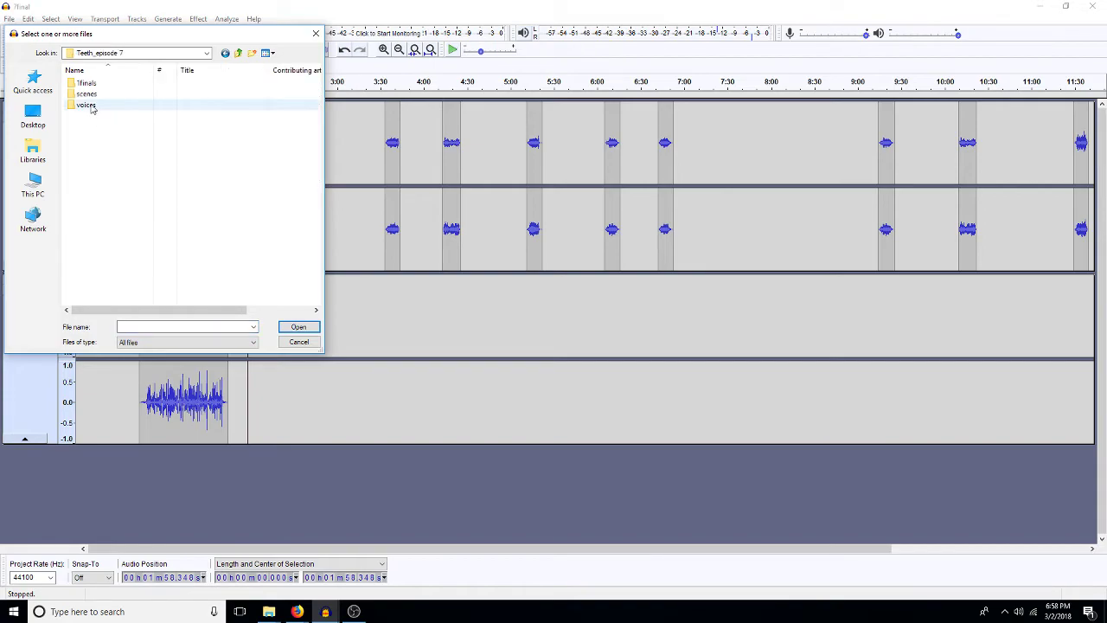
{"action": "double_click", "coordinate": [87, 97]}
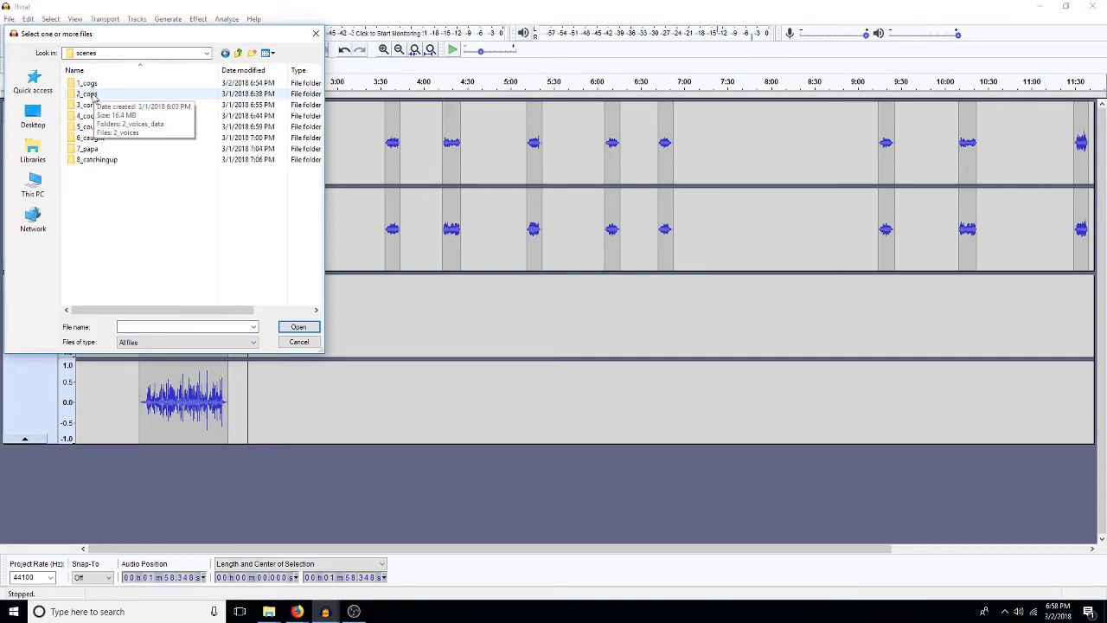
{"action": "double_click", "coordinate": [90, 94]}
{"action": "double_click", "coordinate": [92, 90]}
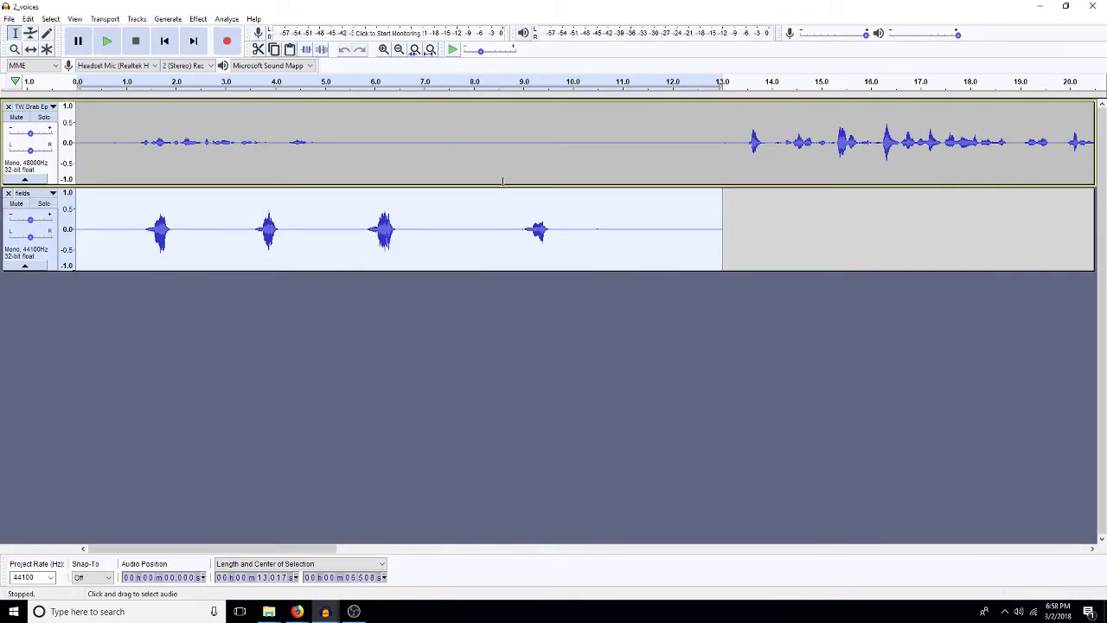
Step: Amplify the whole first voice track to a new peak of 0.0 dB and apply Pop Mute to it
{"action": "scroll", "coordinate": [525, 228], "scroll_direction": "down", "scroll_amount": 2}
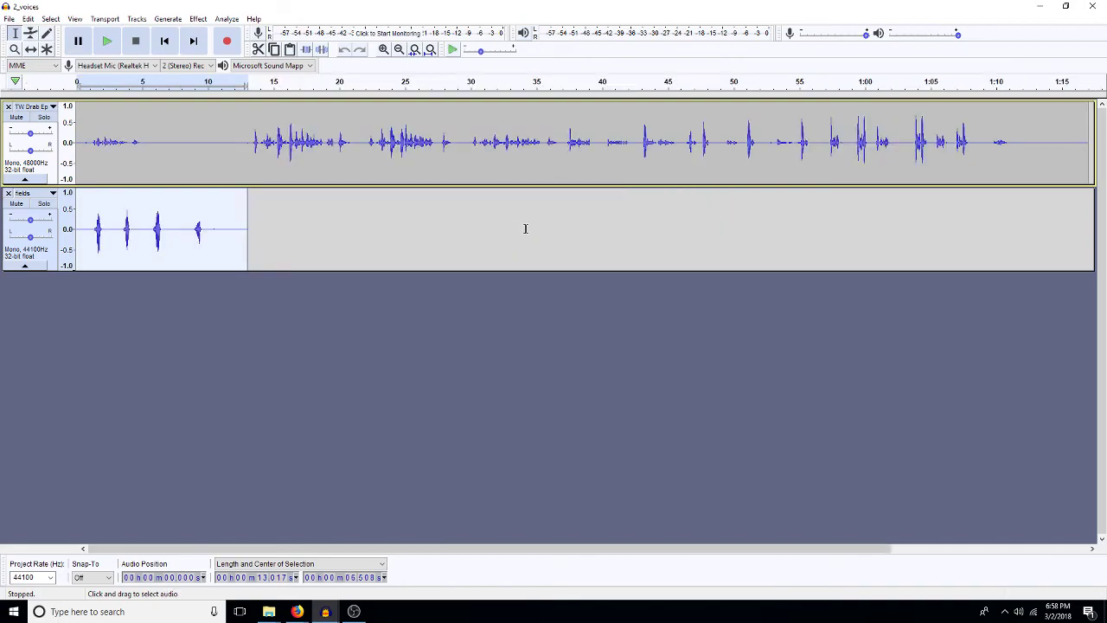
{"action": "double_click", "coordinate": [387, 157]}
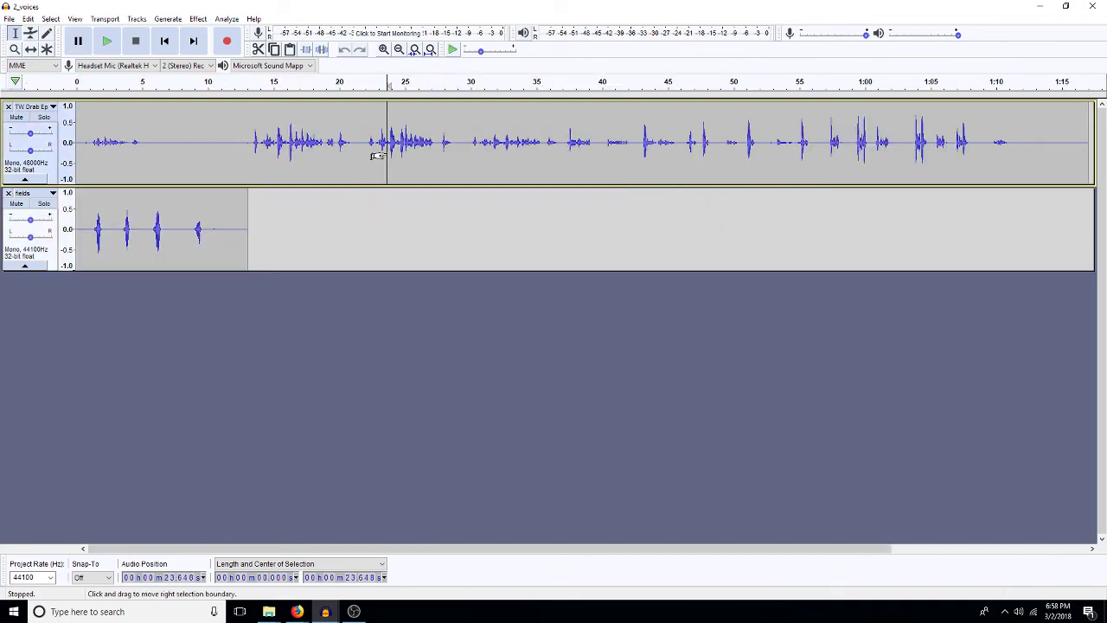
{"action": "key", "text": "alt+c"}
{"action": "key", "text": "a"}
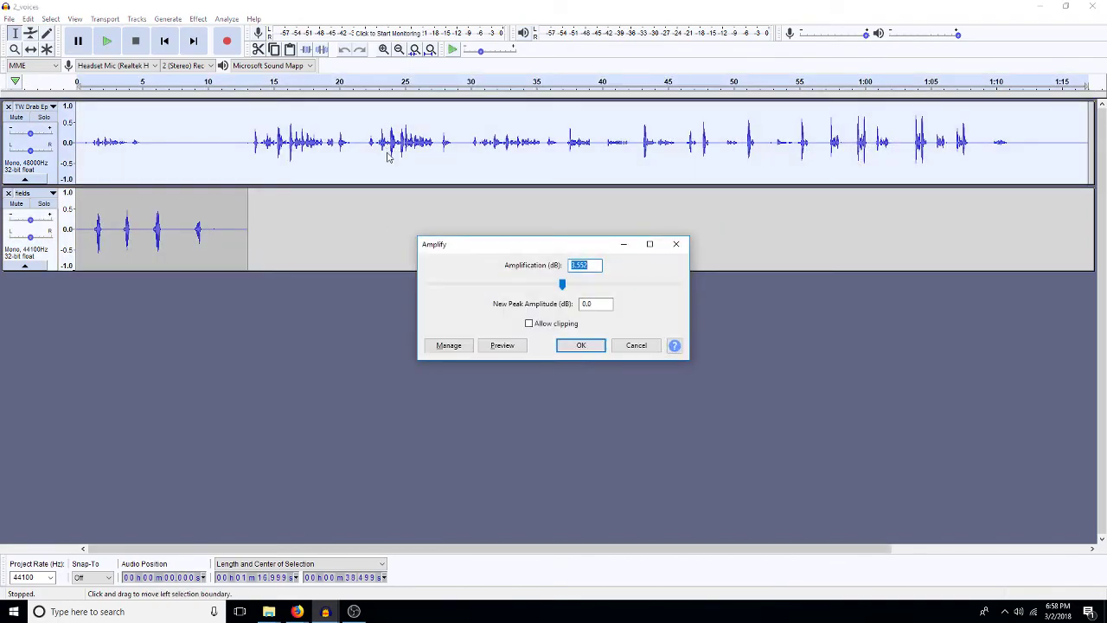
{"action": "key", "text": "Return"}
{"action": "key", "text": "alt+c"}
{"action": "key", "text": "a"}
{"action": "key", "text": "Return"}
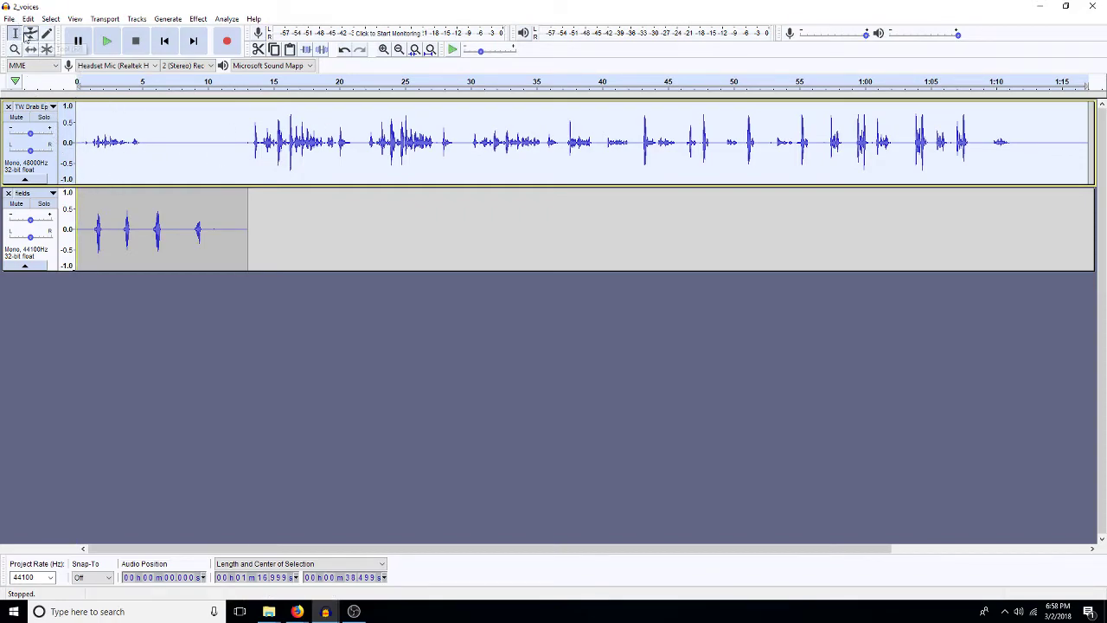
Step: Save the project as 2_voicesedited in the 2_cops folder
{"action": "left_click", "coordinate": [28, 18]}
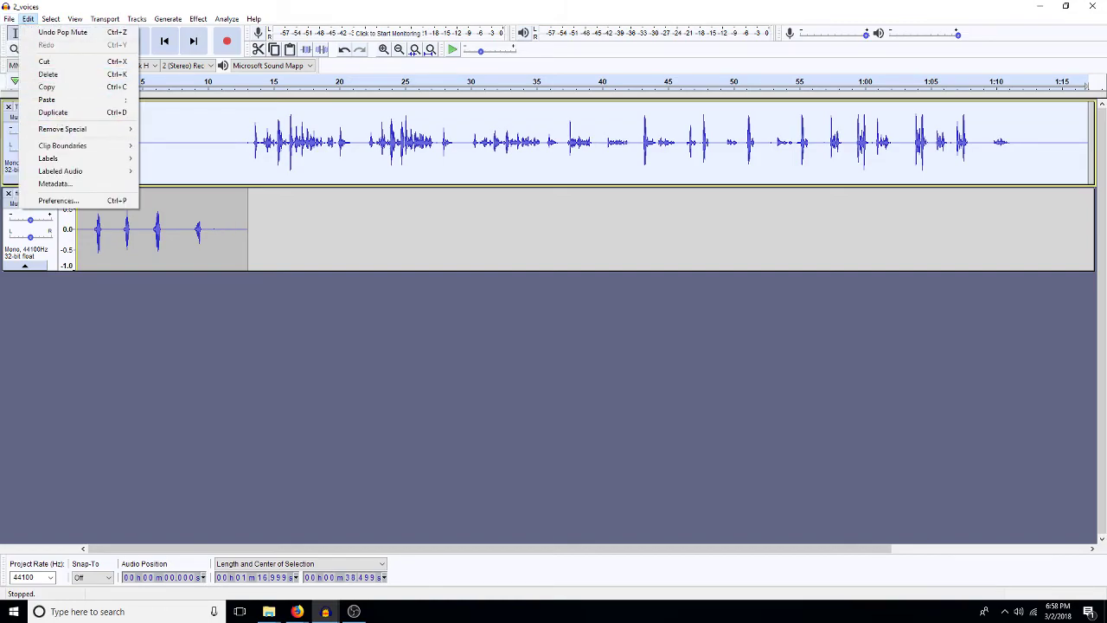
{"action": "mouse_move", "coordinate": [8, 18]}
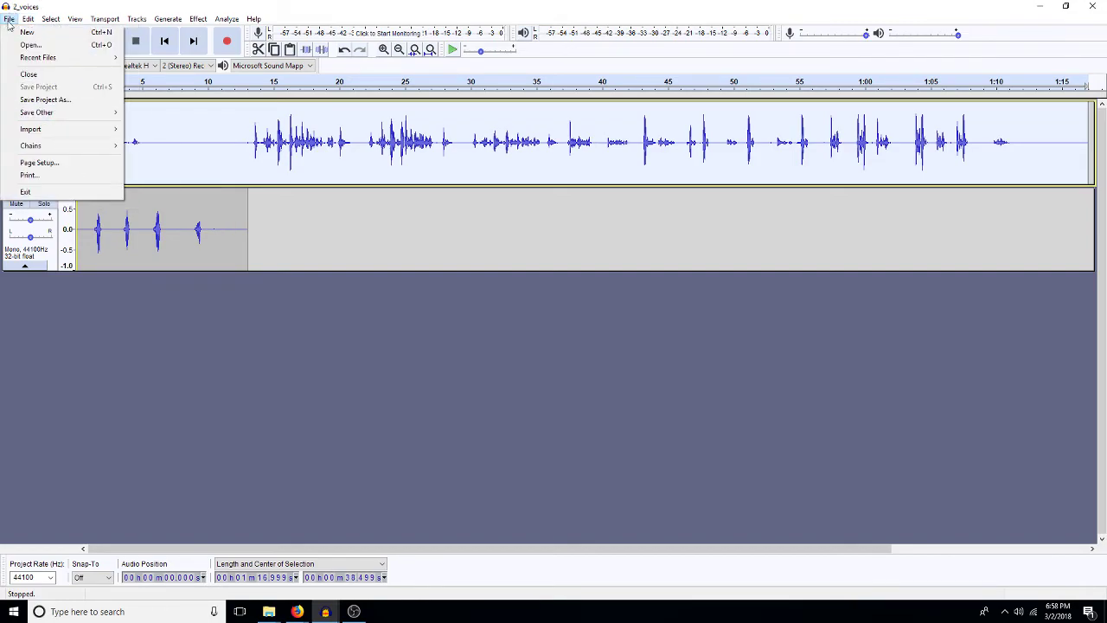
{"action": "left_click", "coordinate": [45, 99]}
{"action": "key", "text": "End"}
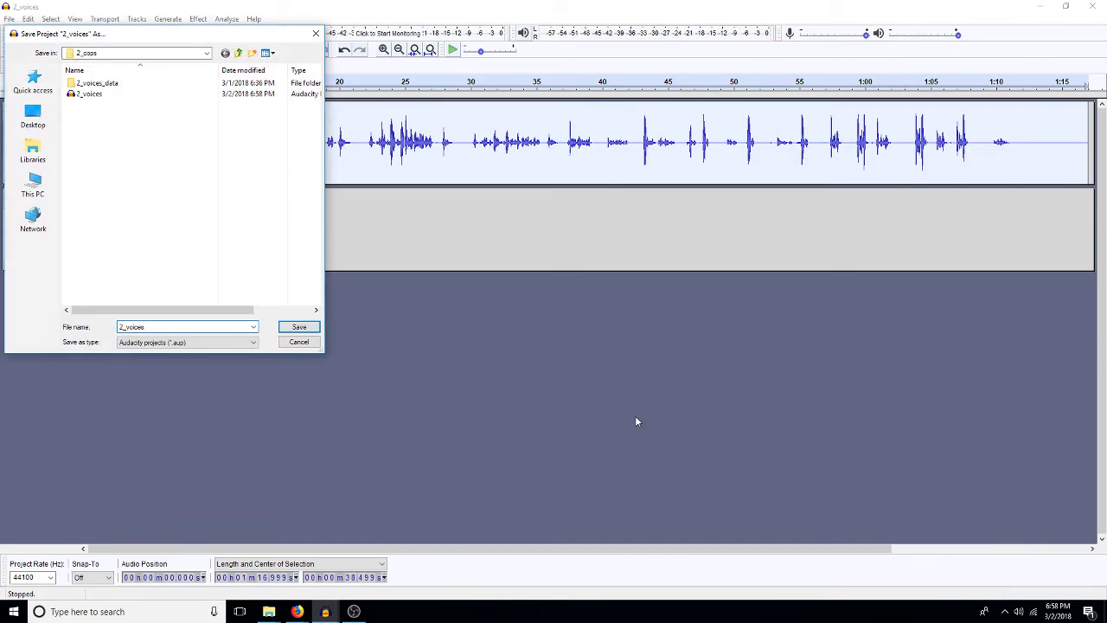
{"action": "type", "text": "edited"}
{"action": "key", "text": "Return"}
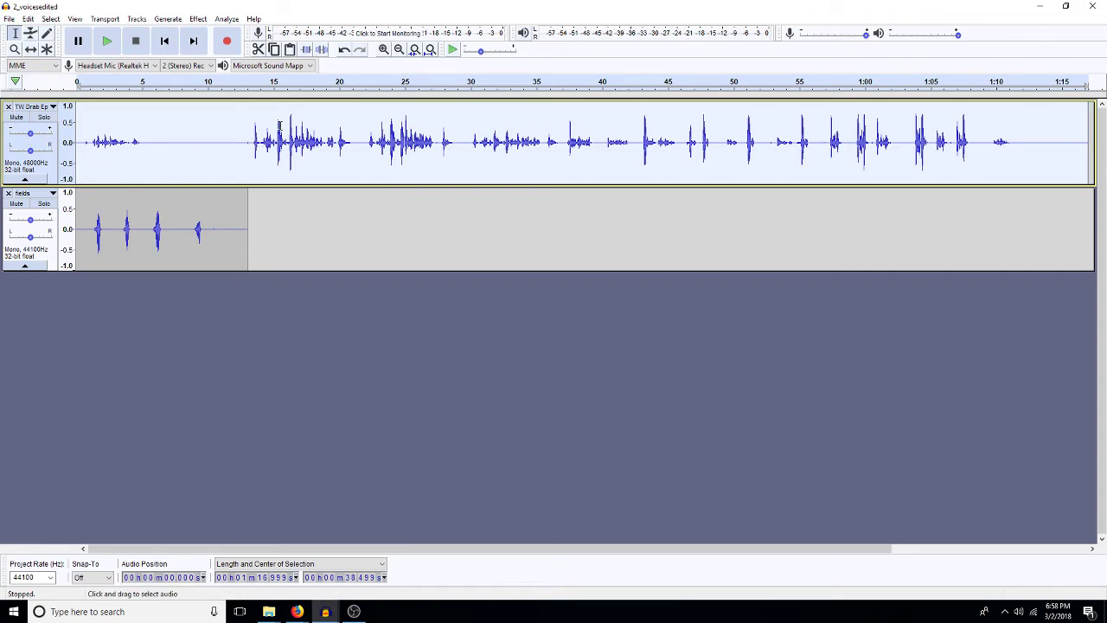
Step: Delay the fields audio with 13.2 s of silence made from the first track's opening, and delete about 8.2 s of silence from the first track
{"action": "left_click_drag", "start_coordinate": [249, 145], "coordinate": [61, 157]}
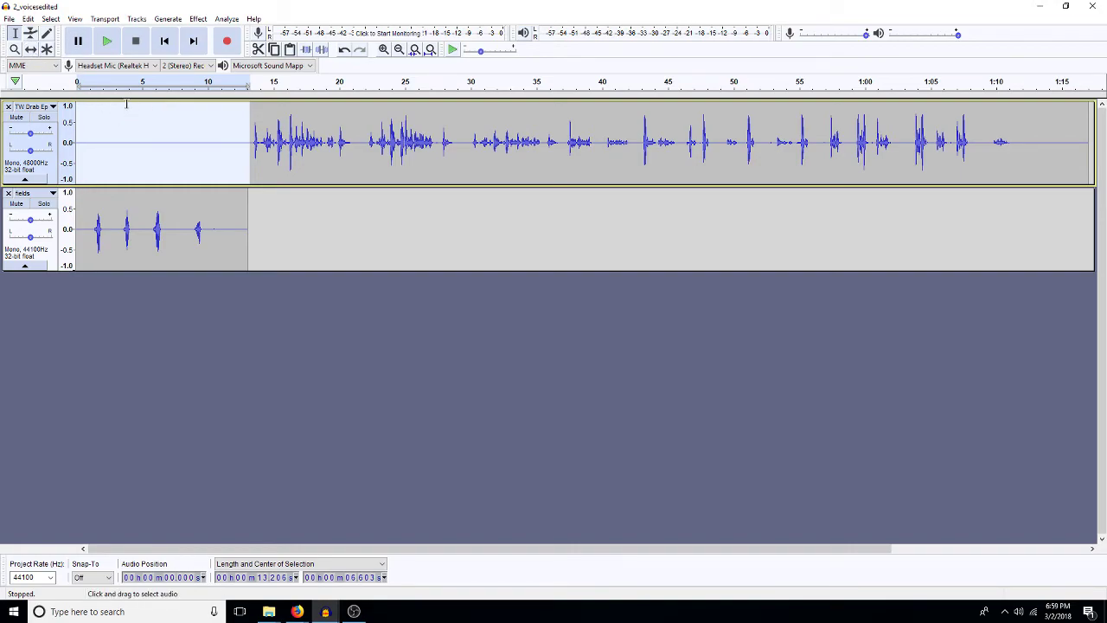
{"action": "left_click", "coordinate": [85, 232]}
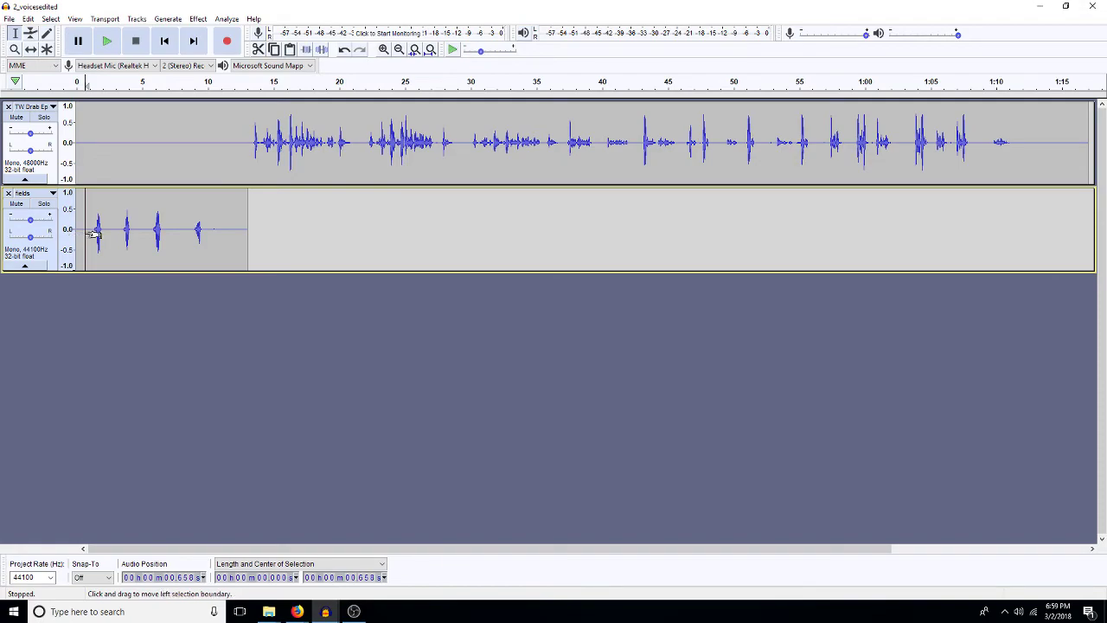
{"action": "key", "text": "ctrl+v"}
{"action": "left_click_drag", "start_coordinate": [249, 145], "coordinate": [139, 151]}
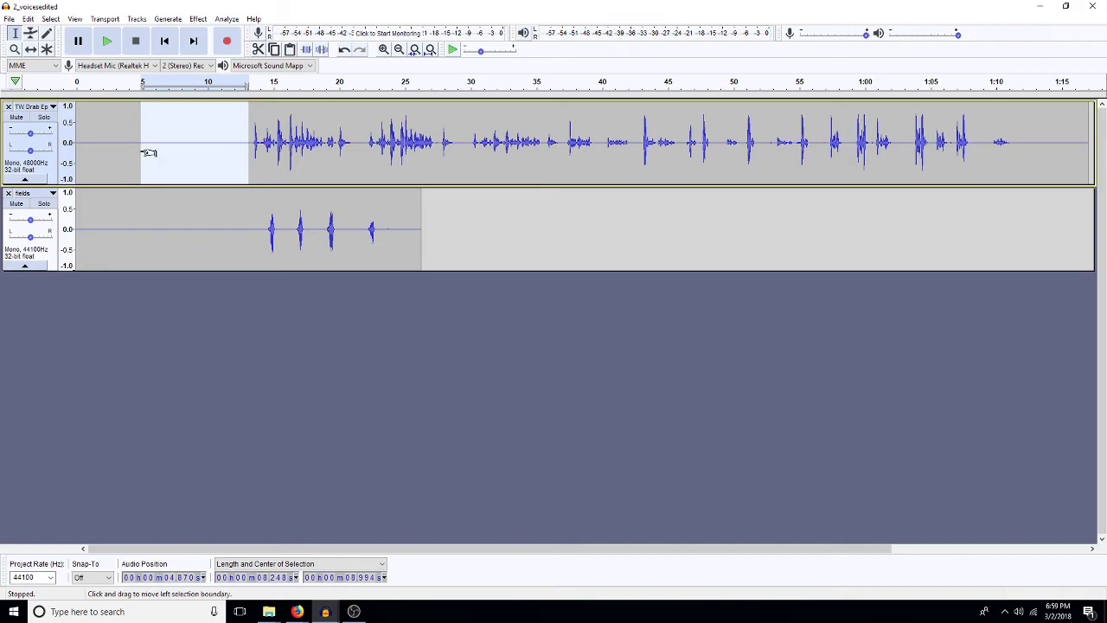
{"action": "key", "text": "Delete"}
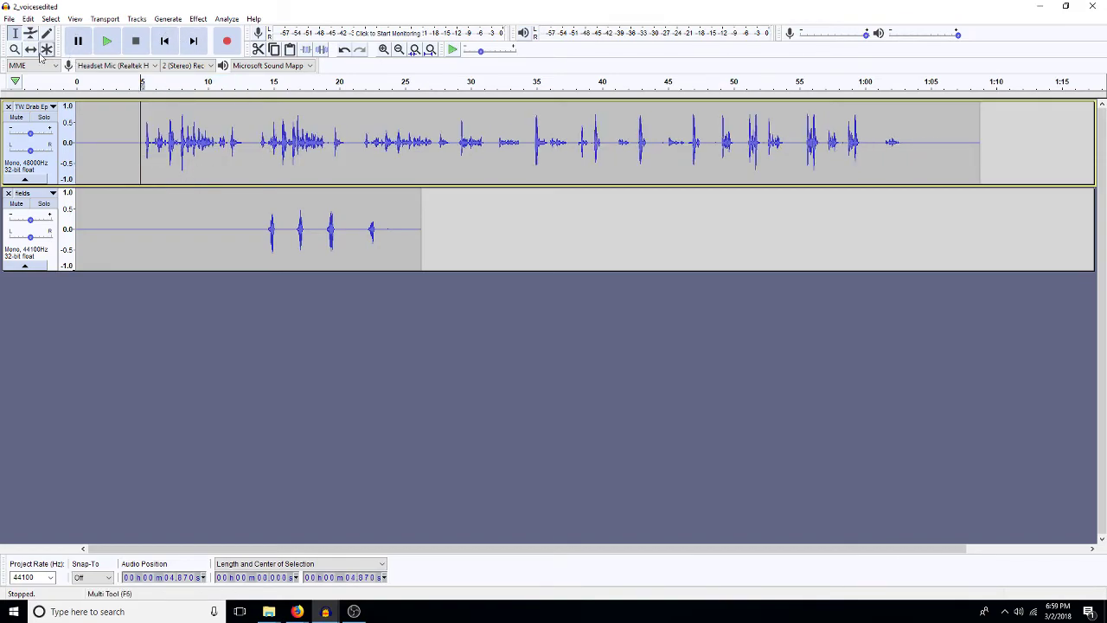
Step: Solo the first voice track, pan it partly left, and pan the fields track partly right
{"action": "left_click", "coordinate": [43, 117]}
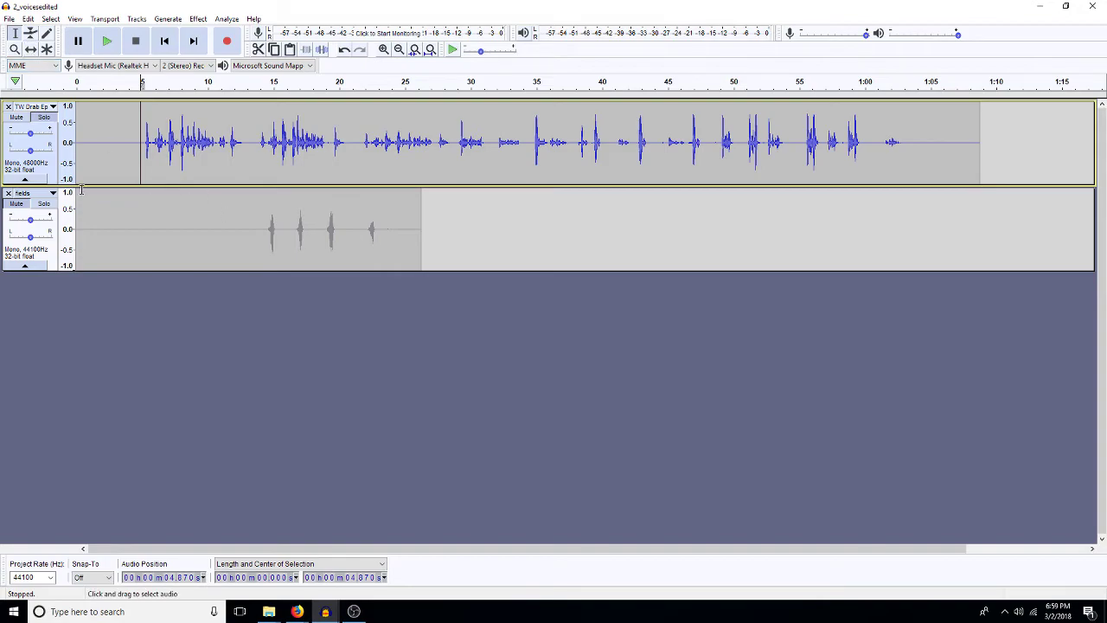
{"action": "left_click_drag", "start_coordinate": [30, 152], "coordinate": [23, 152]}
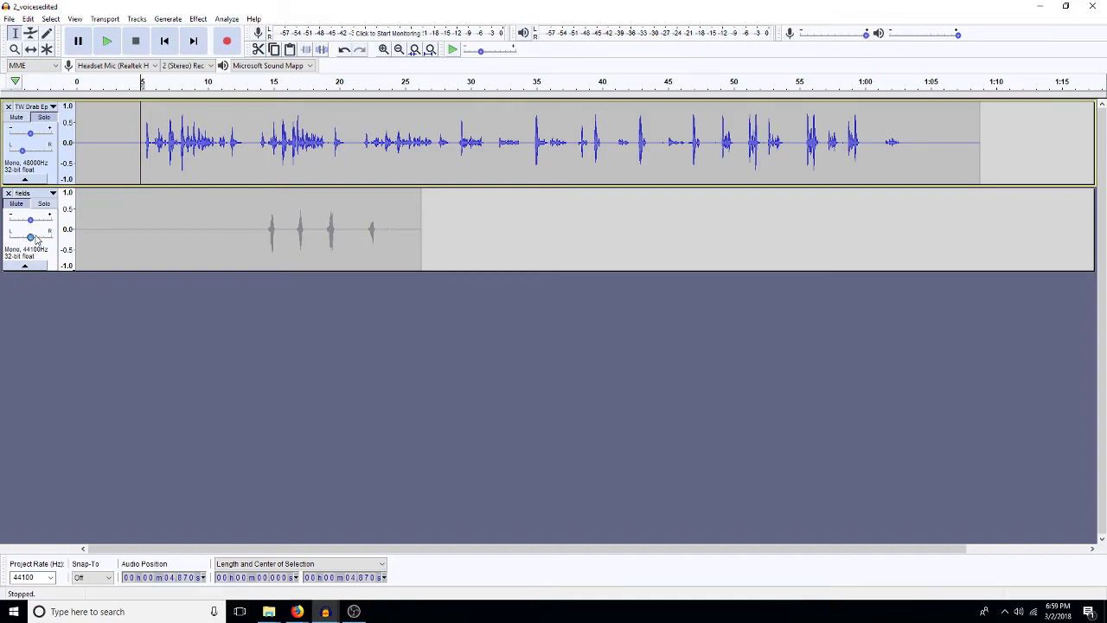
{"action": "left_click_drag", "start_coordinate": [26, 240], "coordinate": [35, 241]}
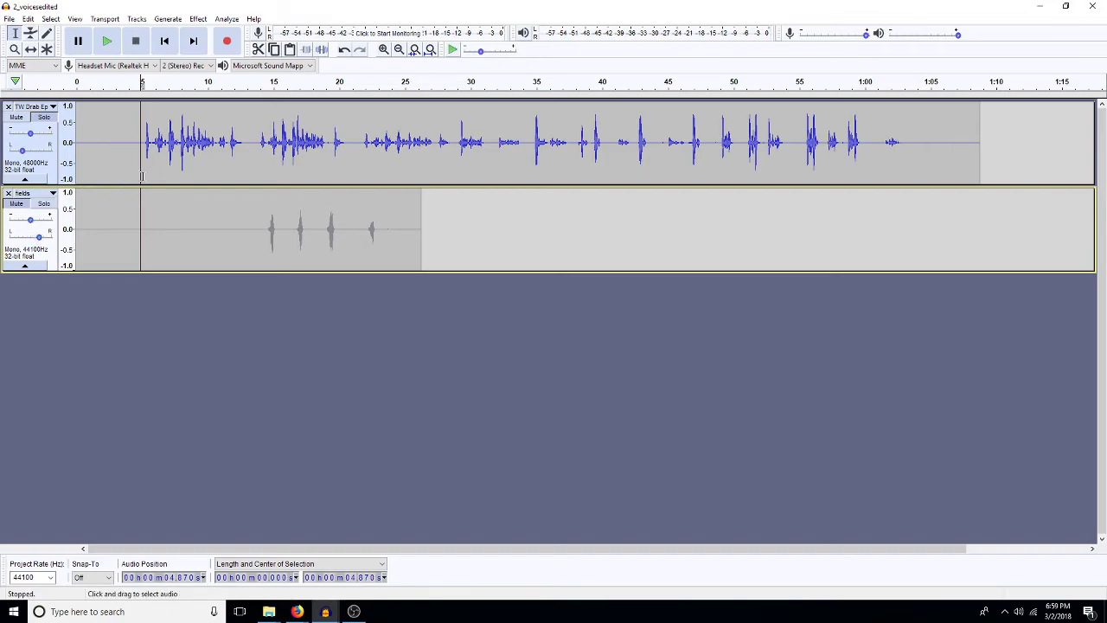
Step: Play the first track from about 4.9 s and silence its stretch from about 13.4 s to 27.3 s
{"action": "key", "text": "space"}
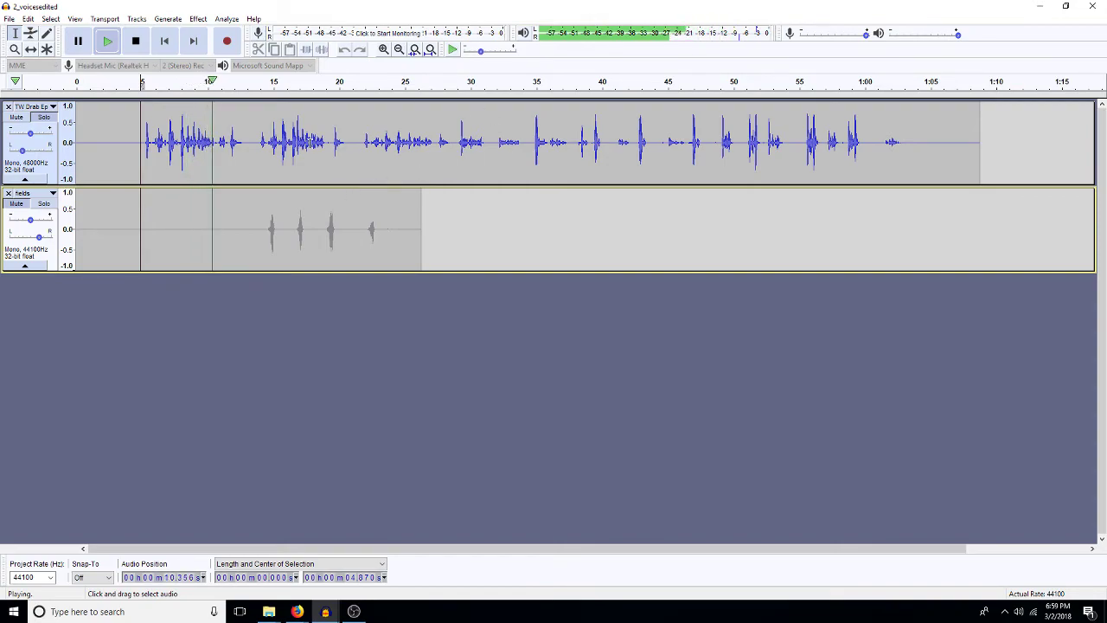
{"action": "left_click_drag", "start_coordinate": [253, 143], "coordinate": [435, 156]}
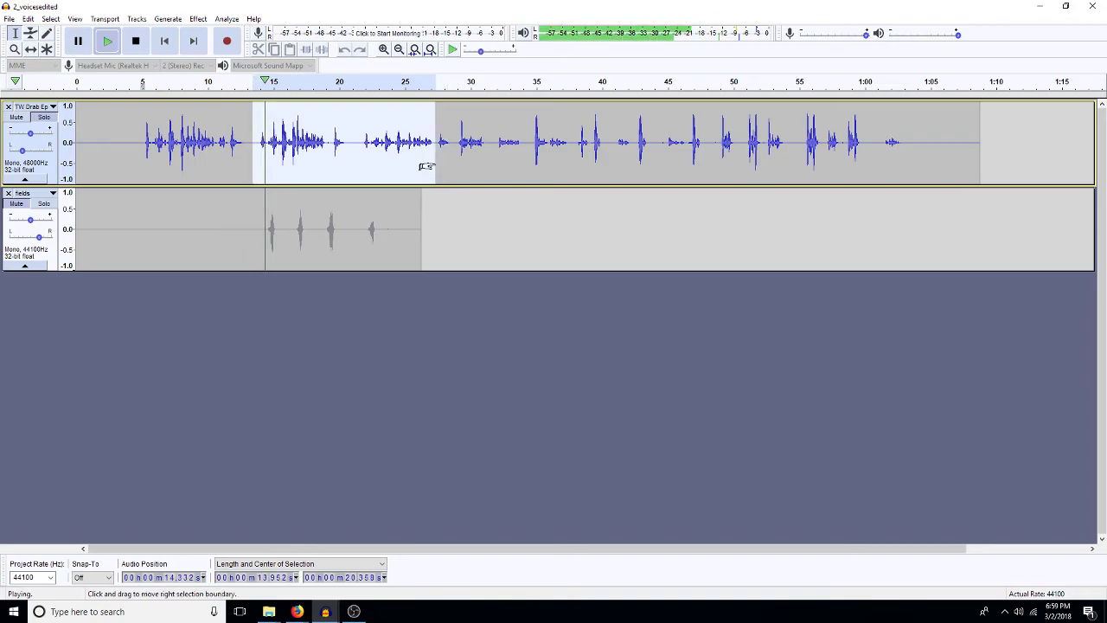
{"action": "key", "text": "space"}
{"action": "key", "text": "ctrl+l"}
{"action": "key", "text": "Down"}
Step: Play the first track from about 27.5 s and delete its stretch from about 16.1 s to 28.7 s
{"action": "mouse_move", "coordinate": [436, 161]}
{"action": "left_mouse_down"}
{"action": "mouse_move", "coordinate": [421, 160]}
{"action": "mouse_move", "coordinate": [437, 155]}
{"action": "left_mouse_up"}
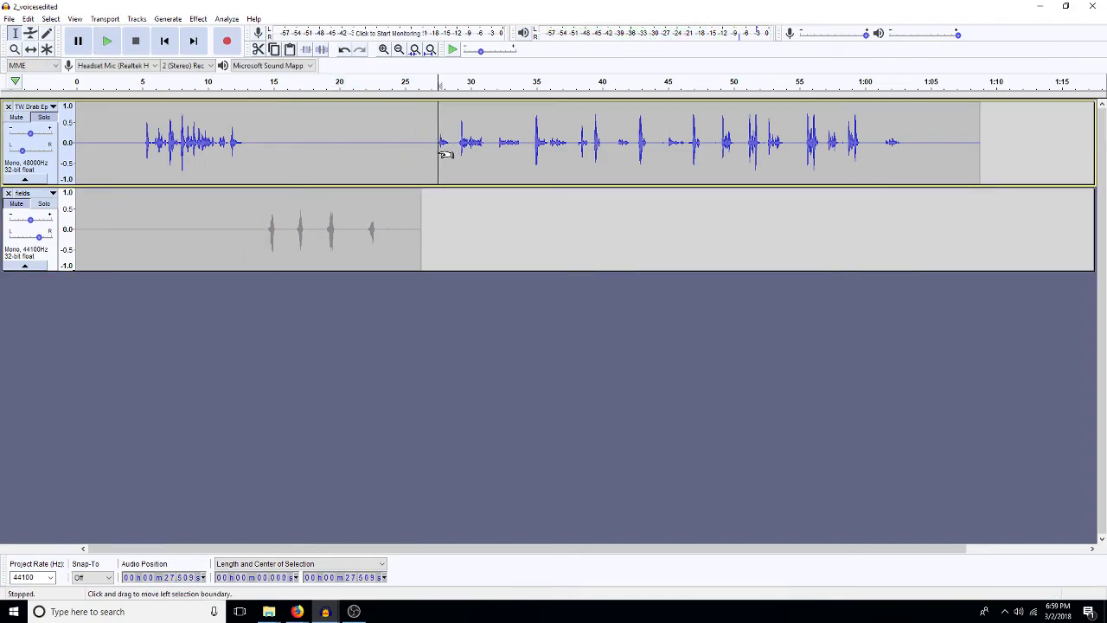
{"action": "key", "text": "space"}
{"action": "left_click_drag", "start_coordinate": [452, 144], "coordinate": [289, 151]}
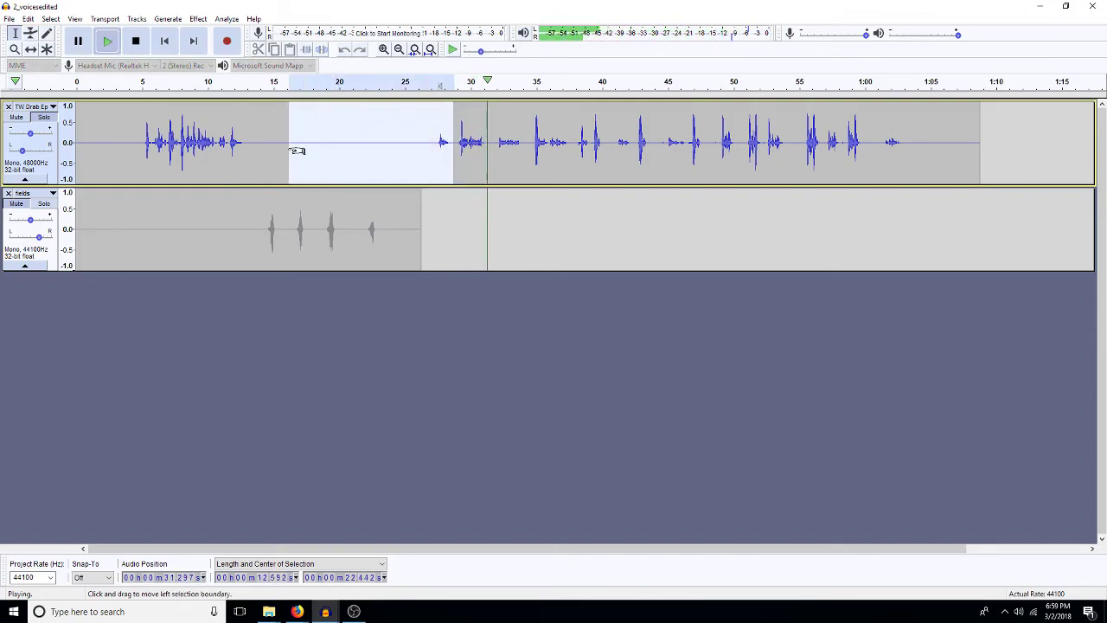
{"action": "key", "text": "space"}
{"action": "key", "text": "Delete"}
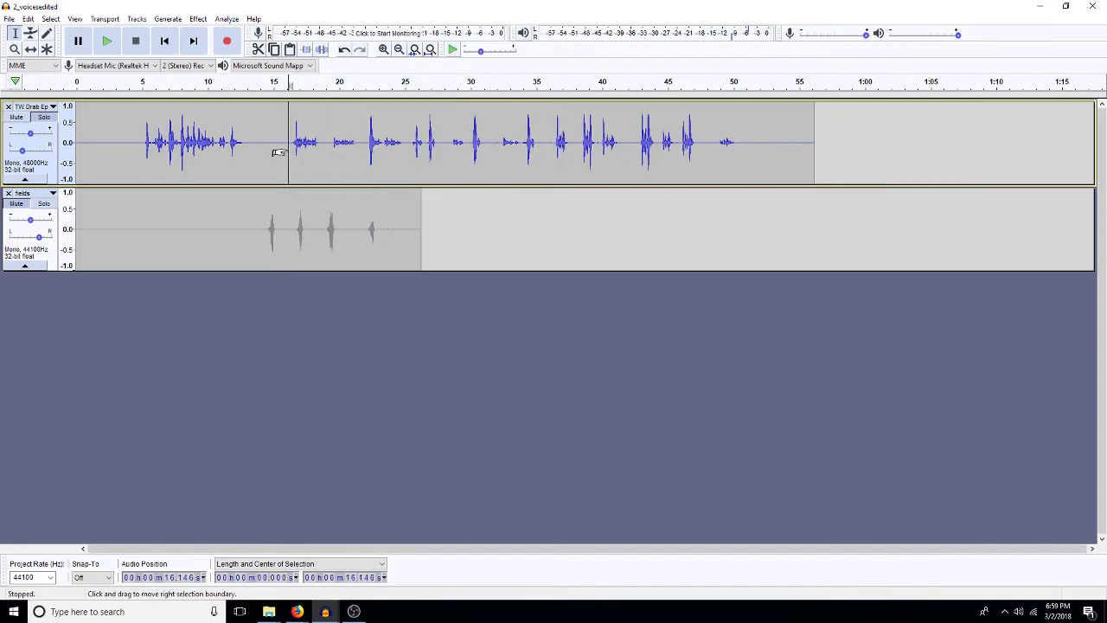
Step: Listen to the following lines on the first track and delete about 7 s starting at about 14.9 s
{"action": "left_click", "coordinate": [327, 147]}
{"action": "key", "text": "space"}
{"action": "left_click_drag", "start_coordinate": [328, 147], "coordinate": [267, 144]}
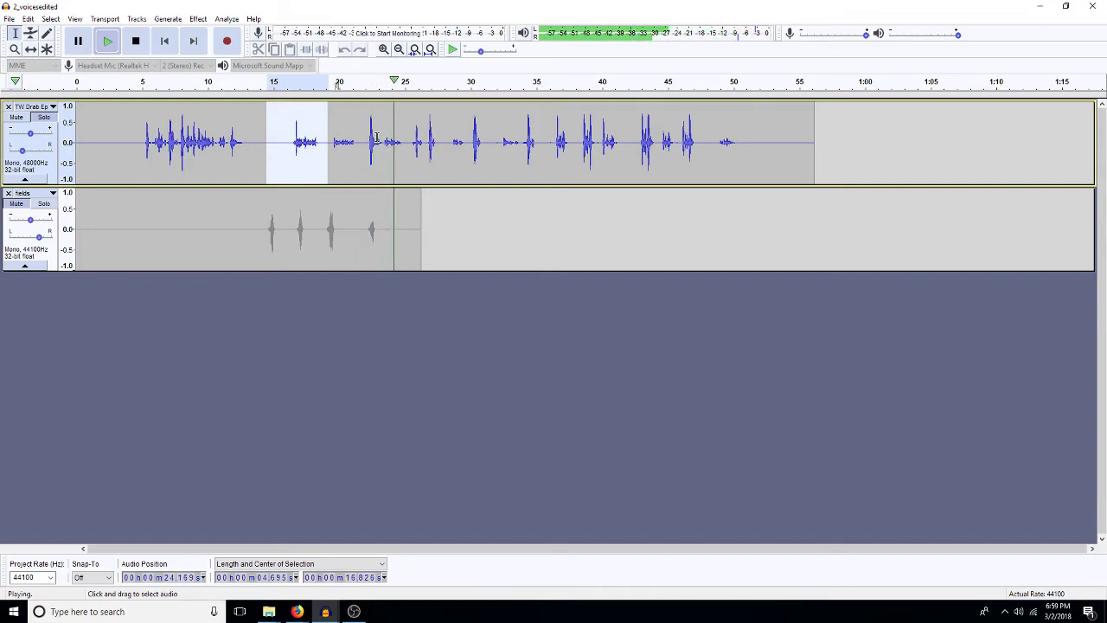
{"action": "left_click_drag", "start_coordinate": [364, 146], "coordinate": [272, 152]}
{"action": "key", "text": "Delete"}
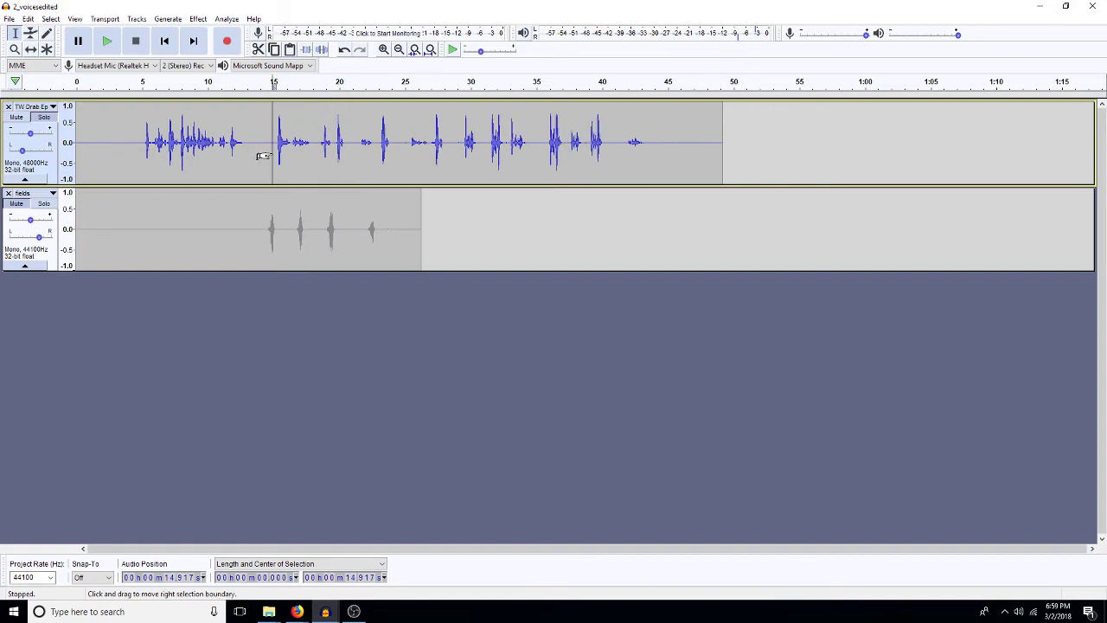
Step: Play from about 18.2 s, paste the copied silence there on the first track, and trim it to a pause of about 1.7 s
{"action": "left_click", "coordinate": [314, 146]}
{"action": "key", "text": "space"}
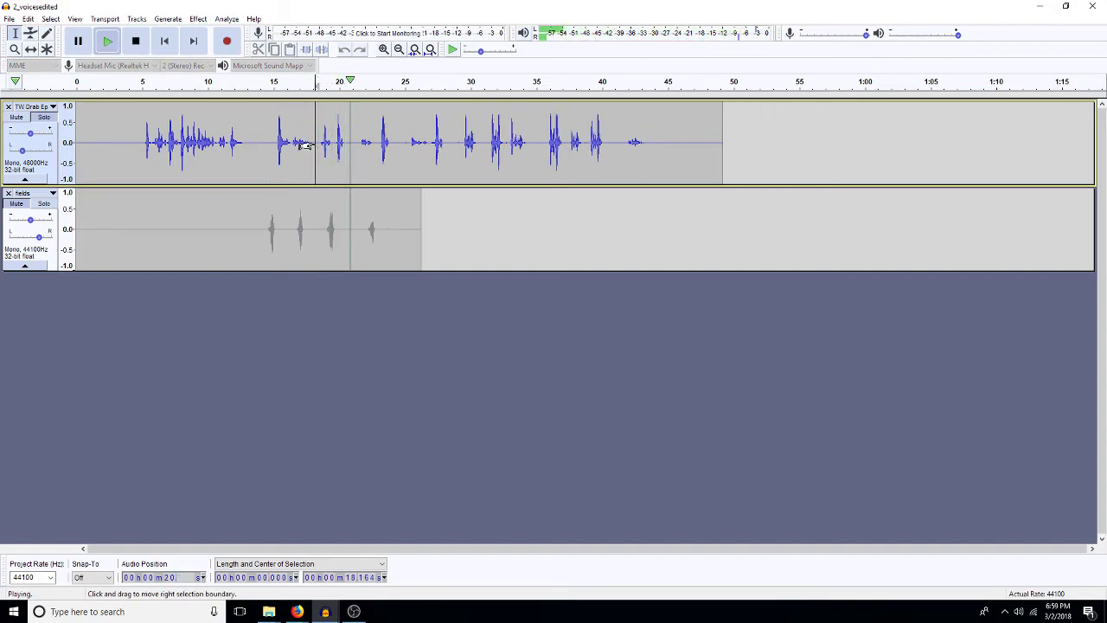
{"action": "key", "text": "space"}
{"action": "key", "text": "ctrl+v"}
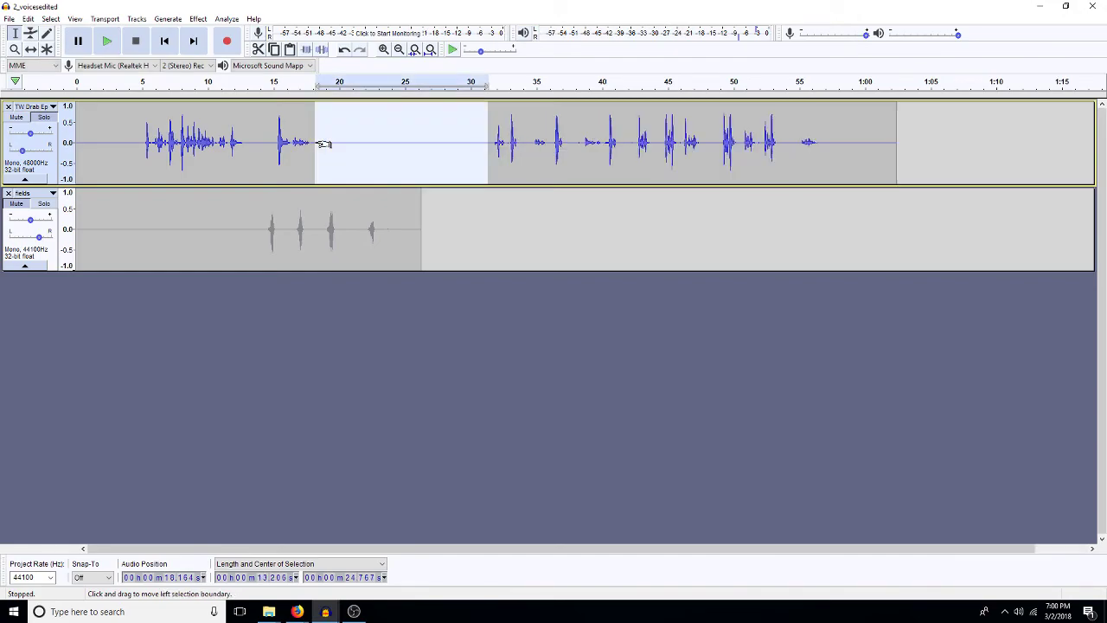
{"action": "left_click_drag", "start_coordinate": [324, 144], "coordinate": [345, 152]}
{"action": "key", "text": "Delete"}
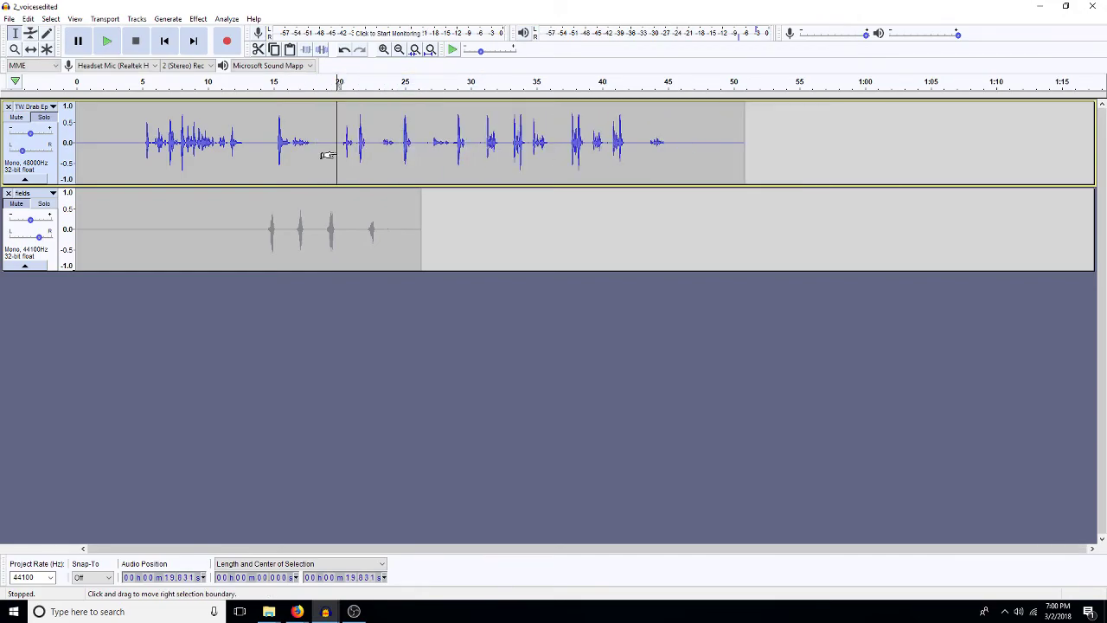
Step: Play the first track from about 22.6 s and delete the unwanted takes of about 3.1 s starting near 20 s
{"action": "left_click", "coordinate": [372, 149]}
{"action": "key", "text": "space"}
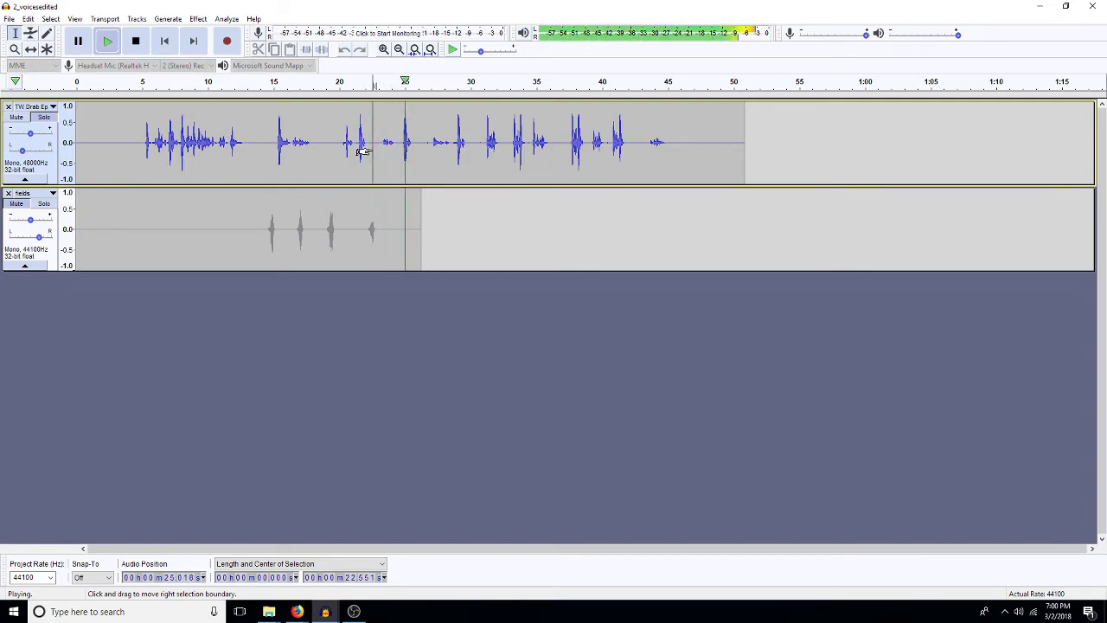
{"action": "key", "text": "space"}
{"action": "left_click_drag", "start_coordinate": [381, 147], "coordinate": [339, 155]}
{"action": "key", "text": "Delete"}
Step: Play the first track from about 24 s and delete the preceding audio back to about 20.1 s
{"action": "left_click", "coordinate": [391, 145]}
{"action": "key", "text": "space"}
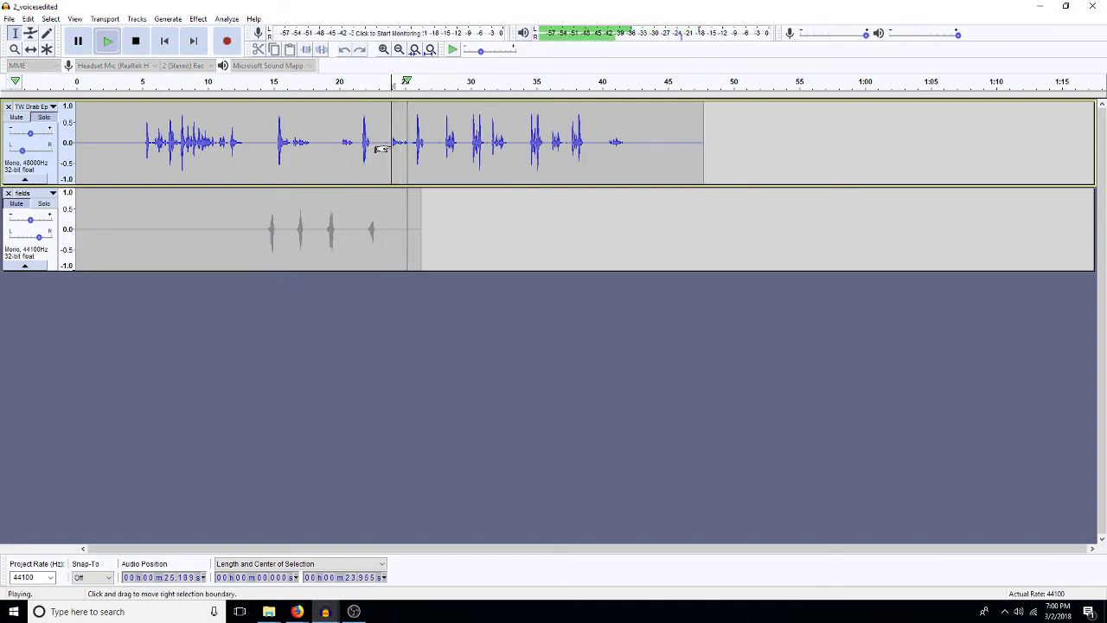
{"action": "key", "text": "space"}
{"action": "left_click_drag", "start_coordinate": [388, 147], "coordinate": [340, 147]}
{"action": "key", "text": "Delete"}
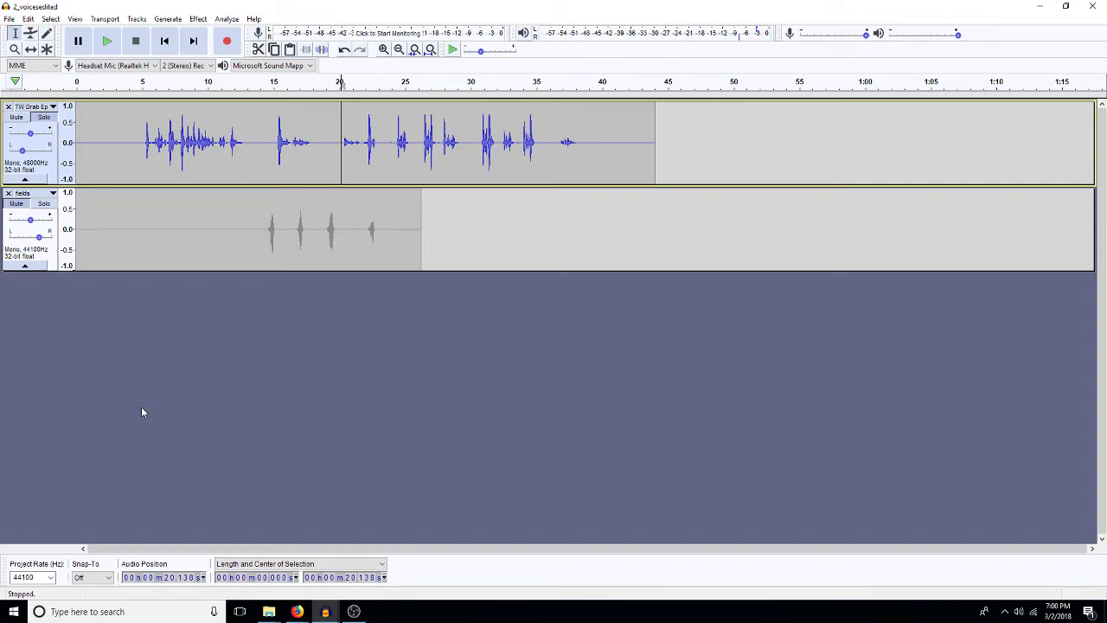
{"action": "key", "text": "alt+Tab"}
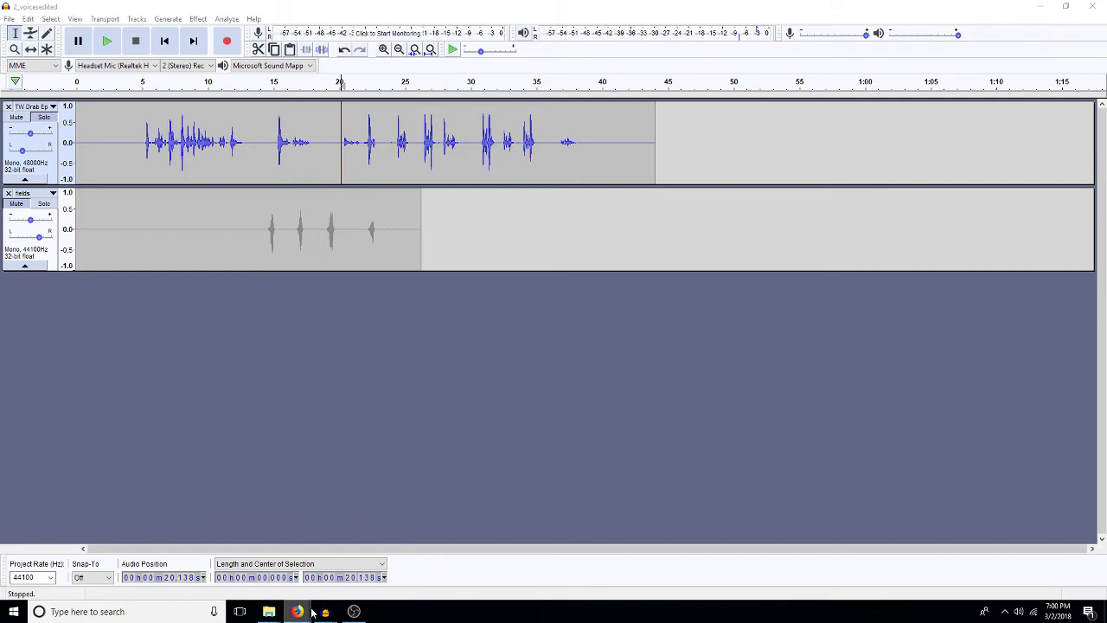
{"action": "mouse_move", "coordinate": [297, 610]}
{"action": "left_click", "coordinate": [291, 564]}
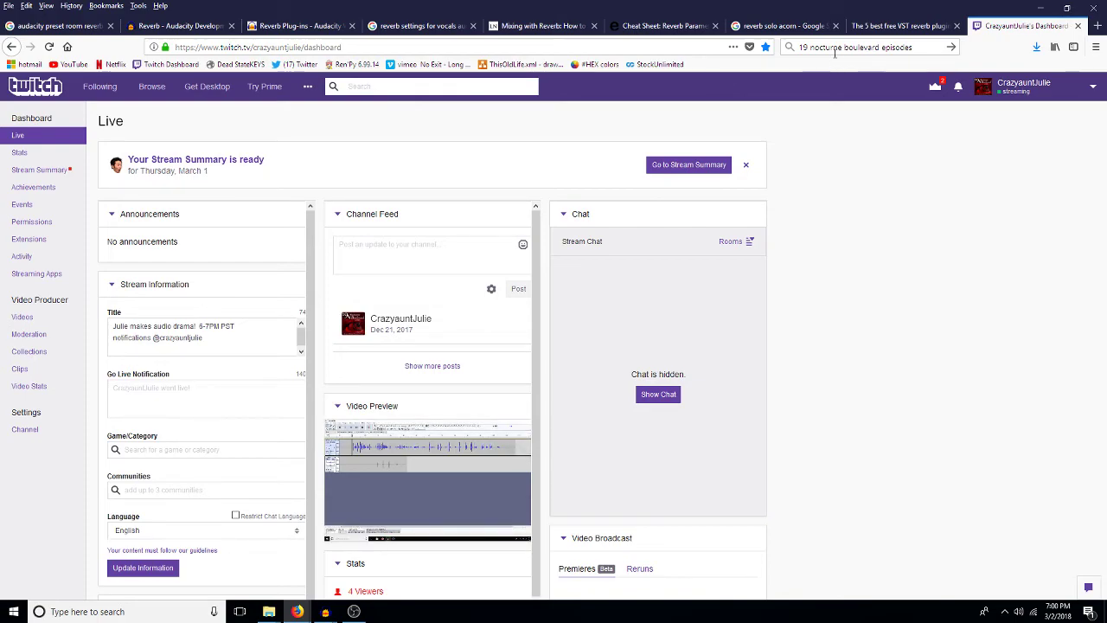
{"action": "left_click", "coordinate": [1040, 8]}
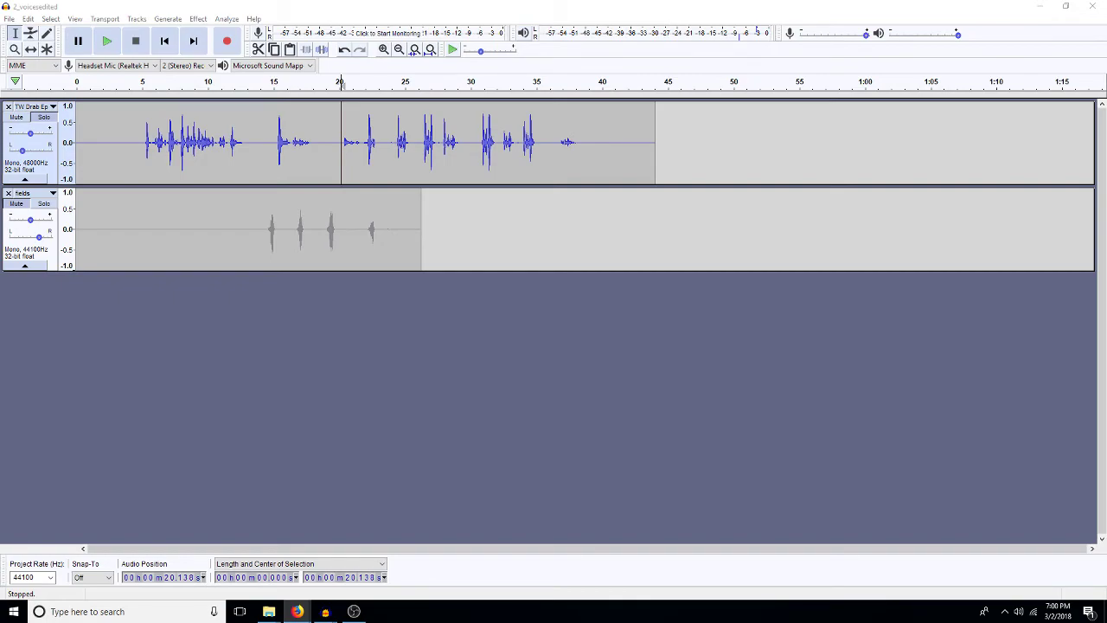
{"action": "left_click", "coordinate": [347, 212]}
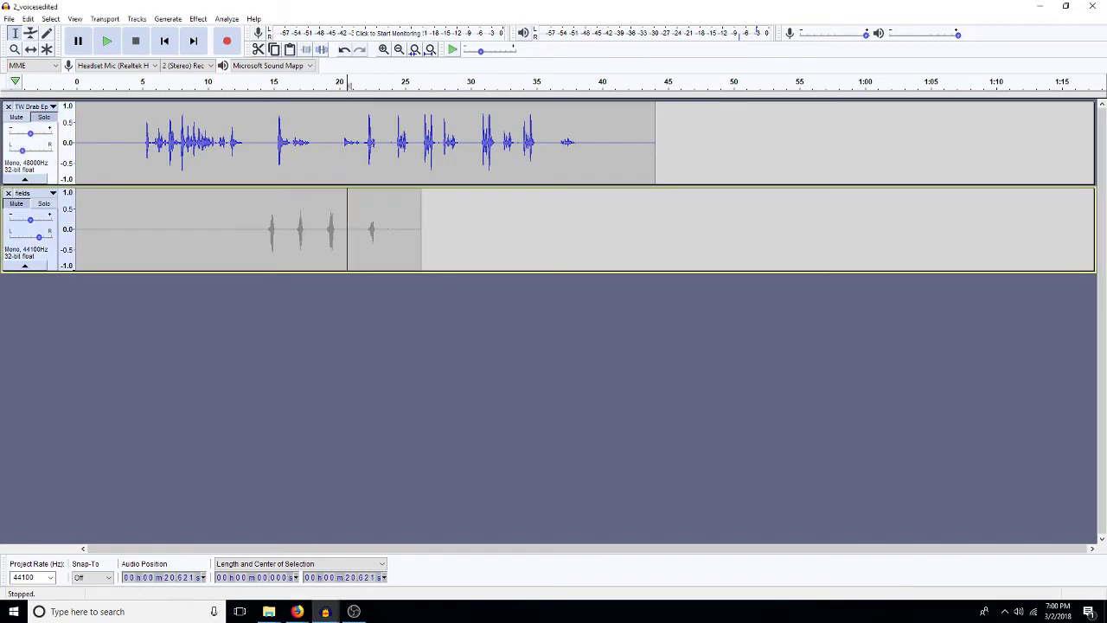
{"action": "key", "text": "alt+Tab"}
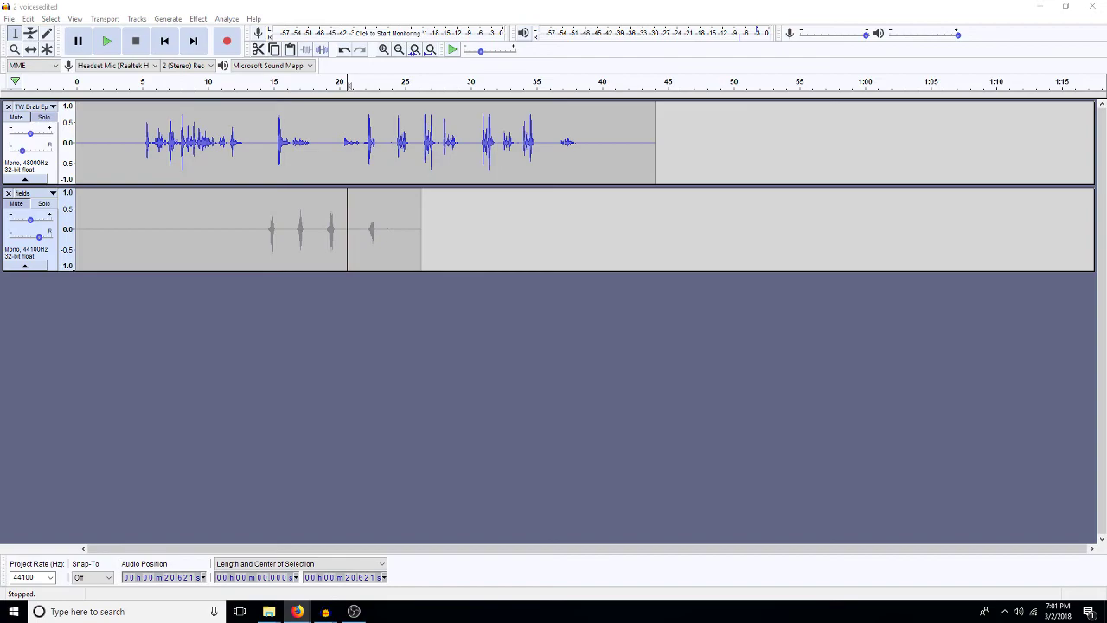
{"action": "left_click", "coordinate": [286, 227]}
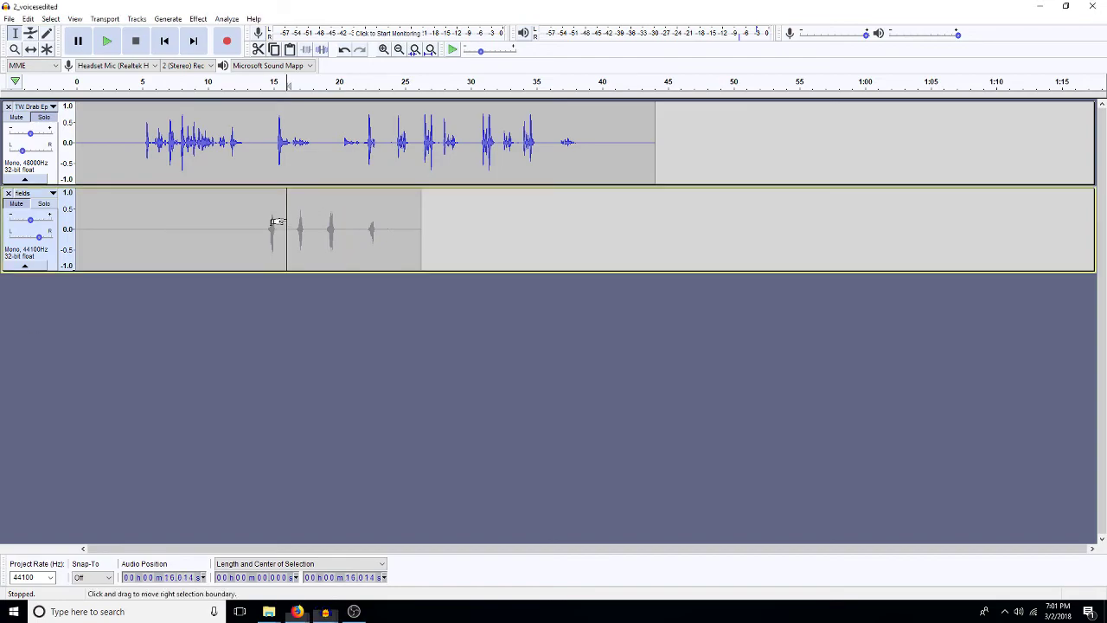
Step: Play the first track from about 20 s and 27.9 s, and delete the unwanted takes before and after the line near 28 s
{"action": "left_click", "coordinate": [341, 149]}
{"action": "key", "text": "space"}
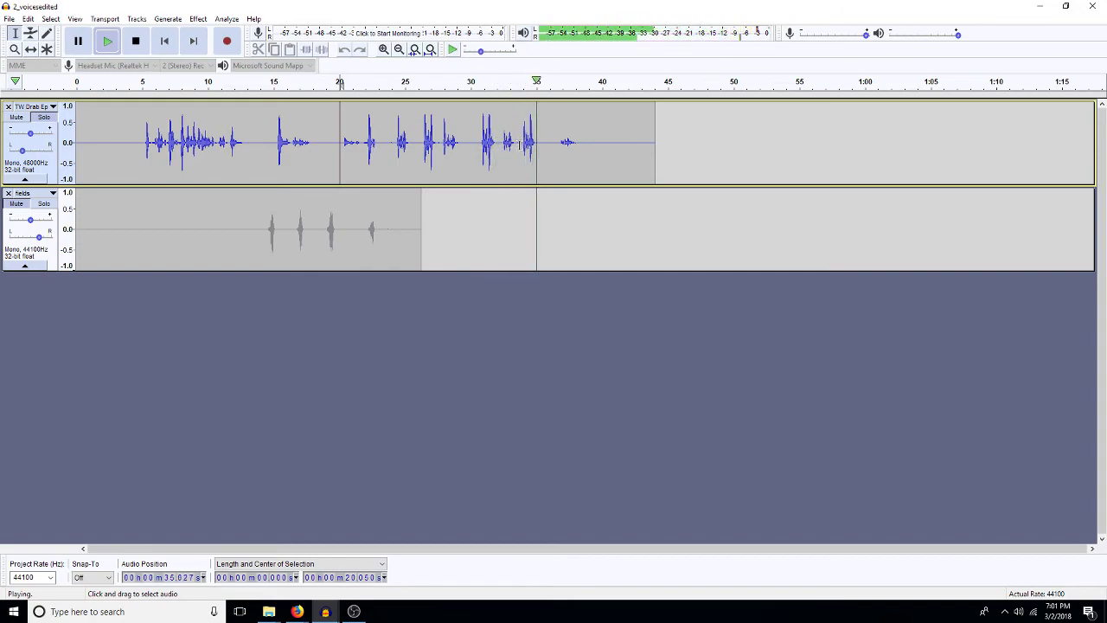
{"action": "key", "text": "space"}
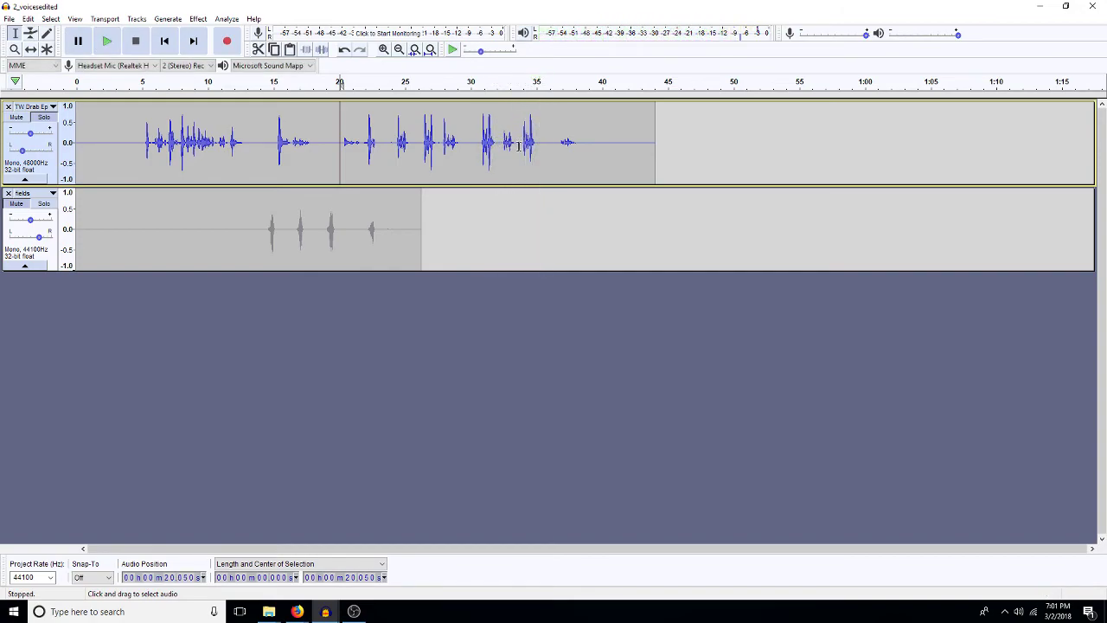
{"action": "left_click", "coordinate": [441, 147]}
{"action": "key", "text": "space"}
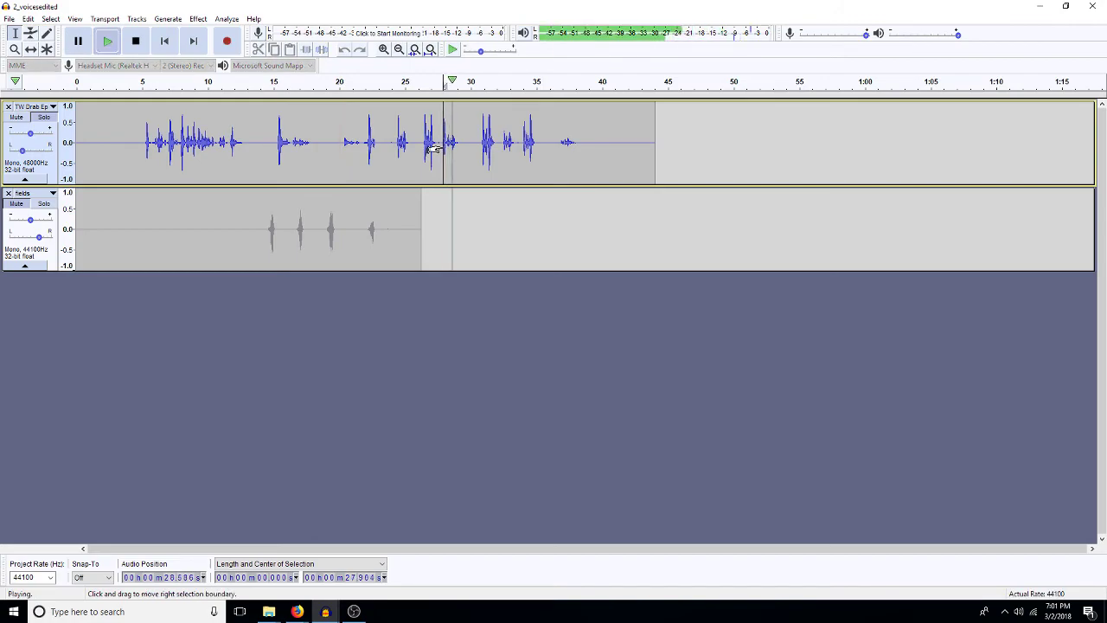
{"action": "key", "text": "space"}
{"action": "left_click_drag", "start_coordinate": [395, 163], "coordinate": [553, 155]}
{"action": "key", "text": "Delete"}
{"action": "key", "text": "Delete"}
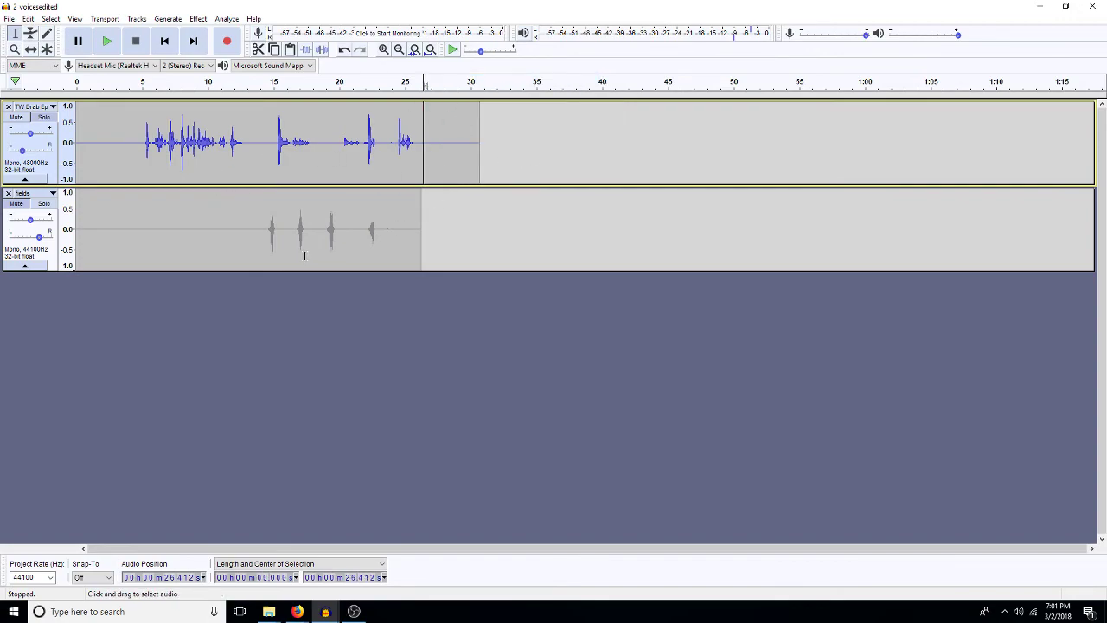
Step: Delete about 1.4 s of silence before the second track's first line, unmute that track, and play from about 12.9 s
{"action": "left_click_drag", "start_coordinate": [265, 231], "coordinate": [247, 234]}
{"action": "key", "text": "Delete"}
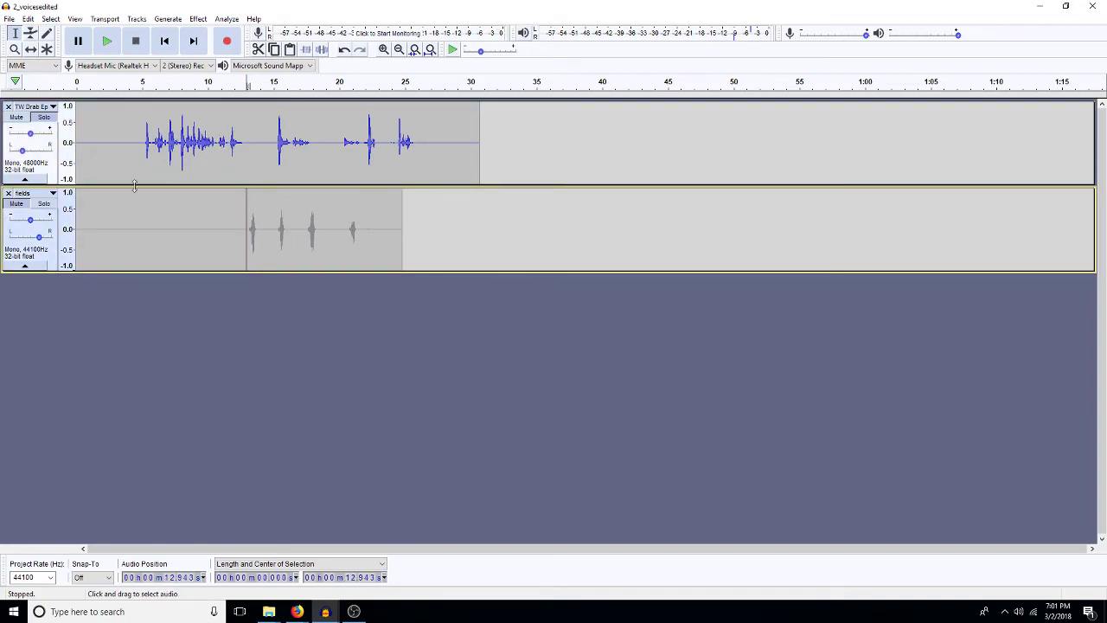
{"action": "left_click", "coordinate": [17, 203]}
{"action": "key", "text": "space"}
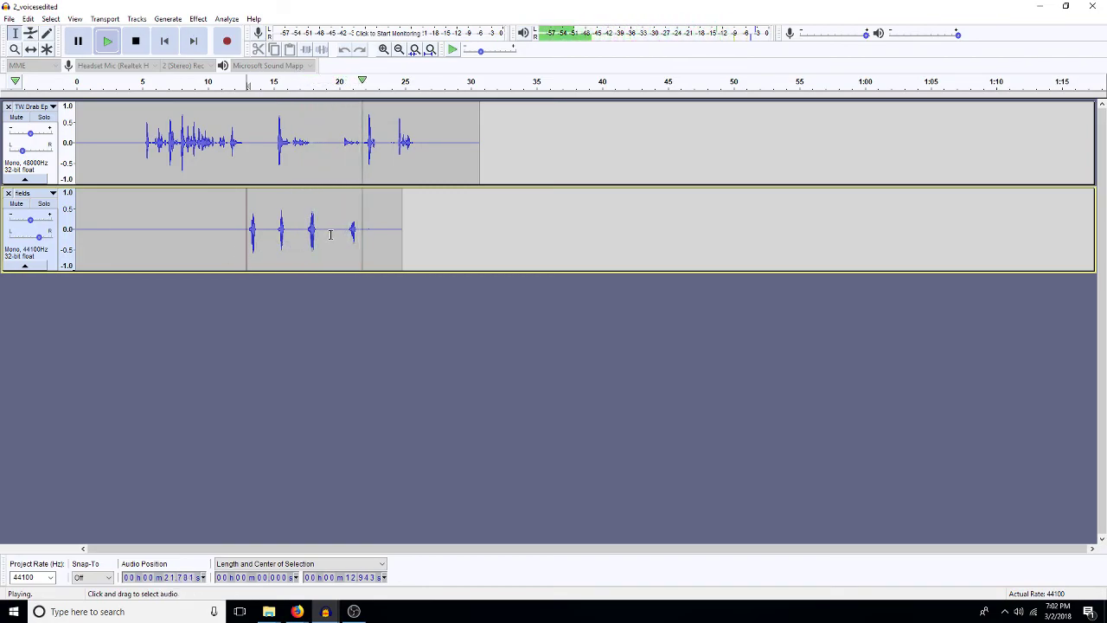
{"action": "key", "text": "space"}
Step: Apply Noise Reduction at 12 dB, sensitivity 6.00 and 3 smoothing bands to the whole second track, and play from about 12.5 s
{"action": "left_click_drag", "start_coordinate": [344, 229], "coordinate": [331, 250]}
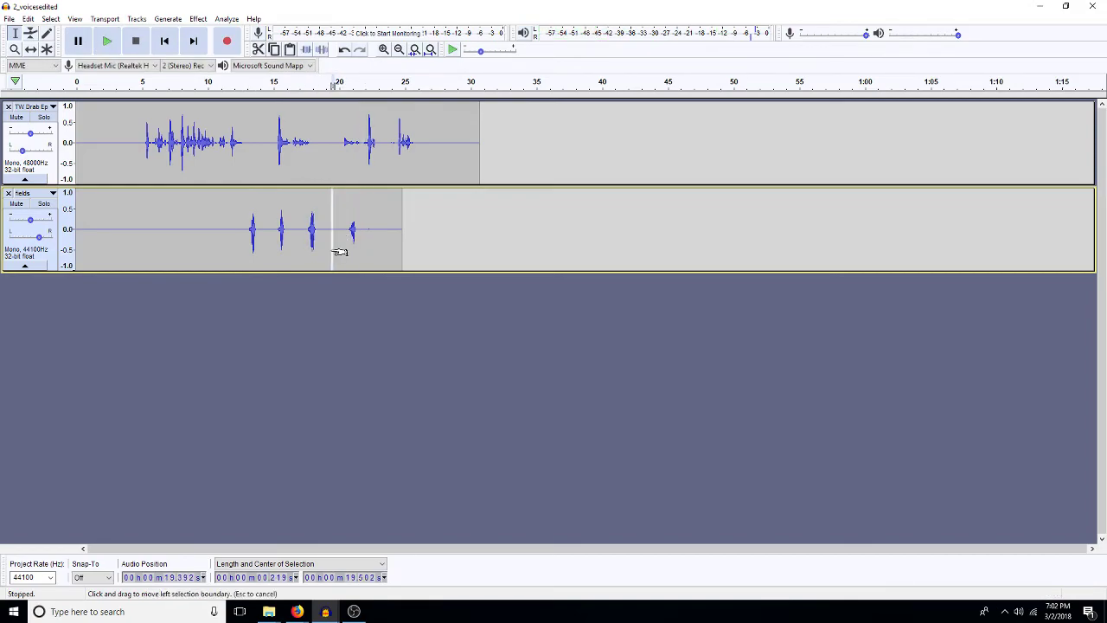
{"action": "double_click", "coordinate": [331, 250]}
{"action": "key", "text": "ctrl+r"}
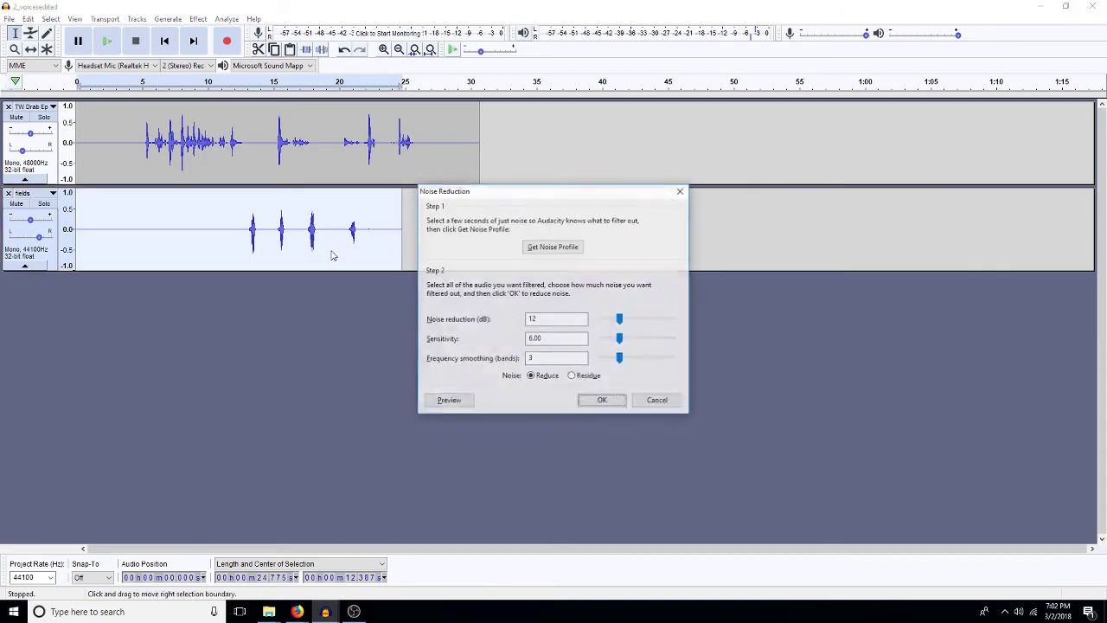
{"action": "left_click", "coordinate": [597, 402]}
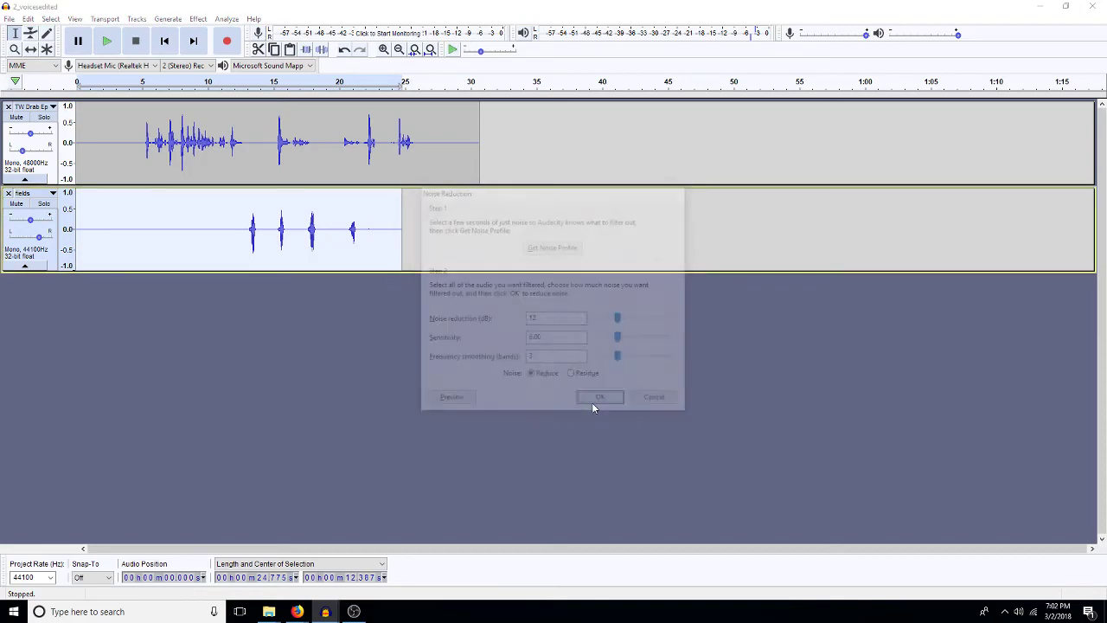
{"action": "left_click", "coordinate": [242, 235]}
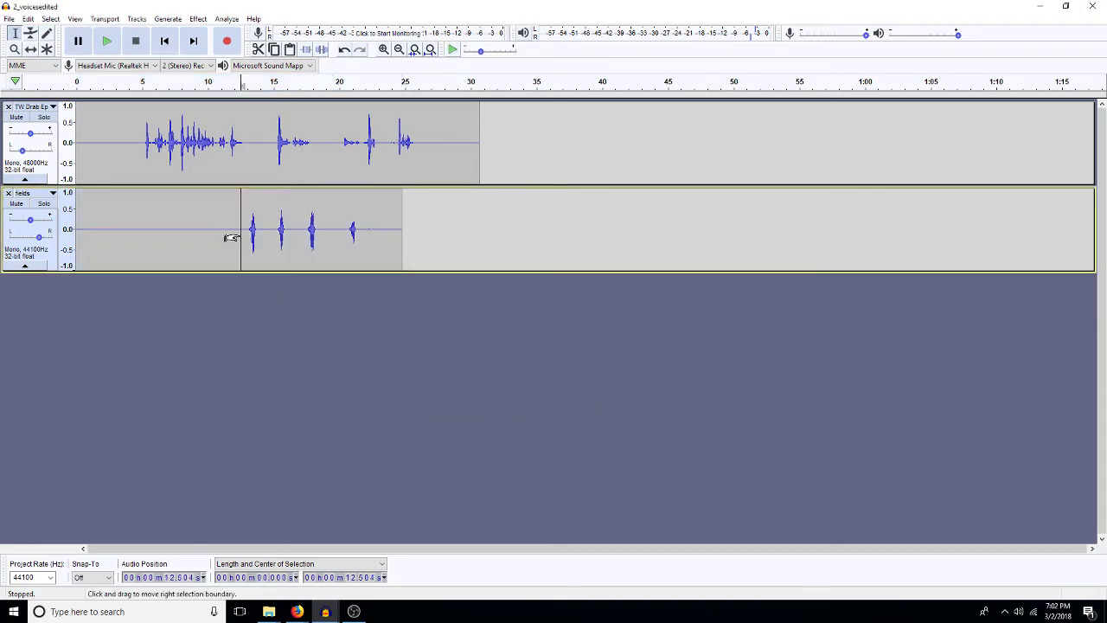
{"action": "key", "text": "space"}
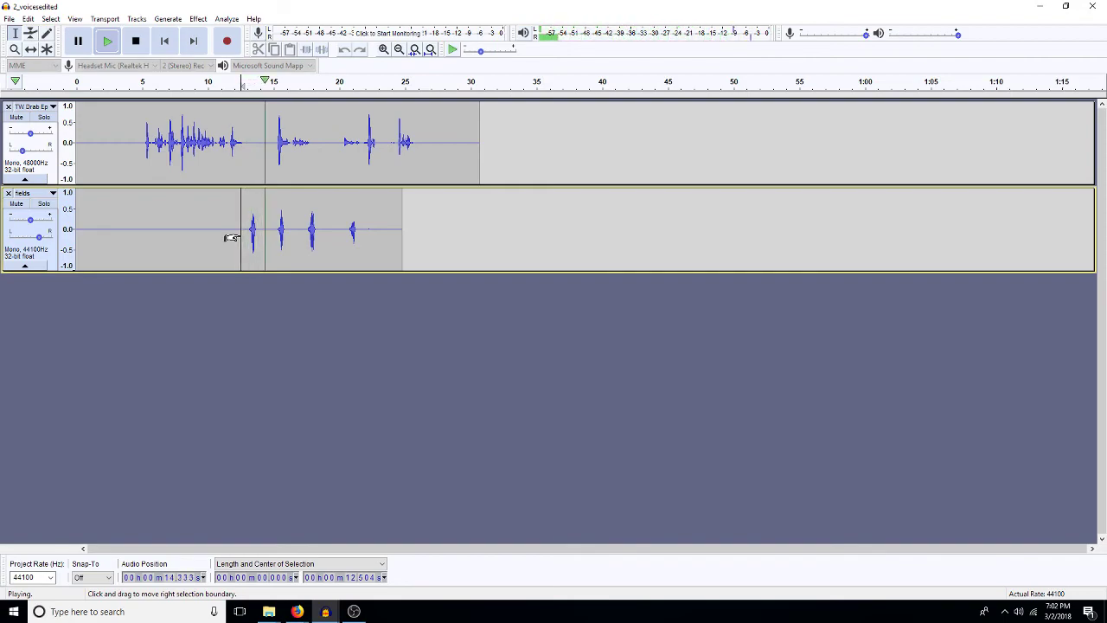
{"action": "key", "text": "space"}
Step: Apply the same Noise Reduction to the whole second track a second time and play it from about 12.7 s
{"action": "double_click", "coordinate": [244, 234]}
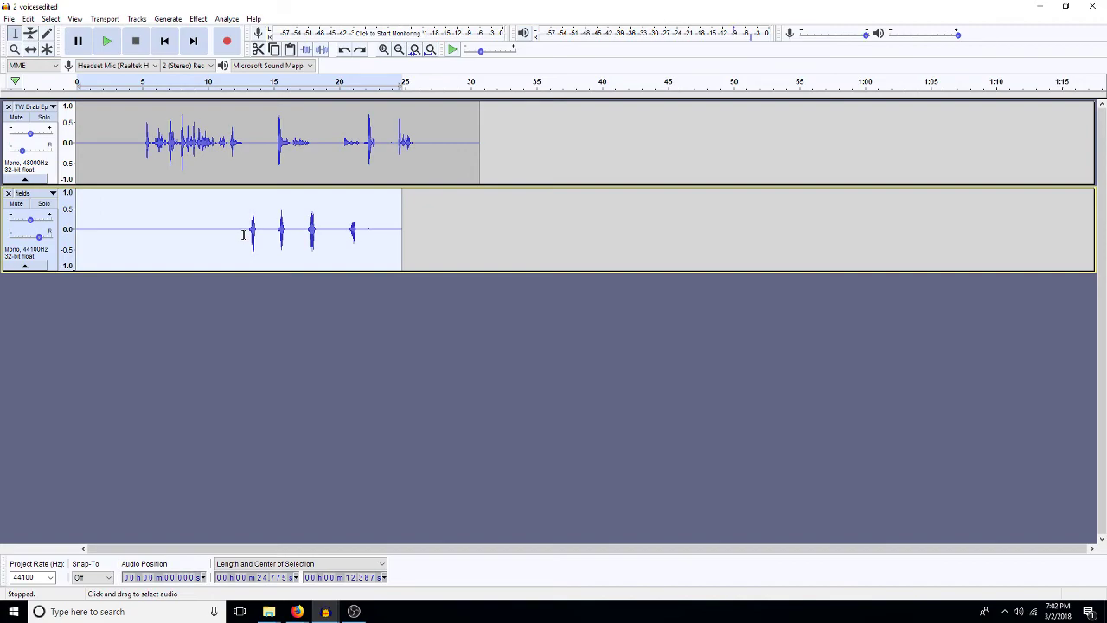
{"action": "double_click", "coordinate": [277, 223]}
{"action": "key", "text": "ctrl+r"}
{"action": "key", "text": "Return"}
{"action": "left_click", "coordinate": [243, 227]}
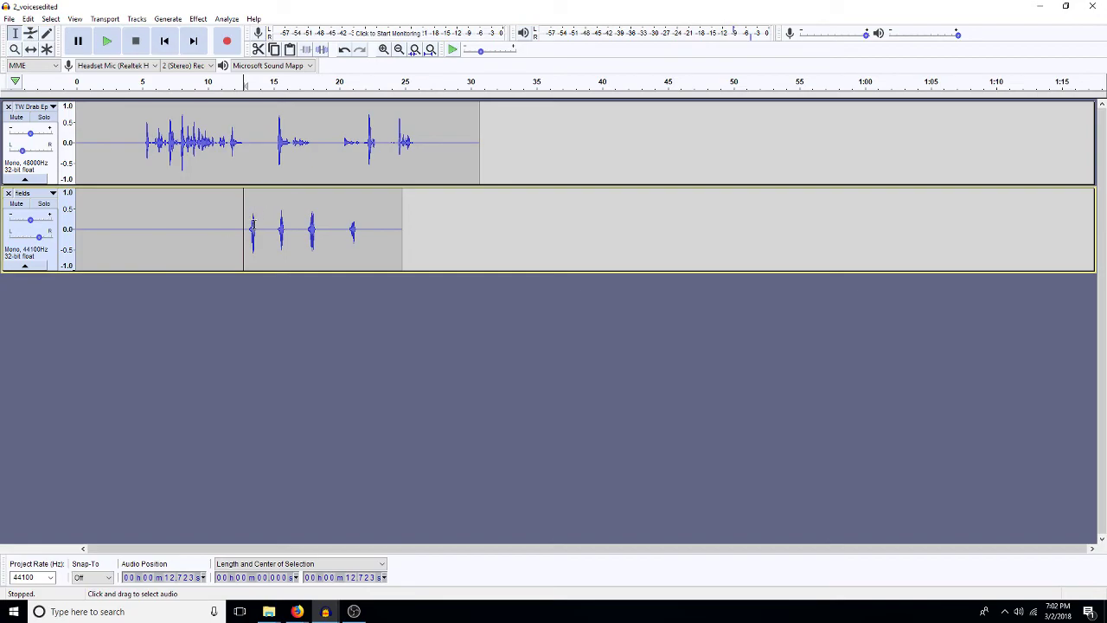
{"action": "key", "text": "space"}
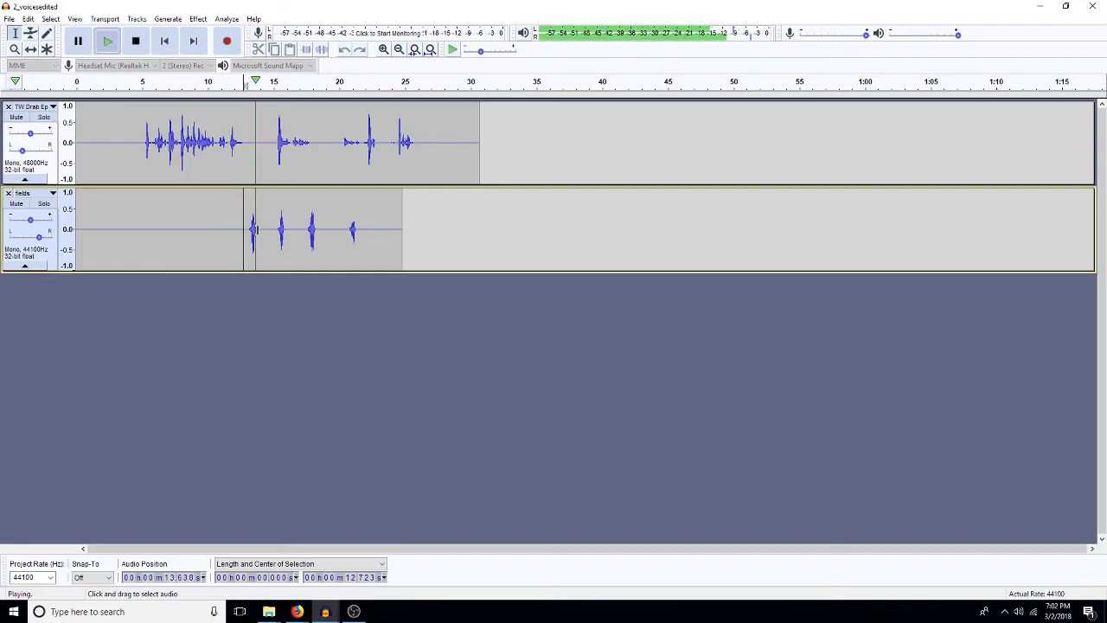
{"action": "key", "text": "space"}
Step: Cut the second track's last line, about 2.6 s starting near 20.7 s, and paste it at about 12.9 s
{"action": "left_click", "coordinate": [350, 227]}
{"action": "key", "text": "space"}
{"action": "key", "text": "space"}
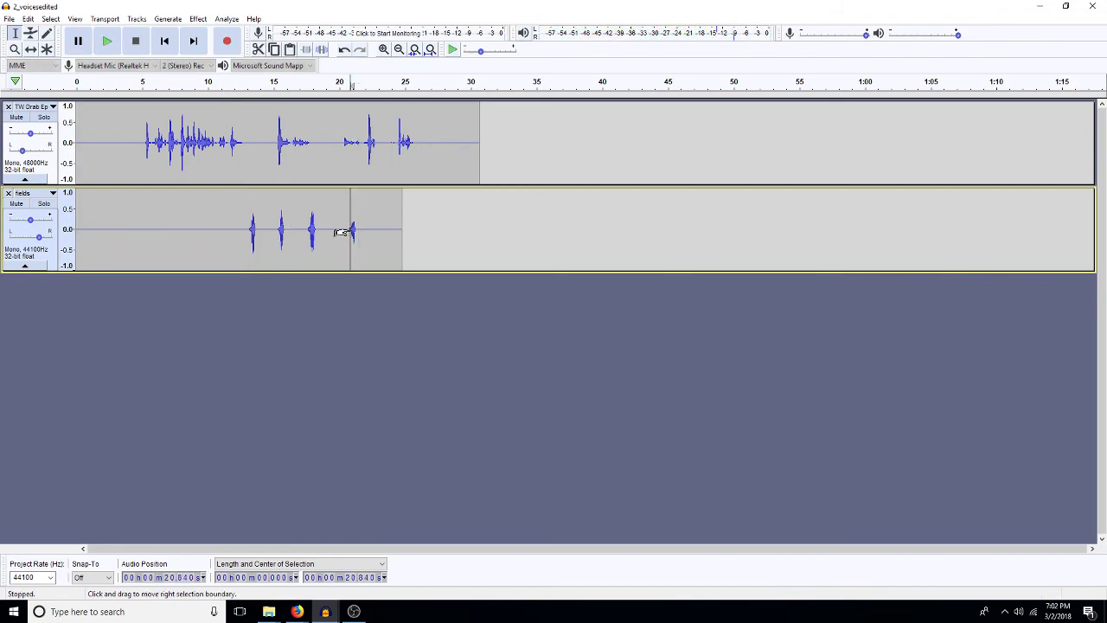
{"action": "left_click_drag", "start_coordinate": [348, 227], "coordinate": [374, 243]}
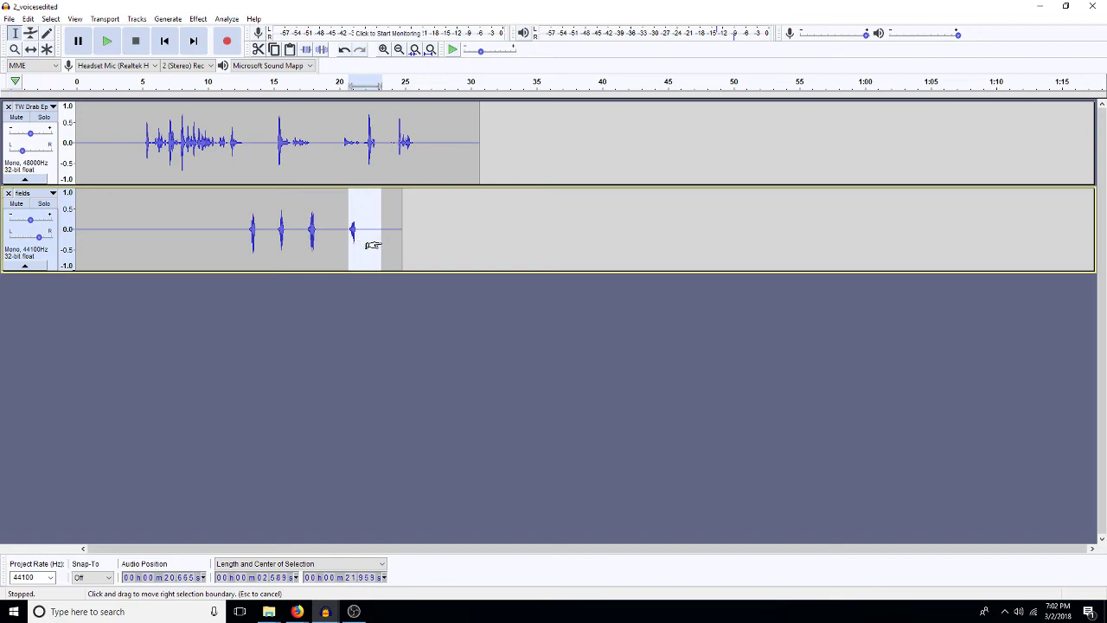
{"action": "key", "text": "Delete"}
{"action": "left_click", "coordinate": [246, 231]}
{"action": "key", "text": "ctrl+v"}
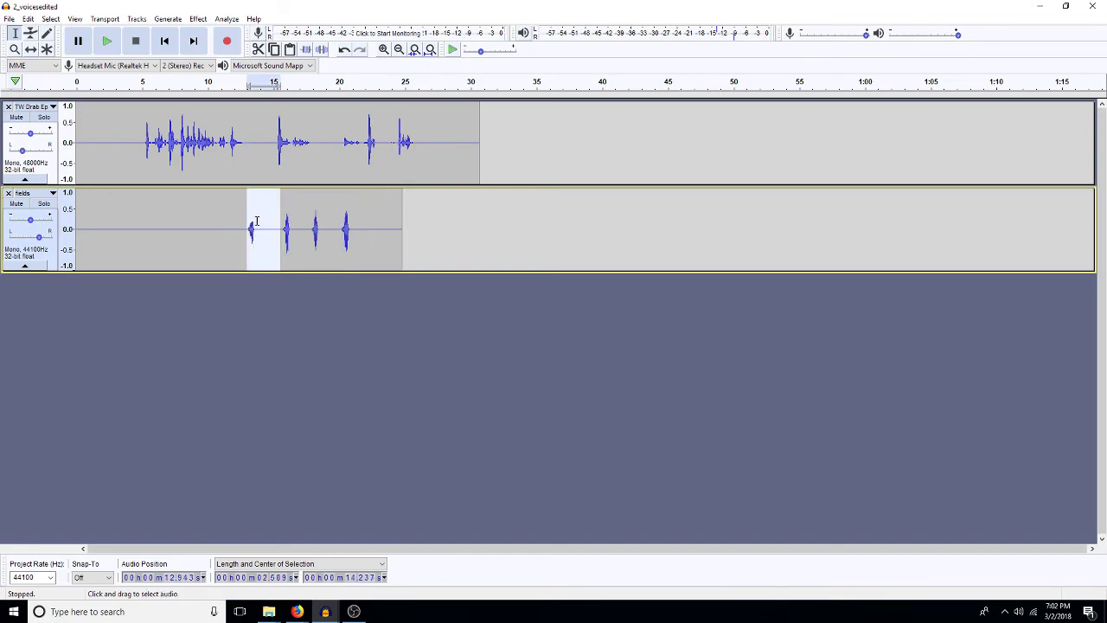
Step: Delete about 1.1 s of the first track's pause near 13.6 s, and add about 1.3 s of silence before the second track's second line
{"action": "left_click_drag", "start_coordinate": [269, 142], "coordinate": [254, 147]}
{"action": "key", "text": "Delete"}
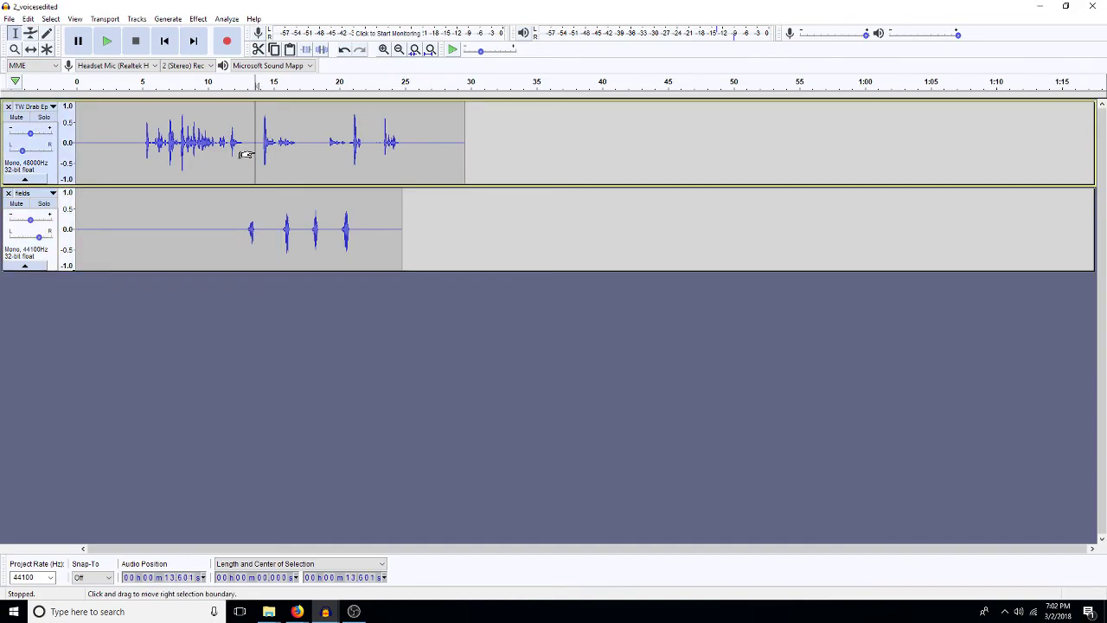
{"action": "left_click", "coordinate": [276, 227]}
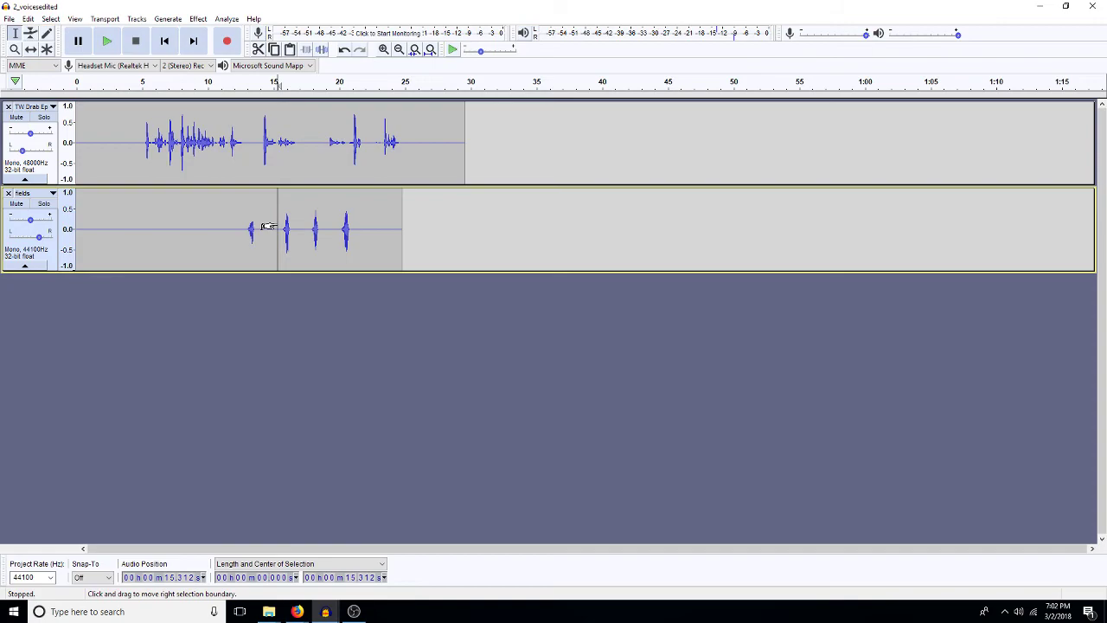
{"action": "key", "text": "ctrl+v"}
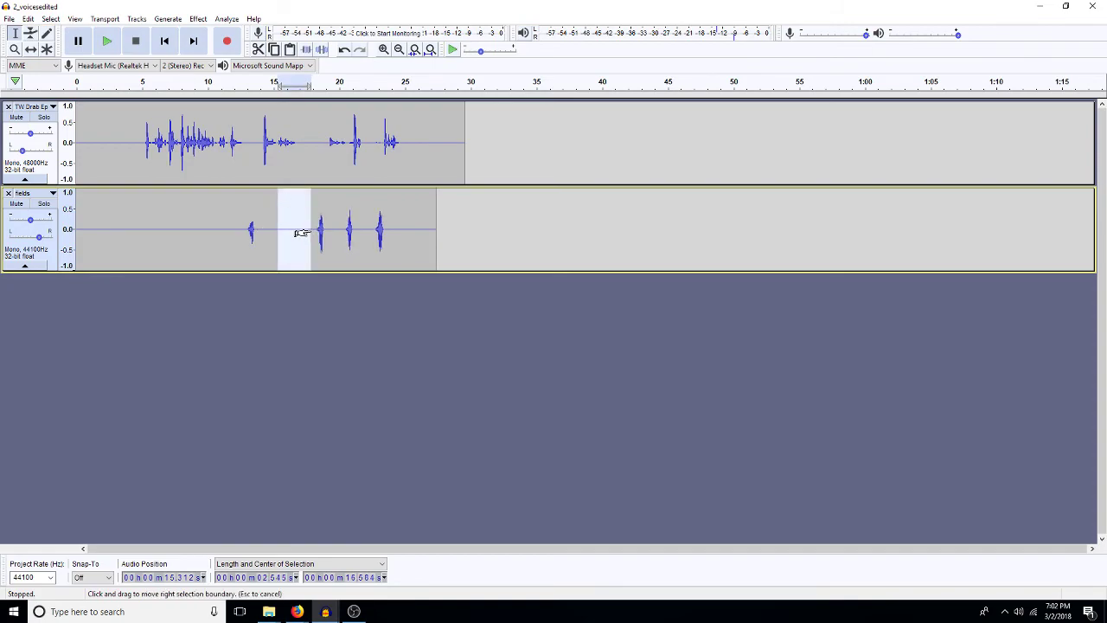
{"action": "left_click", "coordinate": [283, 227]}
{"action": "left_click_drag", "start_coordinate": [313, 227], "coordinate": [296, 228]}
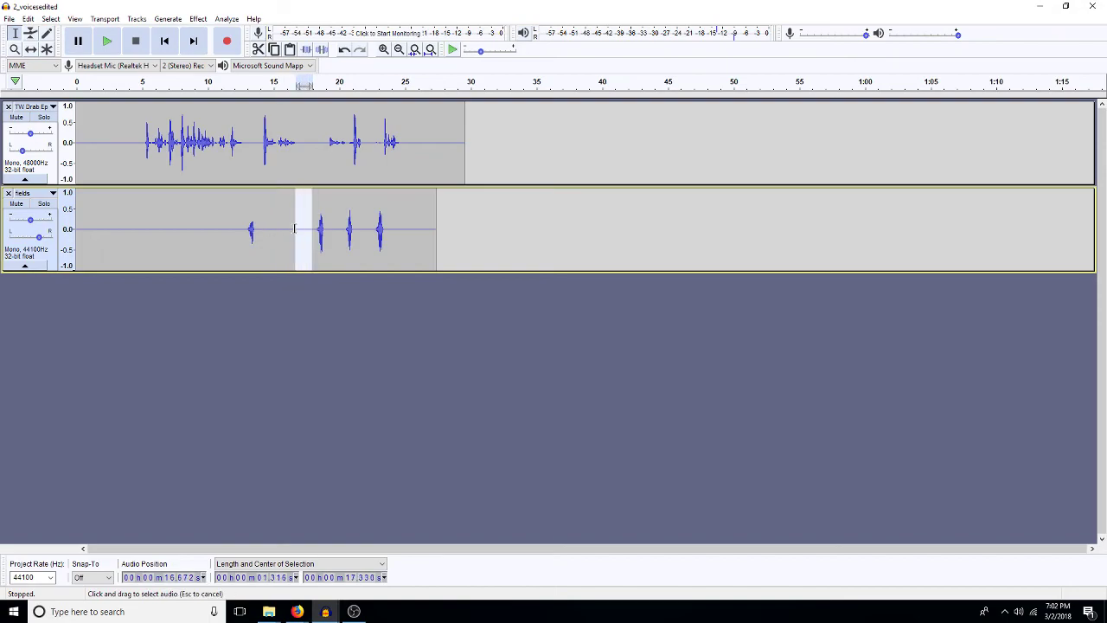
{"action": "key", "text": "Delete"}
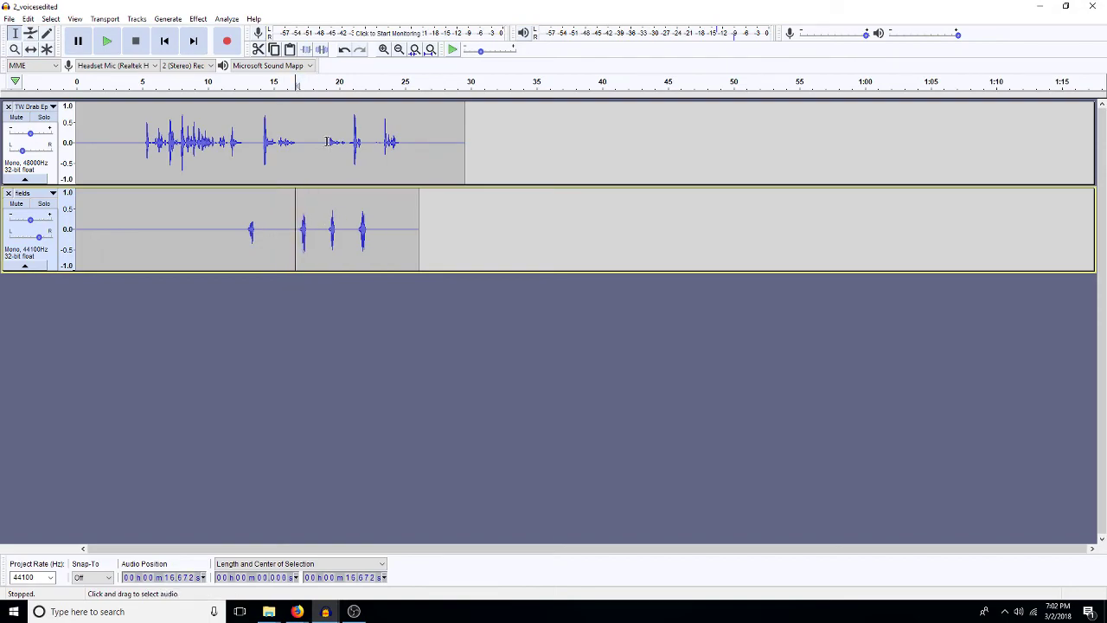
Step: Delete about 0.7 s of pause near 18.3 s on the first track, and insert about 2.6 s of silenced audio there on the second track
{"action": "left_click_drag", "start_coordinate": [326, 141], "coordinate": [317, 141]}
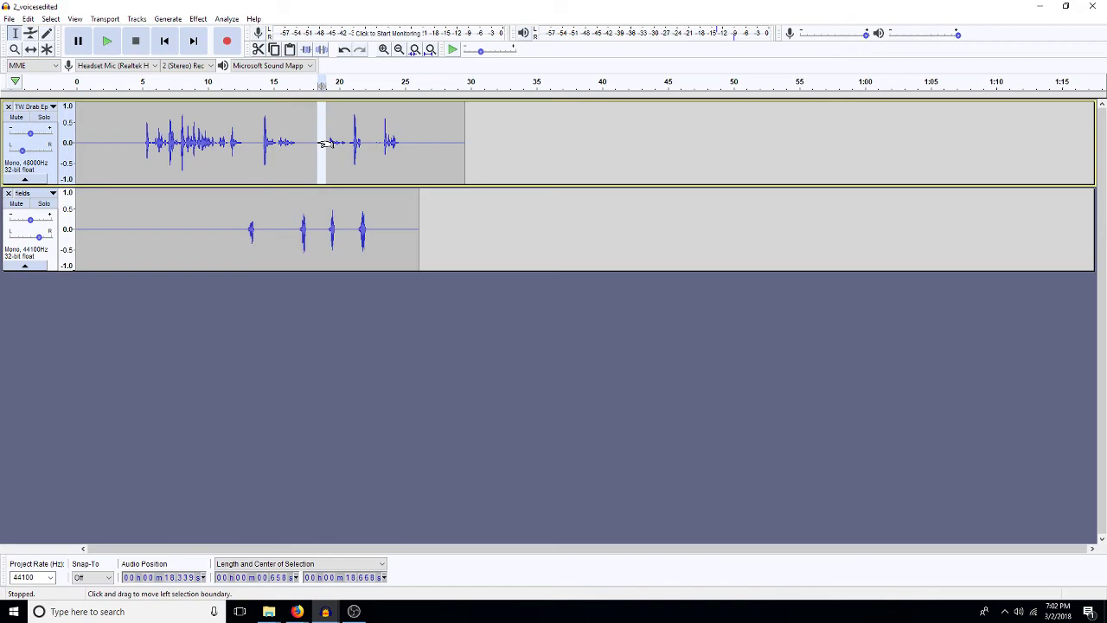
{"action": "key", "text": "Delete"}
{"action": "left_click", "coordinate": [317, 238]}
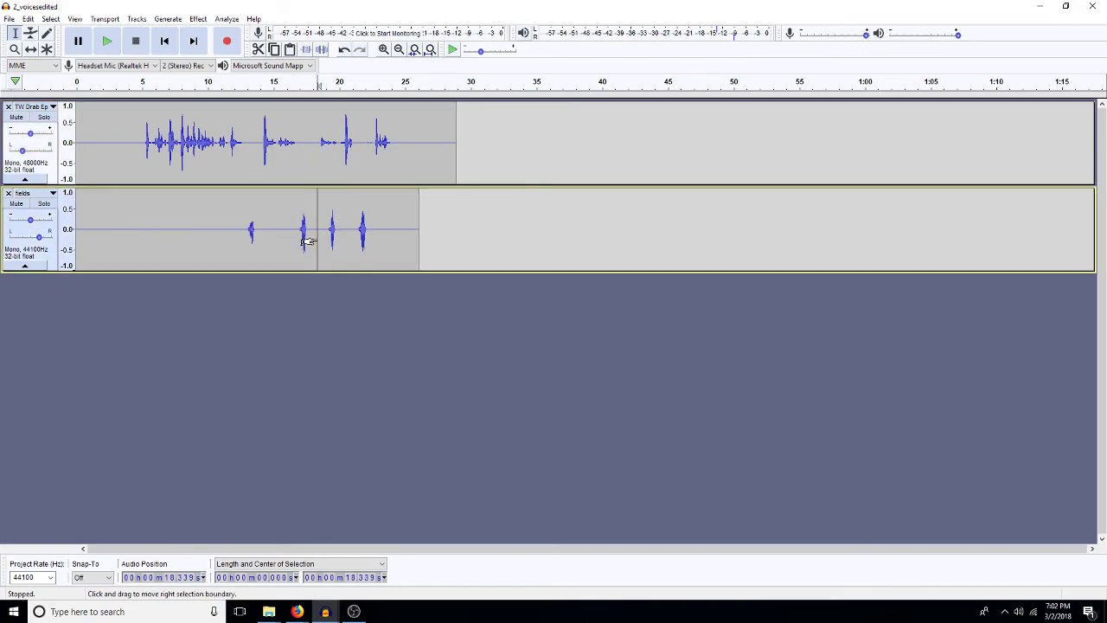
{"action": "key", "text": "ctrl+l"}
{"action": "left_click", "coordinate": [648, 321]}
{"action": "key", "text": "ctrl+v"}
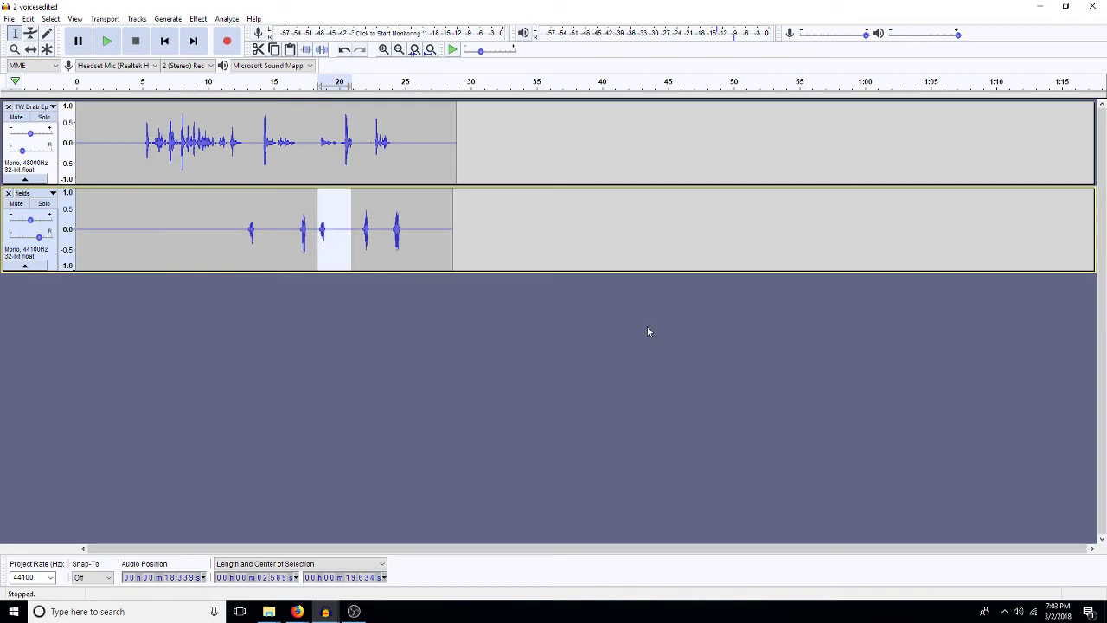
Step: Insert about 2.6 s of silenced audio at about 23.9 s on the second track, and play both tracks from about 10.9 s
{"action": "left_click", "coordinate": [390, 236]}
{"action": "key", "text": "ctrl+v"}
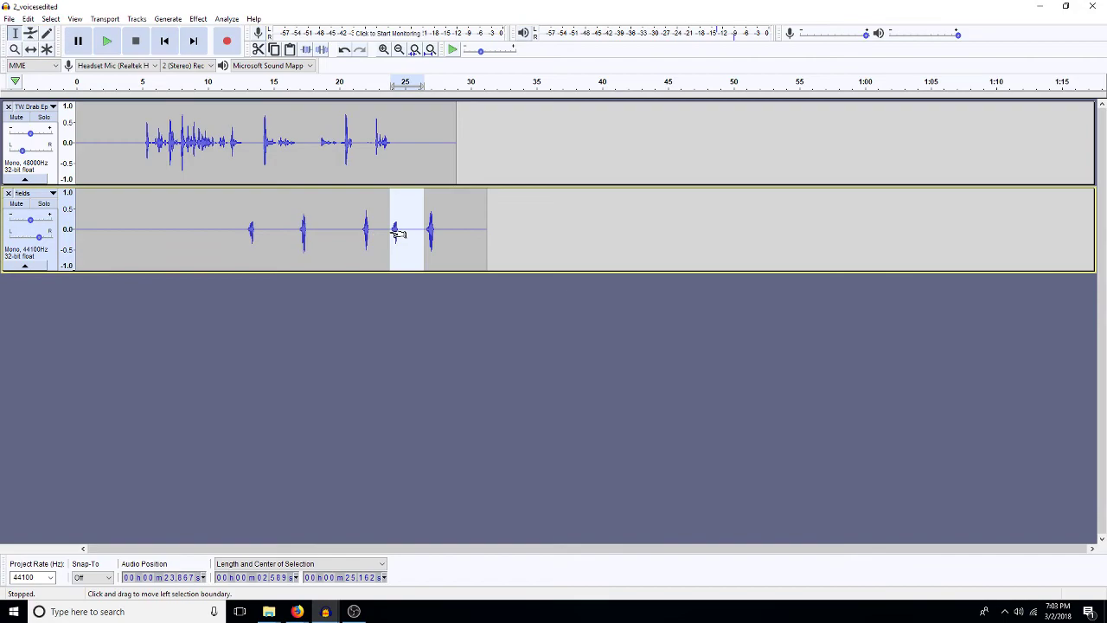
{"action": "left_click", "coordinate": [218, 231]}
{"action": "key", "text": "space"}
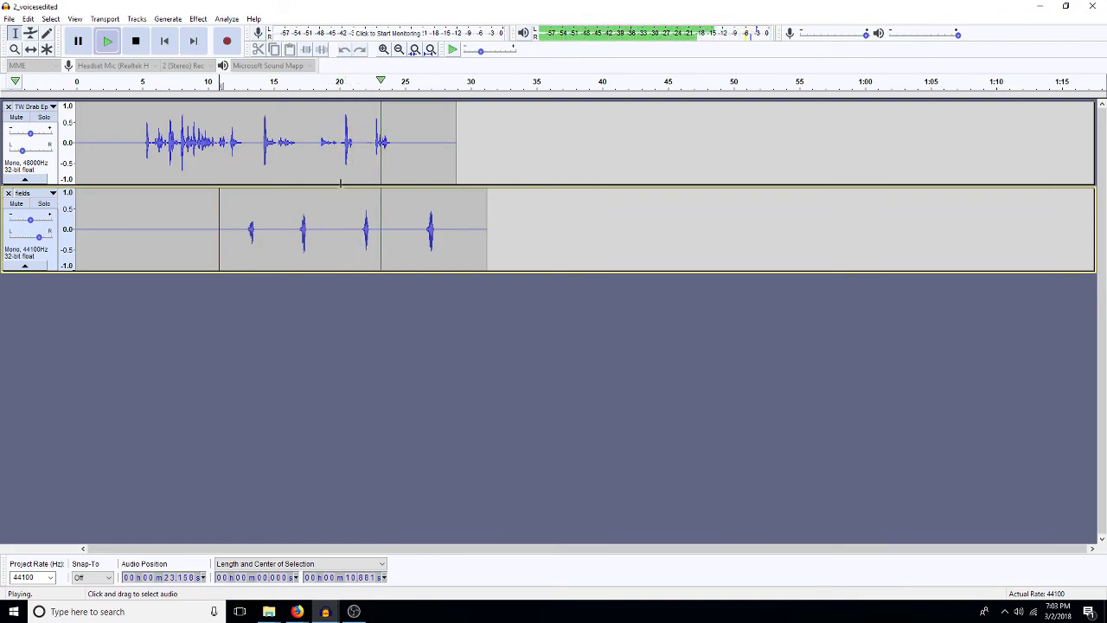
{"action": "key", "text": "space"}
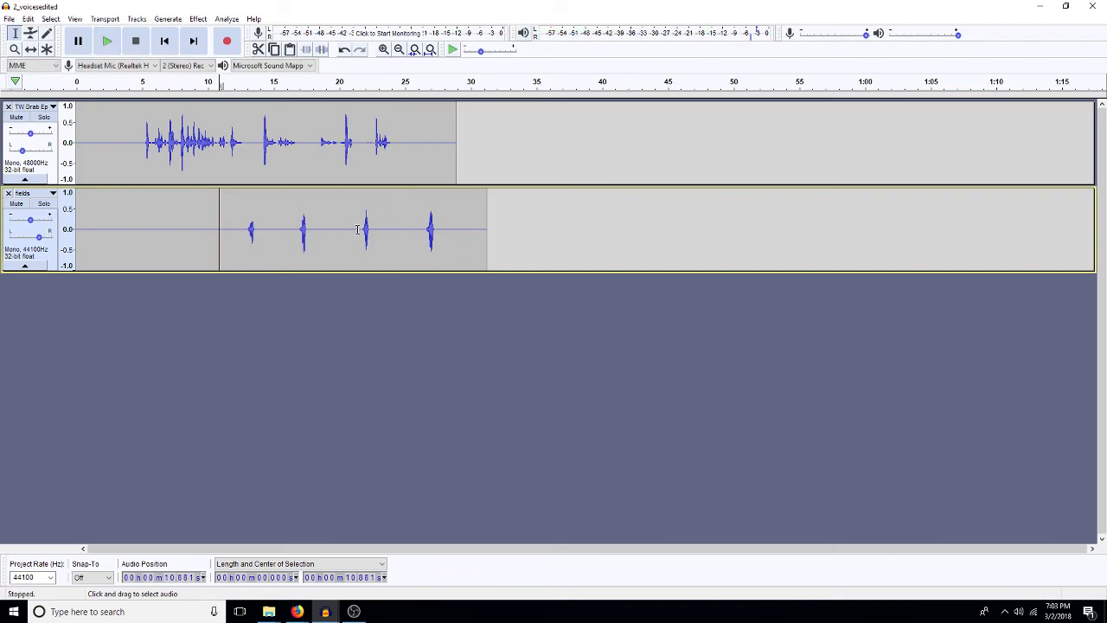
Step: Delete about 4.8 s starting near 16.6 s on the second track, removing its second line, and play from about 21.5 s
{"action": "left_click_drag", "start_coordinate": [357, 229], "coordinate": [295, 251]}
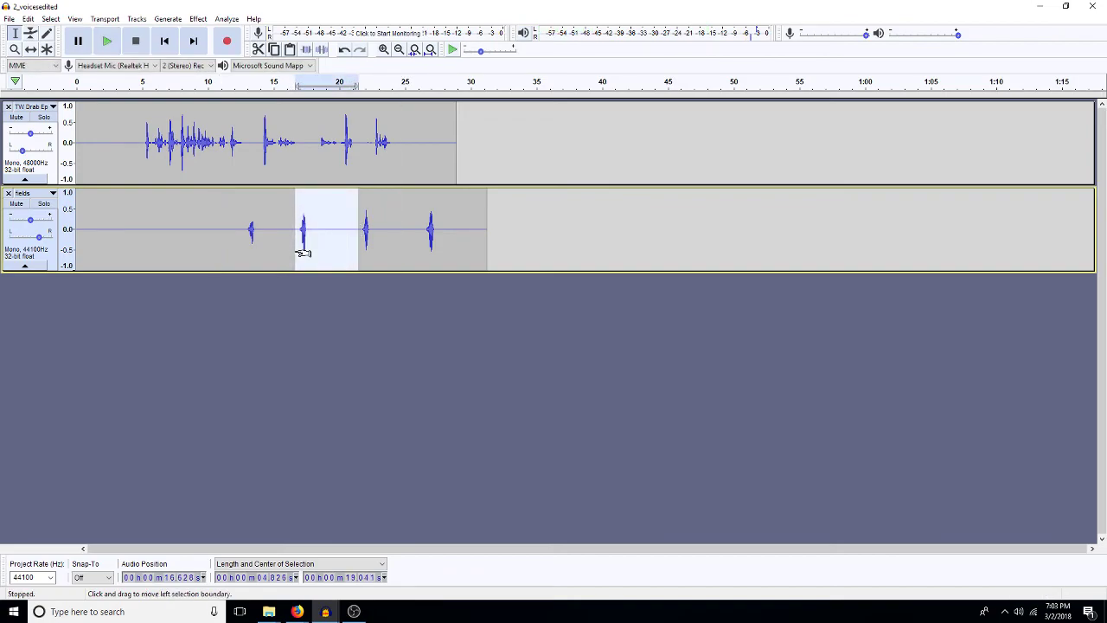
{"action": "key", "text": "Delete"}
{"action": "left_click", "coordinate": [360, 225]}
{"action": "key", "text": "space"}
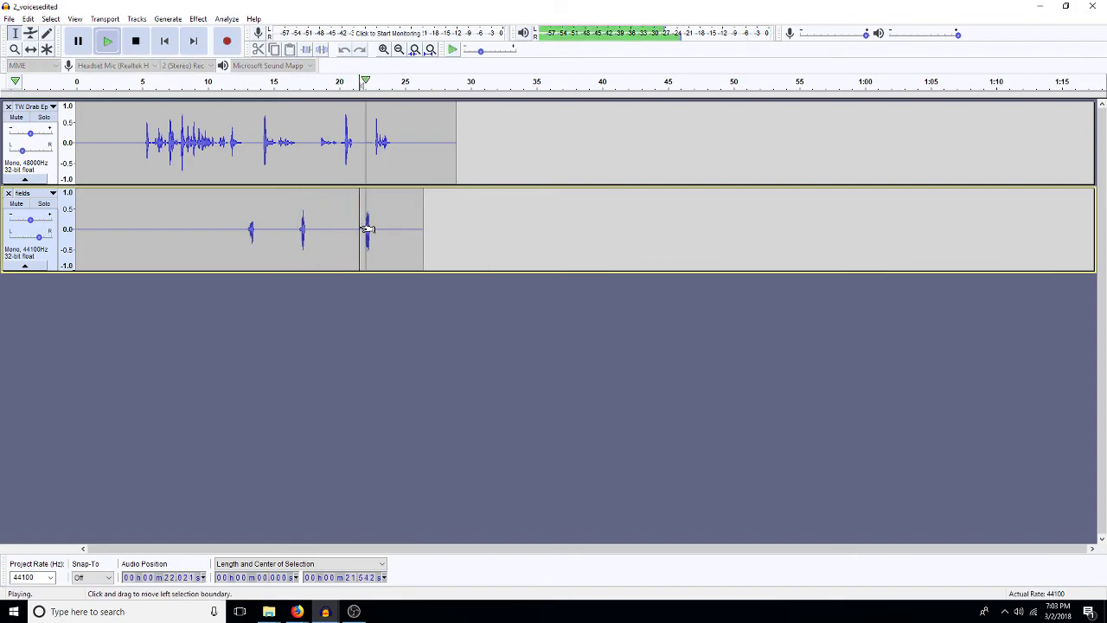
Step: Paste the cut line at about 21.5 s on the second track, and play from about 20 s
{"action": "key", "text": "space"}
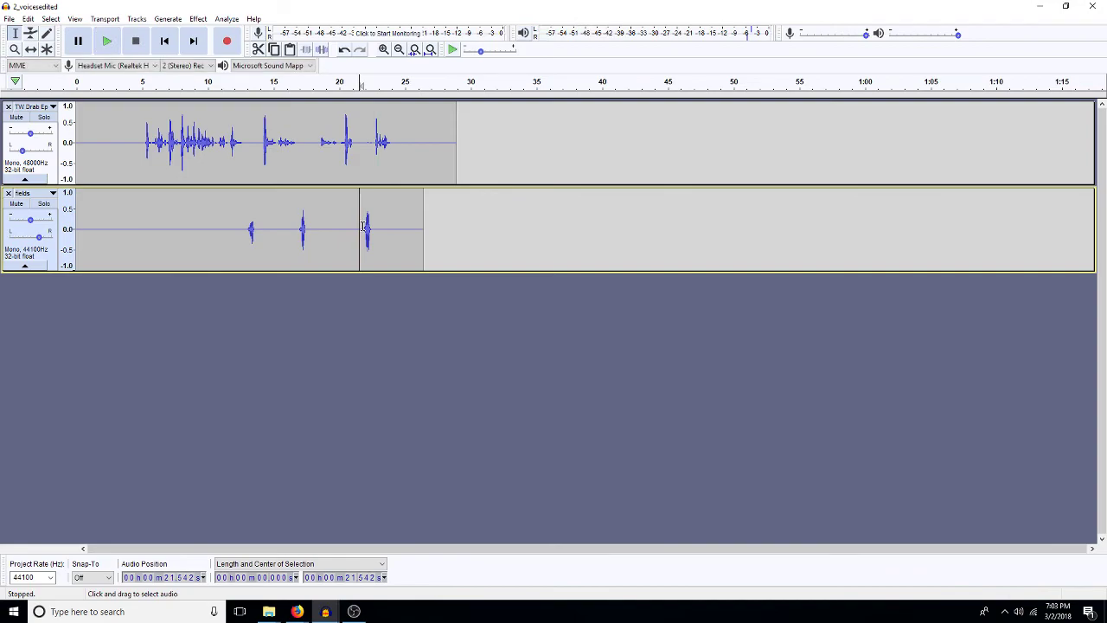
{"action": "key", "text": "ctrl+v"}
{"action": "left_click", "coordinate": [339, 224]}
{"action": "key", "text": "space"}
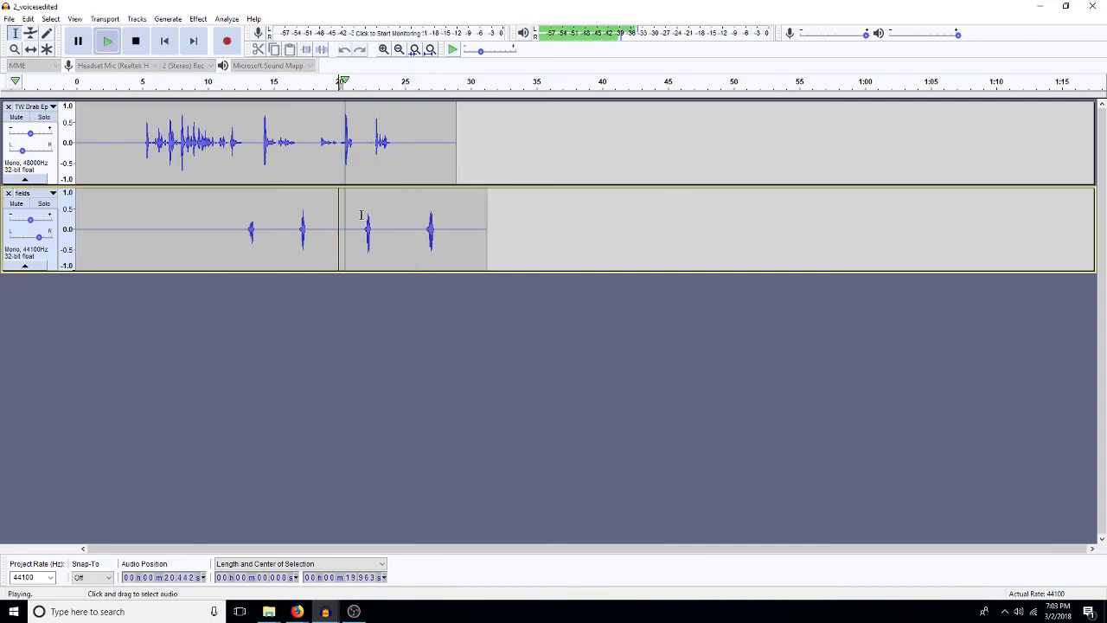
Step: Delete about 0.5 s of pause from about 21 s on the second track, and switch to full-screen view
{"action": "left_click_drag", "start_coordinate": [358, 228], "coordinate": [351, 230]}
{"action": "key", "text": "space"}
{"action": "key", "text": "Delete"}
{"action": "key", "text": "F11"}
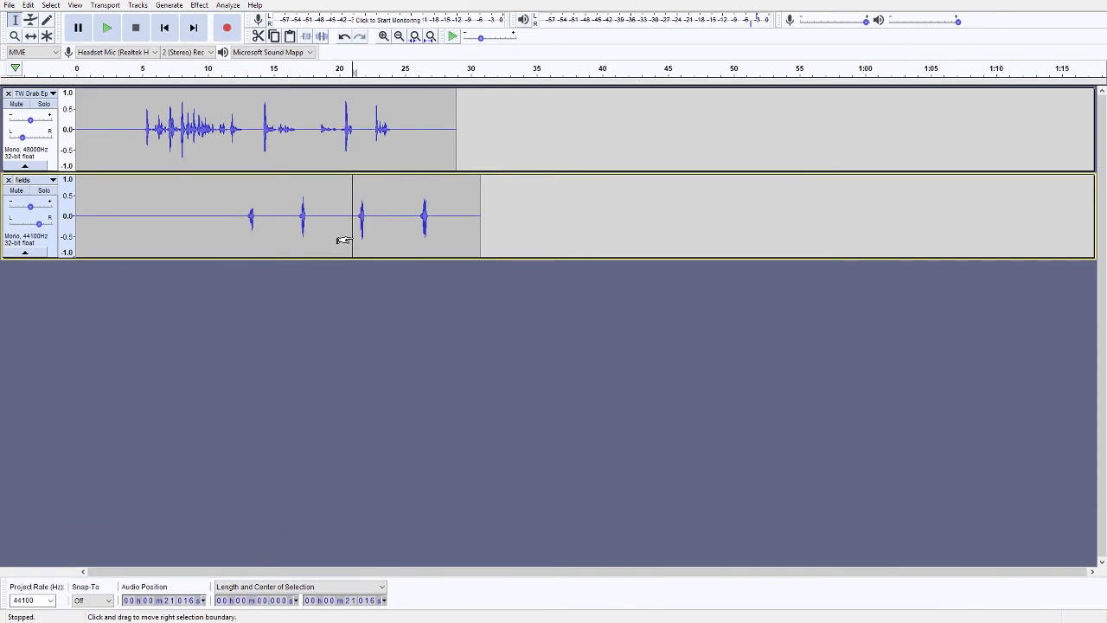
Step: Delete about 0.2 s of pause near 20.8 s on the second track, and silence about 5.1 s from about 24.8 s
{"action": "left_click_drag", "start_coordinate": [340, 239], "coordinate": [335, 240]}
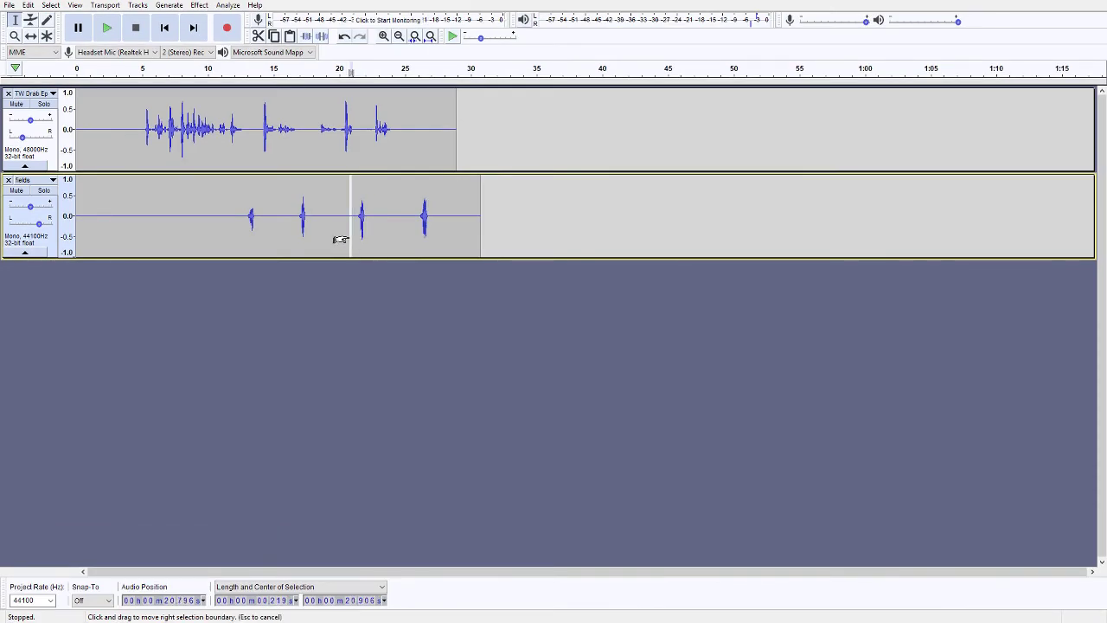
{"action": "key", "text": "Delete"}
{"action": "left_click_drag", "start_coordinate": [402, 216], "coordinate": [468, 217]}
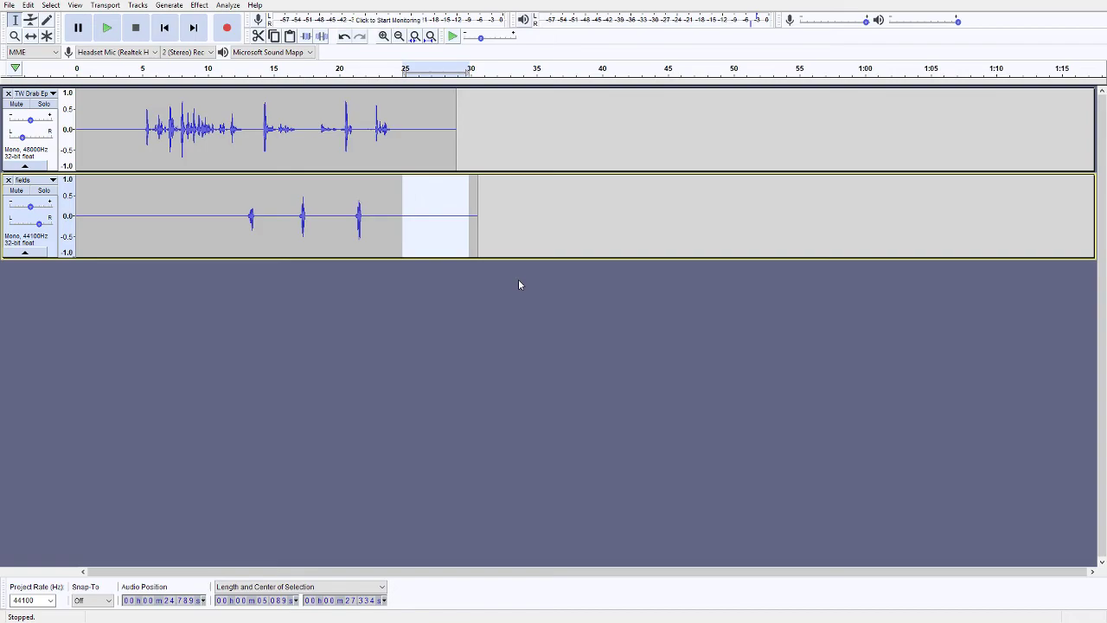
{"action": "left_click", "coordinate": [582, 120]}
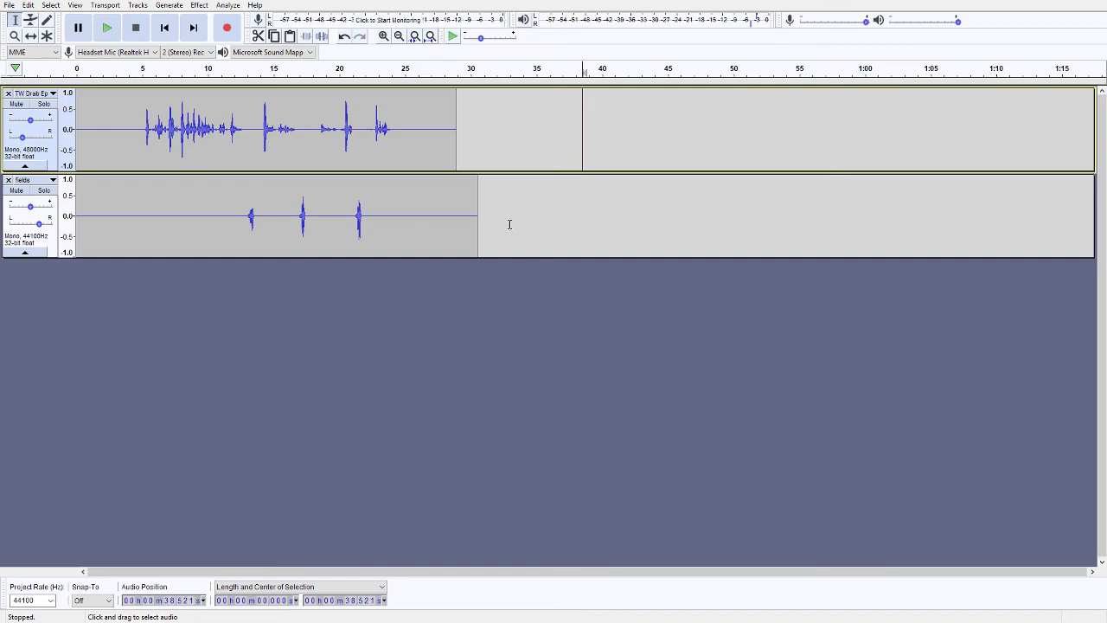
Step: Play both tracks from about 4.8 s through the last lines to check the timing of the dialogue
{"action": "left_click", "coordinate": [139, 134]}
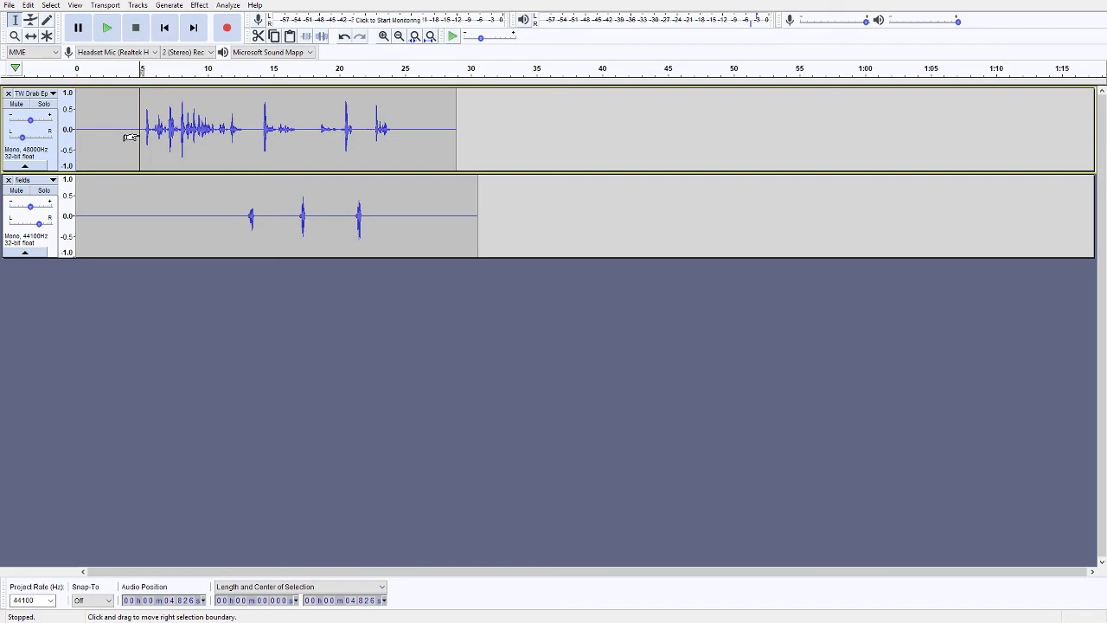
{"action": "key", "text": "space"}
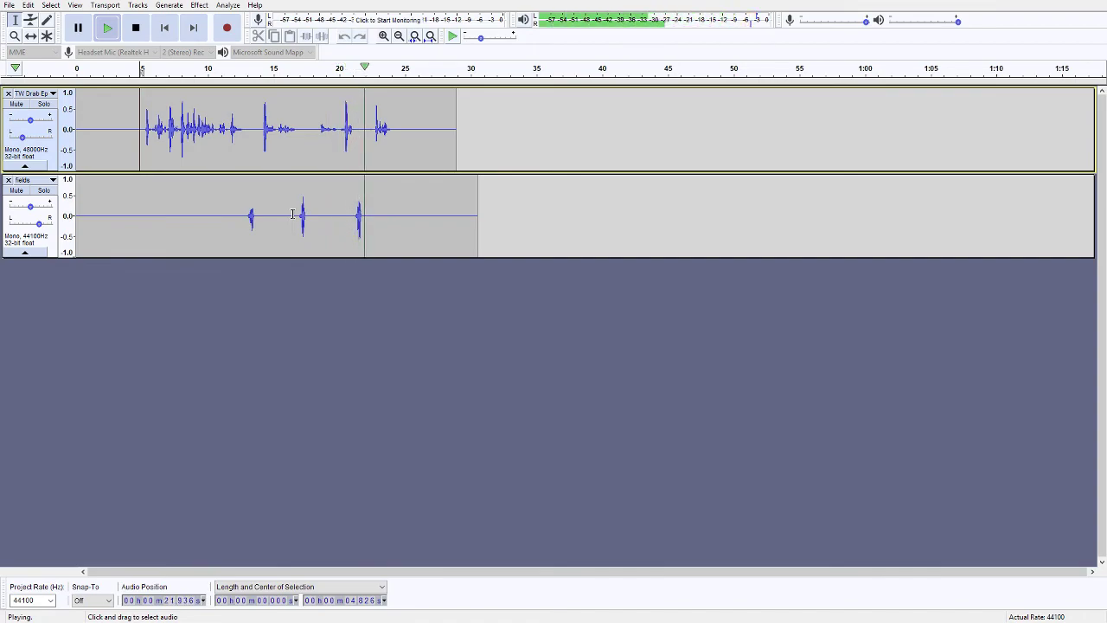
{"action": "left_click", "coordinate": [363, 139]}
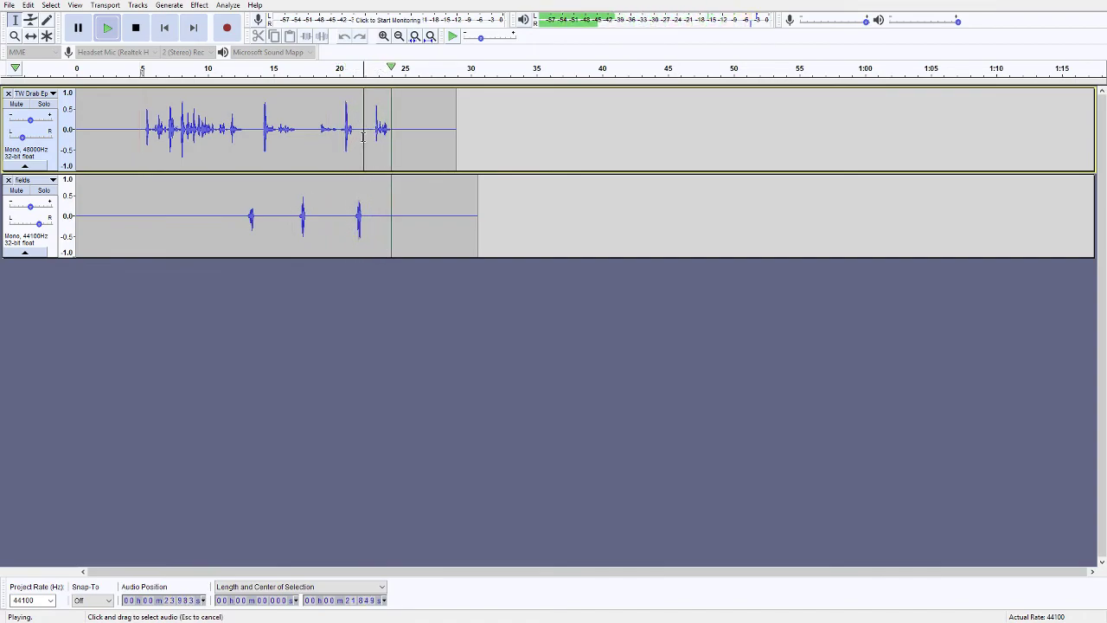
{"action": "key", "text": "space"}
{"action": "left_click_drag", "start_coordinate": [363, 139], "coordinate": [392, 145]}
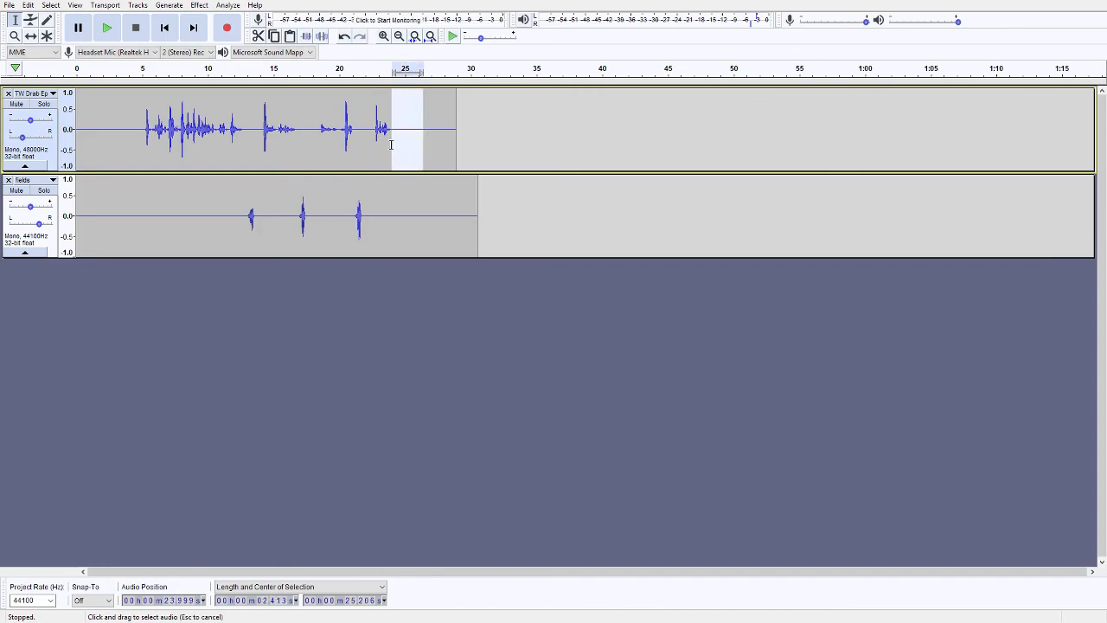
{"action": "key", "text": "space"}
{"action": "key", "text": "space"}
{"action": "left_click", "coordinate": [476, 153]}
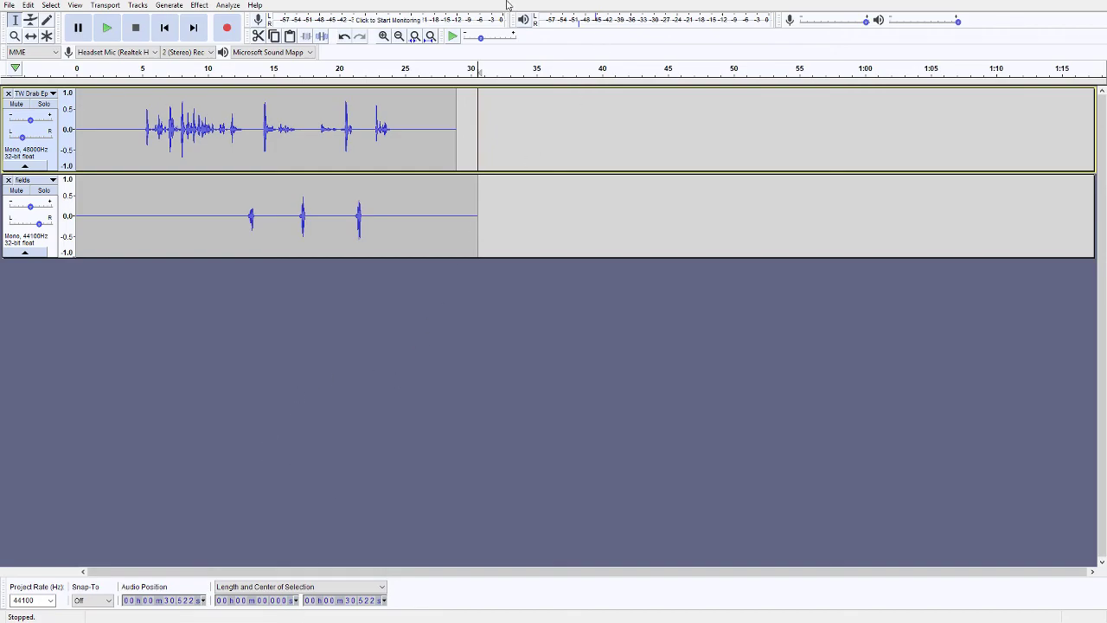
{"action": "key", "text": "shift+m"}
{"action": "left_click", "coordinate": [506, 45]}
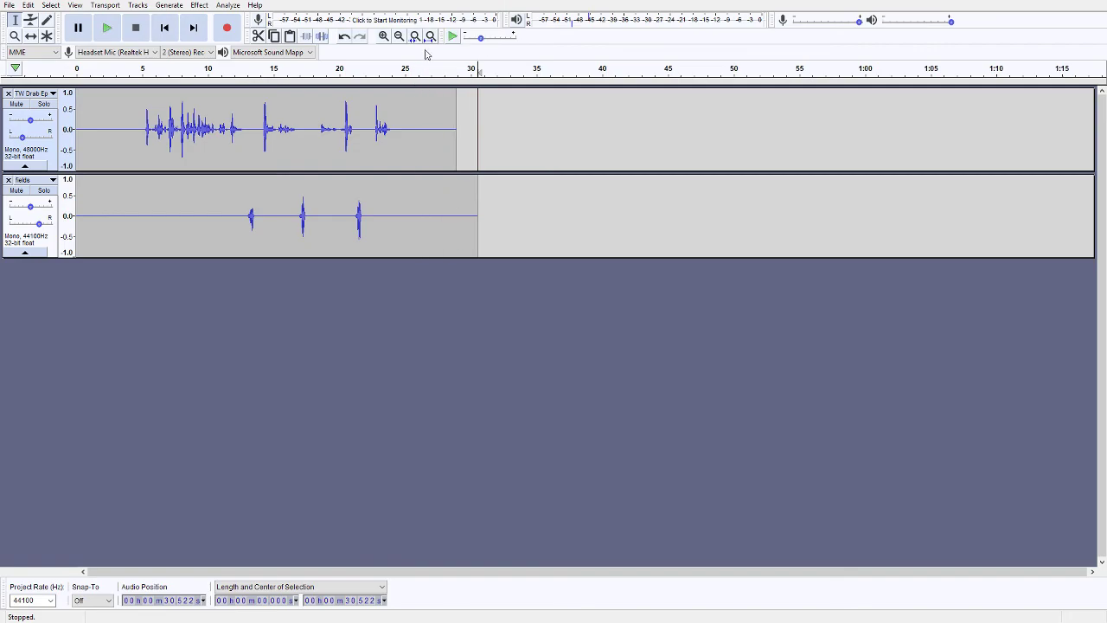
{"action": "left_click", "coordinate": [480, 248]}
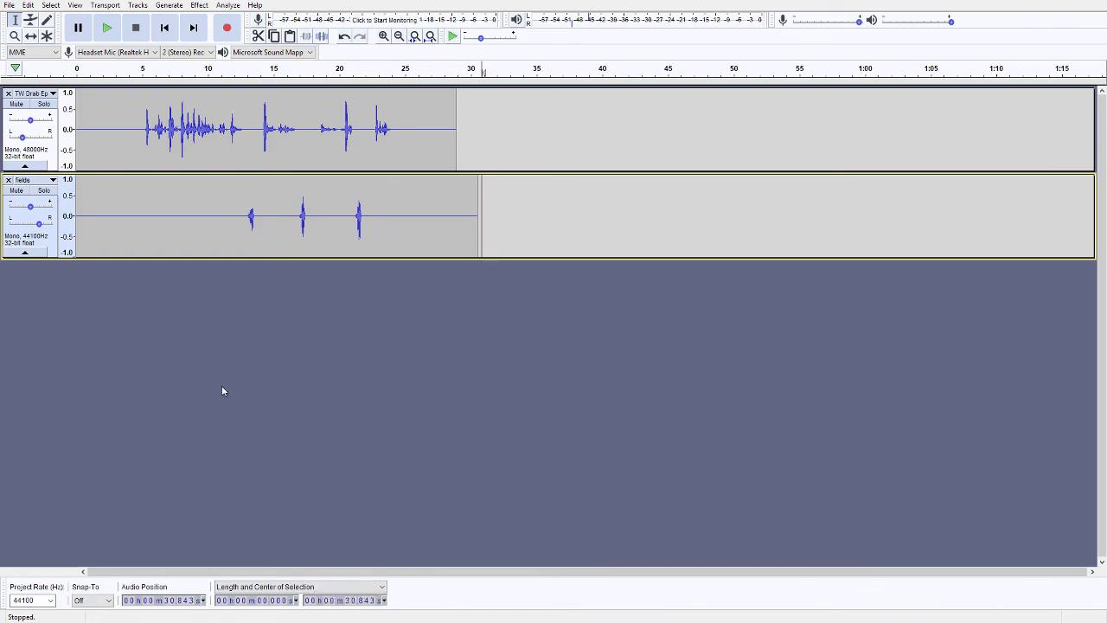
{"action": "key", "text": "Up"}
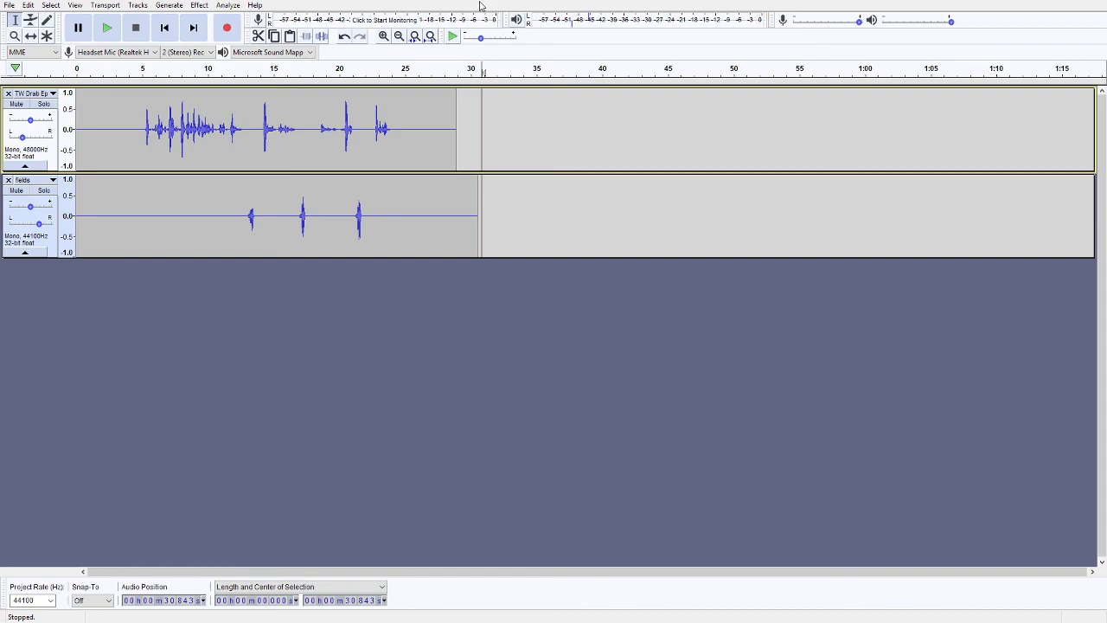
{"action": "key", "text": "alt"}
{"action": "key", "text": "Escape"}
{"action": "key", "text": "Down"}
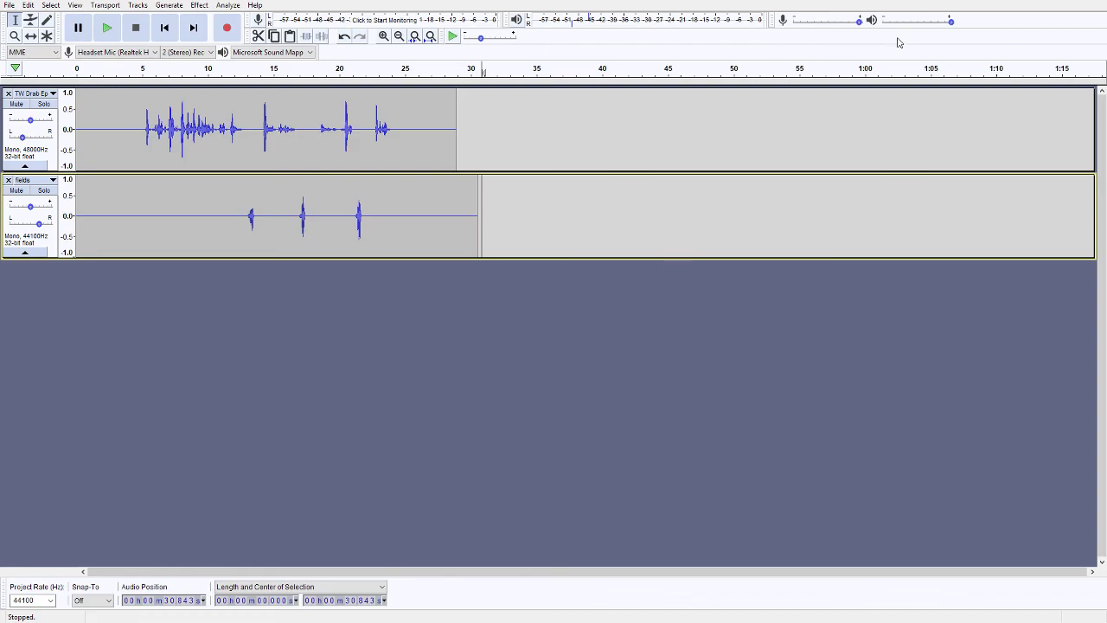
{"action": "left_click", "coordinate": [579, 346]}
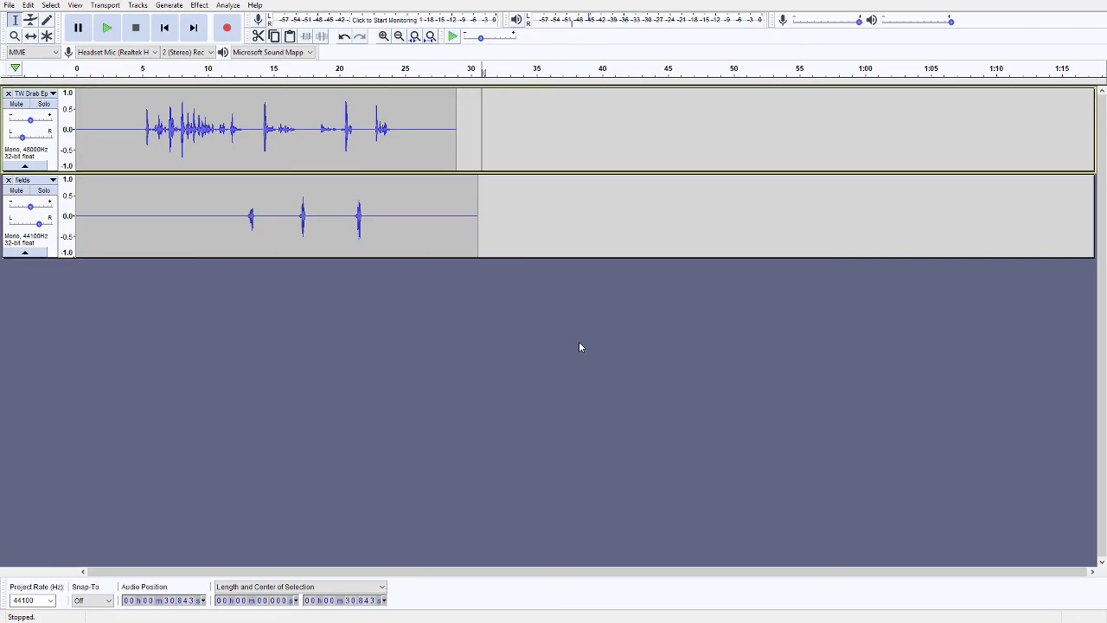
{"action": "key", "text": "space"}
{"action": "key", "text": "shift+m"}
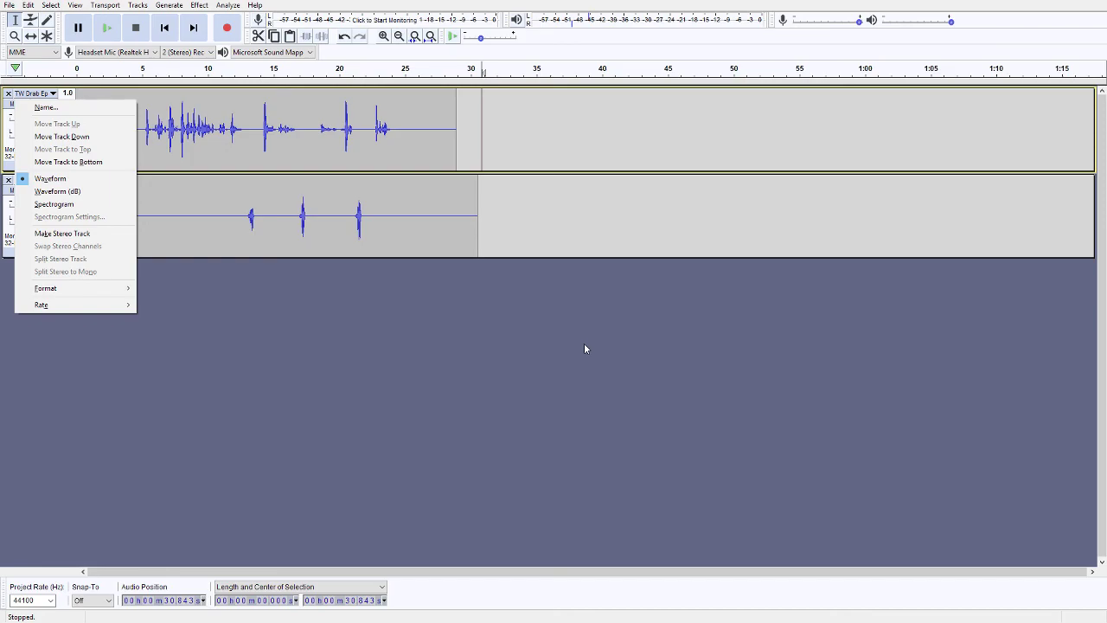
{"action": "key", "text": "Escape"}
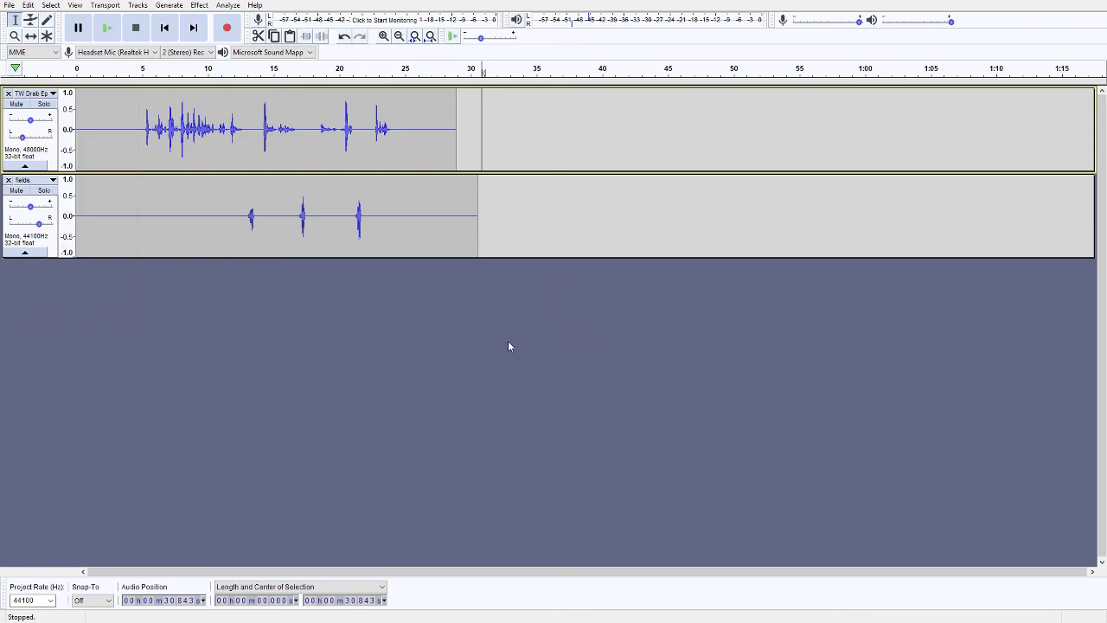